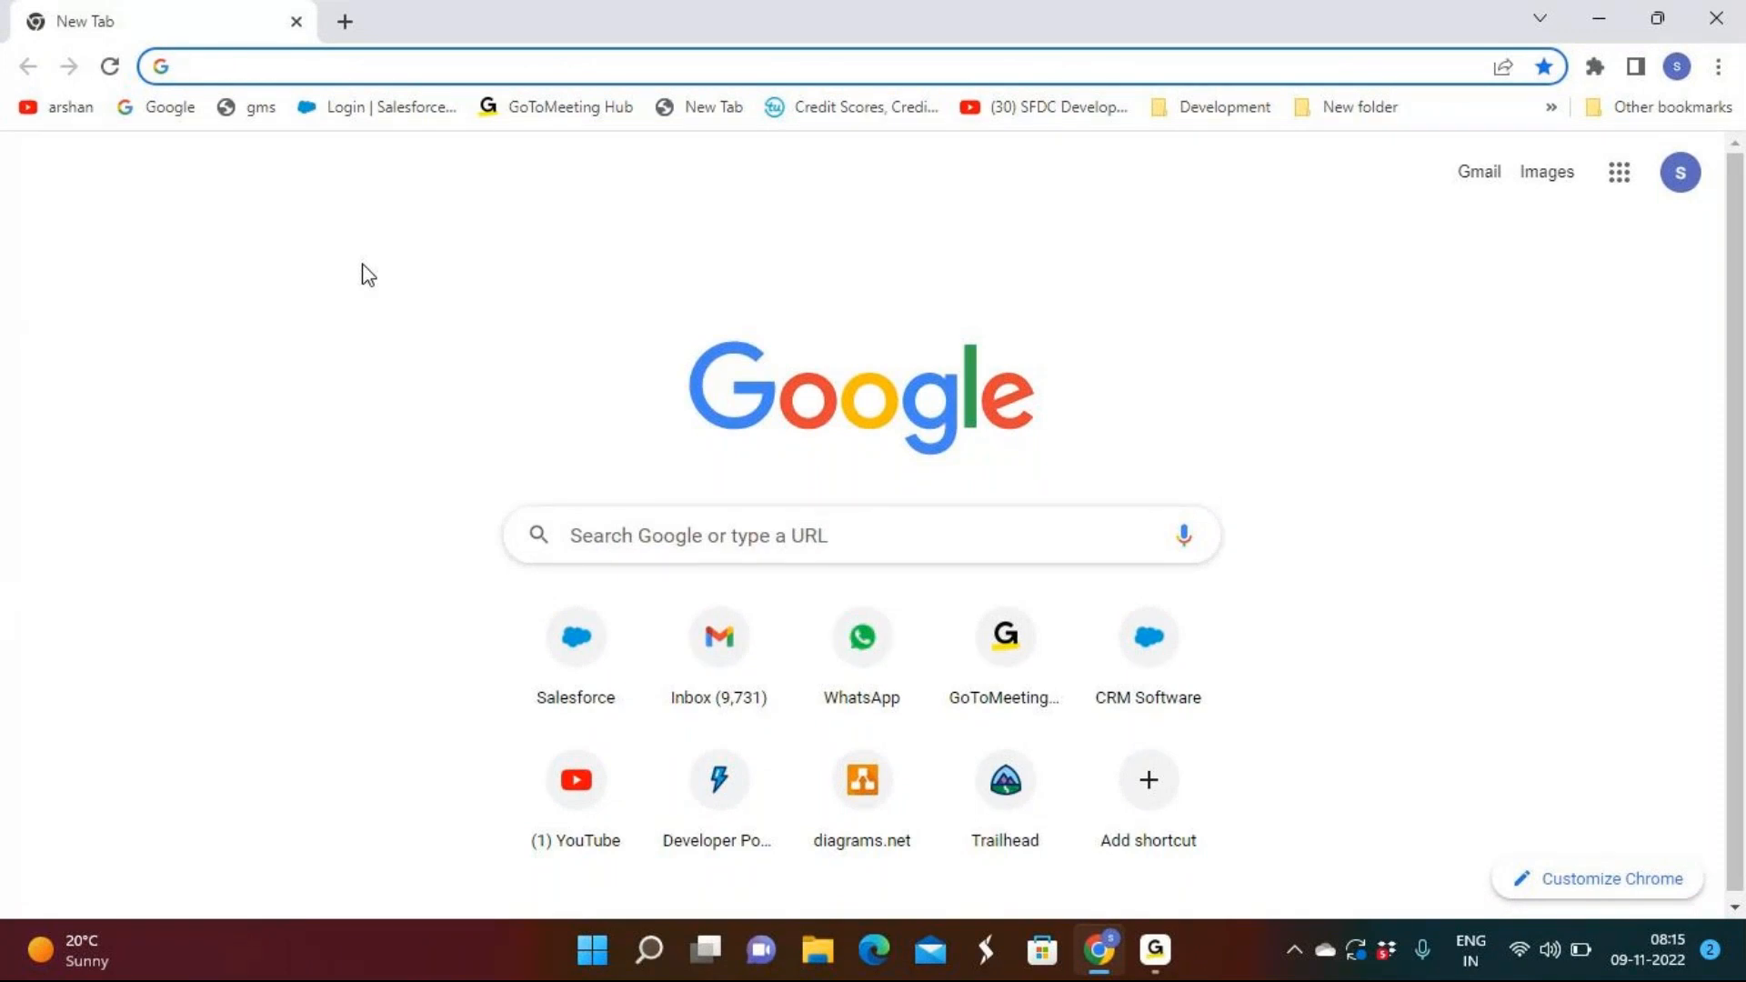
# Load login.salesforce.com from the Chrome address bar suggestion.
pyautogui.write('log')
pyautogui.press('Return')
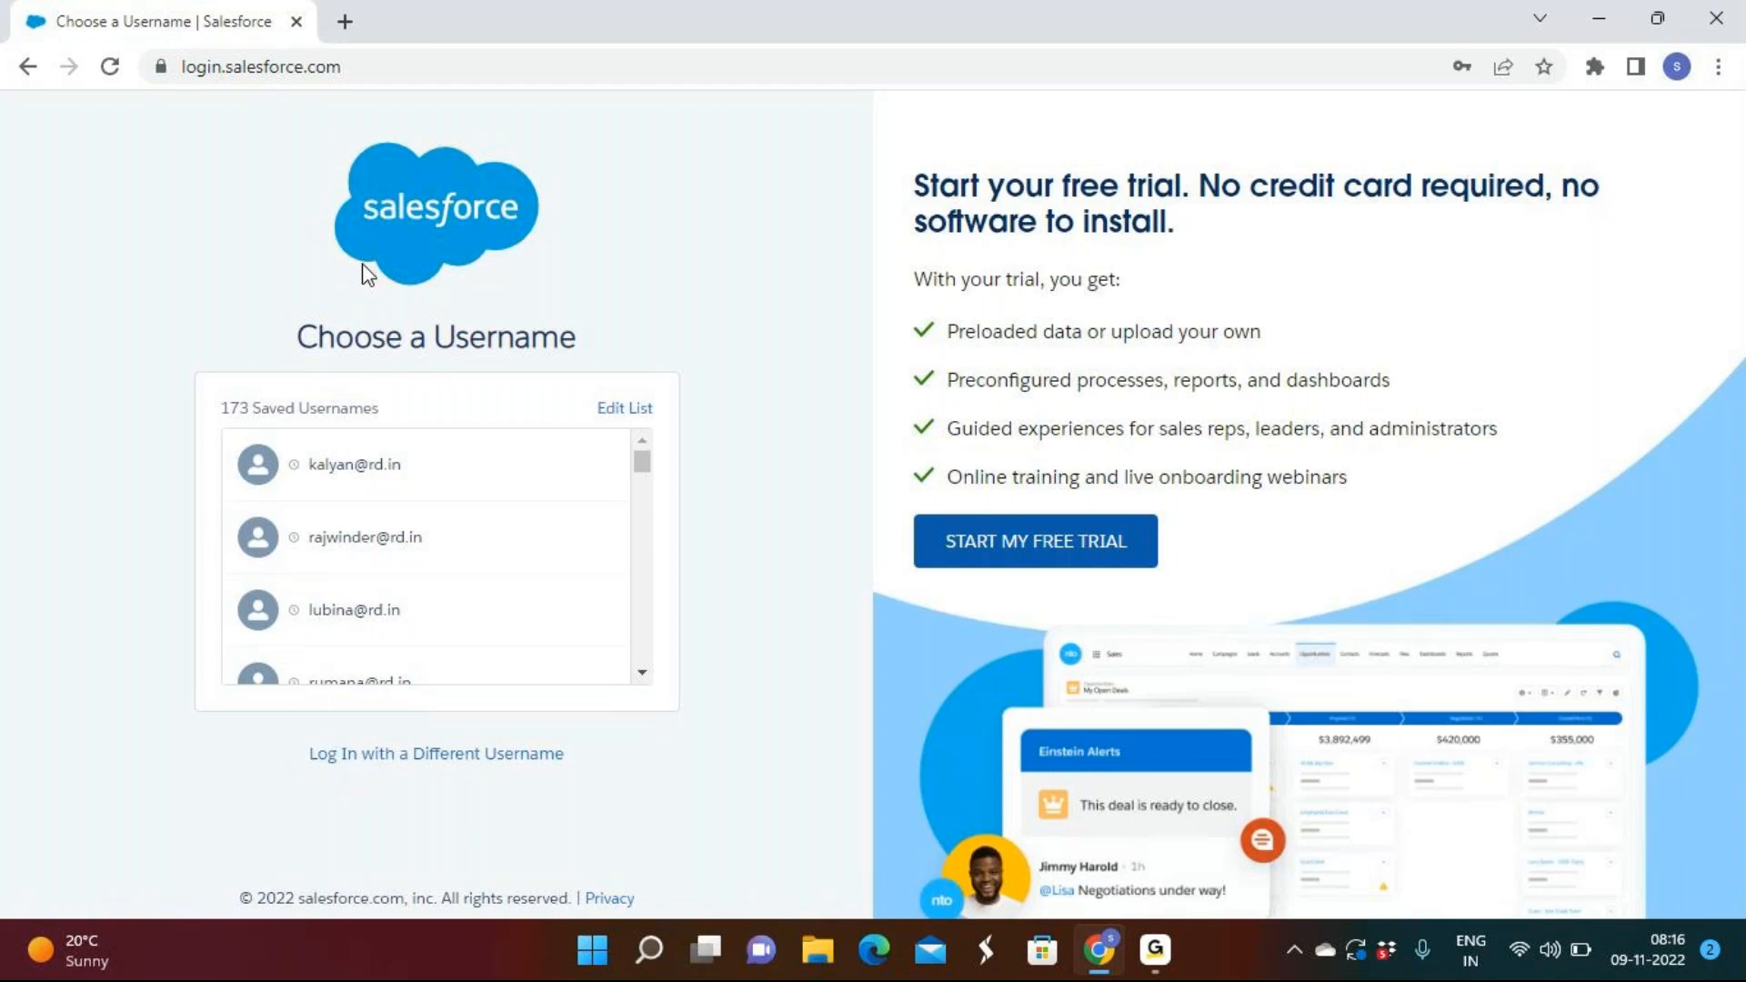
pyautogui.scroll(-1, 481, 607)
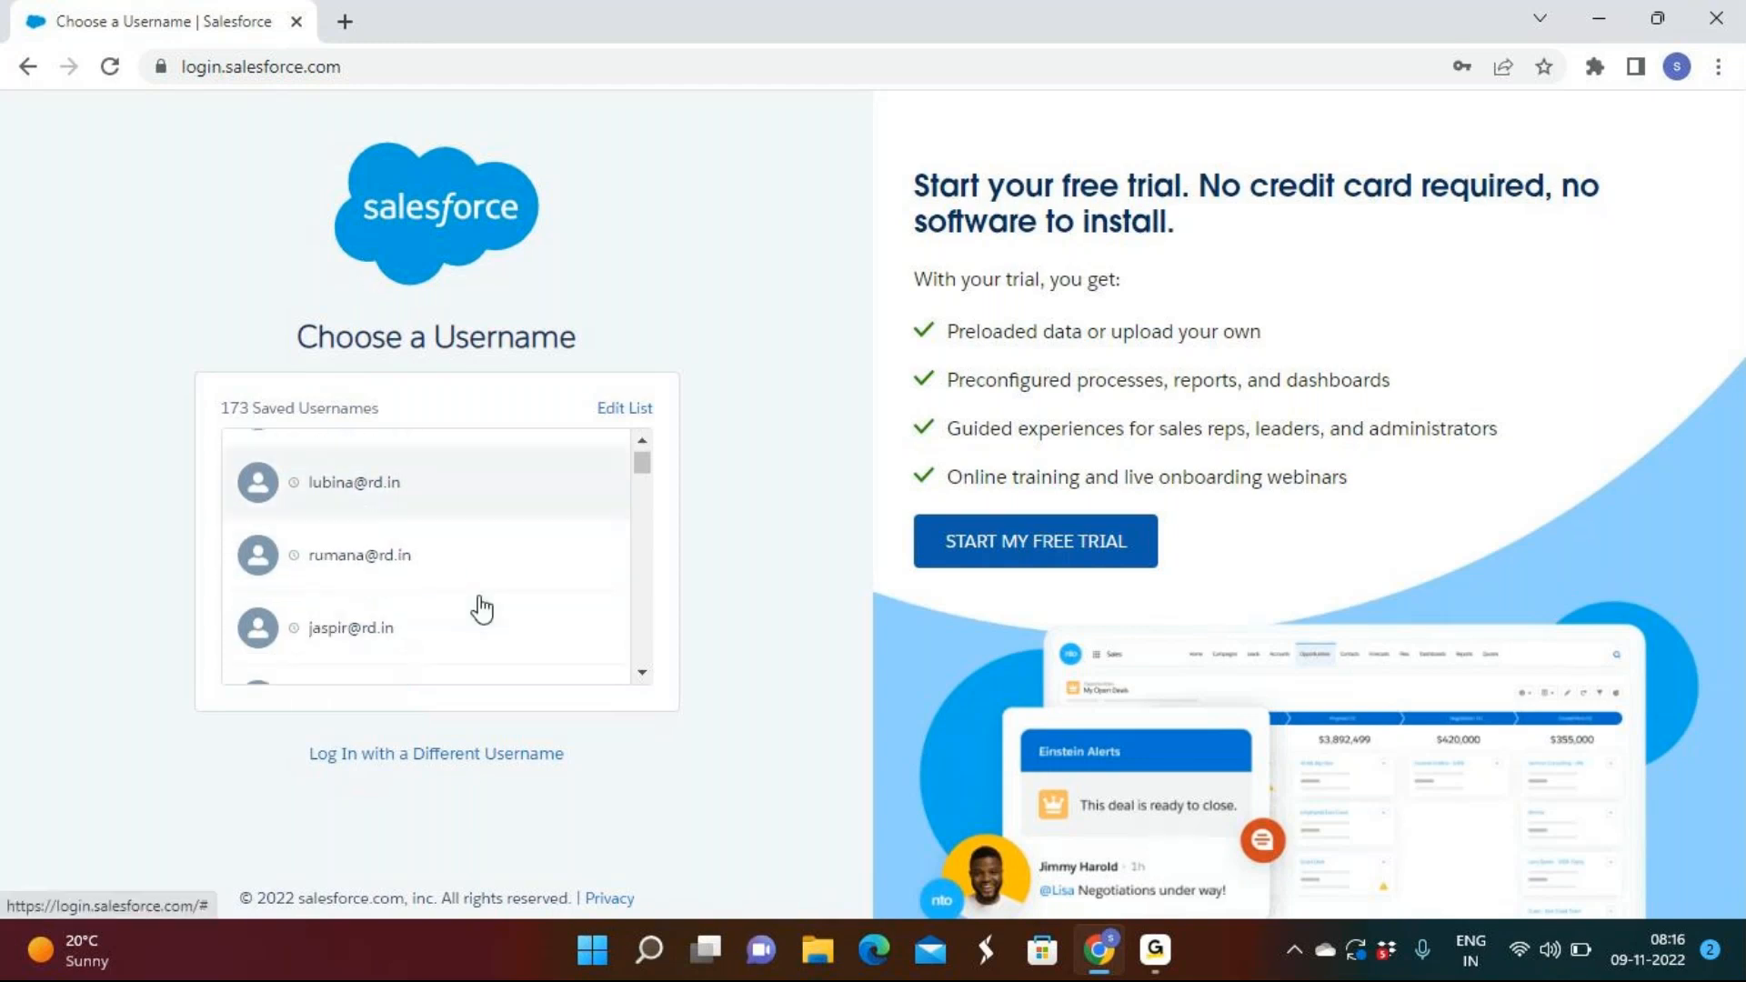
pyautogui.scroll(-1, 478, 604)
pyautogui.scroll(1, 478, 604)
pyautogui.scroll(1, 373, 532)
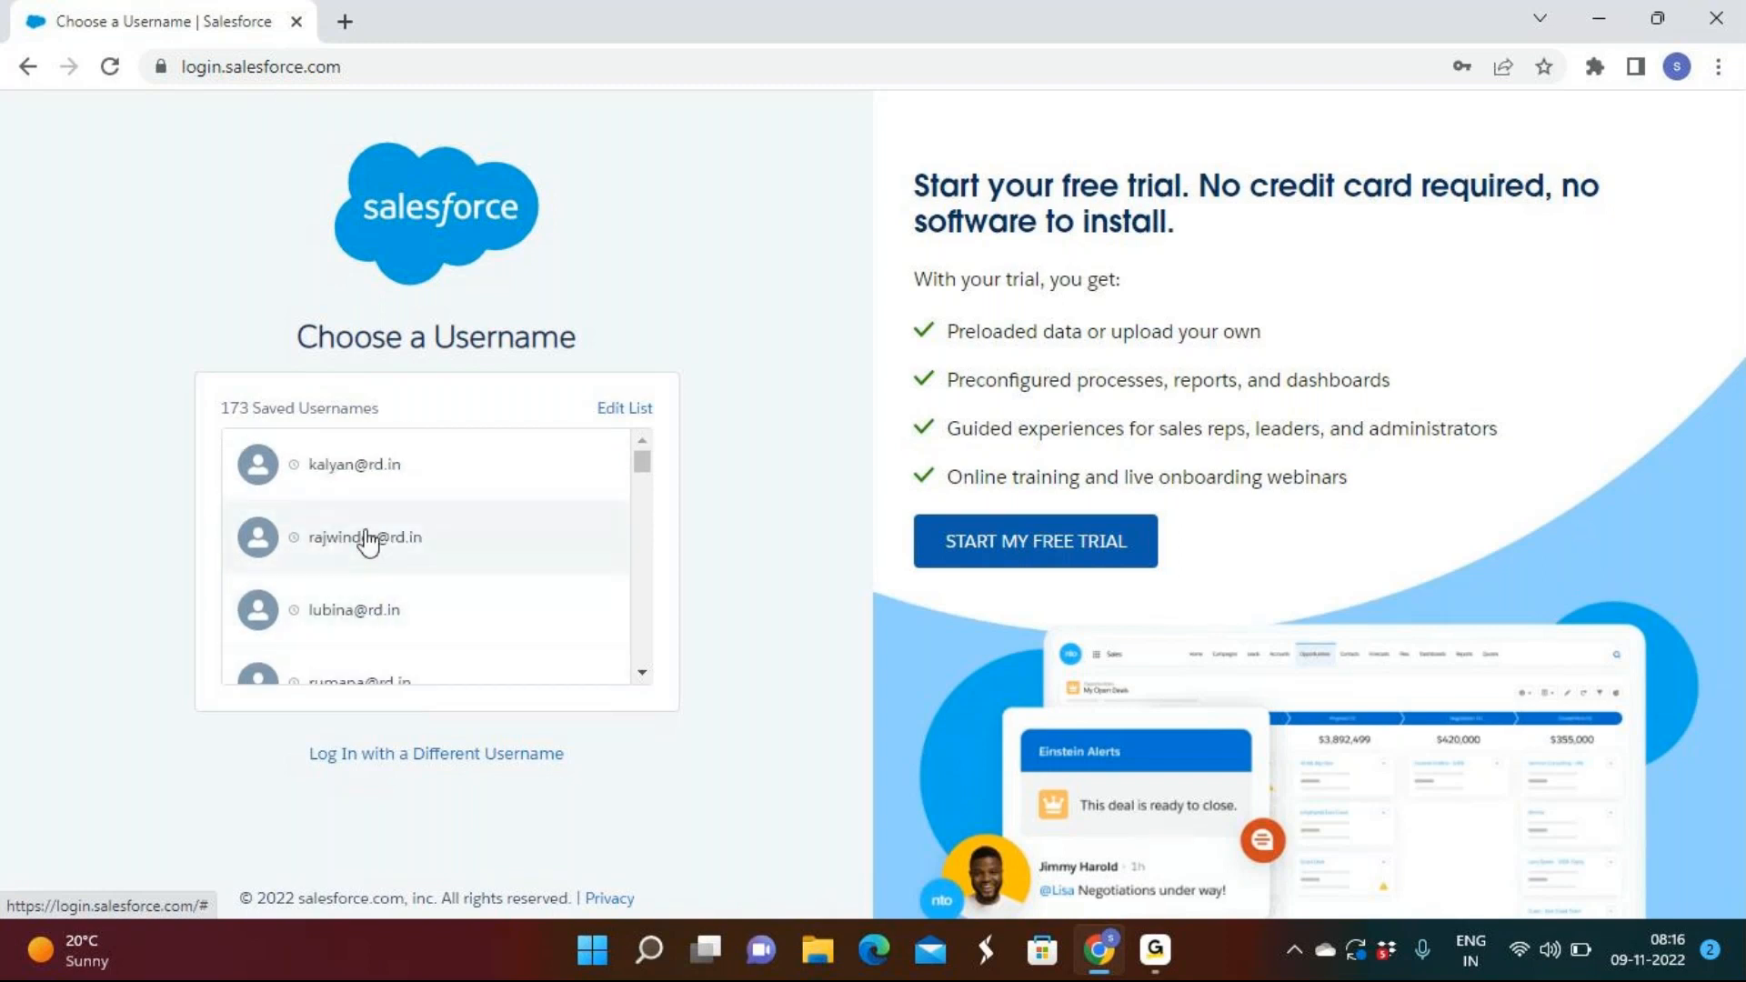
pyautogui.click(361, 628)
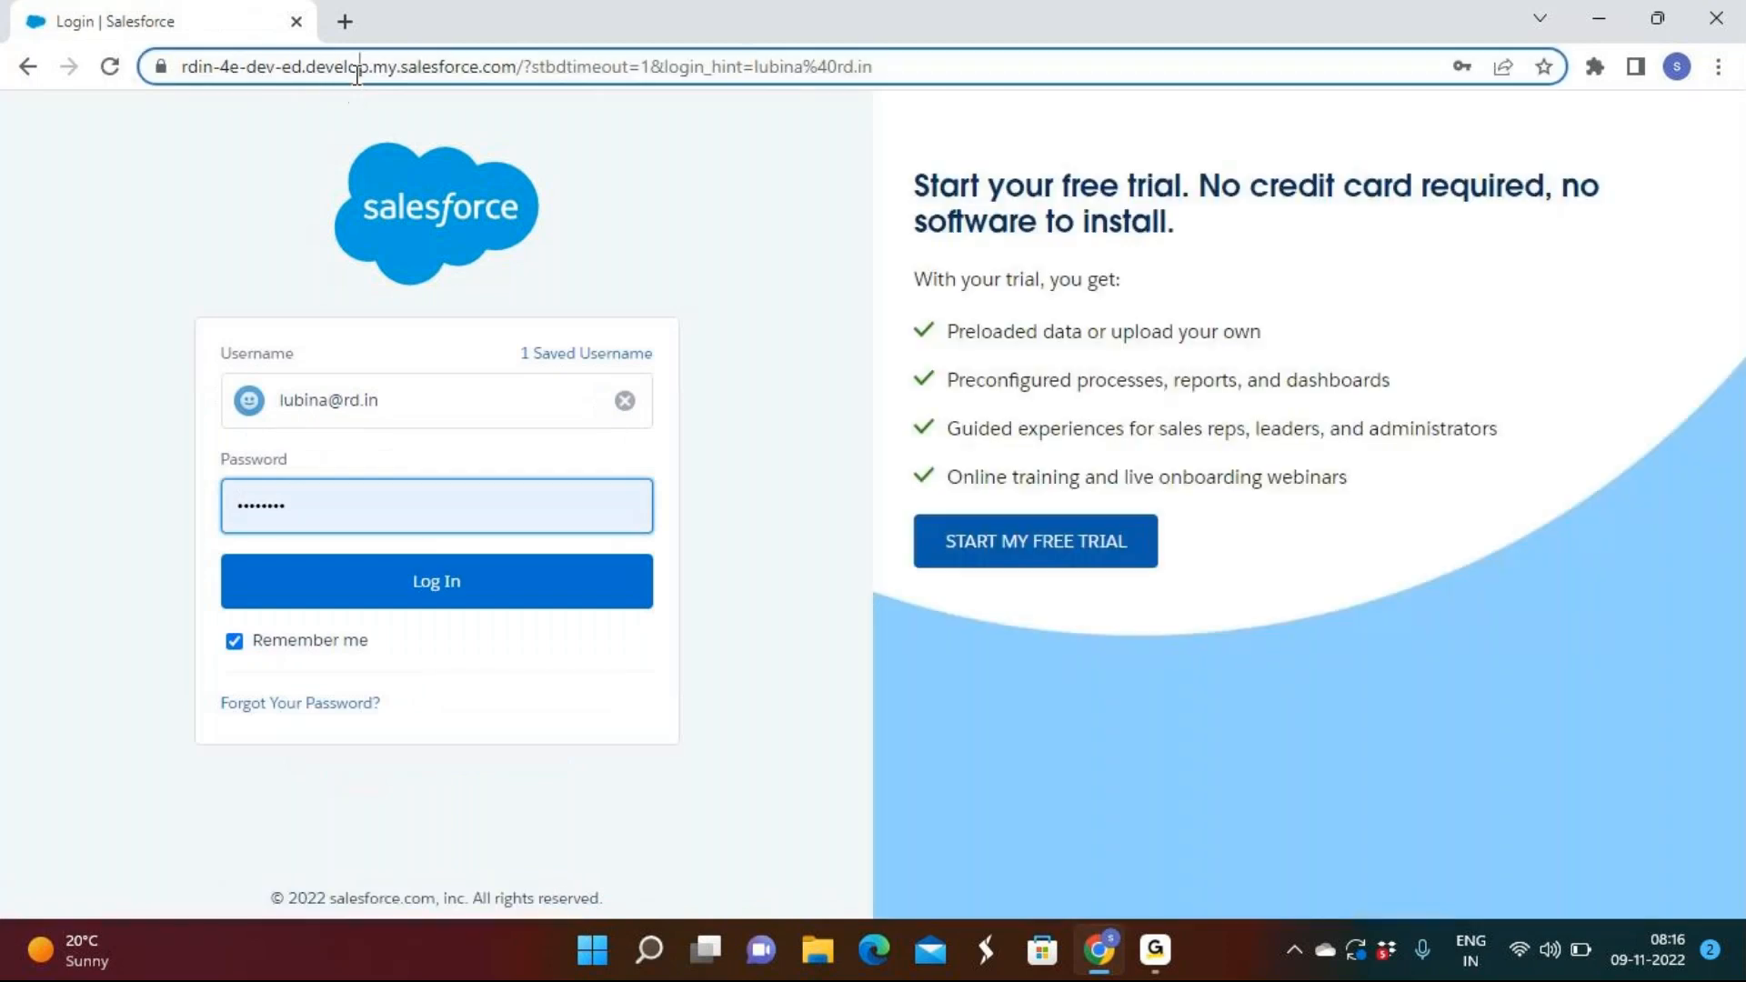
pyautogui.click(357, 71)
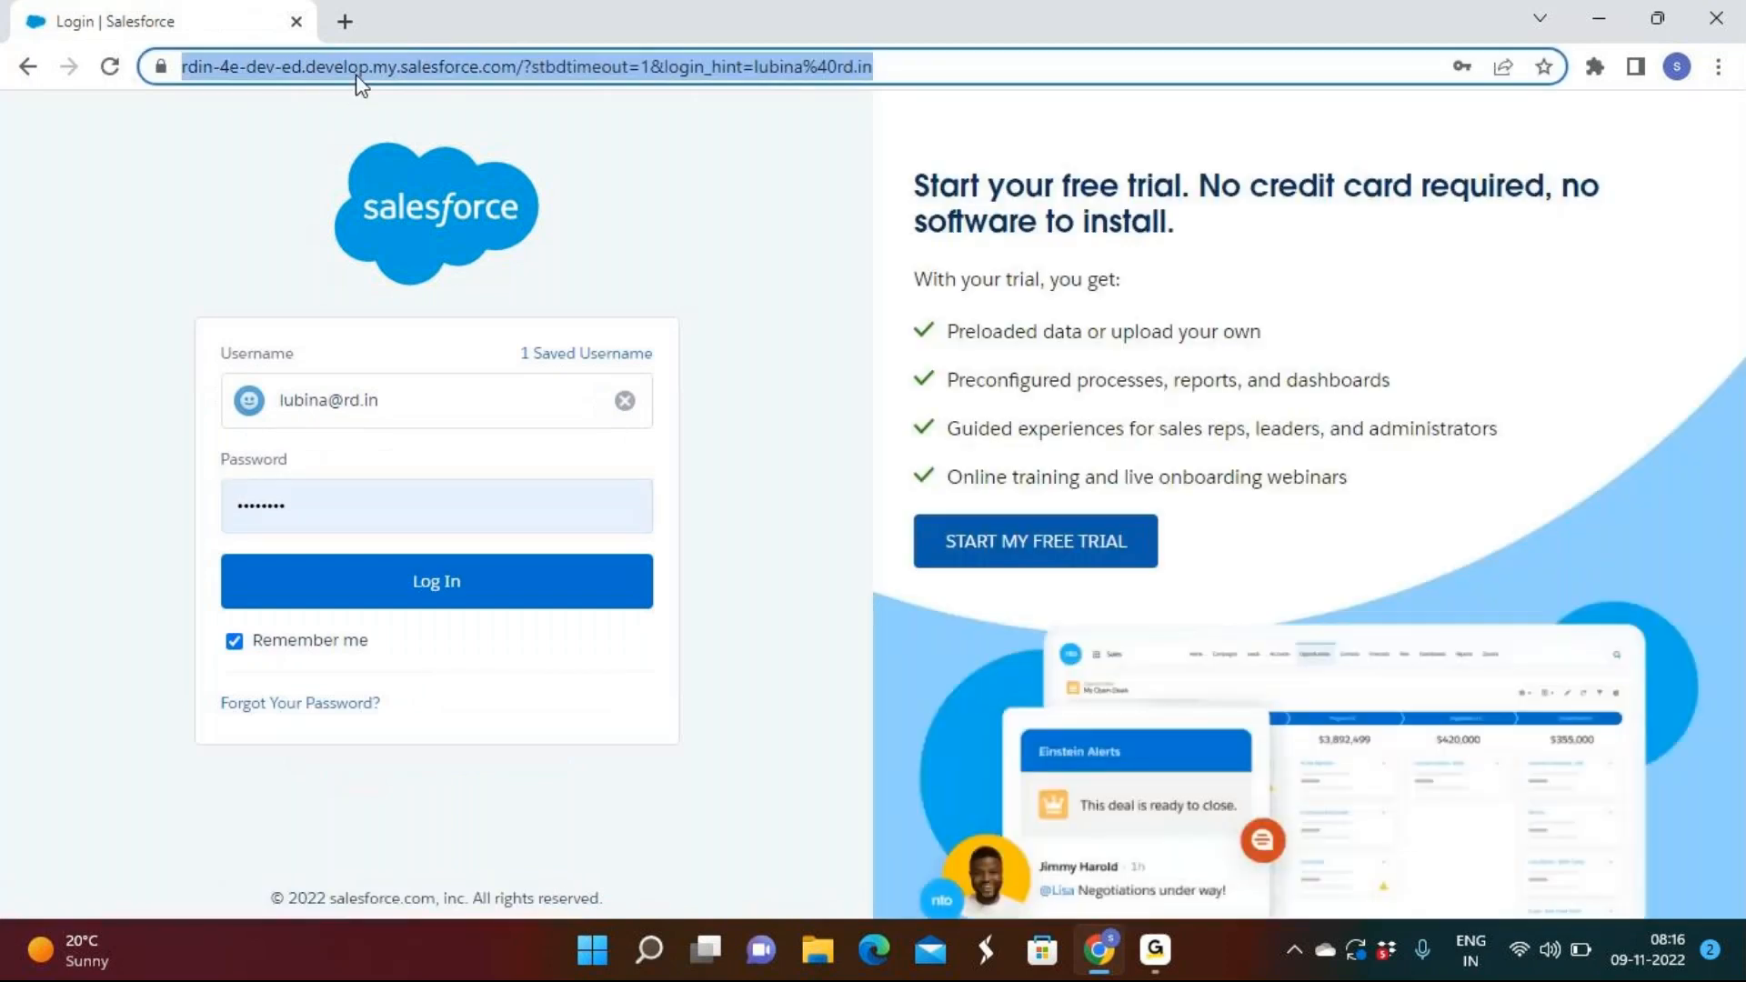
pyautogui.write('log')
pyautogui.press('Return')
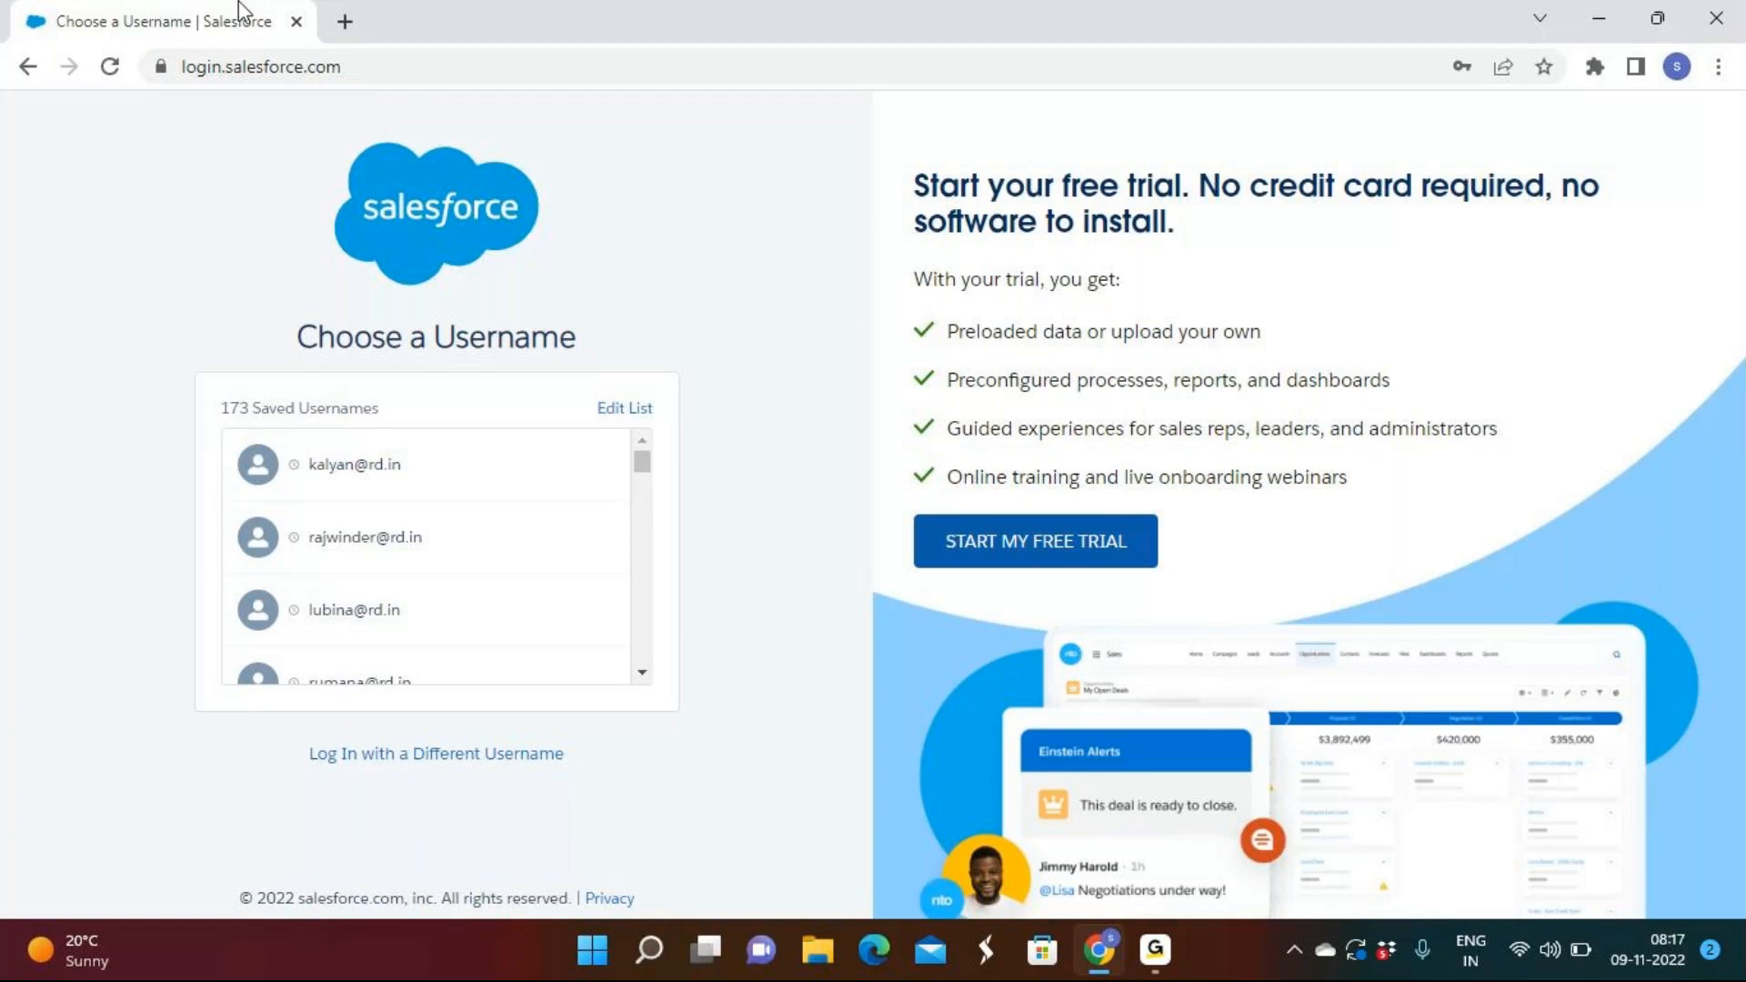
# Switch between the GoTo meeting window and the browser.
pyautogui.click(1156, 949)
pyautogui.click(1270, 852)
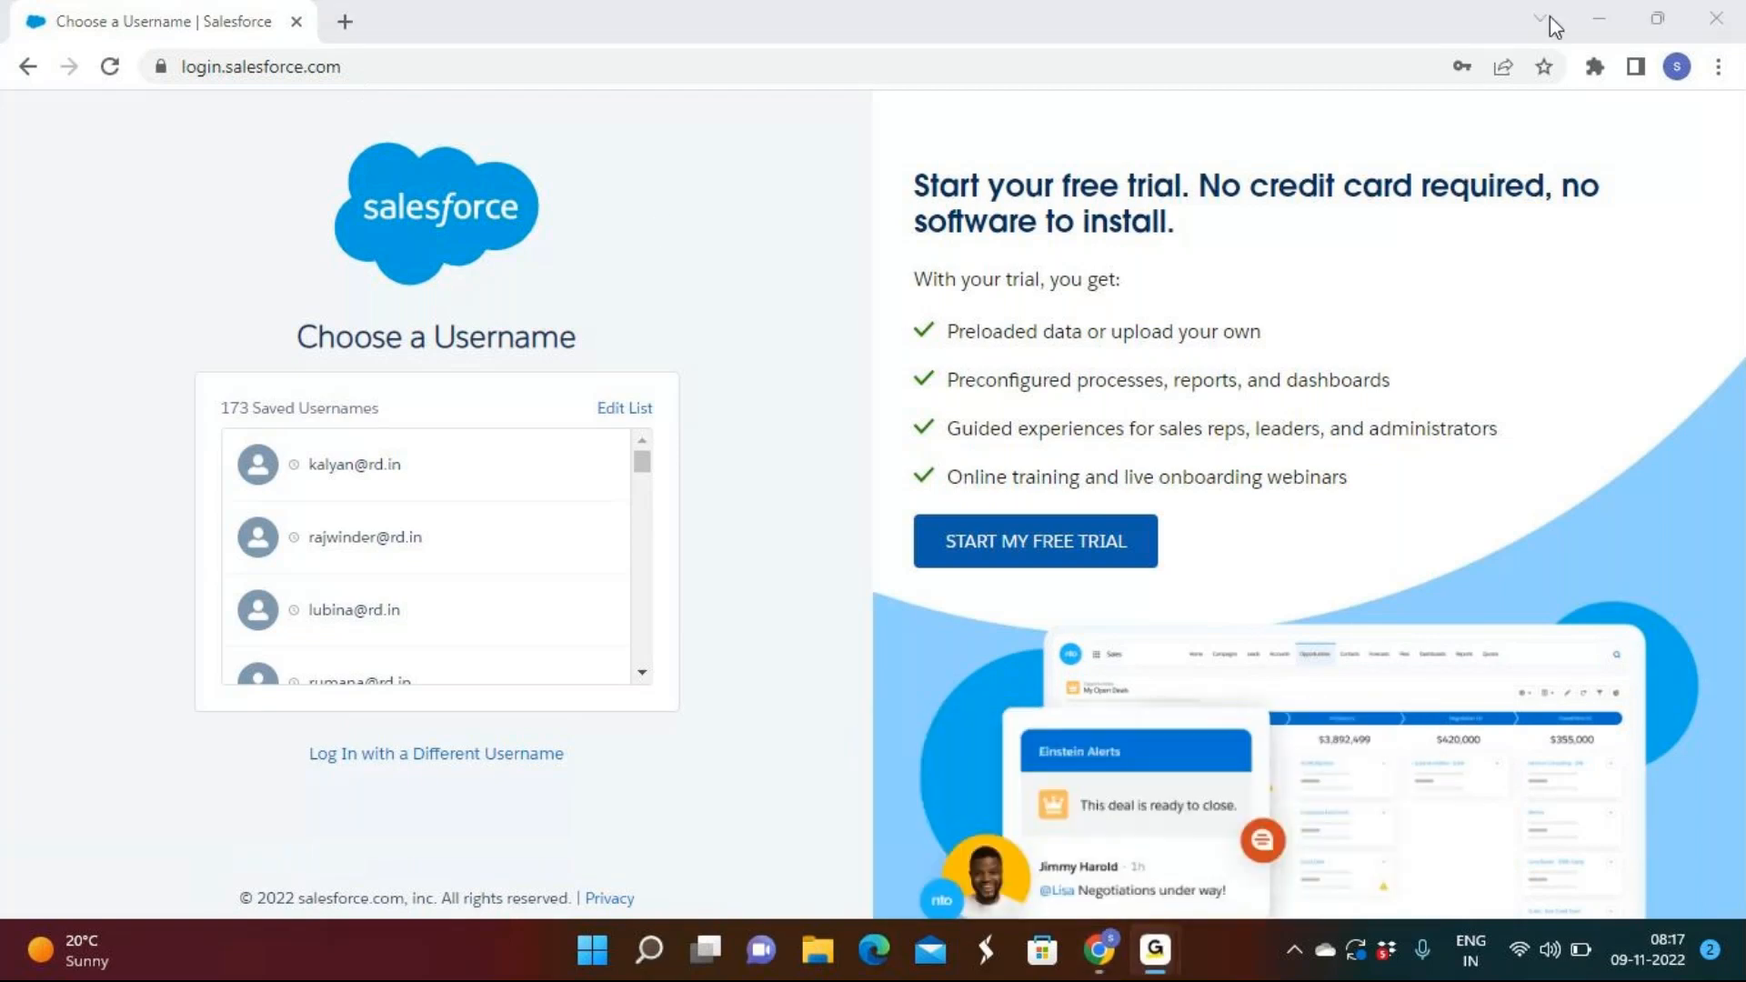
pyautogui.click(1610, 21)
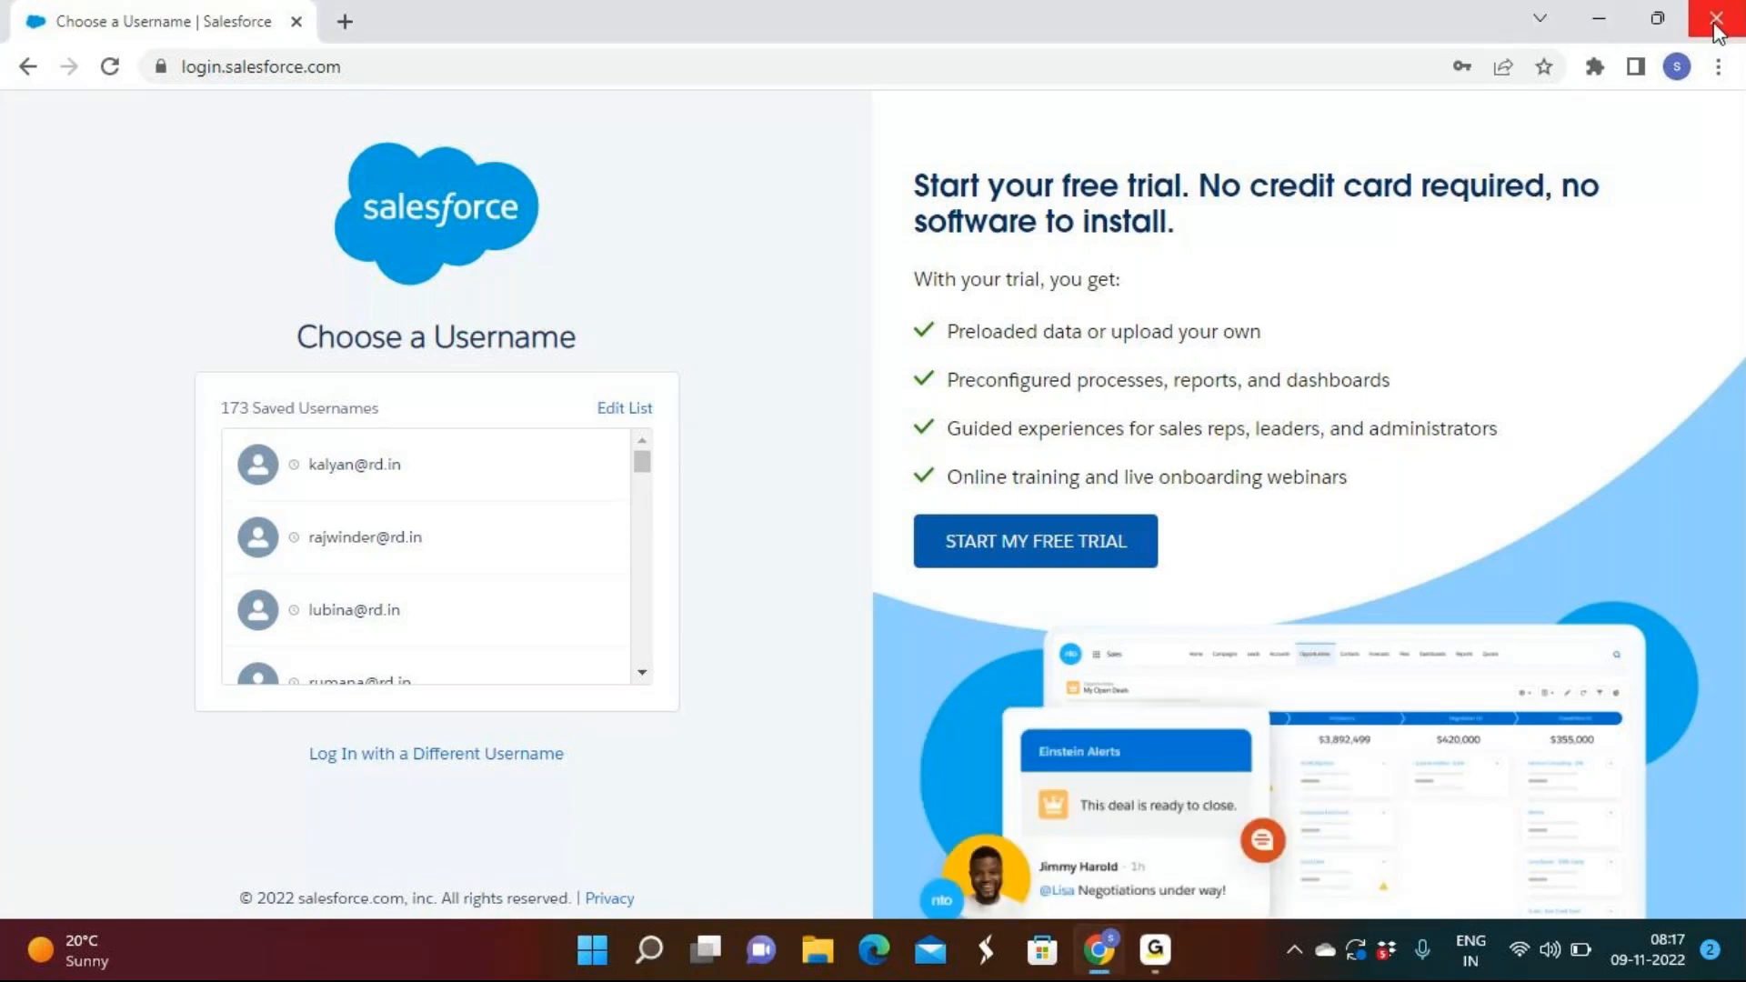
pyautogui.moveTo(1155, 949)
pyautogui.click(1028, 887)
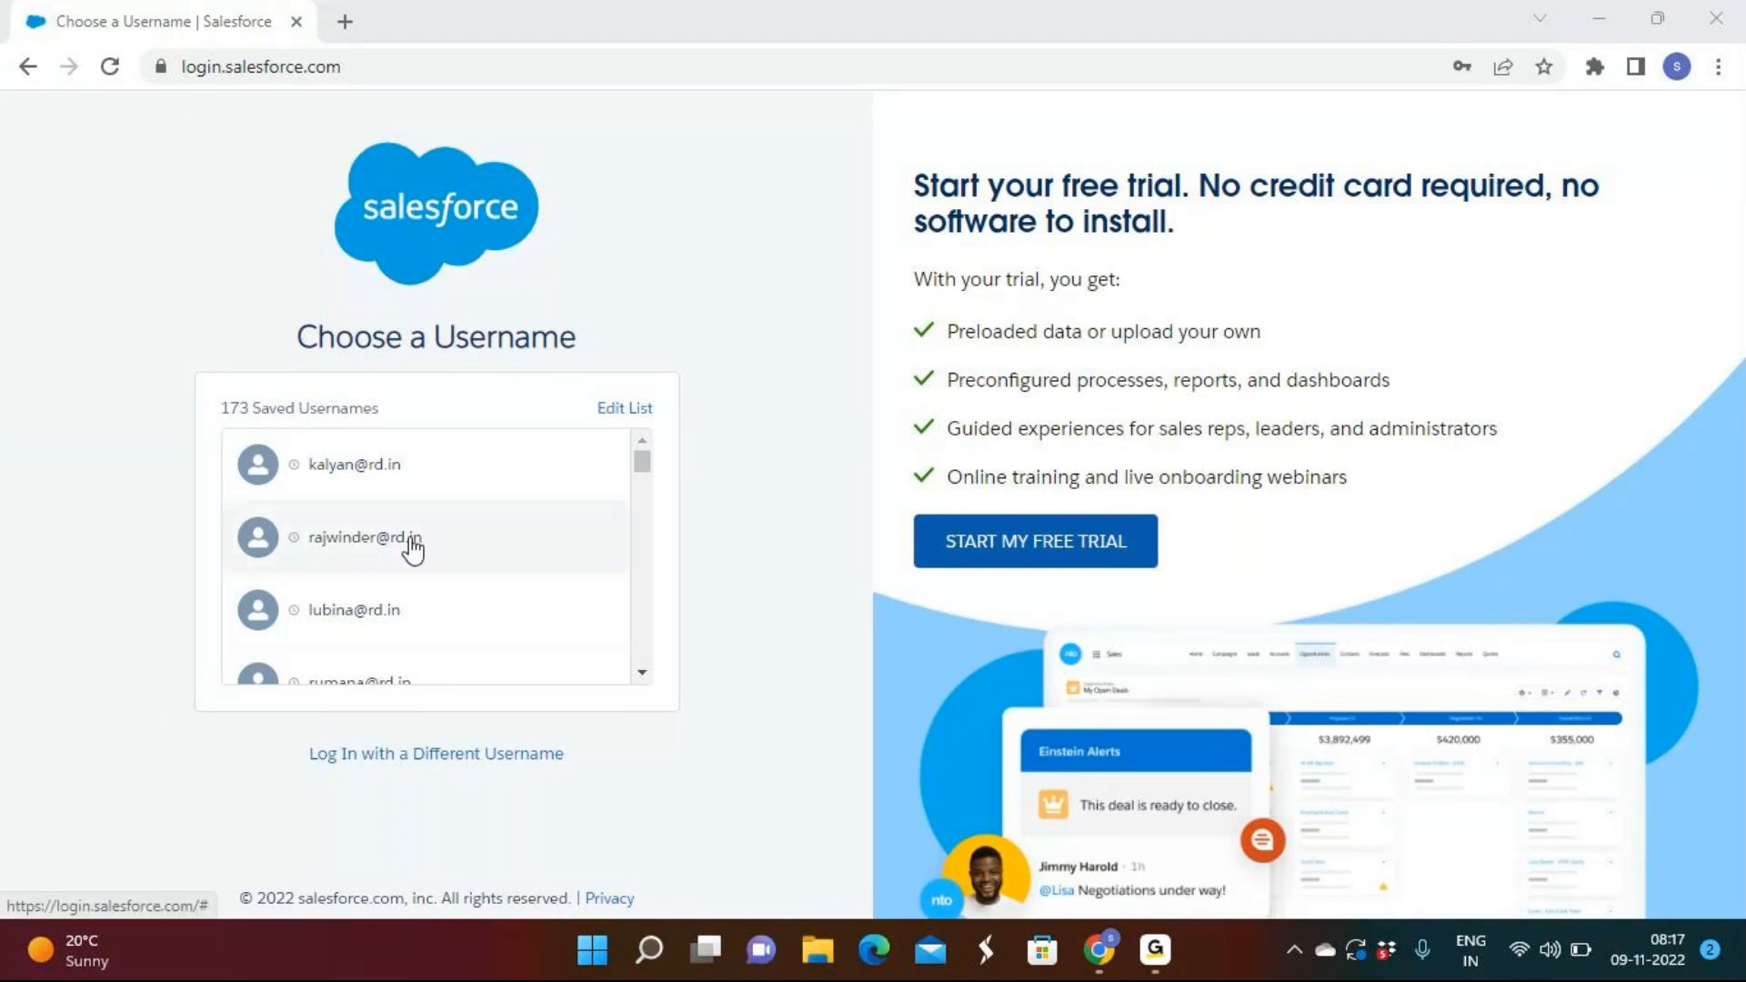
# Log in with another saved username from the Choose a Username list.
pyautogui.scroll(-1, 409, 550)
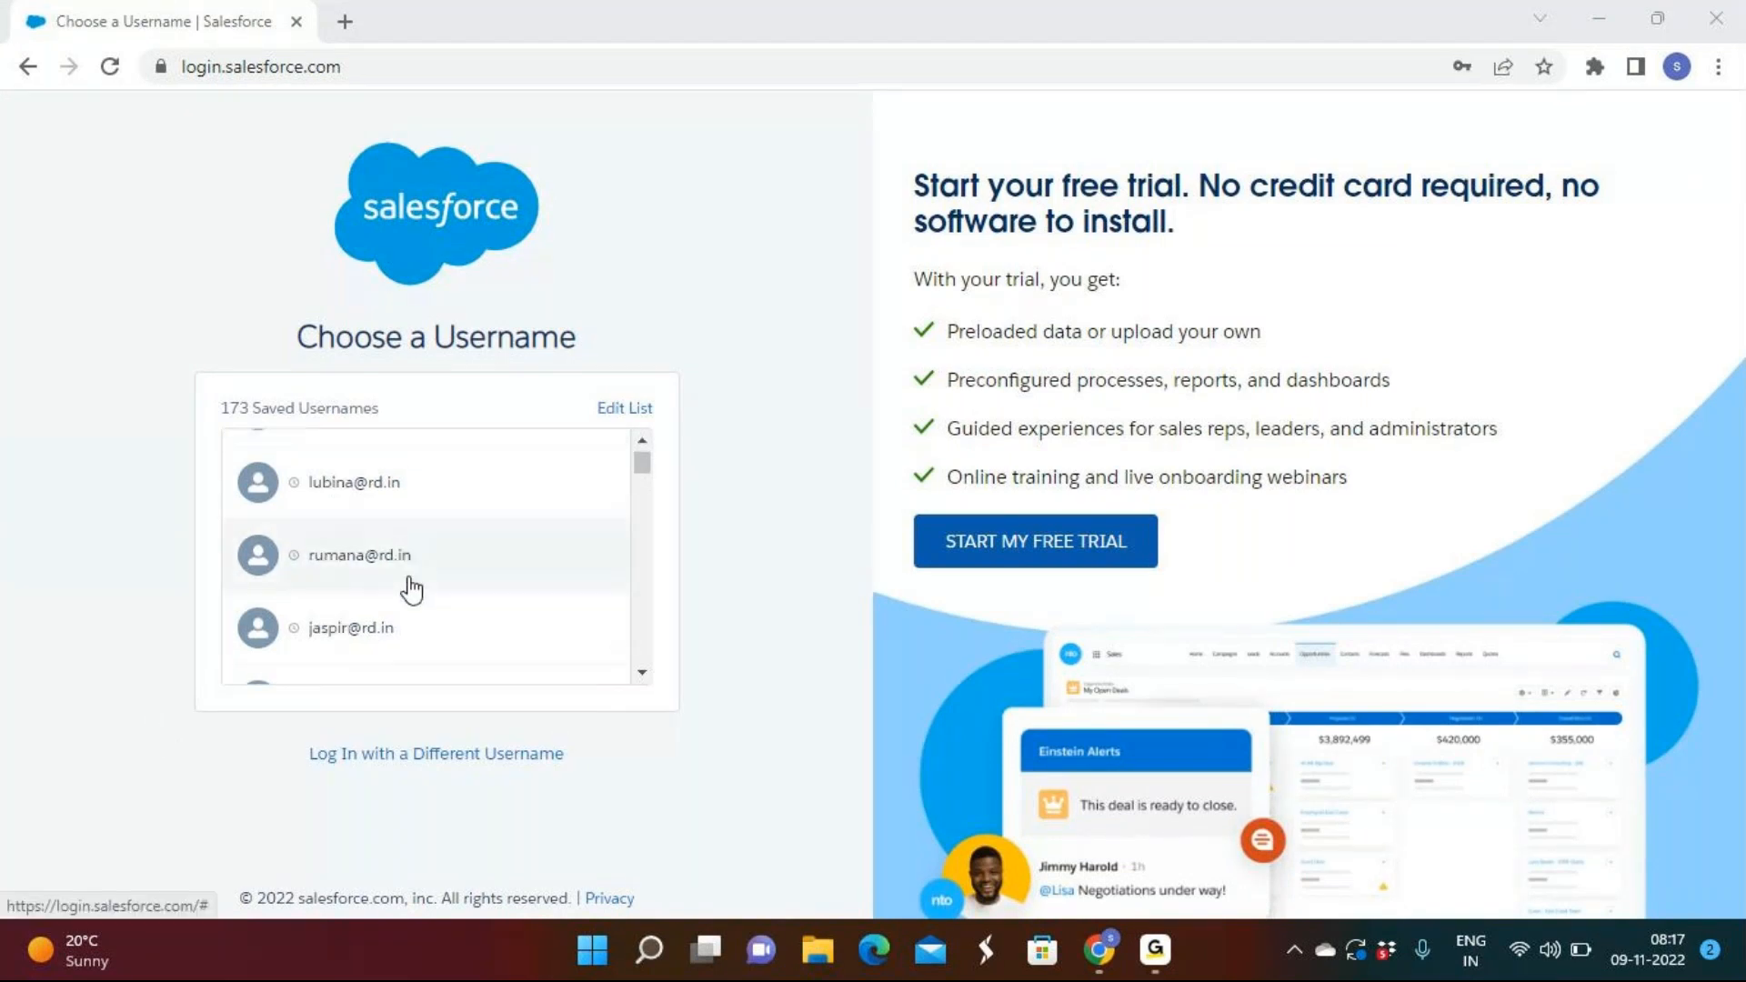
pyautogui.scroll(1, 406, 600)
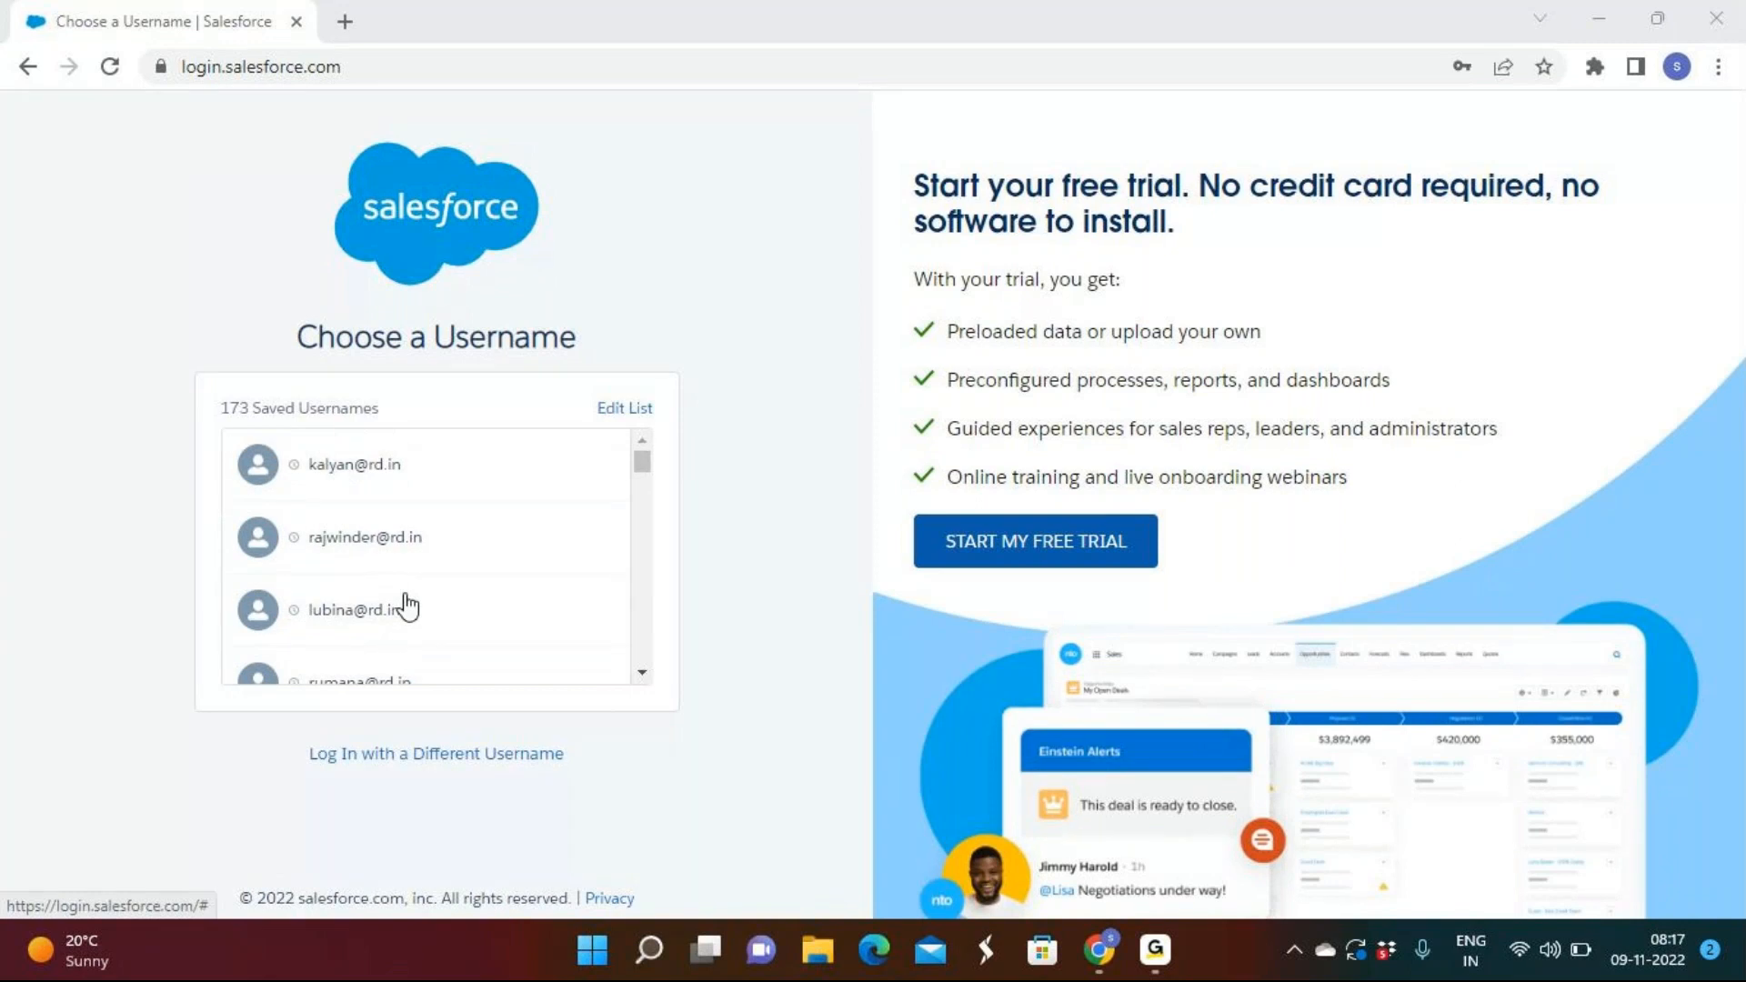
pyautogui.scroll(-1, 406, 607)
pyautogui.click(388, 585)
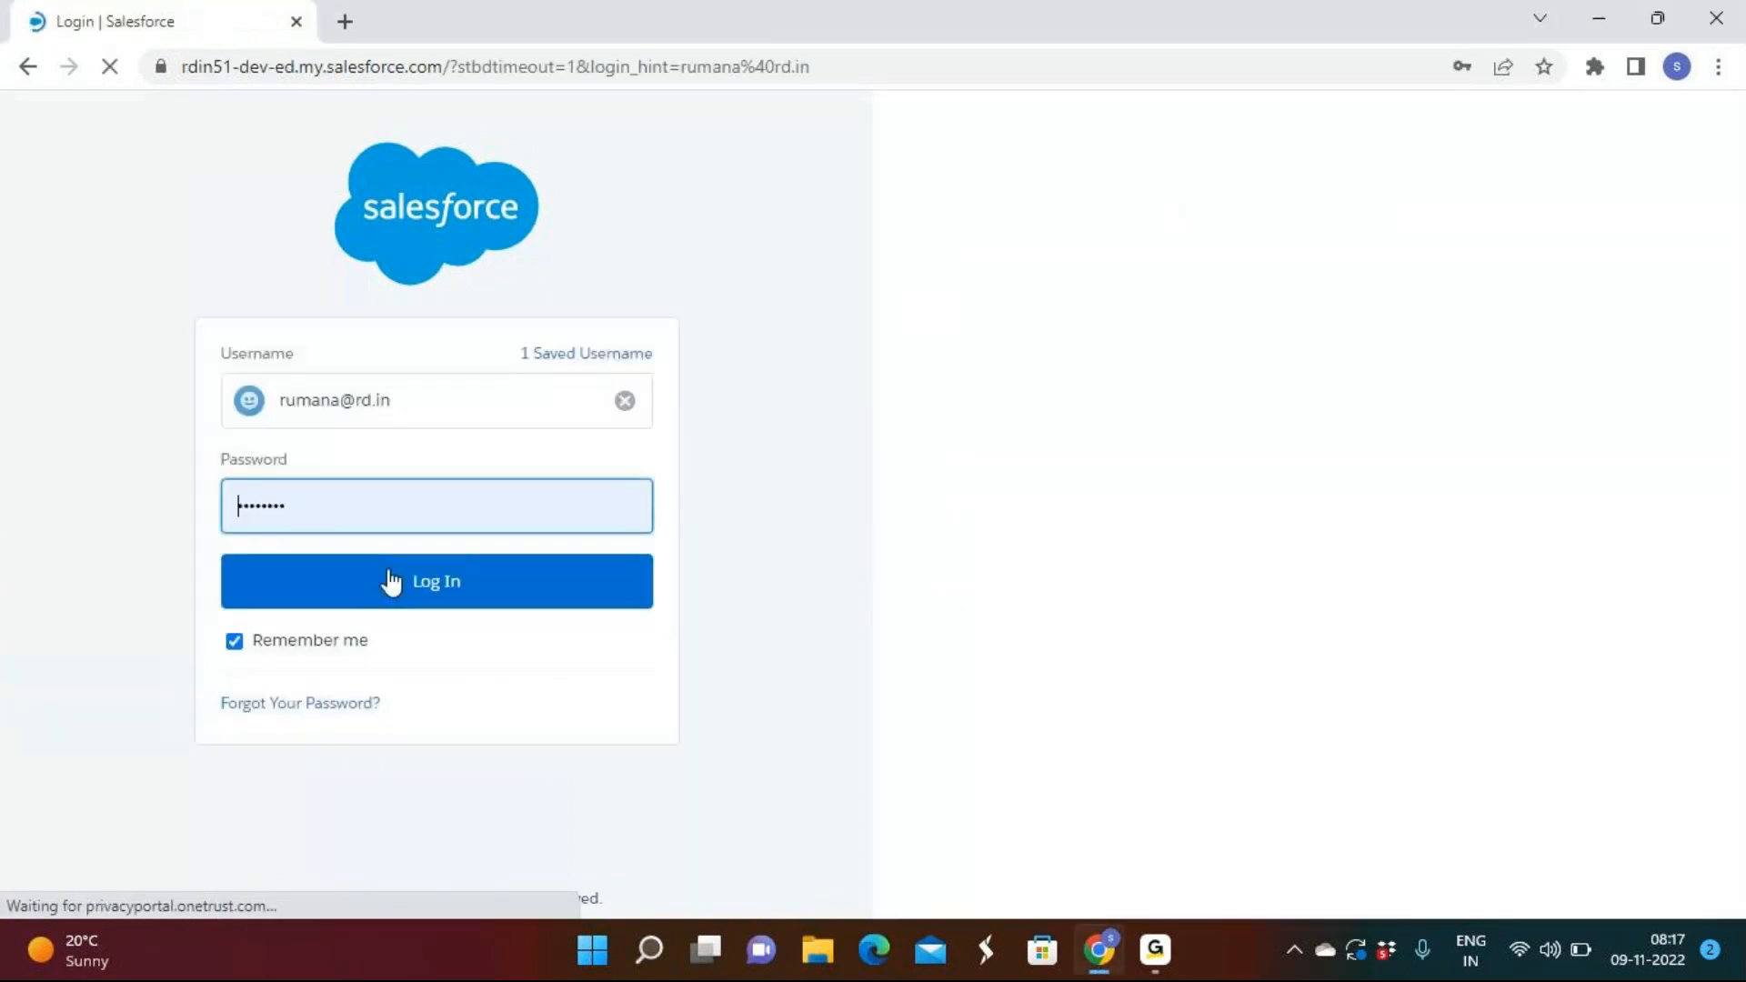
pyautogui.click(391, 582)
pyautogui.moveTo(1155, 950)
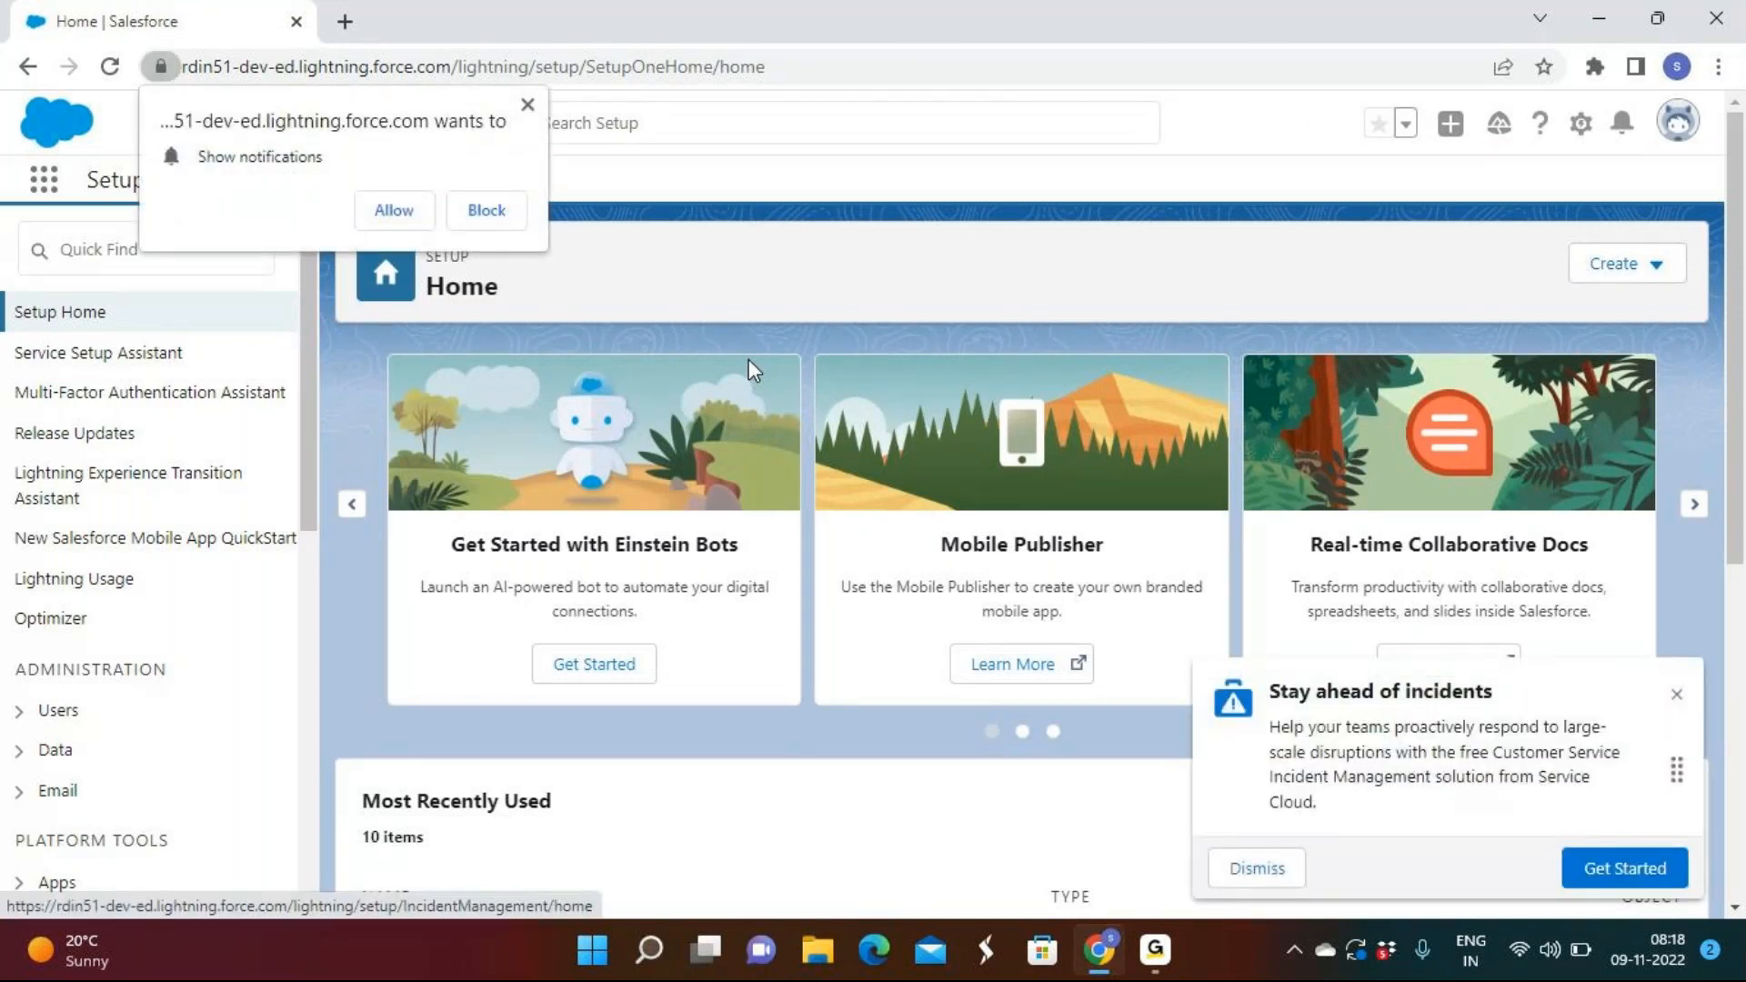
# Dismiss the incident promo and notification prompt, then launch Rd Sales App from App Launcher.
pyautogui.click(1678, 695)
pyautogui.click(528, 106)
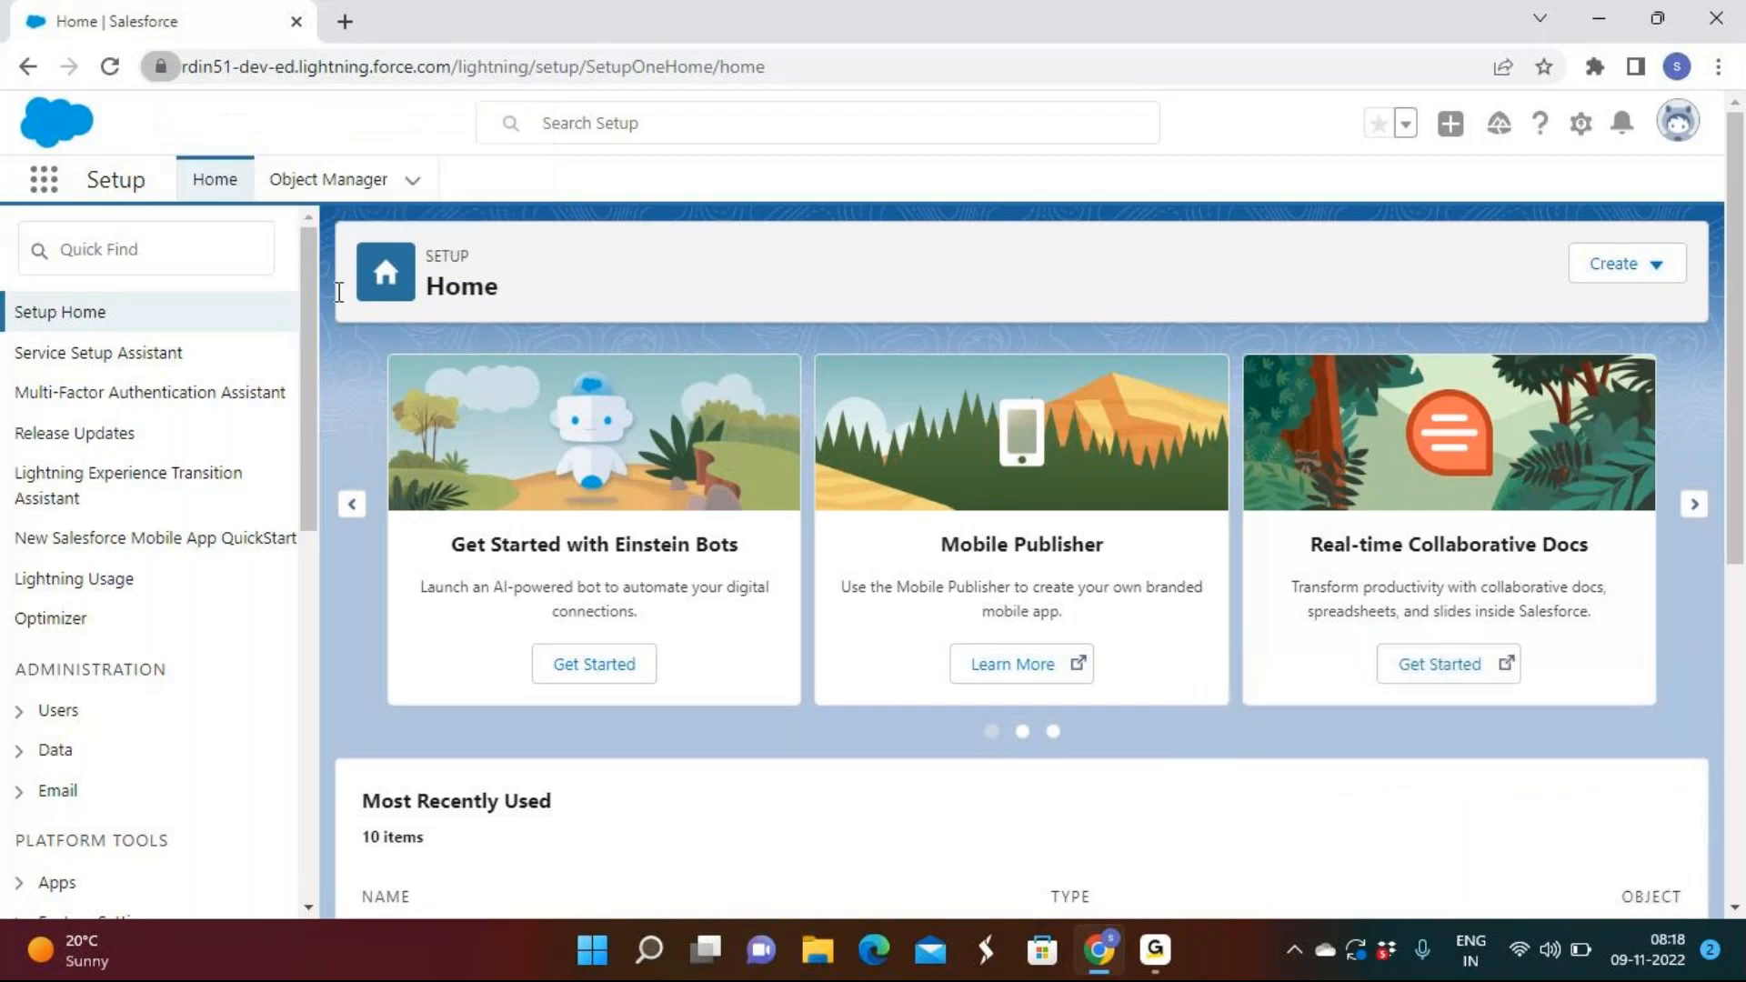
pyautogui.click(44, 184)
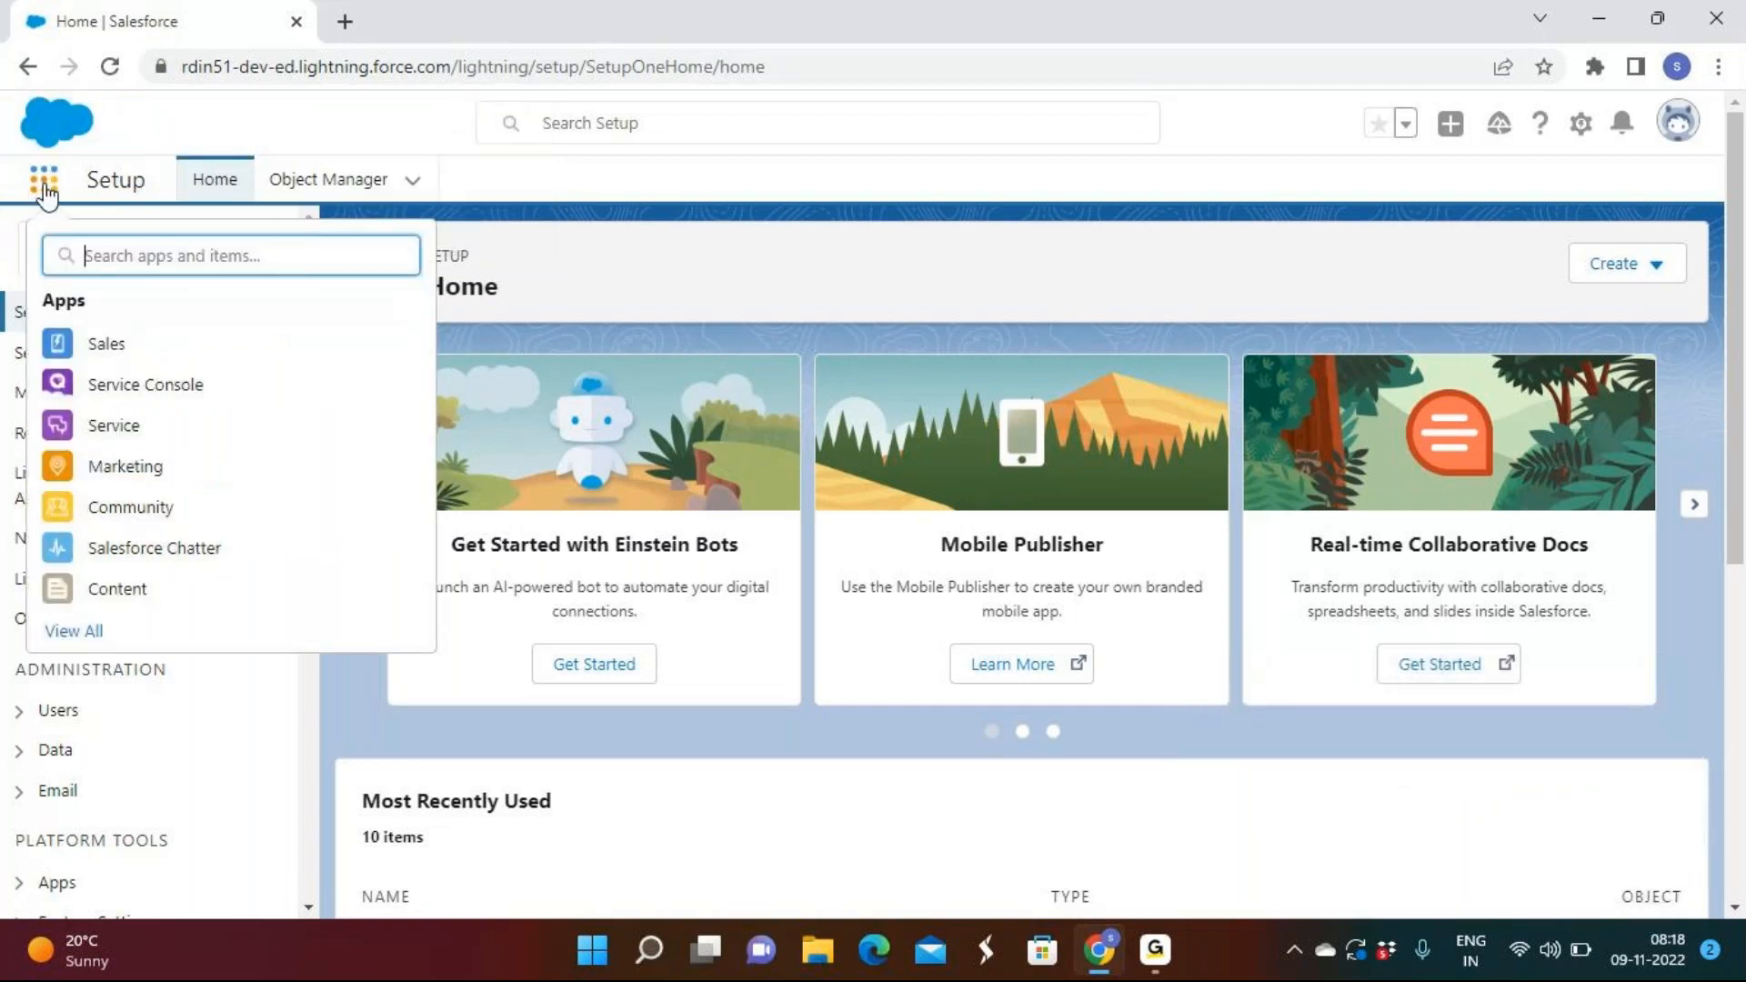
pyautogui.click(1232, 662)
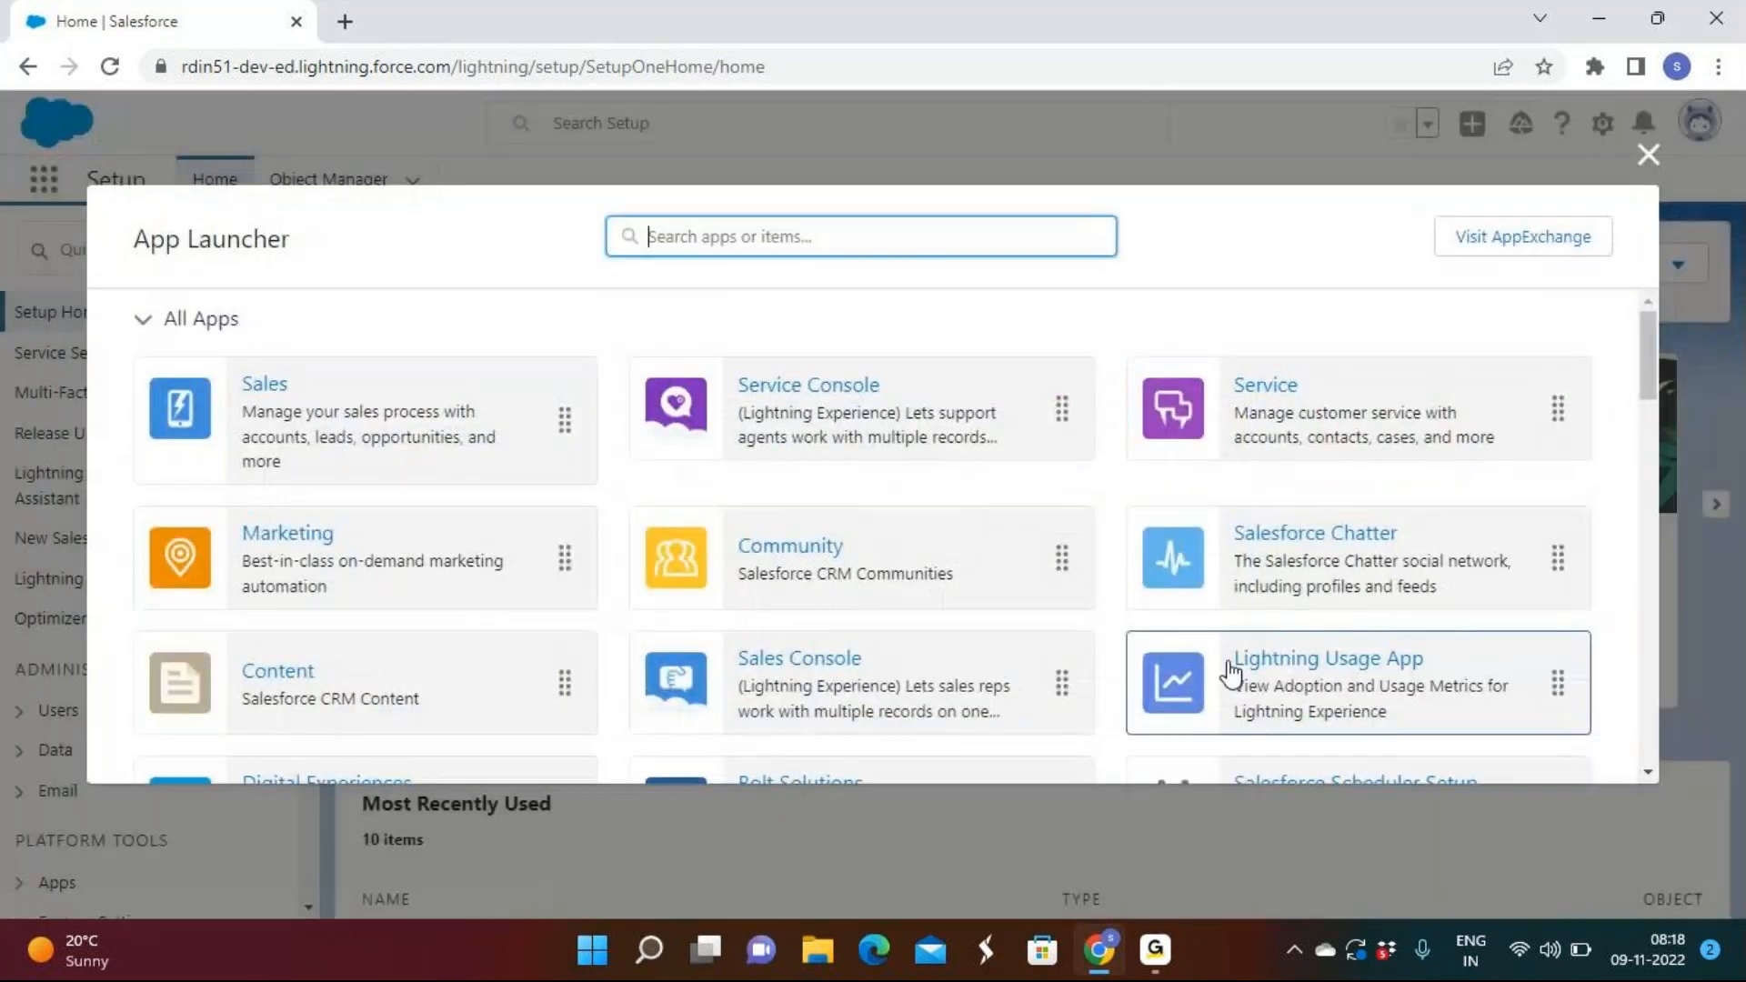
pyautogui.scroll(-3, 343, 680)
pyautogui.click(342, 673)
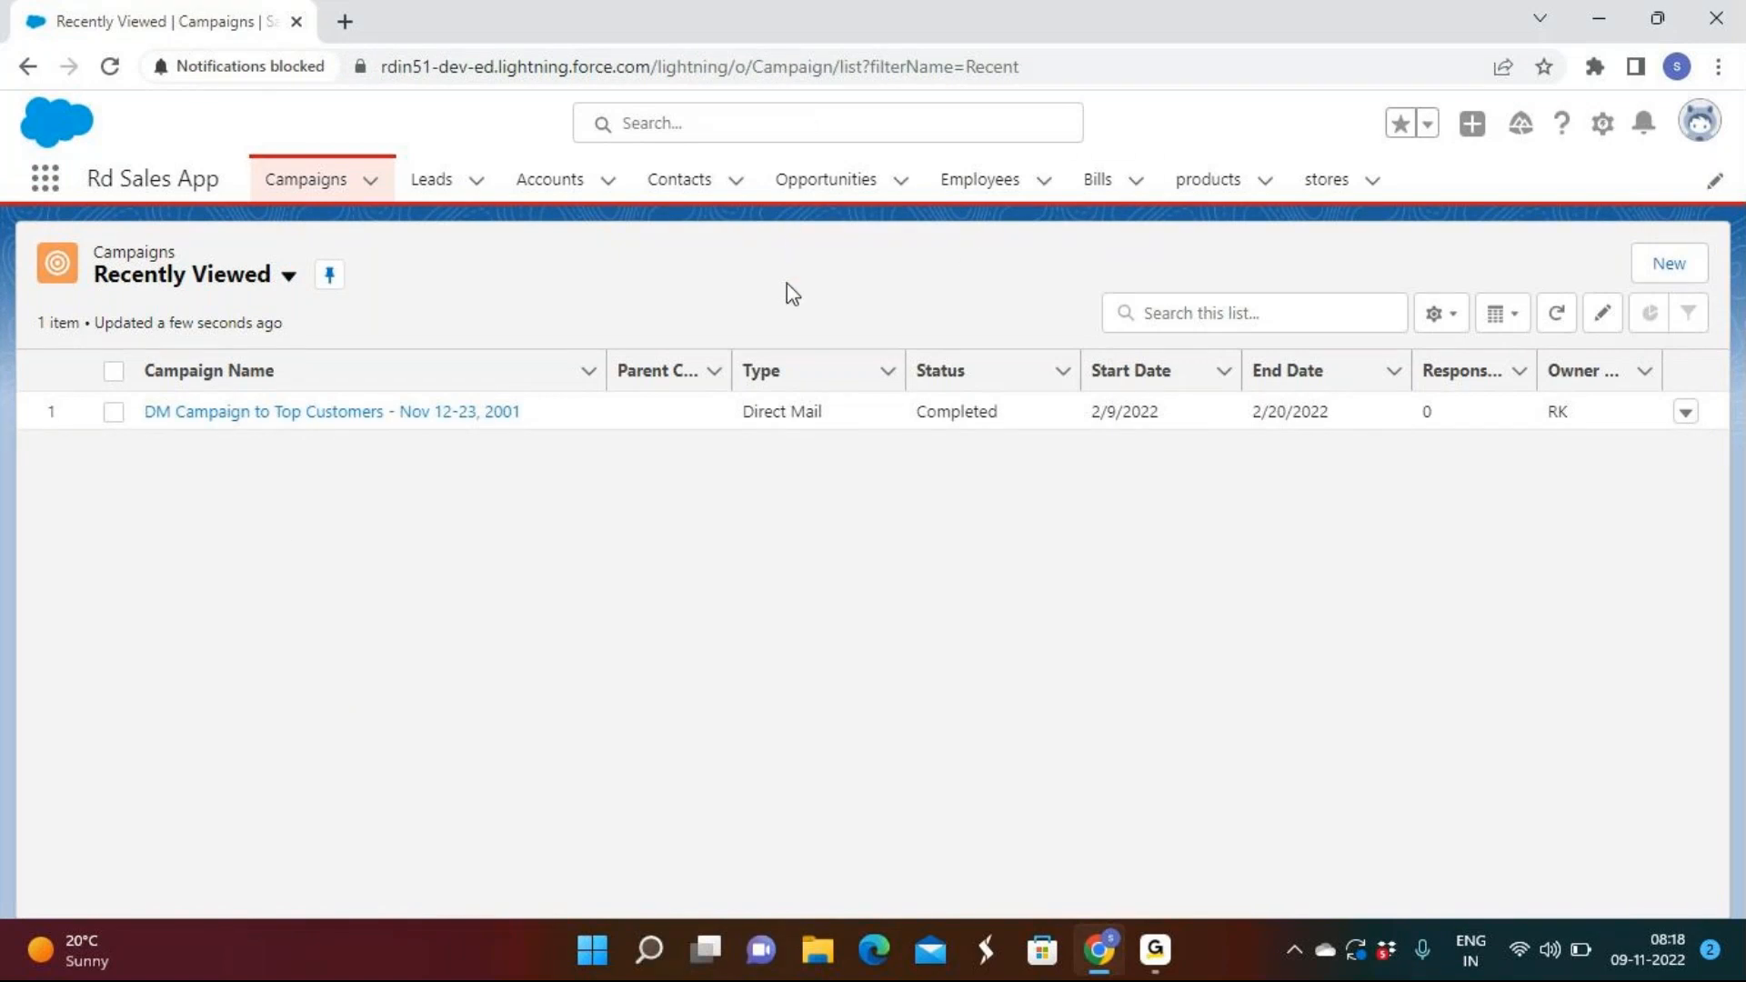
# Move from Employees to the Bills tab, opening and cancelling a New Bill form.
pyautogui.click(970, 187)
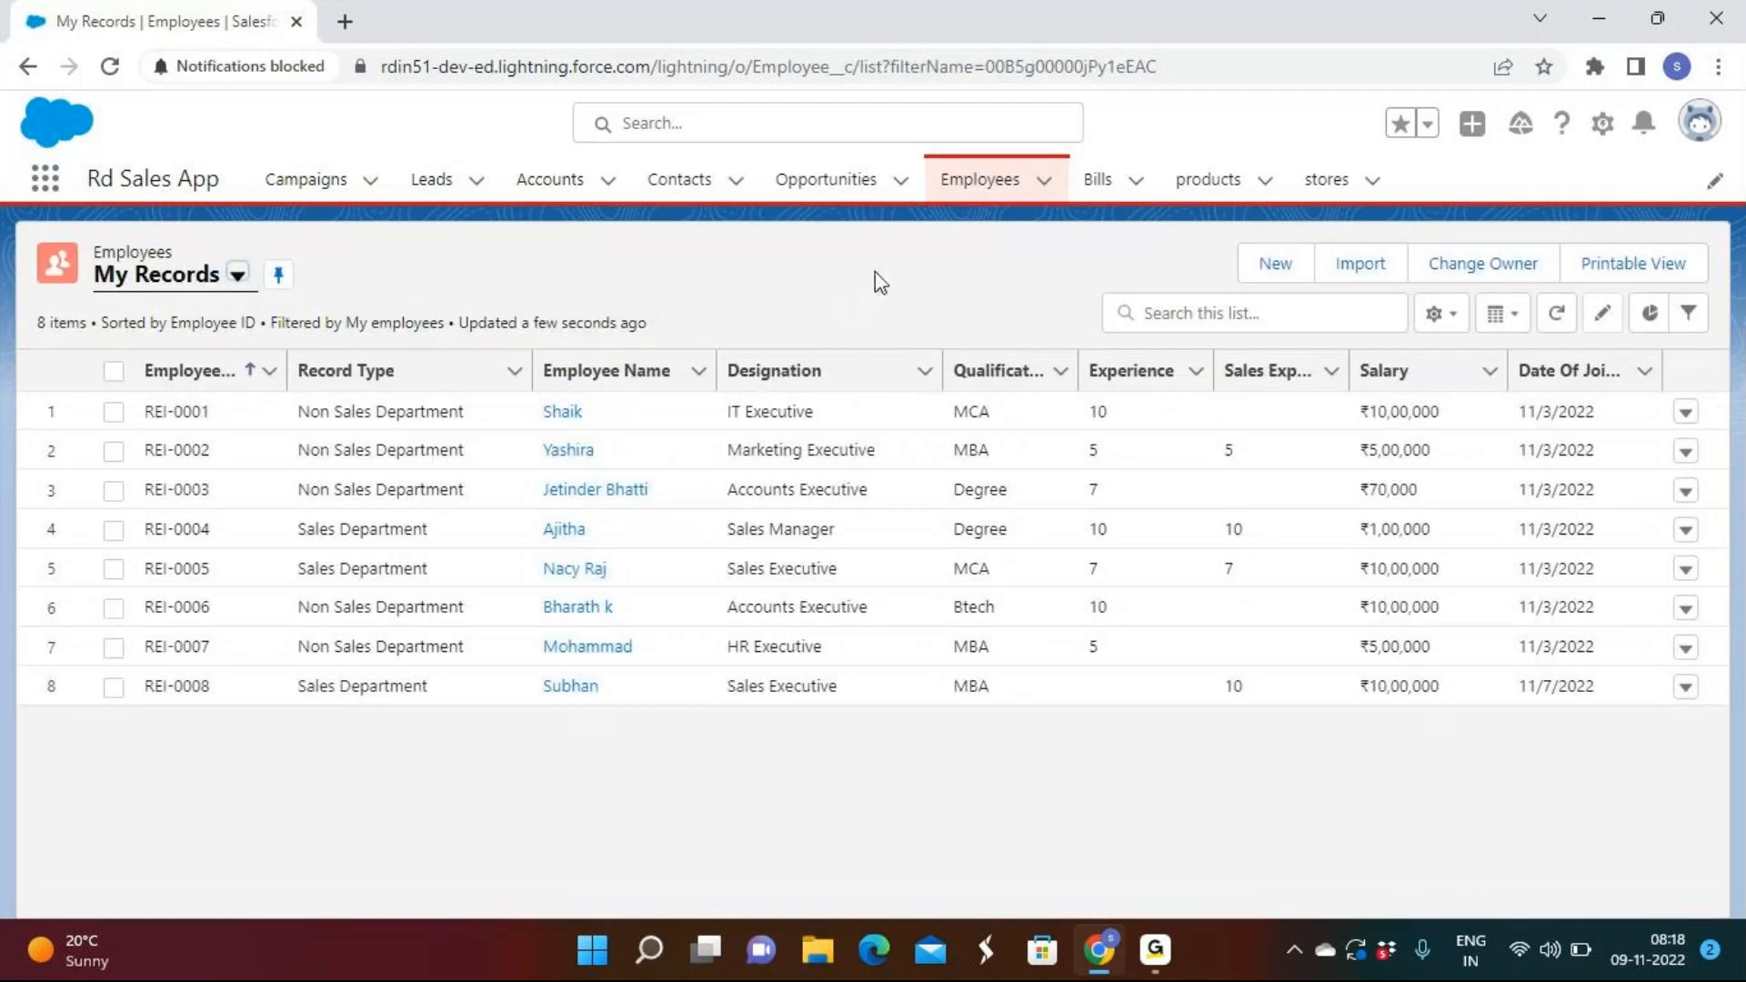
pyautogui.click(1107, 193)
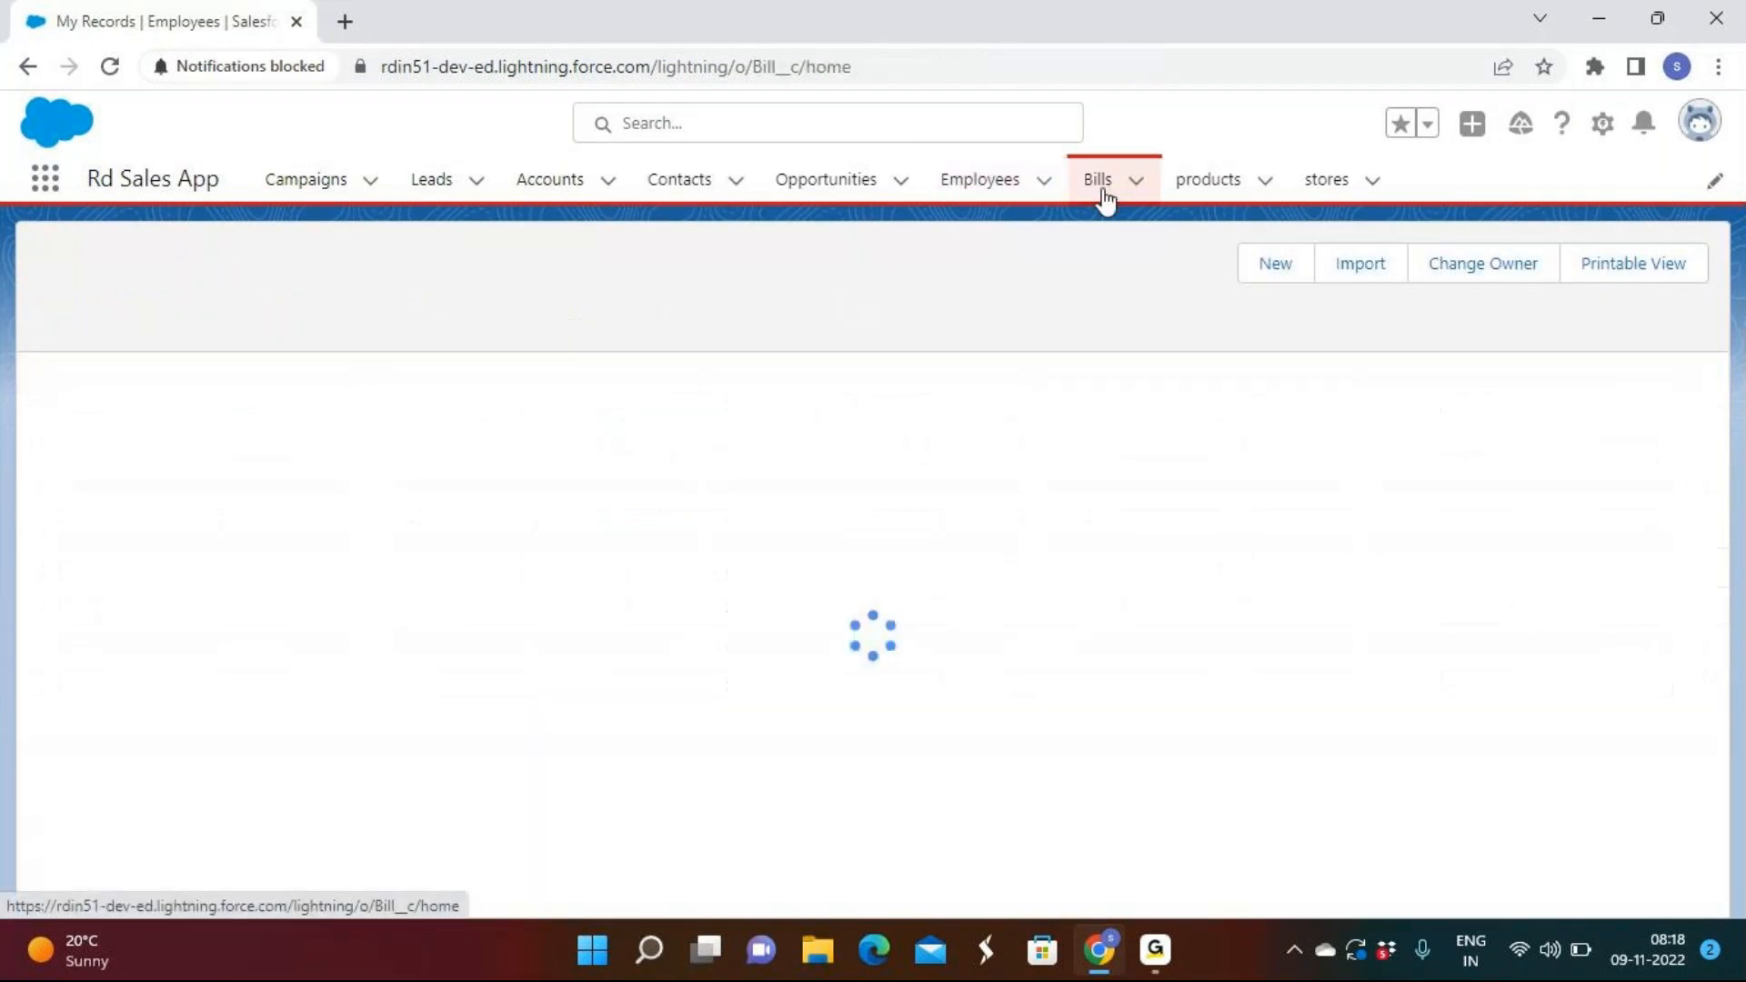
pyautogui.click(1413, 264)
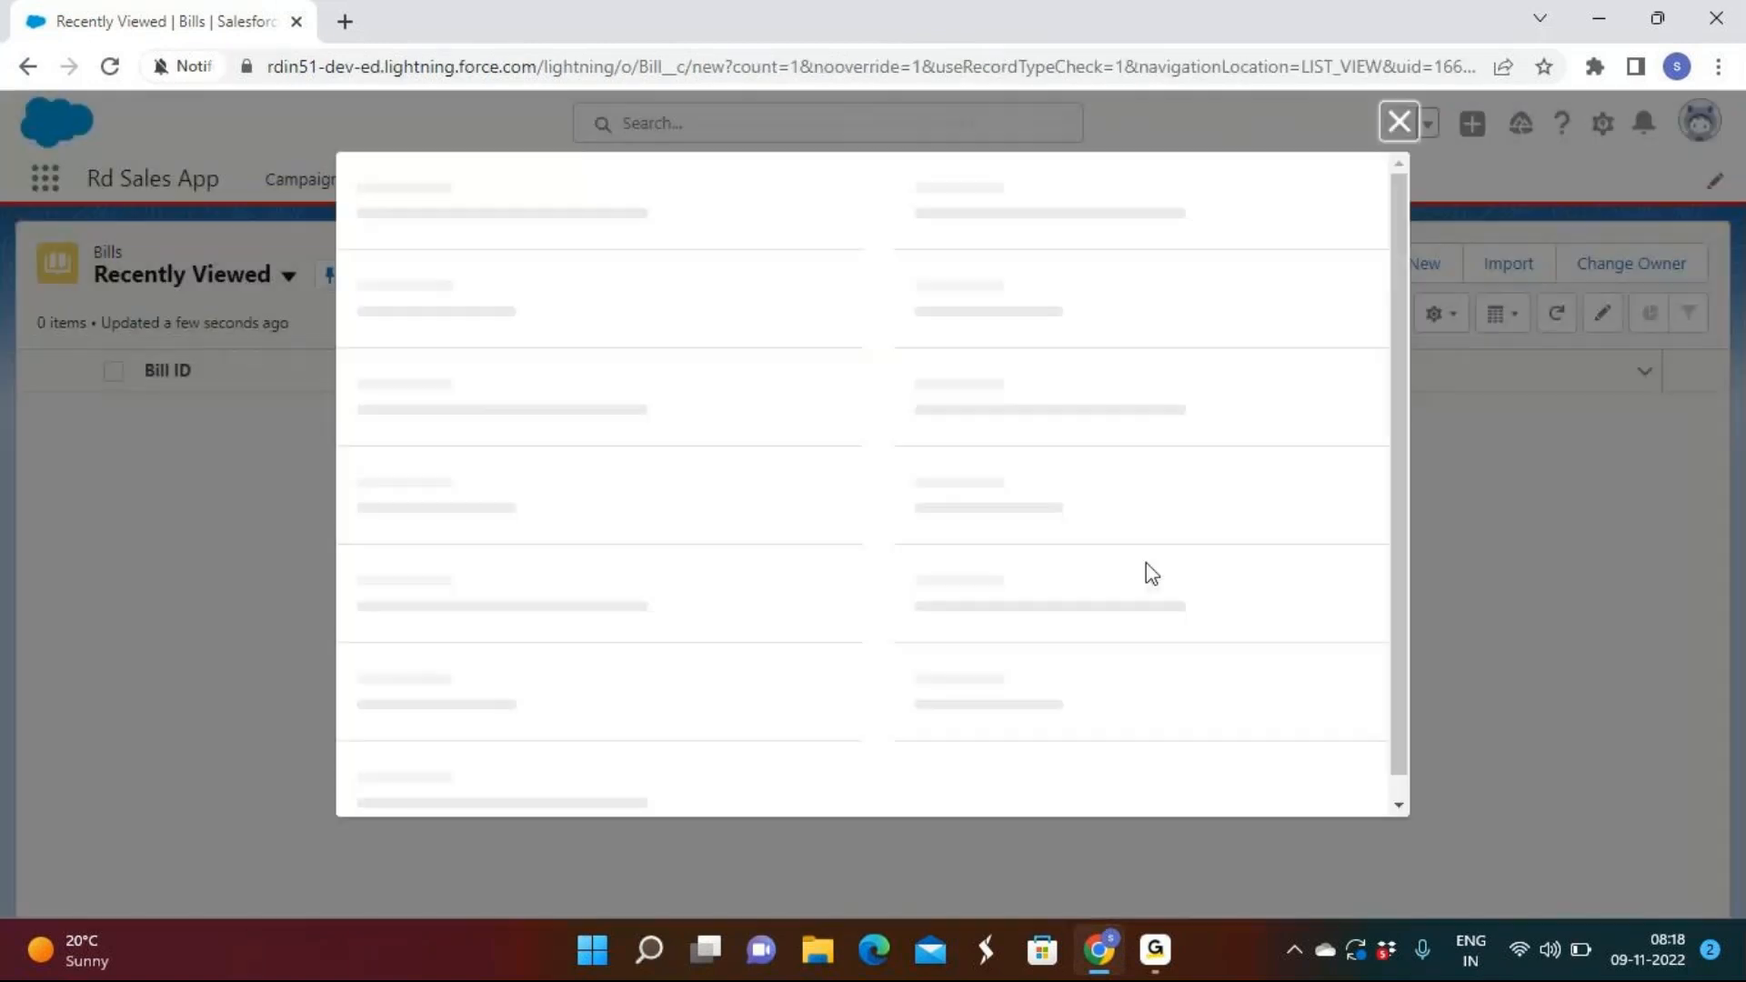
pyautogui.scroll(-2, 1153, 574)
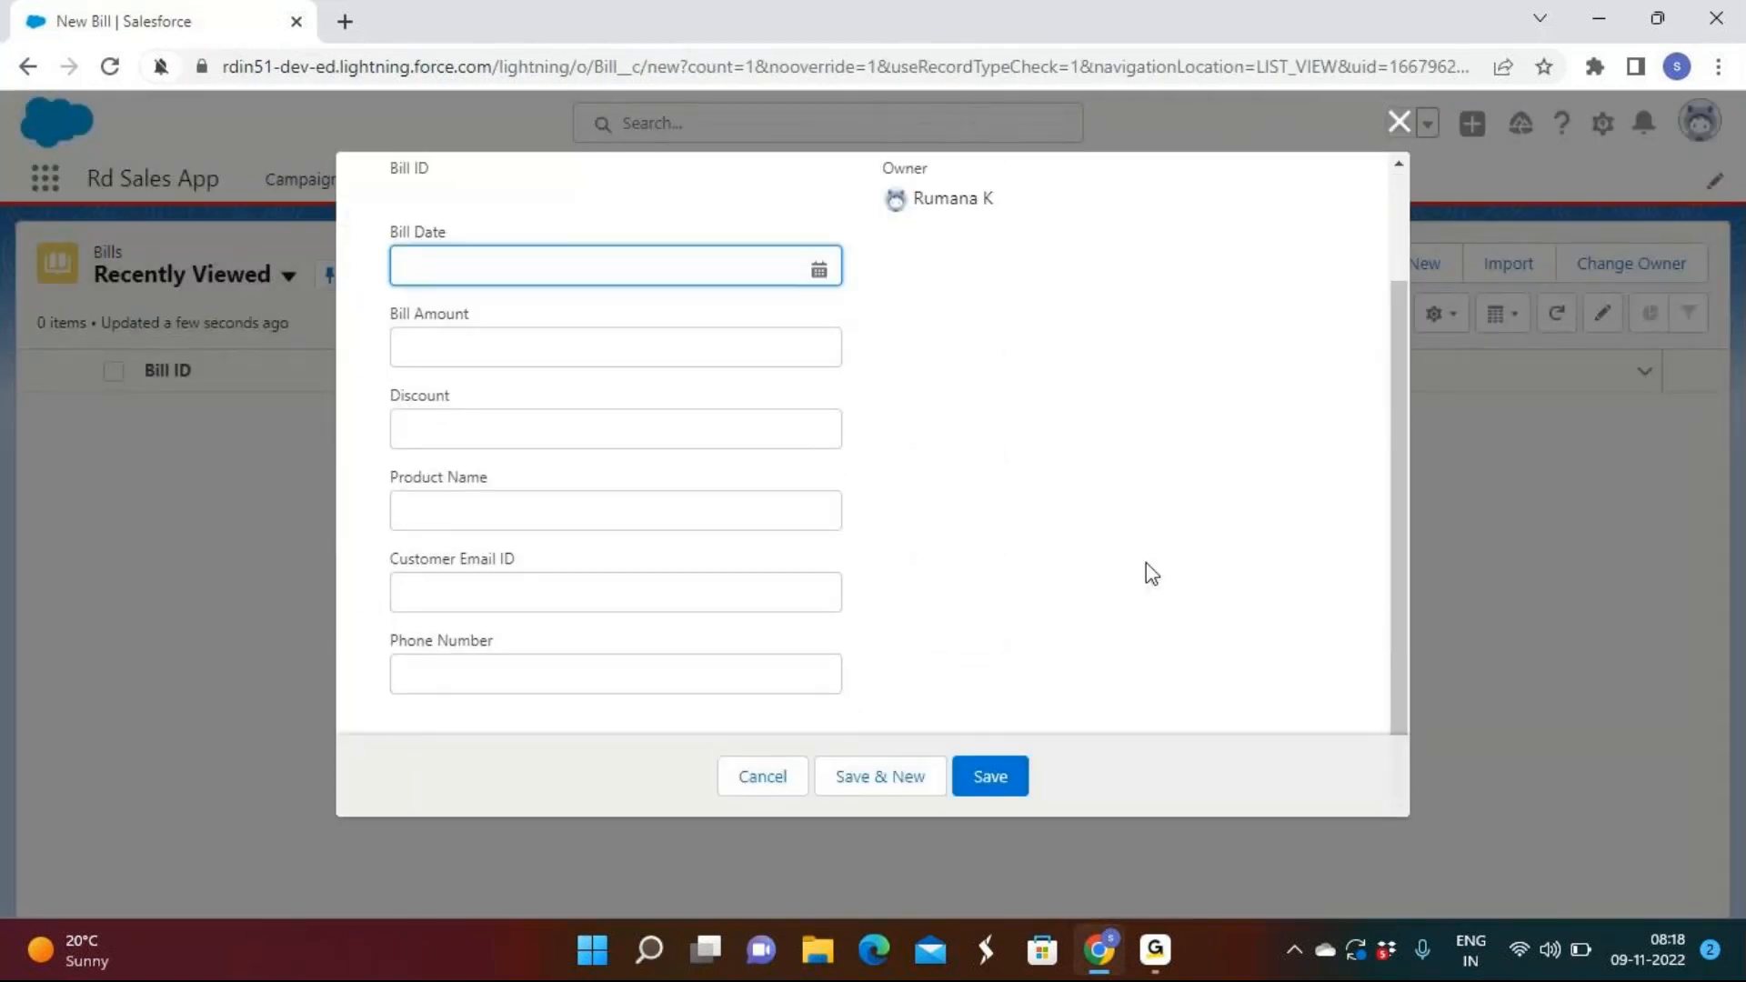
pyautogui.scroll(2, 1152, 574)
pyautogui.scroll(-2, 1153, 574)
pyautogui.click(1398, 121)
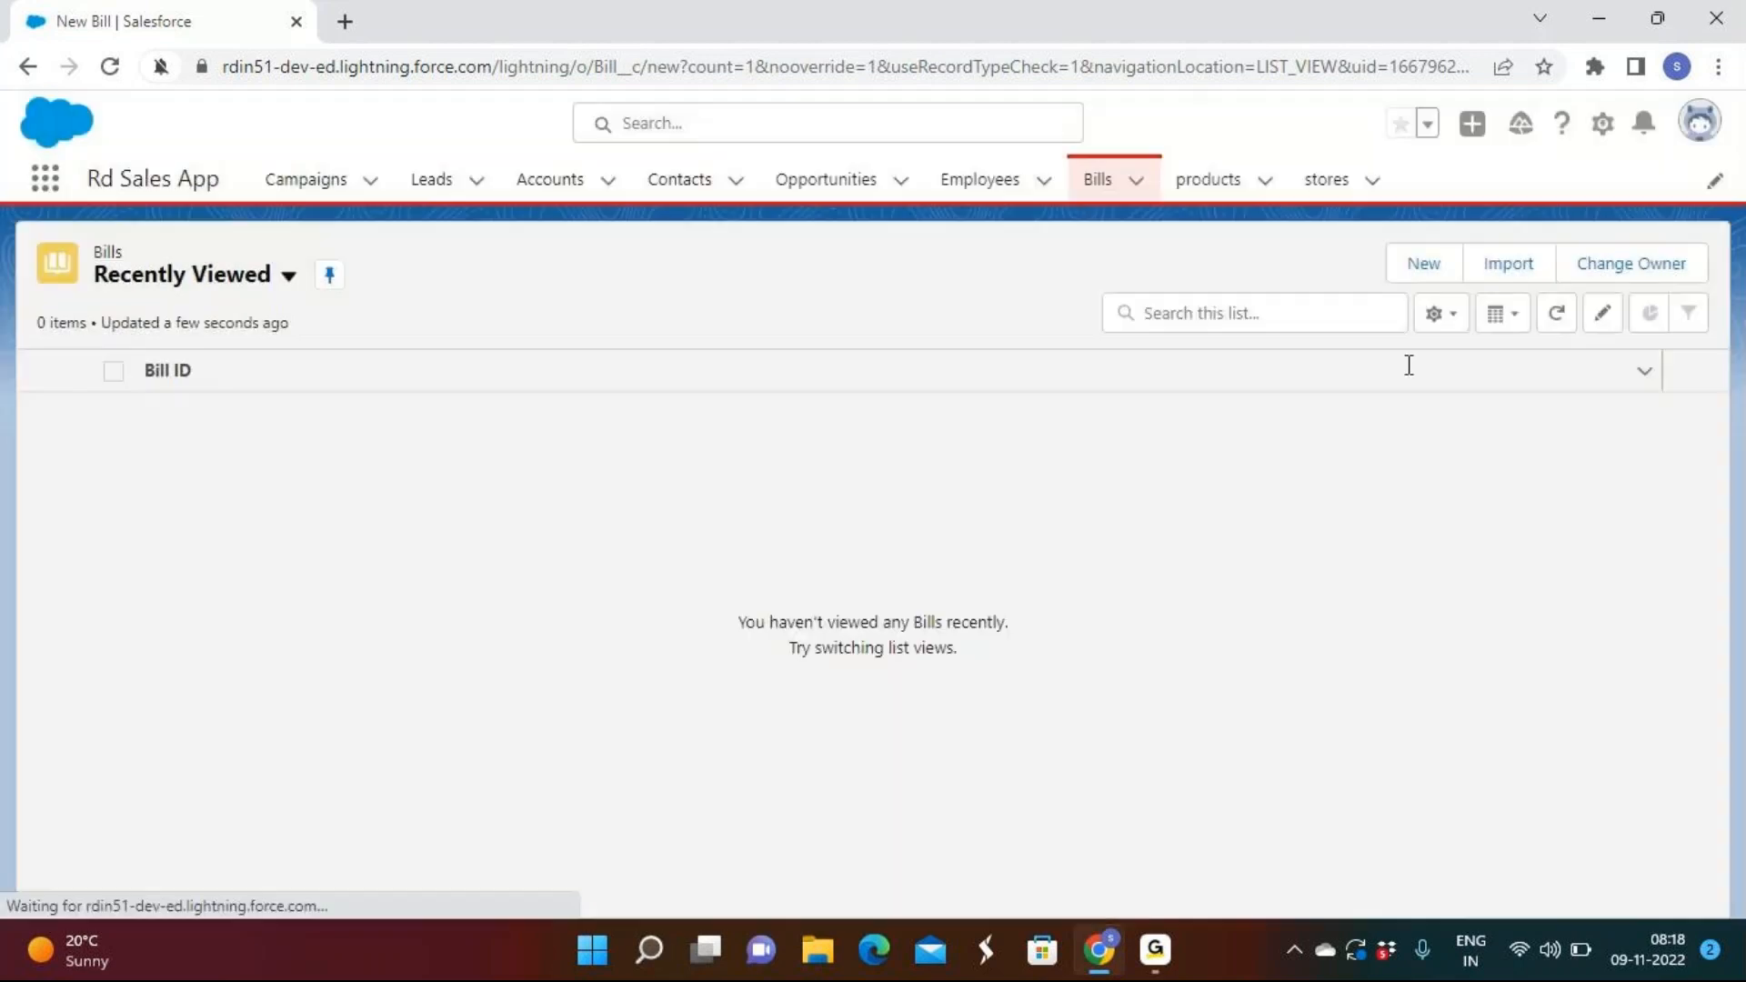
# Switch back and forth between the GoTo meeting window and the browser.
pyautogui.click(1160, 972)
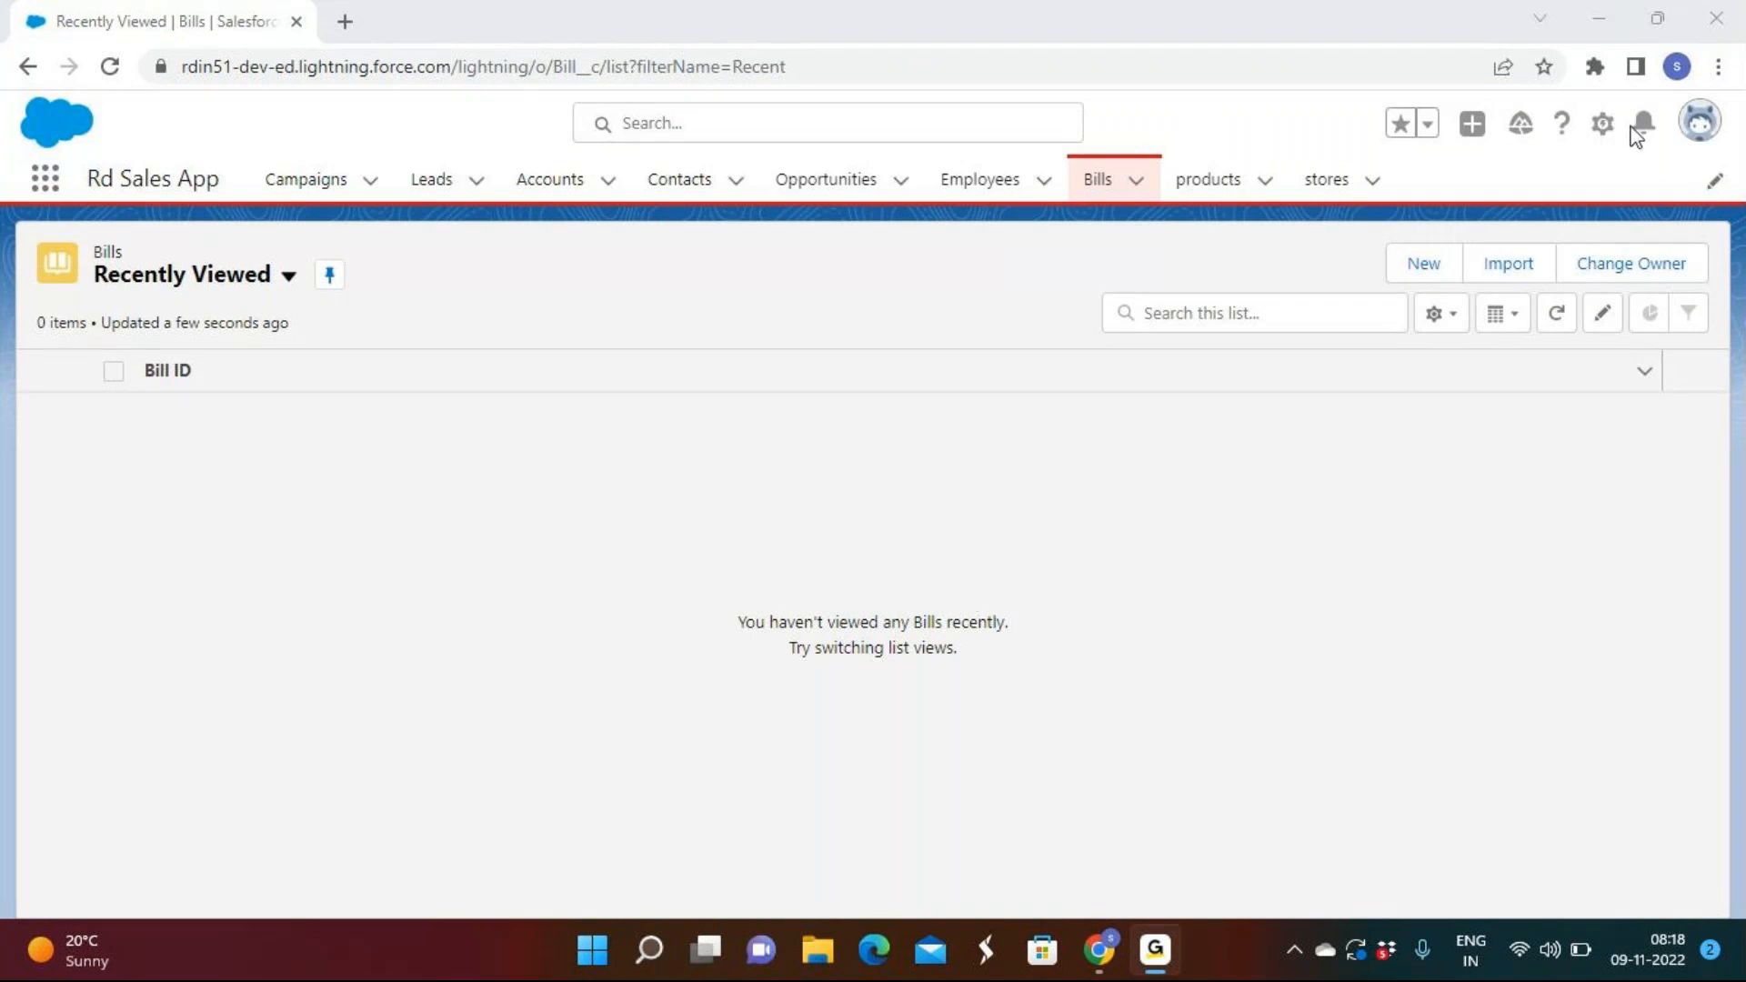
pyautogui.click(1599, 24)
pyautogui.click(1151, 944)
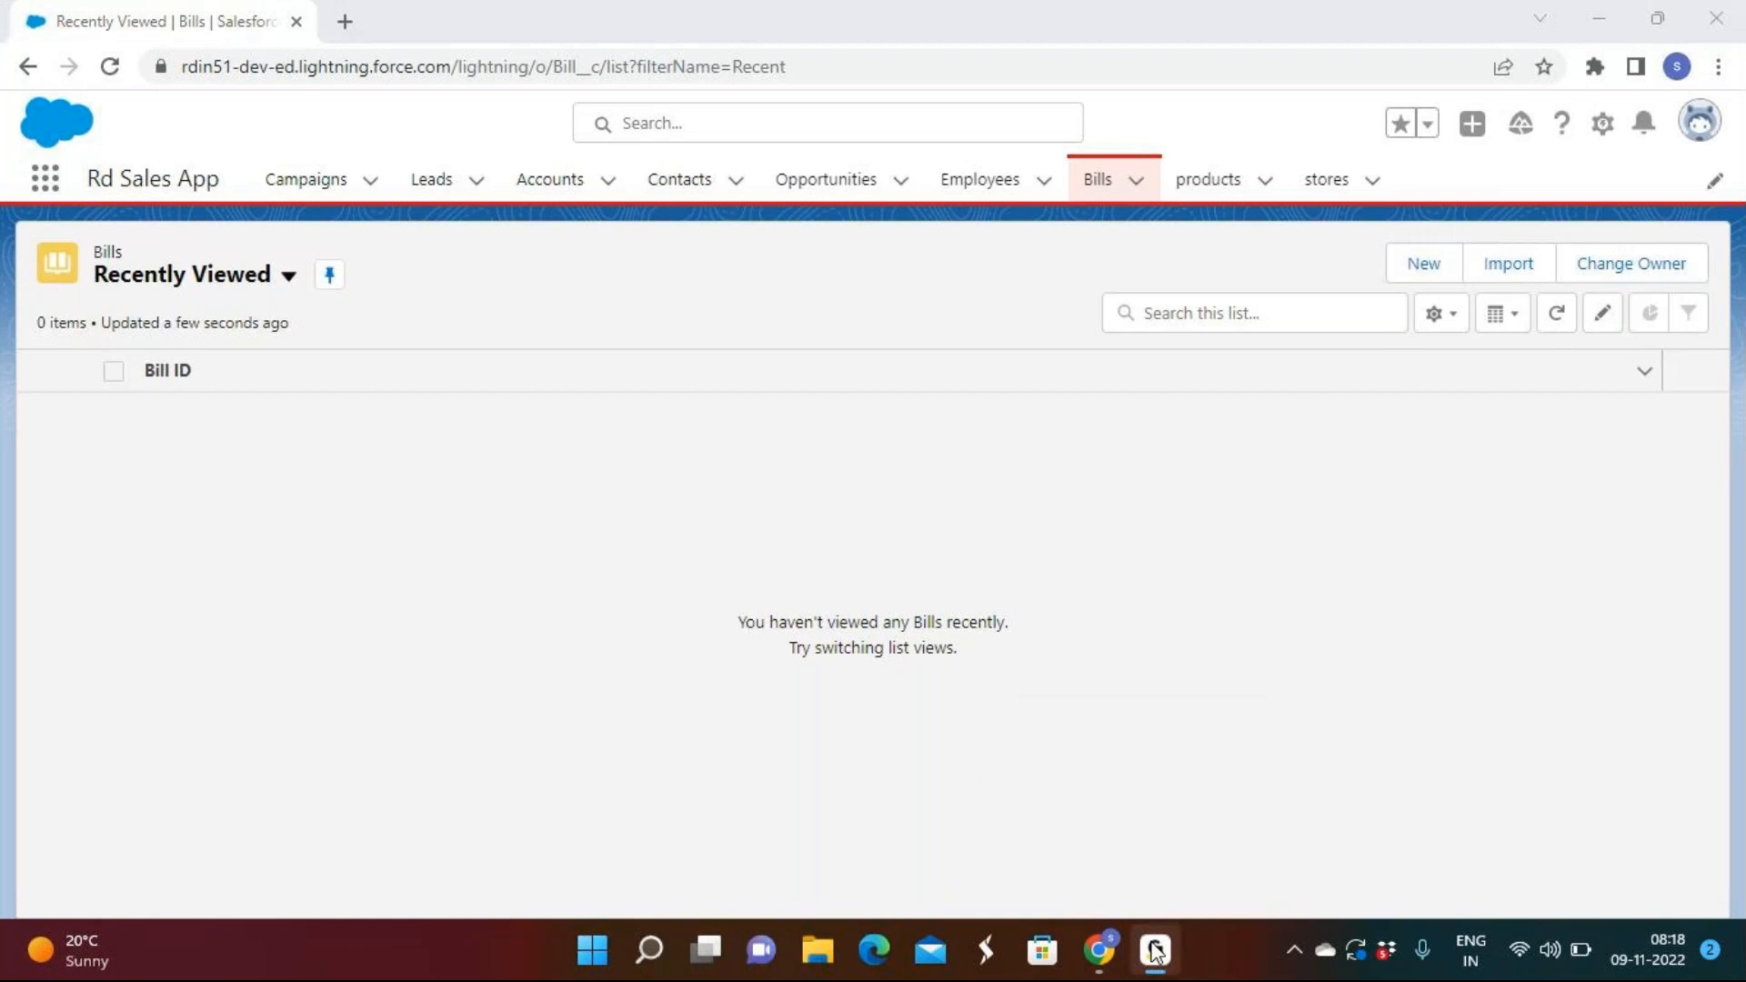
pyautogui.click(1155, 950)
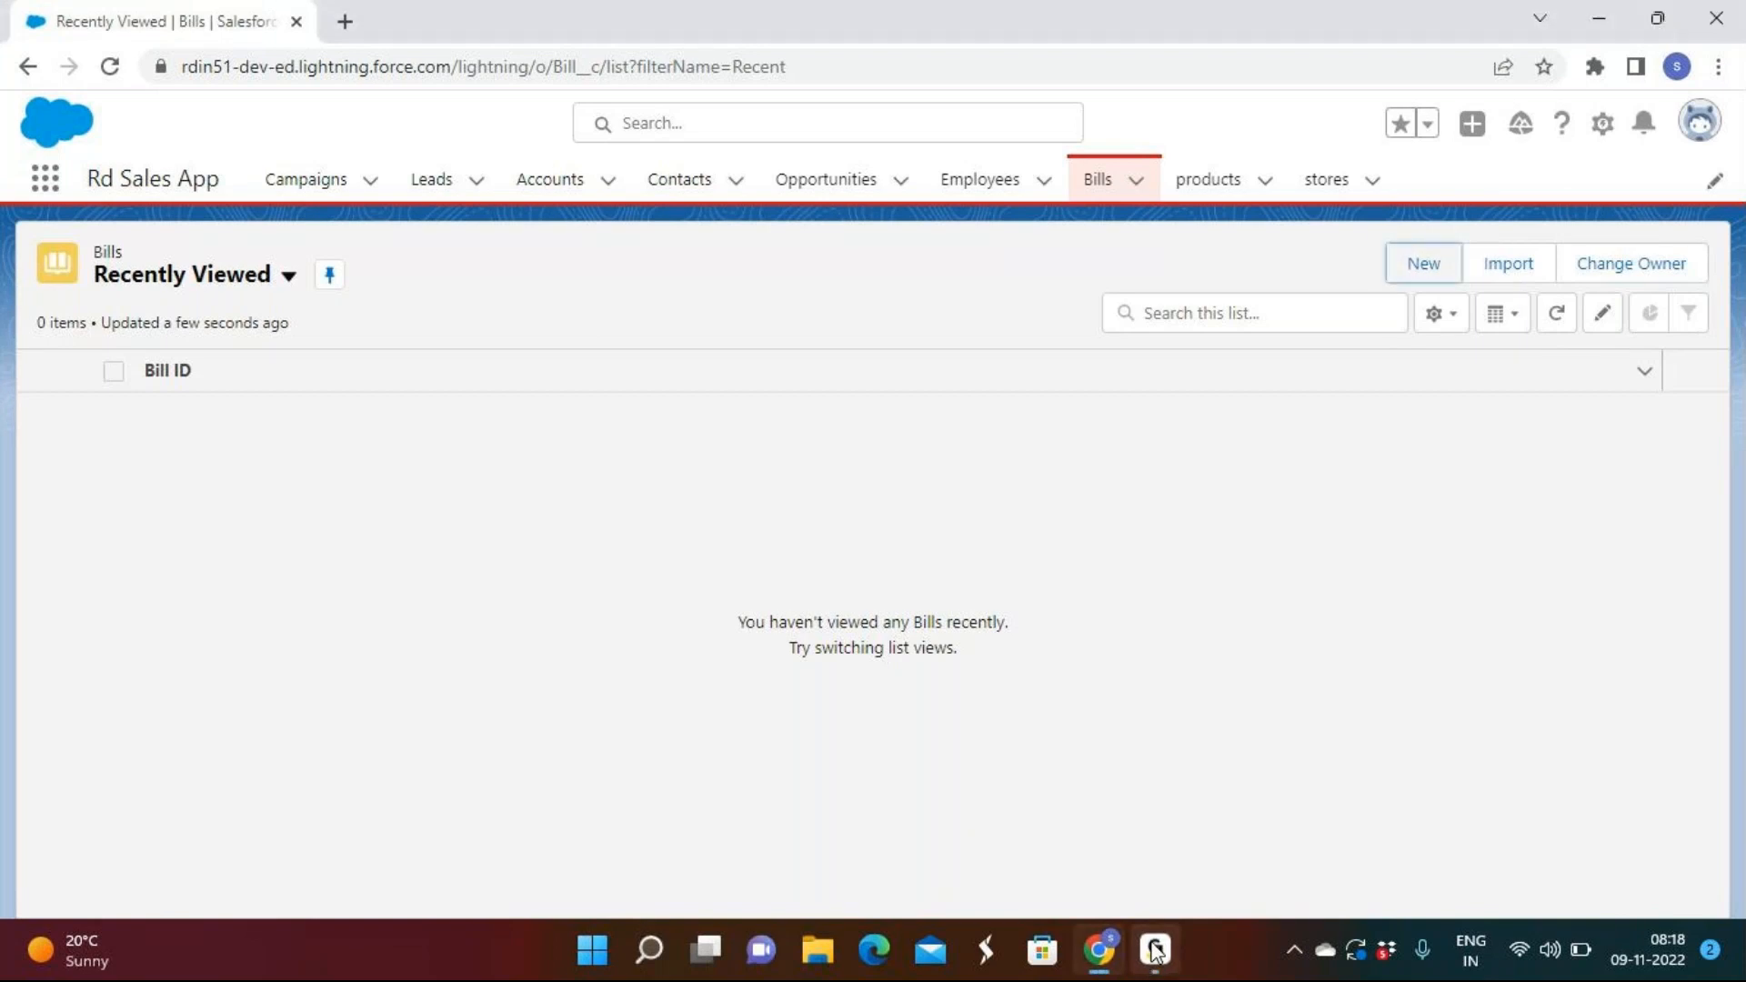
# Open Setup in a new tab and go to Object Manager > Bill > Fields & Relationships.
pyautogui.click(1601, 124)
pyautogui.click(1528, 205)
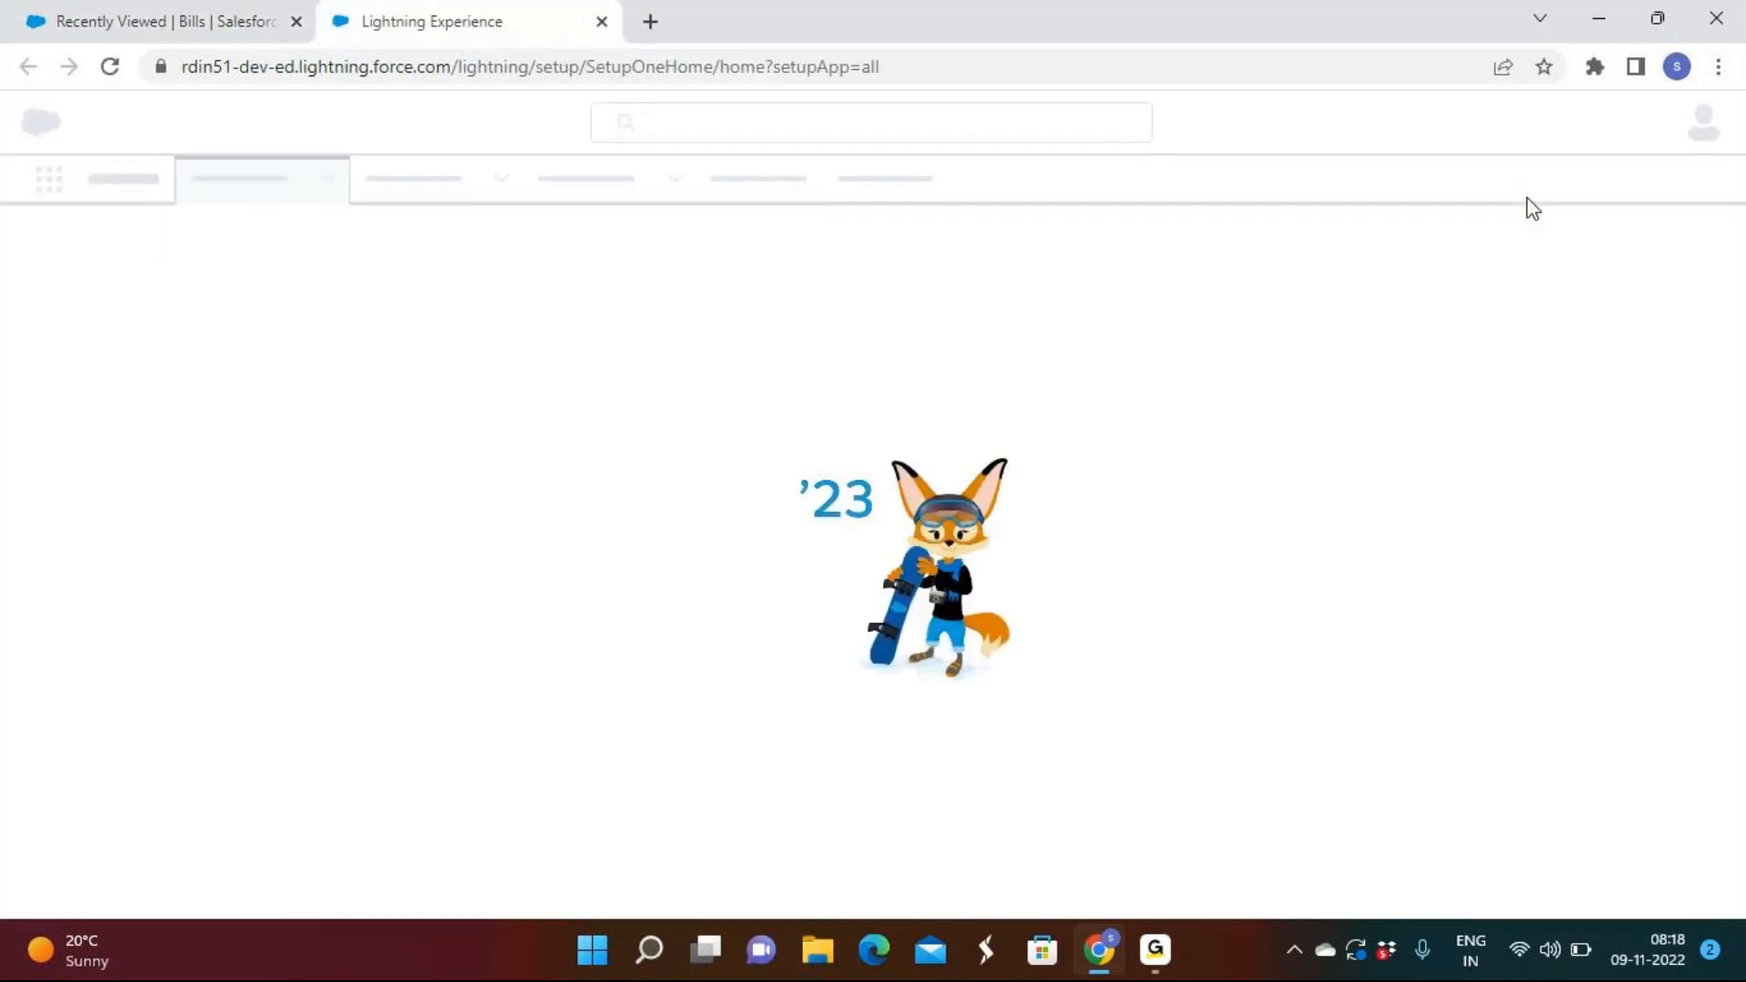
pyautogui.press('XF86MonBrightnessUp')
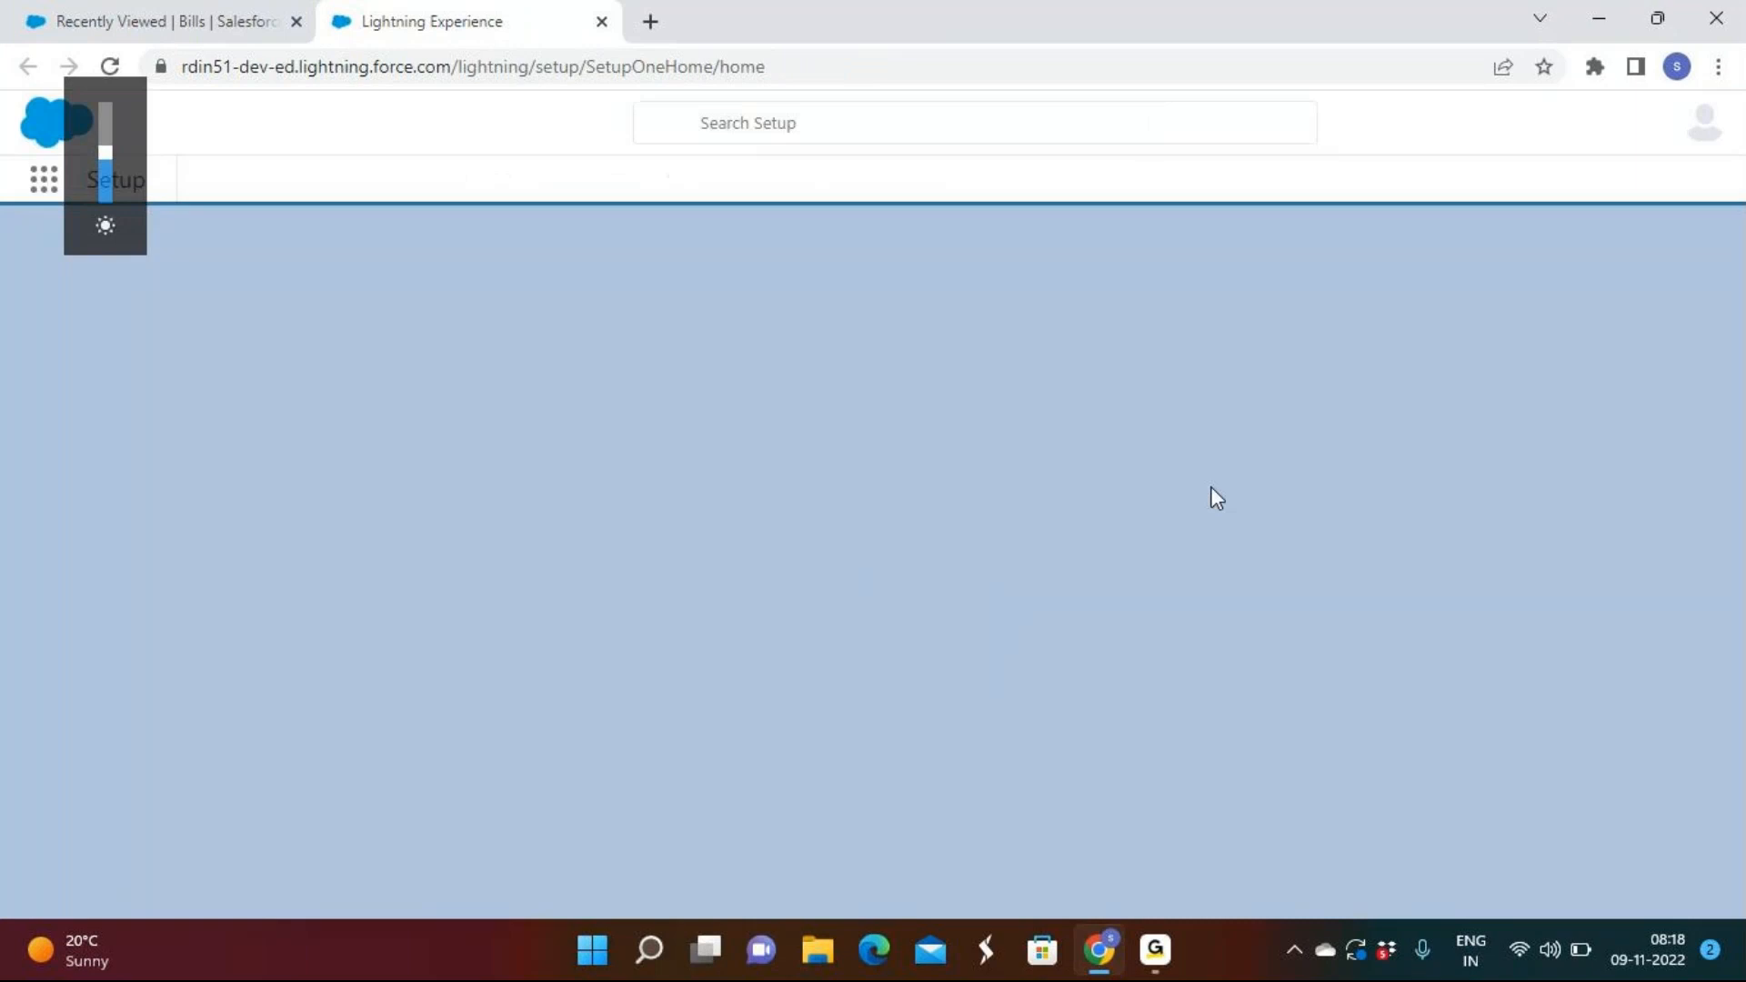
pyautogui.press('XF86MonBrightnessDown')
pyautogui.press('XF86MonBrightnessDown')
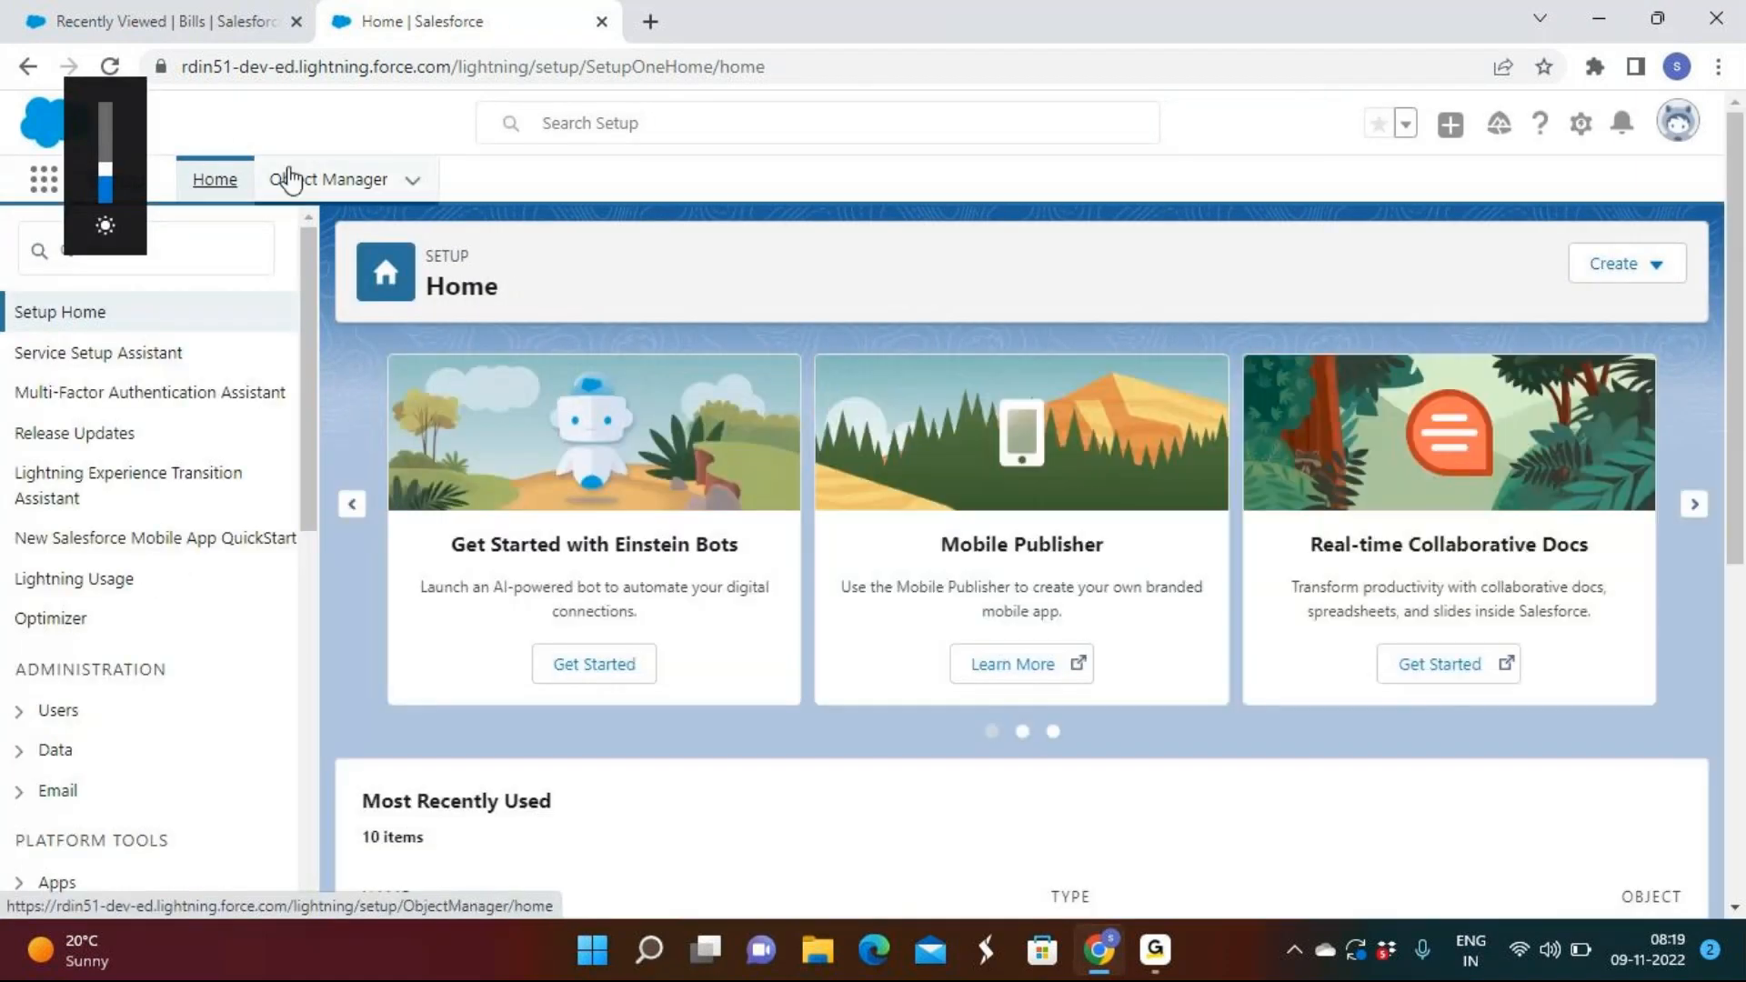
pyautogui.click(309, 181)
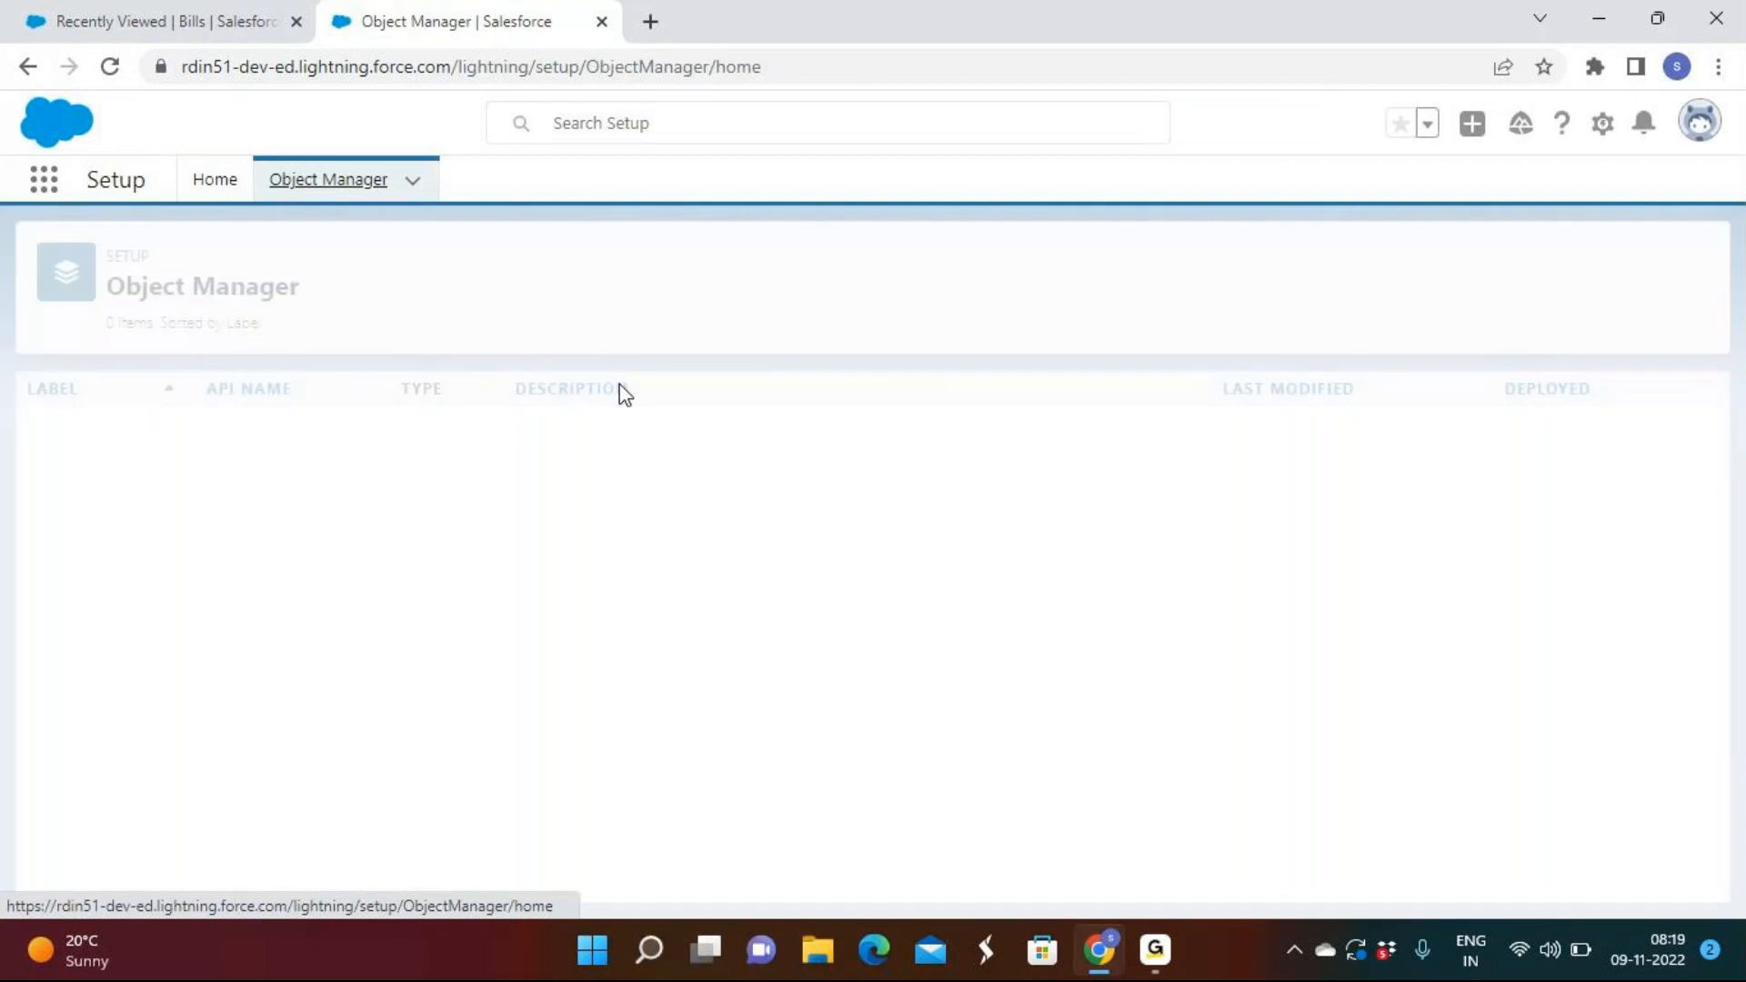
pyautogui.scroll(-8, 631, 534)
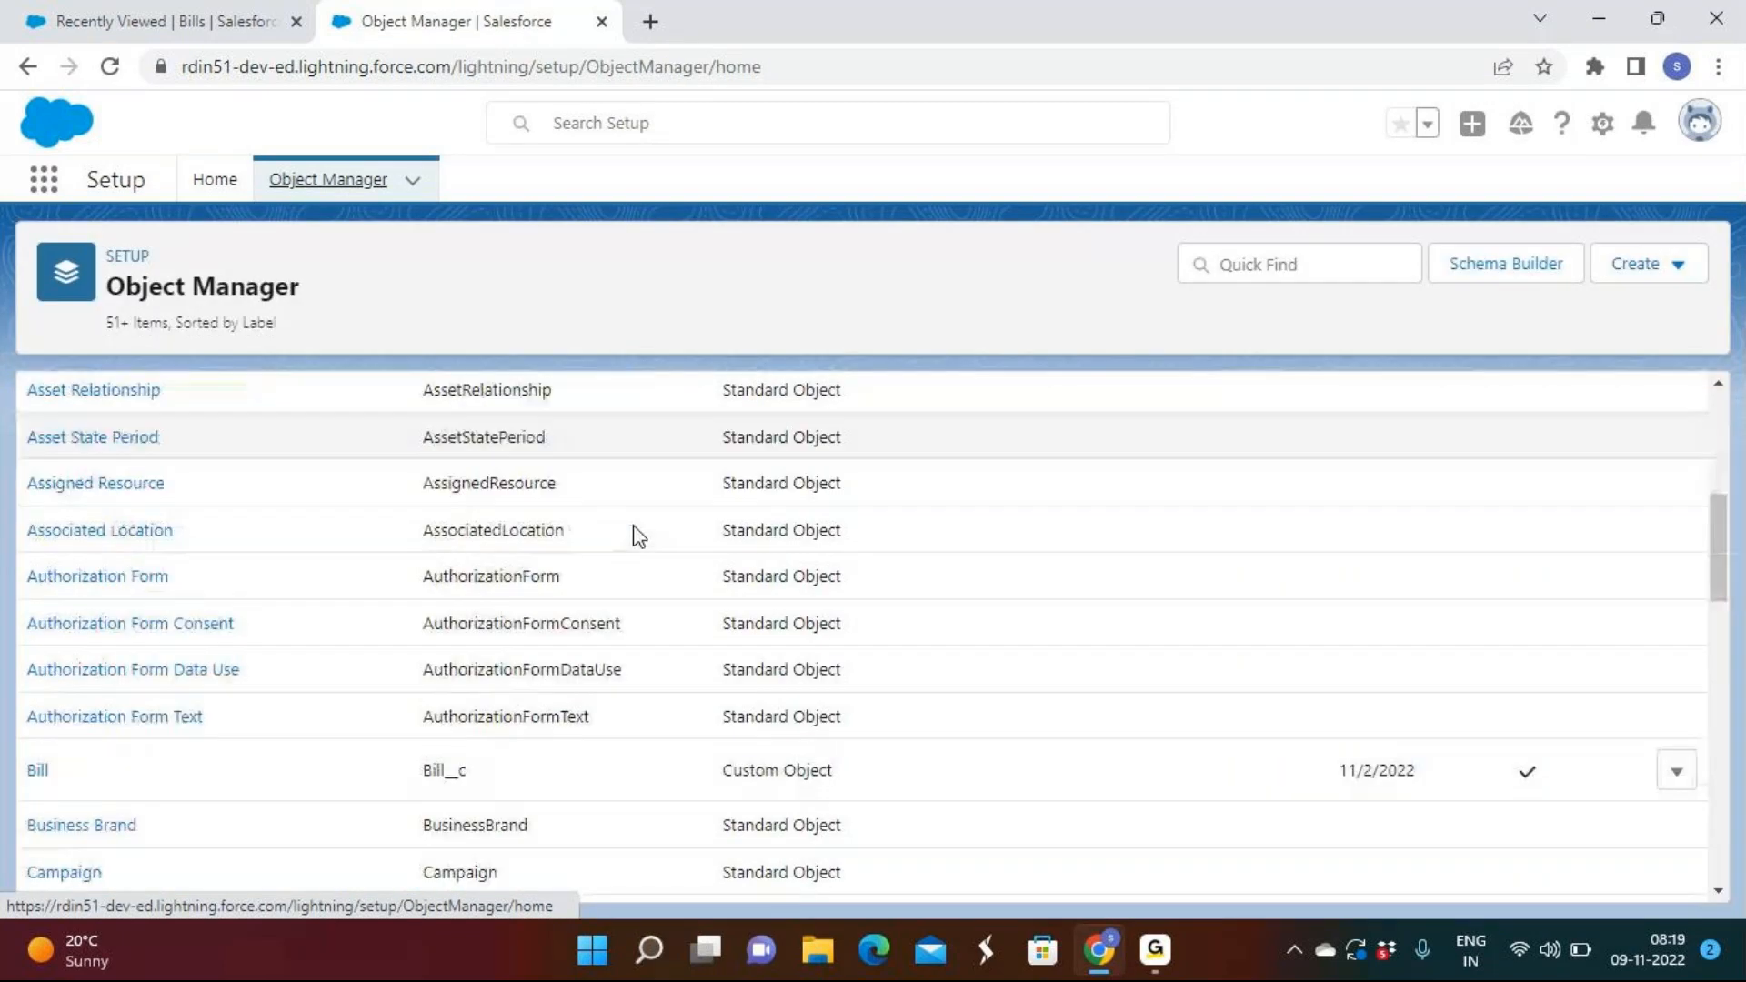
pyautogui.click(35, 524)
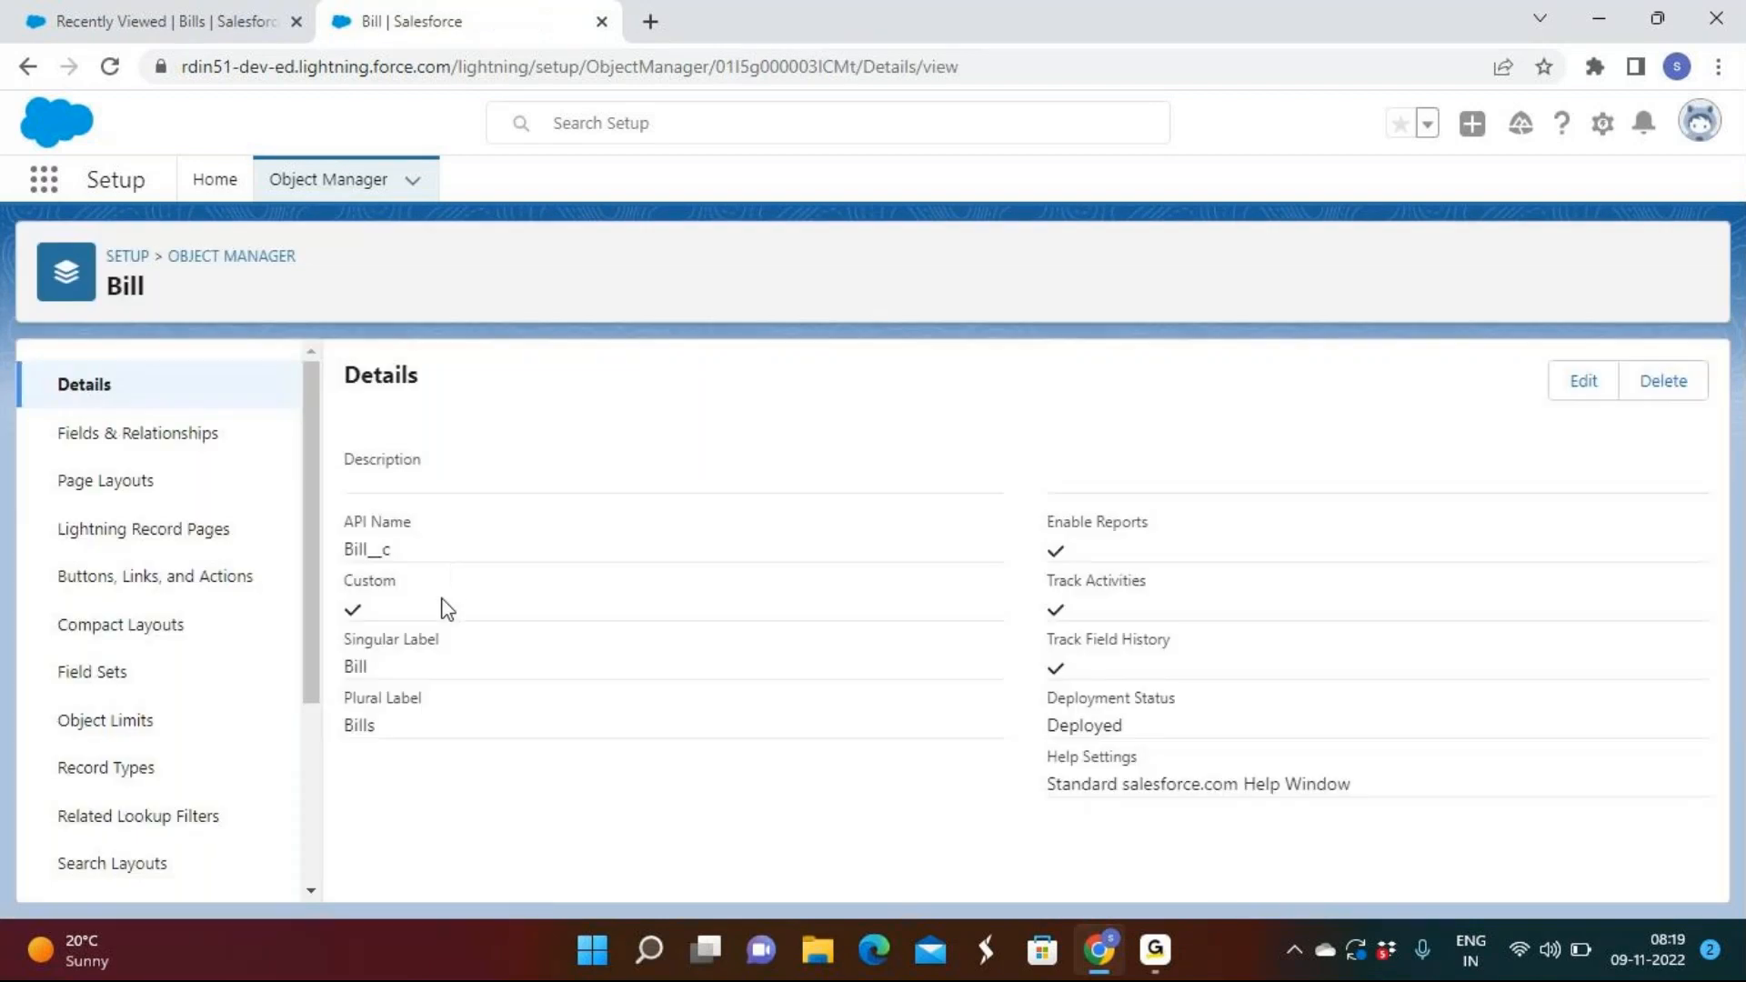
pyautogui.click(96, 433)
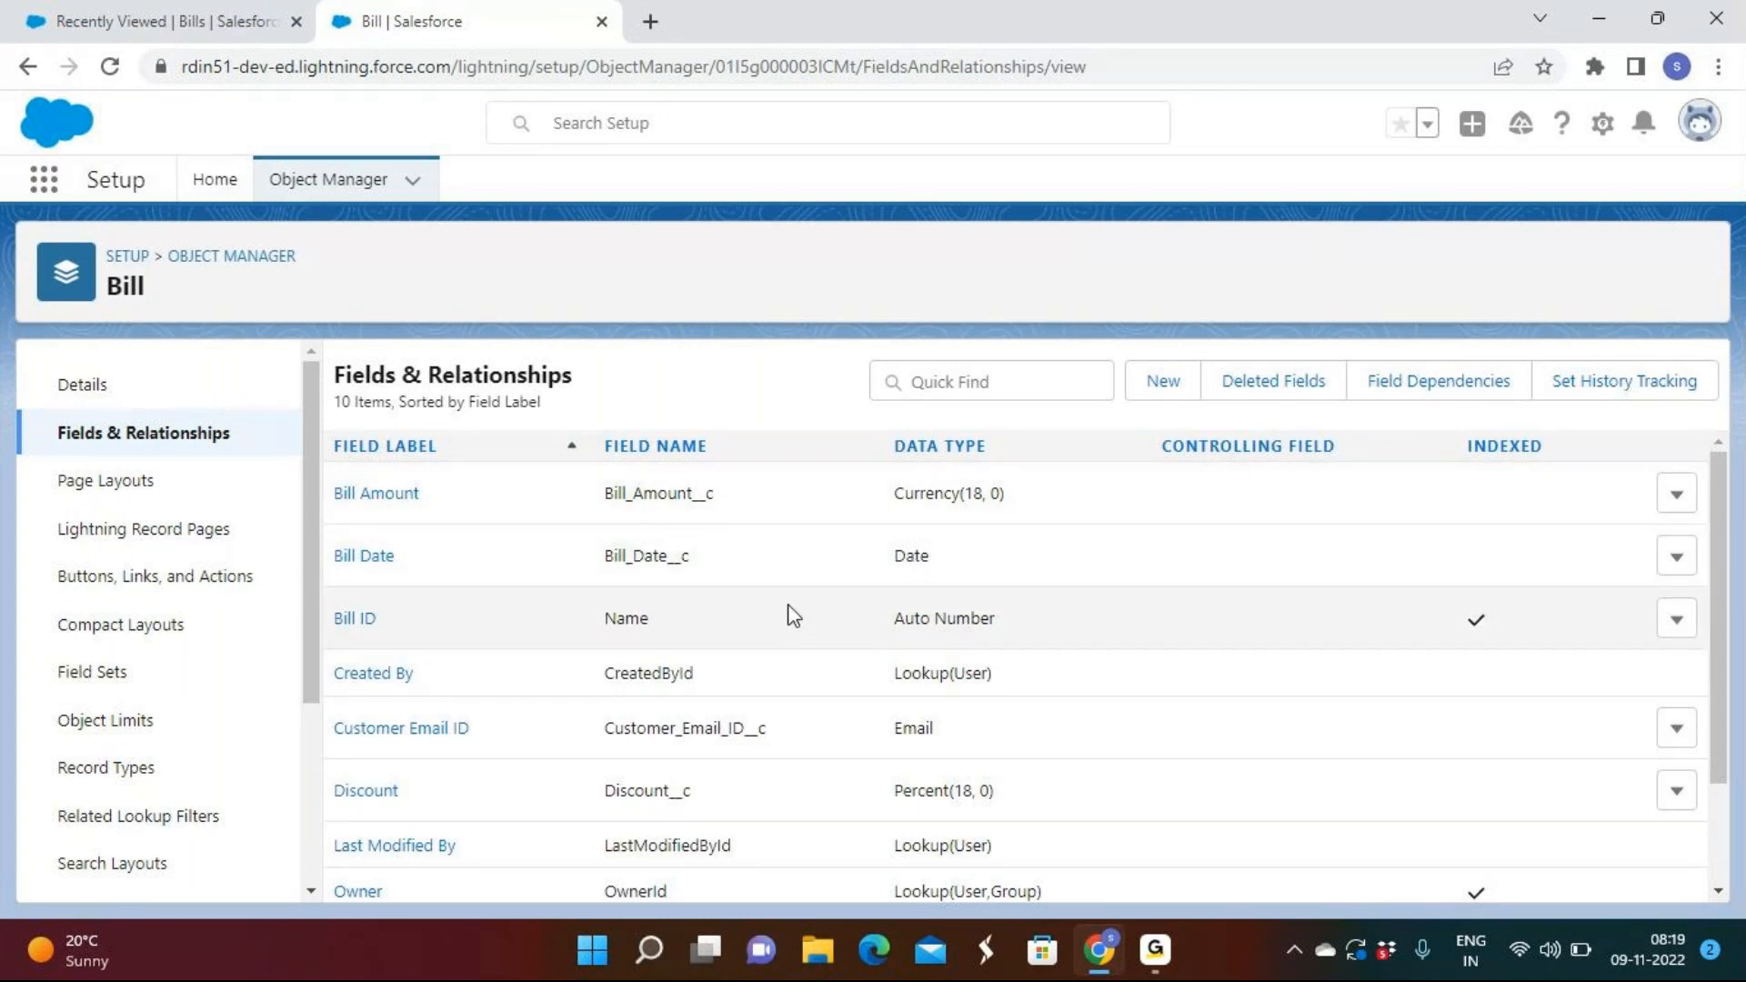
# Save the Bill Amount field as a required currency field.
pyautogui.click(1677, 494)
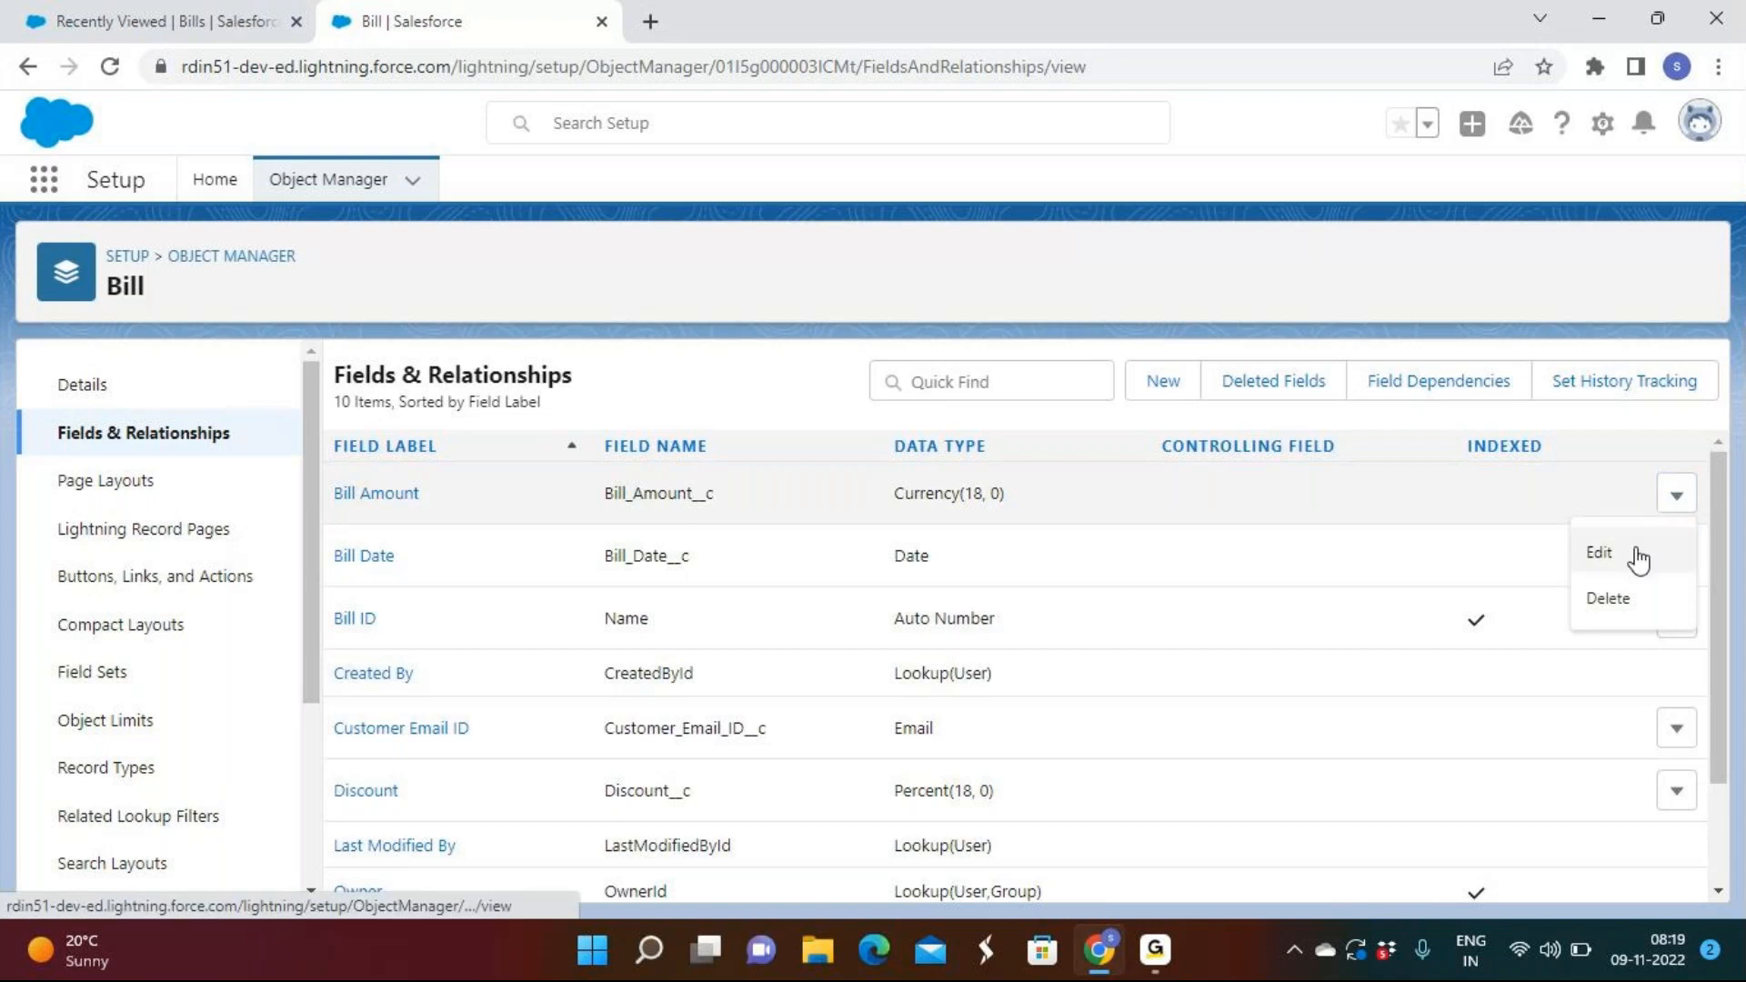
pyautogui.click(1602, 568)
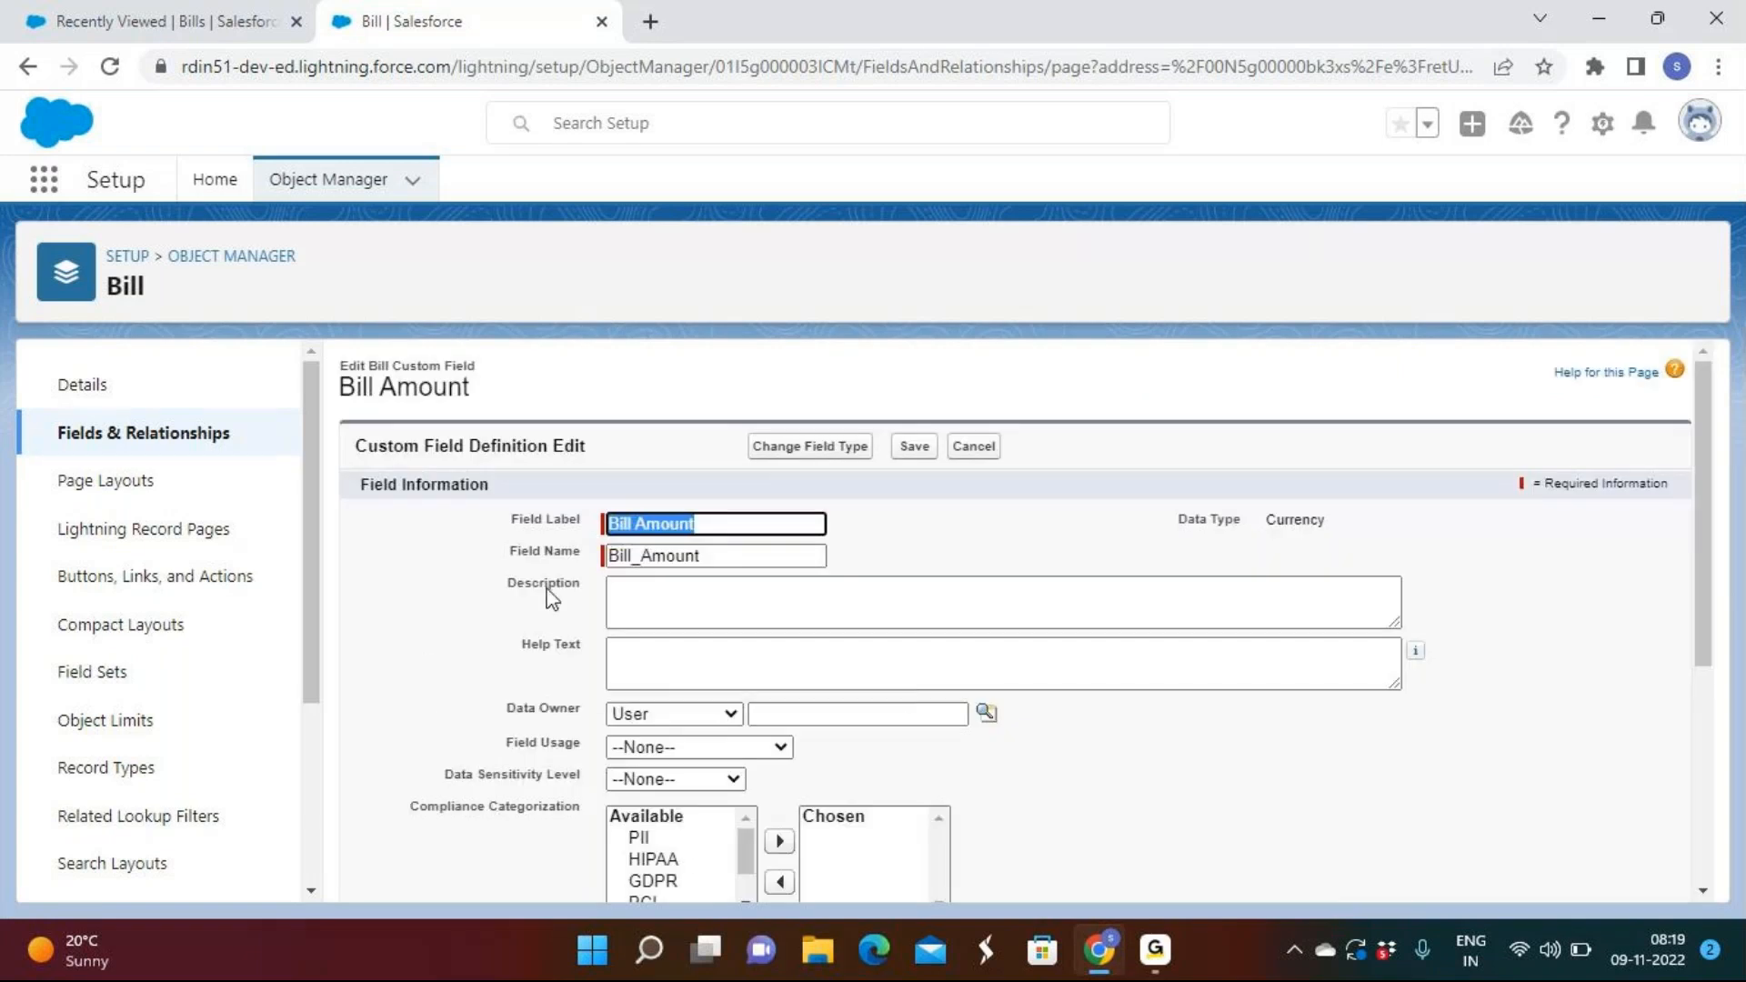
pyautogui.scroll(-3, 728, 557)
pyautogui.scroll(-2, 728, 568)
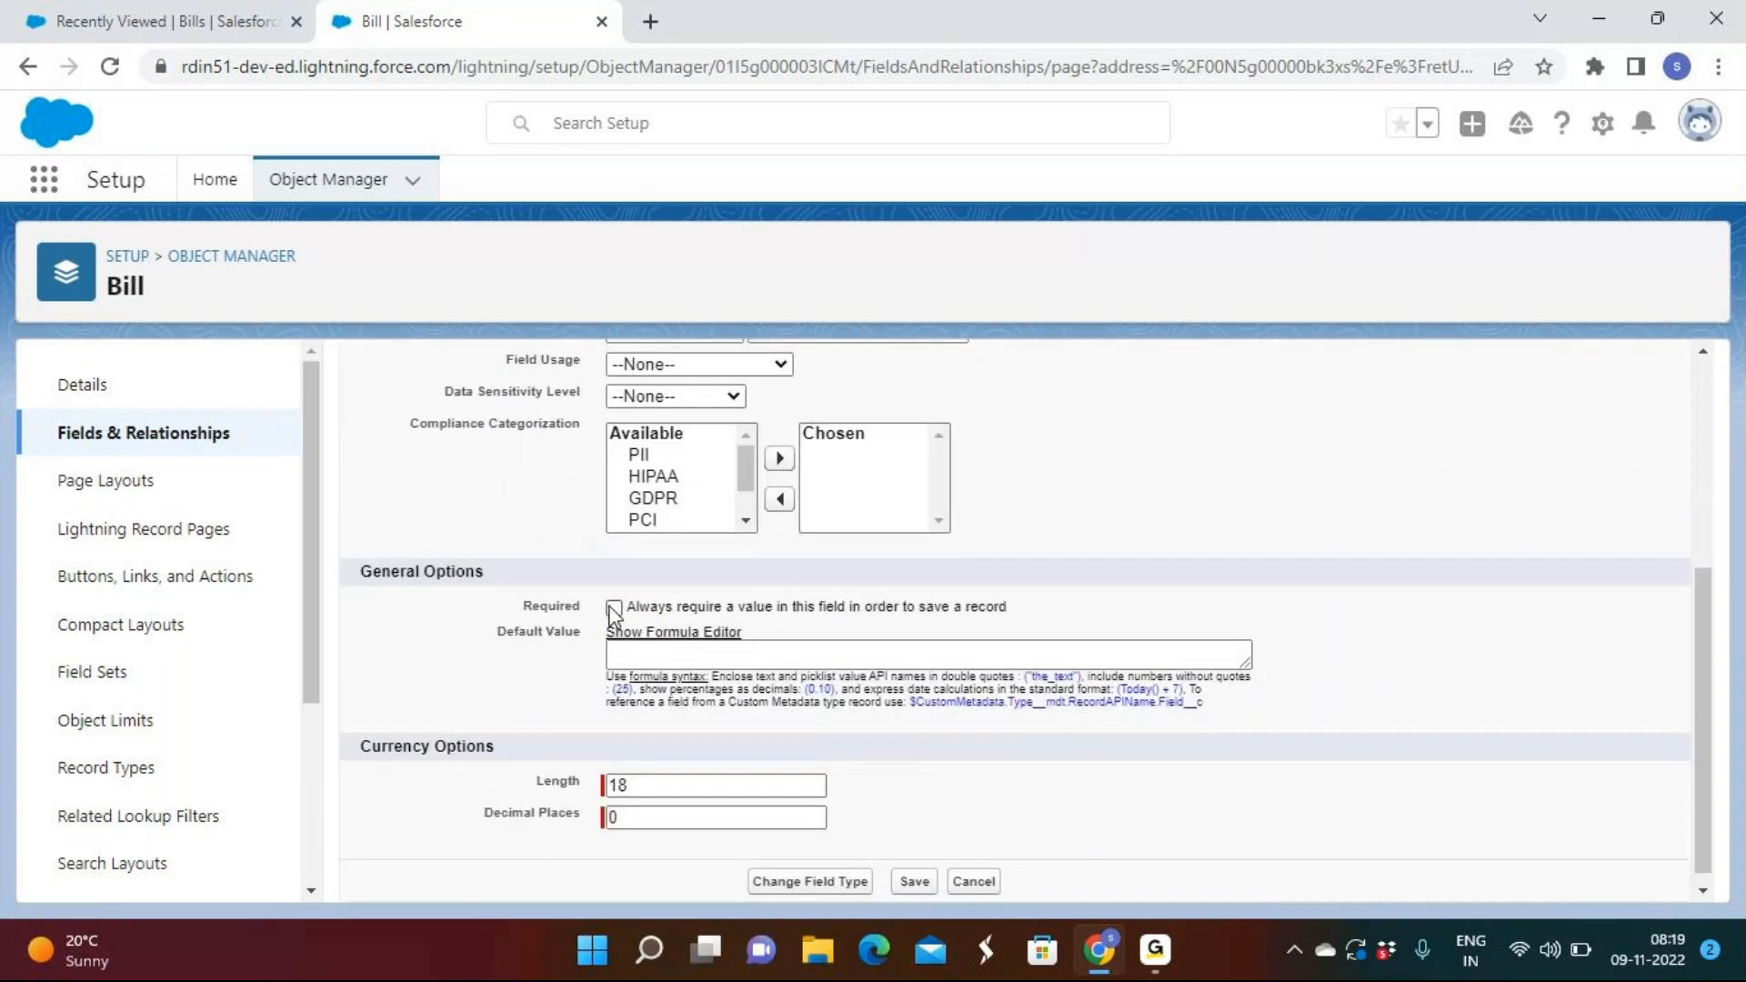
pyautogui.click(921, 889)
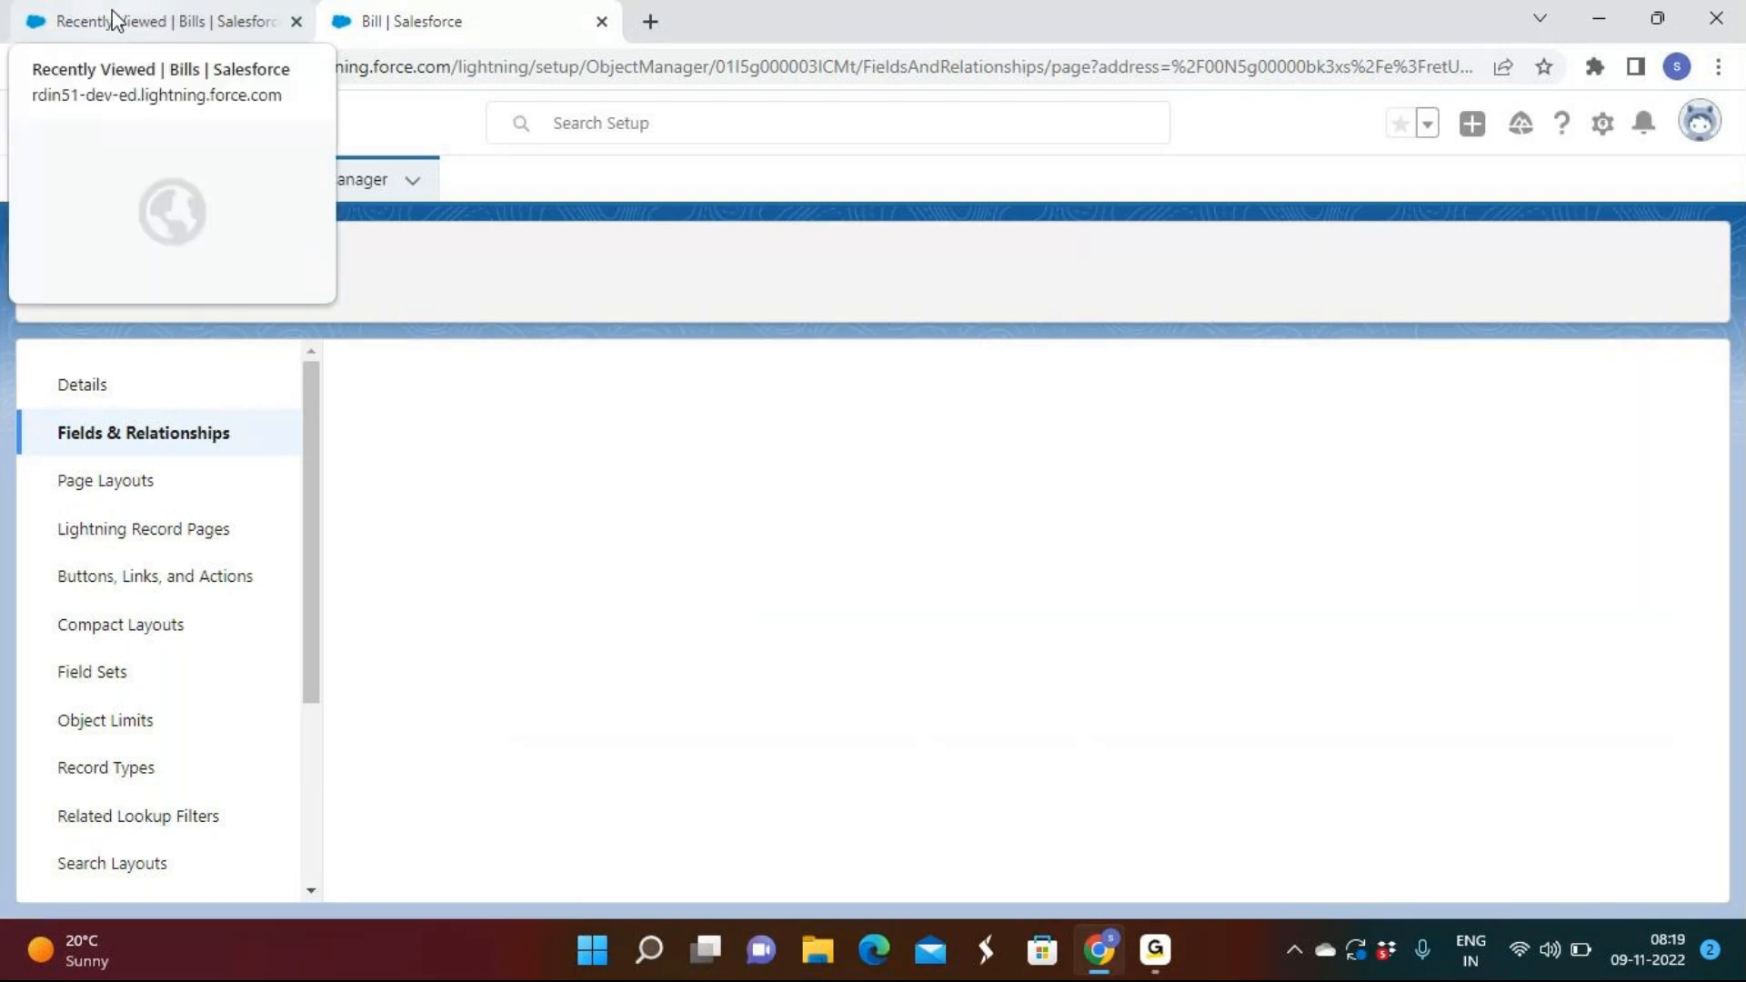
# Return to Object Manager's list of all objects.
pyautogui.click(116, 20)
pyautogui.click(413, 24)
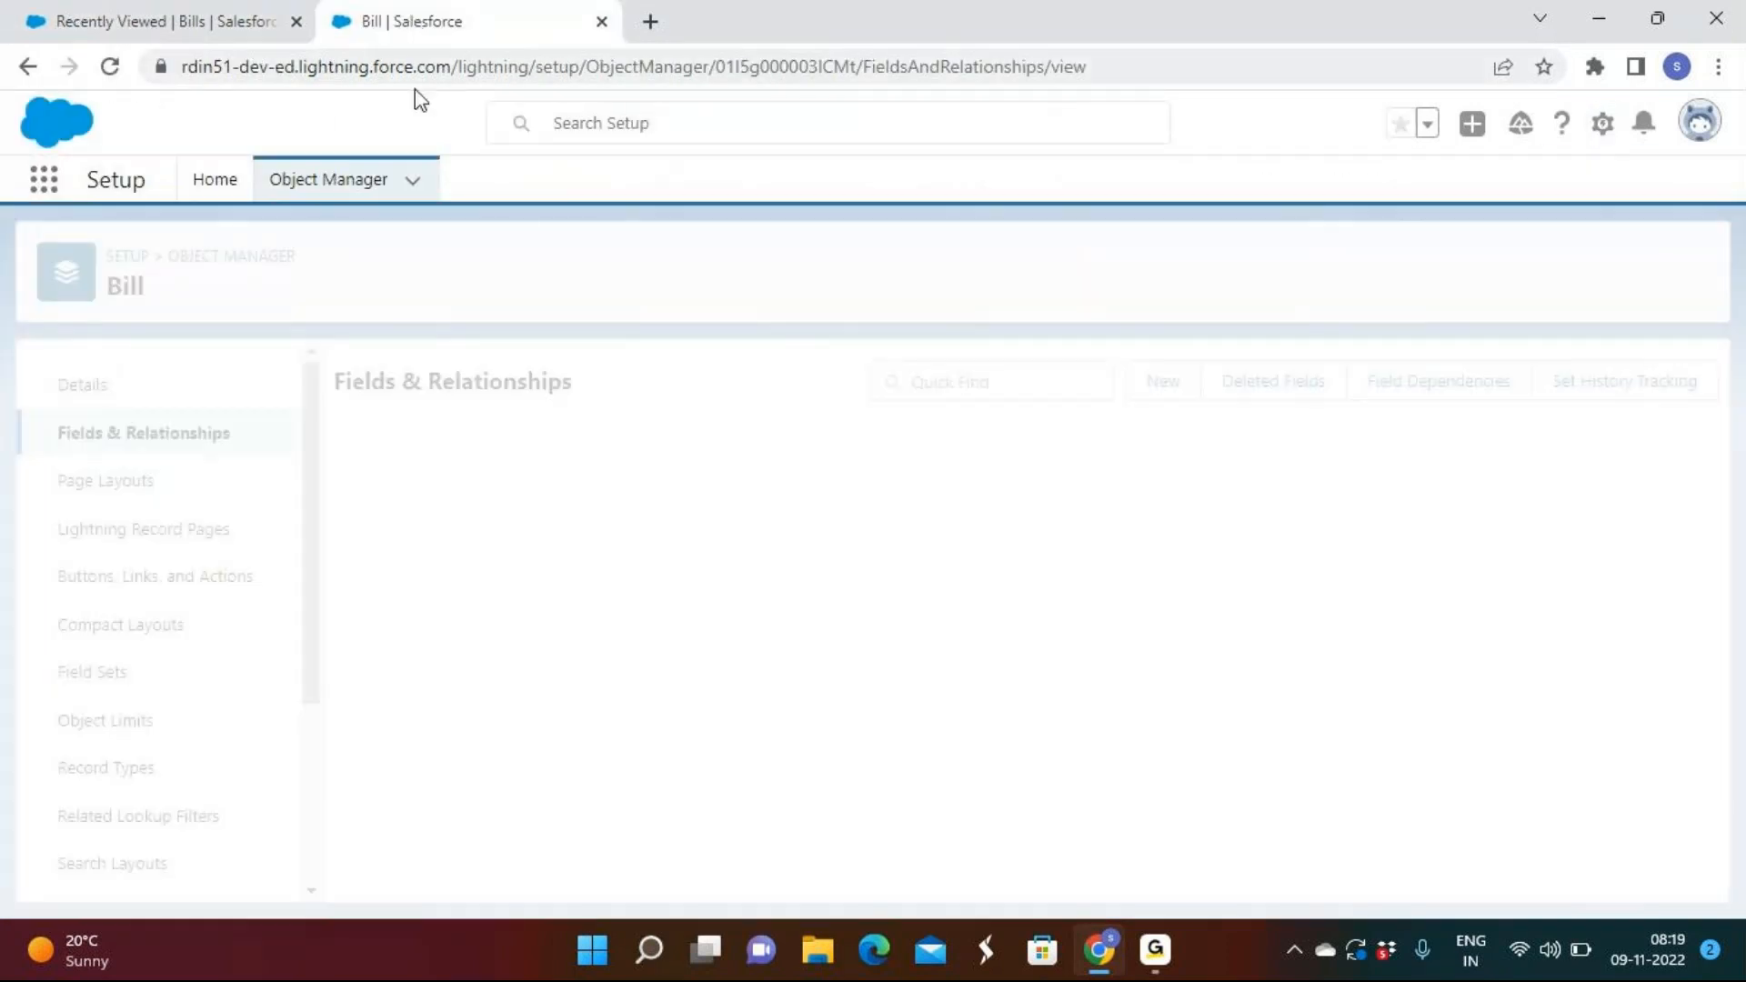
pyautogui.click(323, 180)
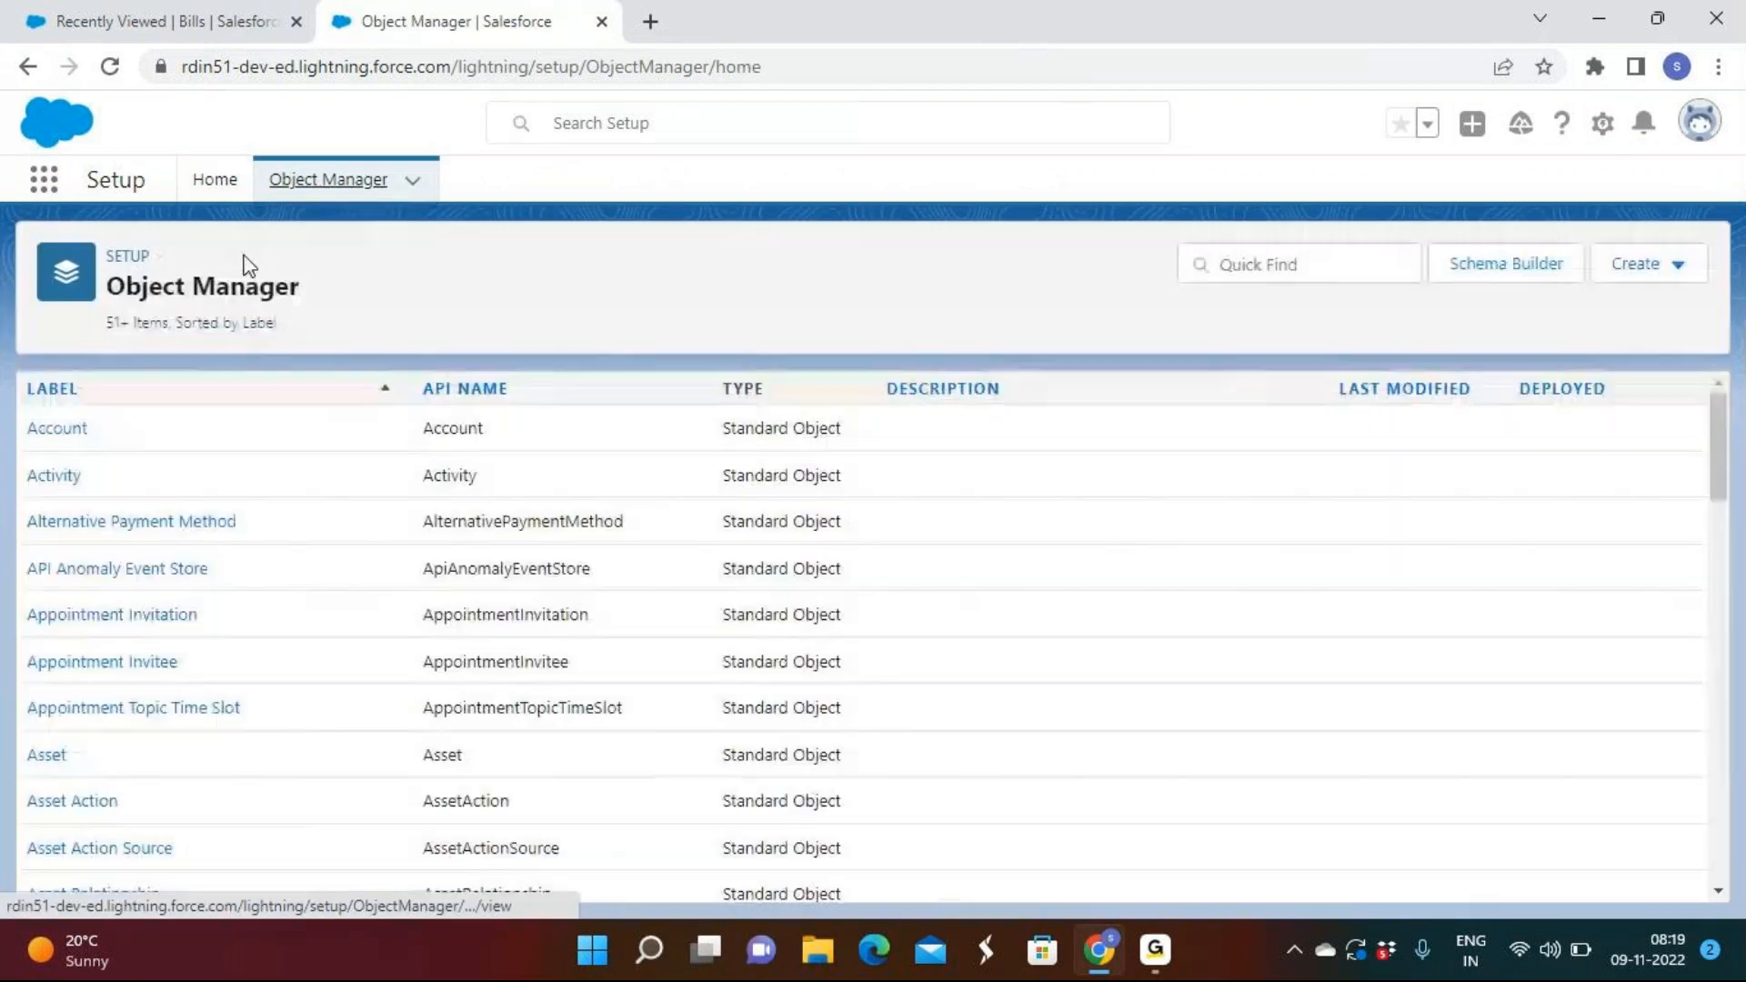
# Reload the Bills list and save an empty New Bill, triggering the Bill Amount required error.
pyautogui.click(144, 22)
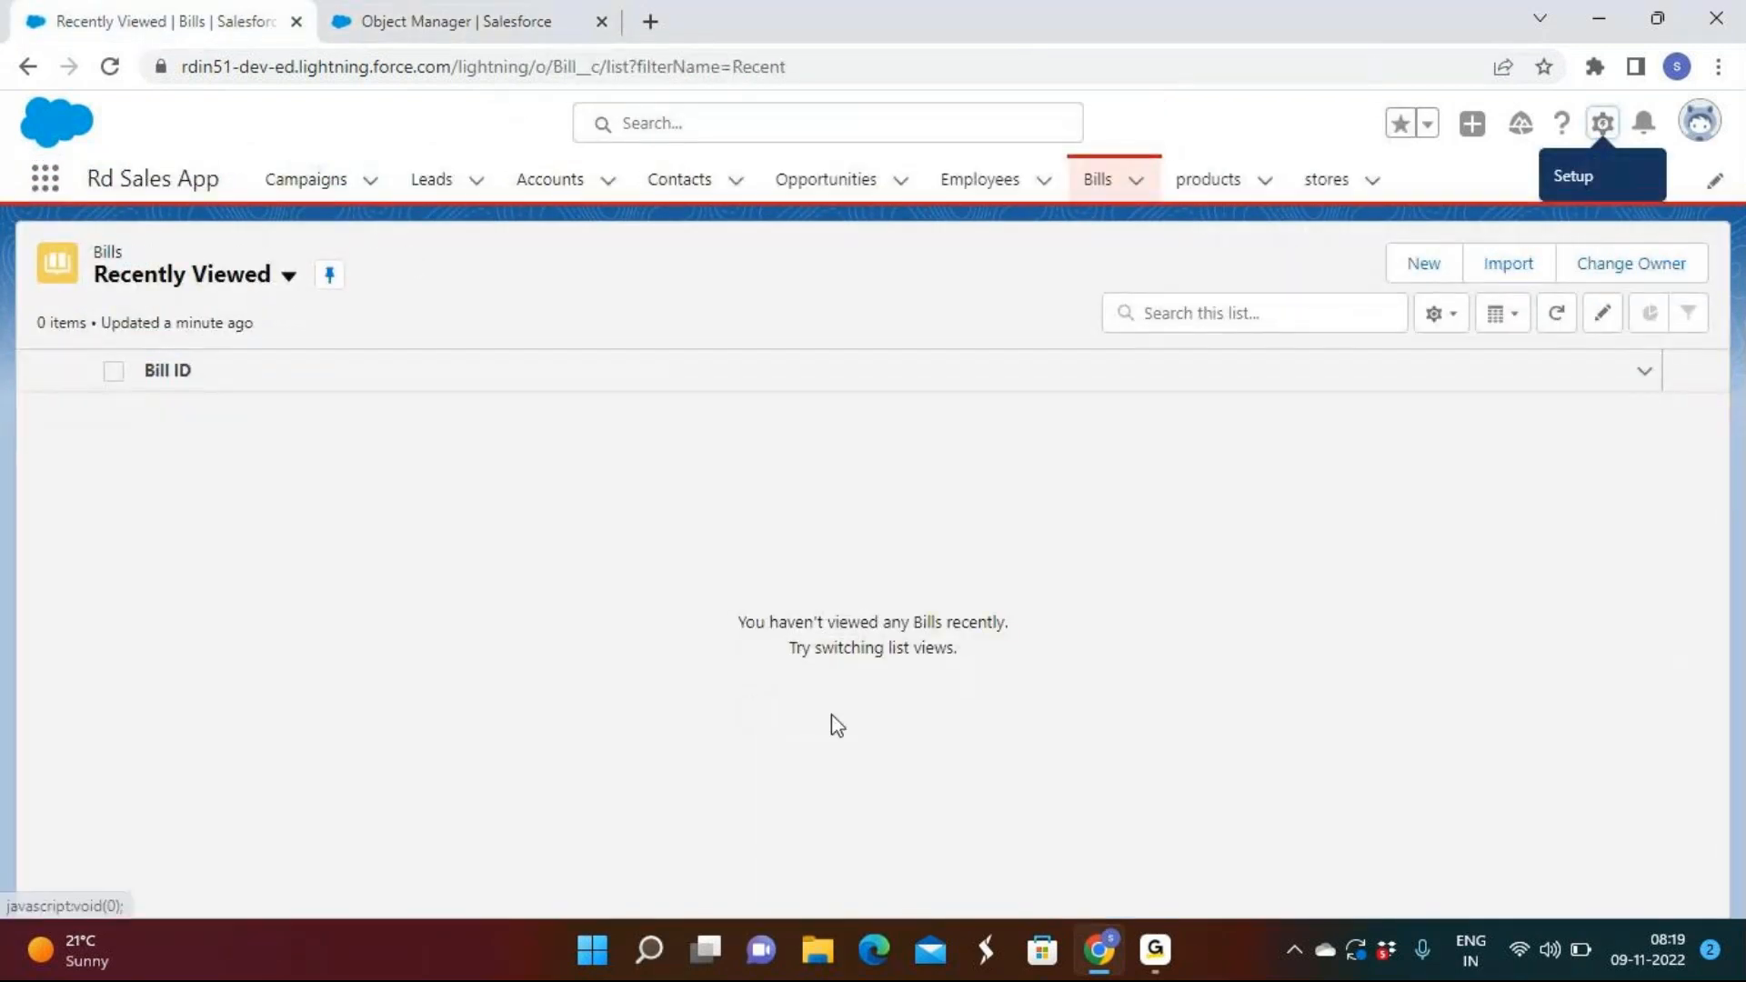
pyautogui.click(109, 67)
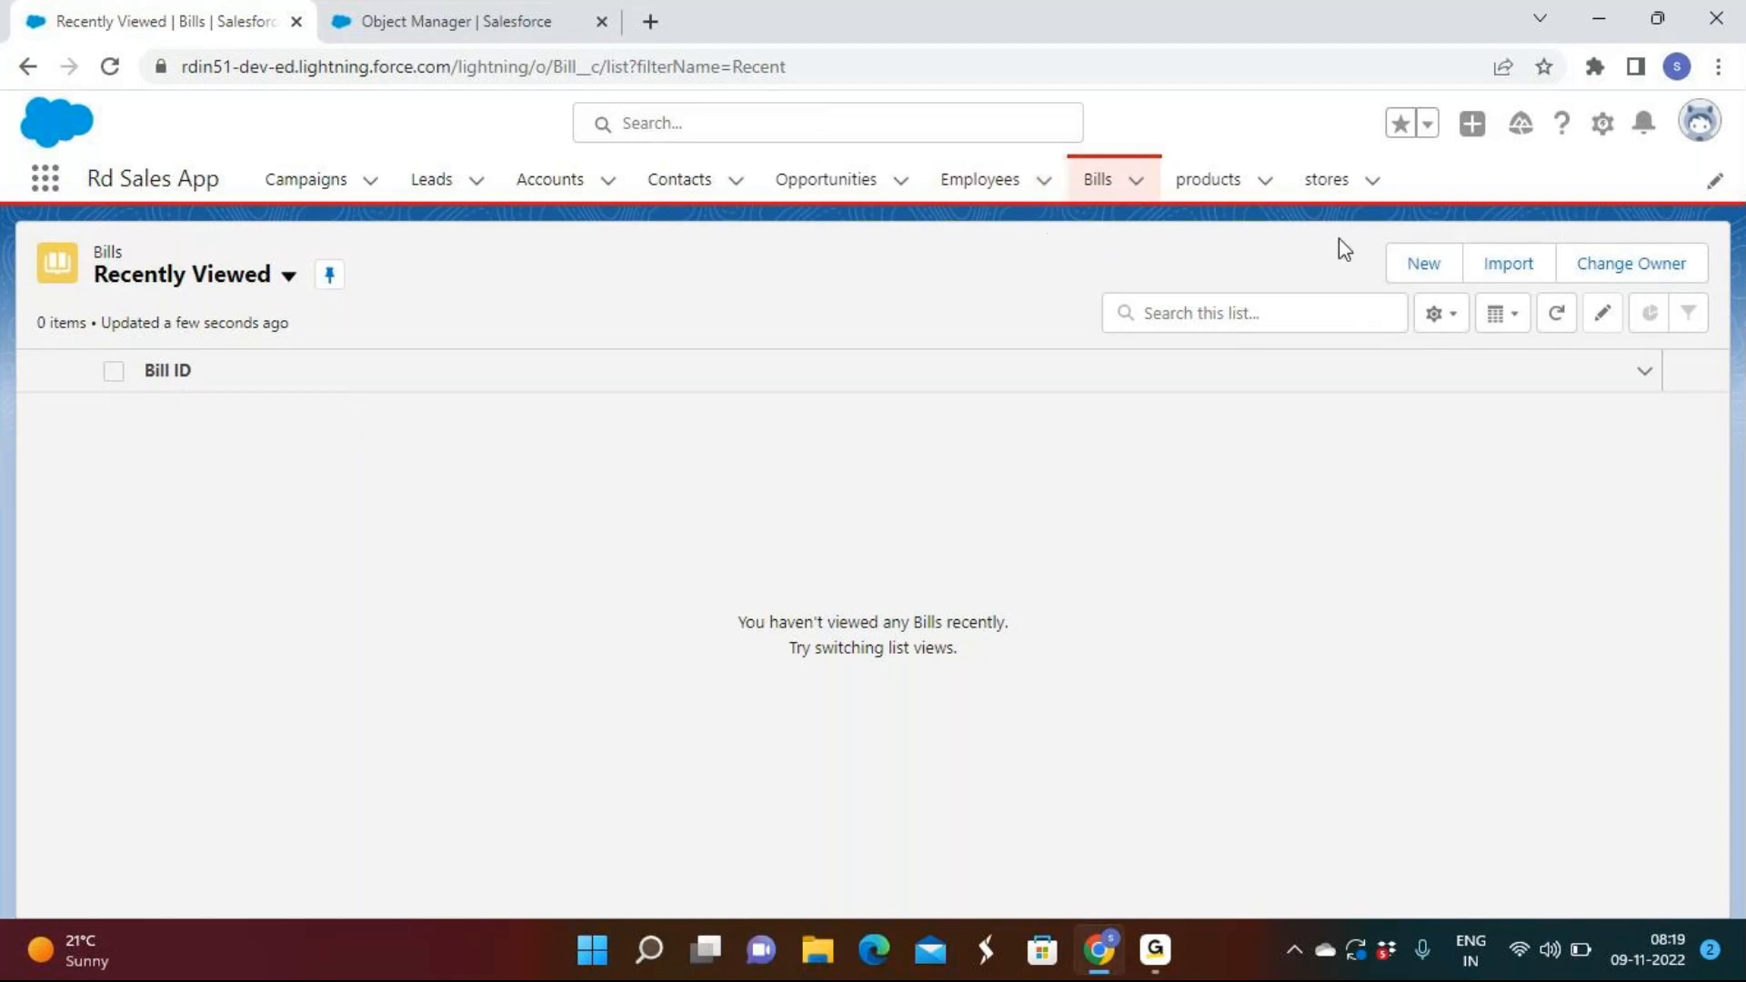
pyautogui.click(1407, 266)
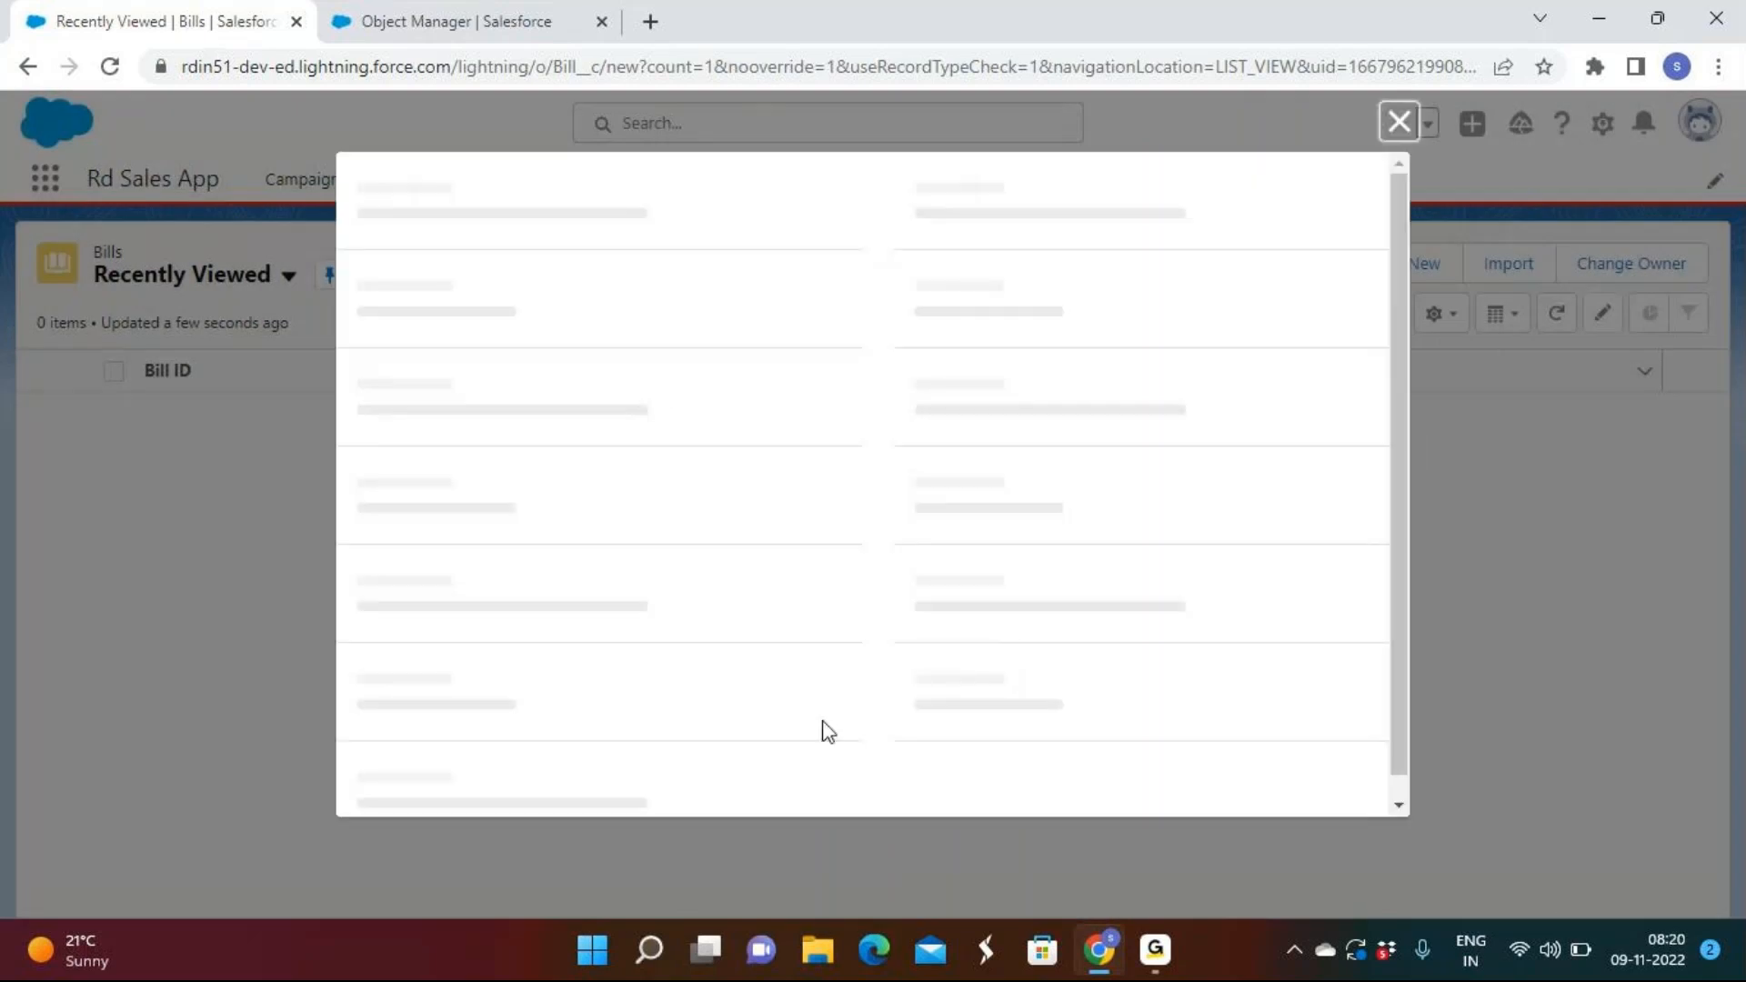
pyautogui.click(976, 776)
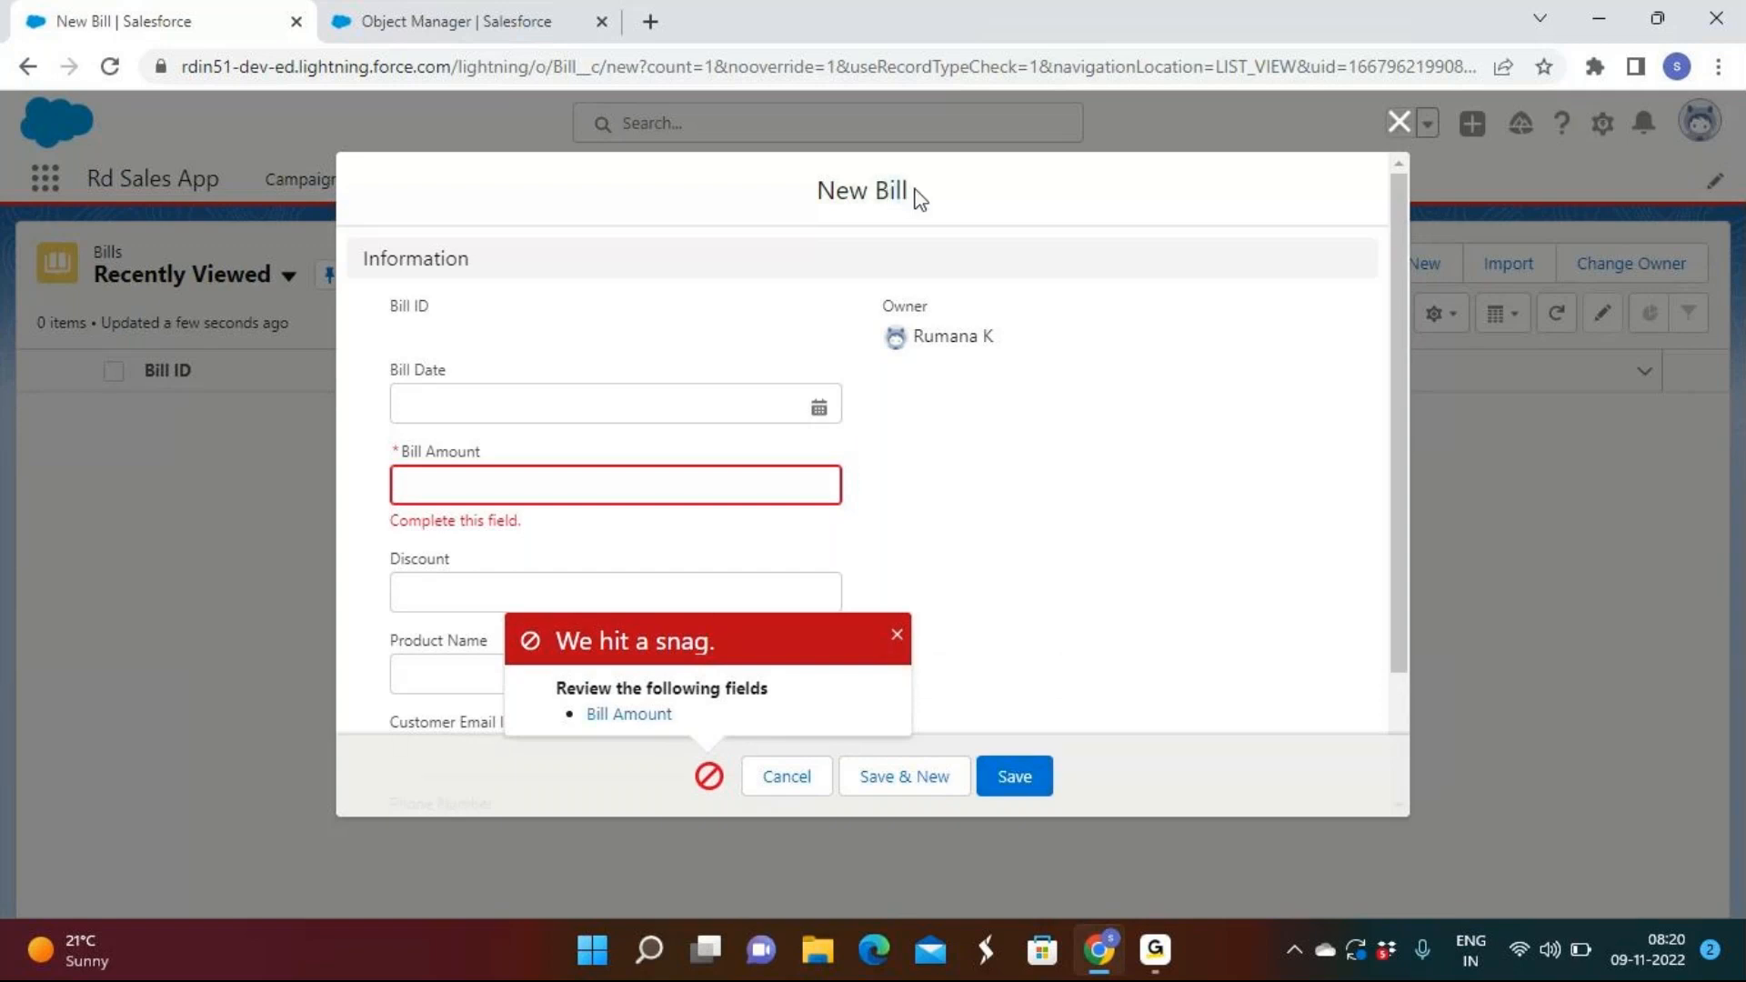
# Close the 'We hit a snag' error and highlight the flagged Bill Amount label.
pyautogui.click(897, 634)
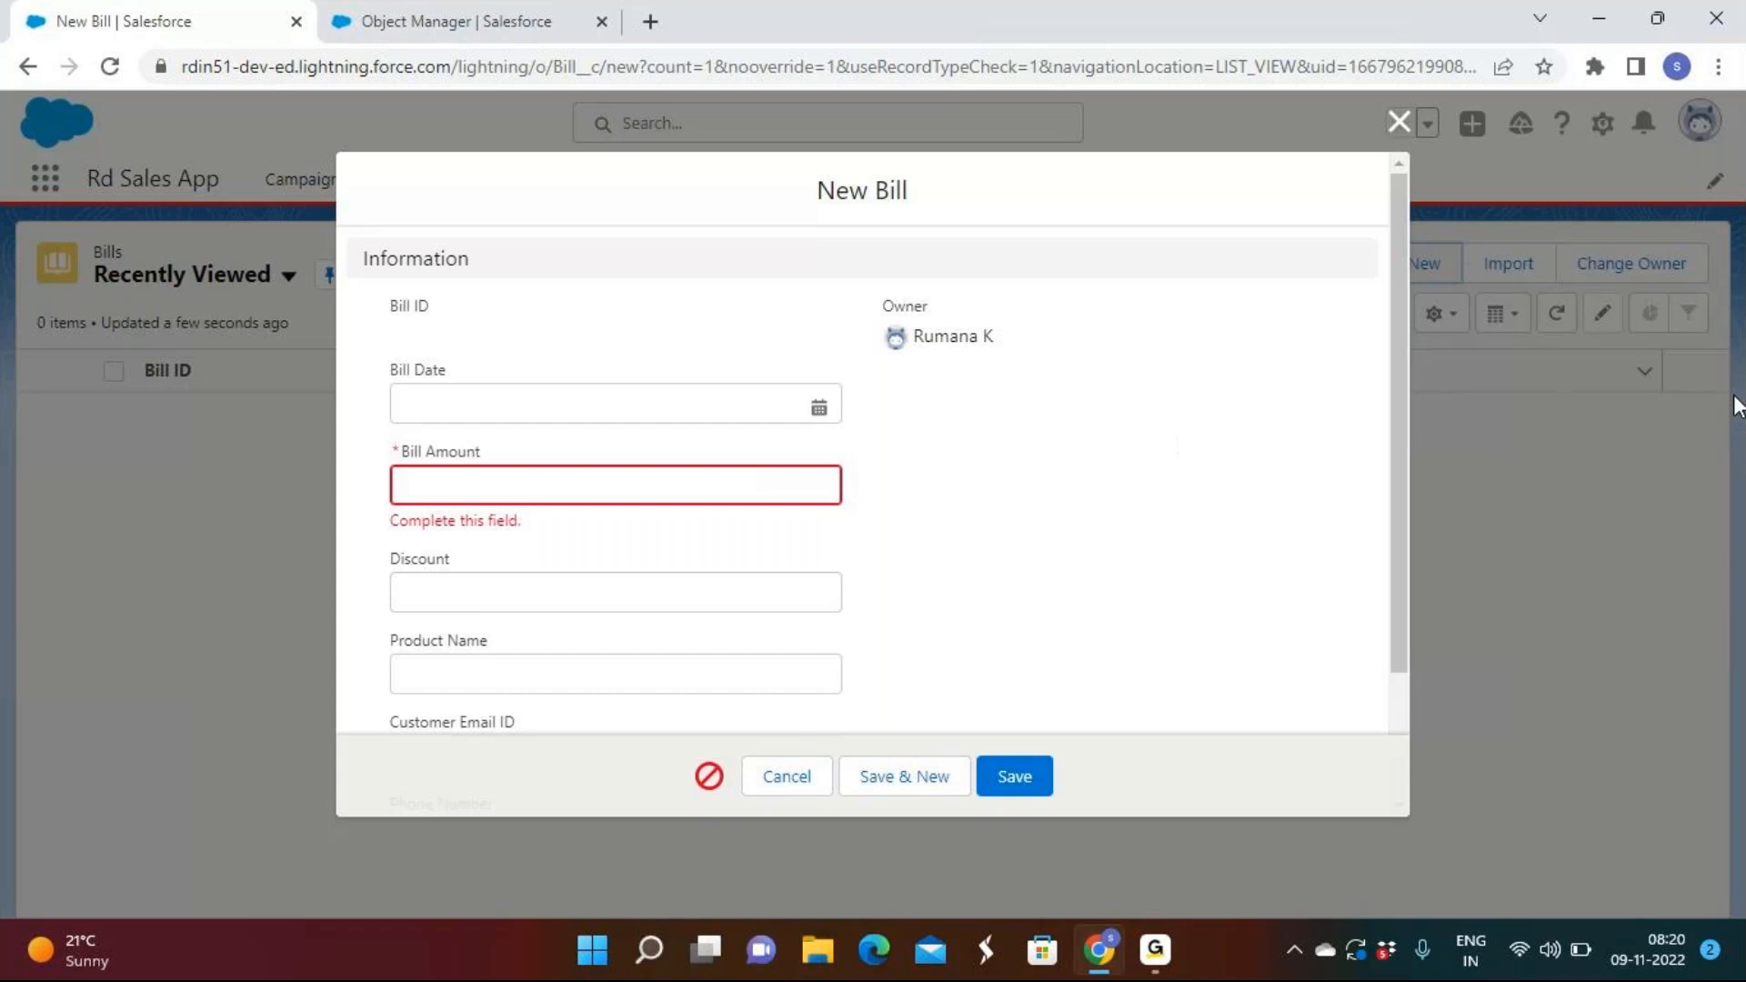
pyautogui.click(1094, 948)
pyautogui.click(1096, 948)
pyautogui.moveTo(403, 454); pyautogui.dragTo(491, 462)
pyautogui.click(496, 464)
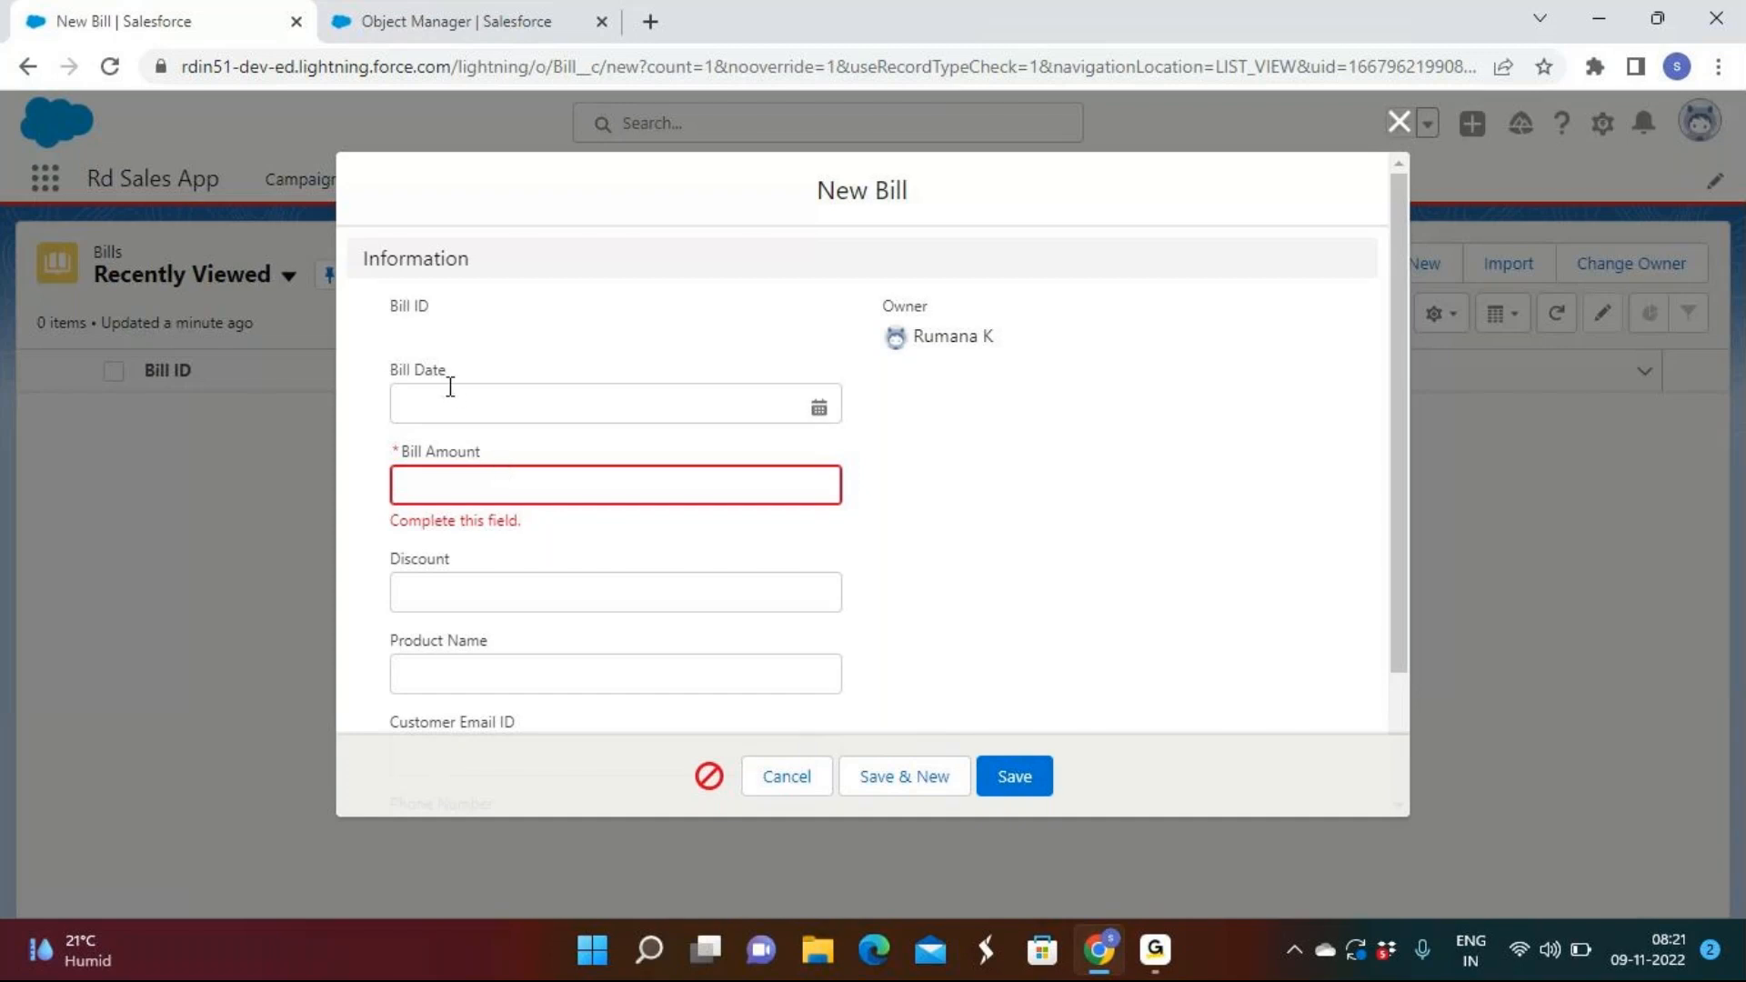
# Fill a New Bill with date 11/8/2022, amount 100000, discount 10 and product TV.
pyautogui.click(475, 404)
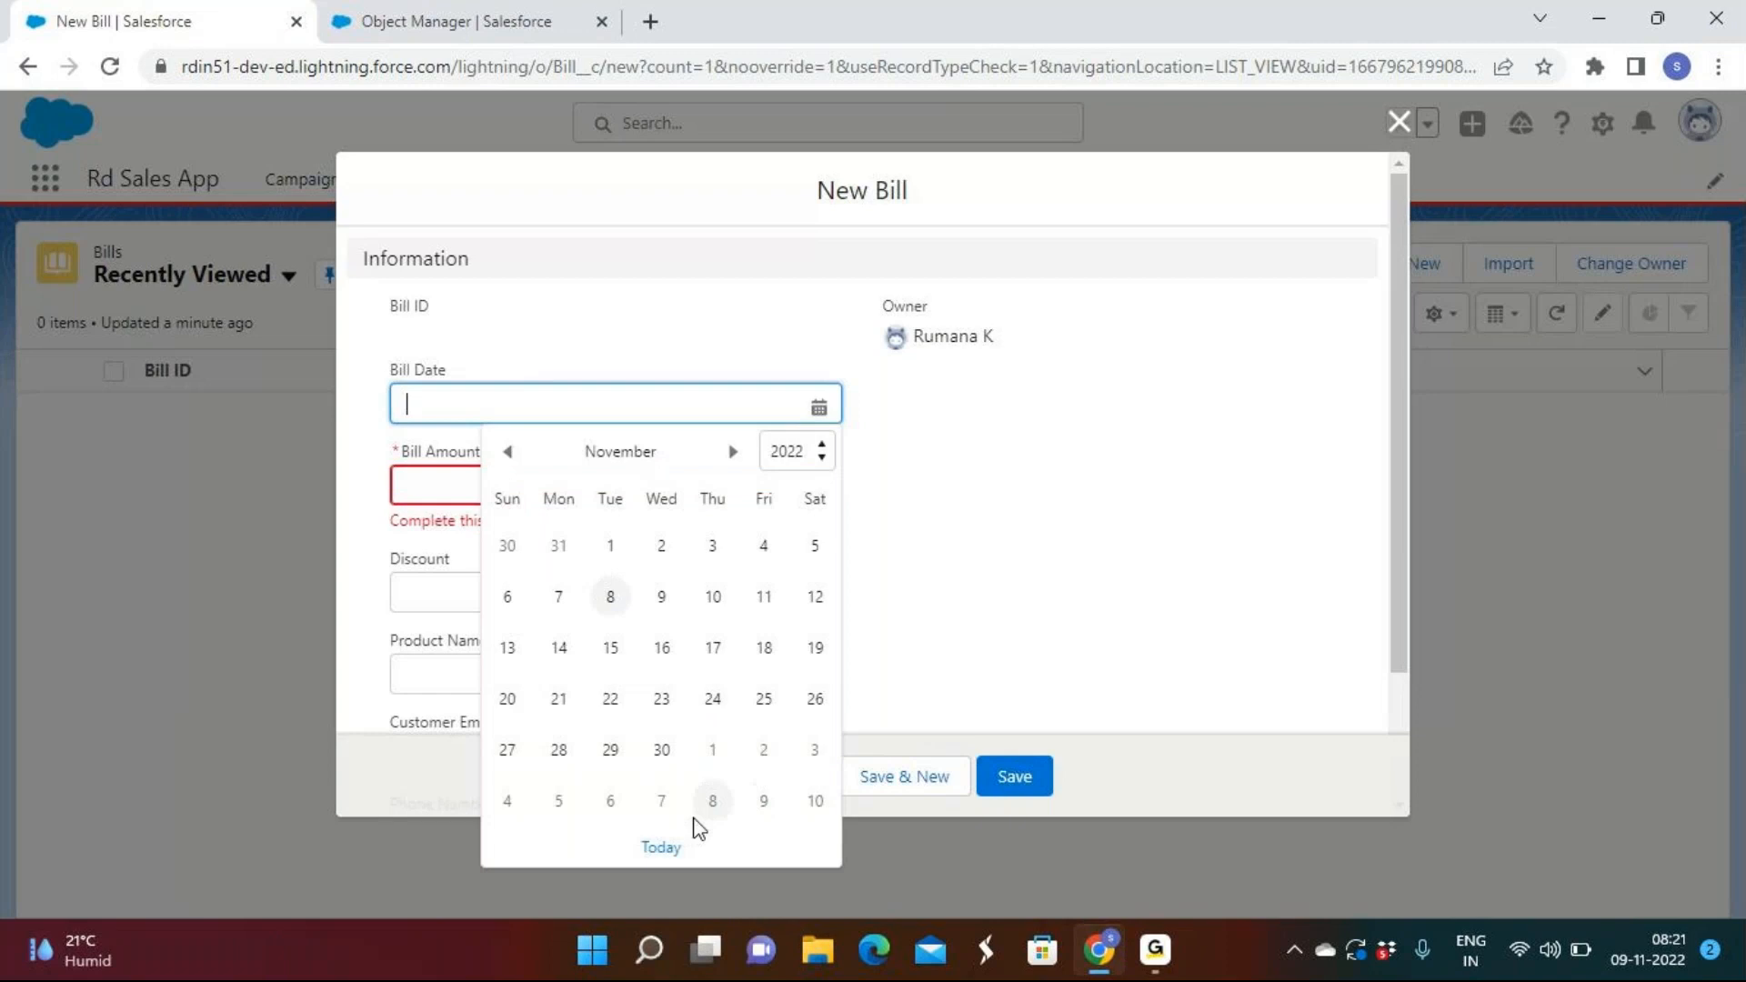
pyautogui.press('XF86MonBrightnessUp')
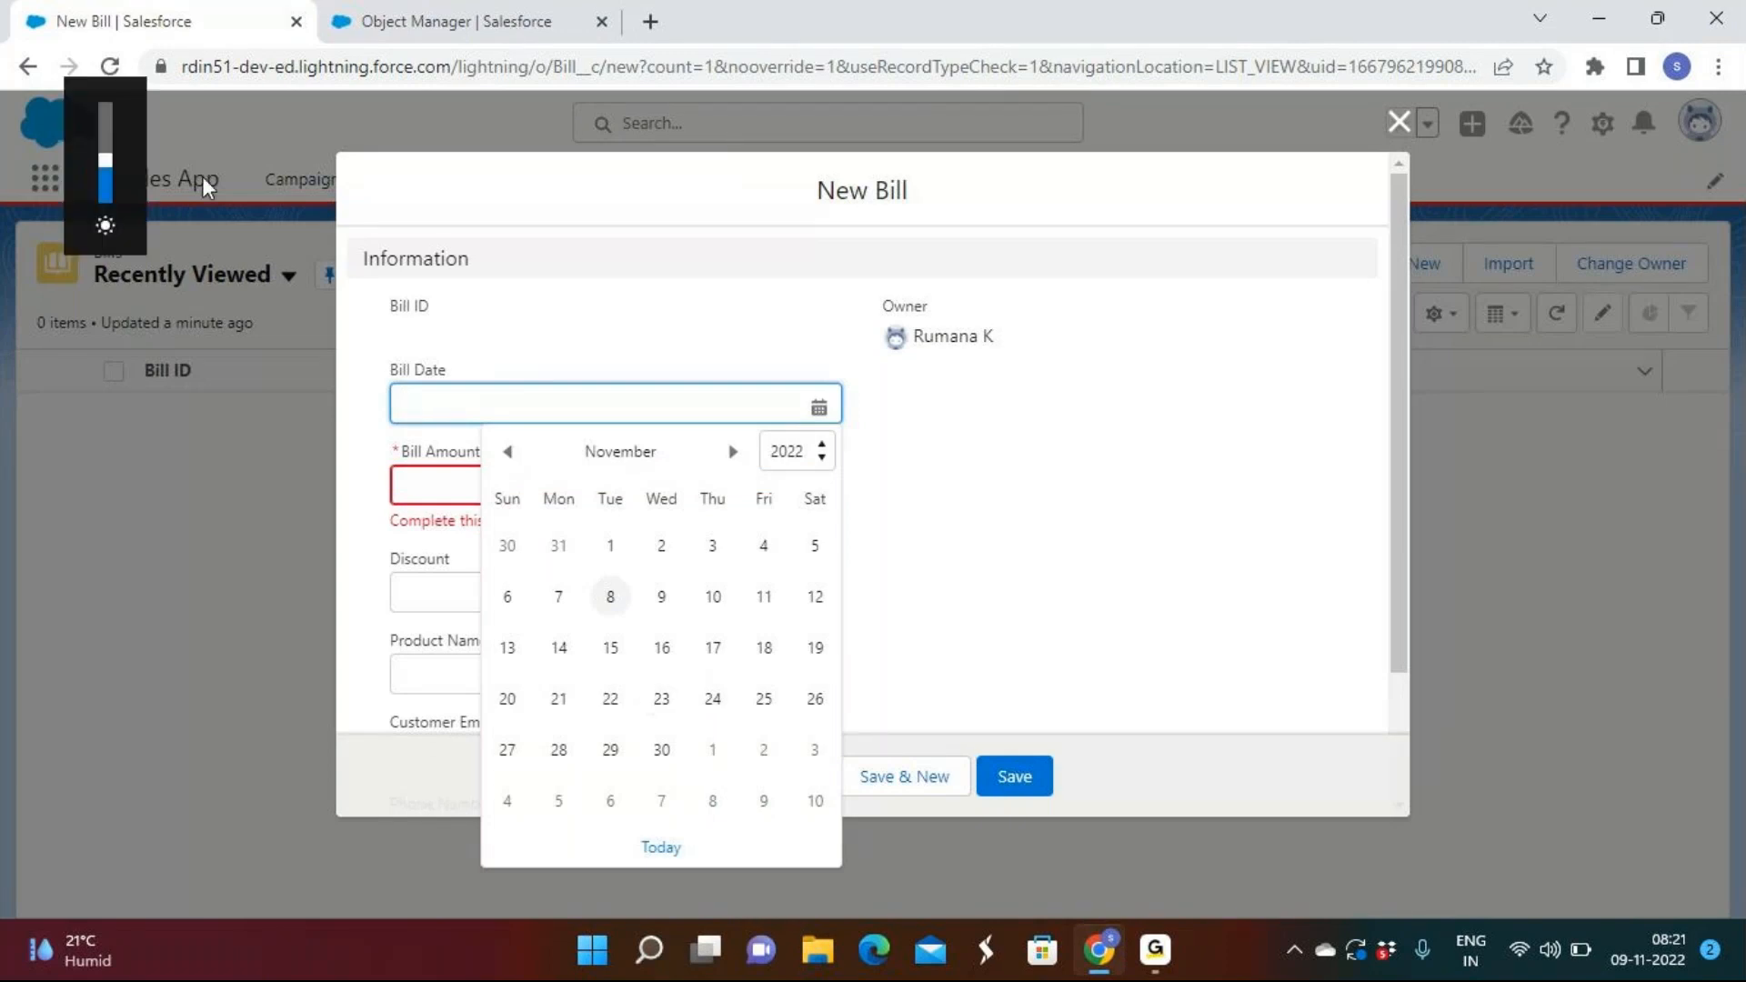
pyautogui.click(607, 597)
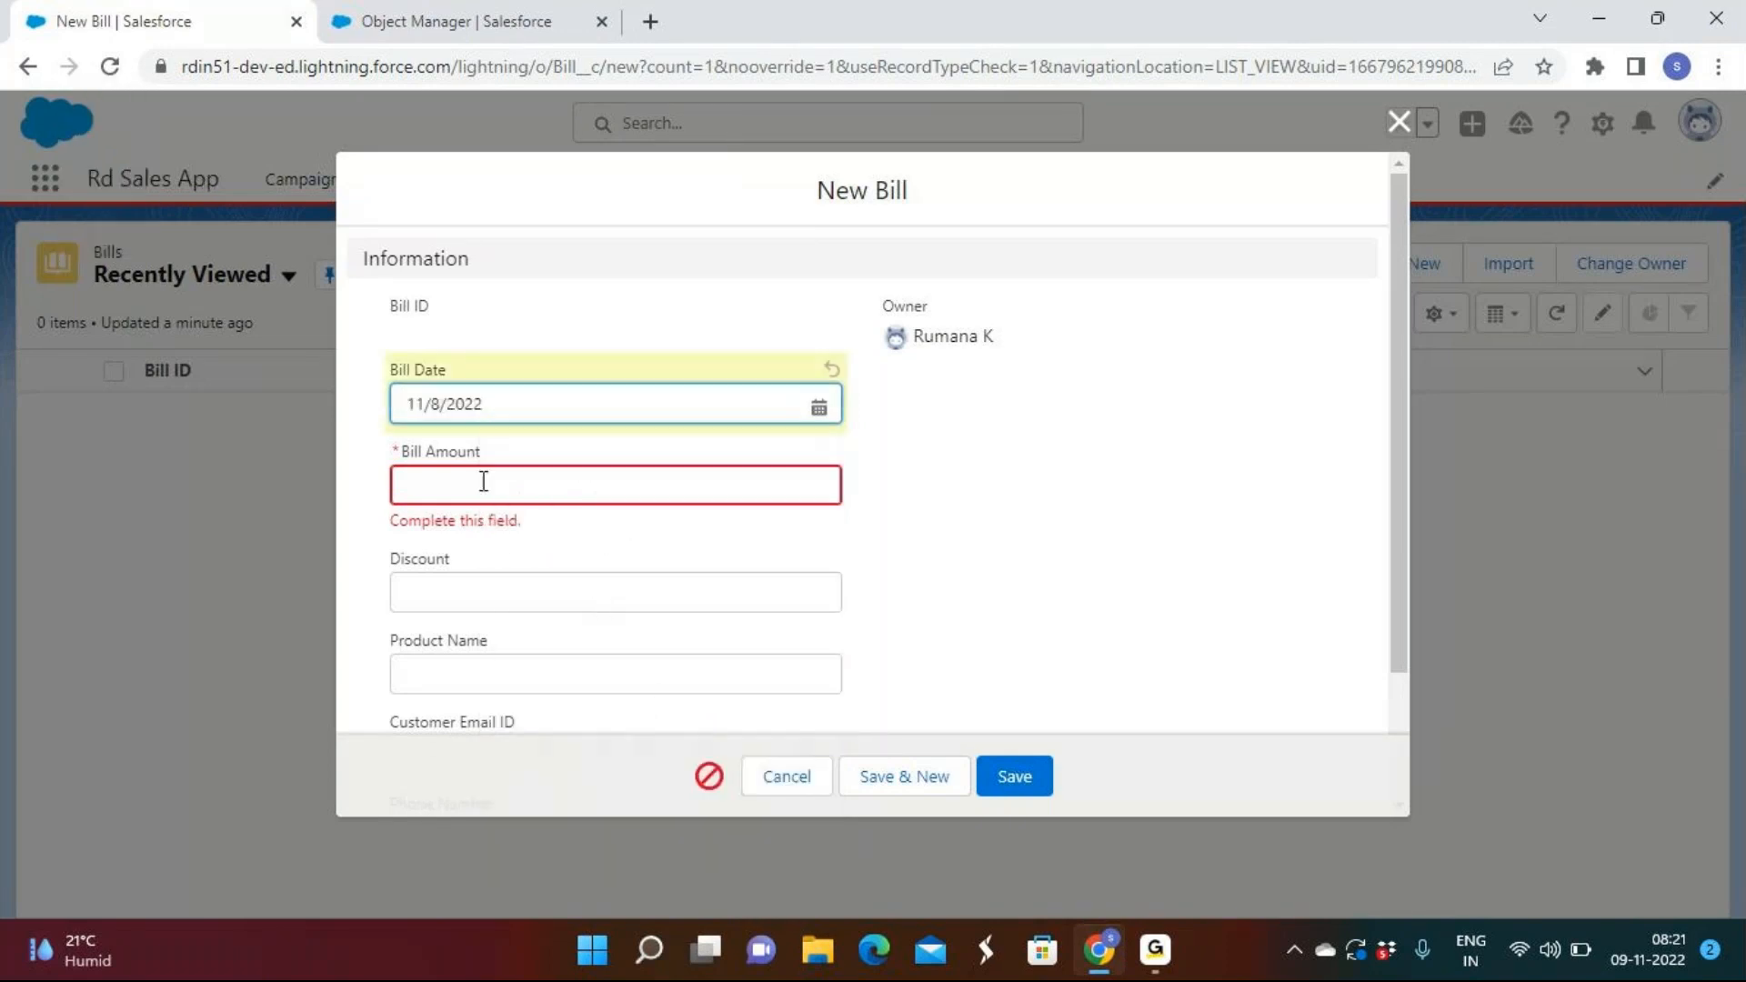
pyautogui.click(485, 482)
pyautogui.write('100000')
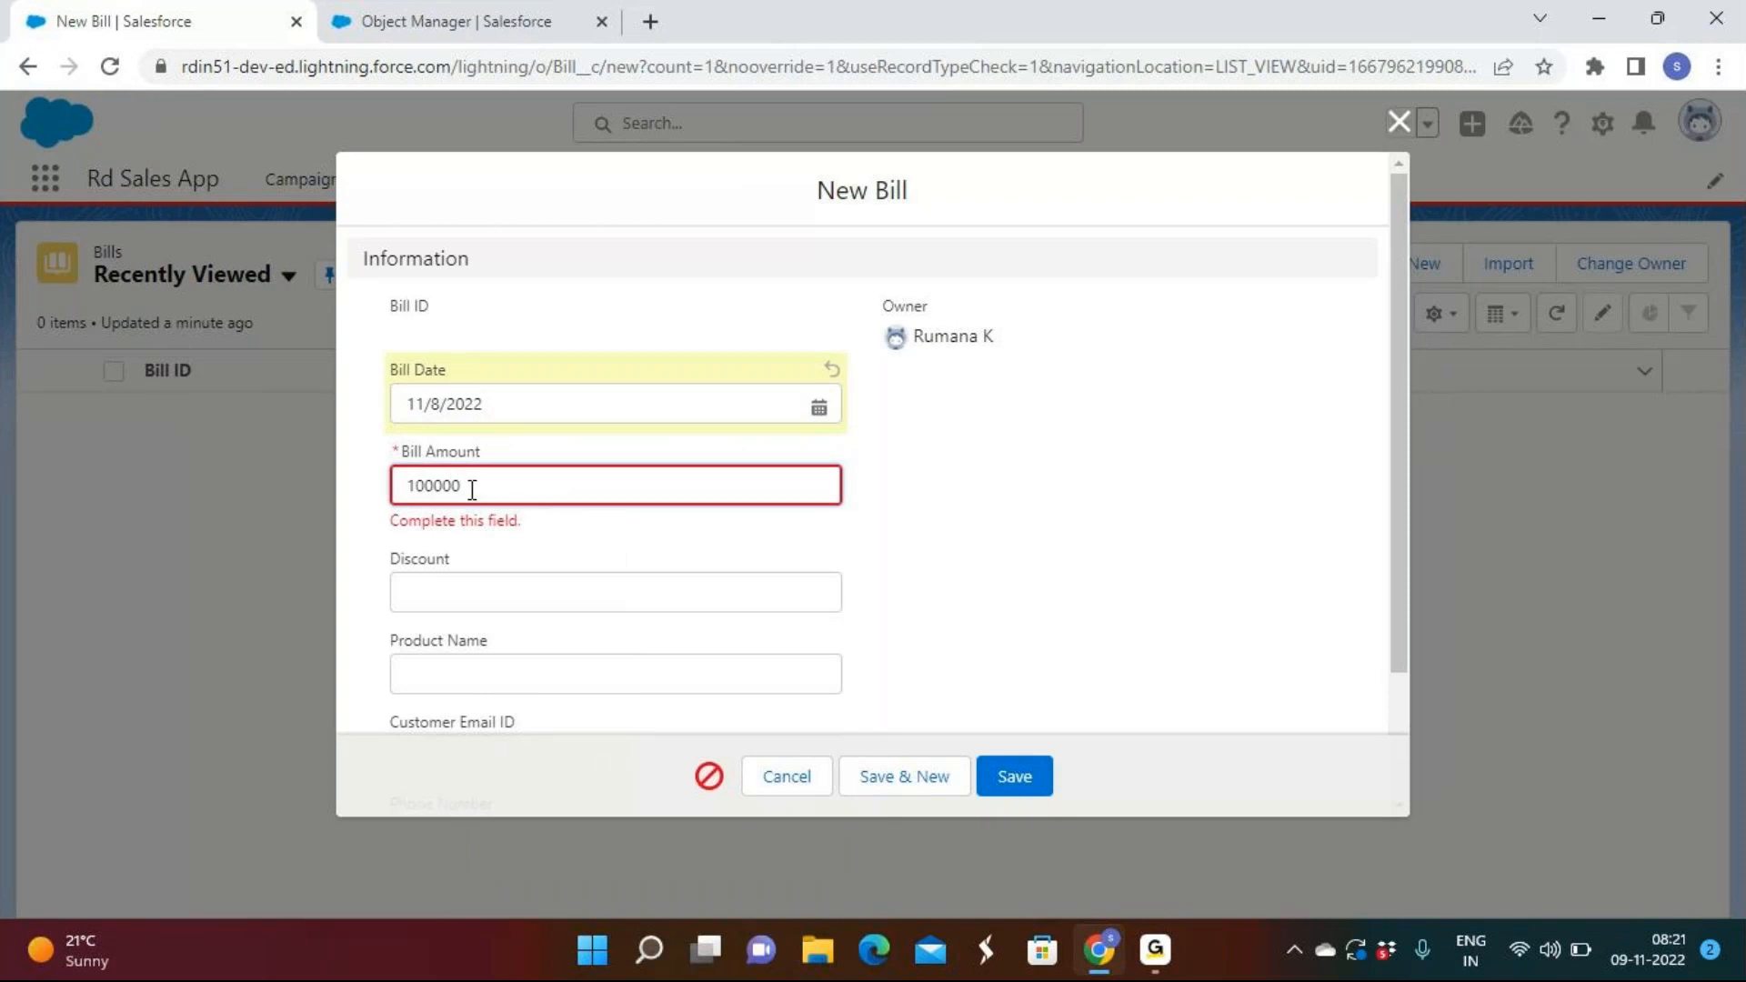
pyautogui.click(461, 616)
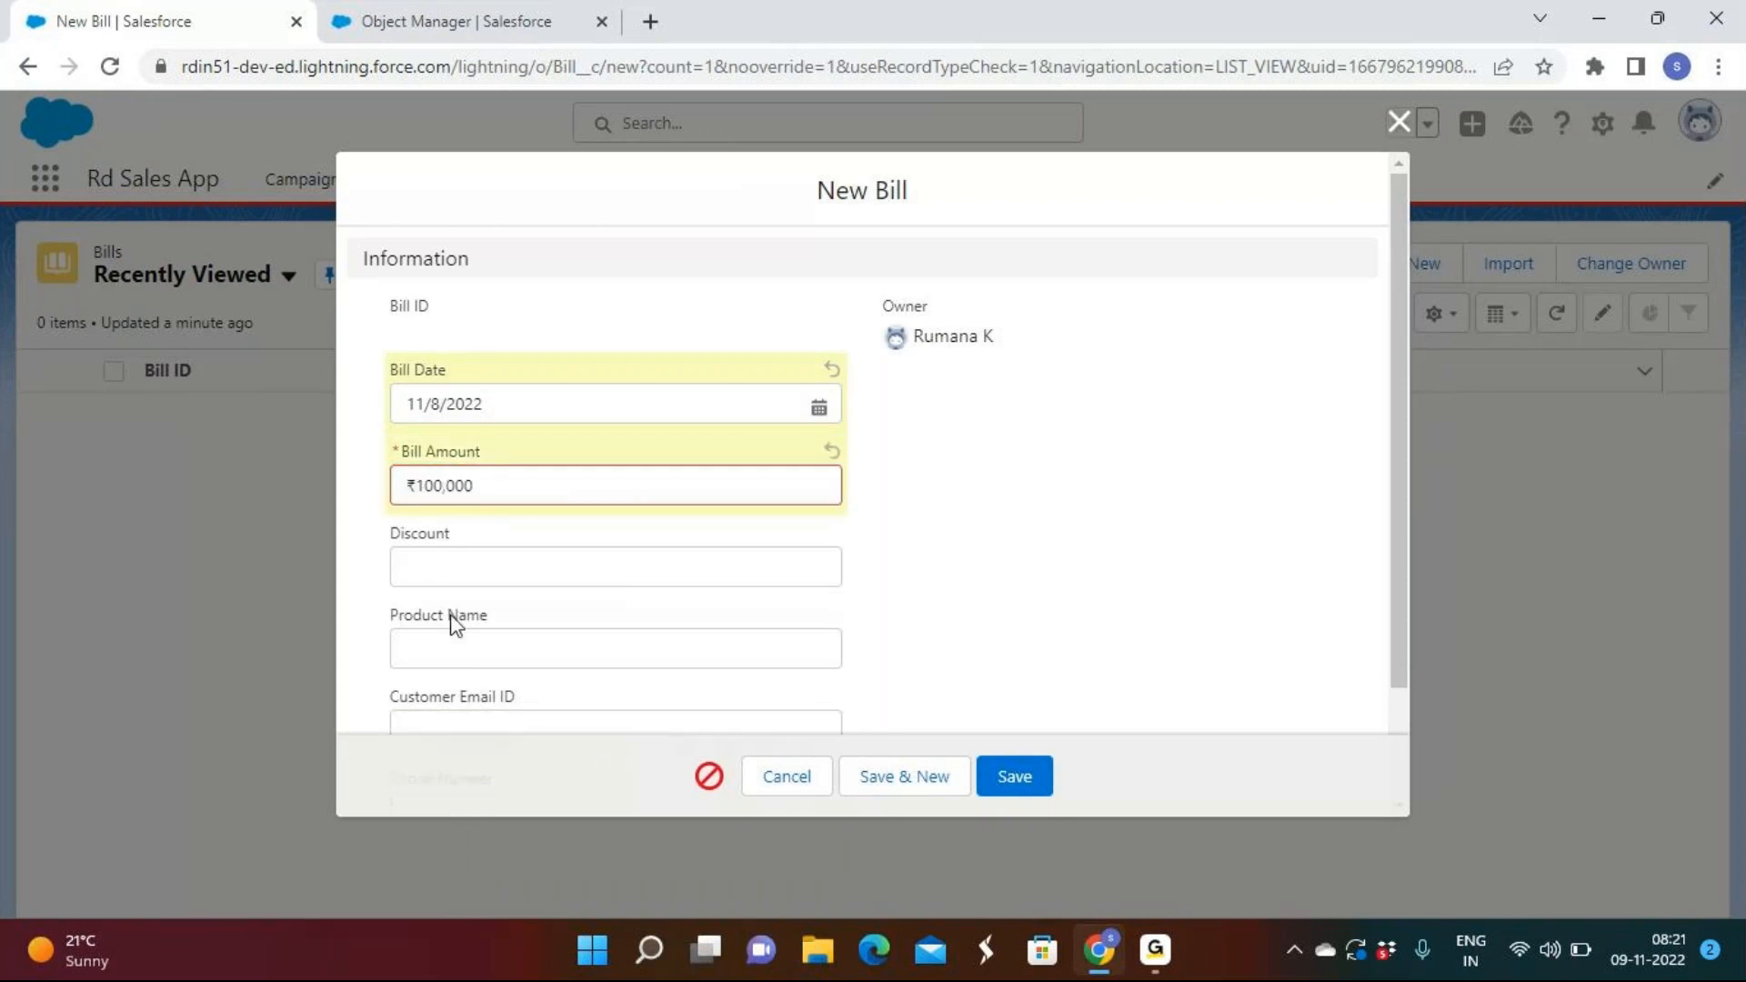
pyautogui.click(441, 565)
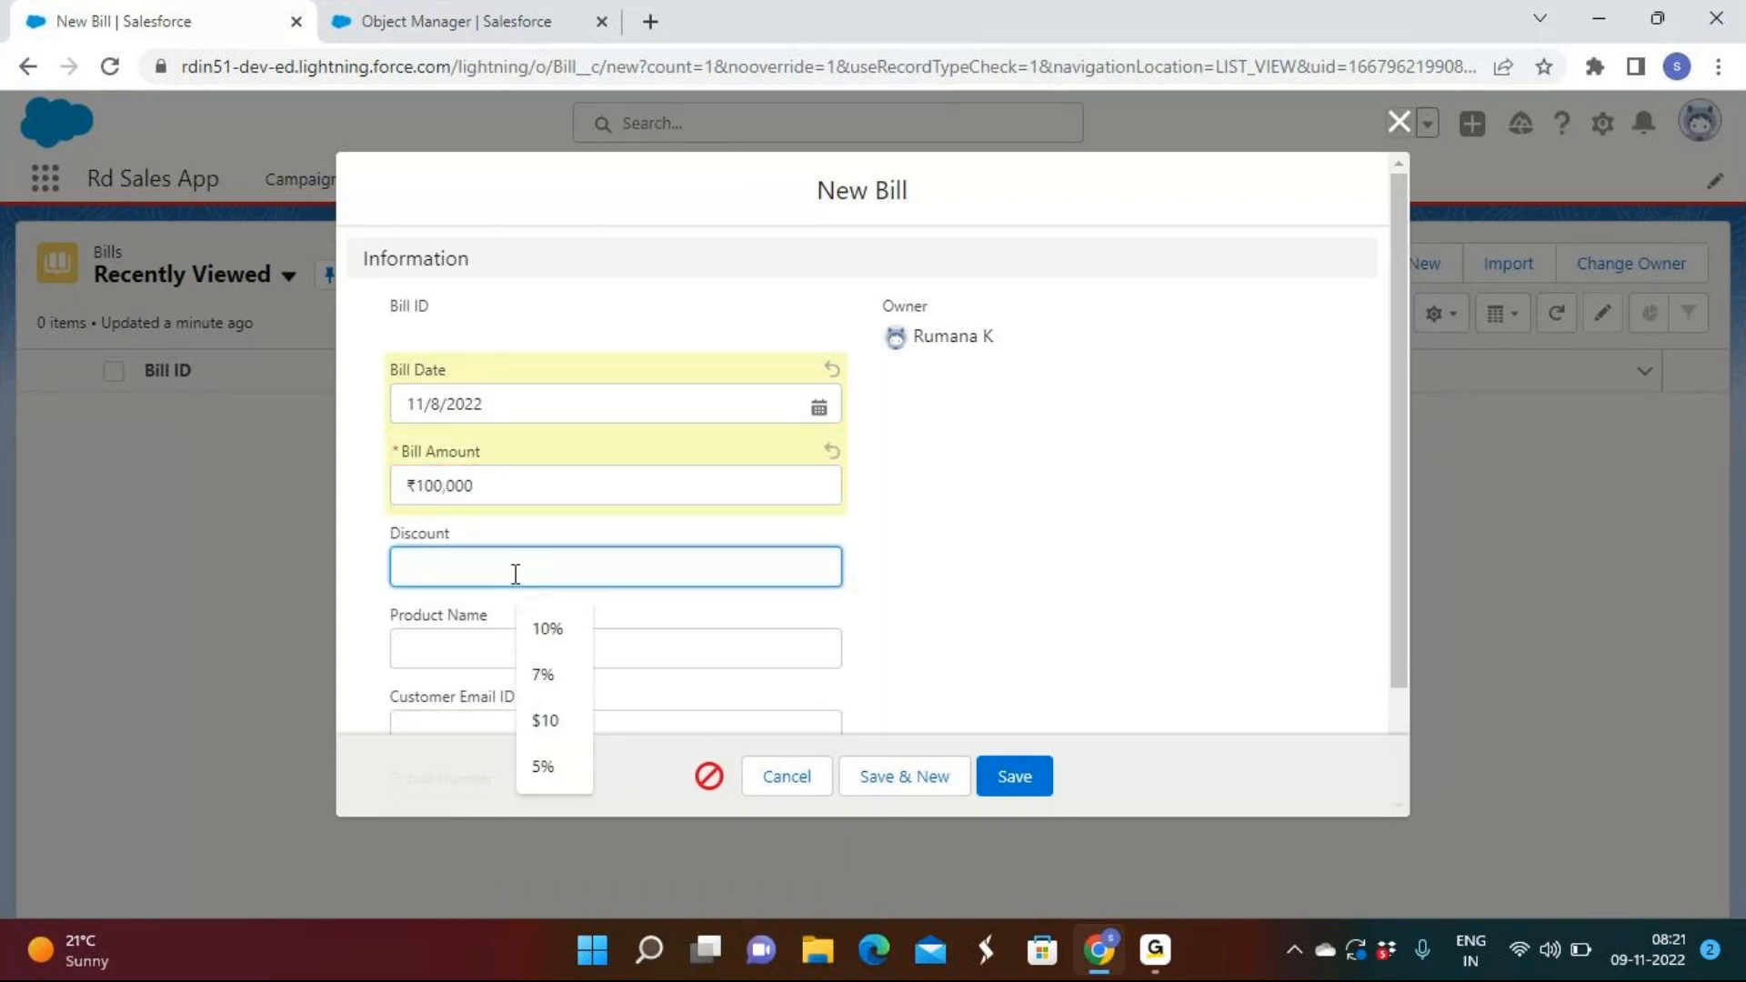
pyautogui.write('10')
pyautogui.press('Tab')
pyautogui.click(499, 634)
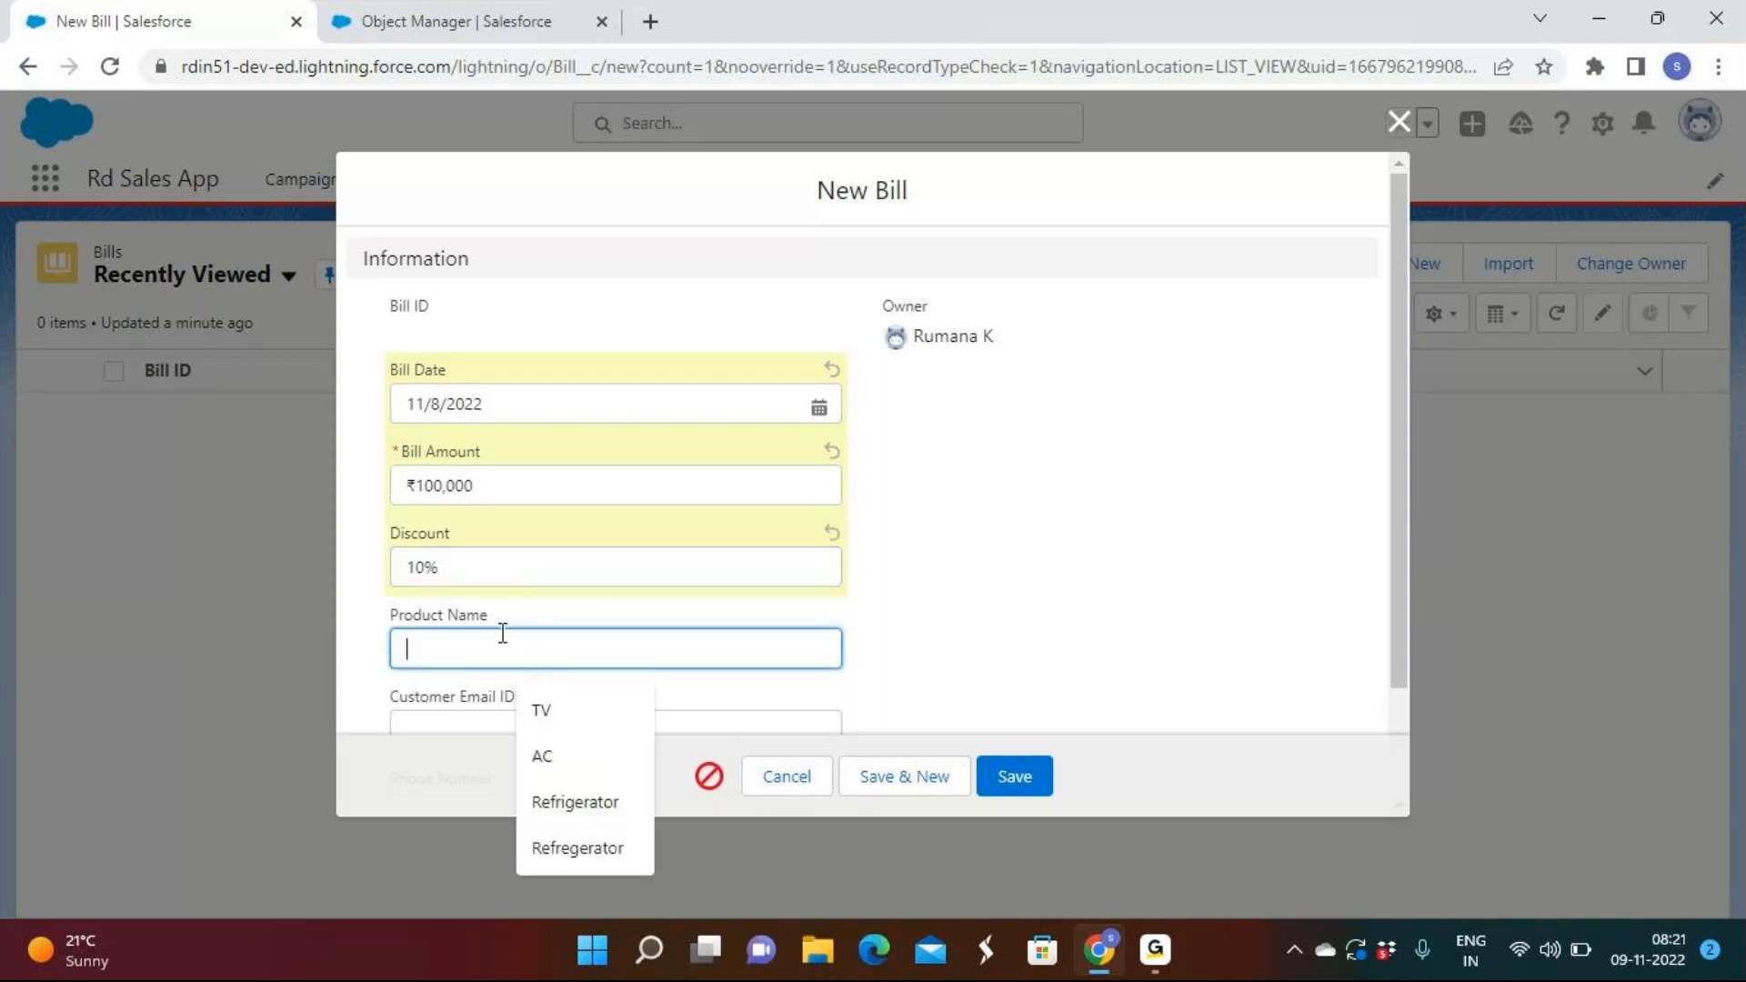
pyautogui.click(541, 710)
pyautogui.scroll(-2, 428, 582)
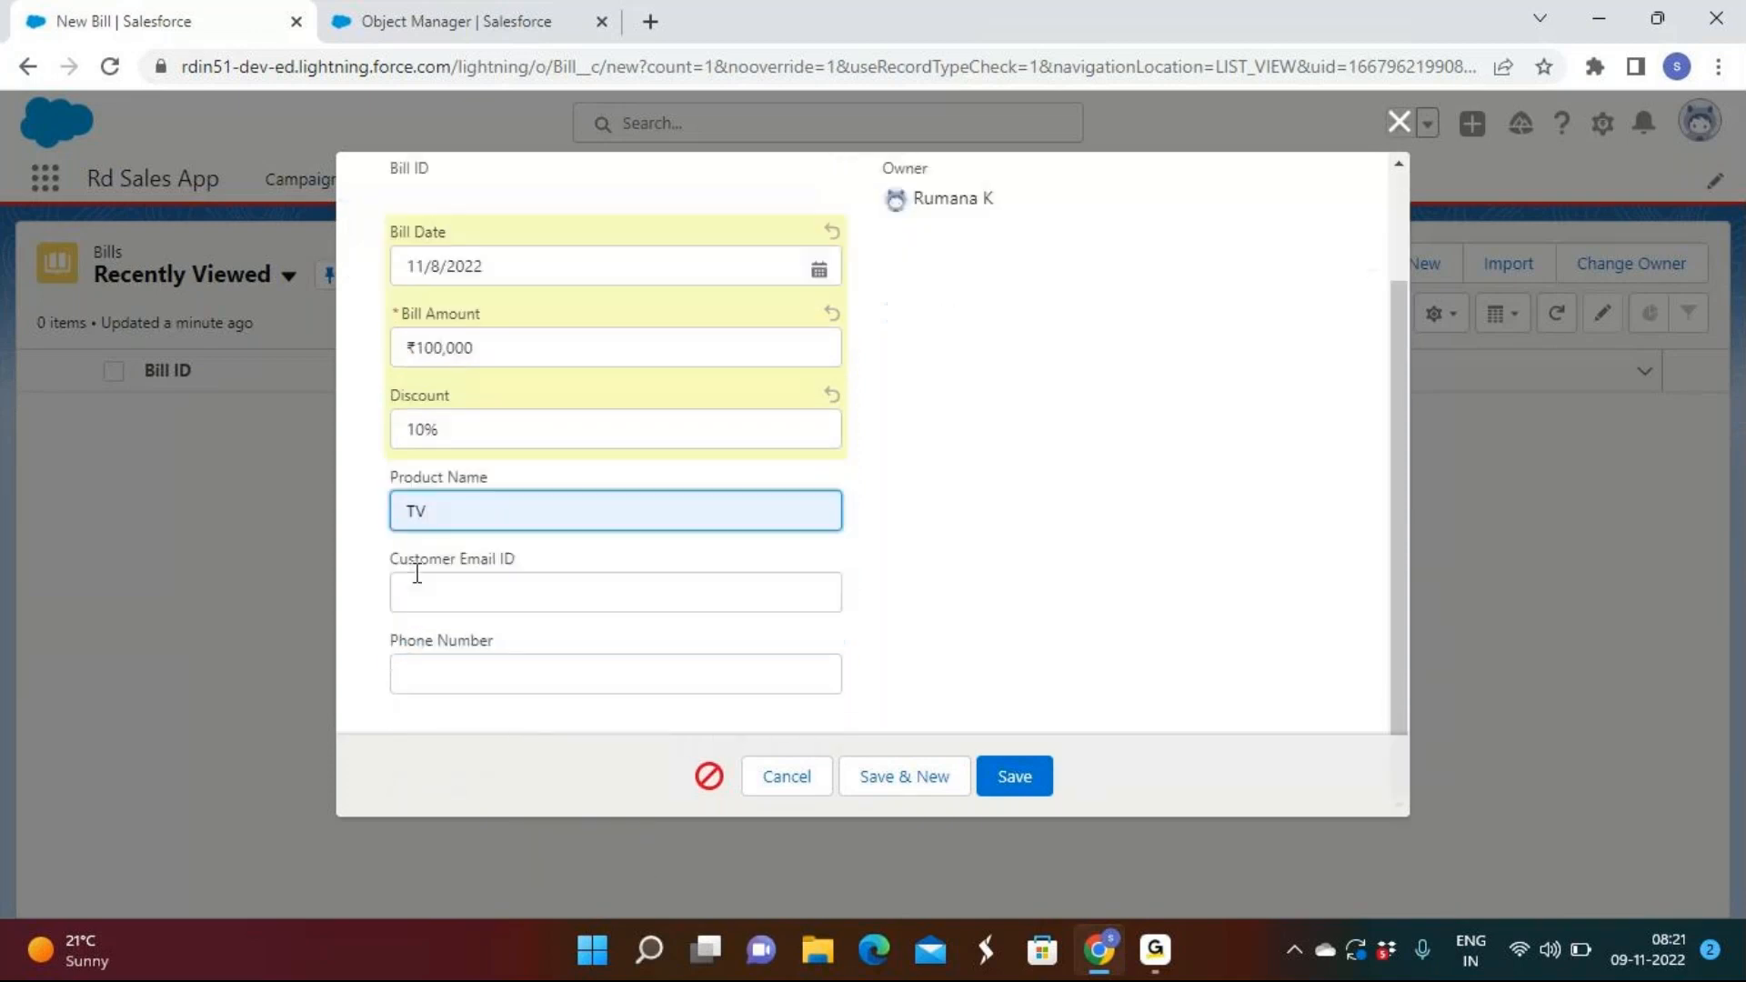
# Save with customer email 'test' to get the format error, then clear it and cancel.
pyautogui.click(443, 595)
pyautogui.write('test')
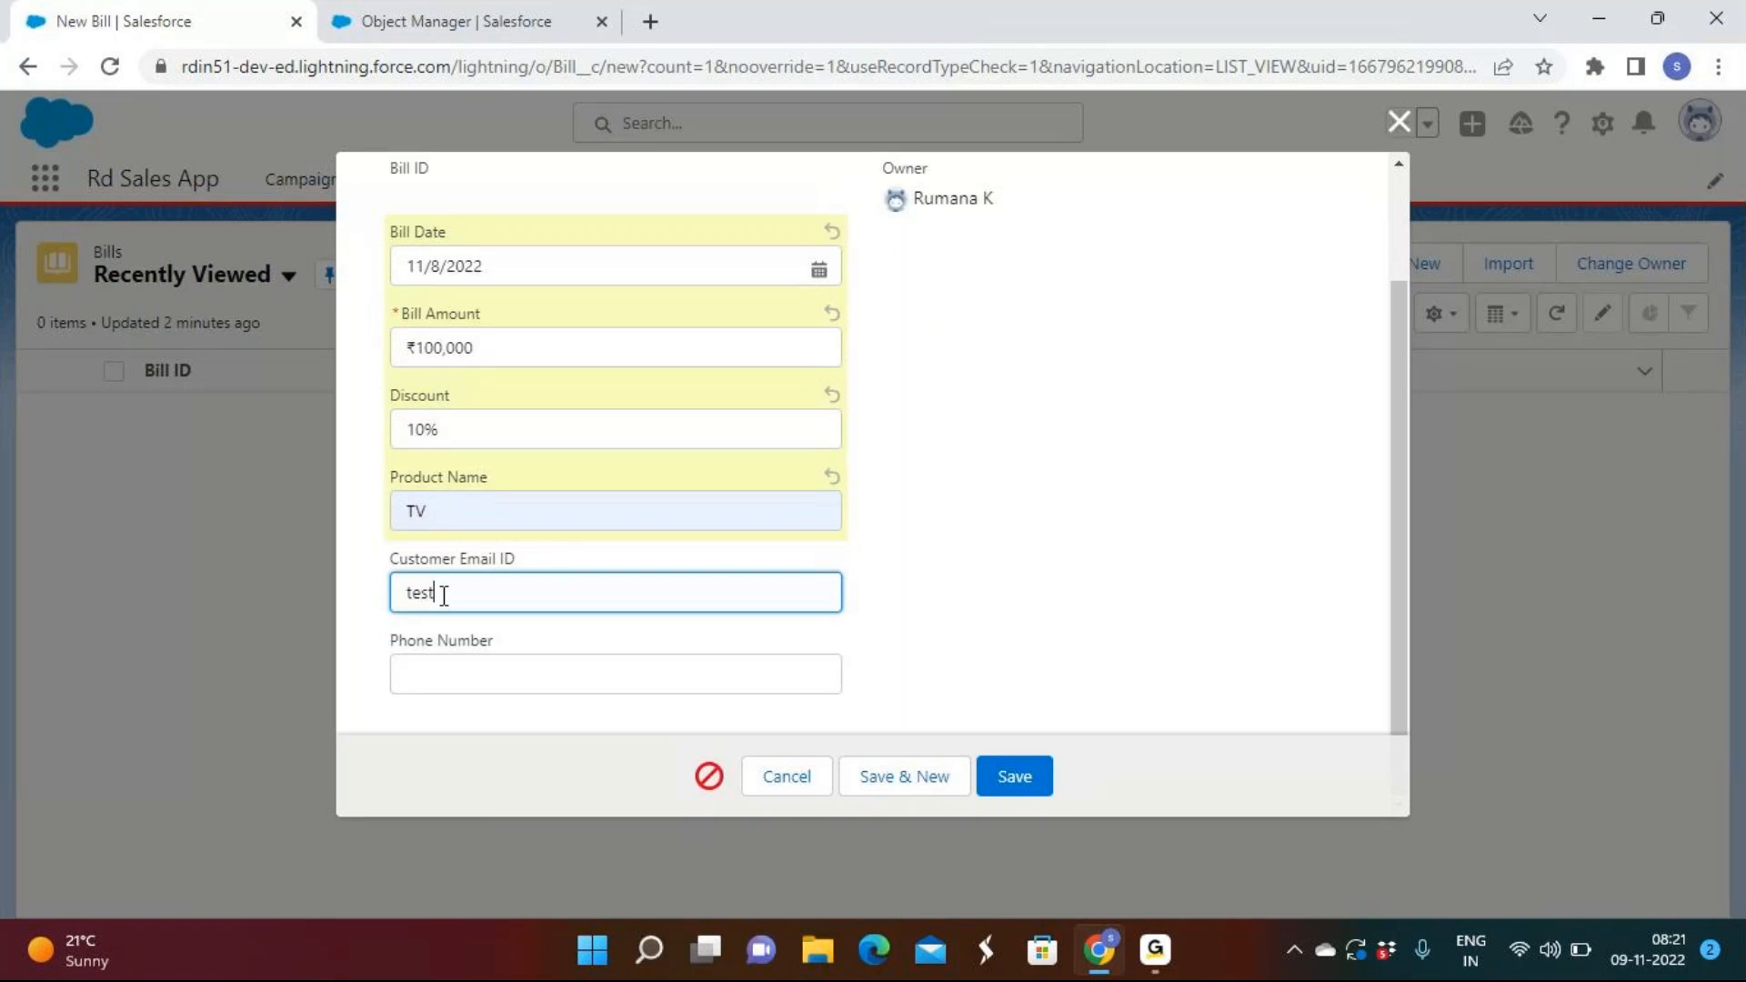
pyautogui.click(1008, 776)
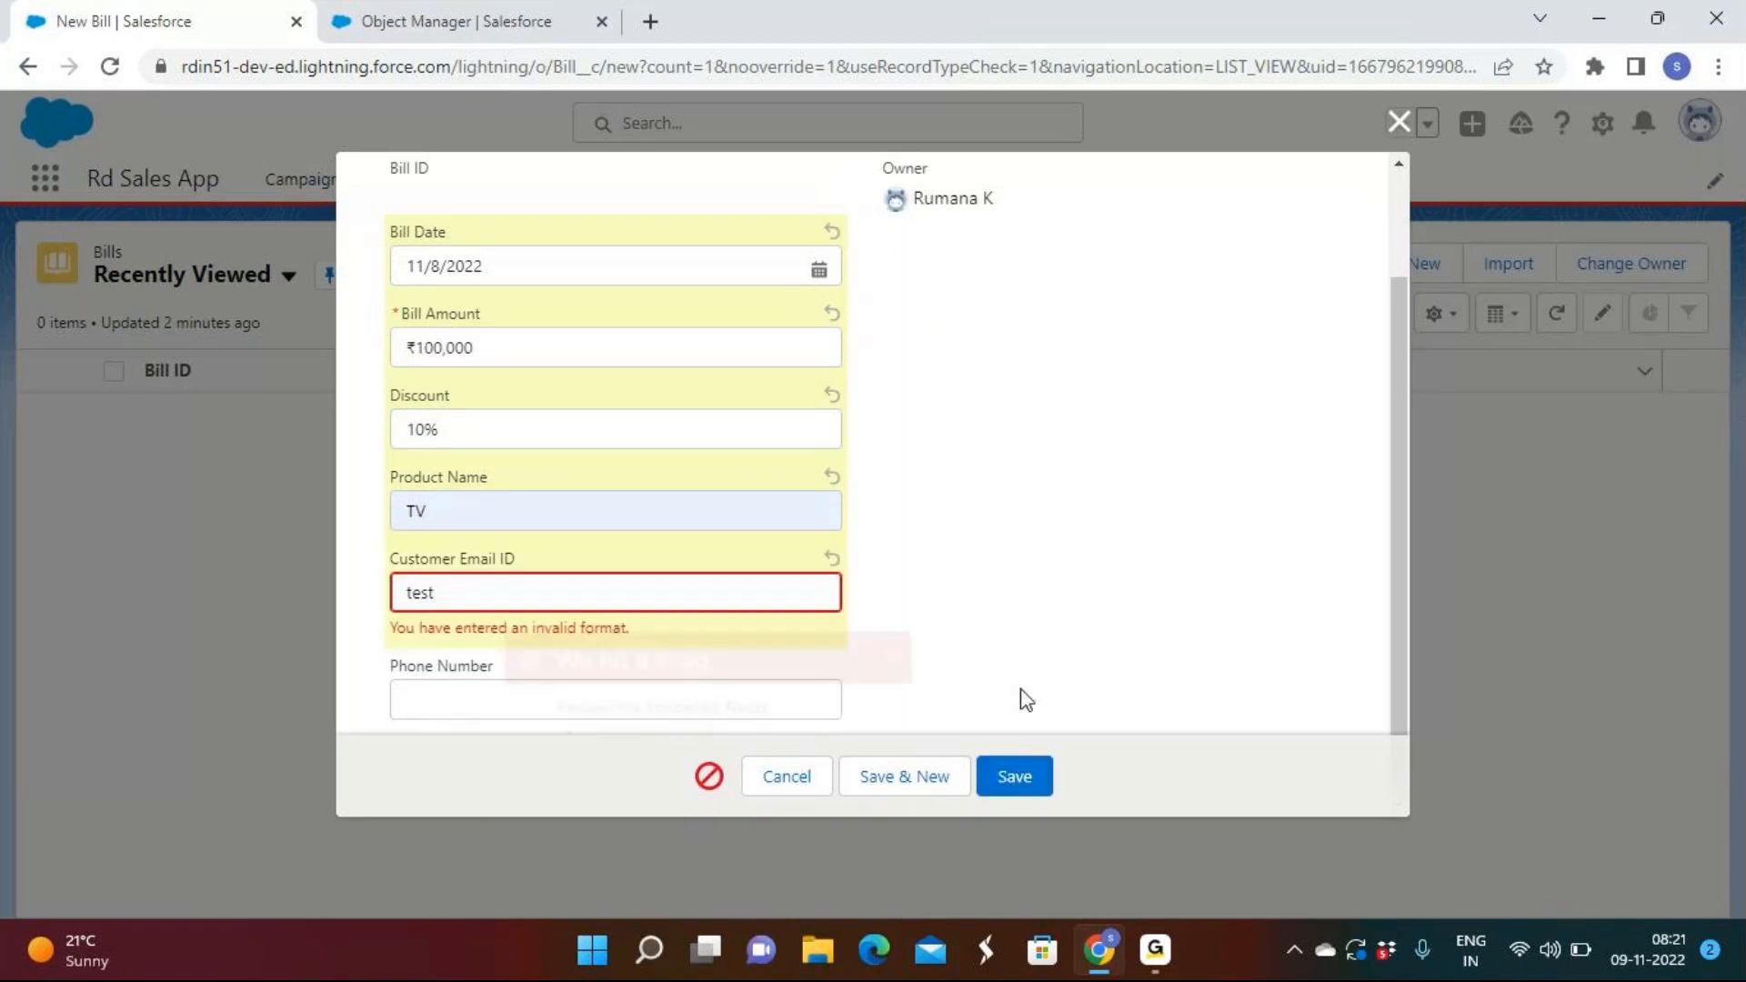
pyautogui.click(895, 637)
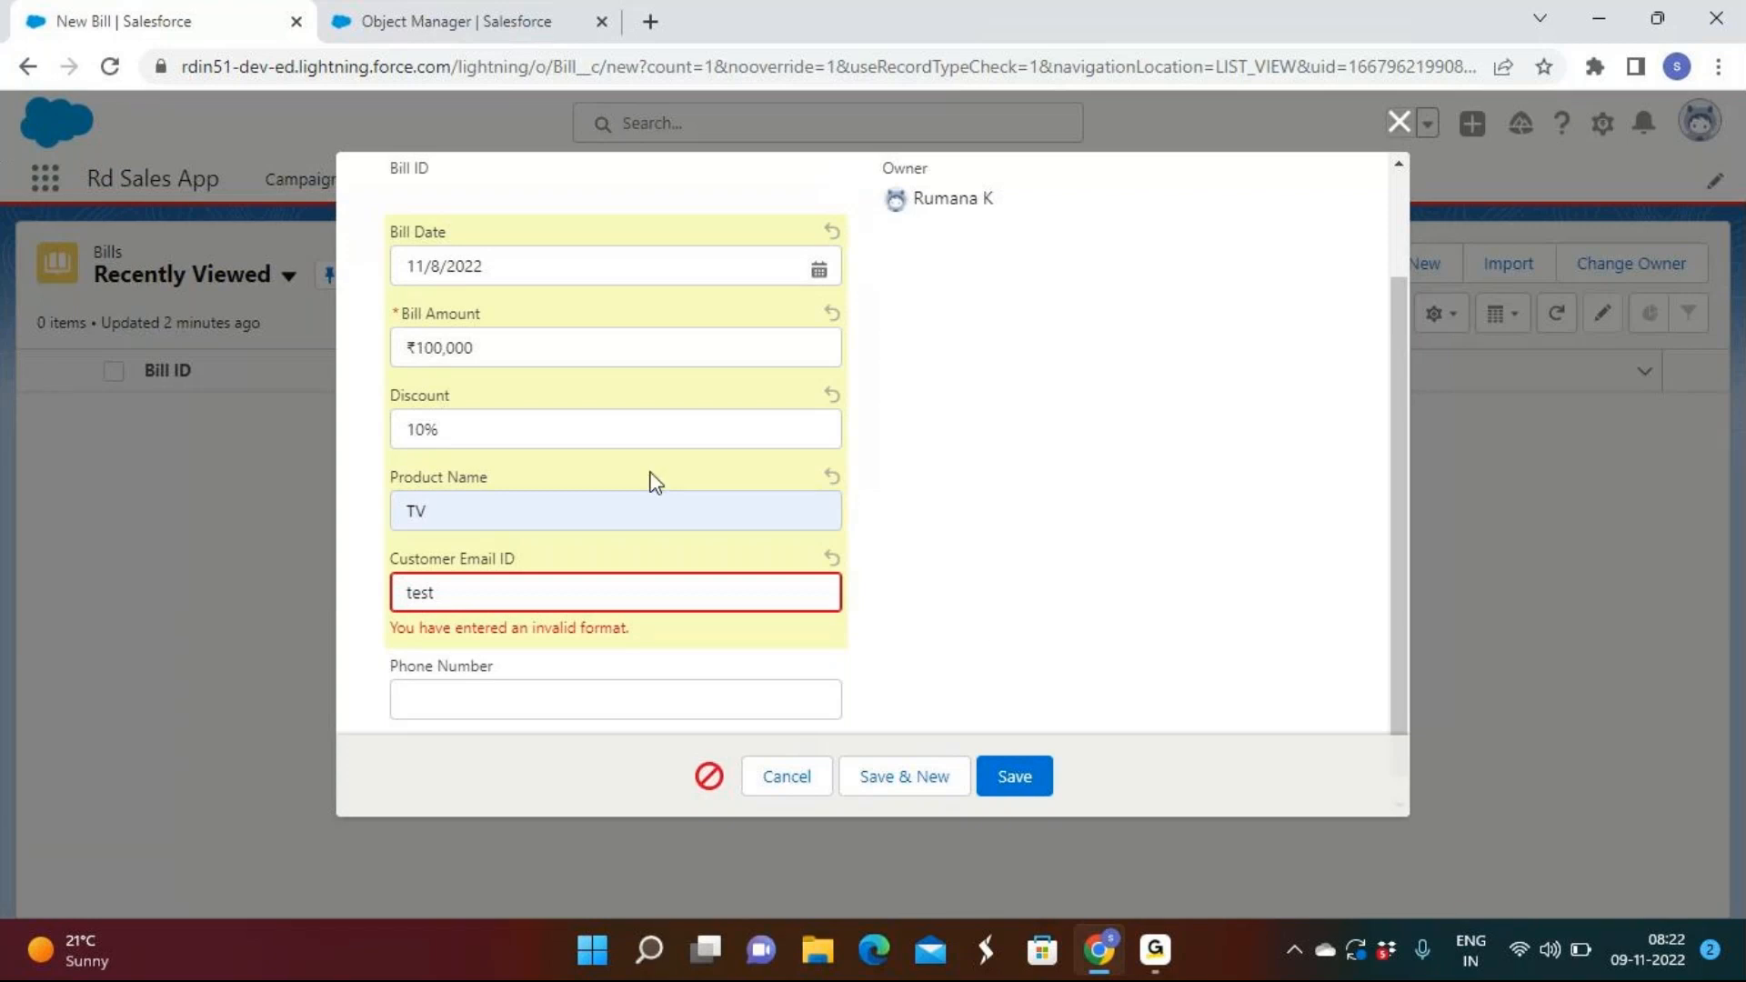
pyautogui.scroll(2, 849, 479)
pyautogui.scroll(-1, 850, 479)
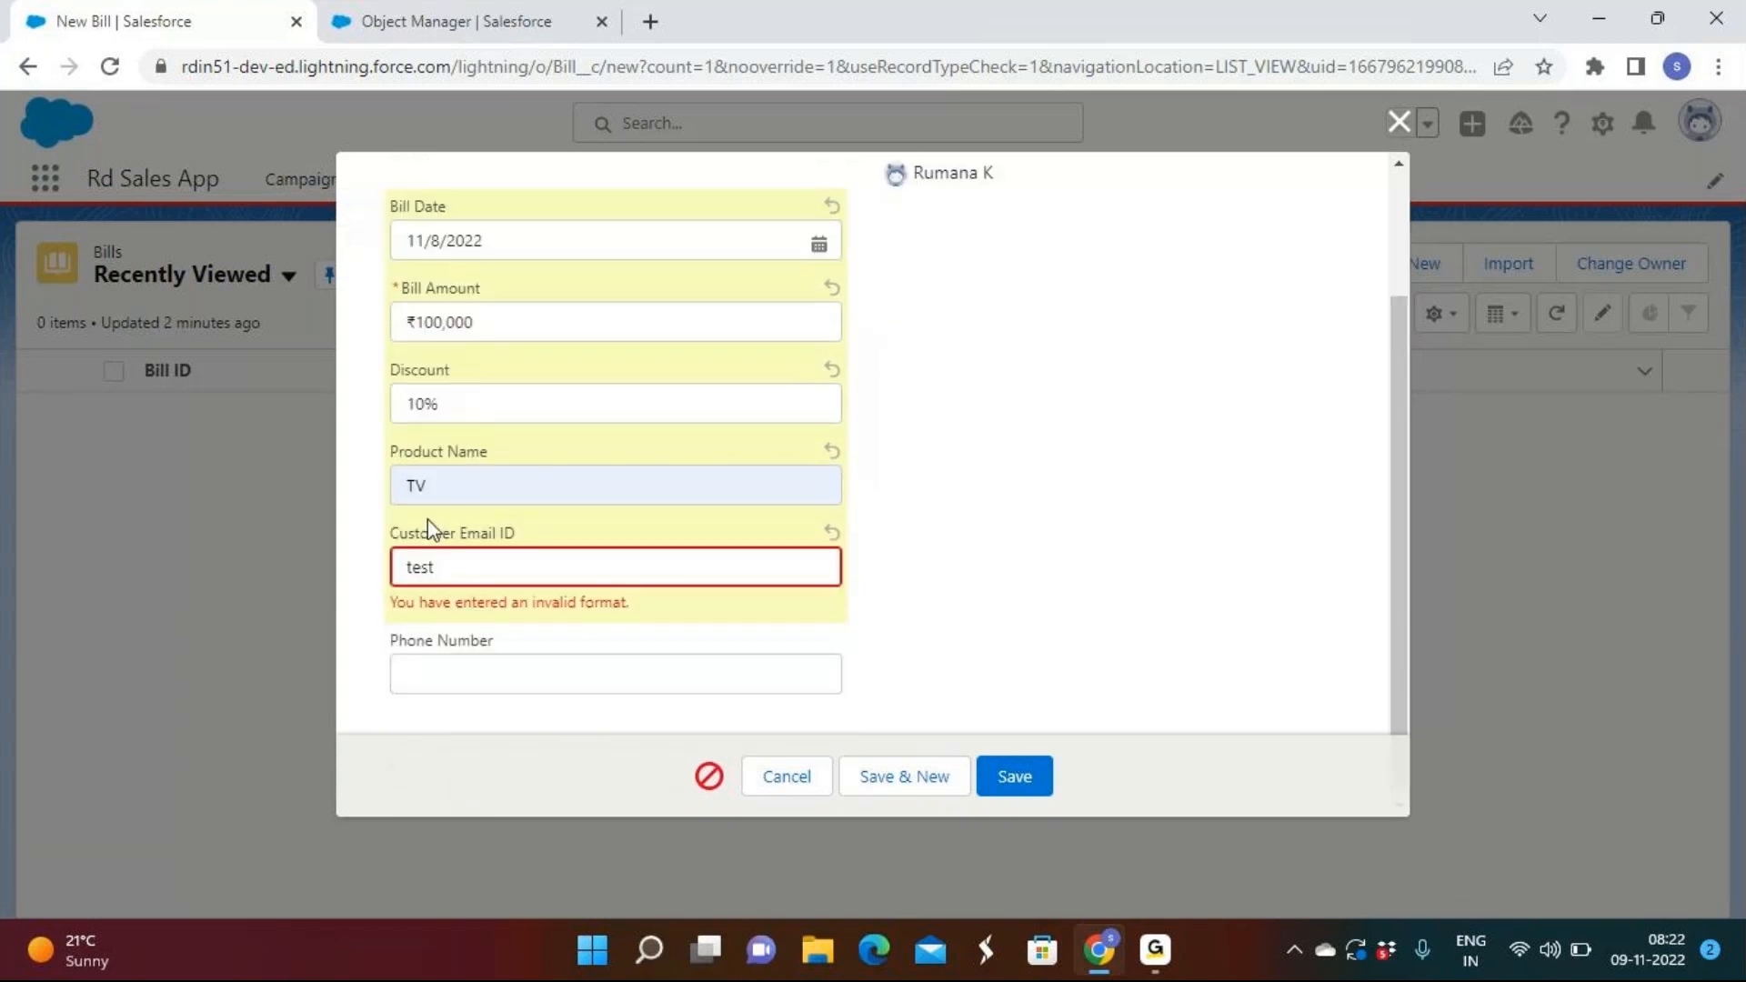
pyautogui.click(483, 584)
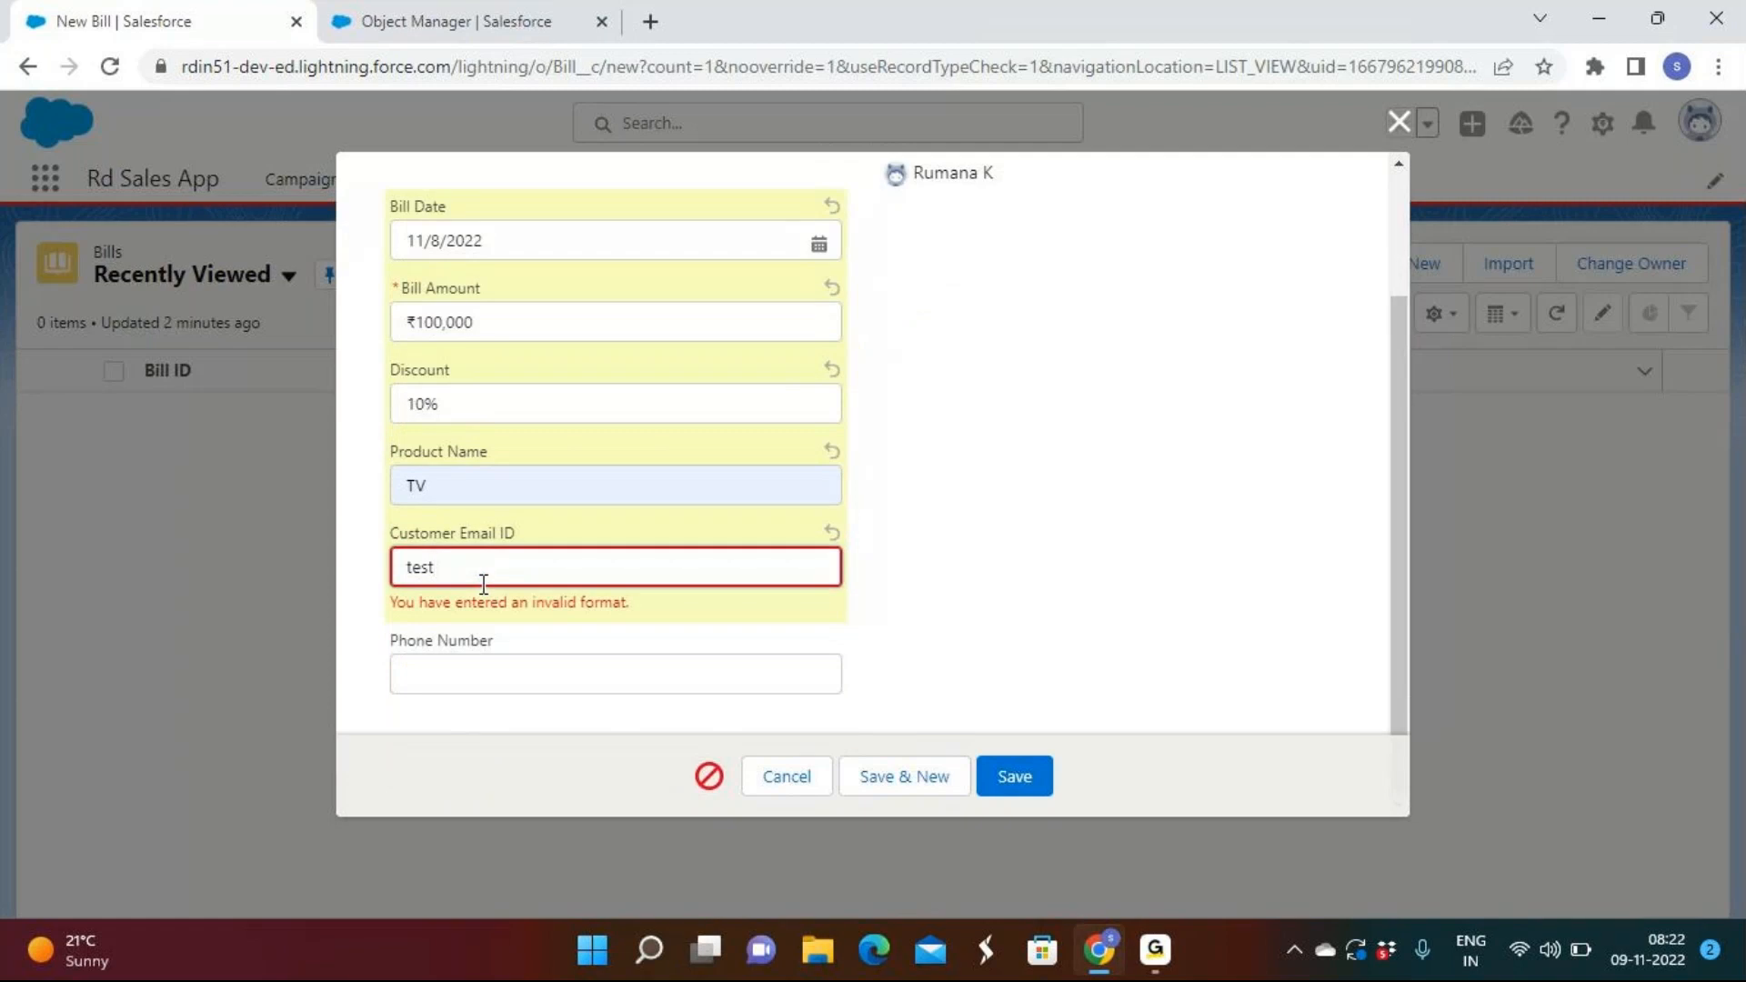
pyautogui.press('BackSpace')
pyautogui.press('BackSpace')
pyautogui.press('BackSpace')
pyautogui.press('BackSpace')
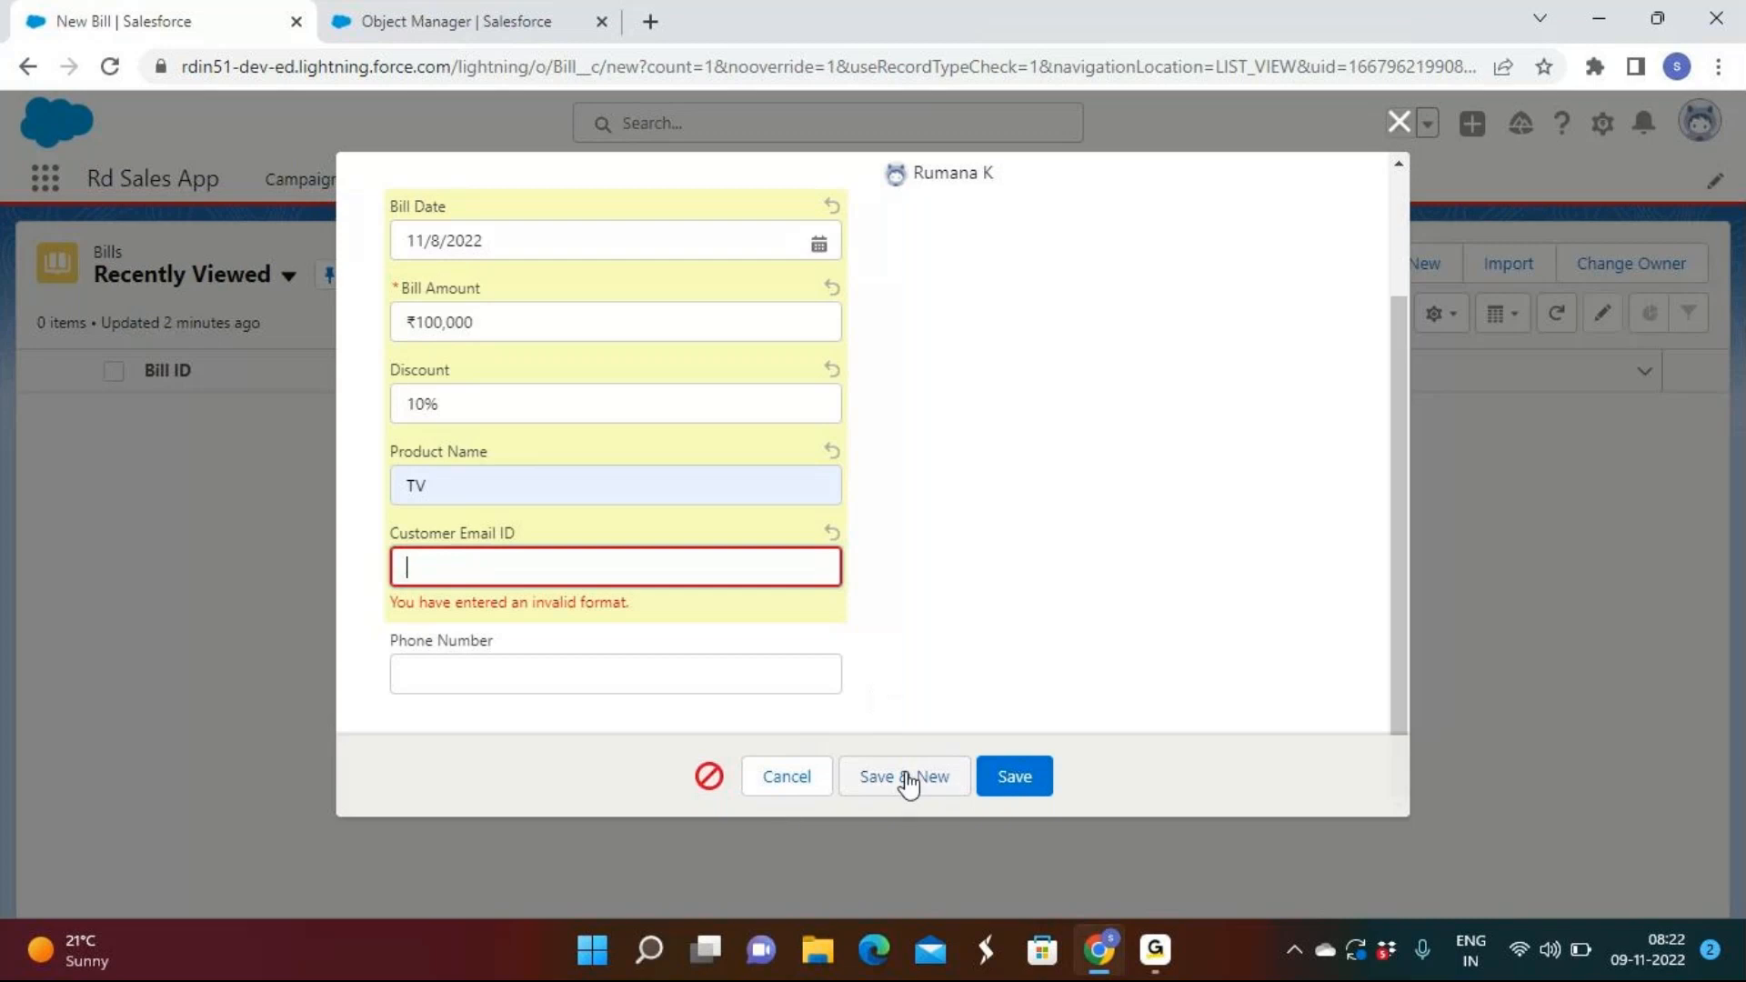
pyautogui.click(804, 789)
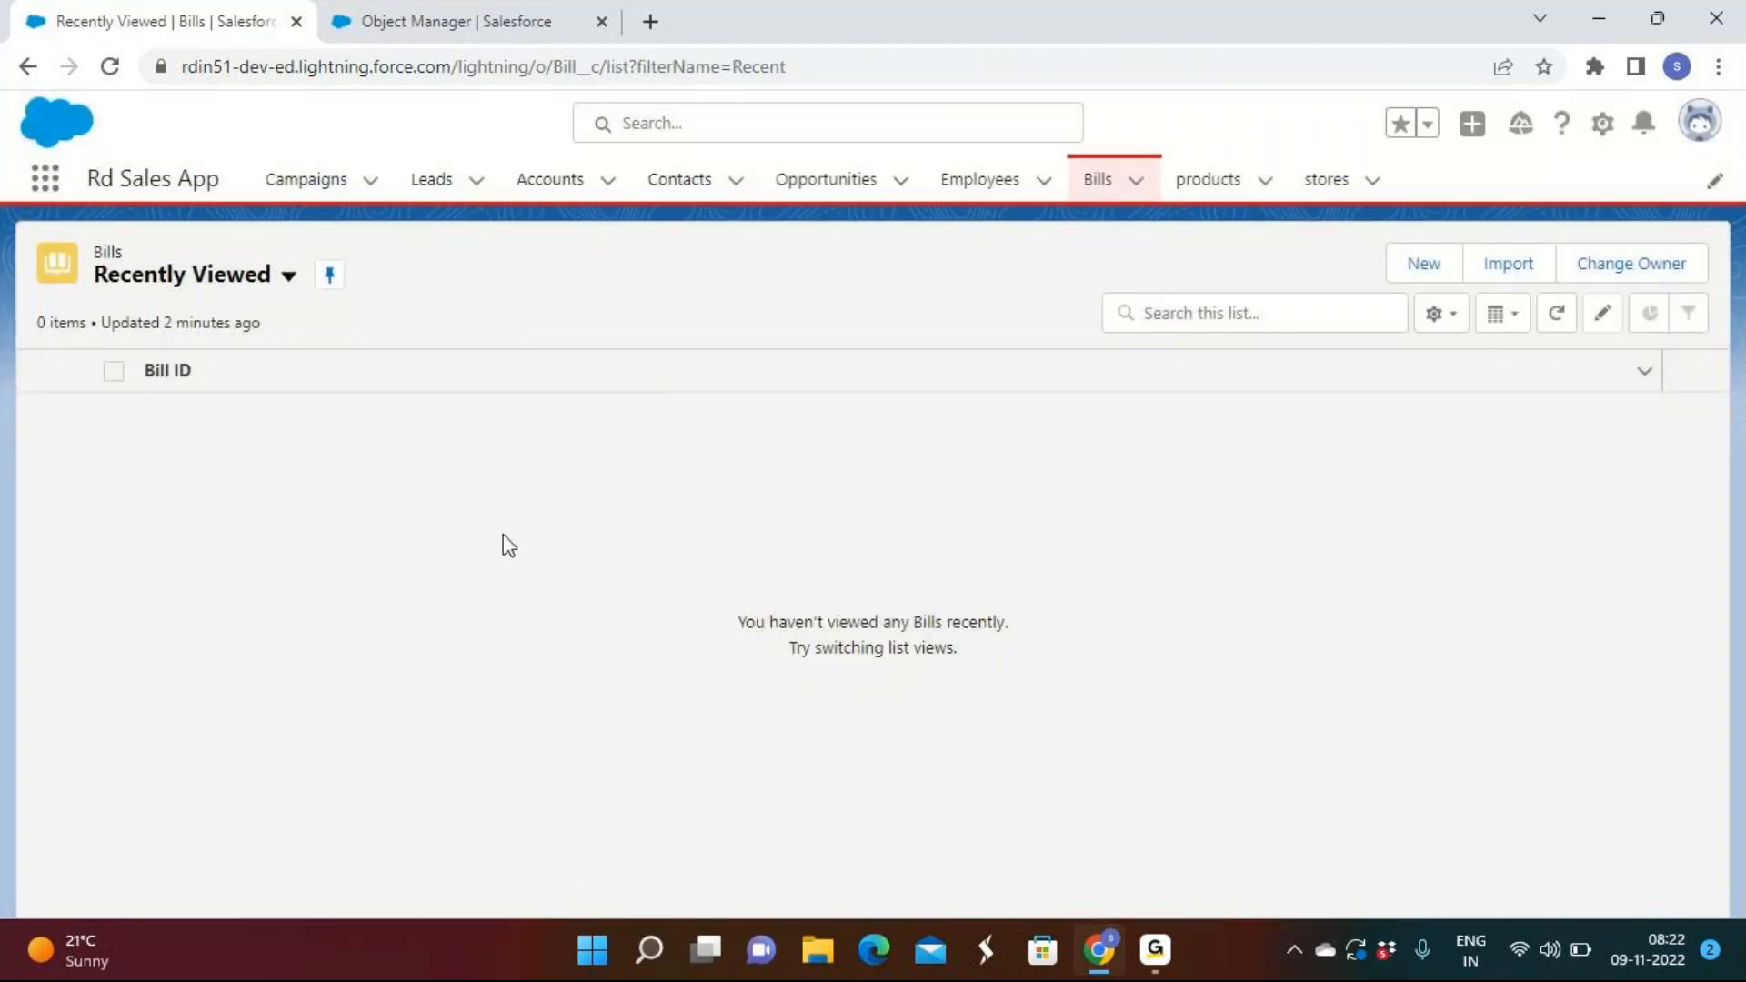
pyautogui.click(1424, 266)
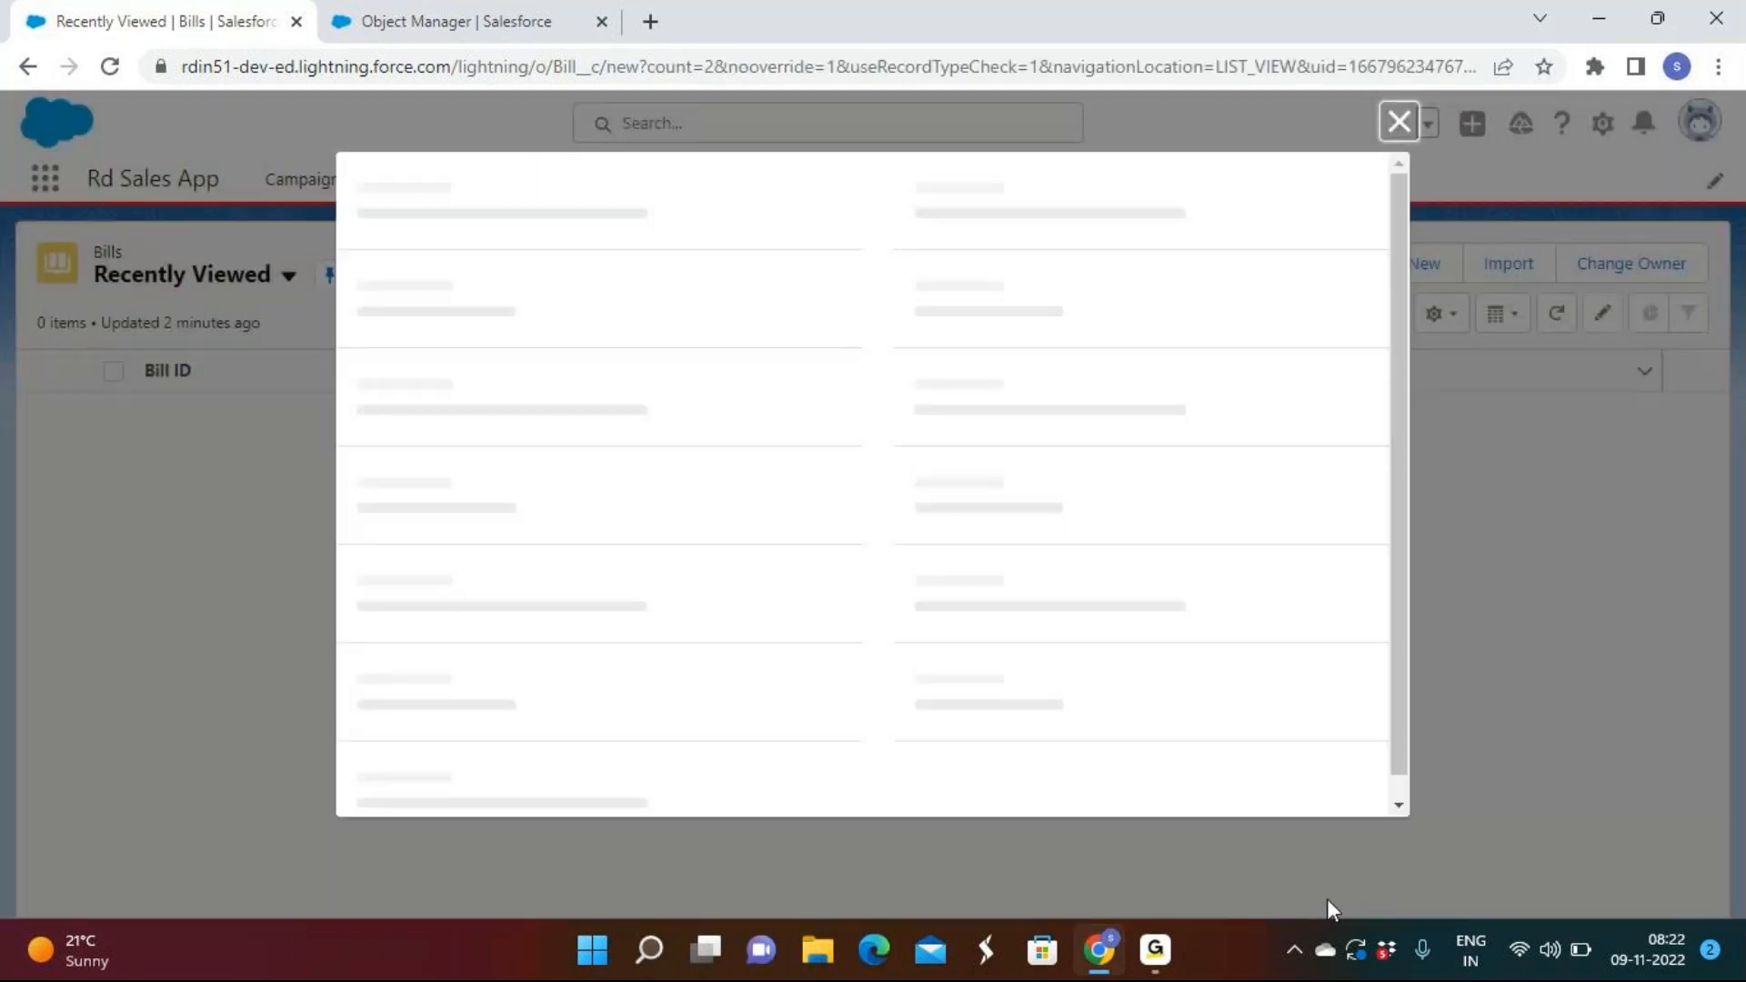
pyautogui.moveTo(1171, 955)
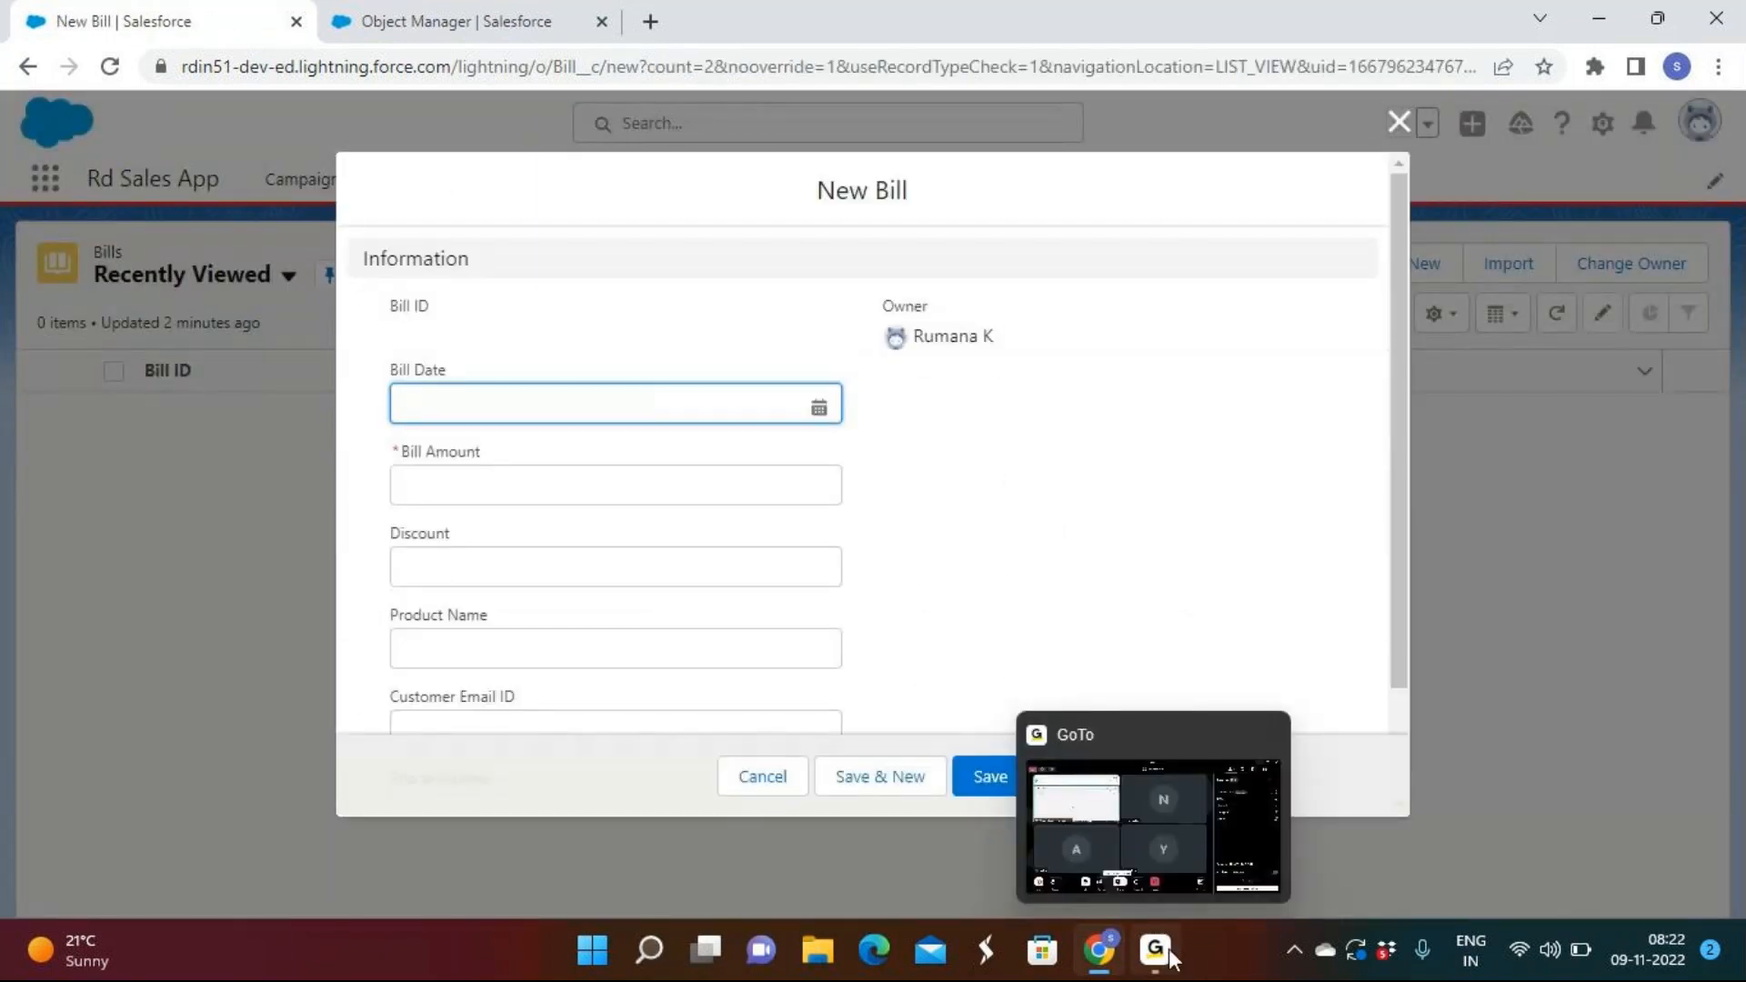
pyautogui.click(1171, 957)
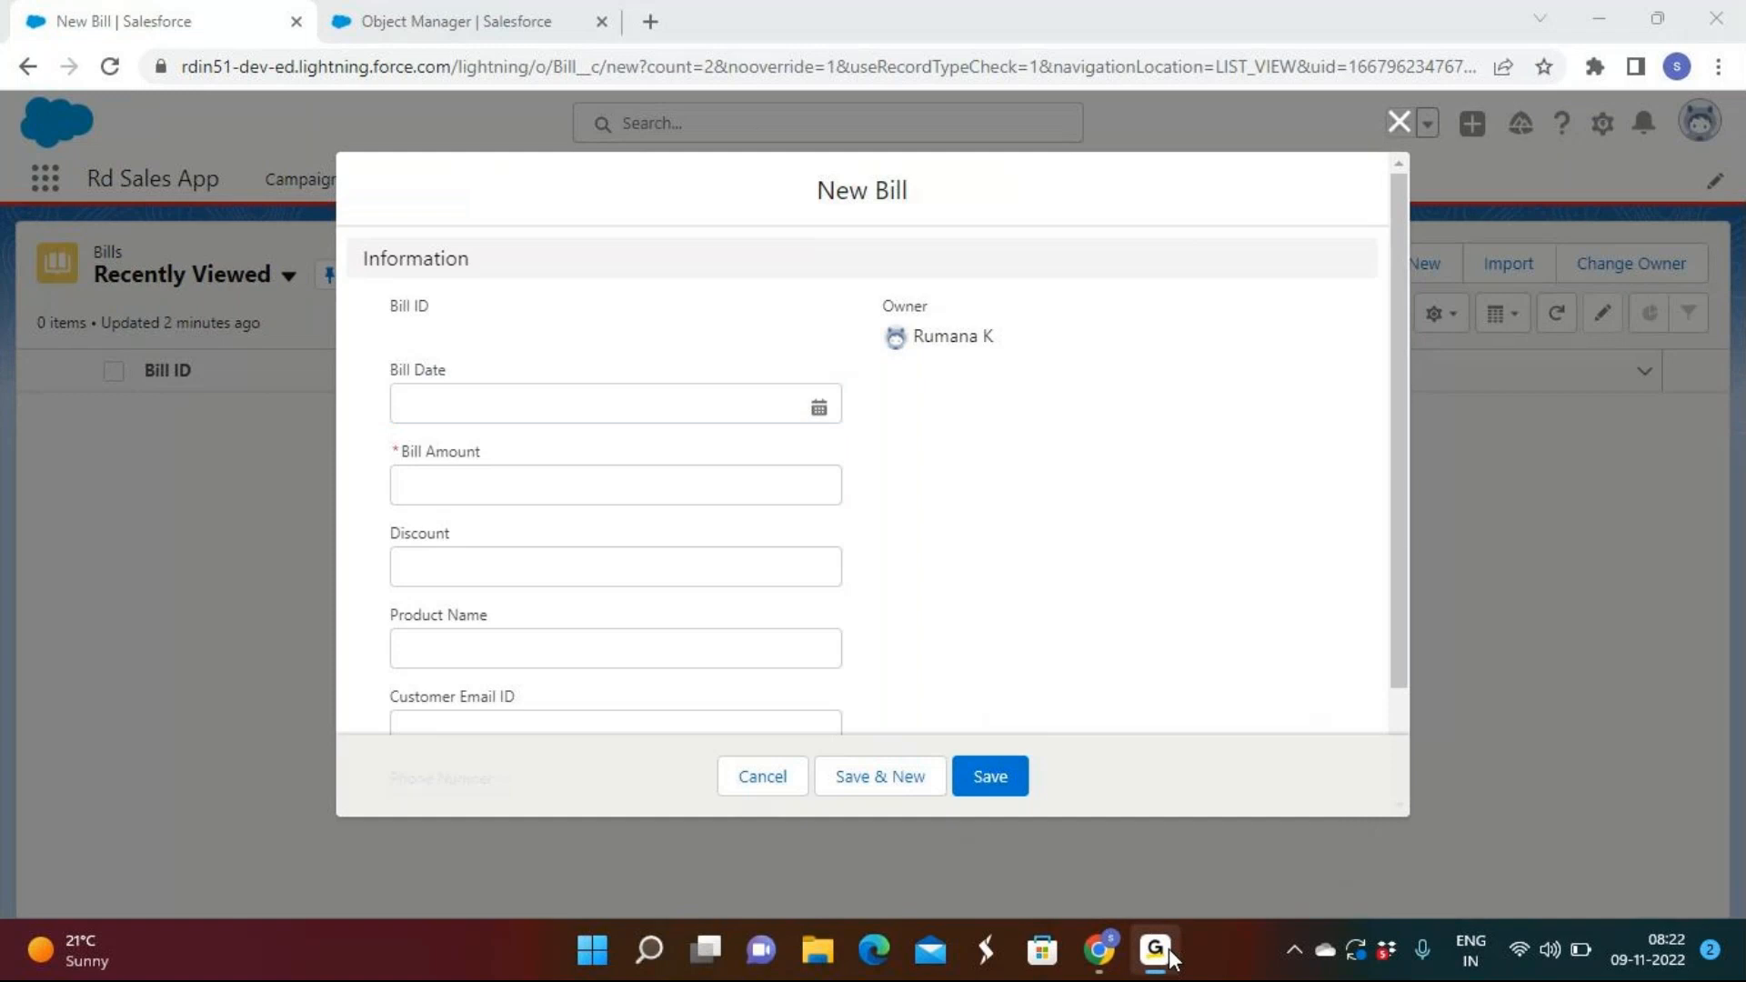
pyautogui.click(1374, 675)
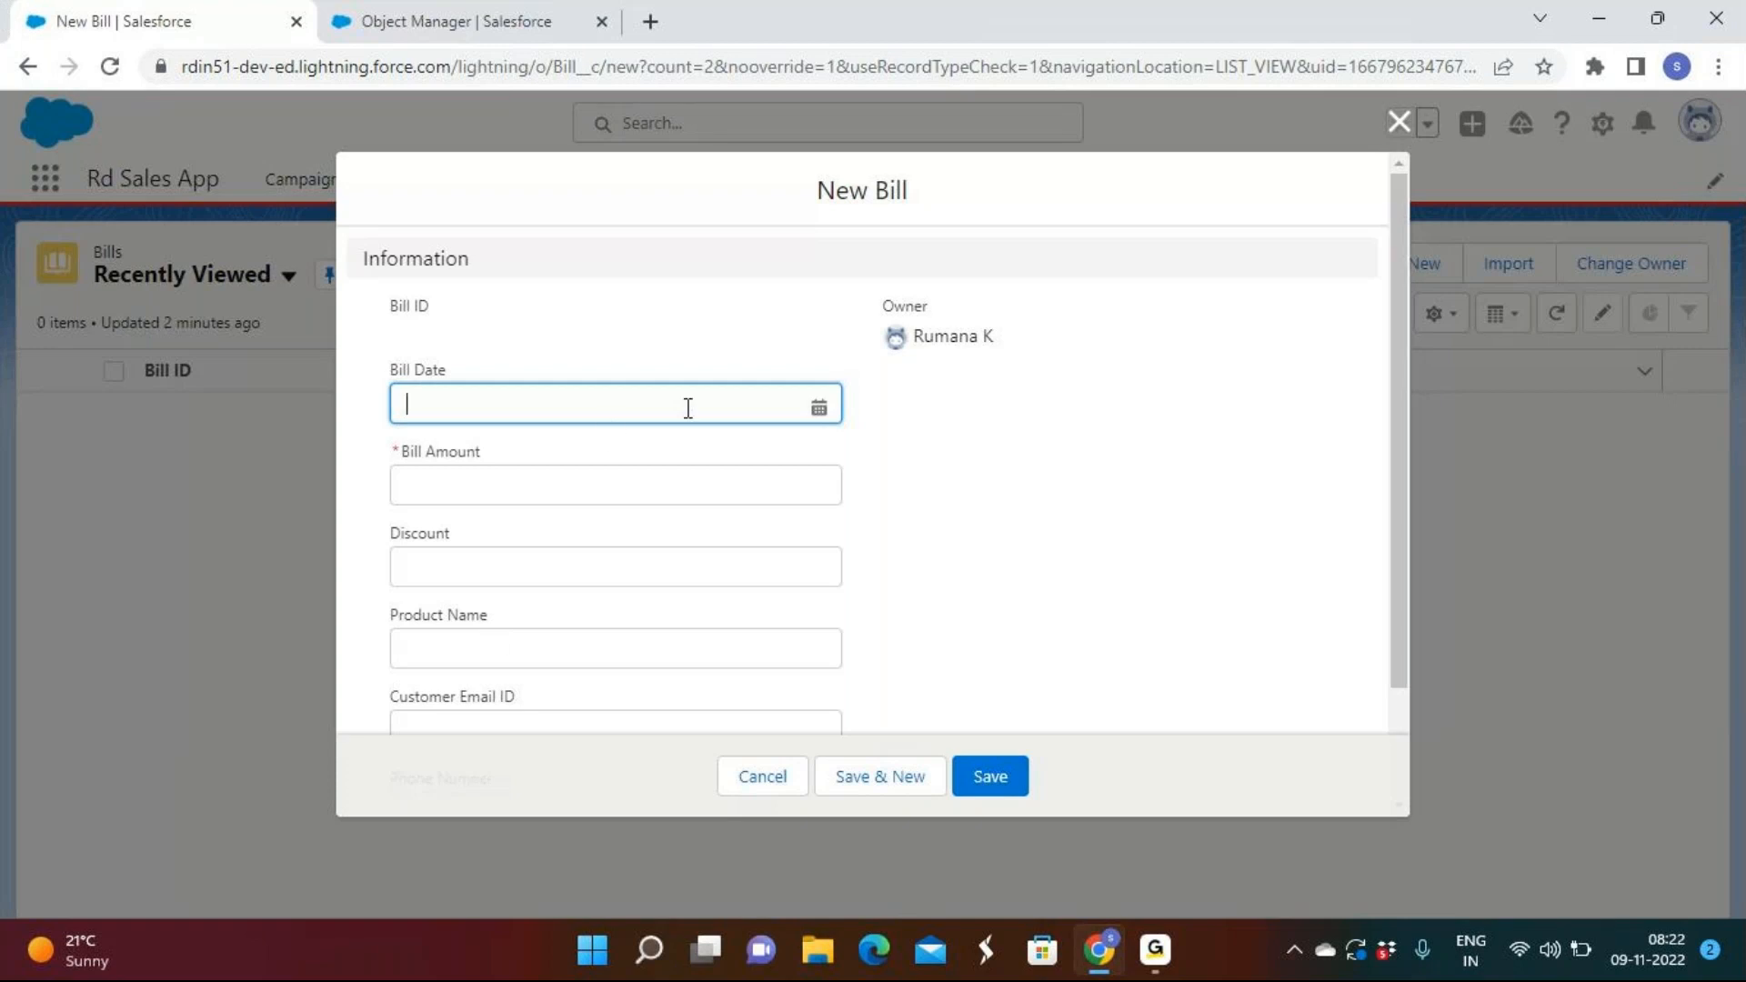
pyautogui.click(1402, 125)
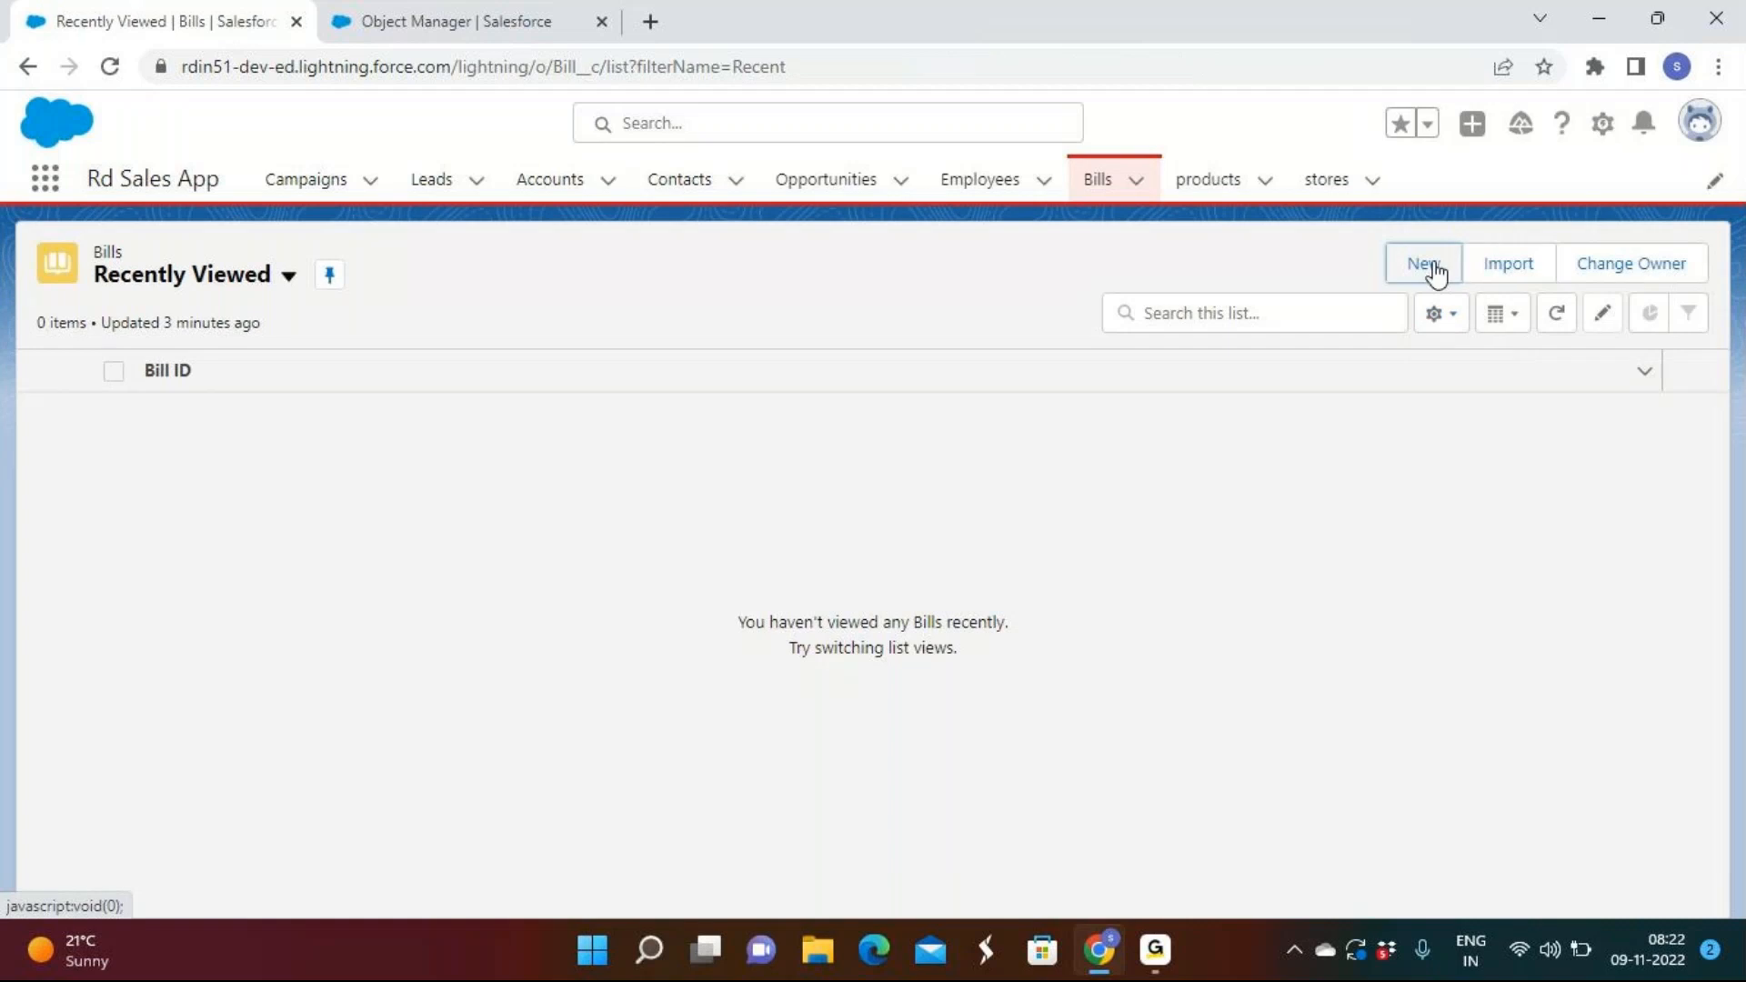
pyautogui.click(1435, 273)
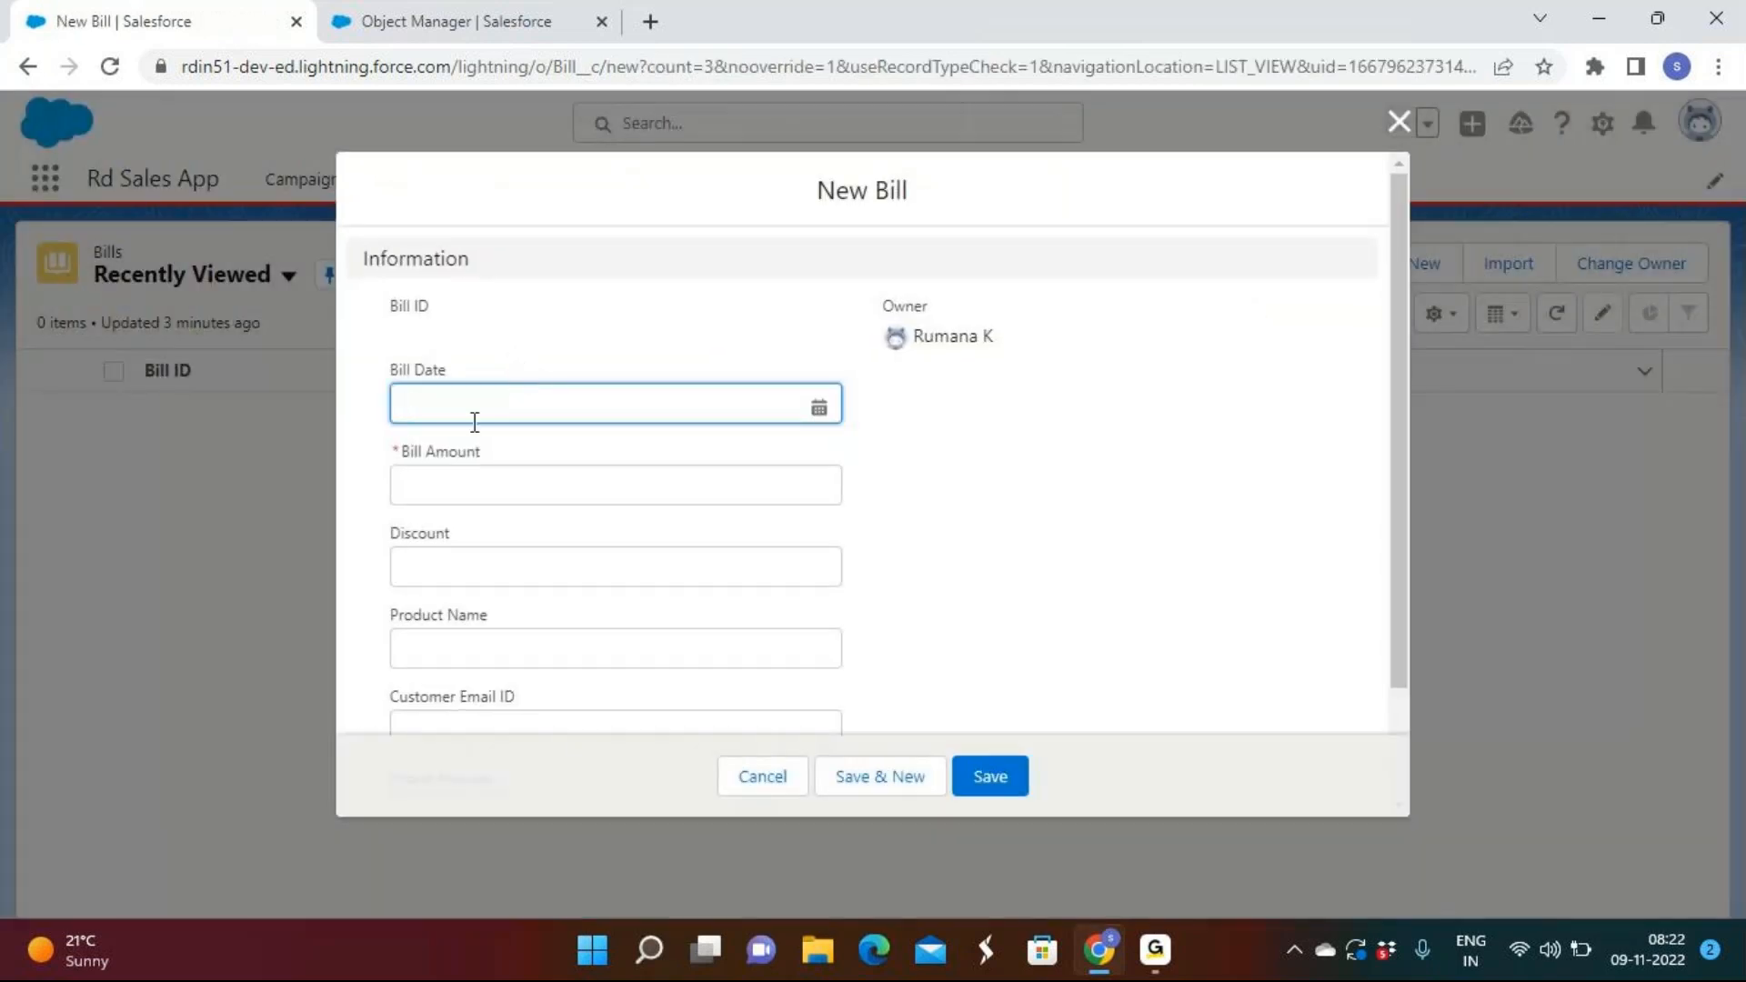
# Enter date 11/8/2022, amount 100000, discount 7 and product TV, then save the bill.
pyautogui.click(475, 422)
pyautogui.click(600, 605)
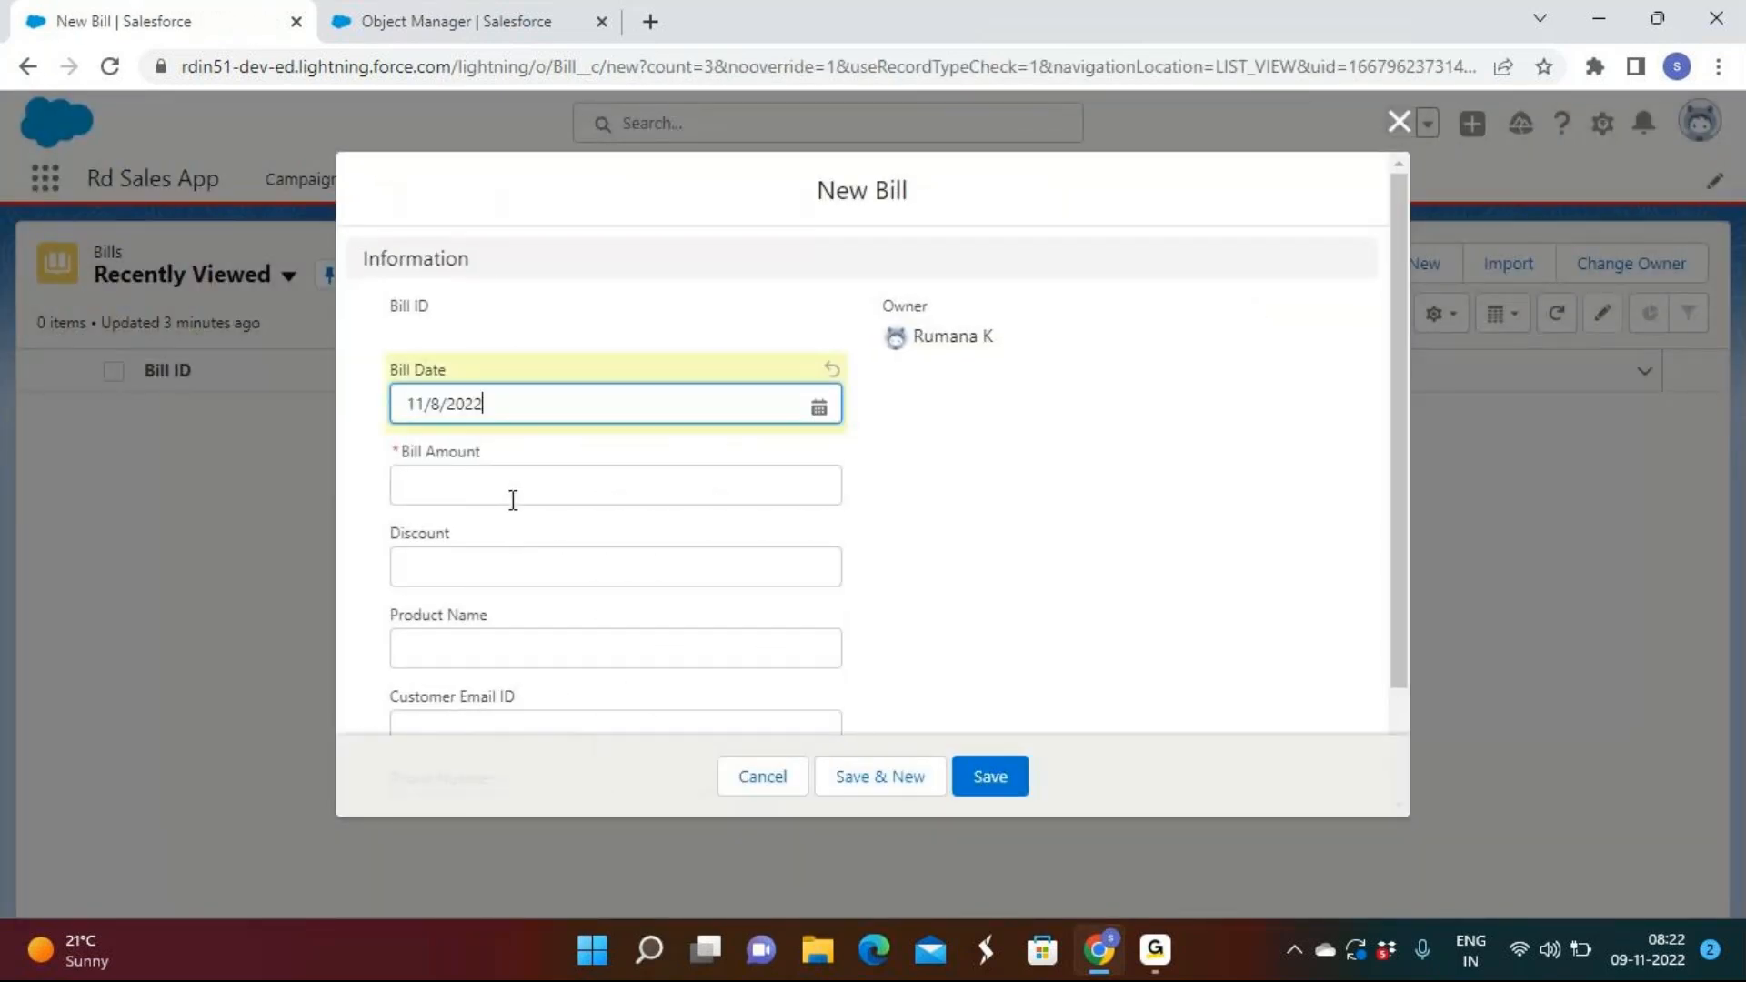
pyautogui.click(514, 482)
pyautogui.write('100000')
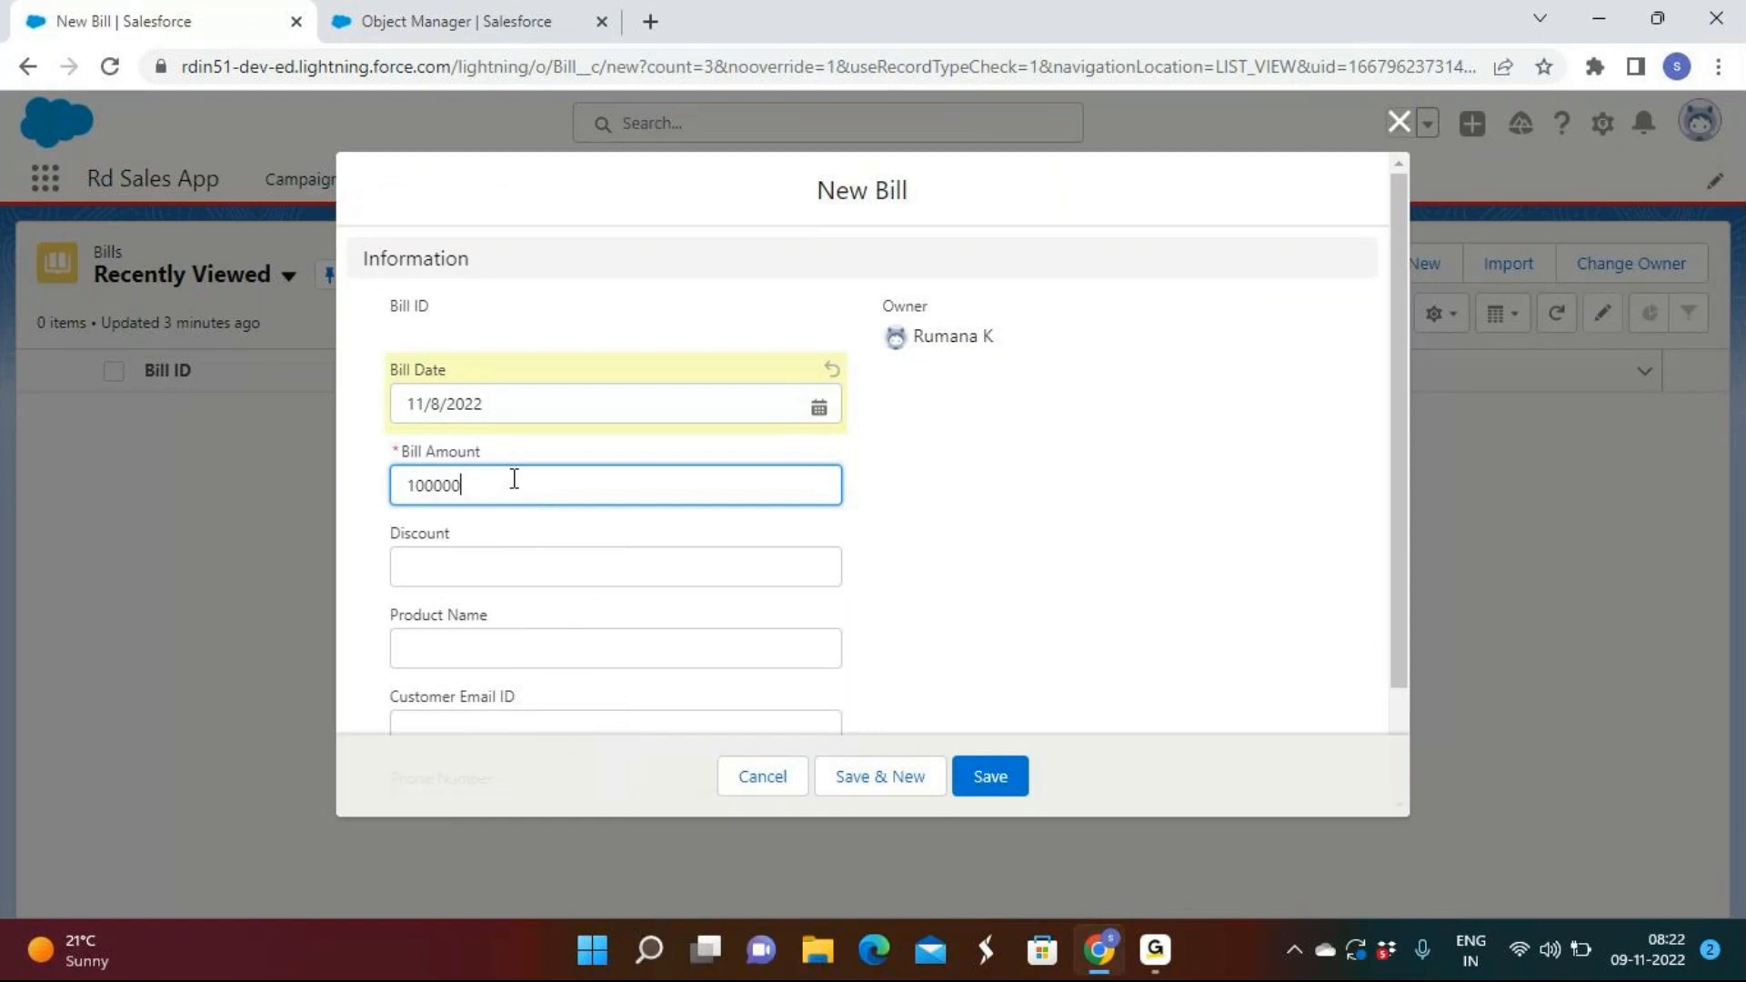
pyautogui.click(452, 573)
pyautogui.write('7')
pyautogui.click(436, 646)
pyautogui.click(558, 706)
pyautogui.scroll(-1, 564, 710)
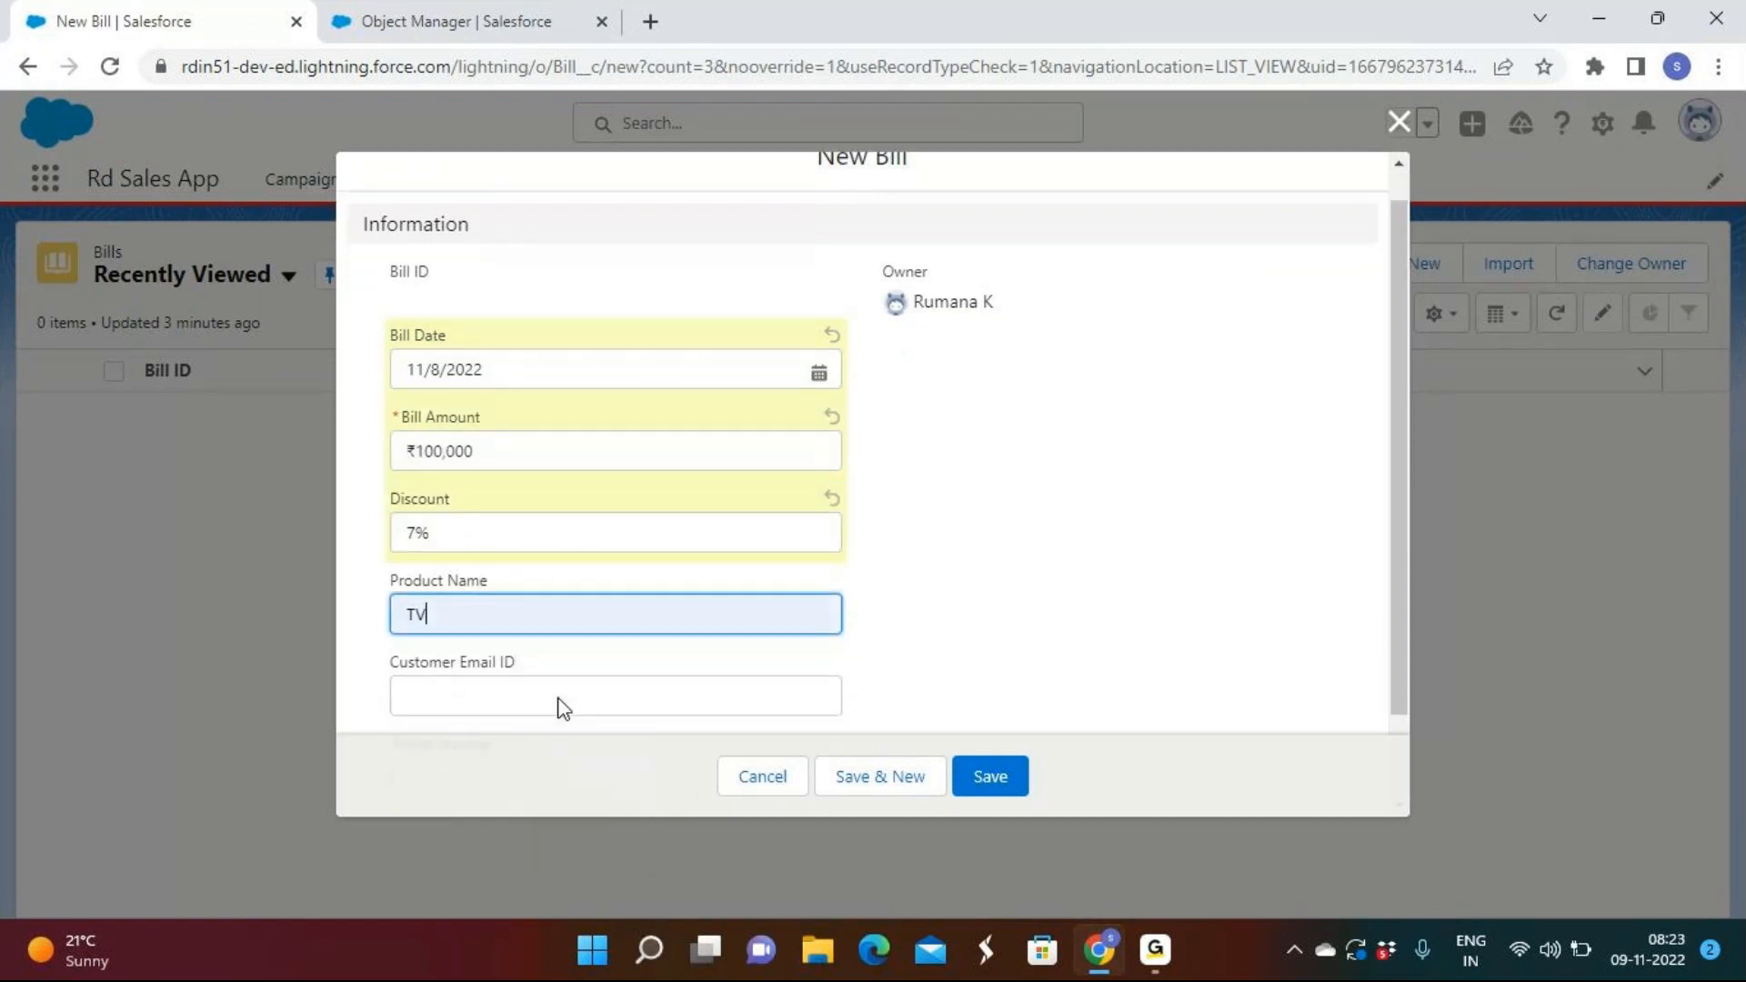
pyautogui.scroll(-1, 558, 707)
pyautogui.click(487, 592)
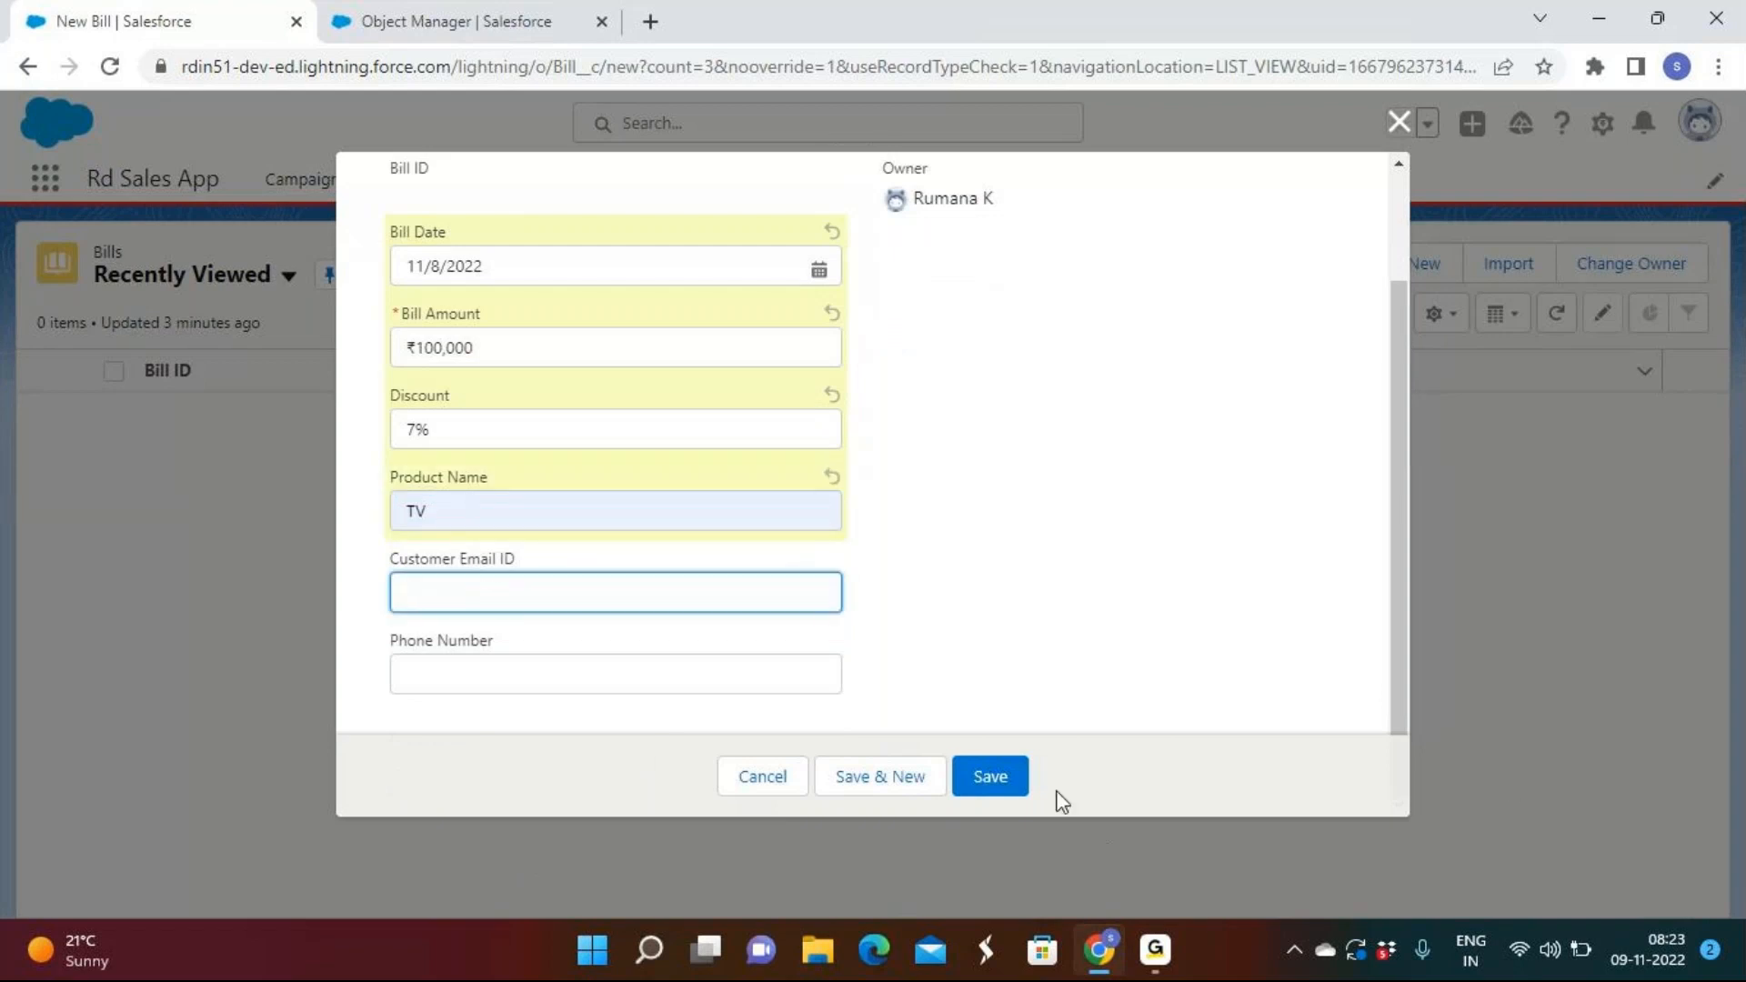
pyautogui.click(986, 777)
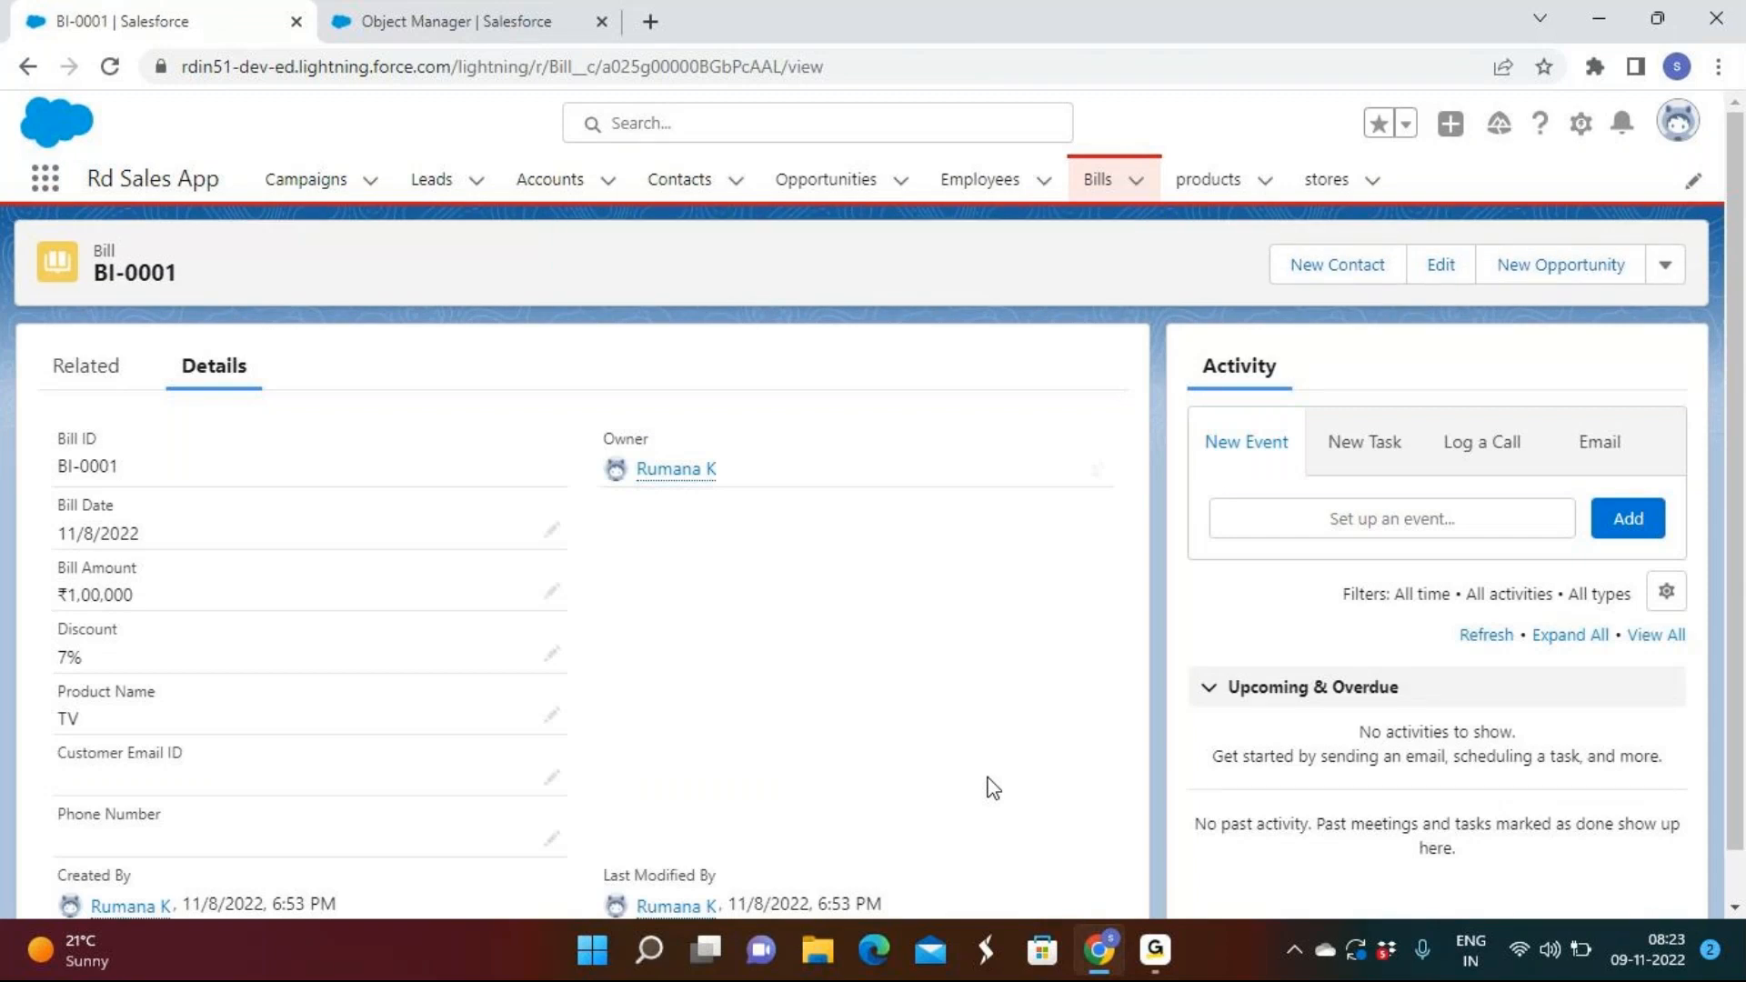
pyautogui.click(1153, 962)
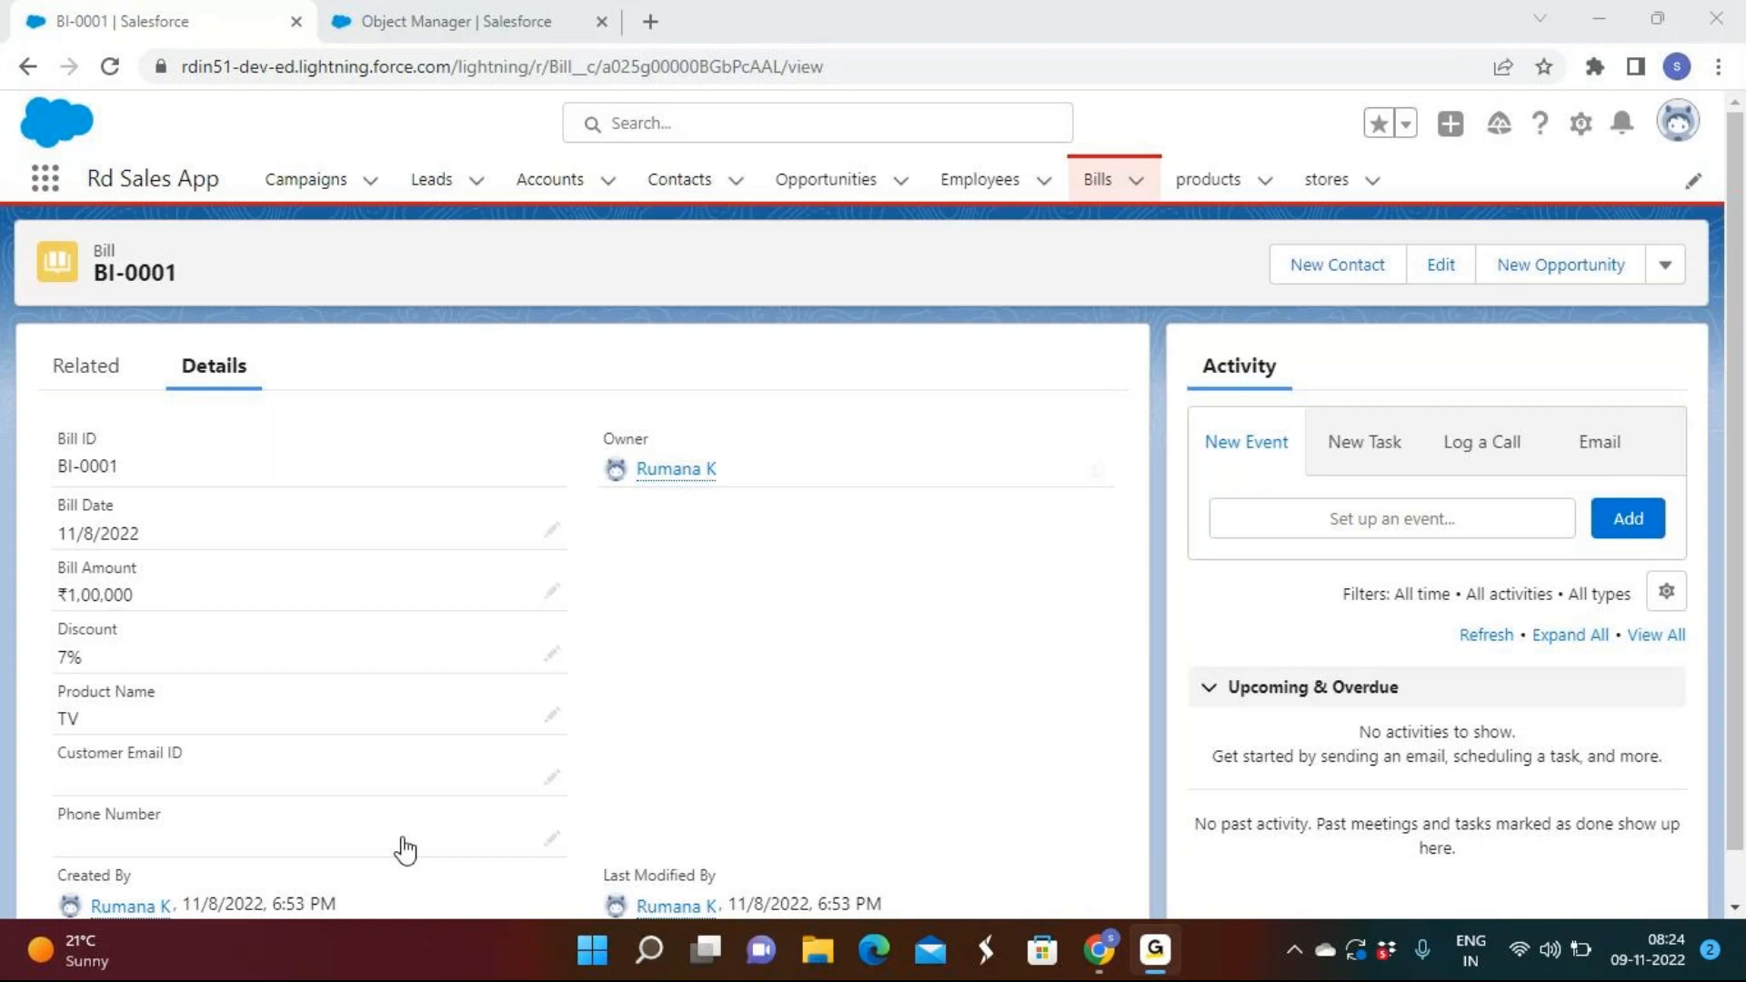
# Change BI-0001's Bill Date to 11/1/2022 and save it.
pyautogui.click(639, 458)
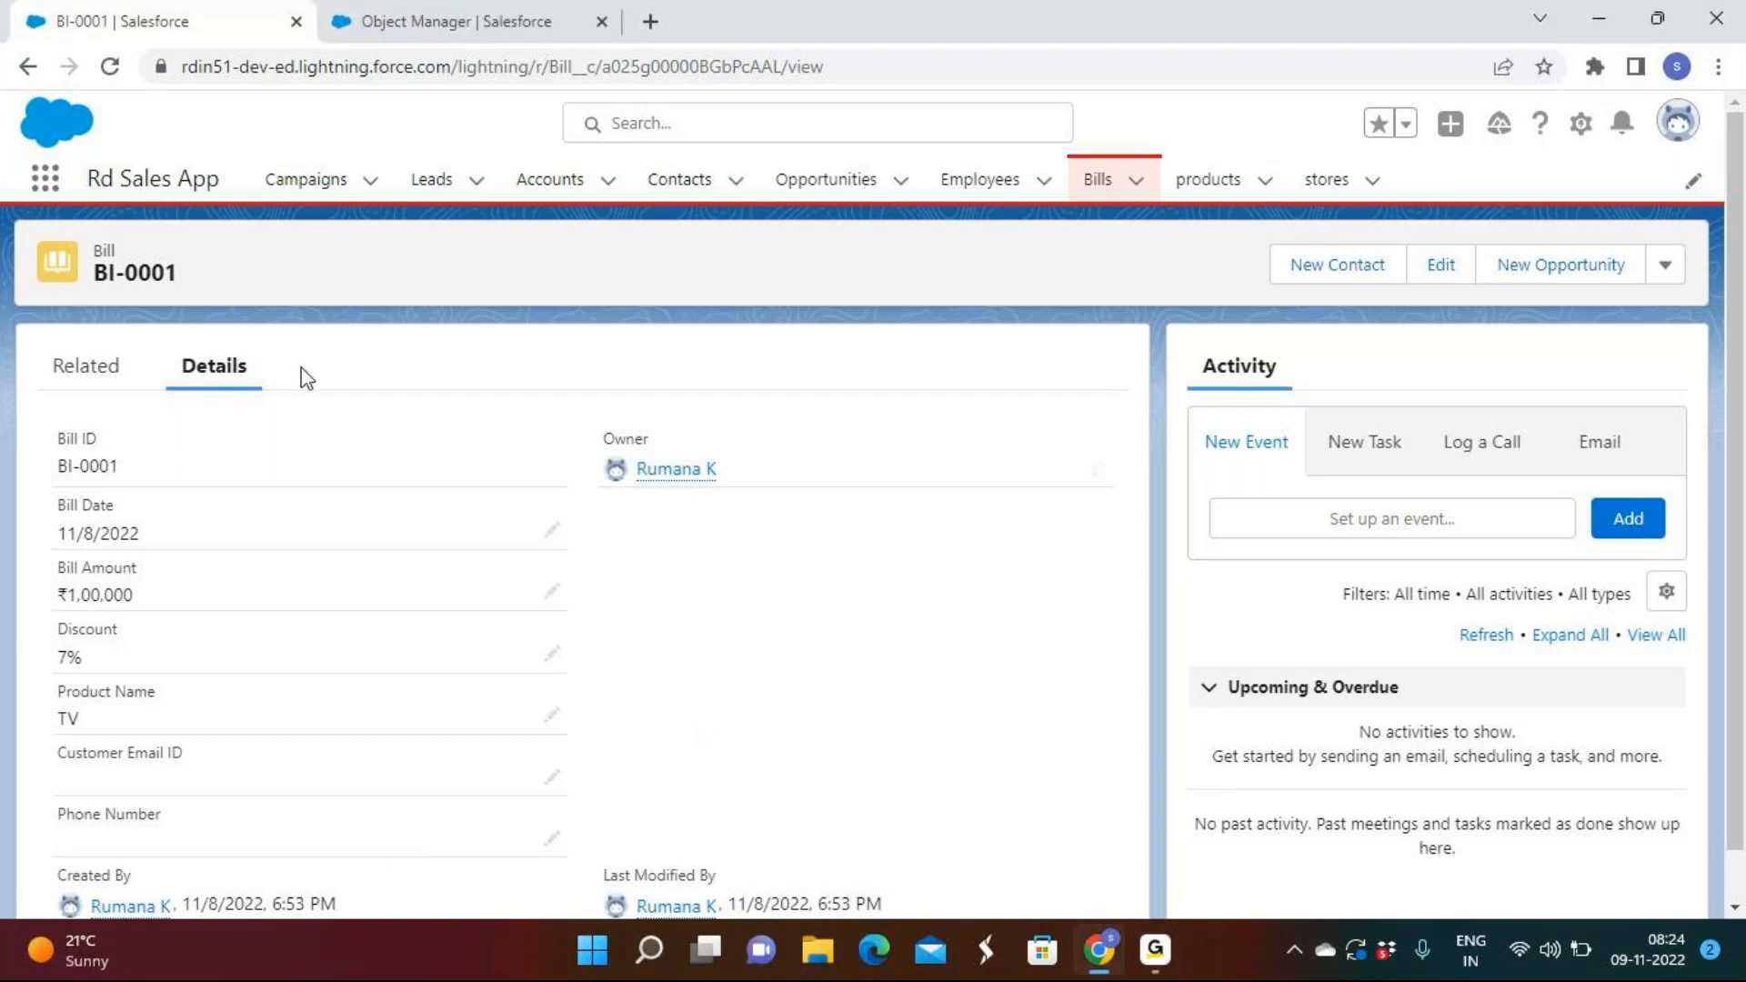
pyautogui.click(555, 535)
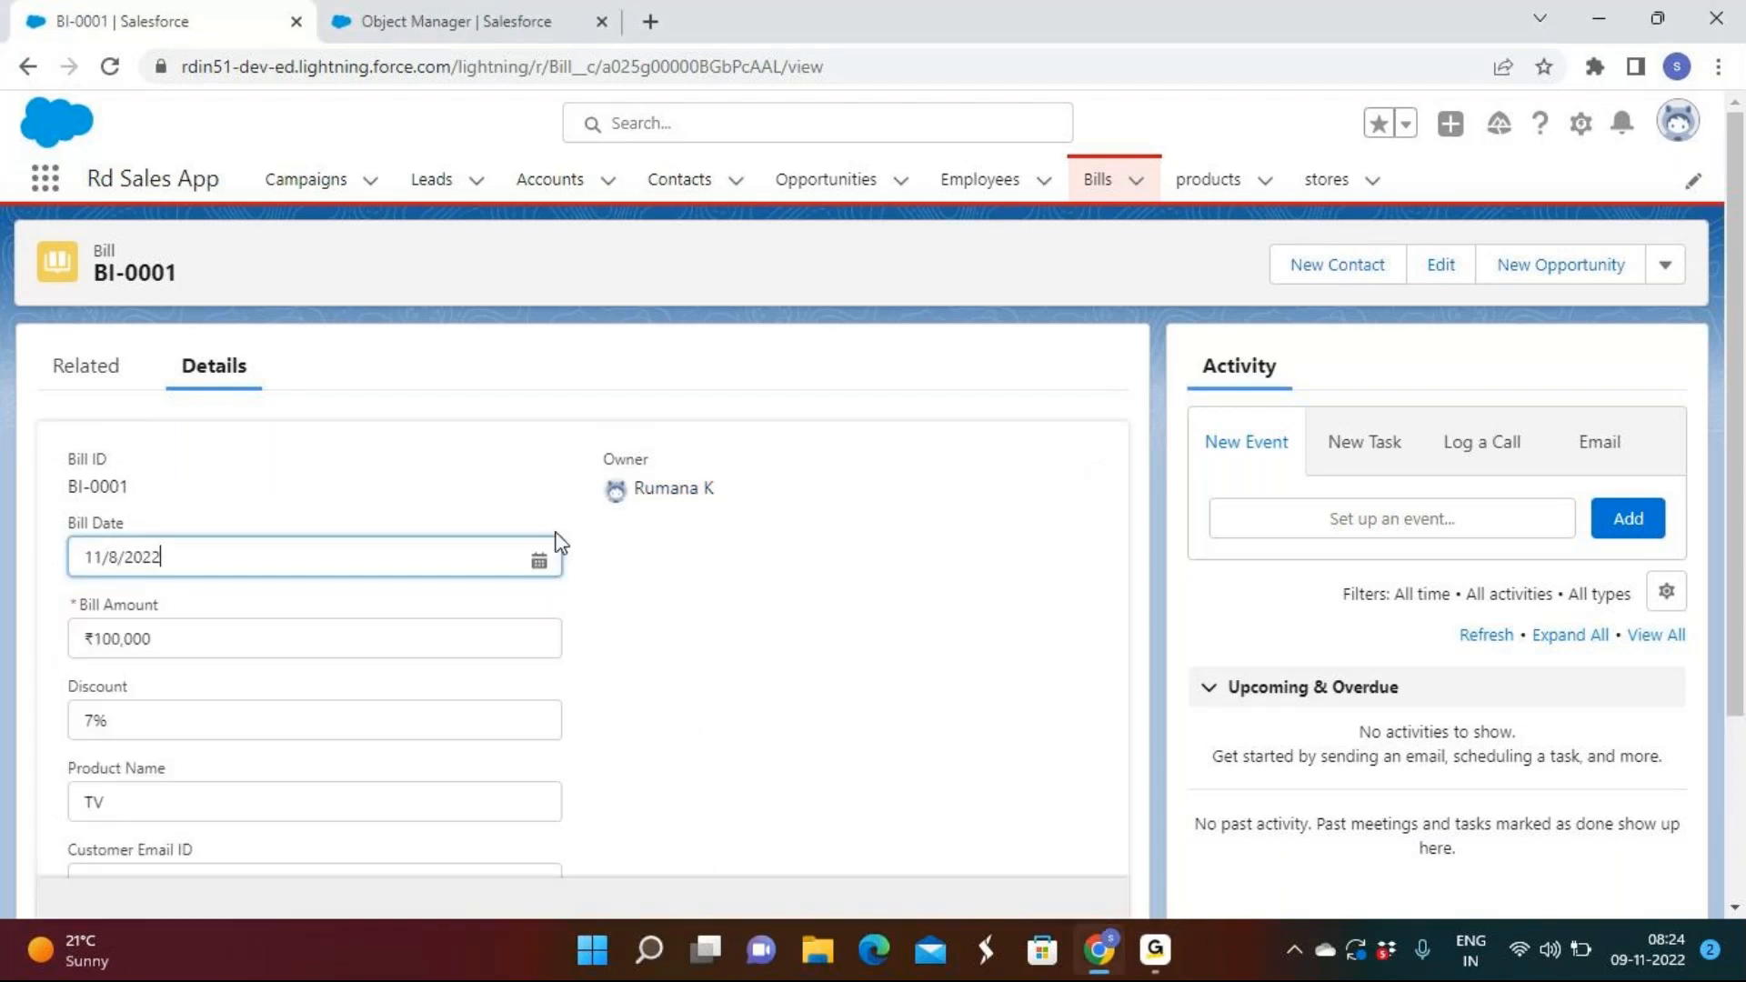
pyautogui.click(409, 543)
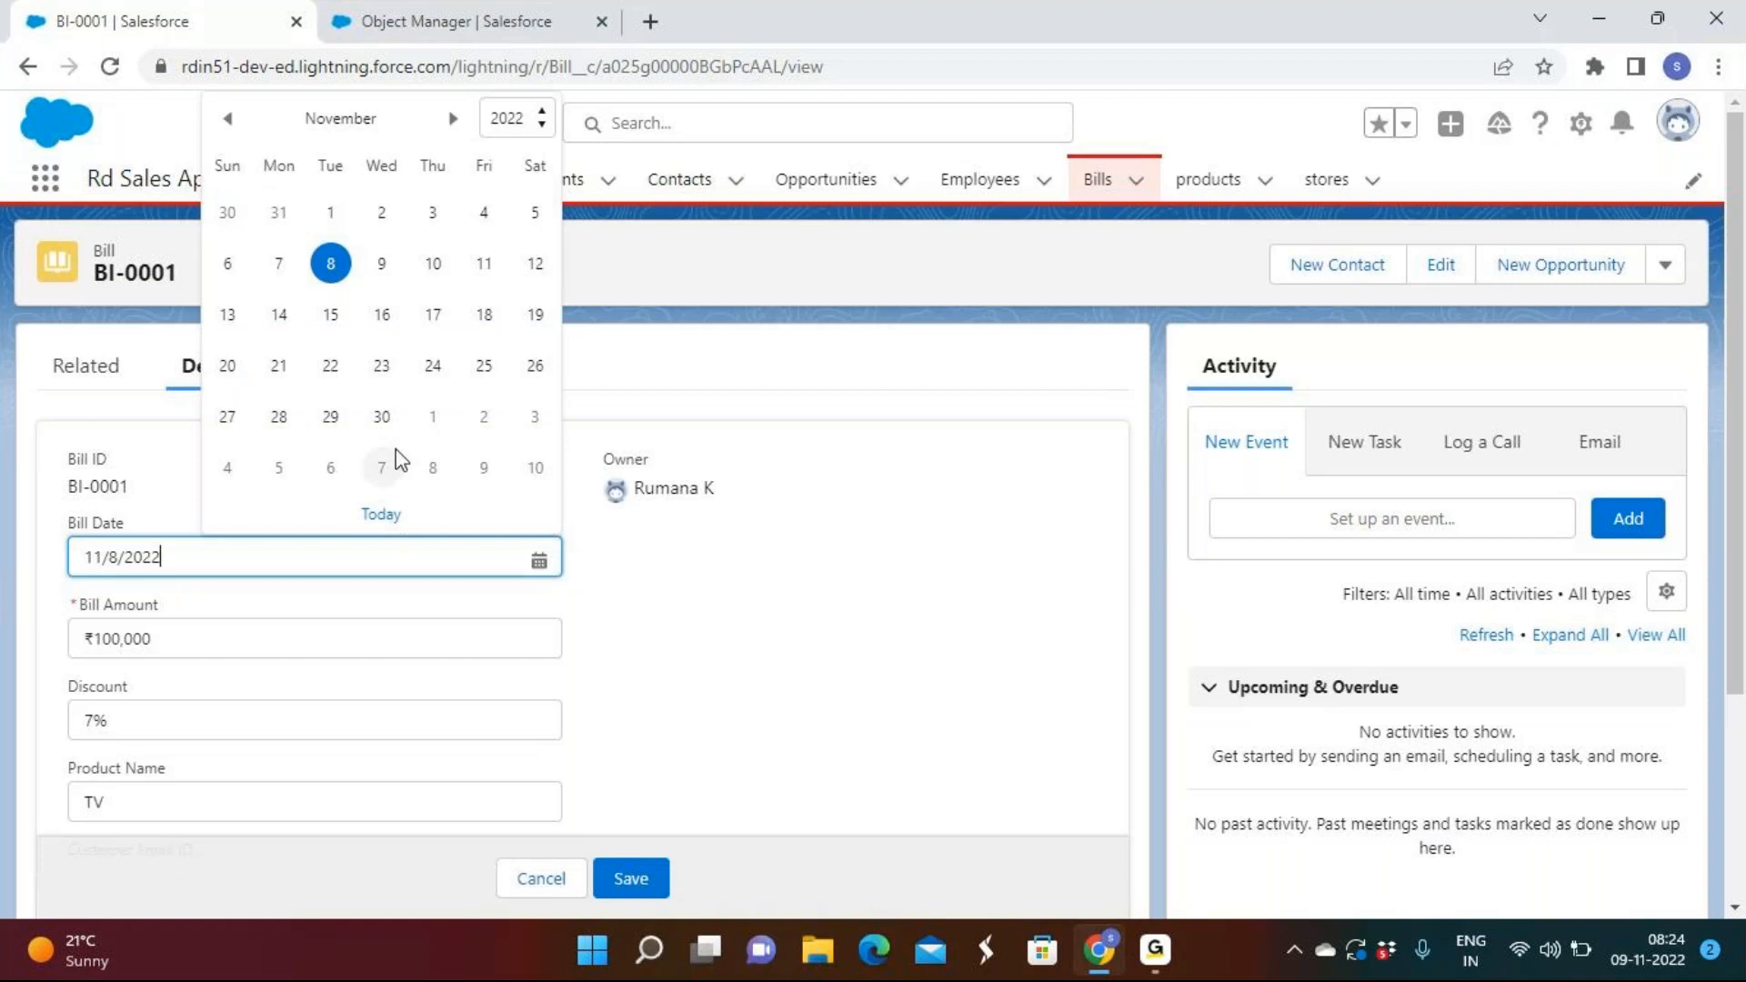
pyautogui.click(329, 215)
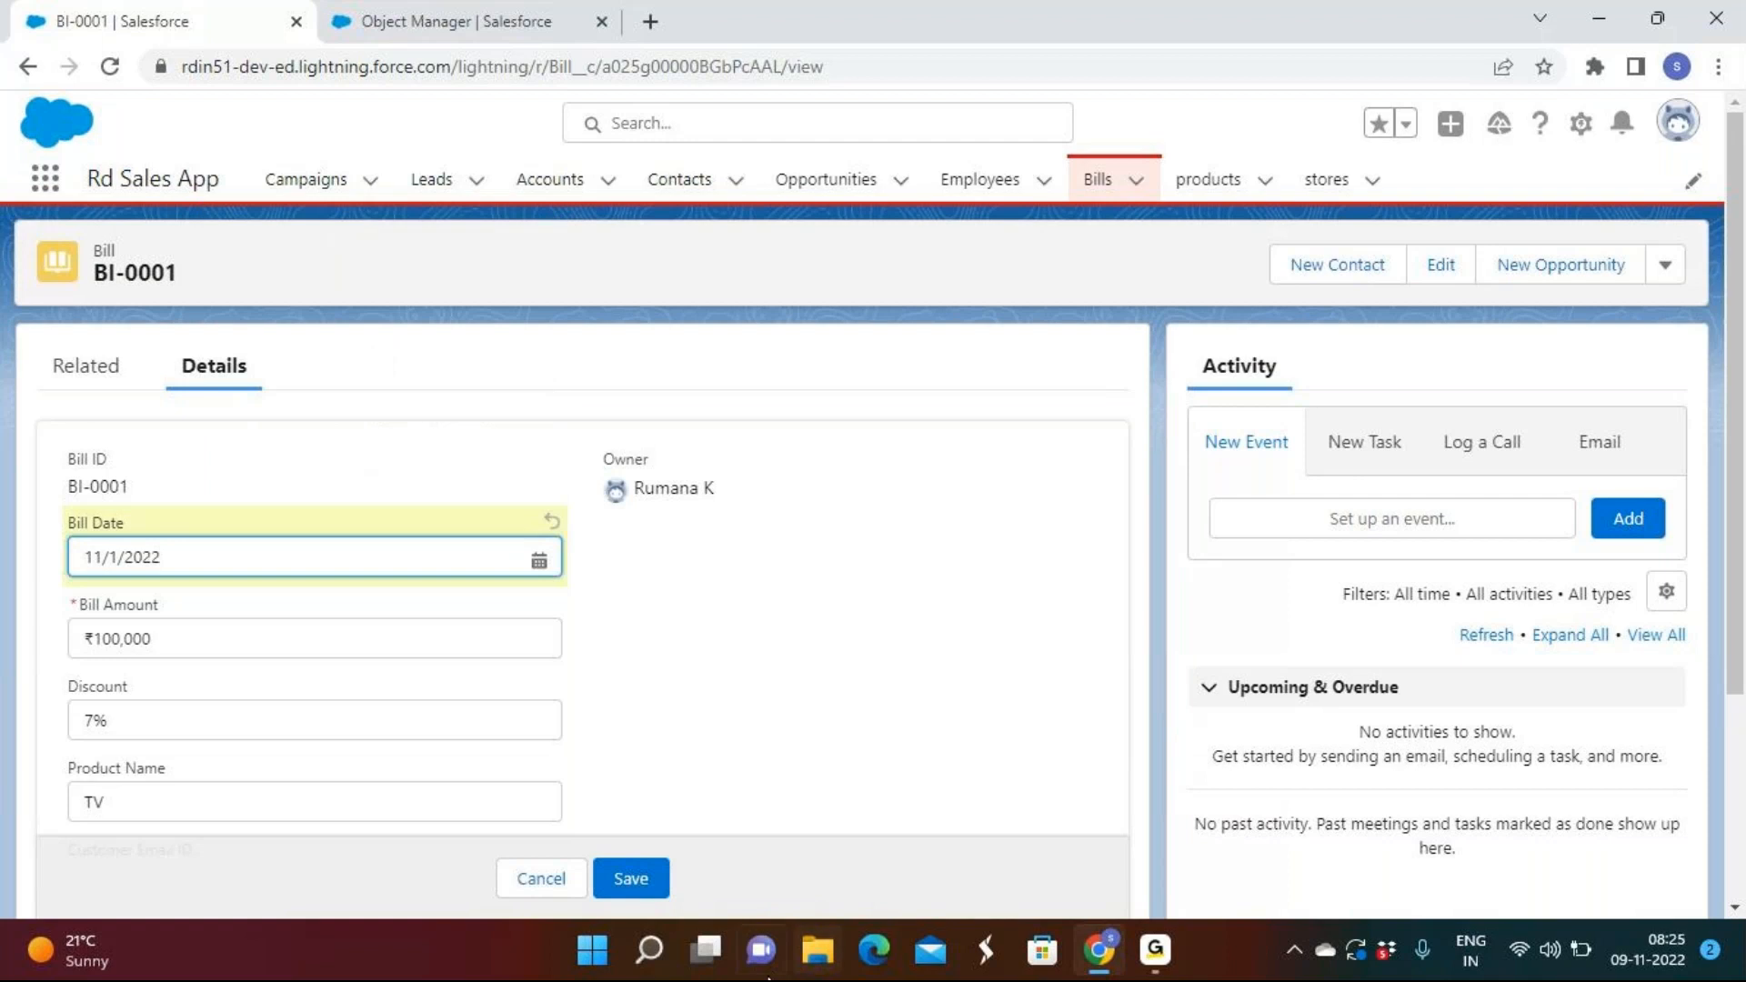
pyautogui.click(633, 882)
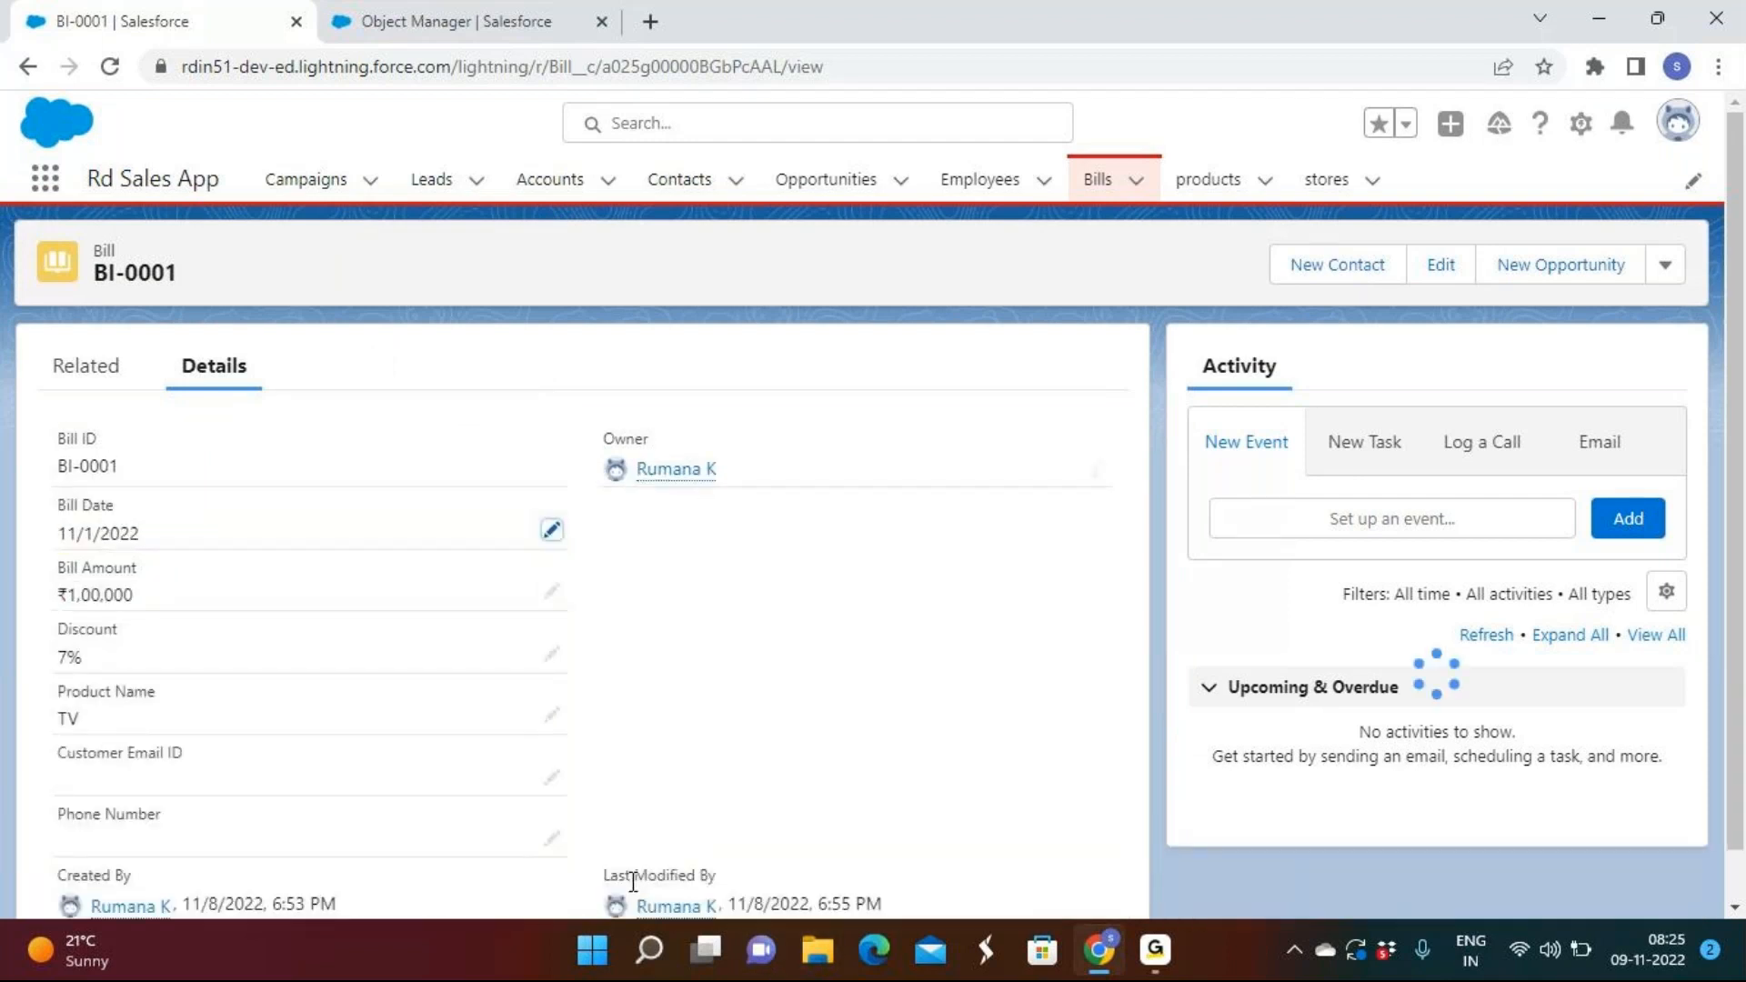
# Change the Bill Date to 11/24/2022 and save again.
pyautogui.click(551, 528)
pyautogui.click(308, 549)
pyautogui.click(454, 366)
pyautogui.click(624, 882)
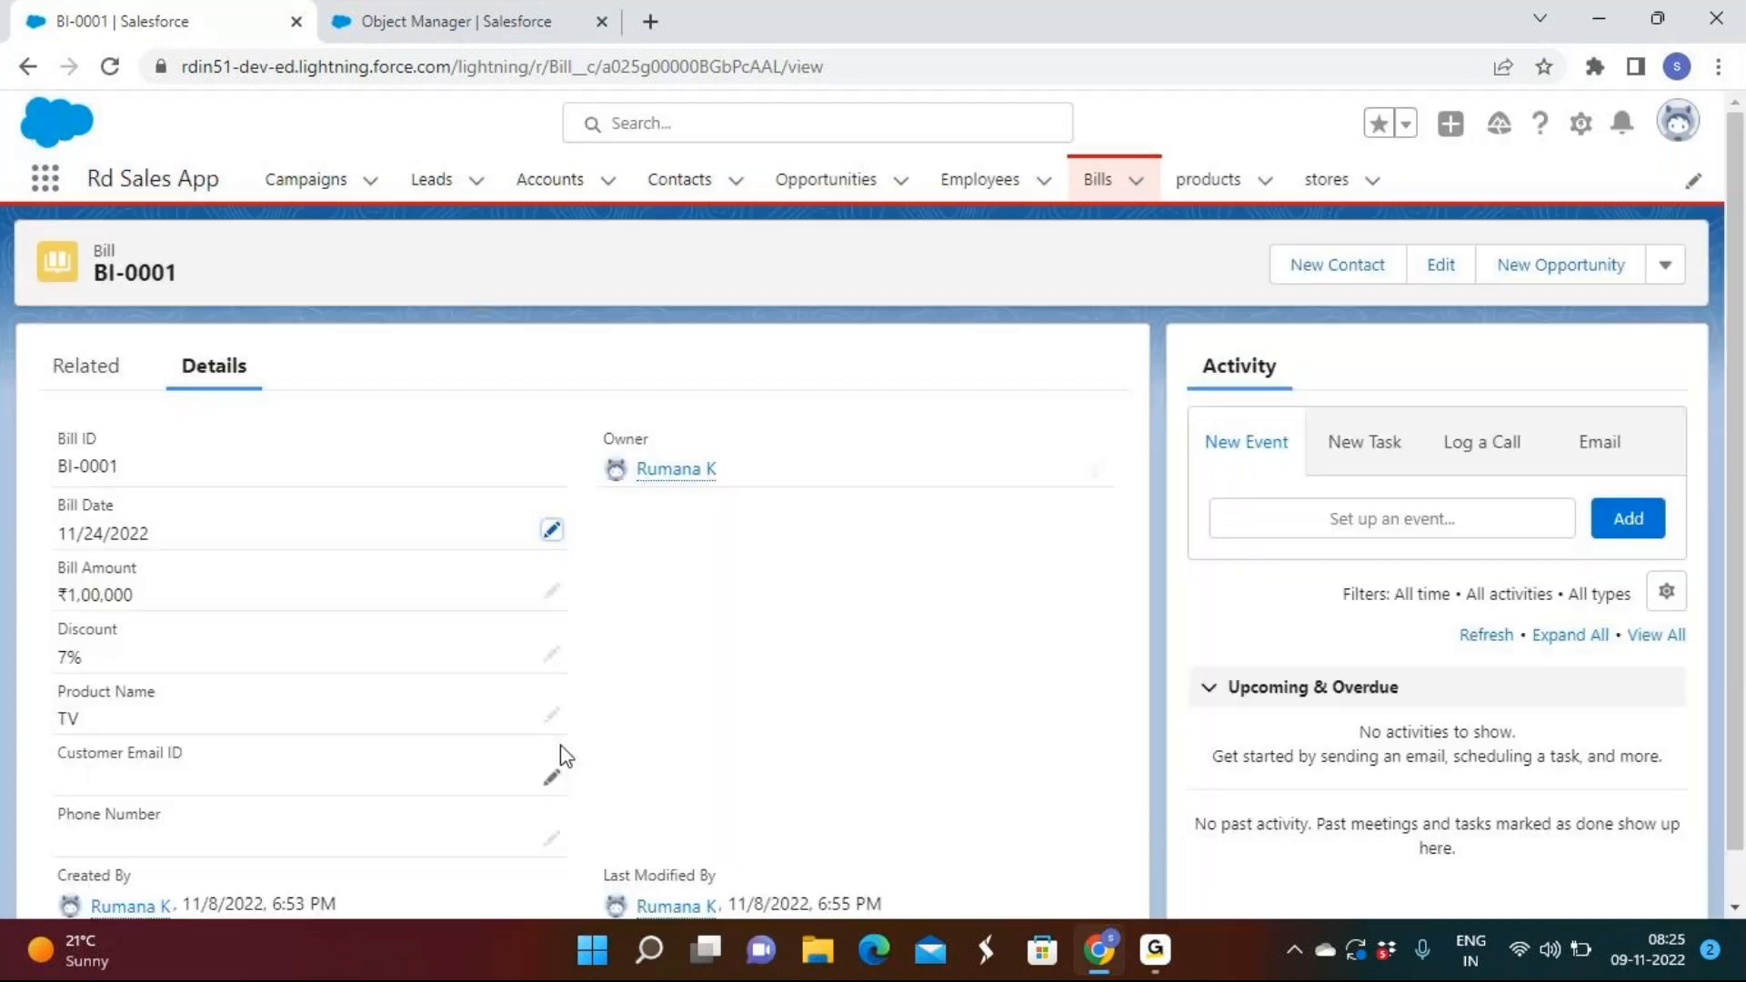
# Restore the Bill Date to 11/8/2022 and save.
pyautogui.click(552, 529)
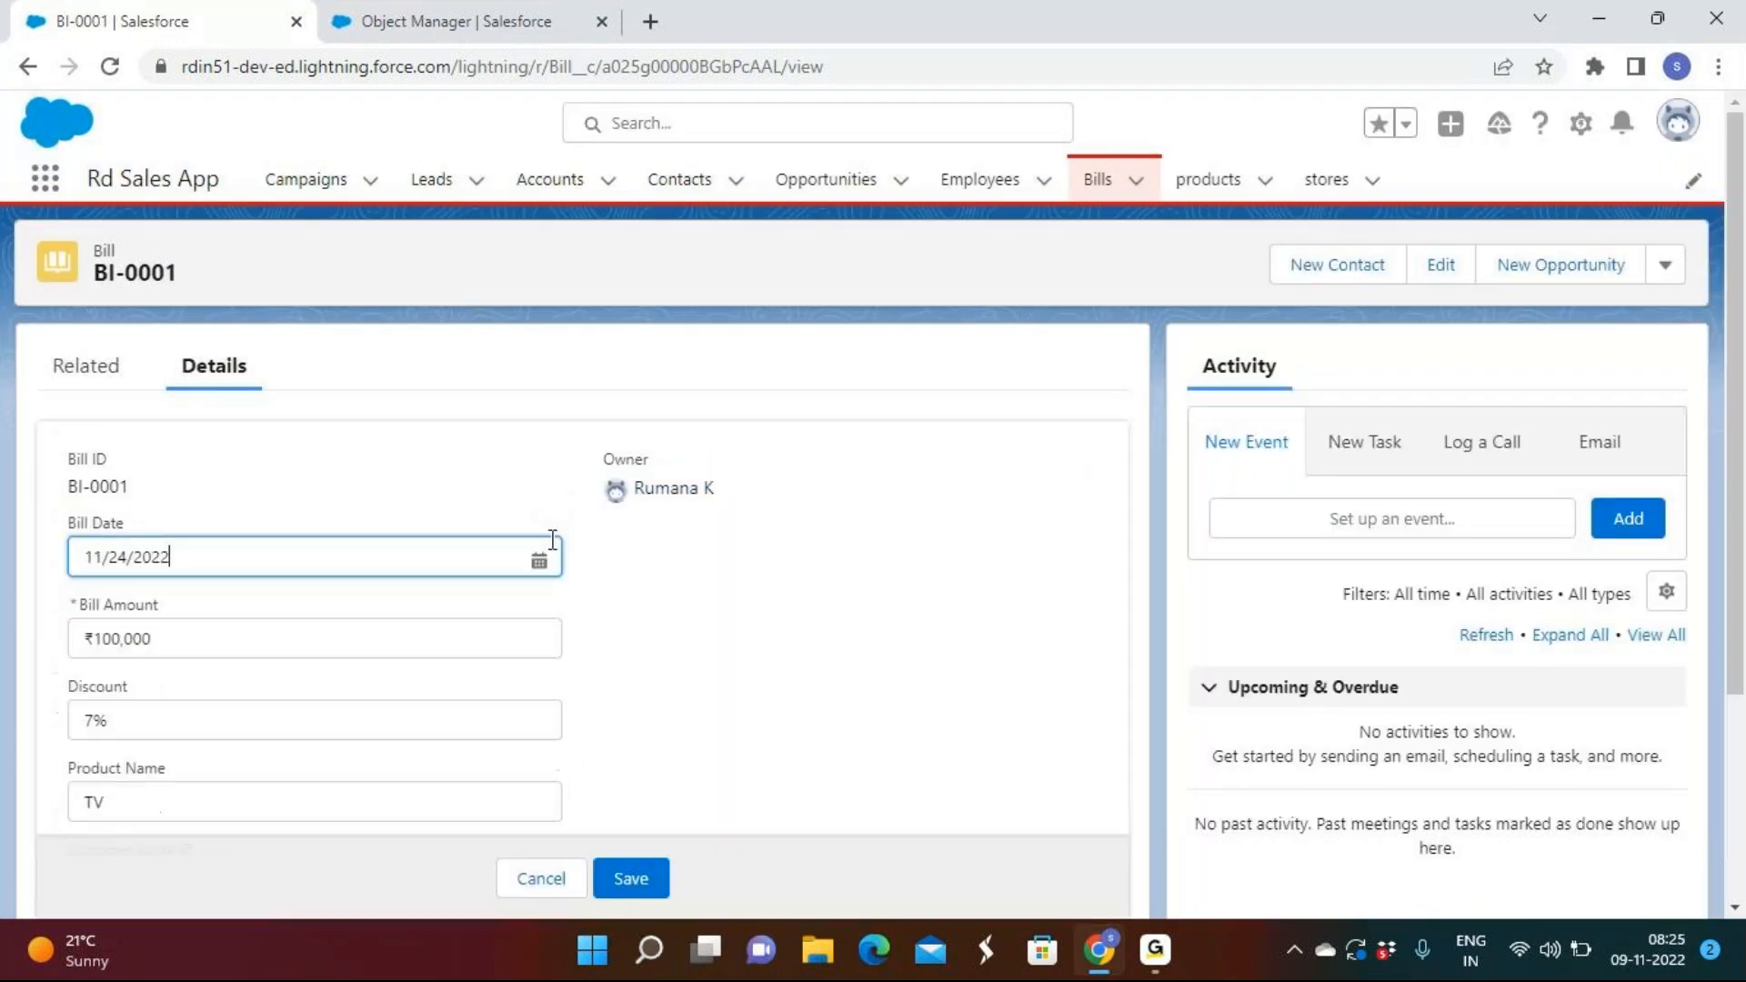
pyautogui.click(351, 550)
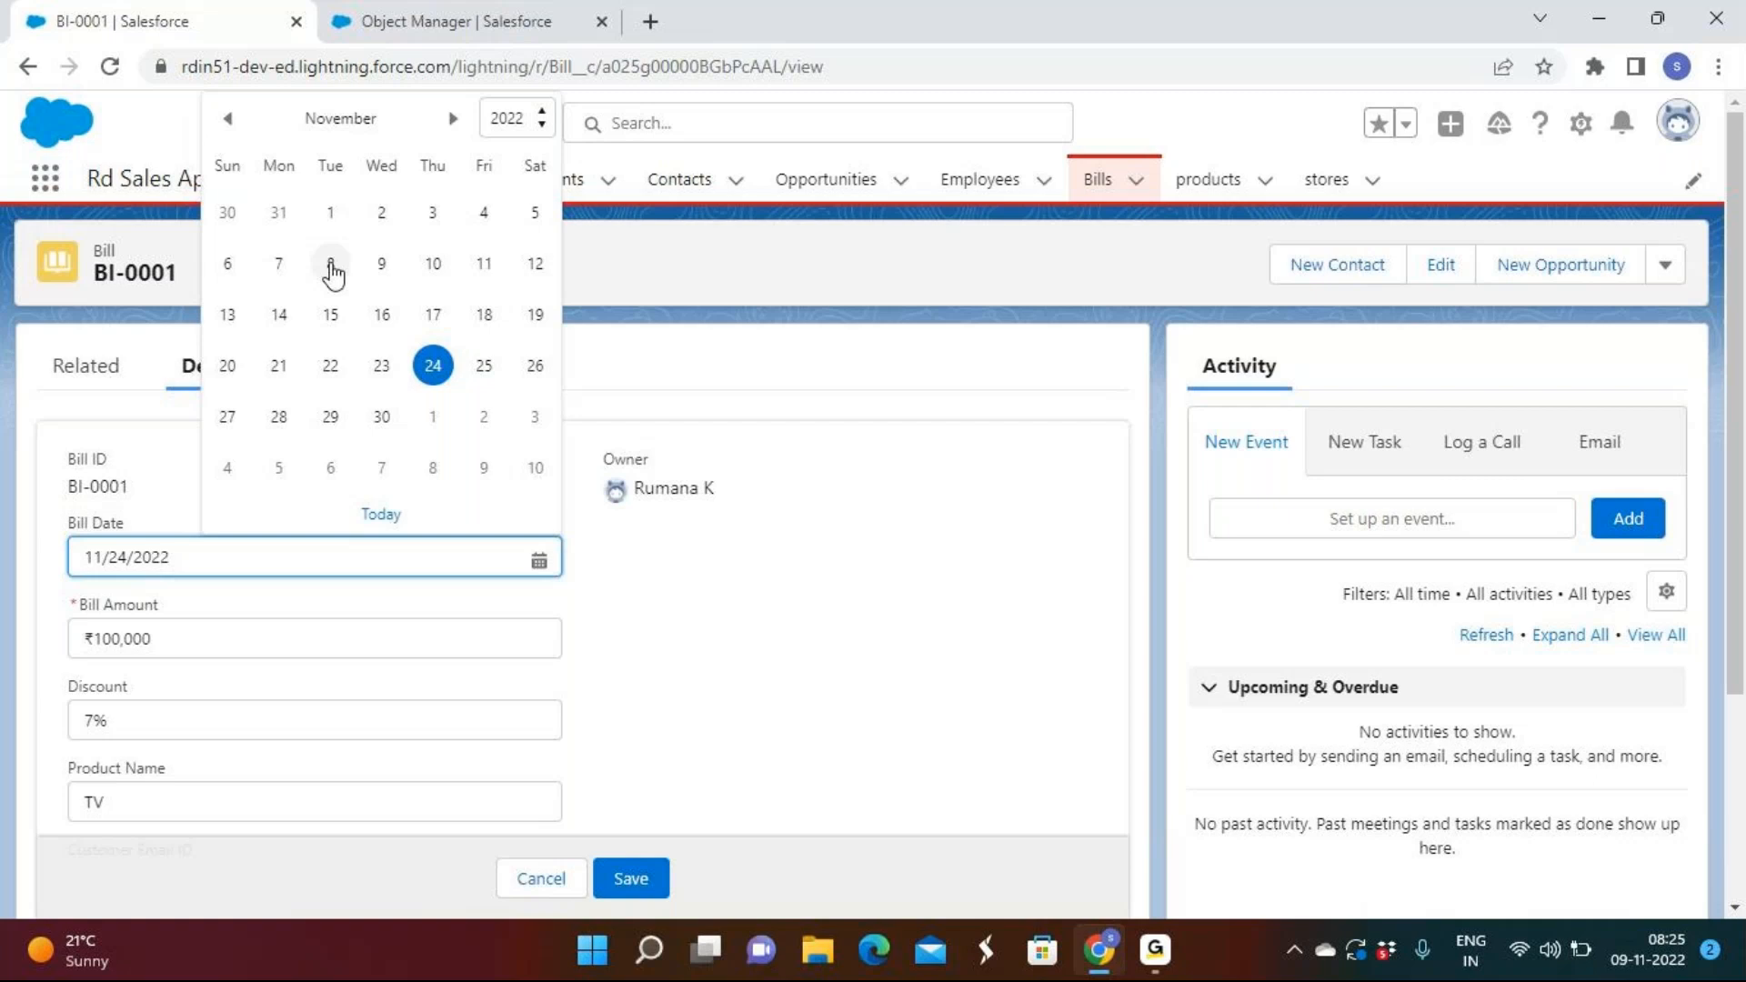
pyautogui.click(333, 266)
pyautogui.click(631, 878)
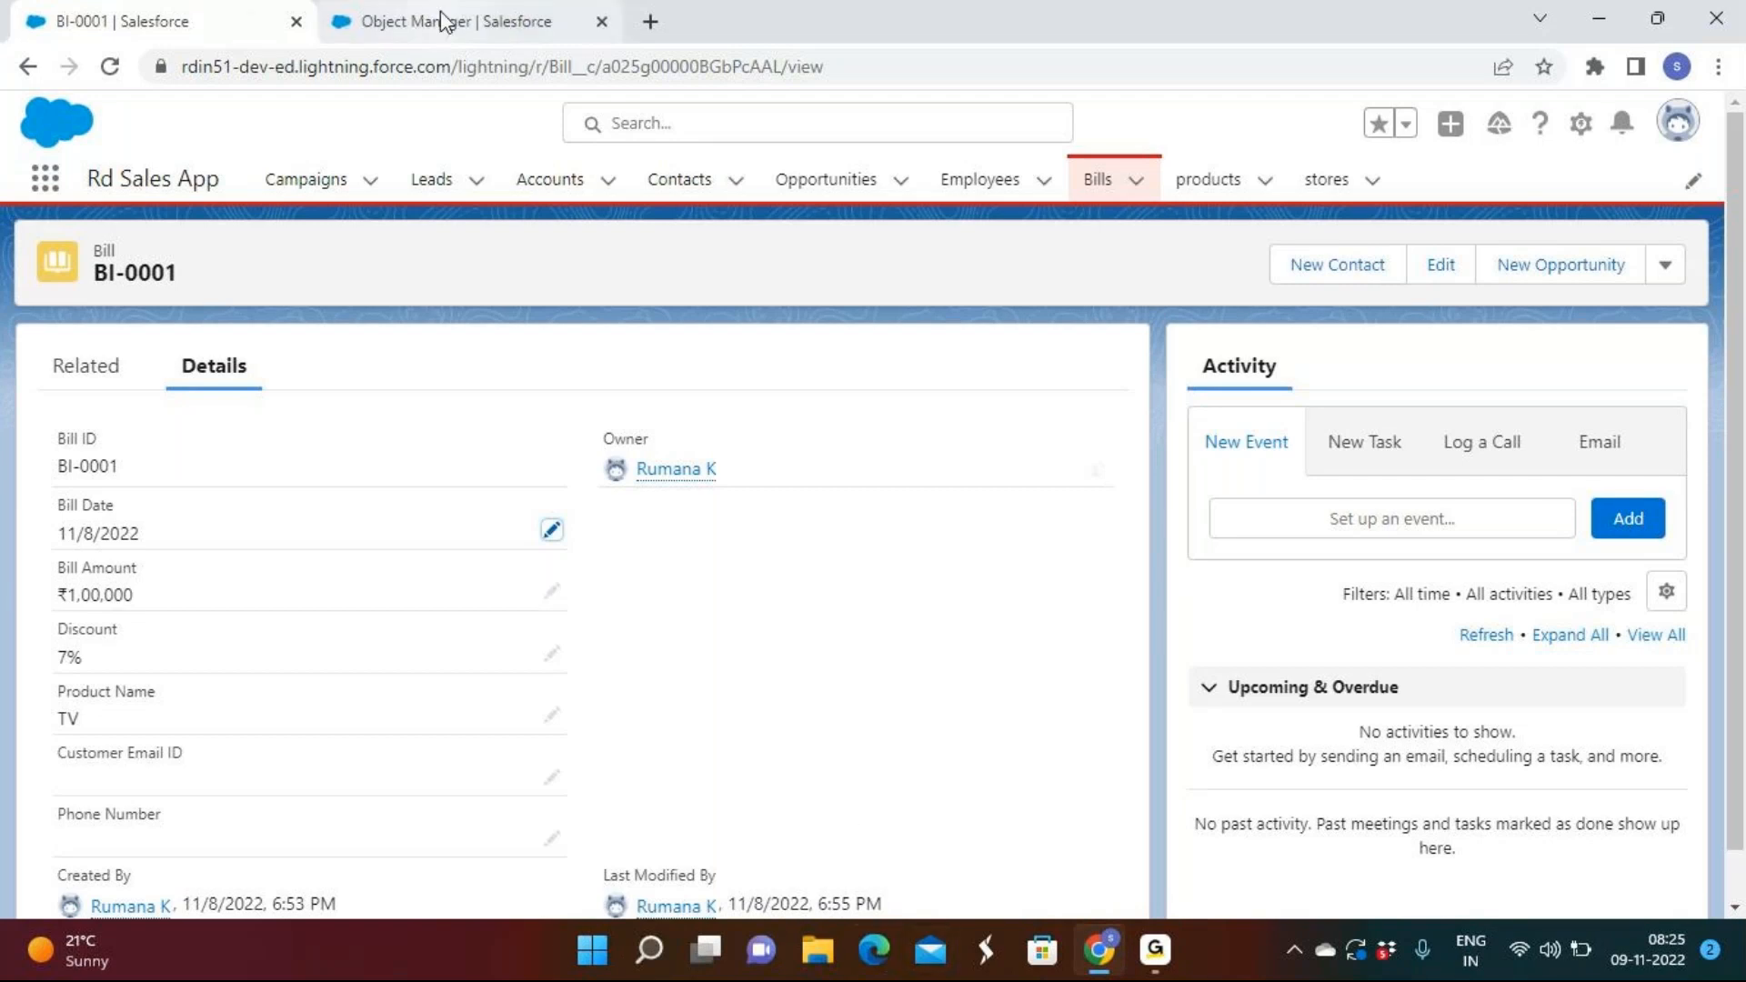
# Open the Bill object's details in Object Manager.
pyautogui.click(1155, 951)
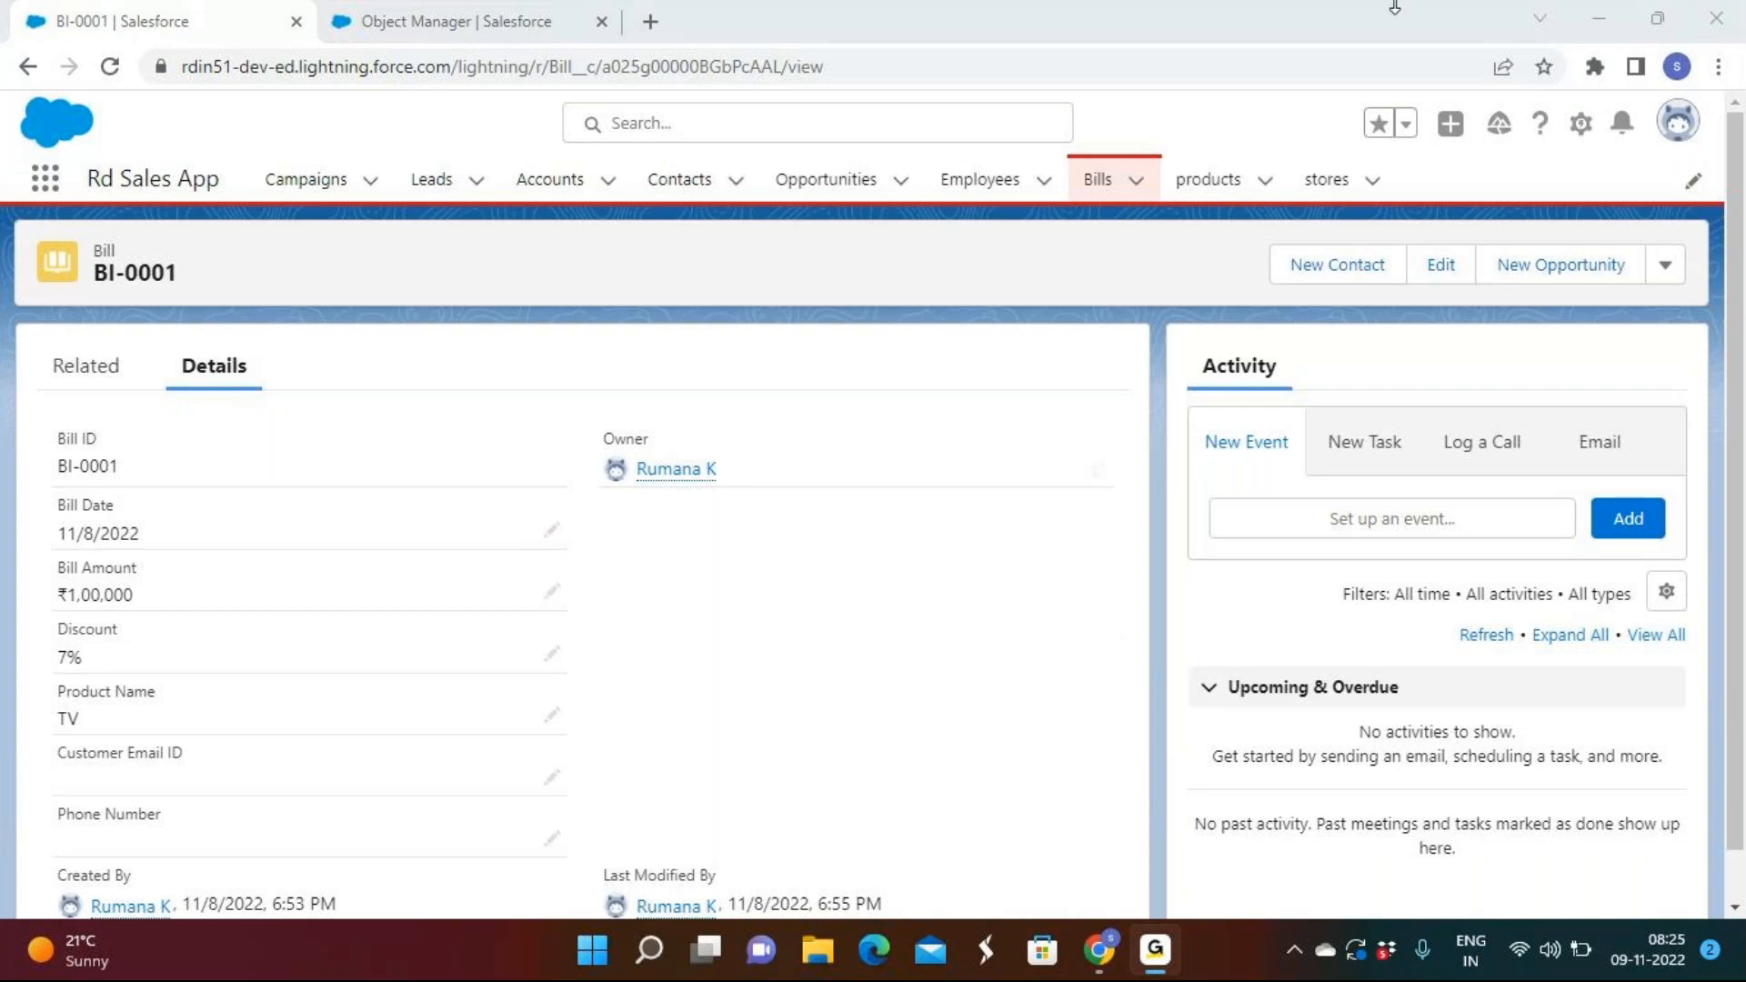
pyautogui.click(1606, 27)
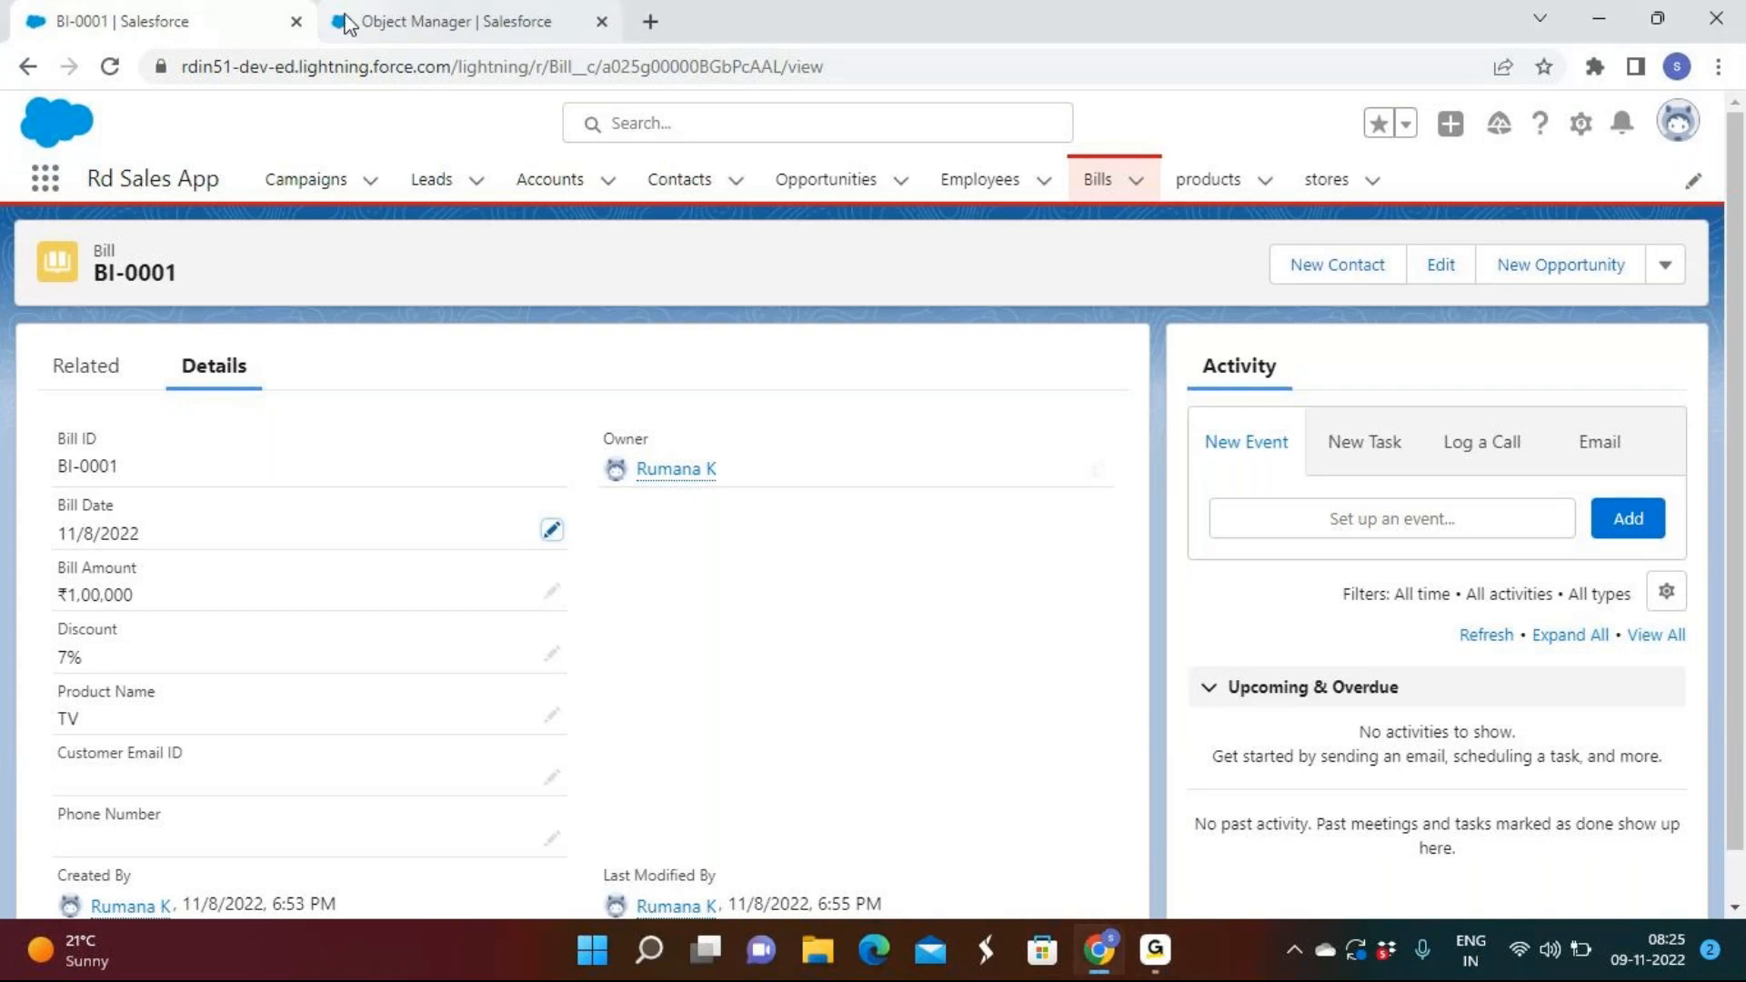
pyautogui.click(345, 25)
pyautogui.scroll(-10, 421, 733)
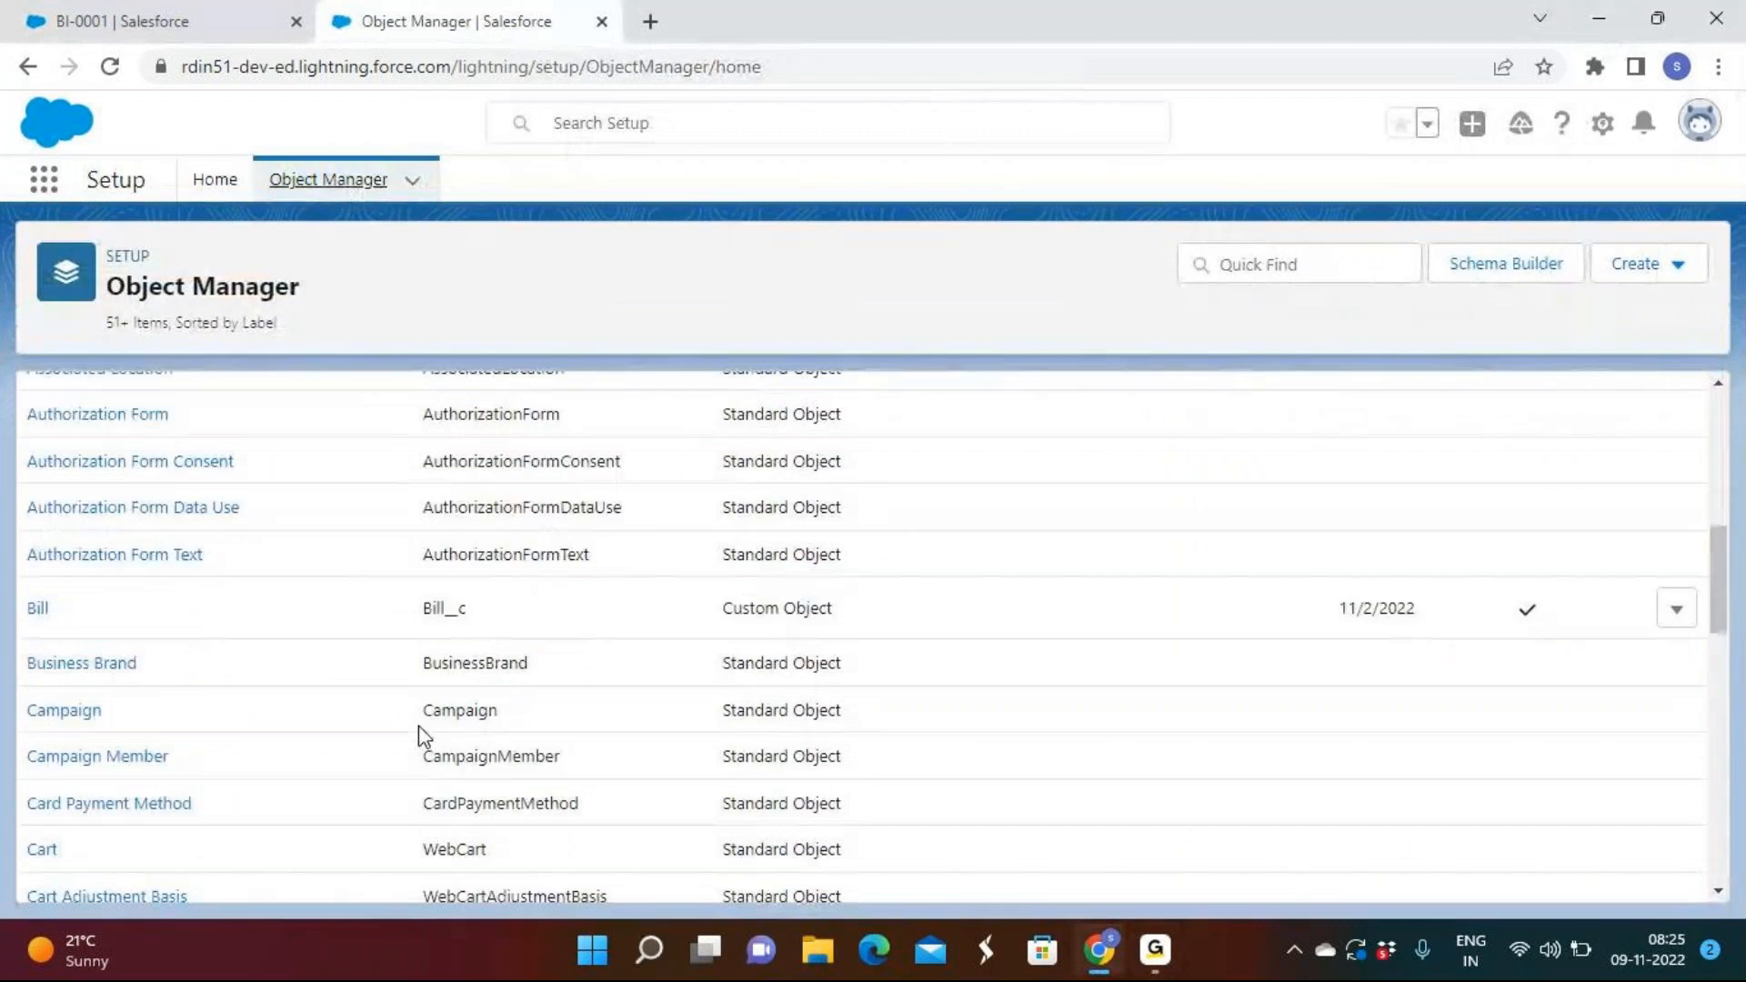
pyautogui.scroll(3, 61, 552)
pyautogui.click(37, 636)
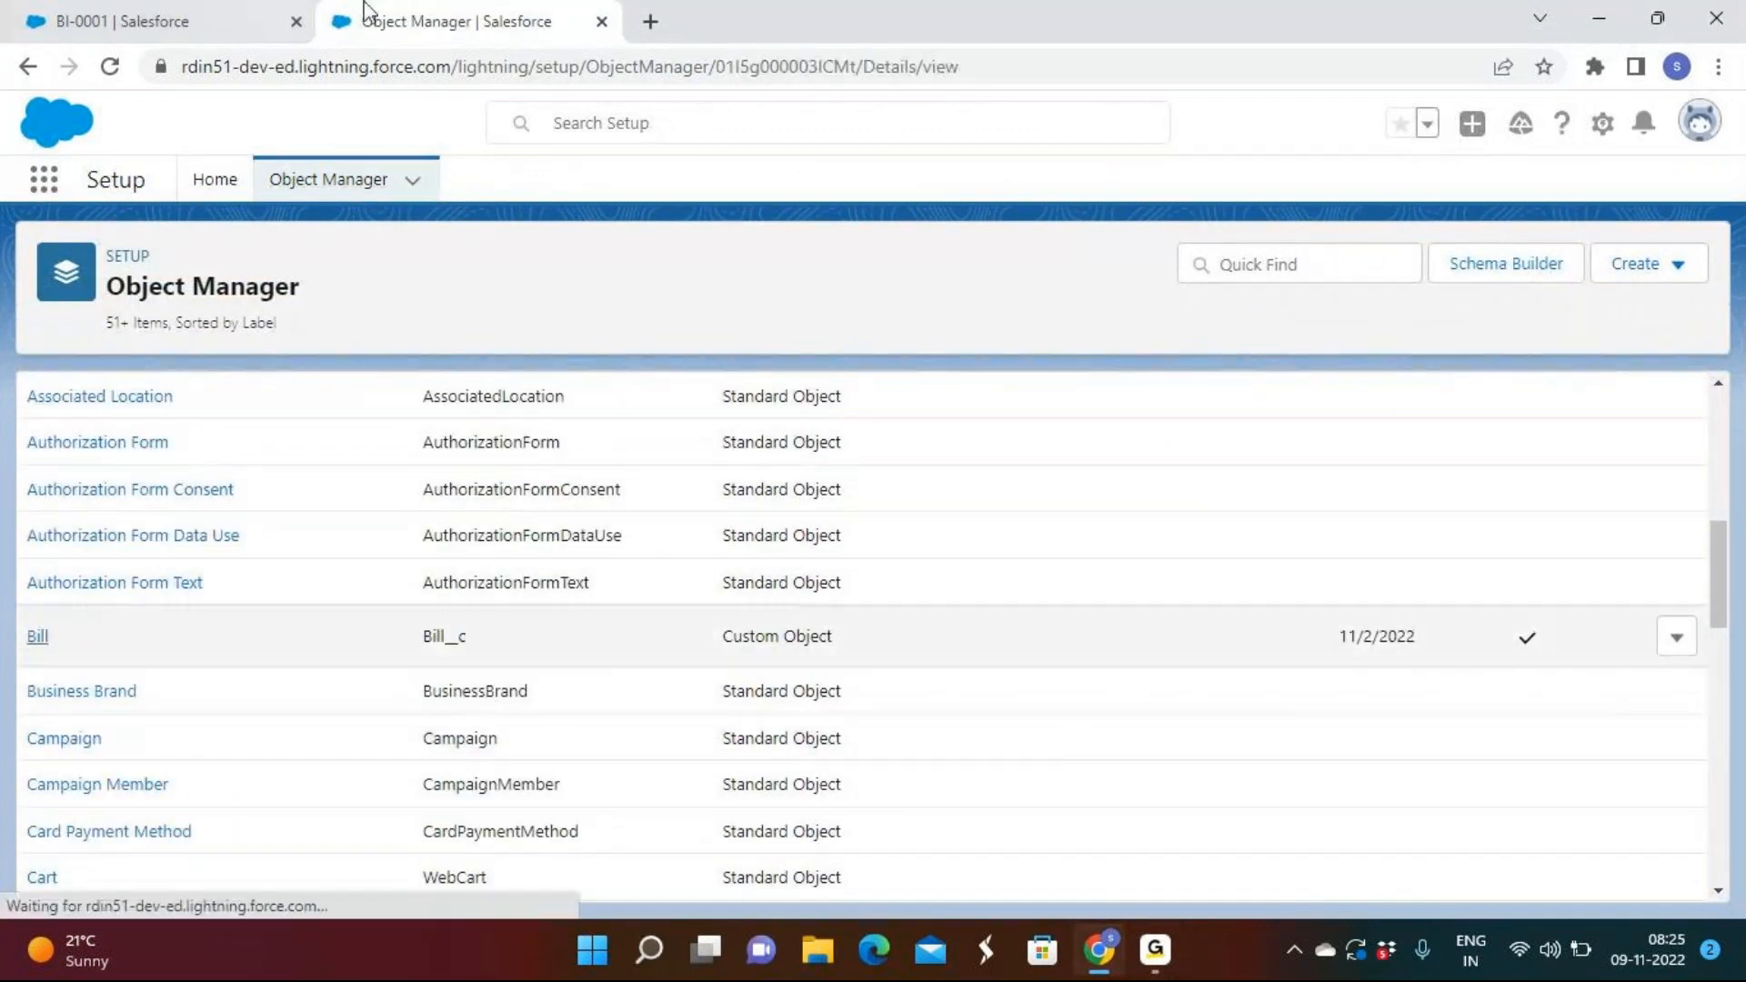
# Open the Bill object's Validation Rules page, which lists no rules.
pyautogui.click(1169, 954)
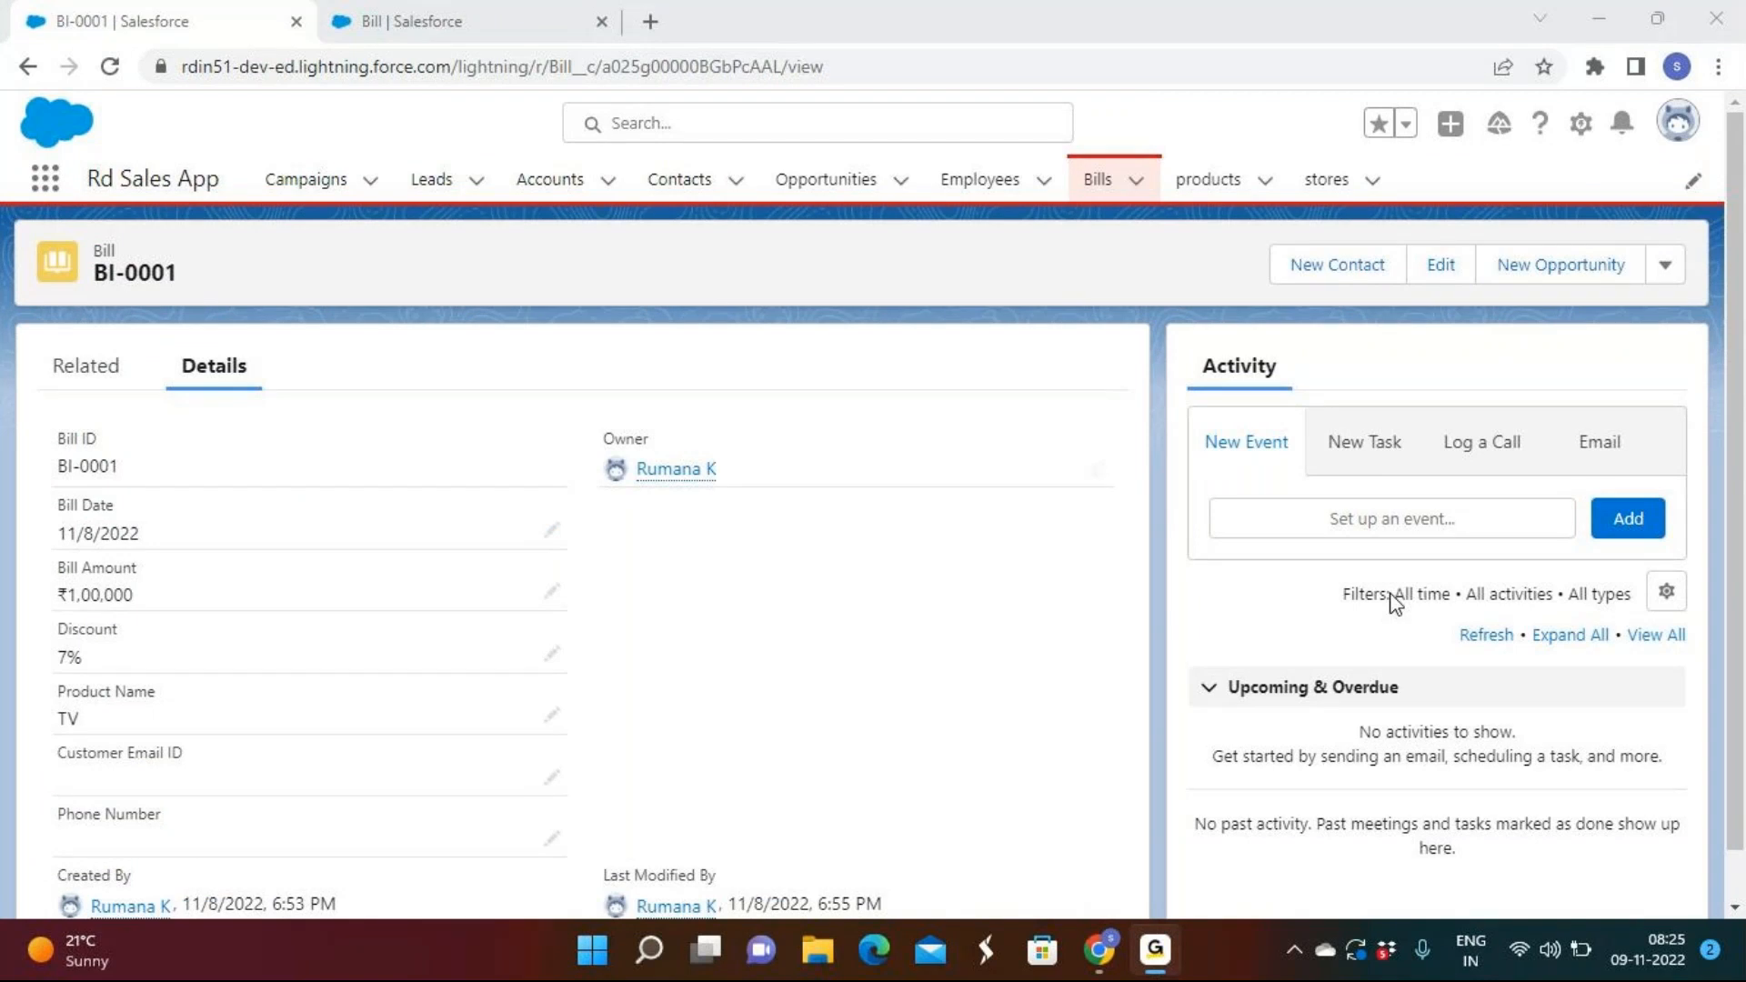
pyautogui.click(1609, 25)
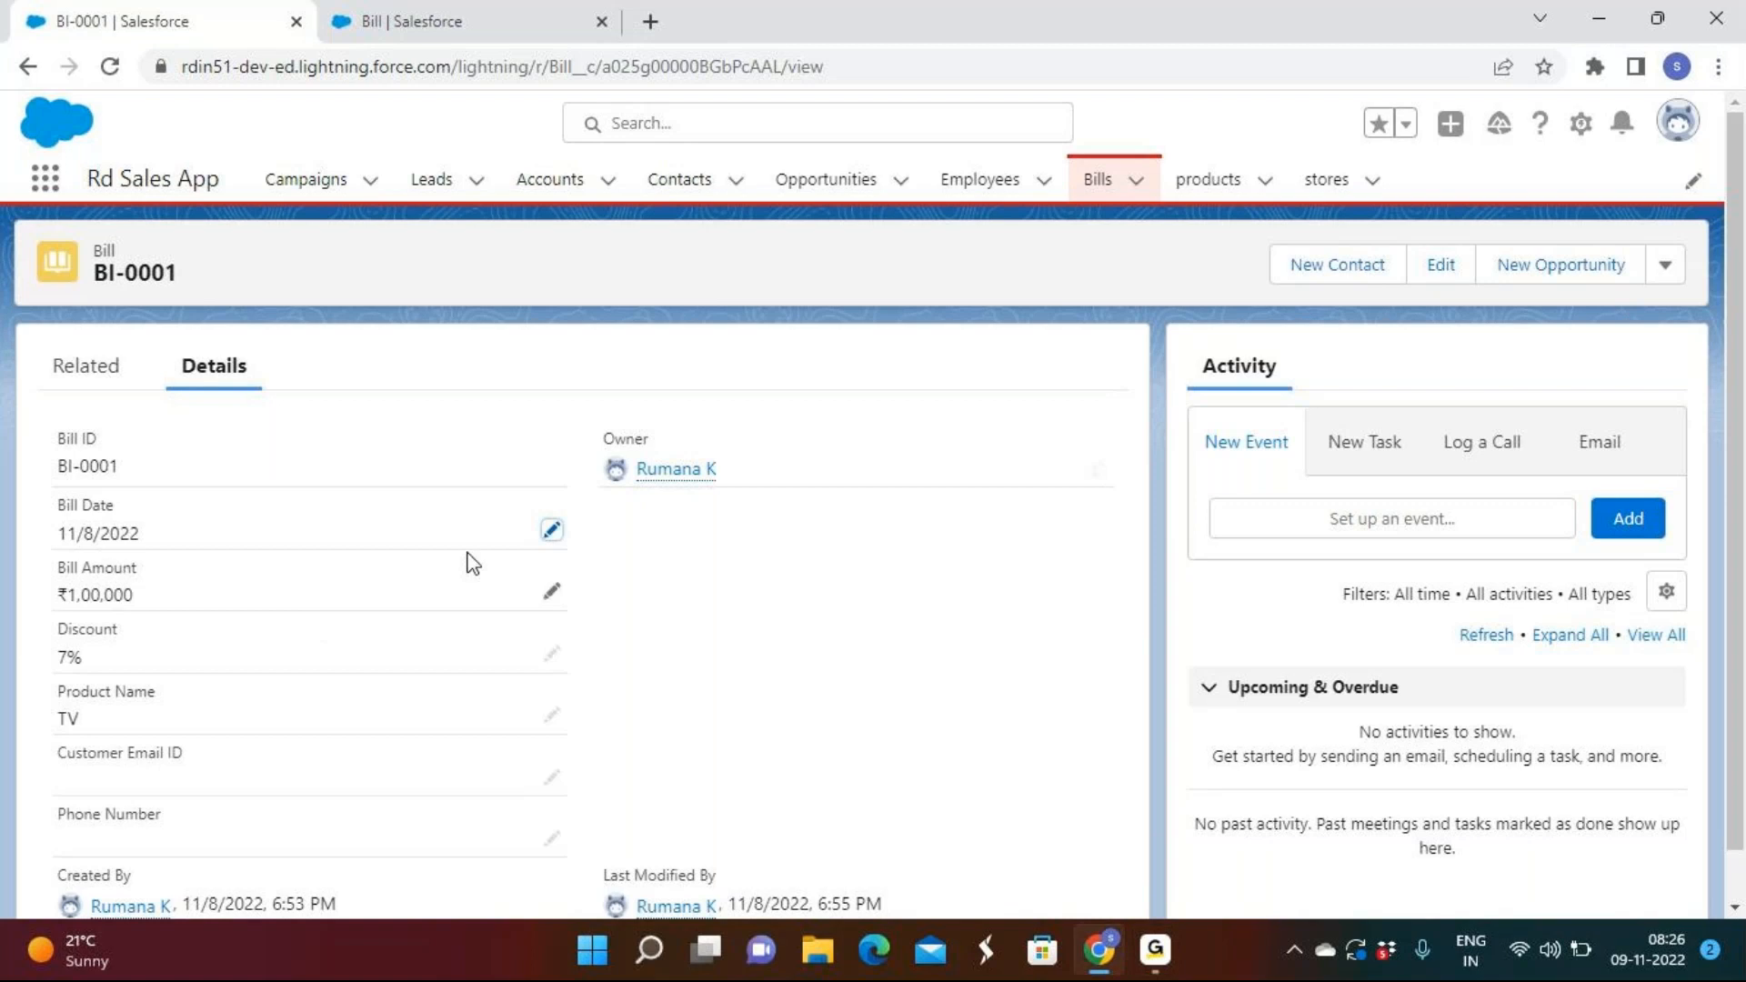
pyautogui.click(495, 16)
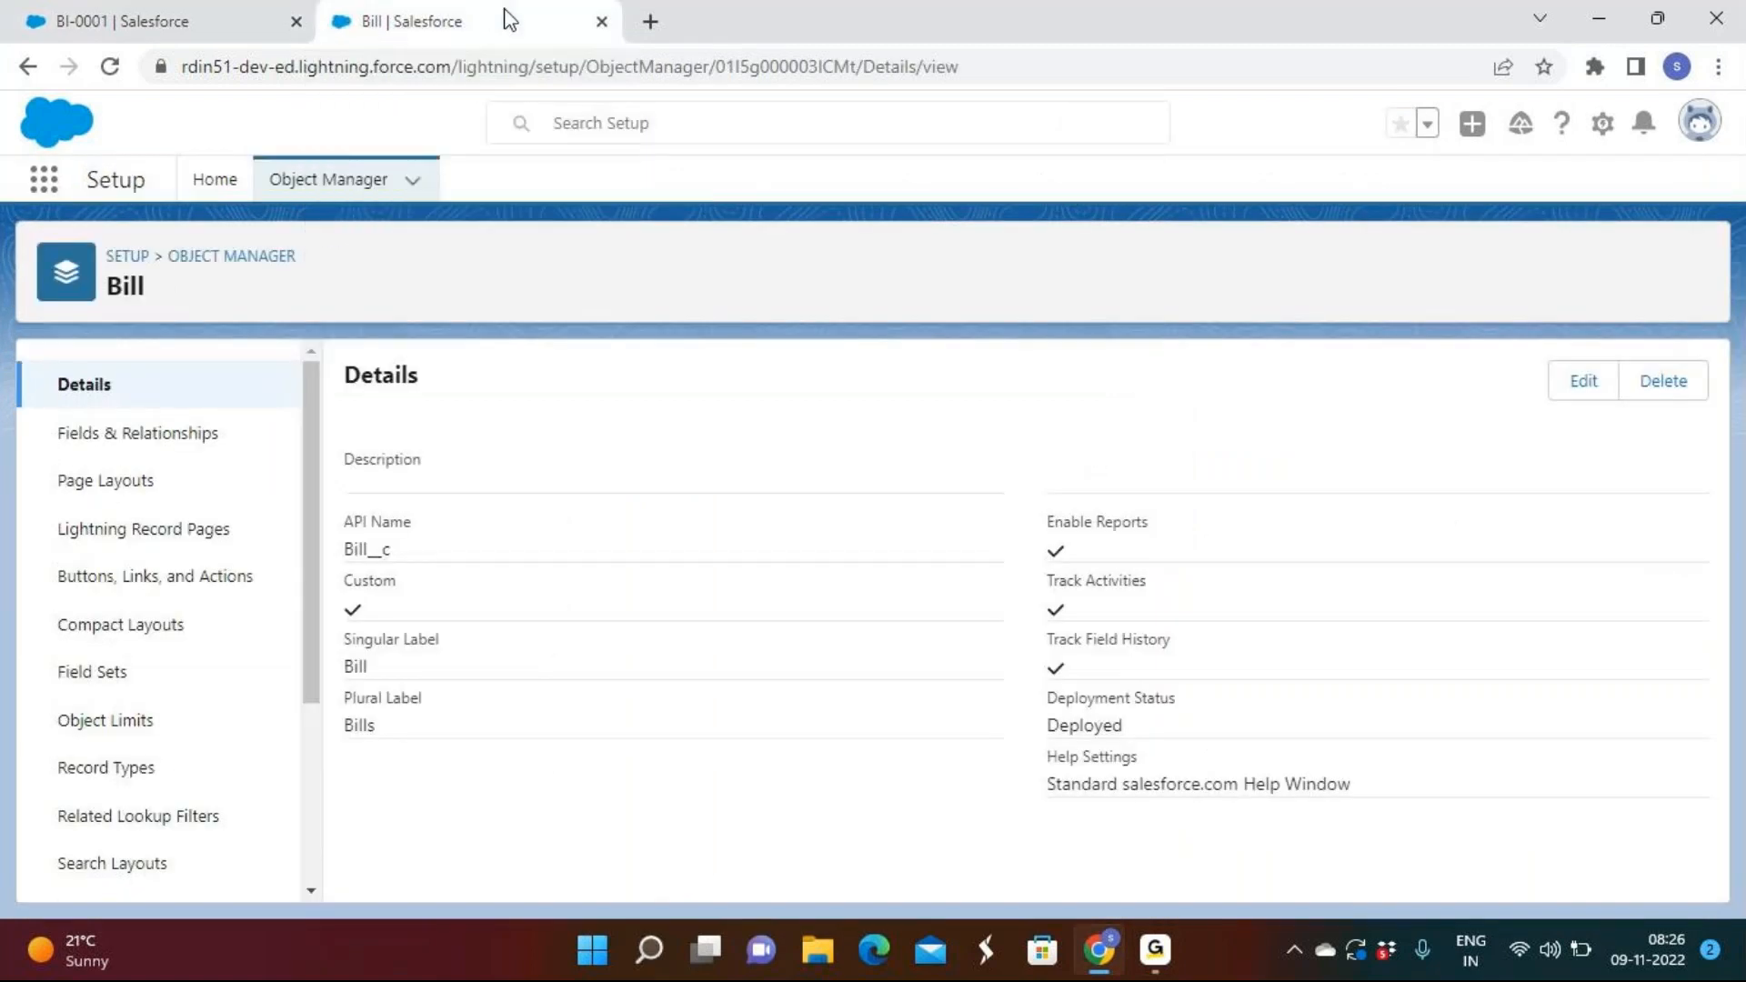
pyautogui.scroll(-3, 90, 621)
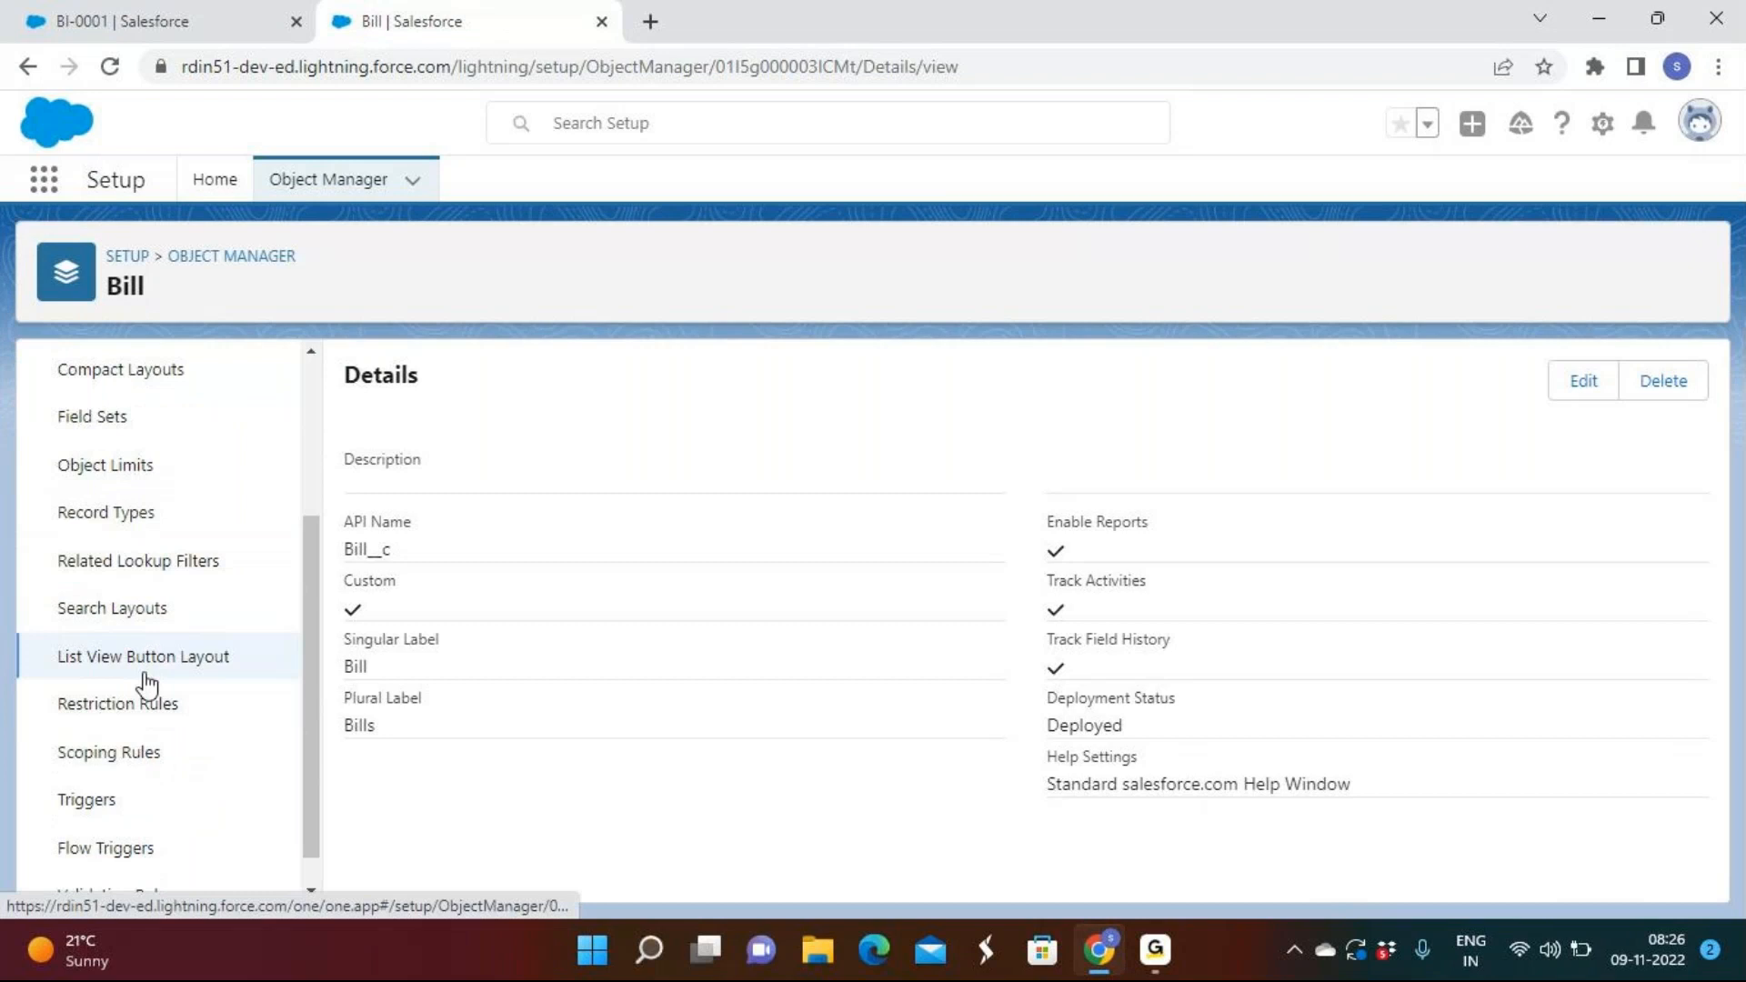
pyautogui.scroll(1, 146, 684)
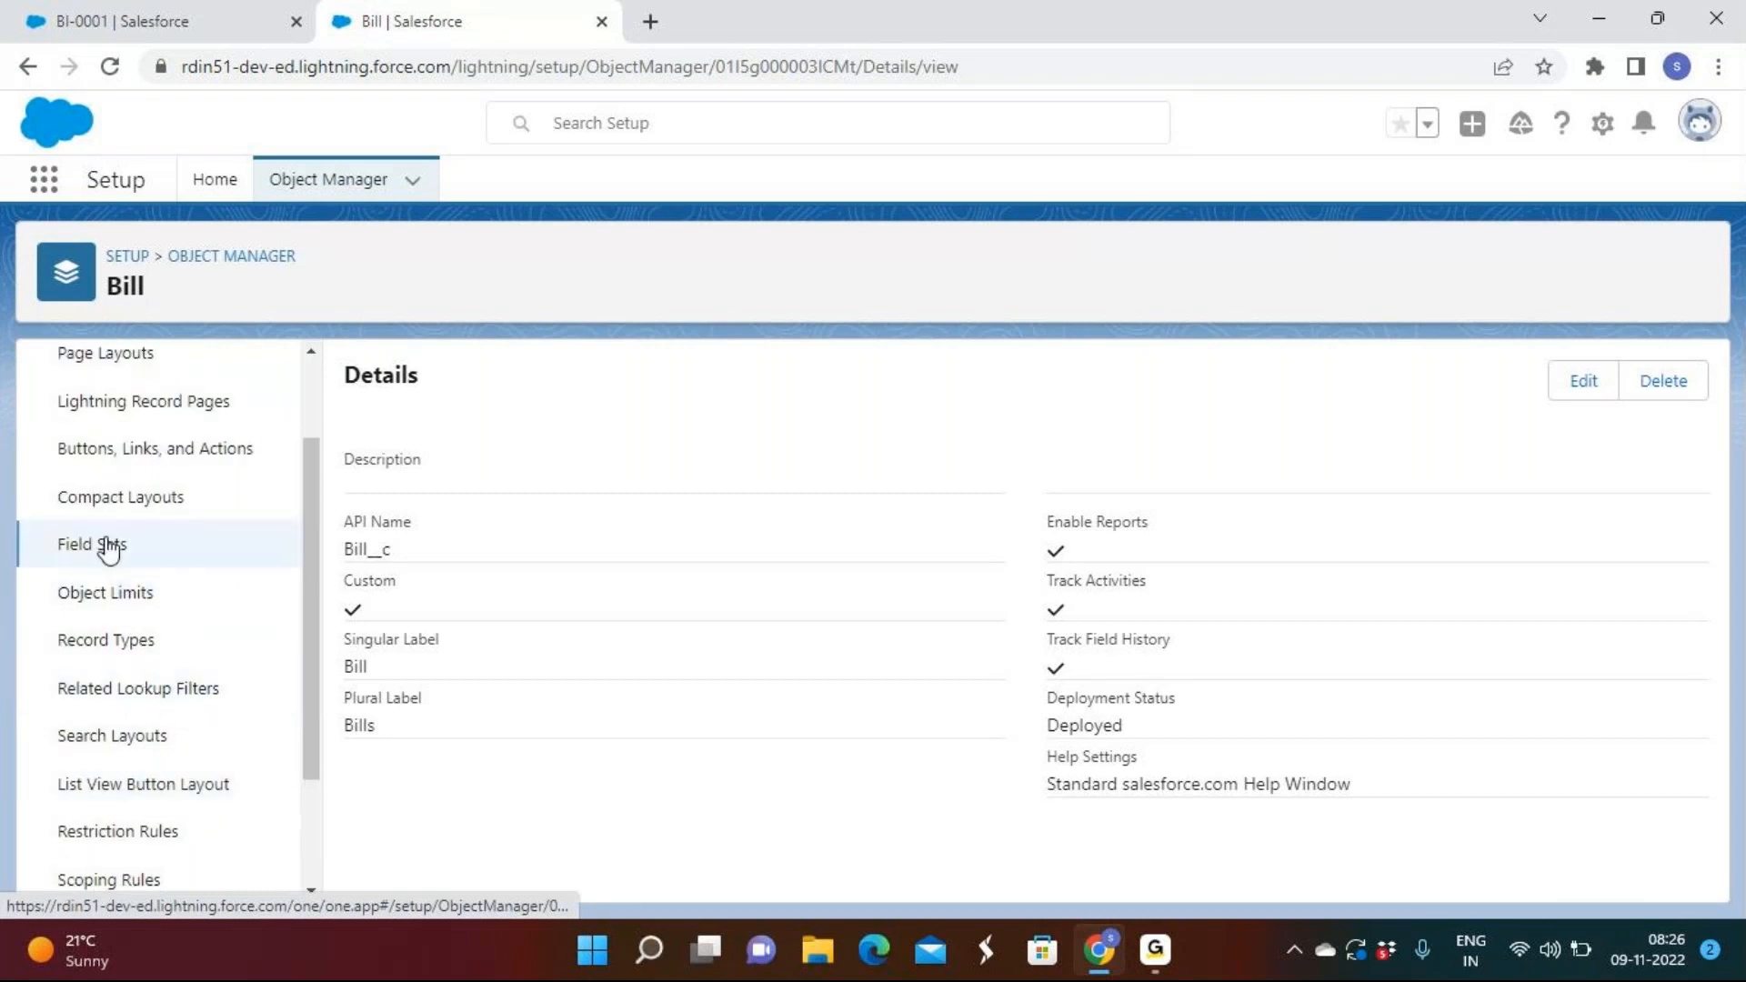
pyautogui.scroll(2, 106, 546)
pyautogui.scroll(-6, 107, 548)
pyautogui.click(121, 868)
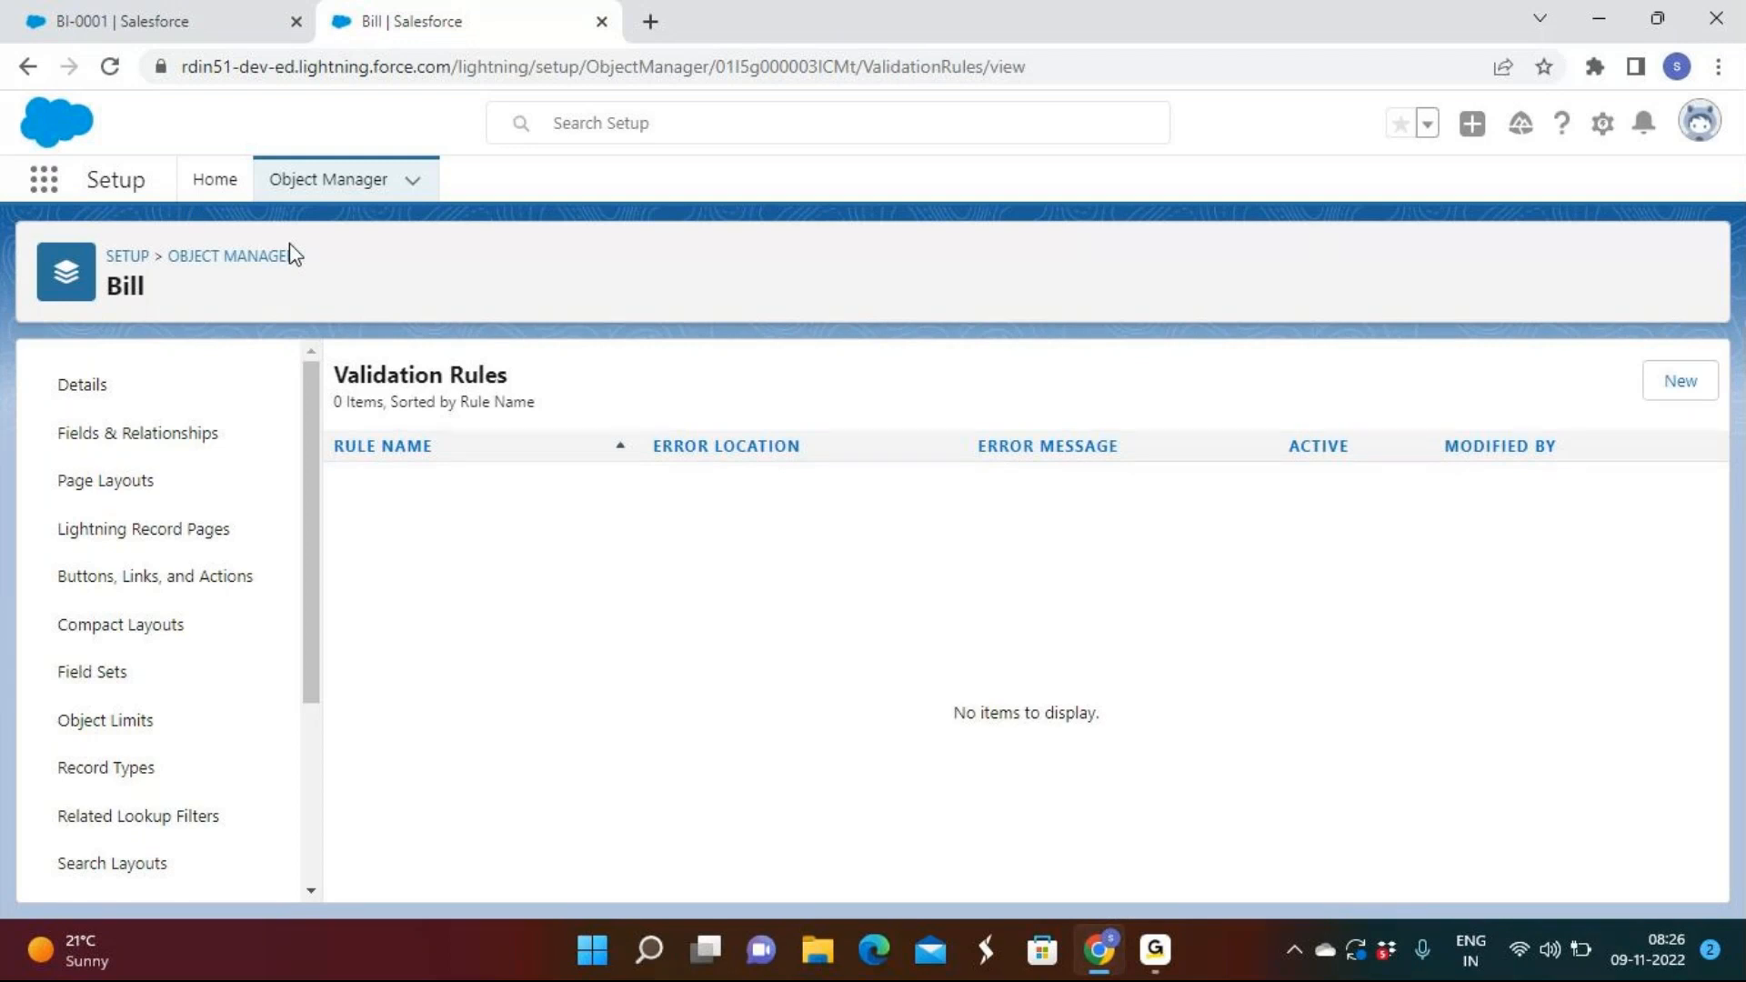
# Start a new Bill validation rule named Bill_date.
pyautogui.click(1679, 382)
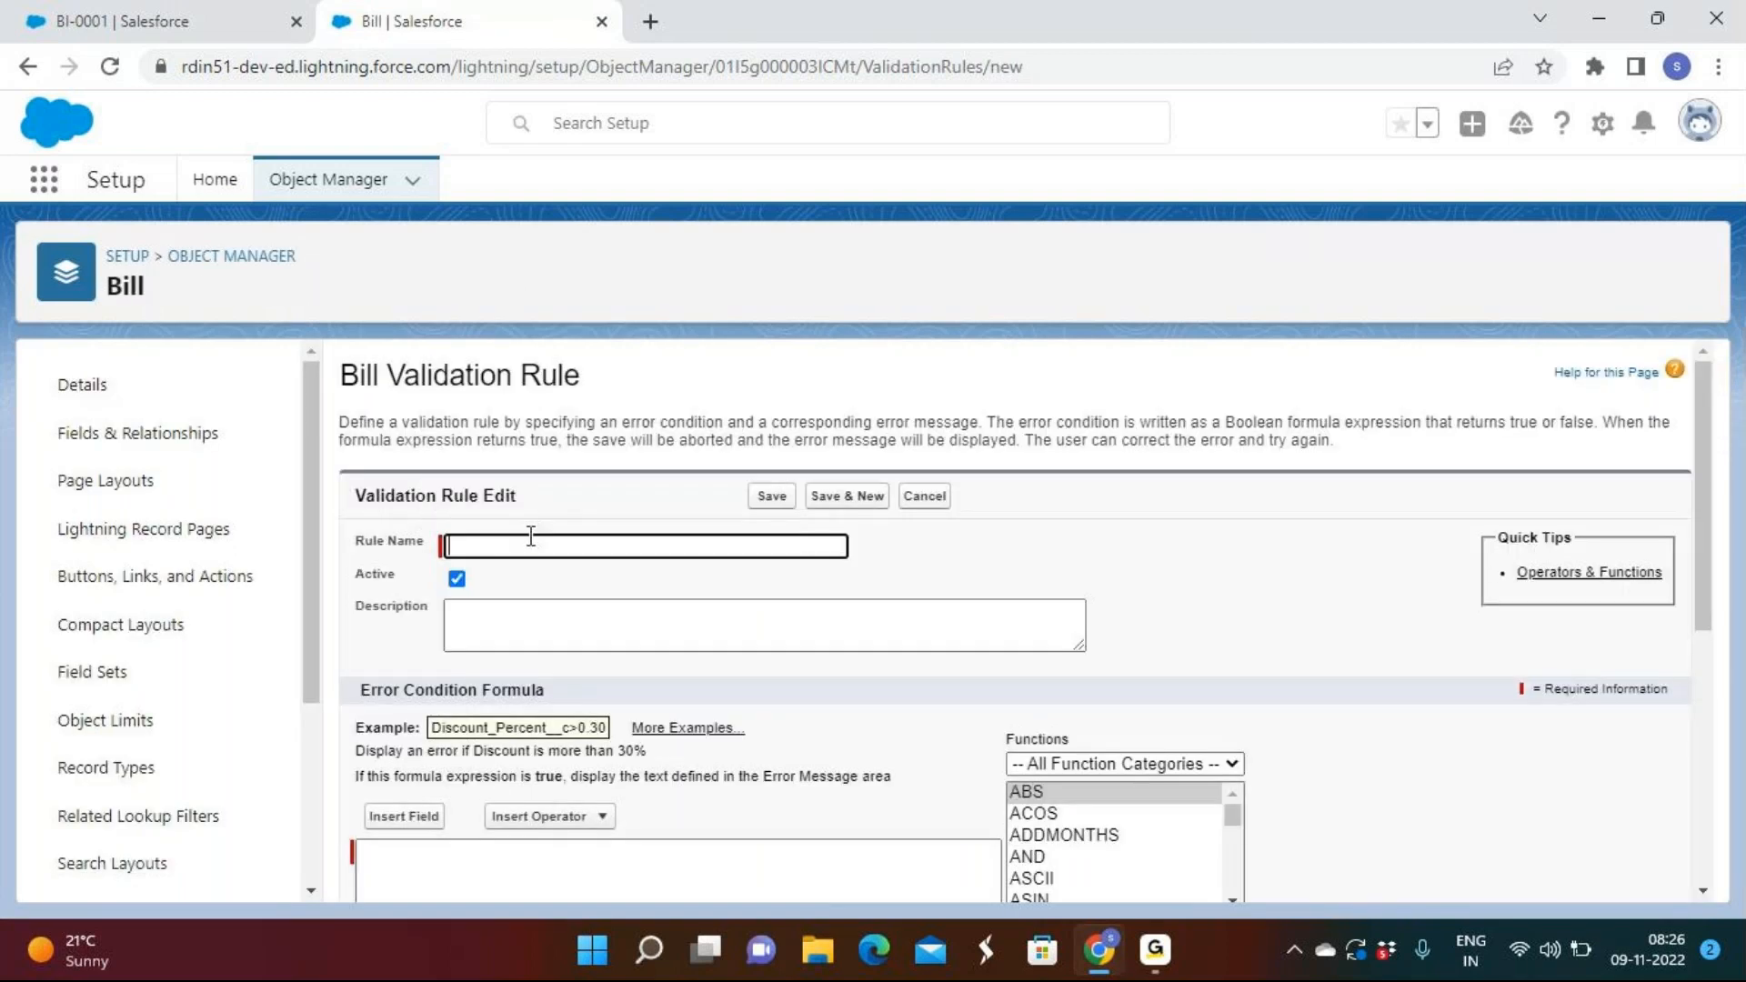
pyautogui.click(526, 543)
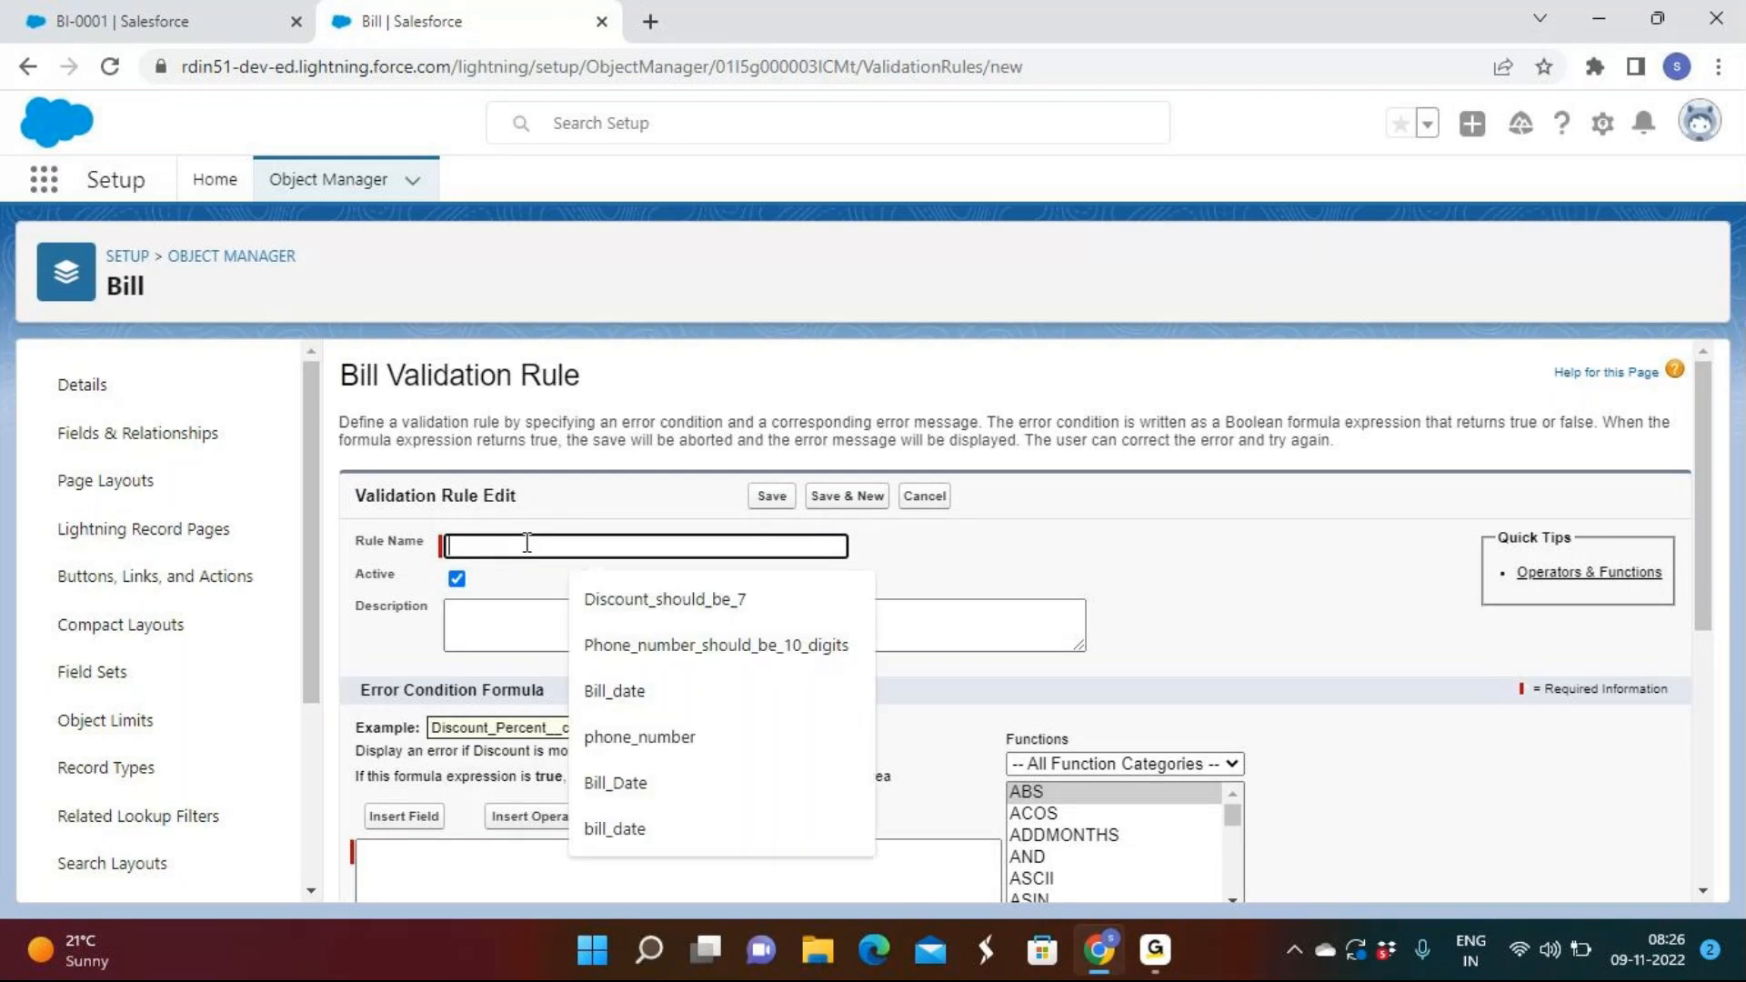
pyautogui.click(603, 695)
pyautogui.click(665, 609)
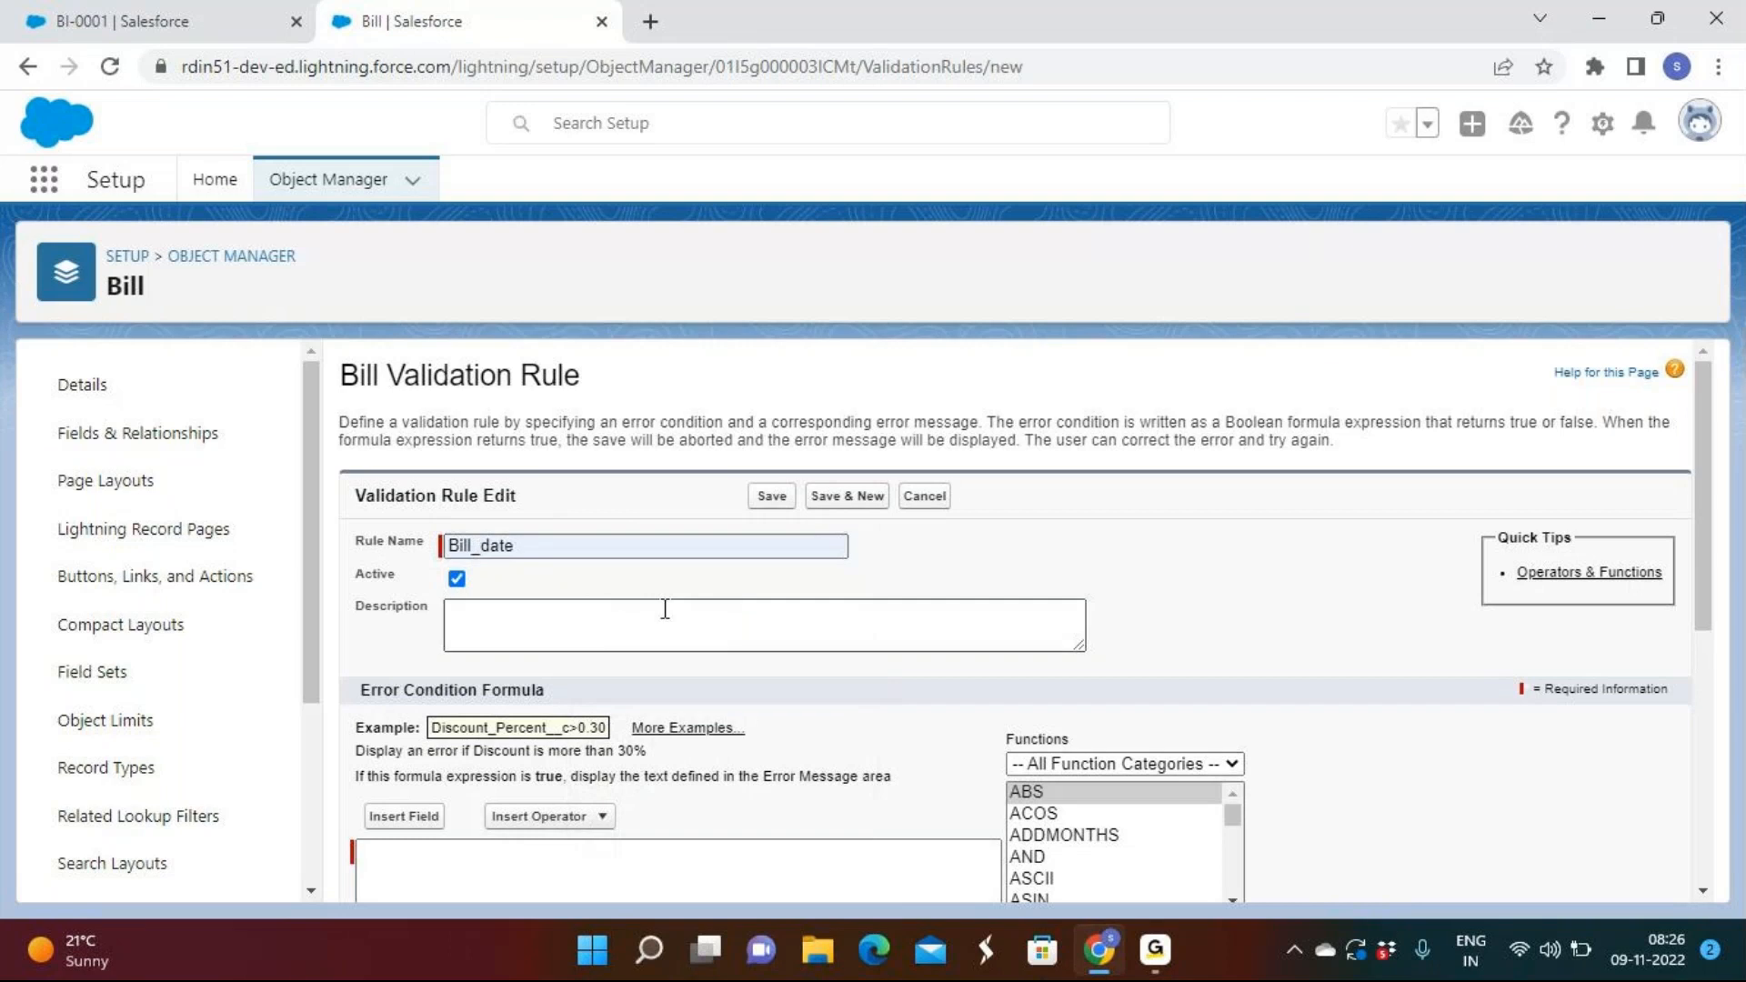
pyautogui.click(574, 543)
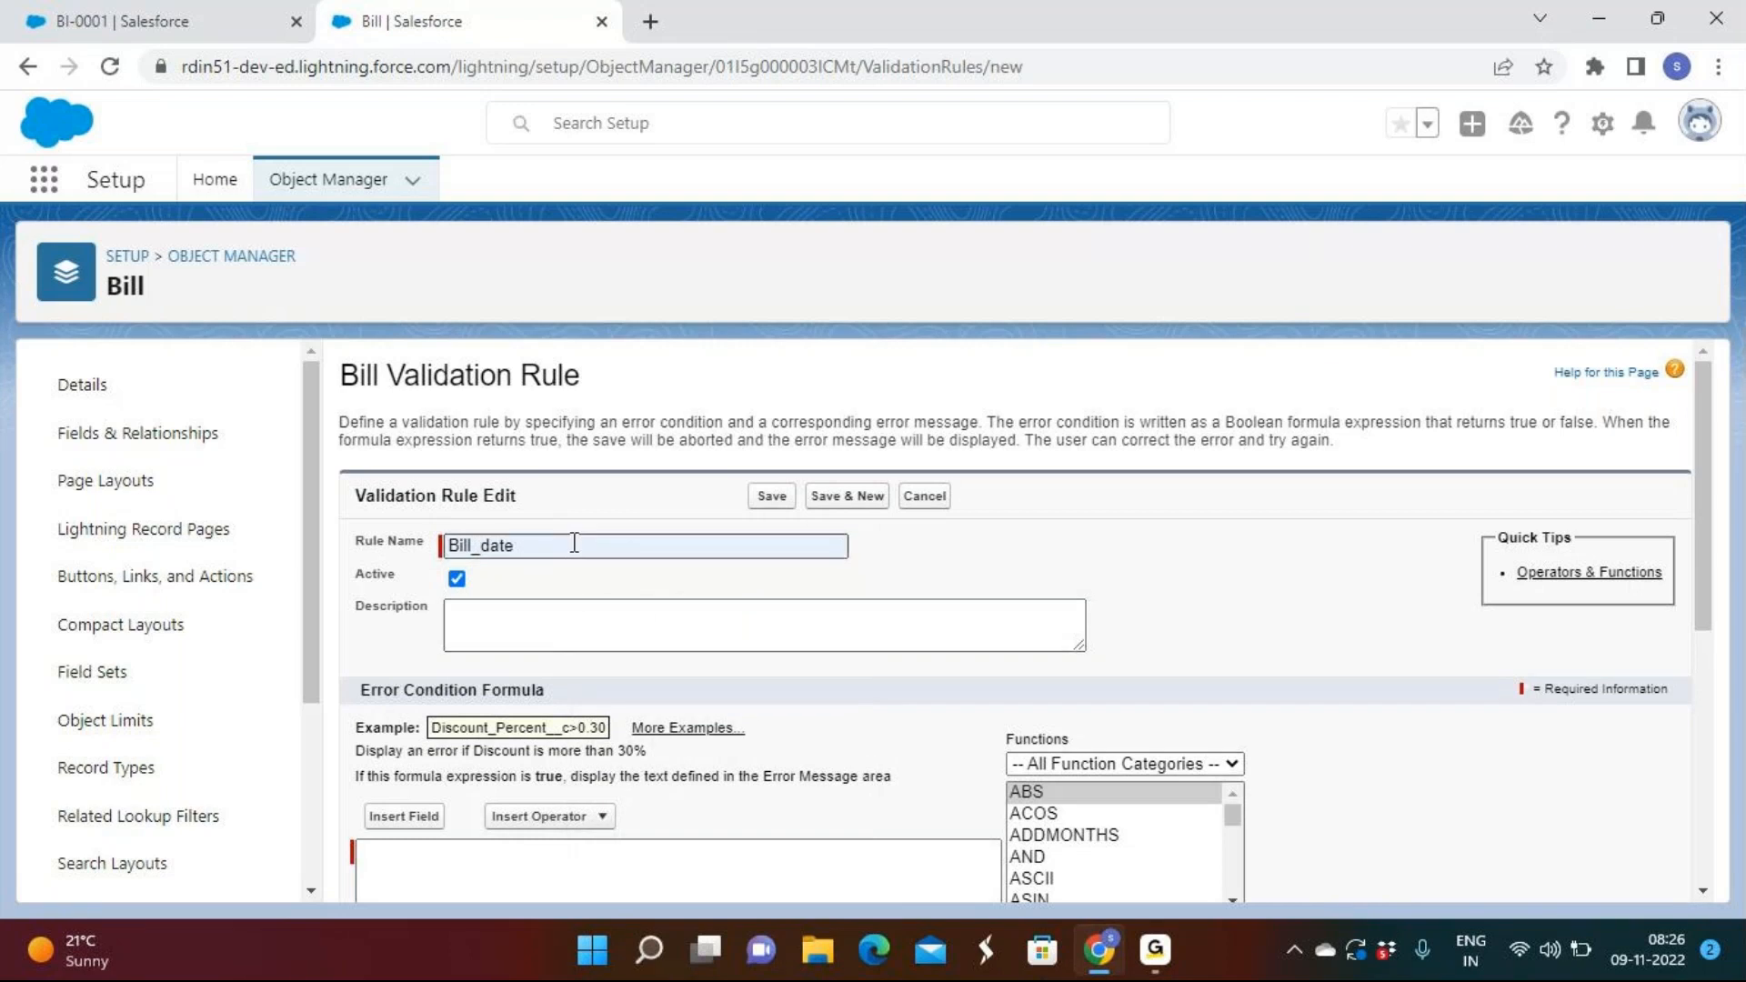
# Keep the rule Active and move into the Description box.
pyautogui.click(447, 618)
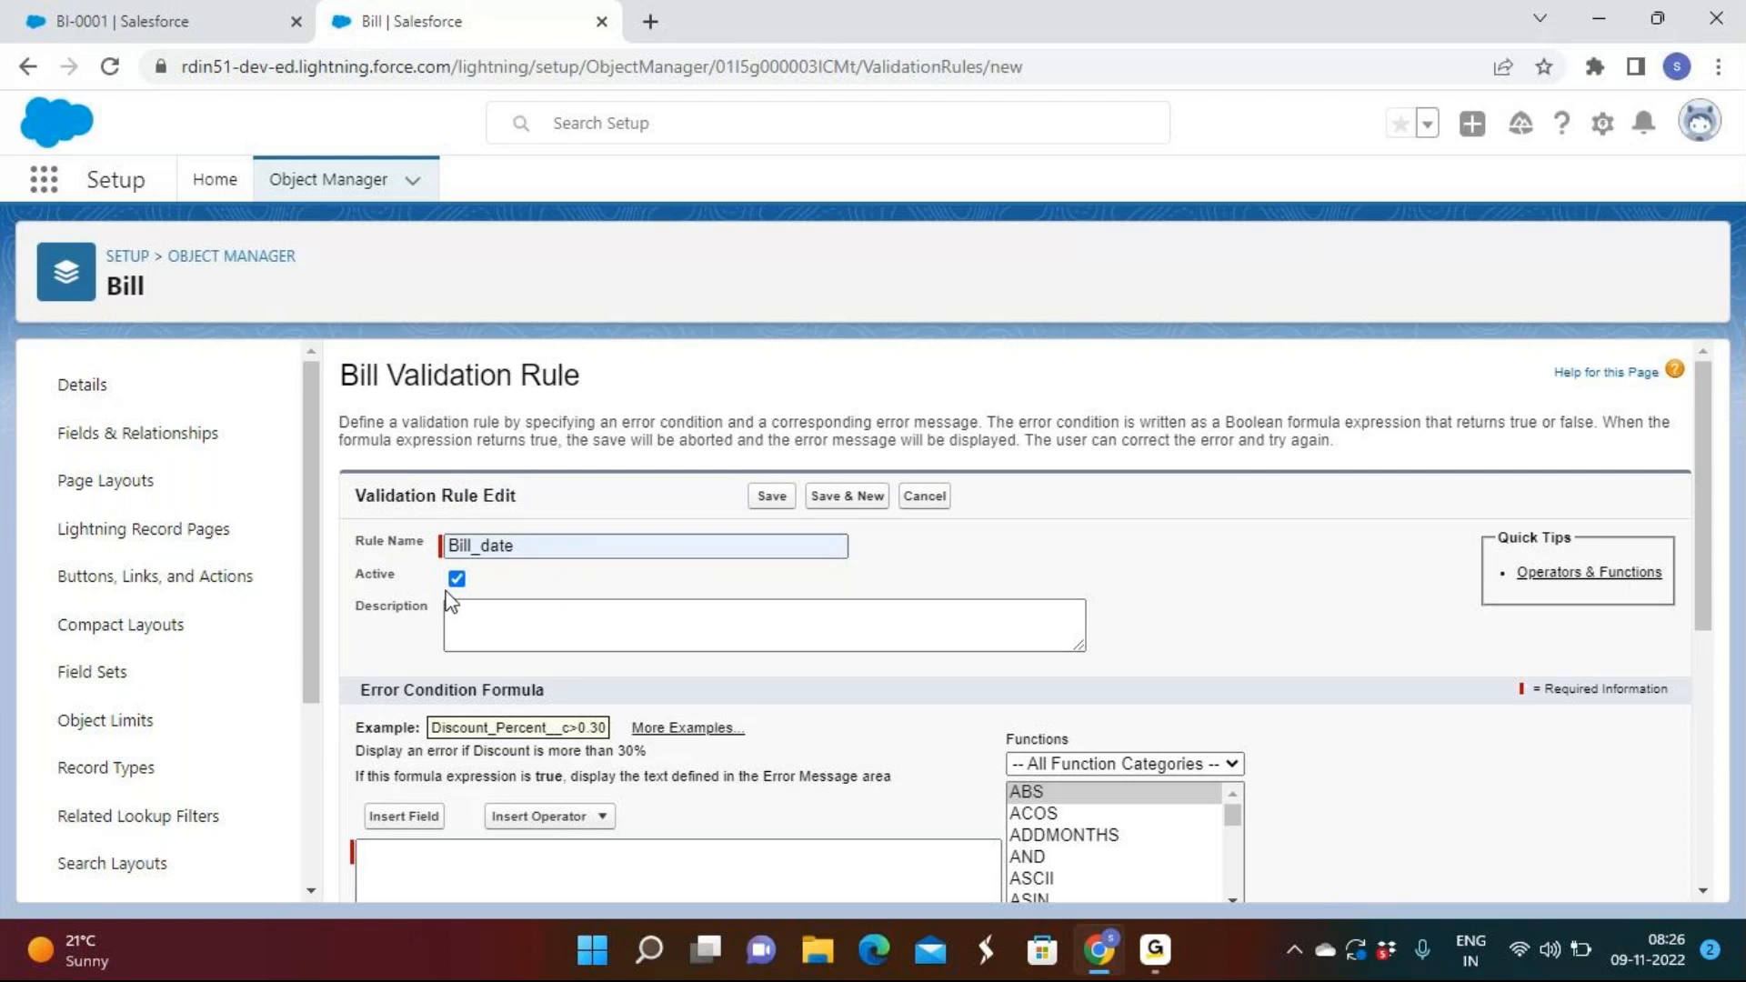
pyautogui.click(454, 585)
pyautogui.click(454, 585)
pyautogui.scroll(-2, 473, 555)
pyautogui.click(502, 512)
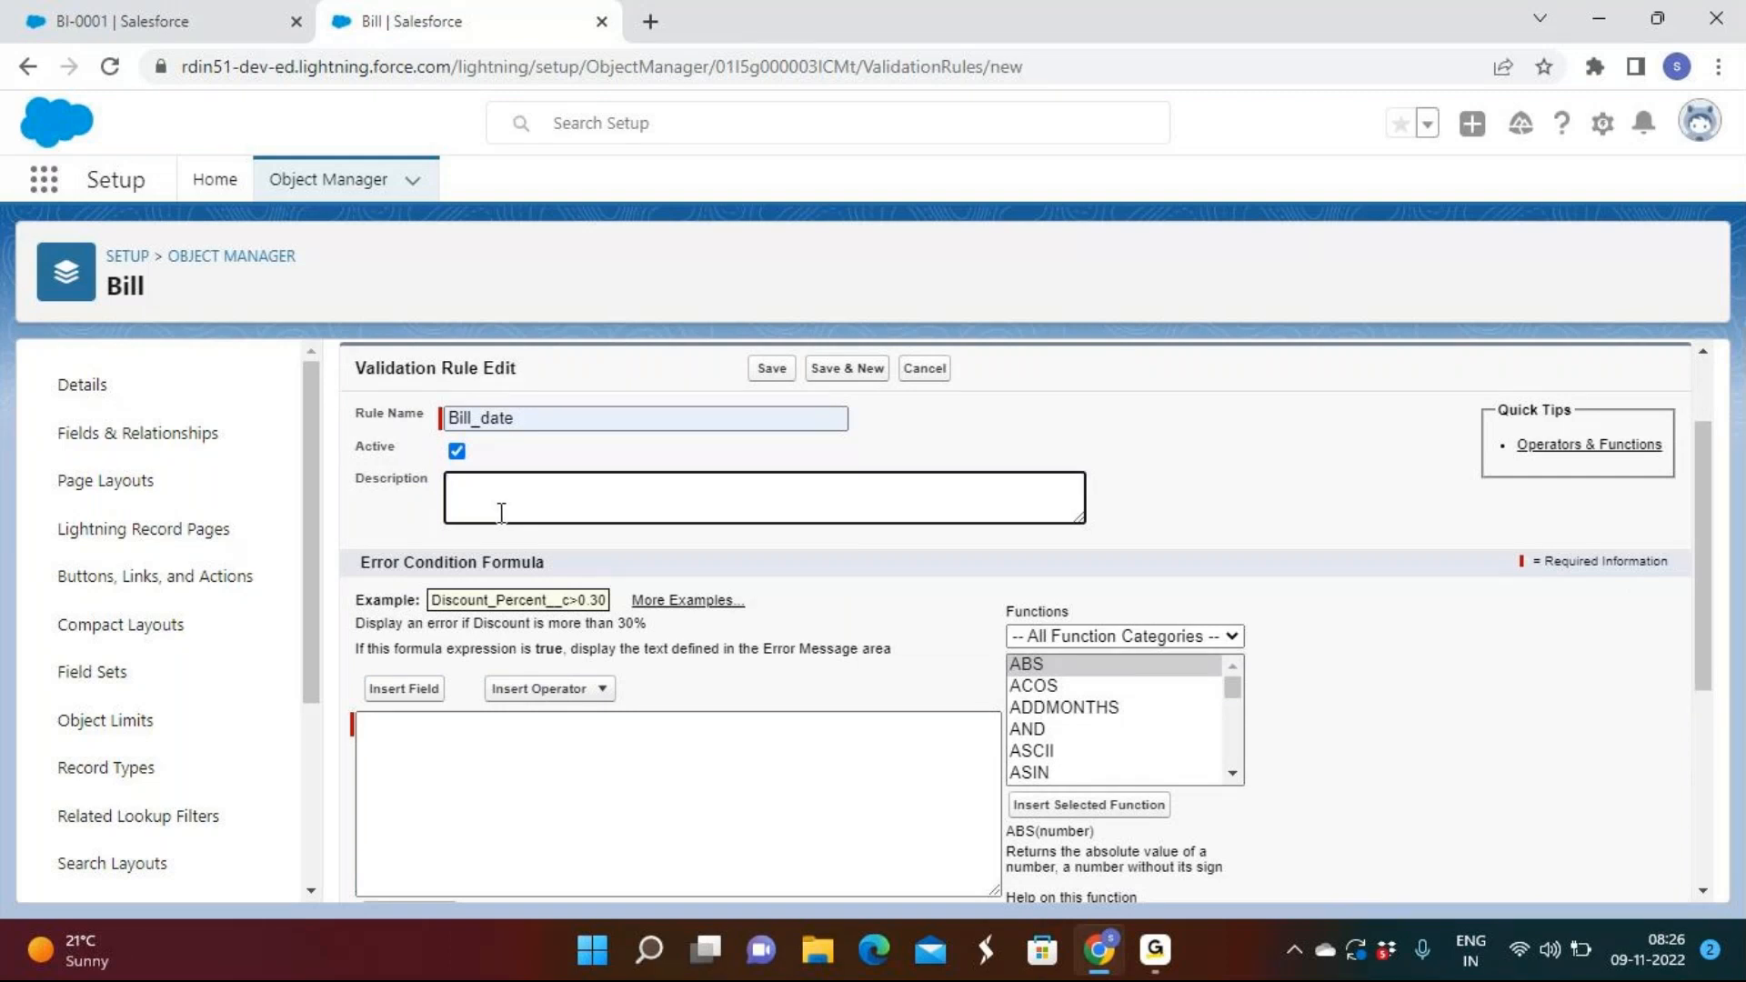
pyautogui.scroll(-4, 501, 512)
pyautogui.scroll(2, 530, 486)
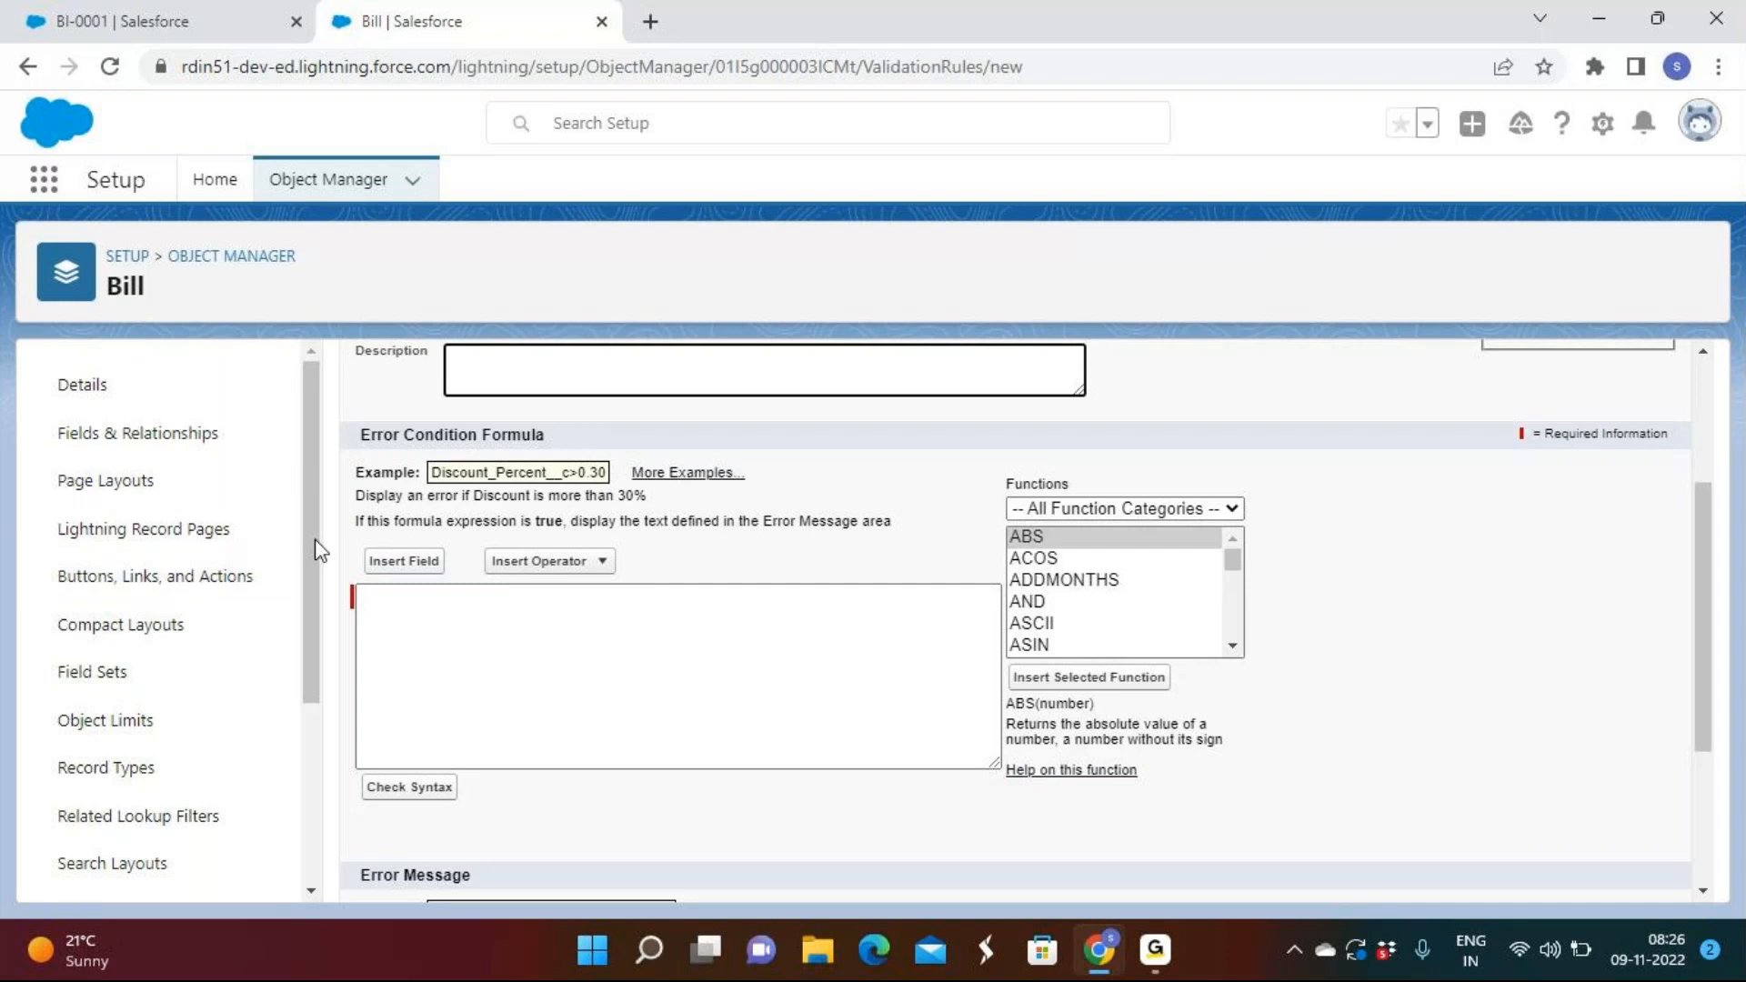
pyautogui.click(406, 563)
pyautogui.scroll(-3, 809, 575)
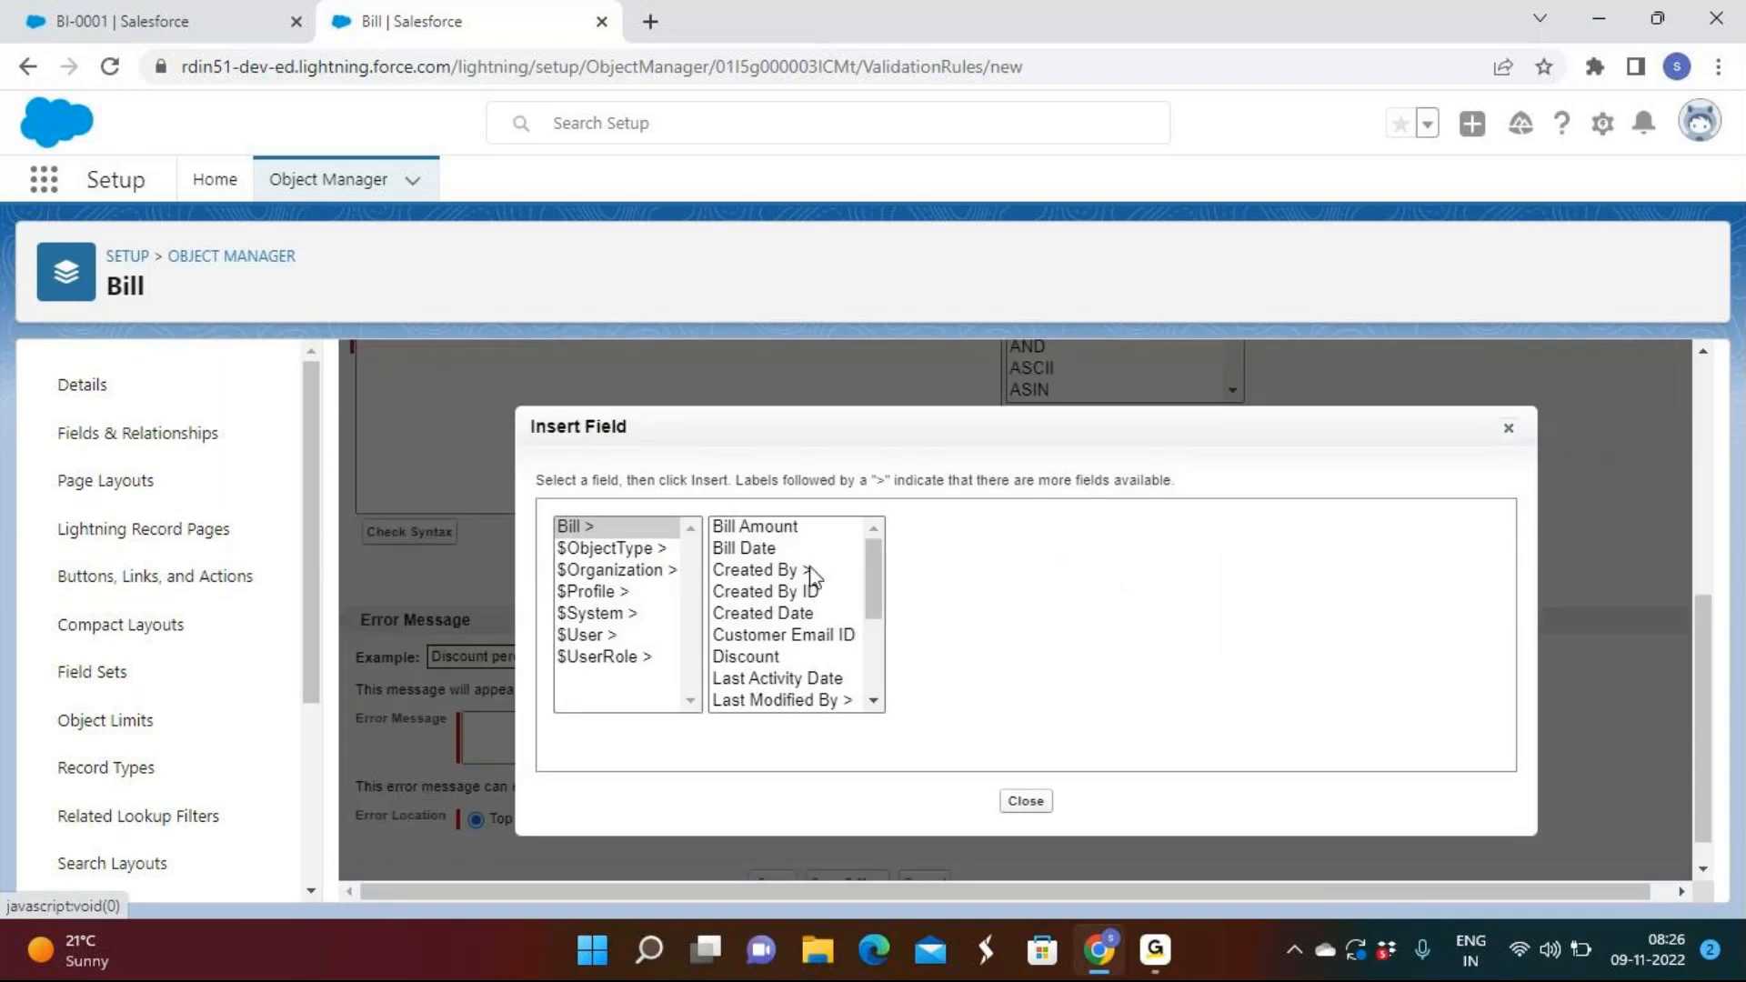
pyautogui.scroll(-3, 812, 578)
pyautogui.click(1026, 801)
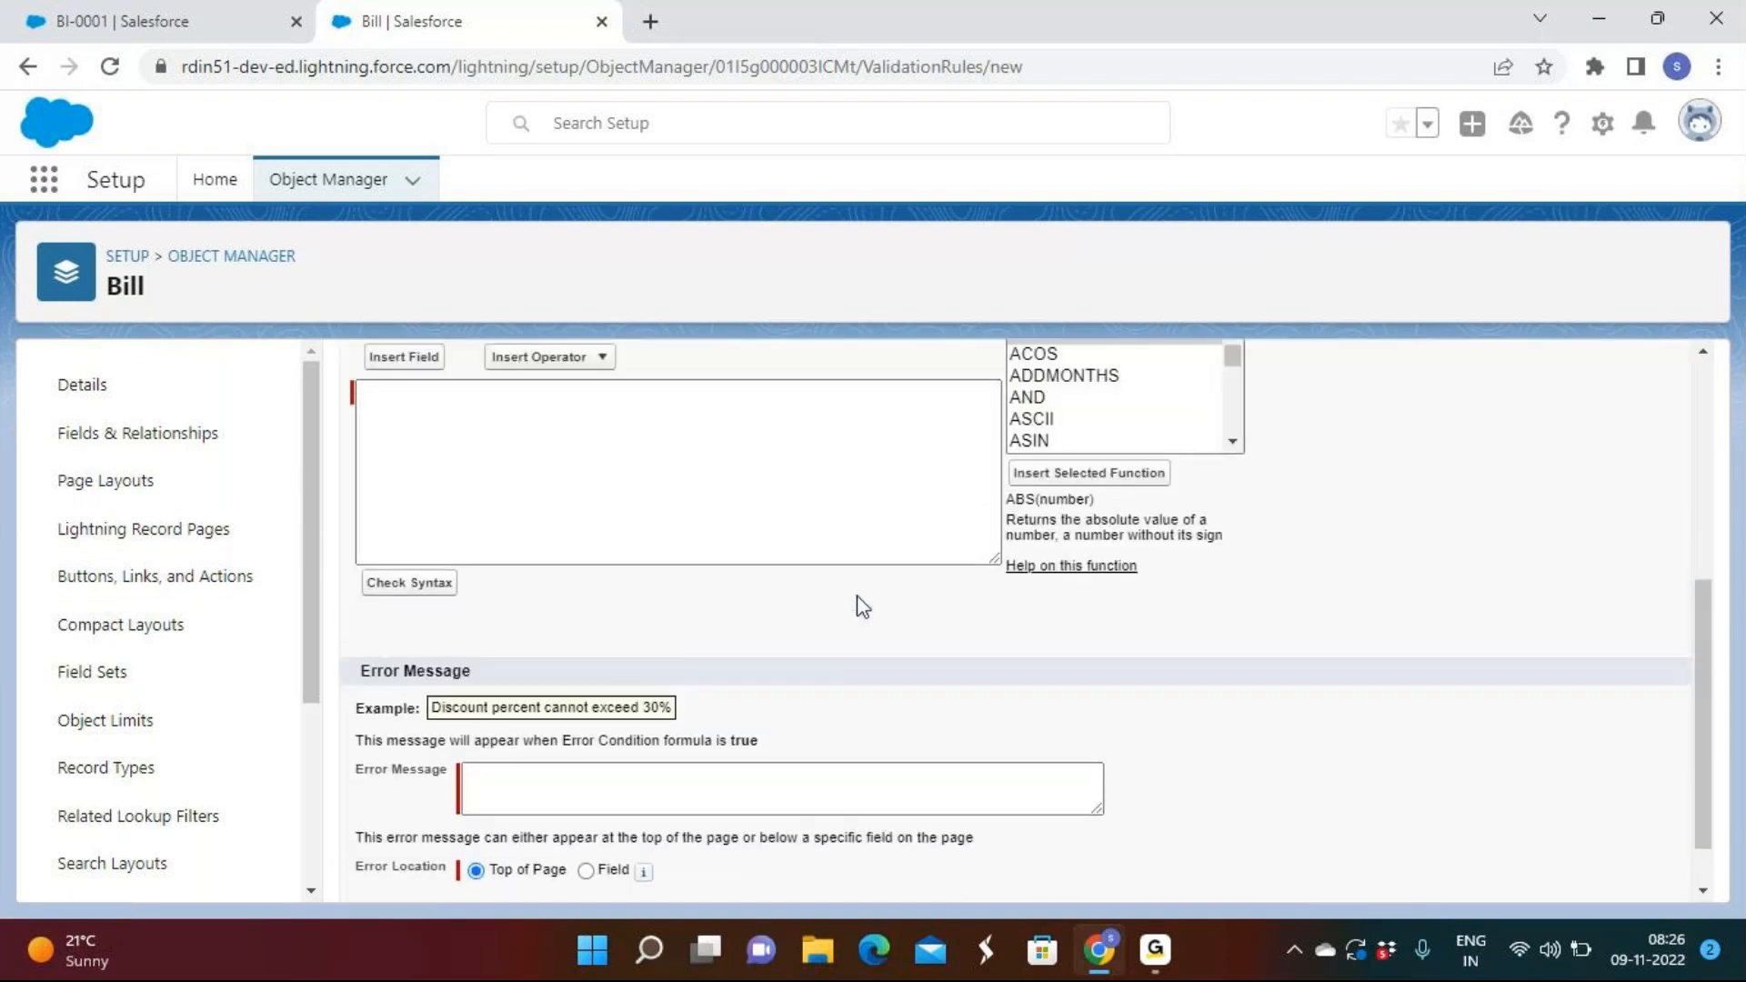
pyautogui.scroll(4, 858, 604)
pyautogui.click(611, 693)
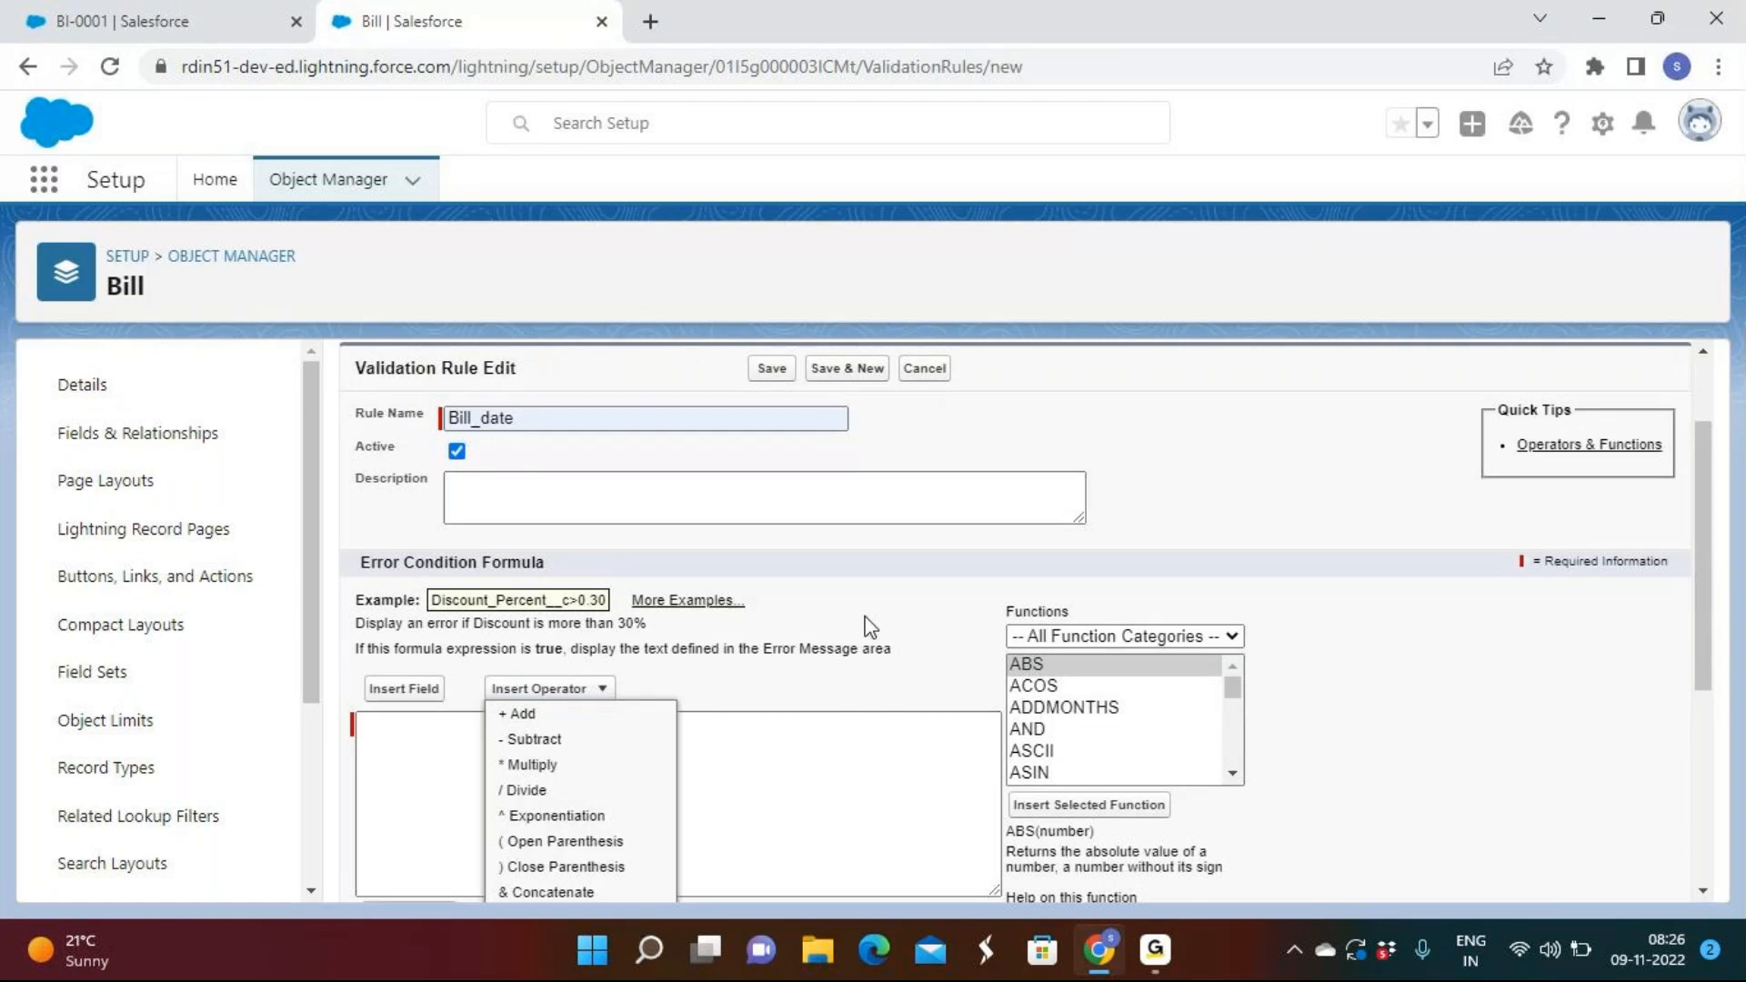
pyautogui.scroll(-3, 860, 628)
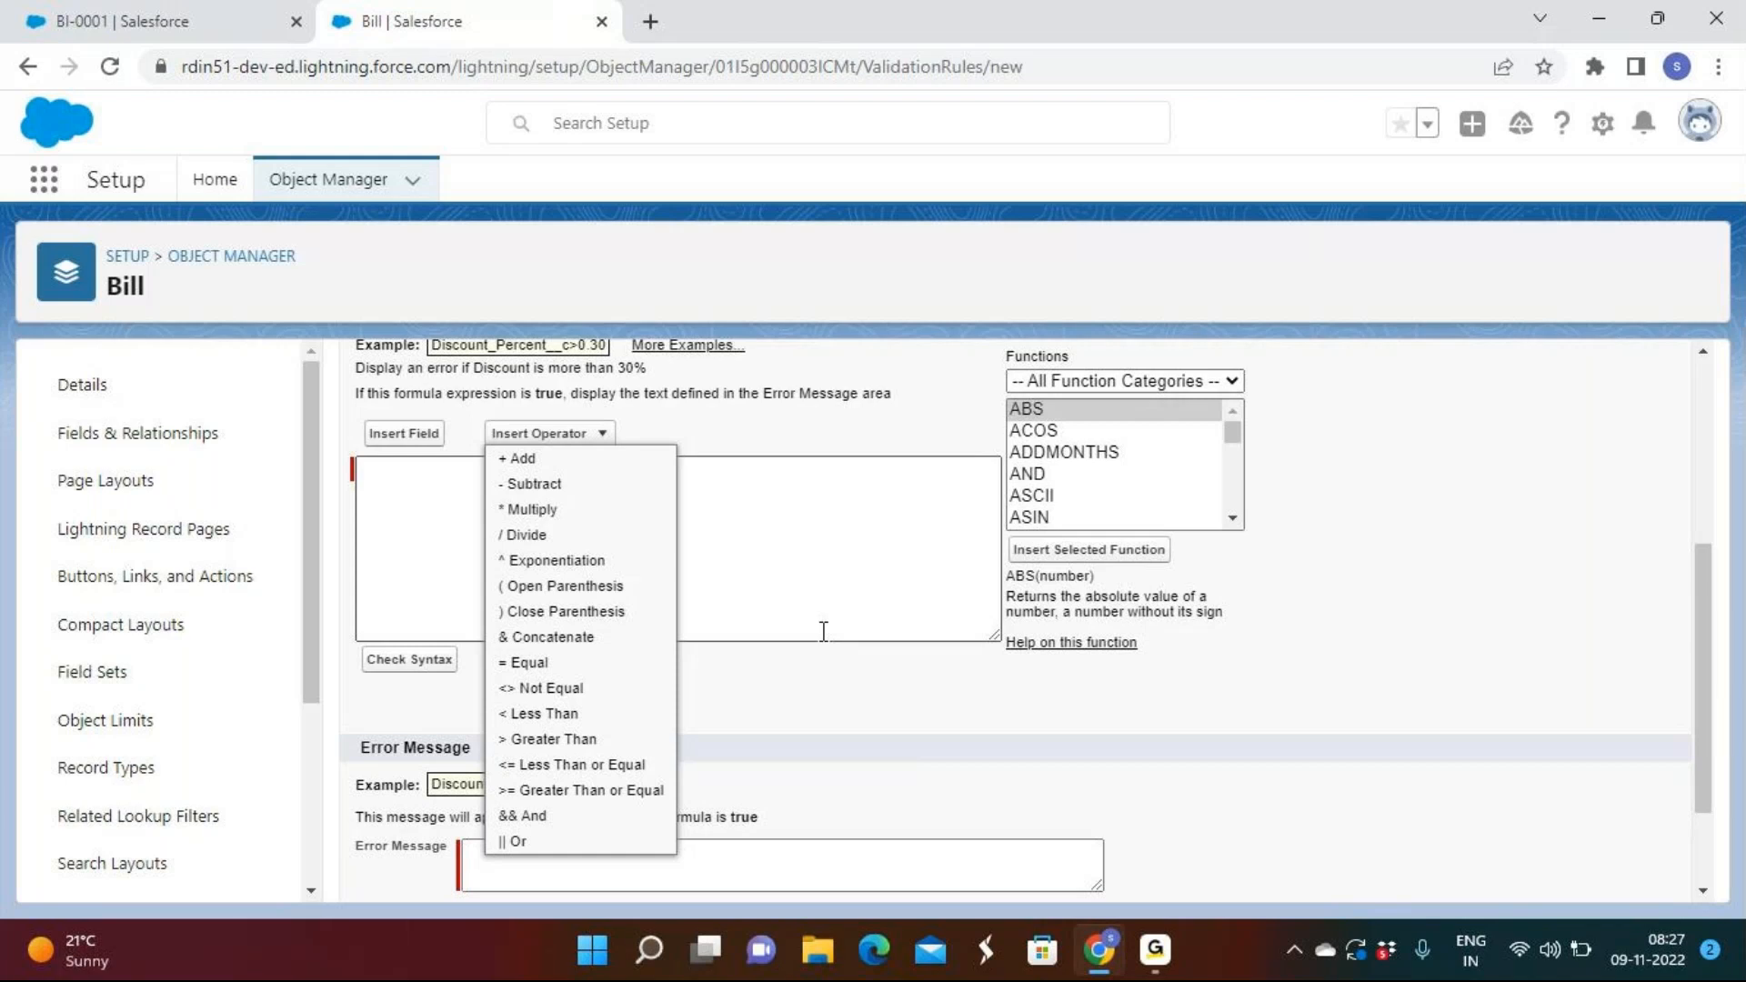
pyautogui.click(1071, 380)
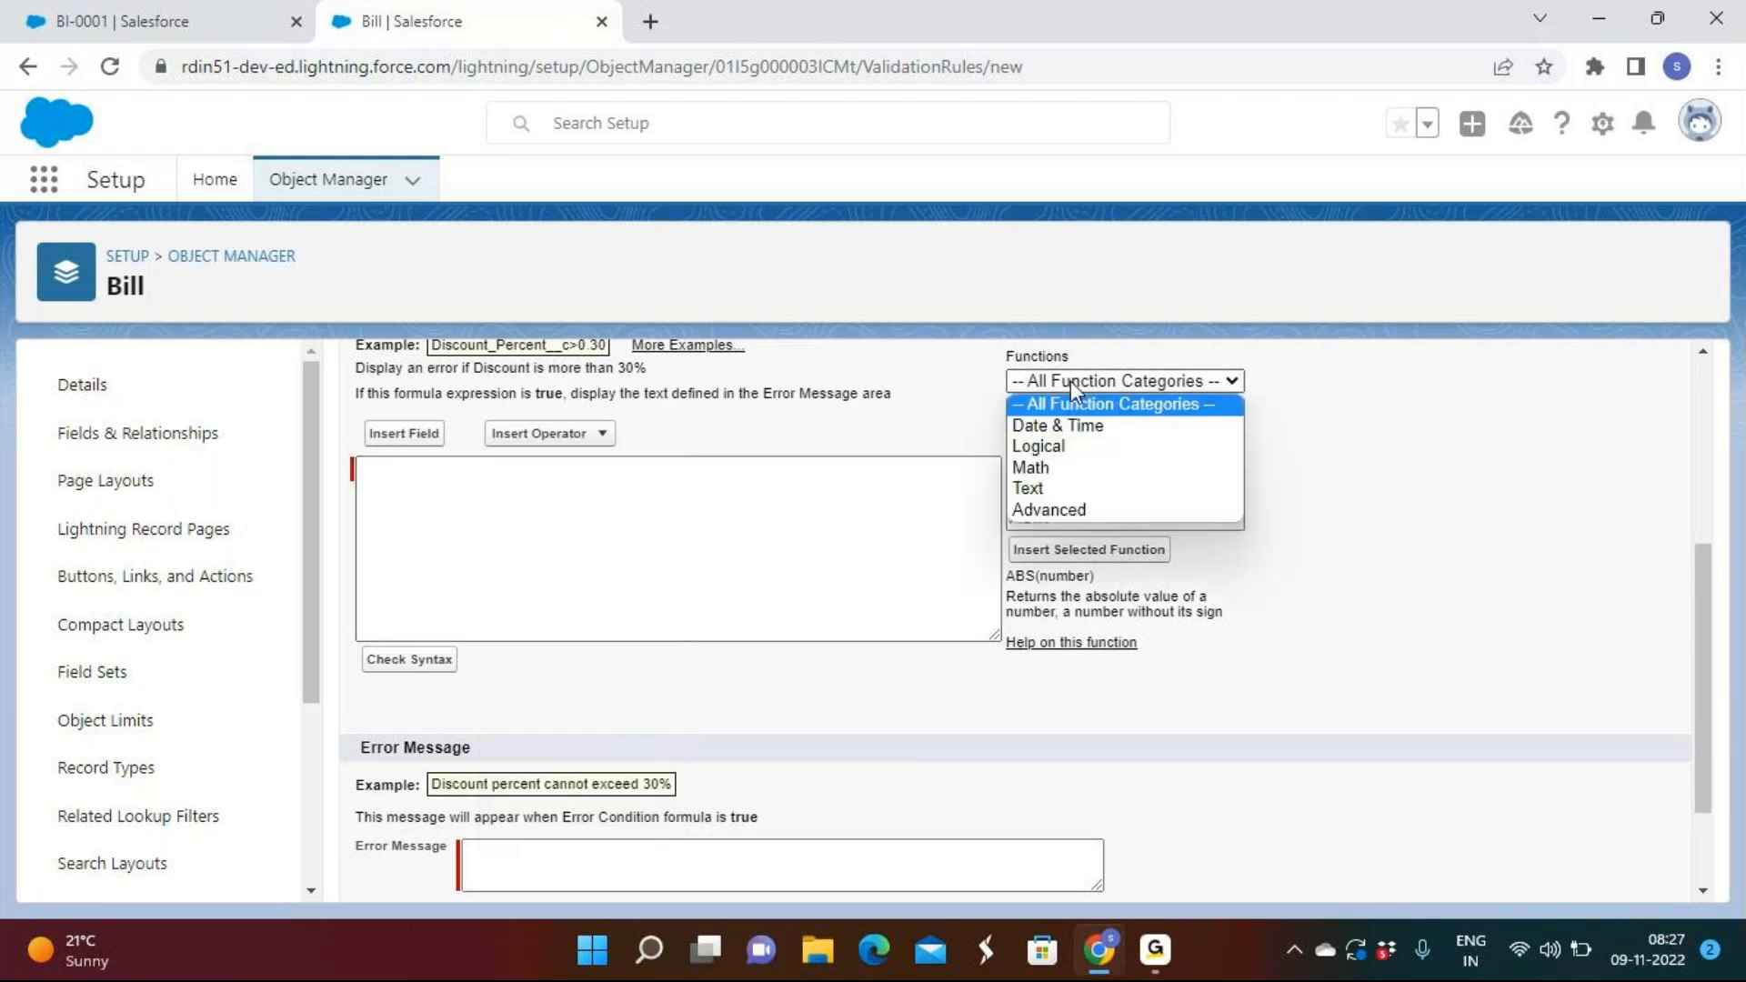
pyautogui.click(1065, 425)
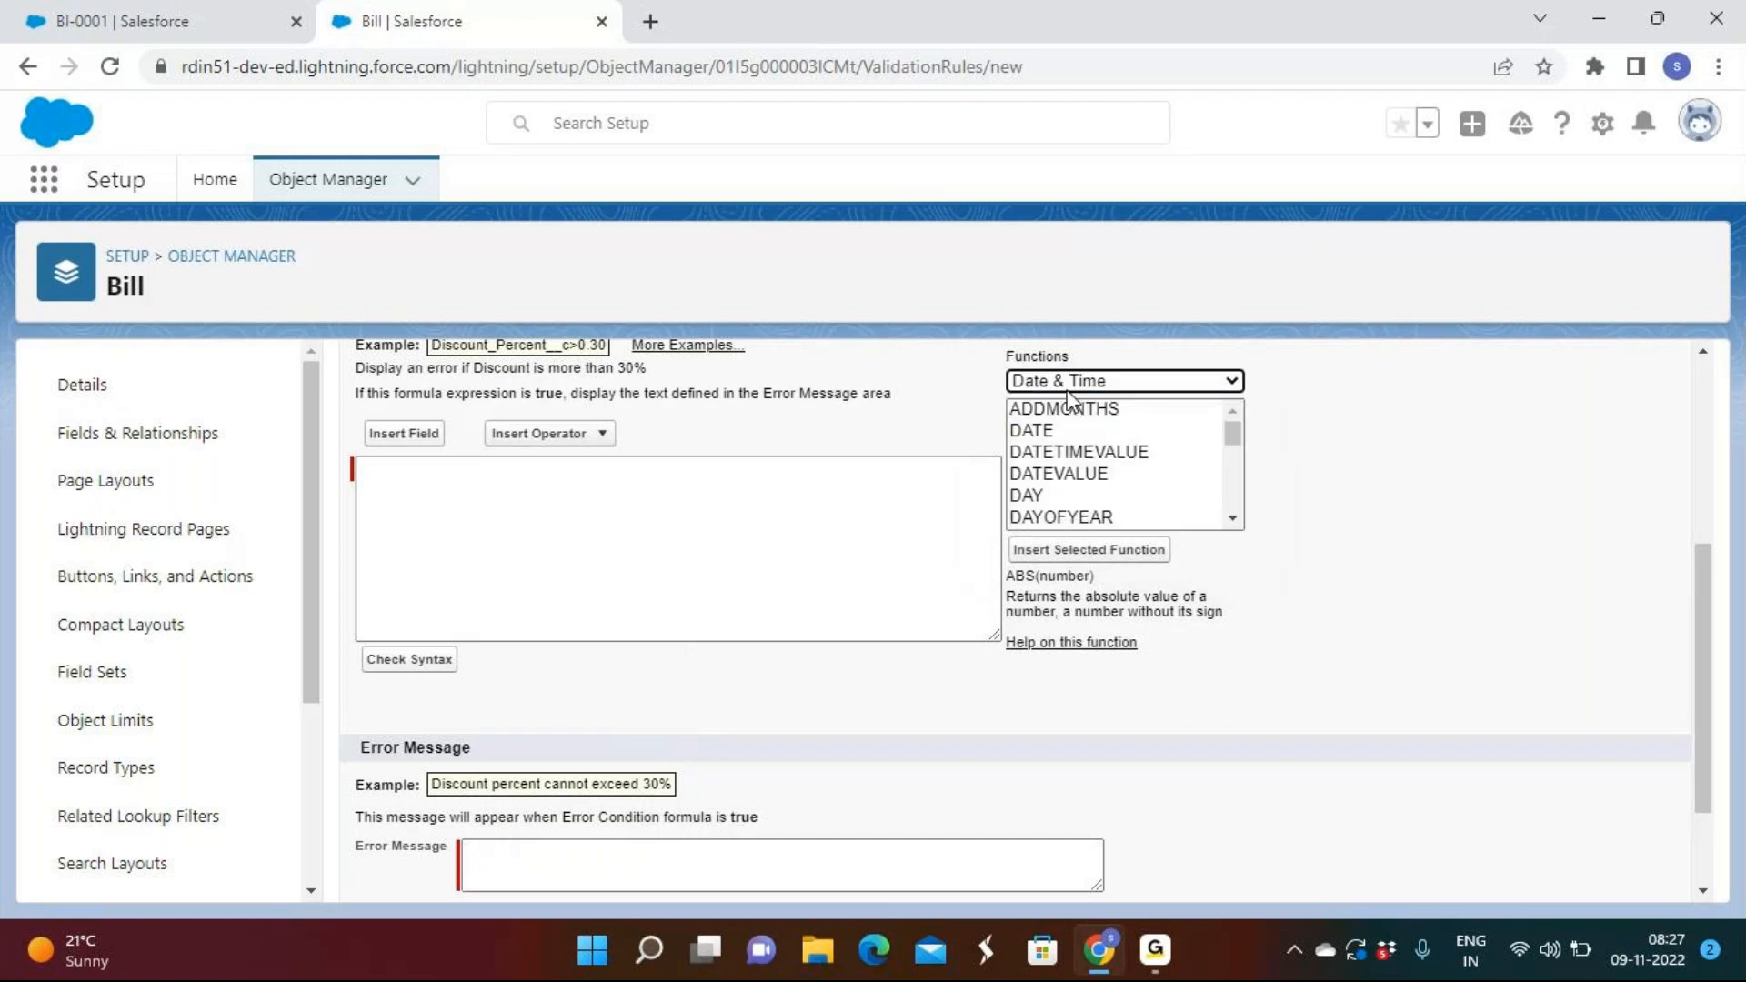
pyautogui.click(1069, 382)
pyautogui.click(1055, 445)
pyautogui.click(1073, 387)
pyautogui.click(1060, 468)
pyautogui.click(1071, 381)
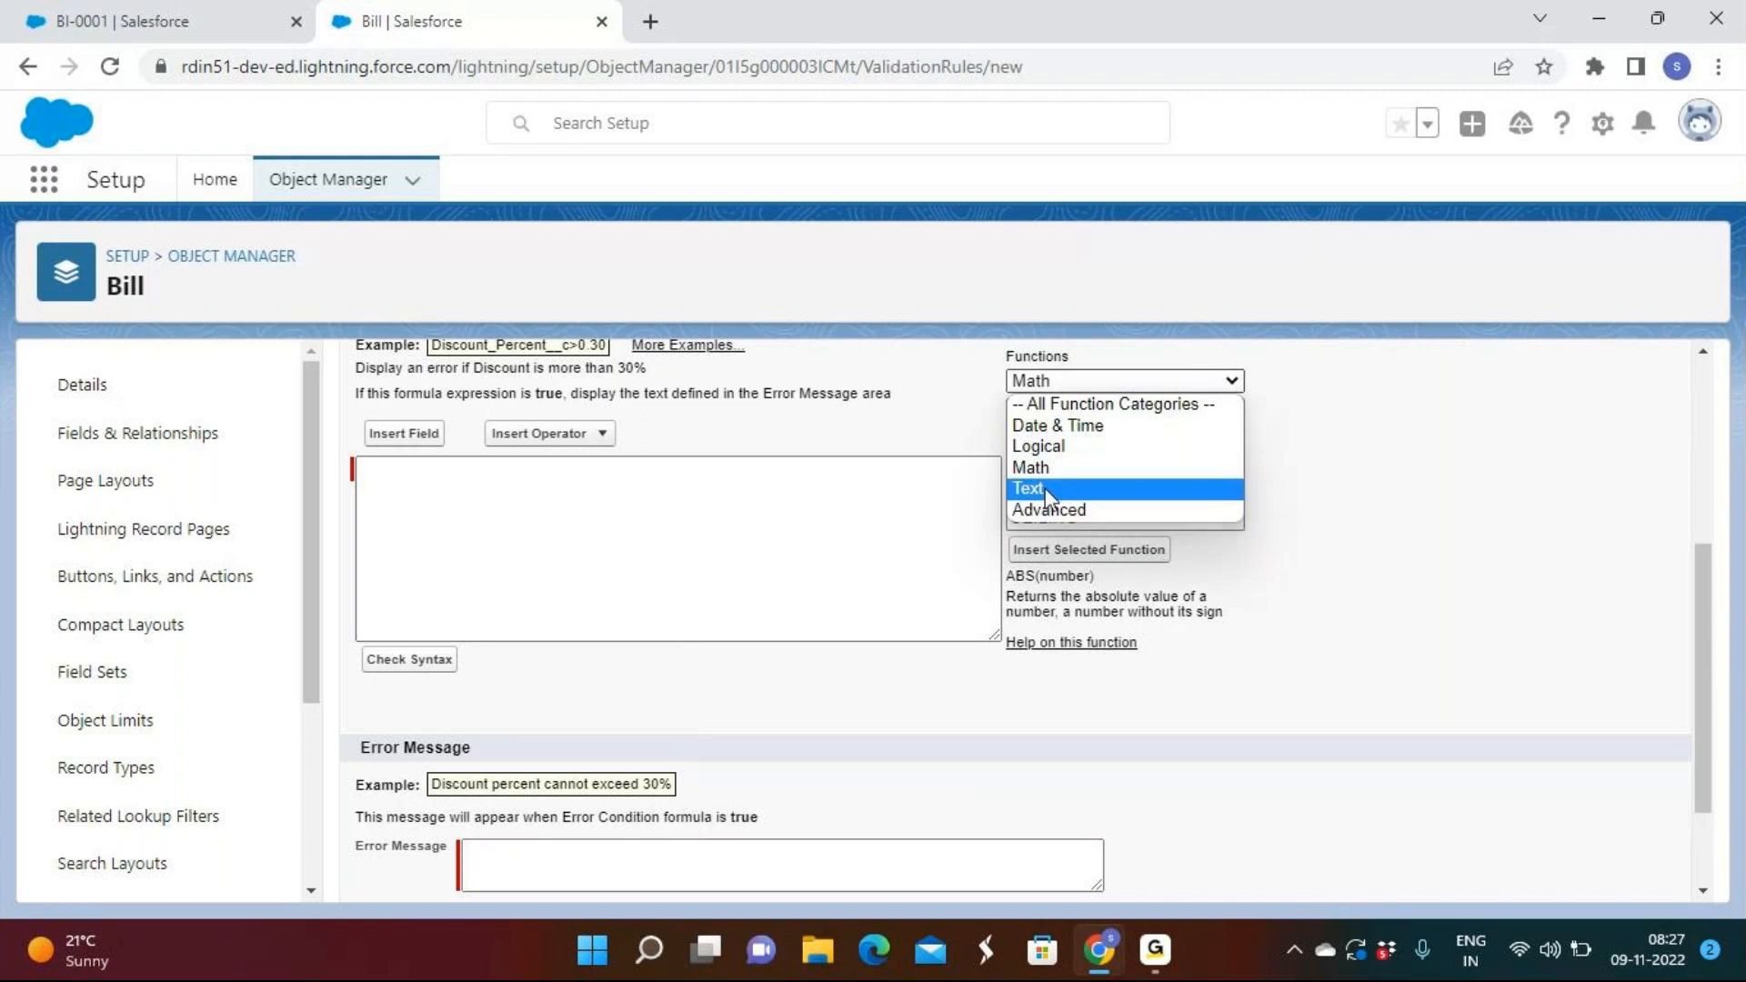
pyautogui.click(1053, 509)
pyautogui.click(1071, 381)
pyautogui.click(1060, 395)
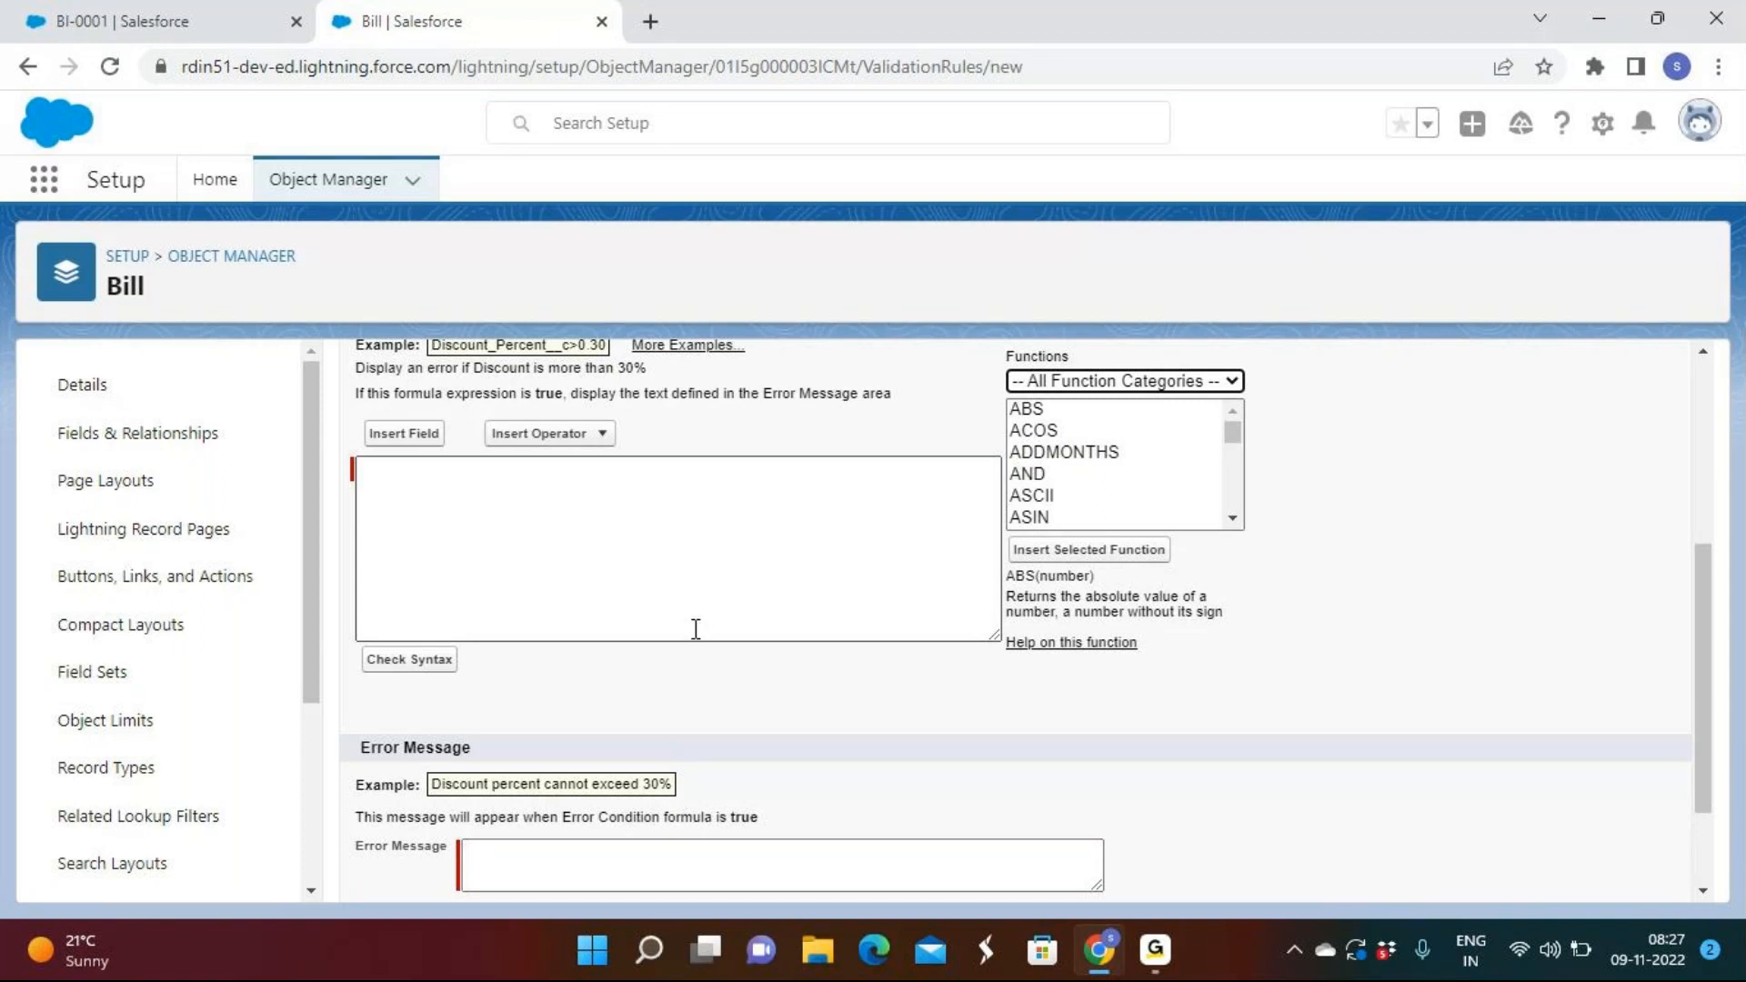
pyautogui.scroll(-1, 698, 651)
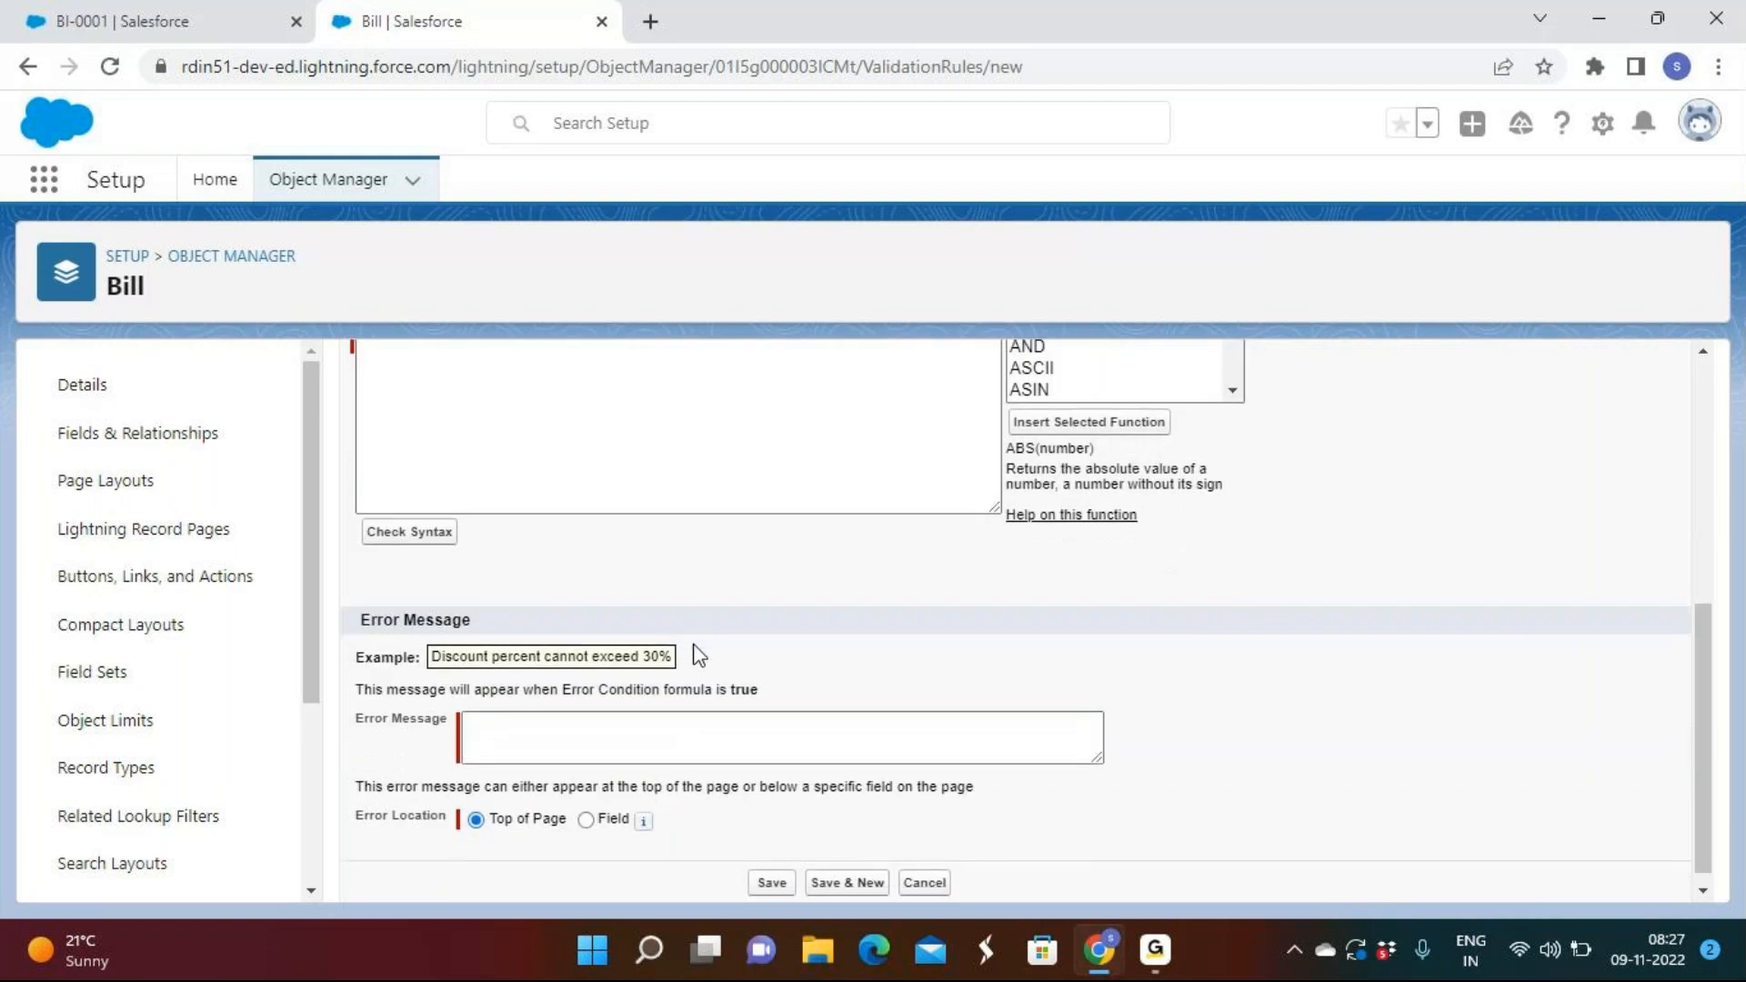
pyautogui.scroll(2, 696, 654)
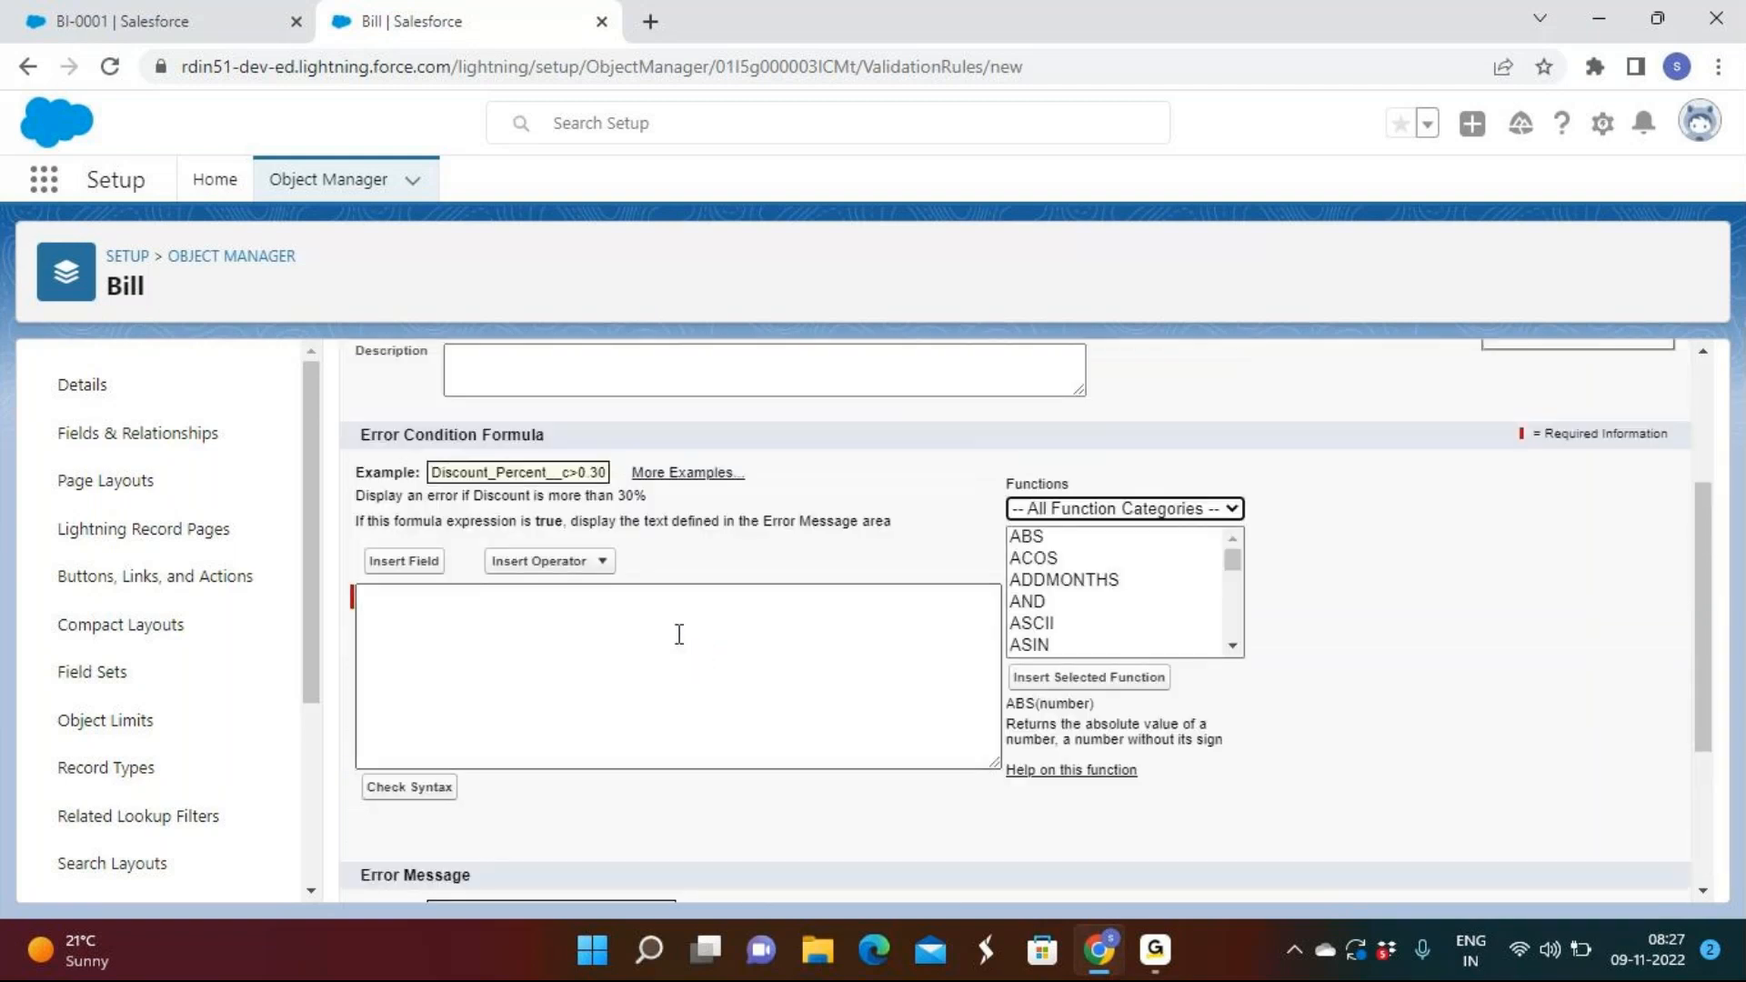
pyautogui.click(1161, 970)
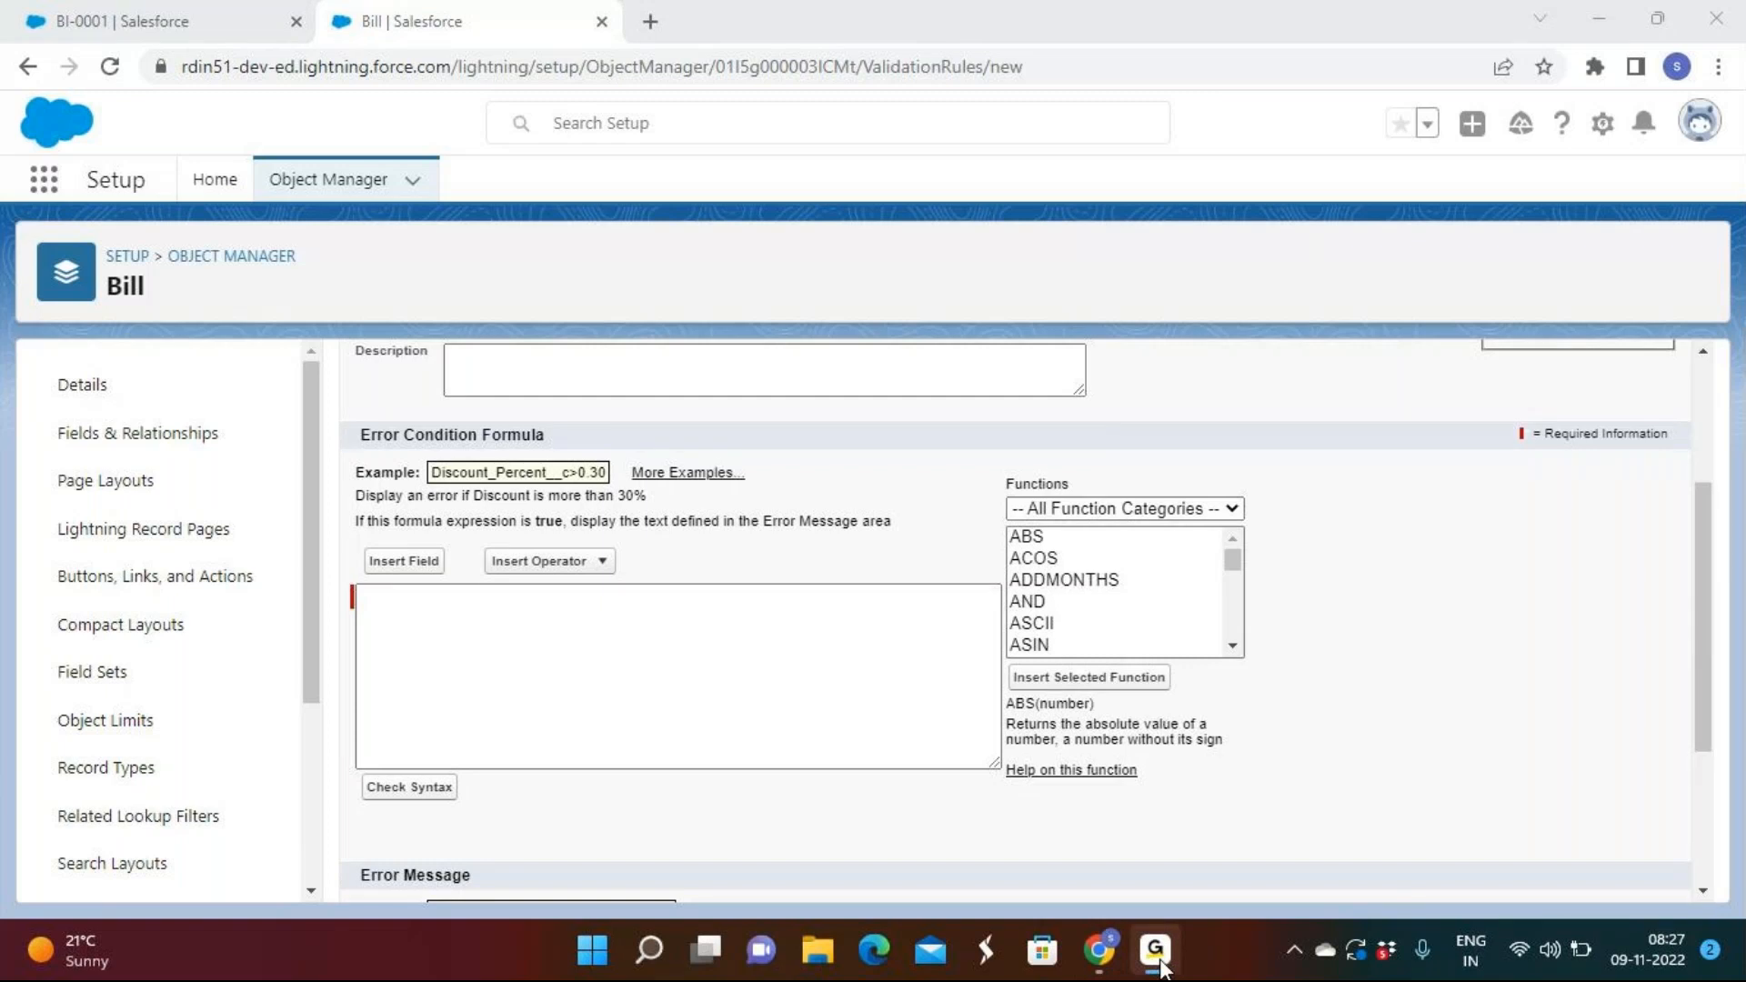
pyautogui.click(1161, 970)
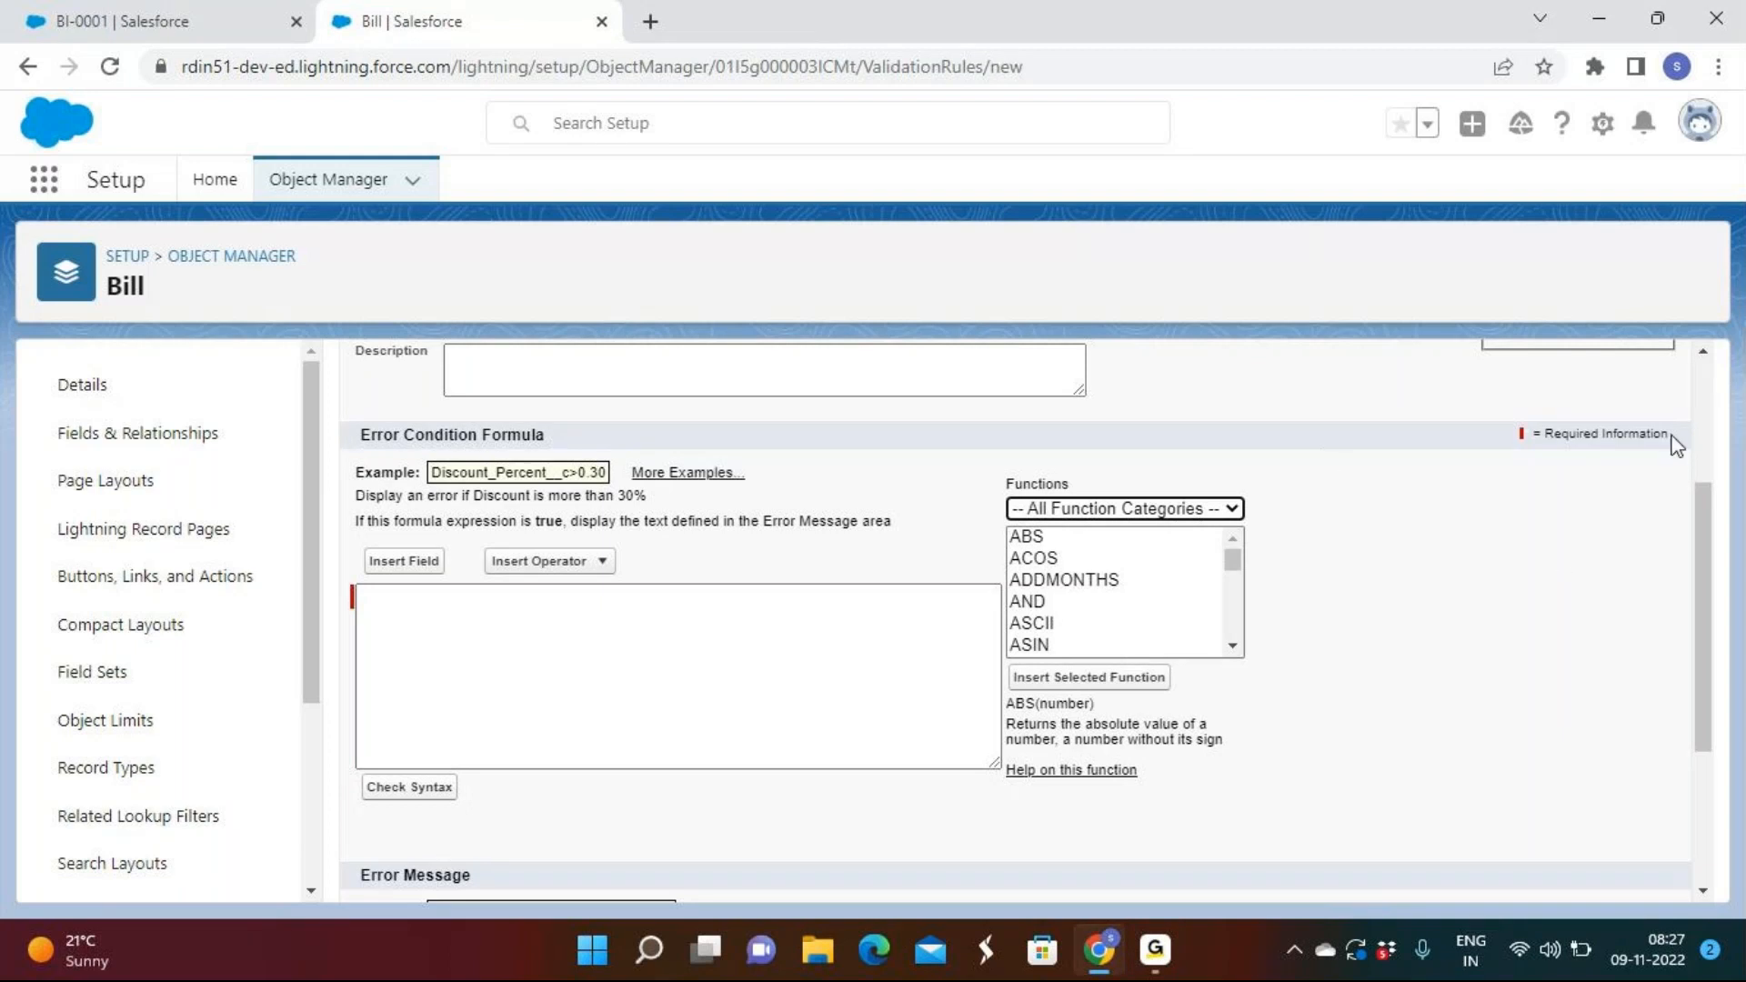
pyautogui.click(610, 669)
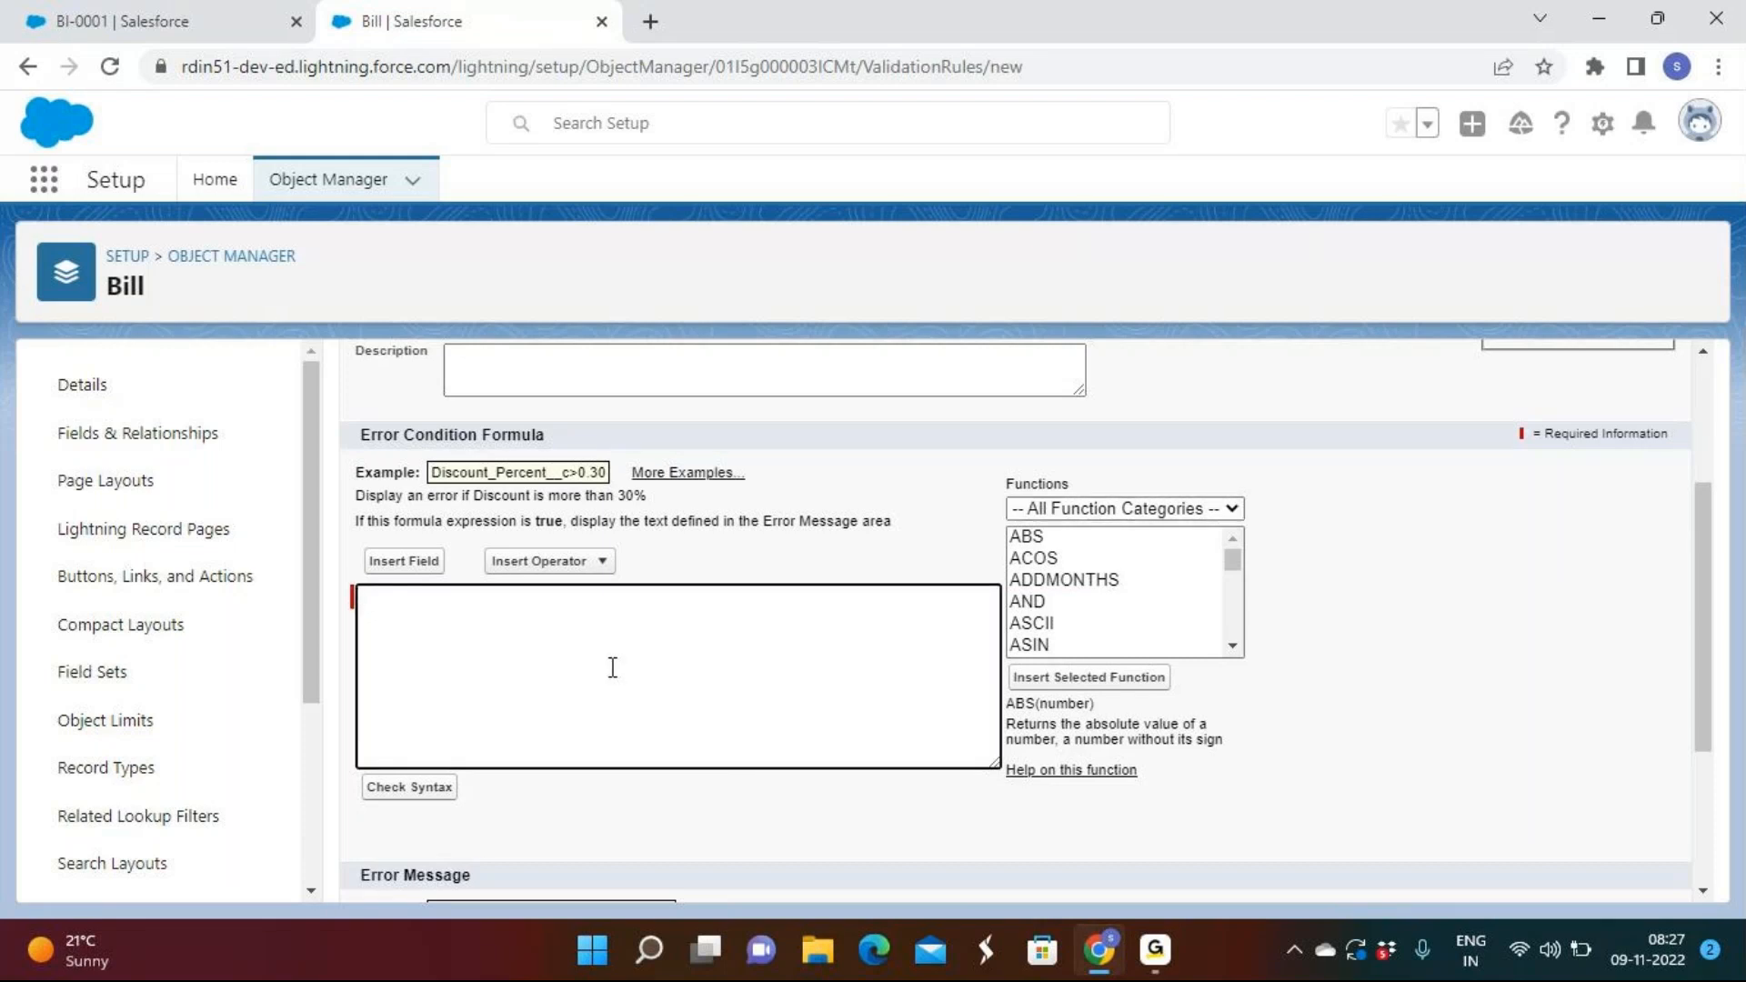
# Write the note 'bill date is not eqaul today' as the formula's first line.
pyautogui.write('bill date is not eqaul today')
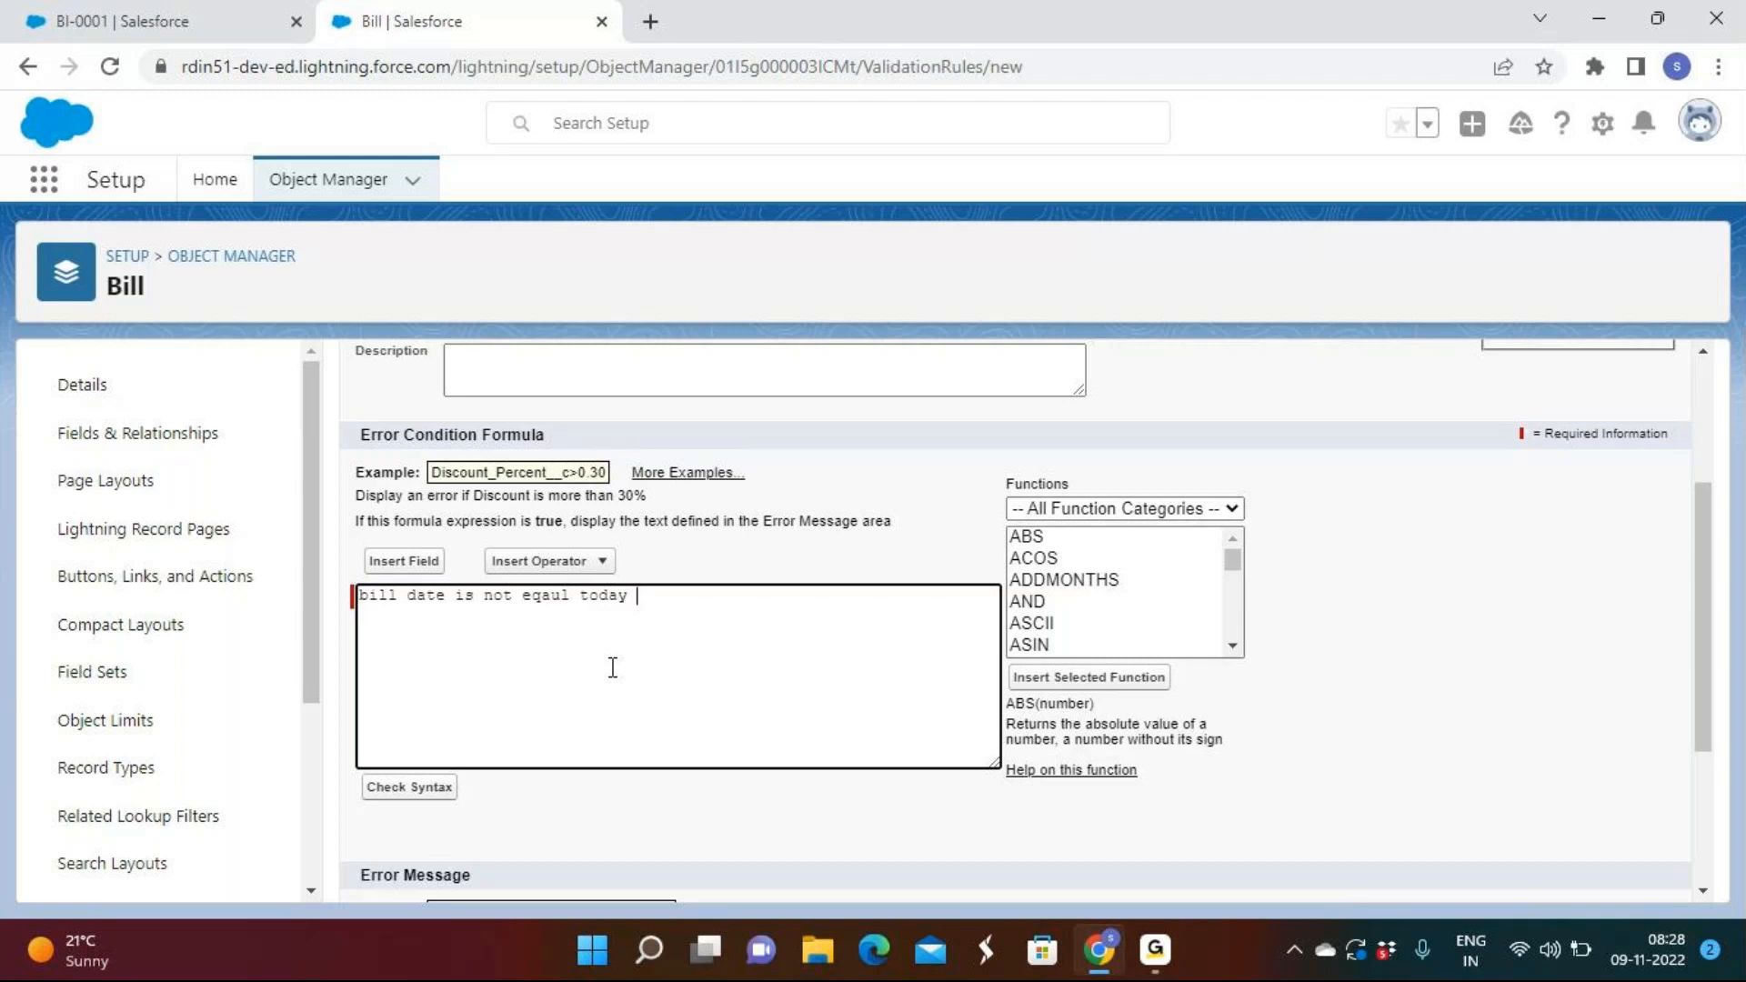
pyautogui.press('Return')
# Insert the Bill_Date__c field followed by the not-equal operator <>.
pyautogui.click(422, 565)
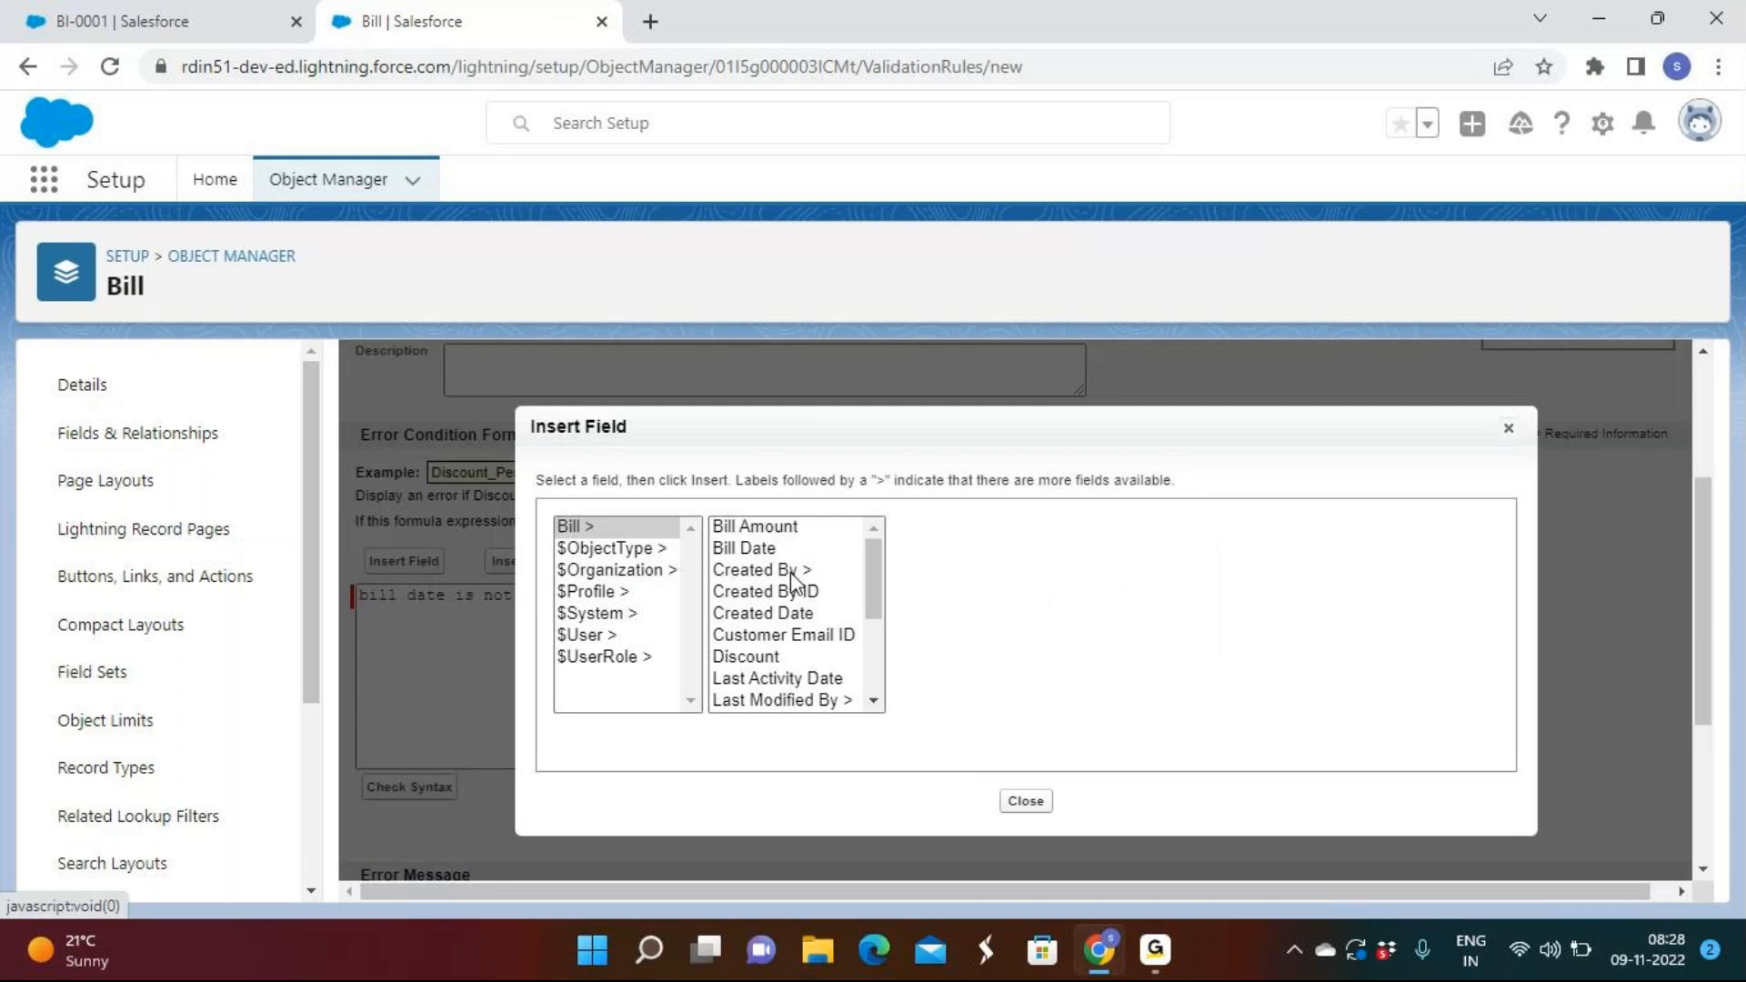
pyautogui.click(744, 547)
pyautogui.click(987, 668)
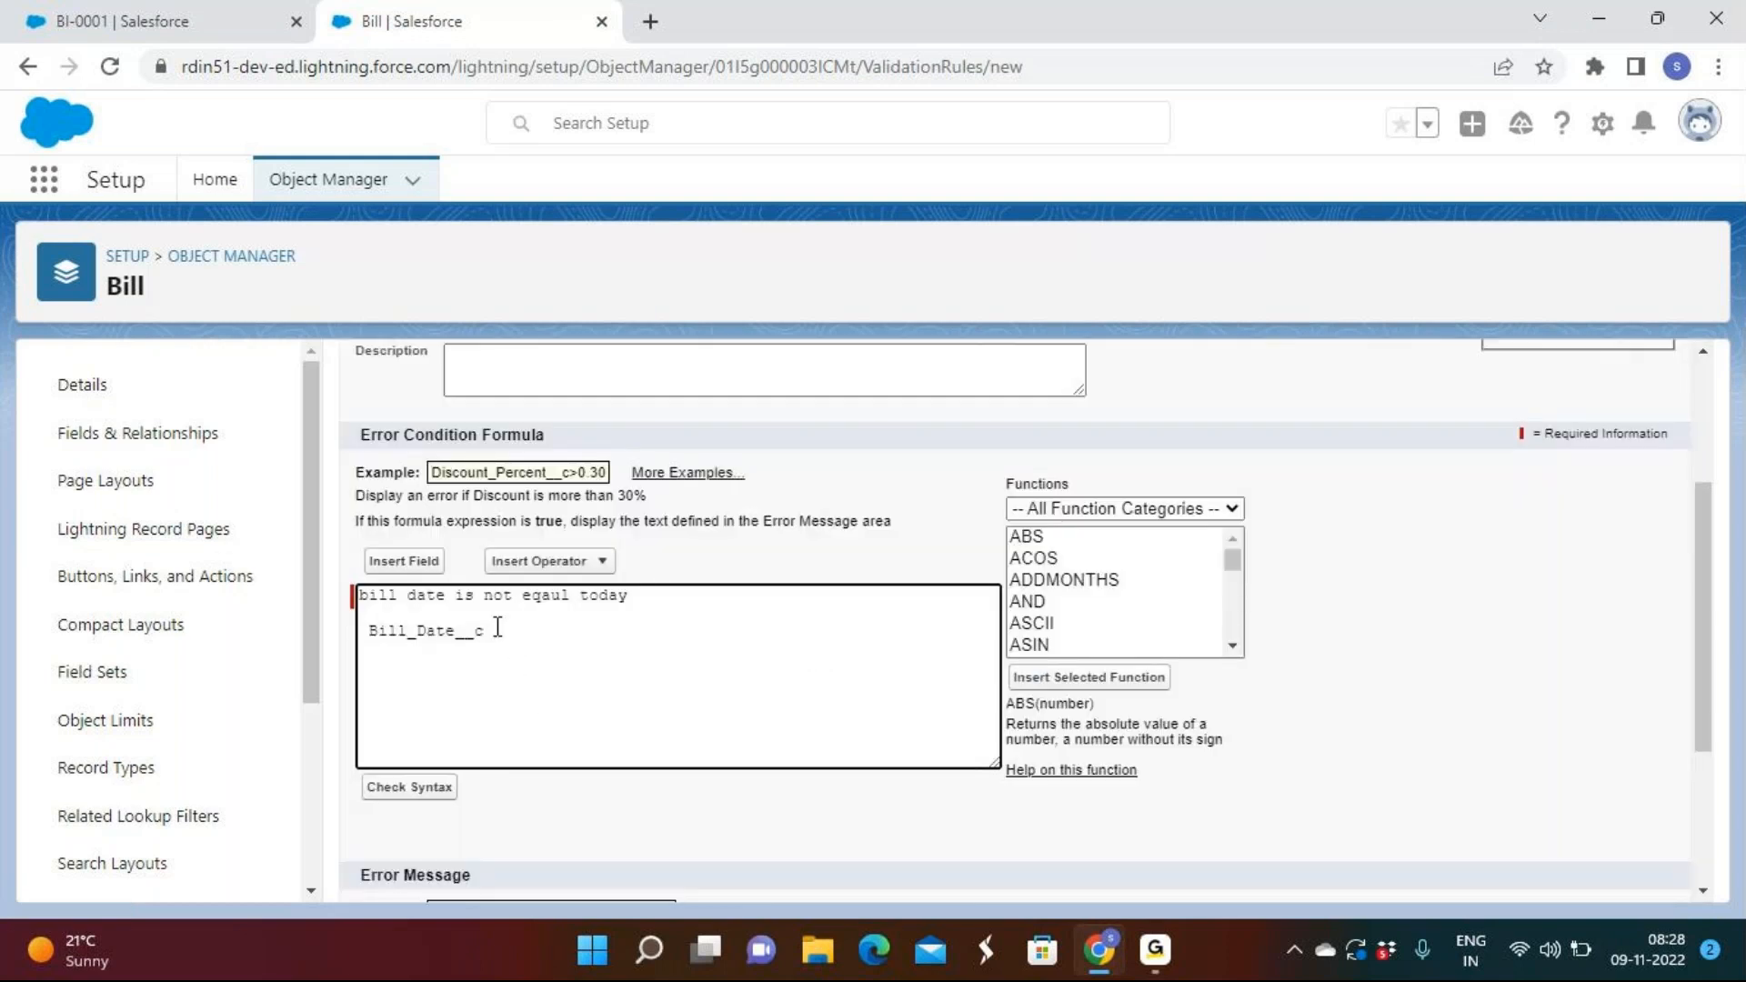
pyautogui.click(602, 563)
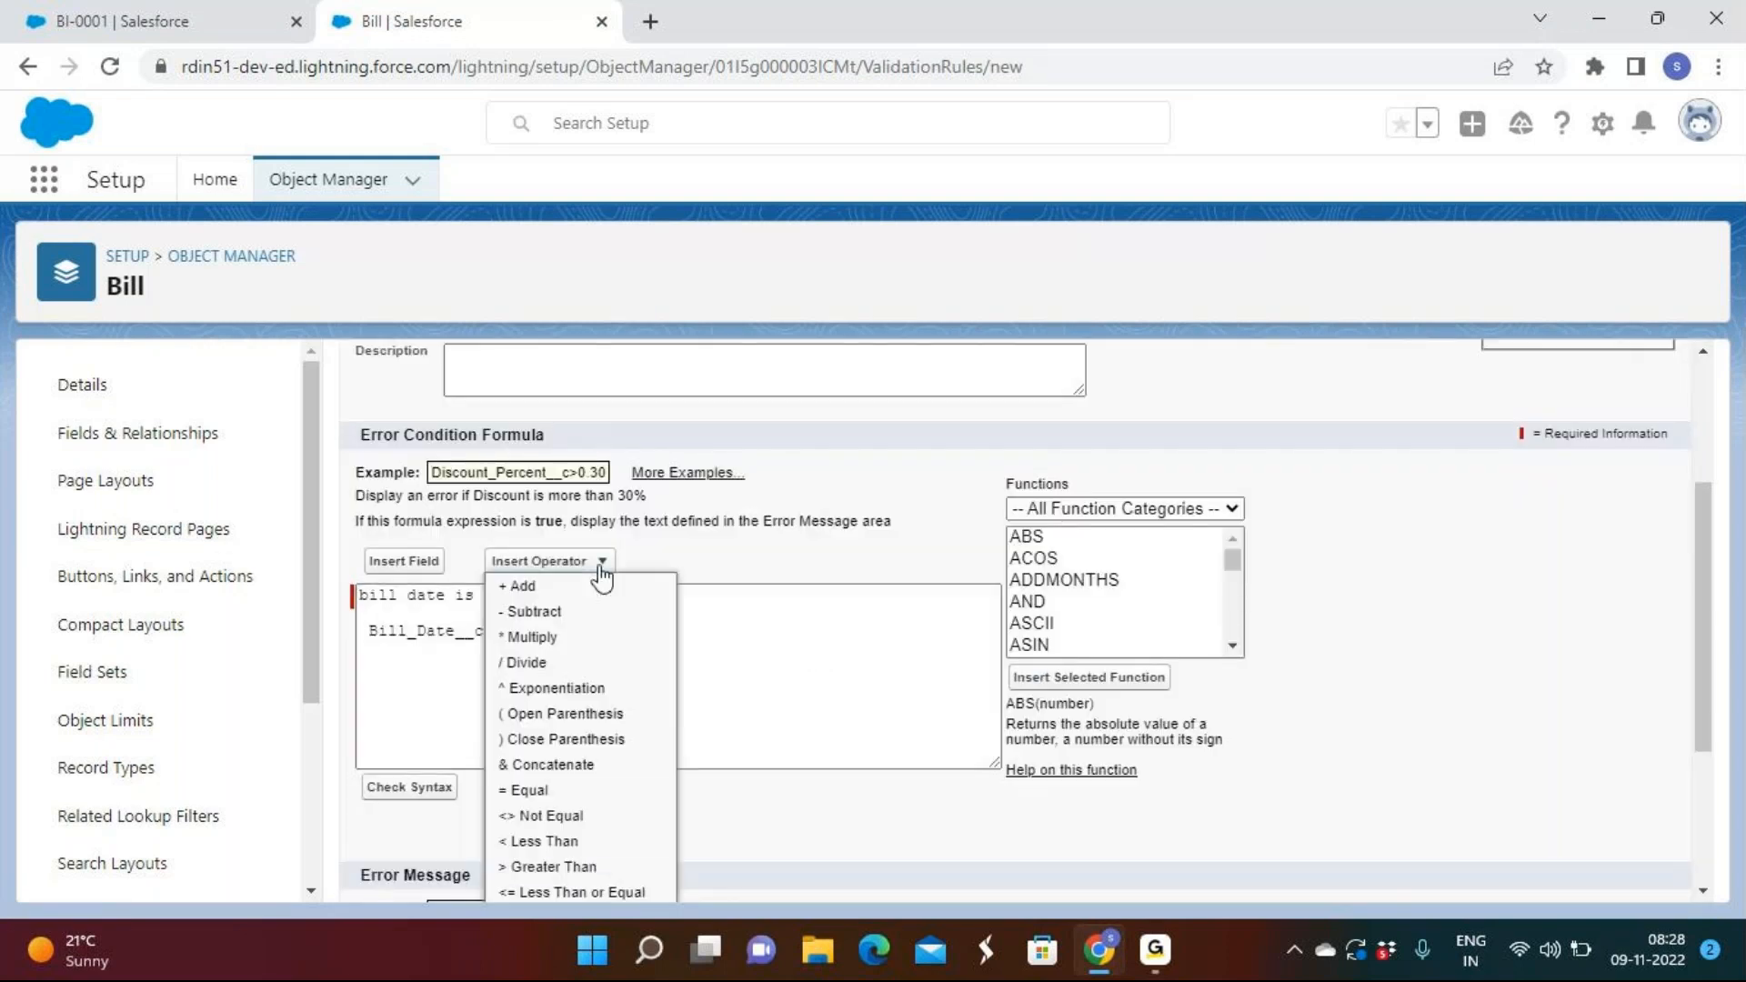
pyautogui.click(550, 814)
# Add TODAY() from the Date & Time functions to complete Bill_Date__c <> TODAY().
pyautogui.moveTo(580, 595); pyautogui.dragTo(629, 602)
pyautogui.click(563, 637)
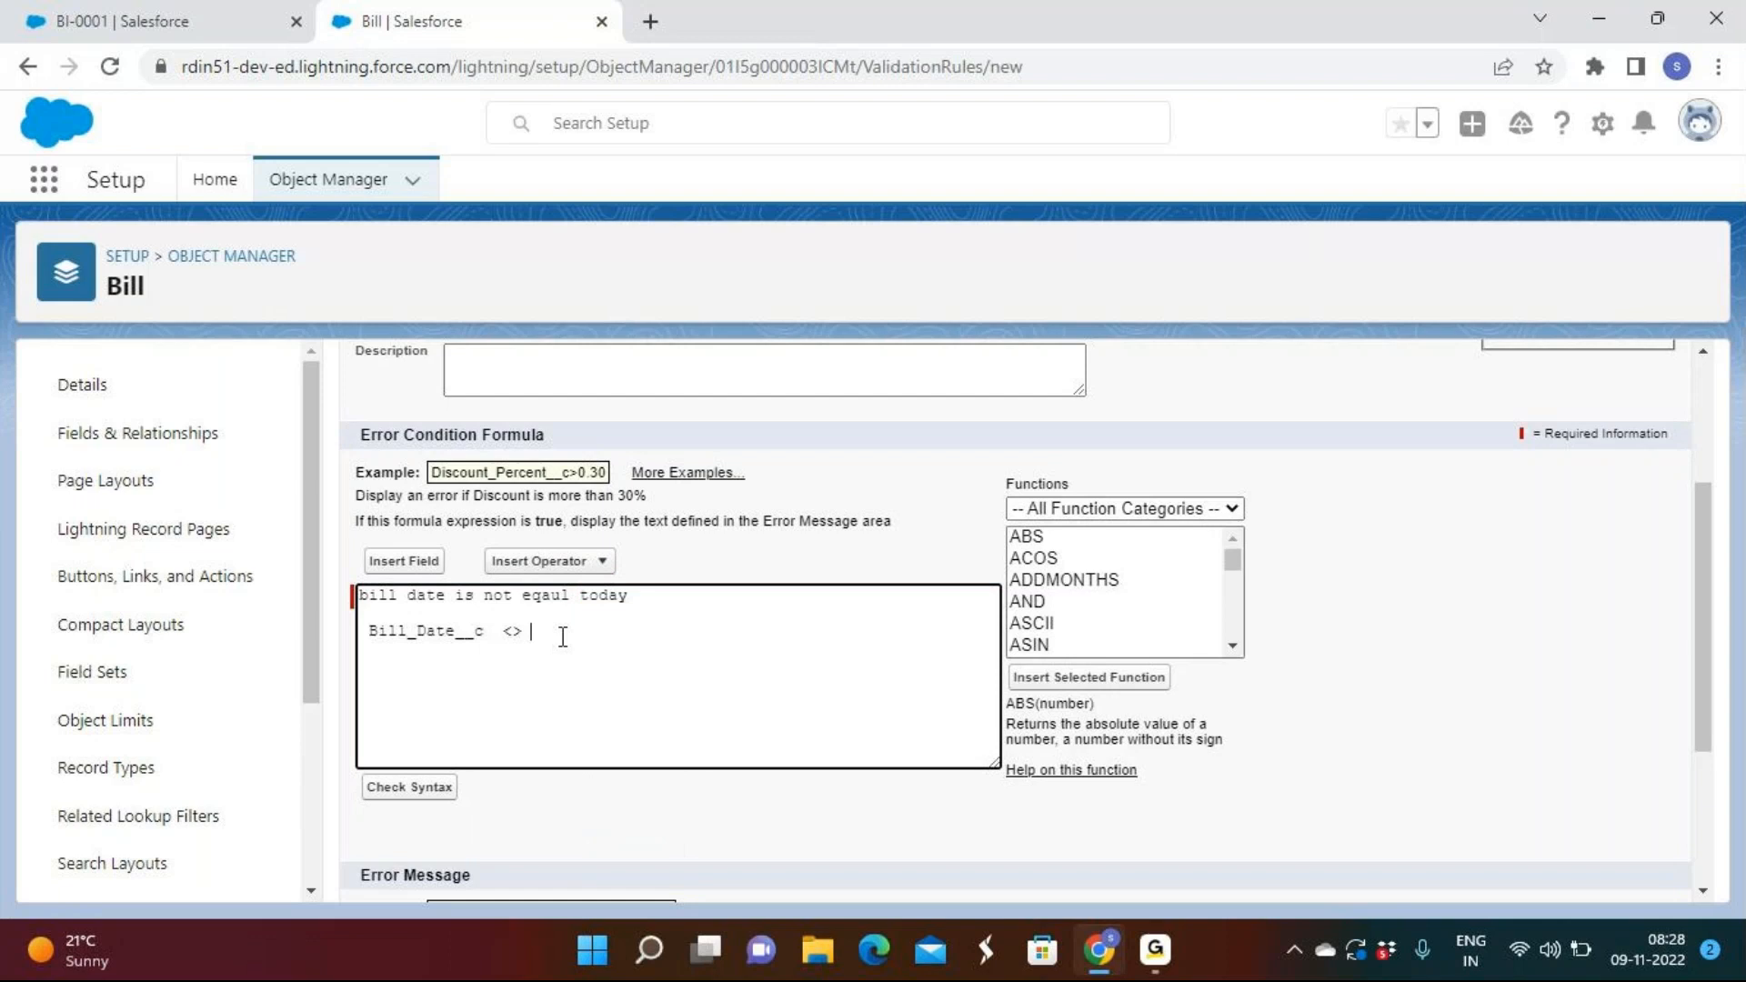
pyautogui.click(1058, 511)
pyautogui.click(1069, 555)
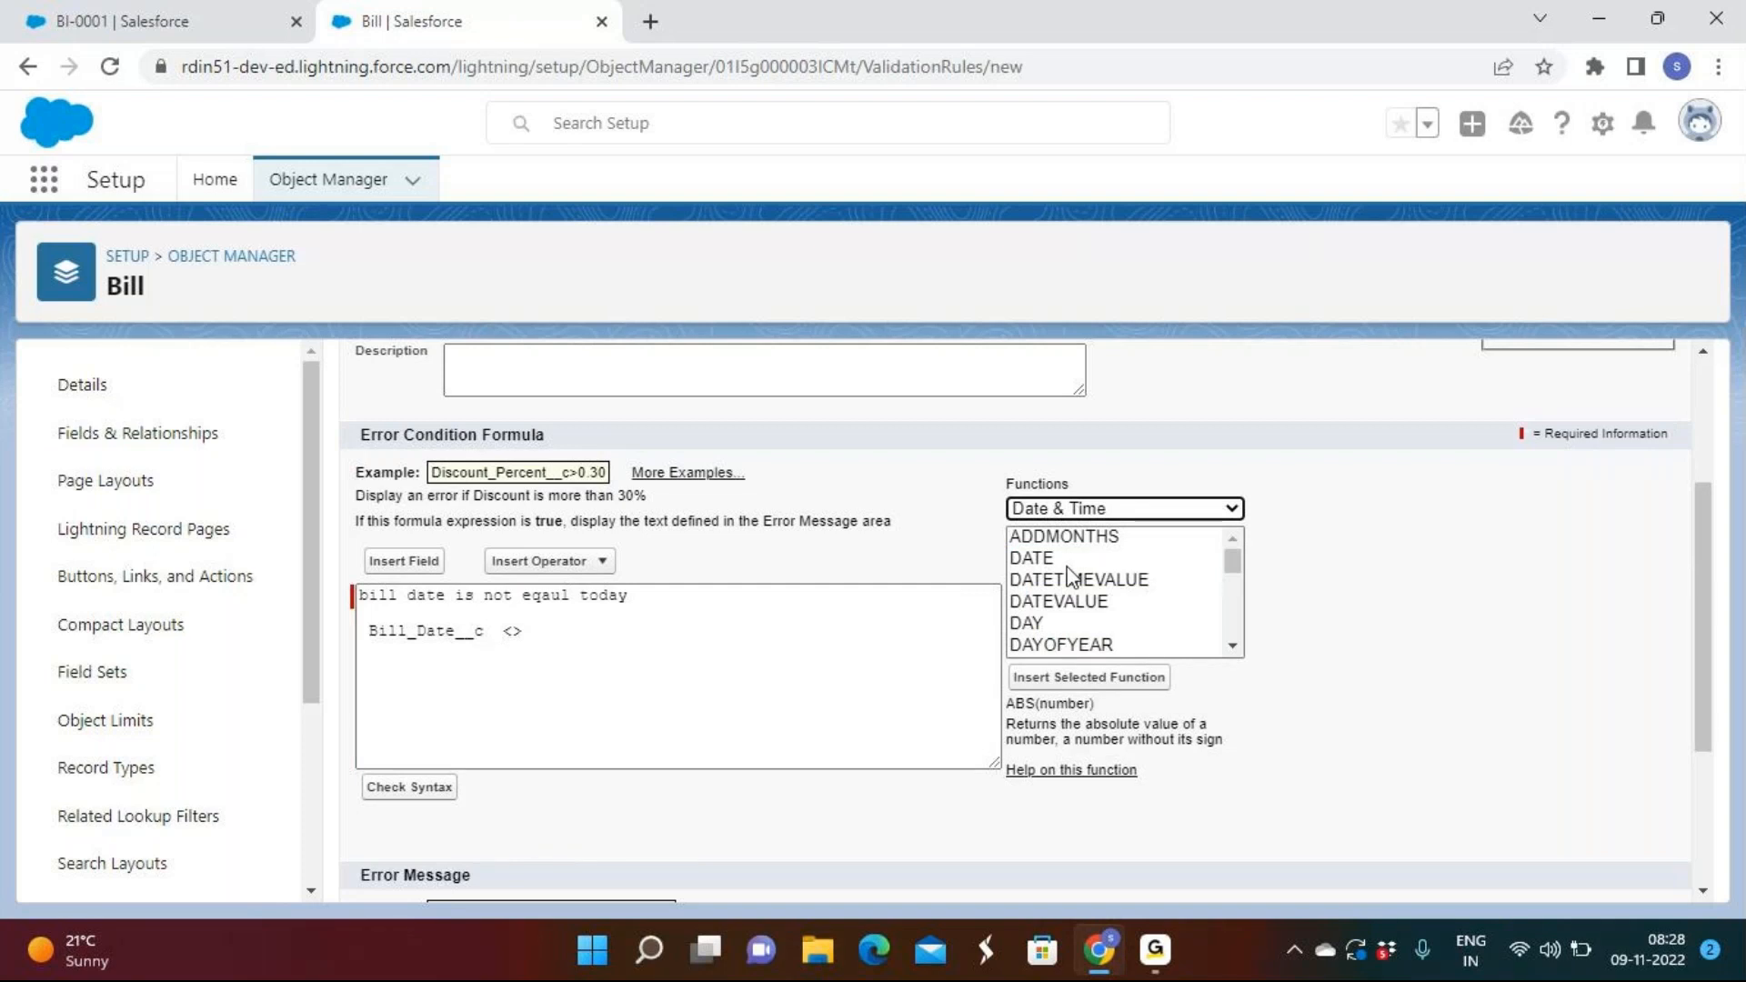
pyautogui.scroll(-2, 1064, 586)
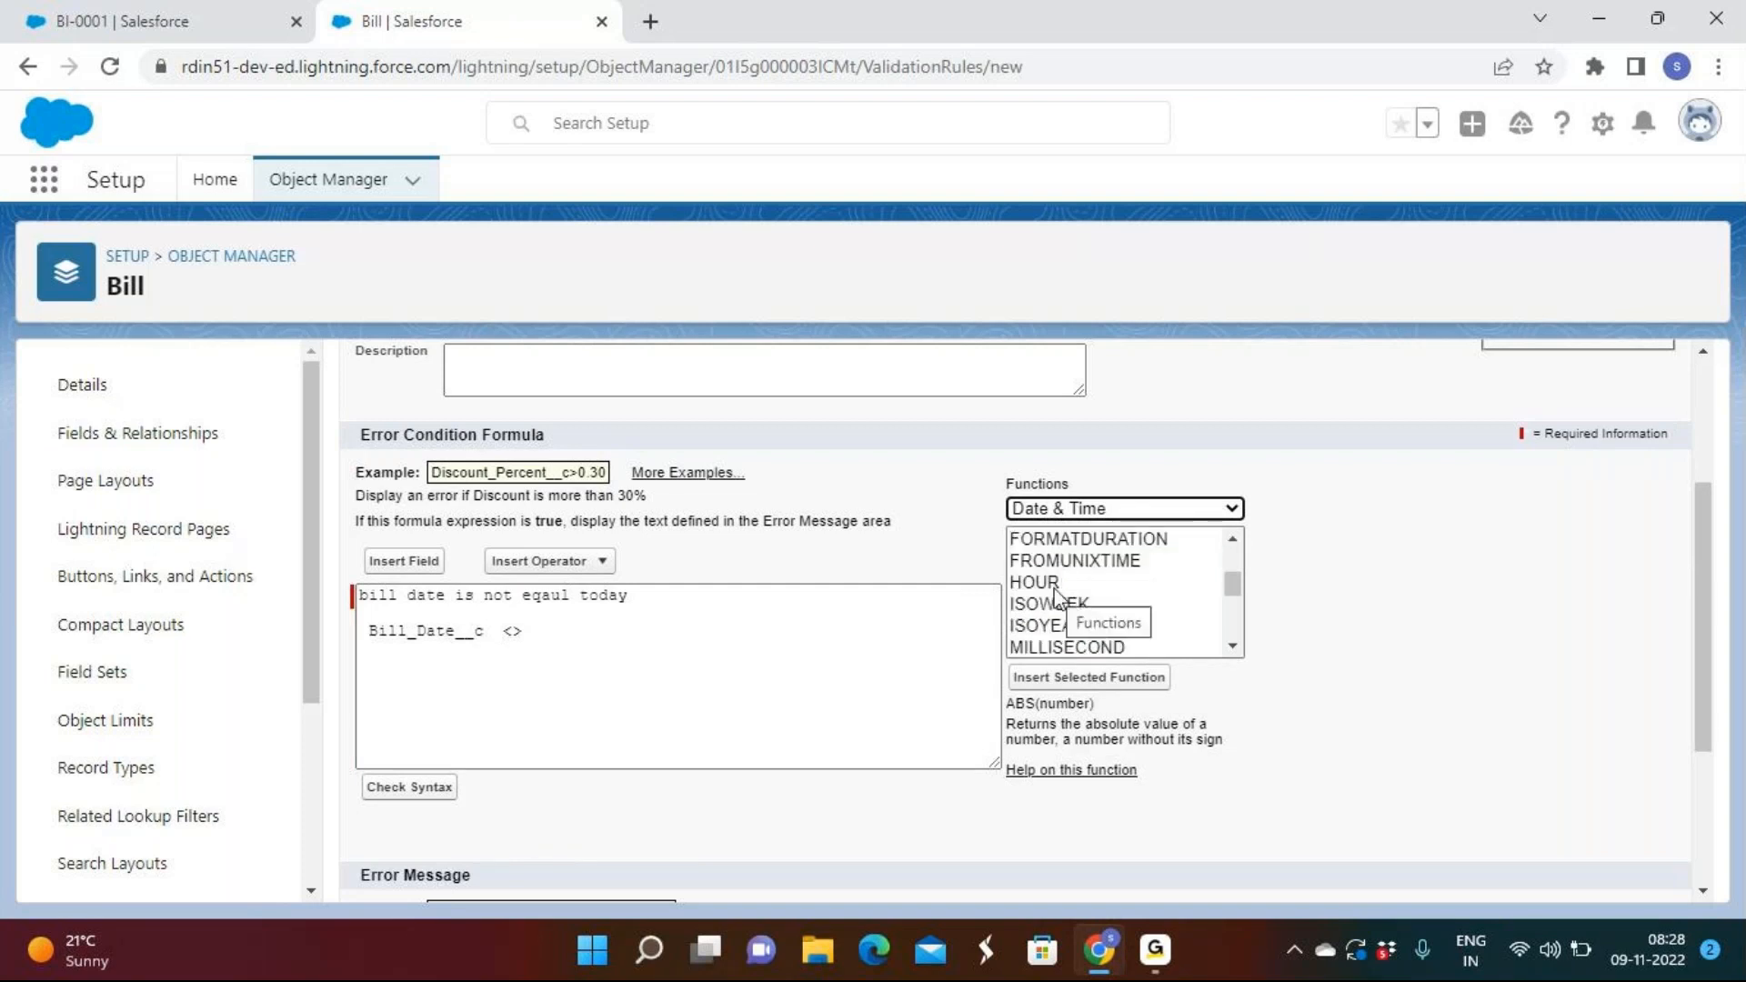
pyautogui.scroll(-2, 1055, 596)
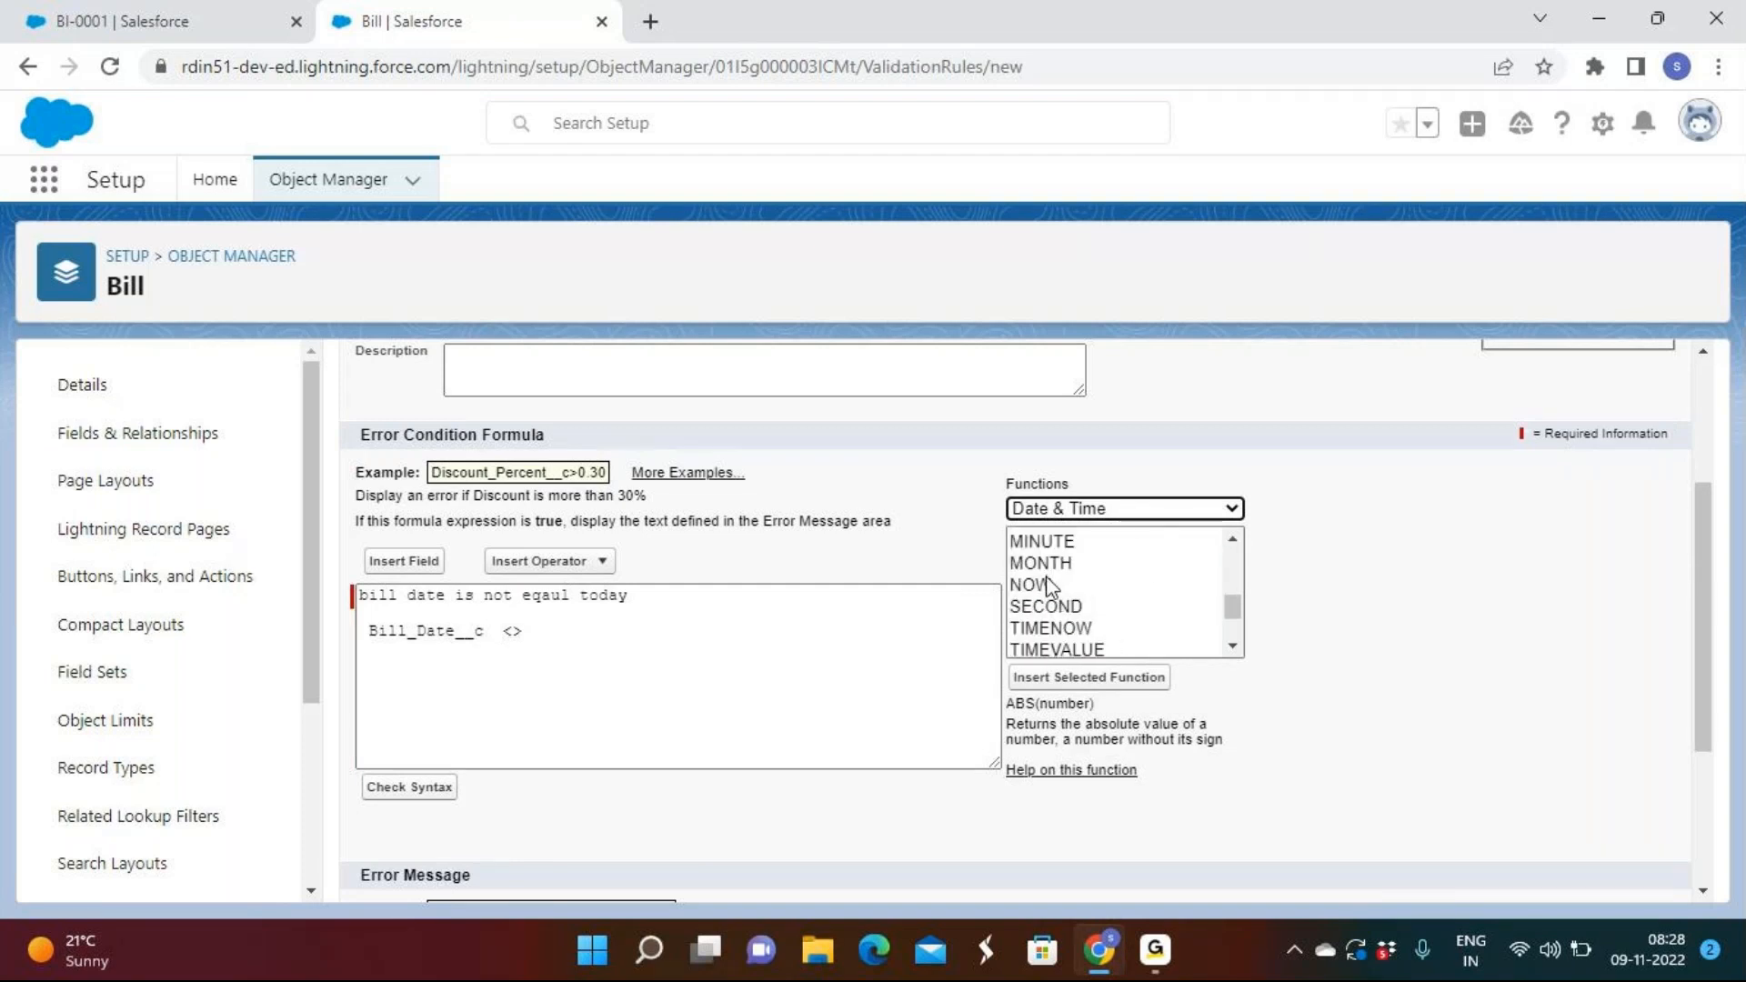
pyautogui.scroll(-2, 1055, 591)
pyautogui.doubleClick(1055, 582)
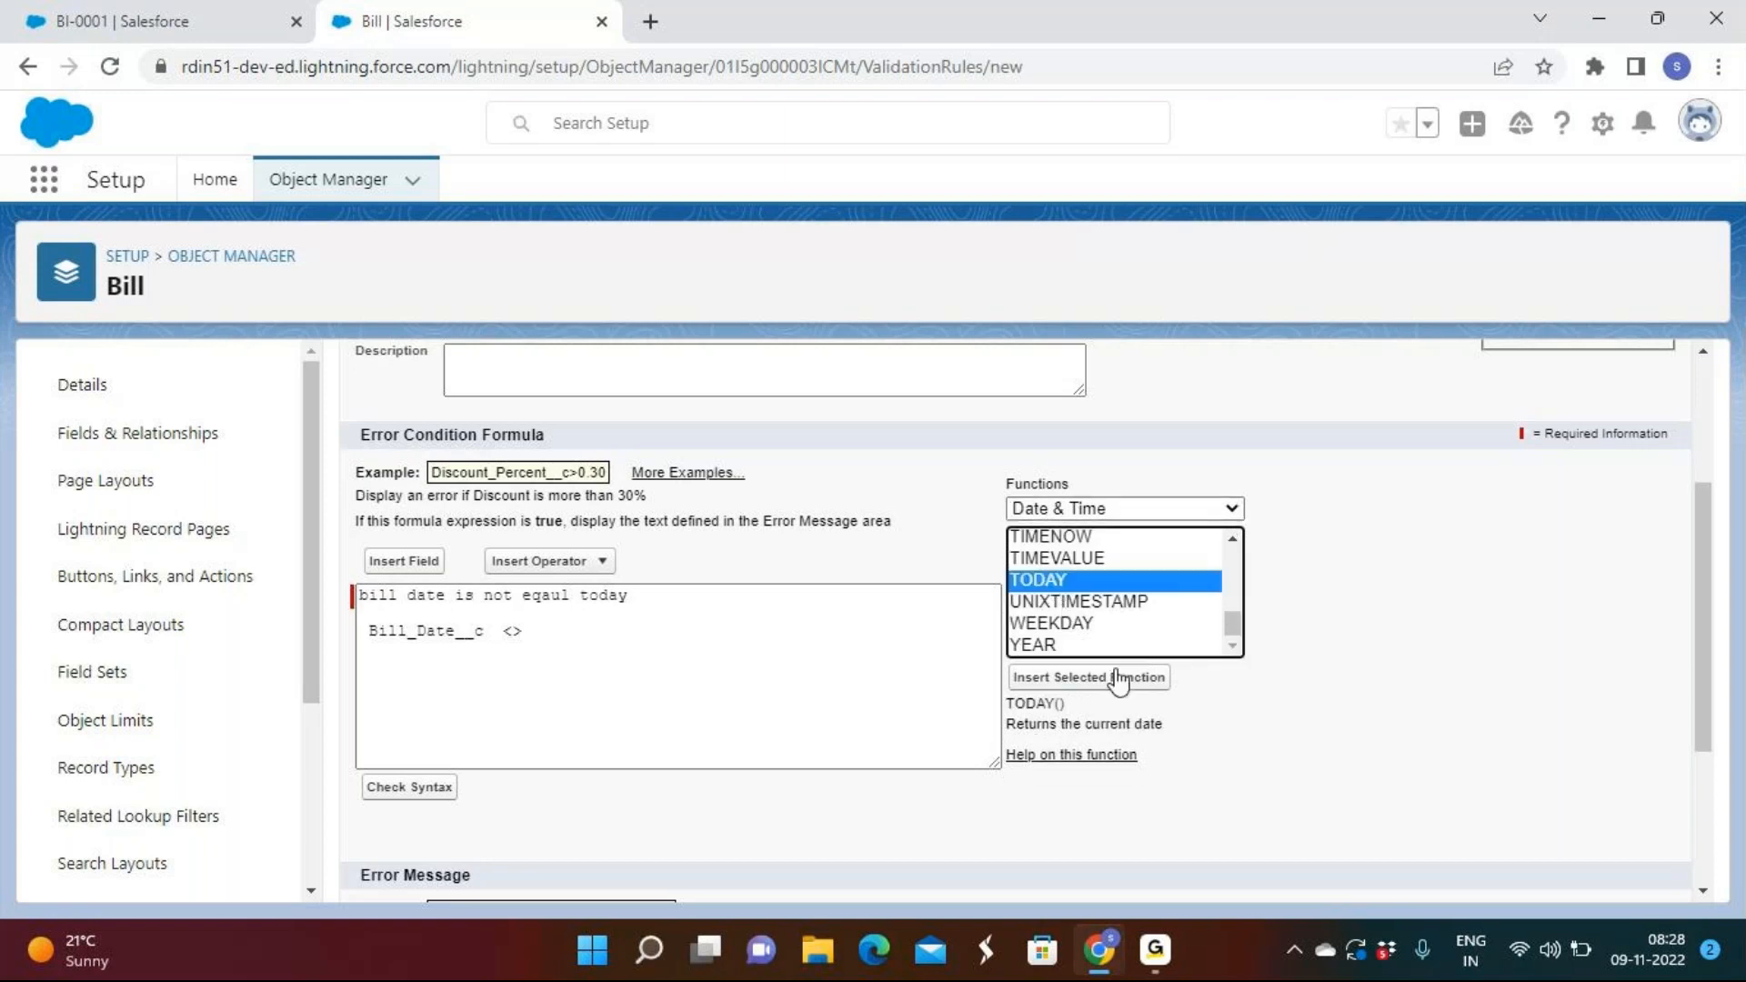
pyautogui.moveTo(612, 630); pyautogui.dragTo(368, 630)
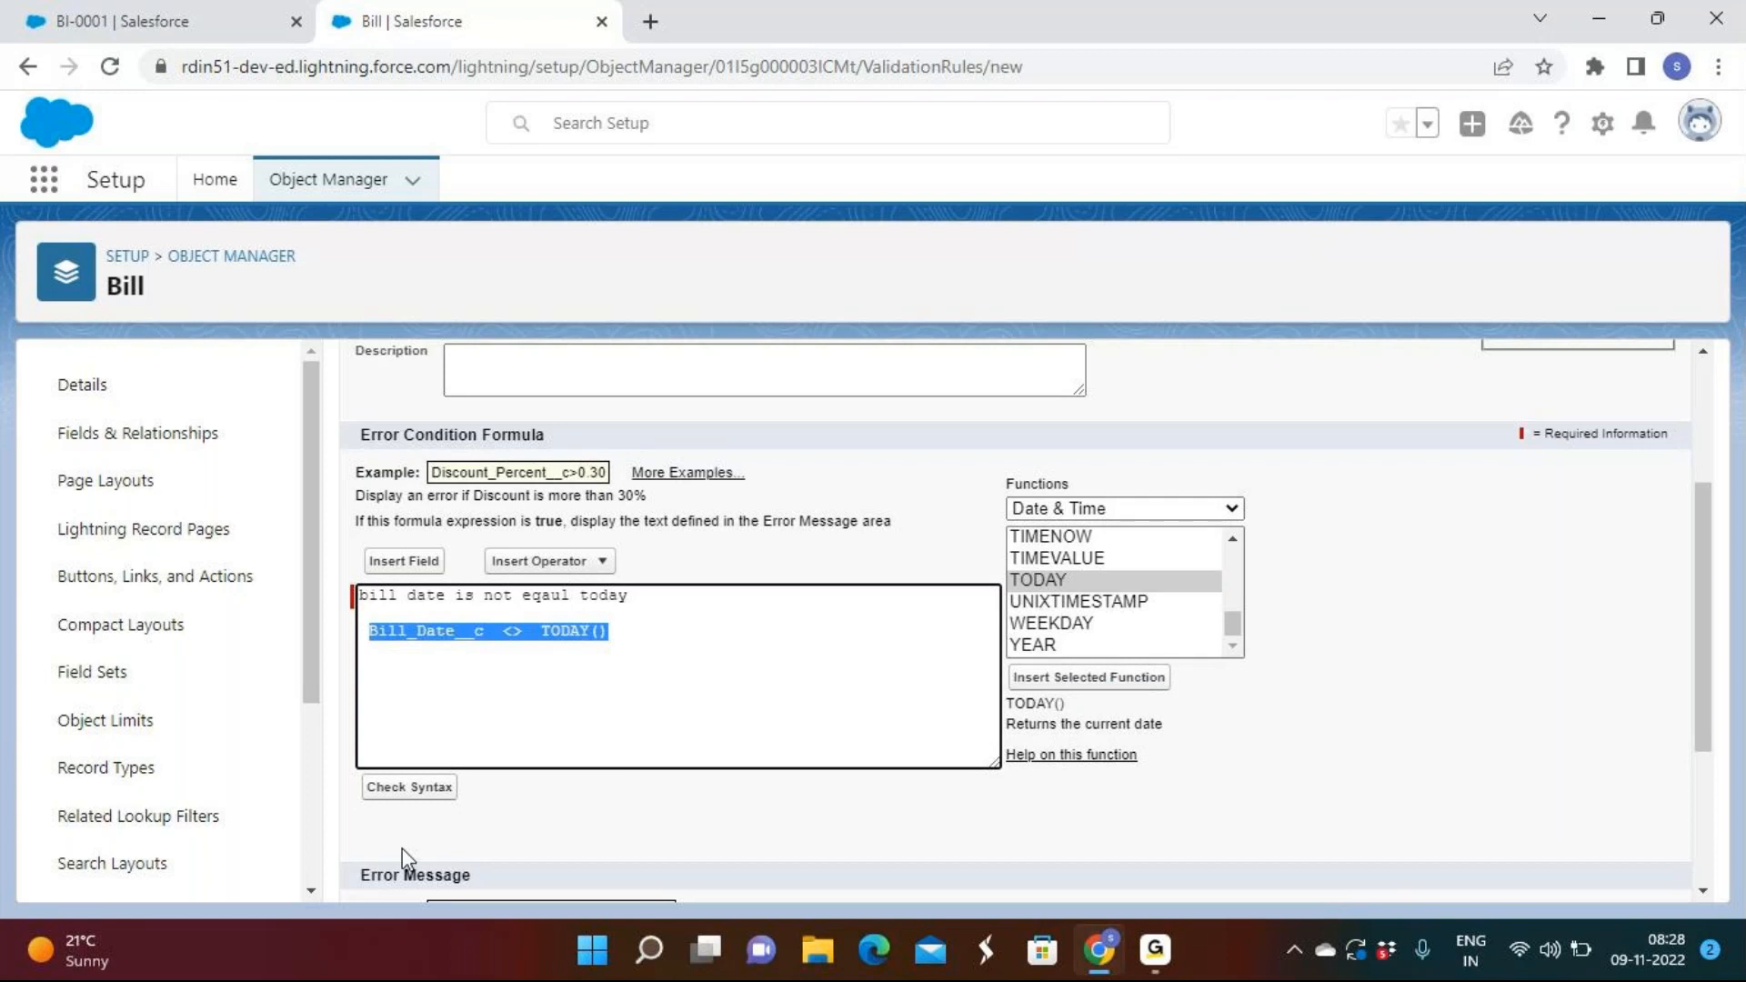
# Delete the stray 'bill date is not eqaul today' note line from the formula.
pyautogui.click(414, 787)
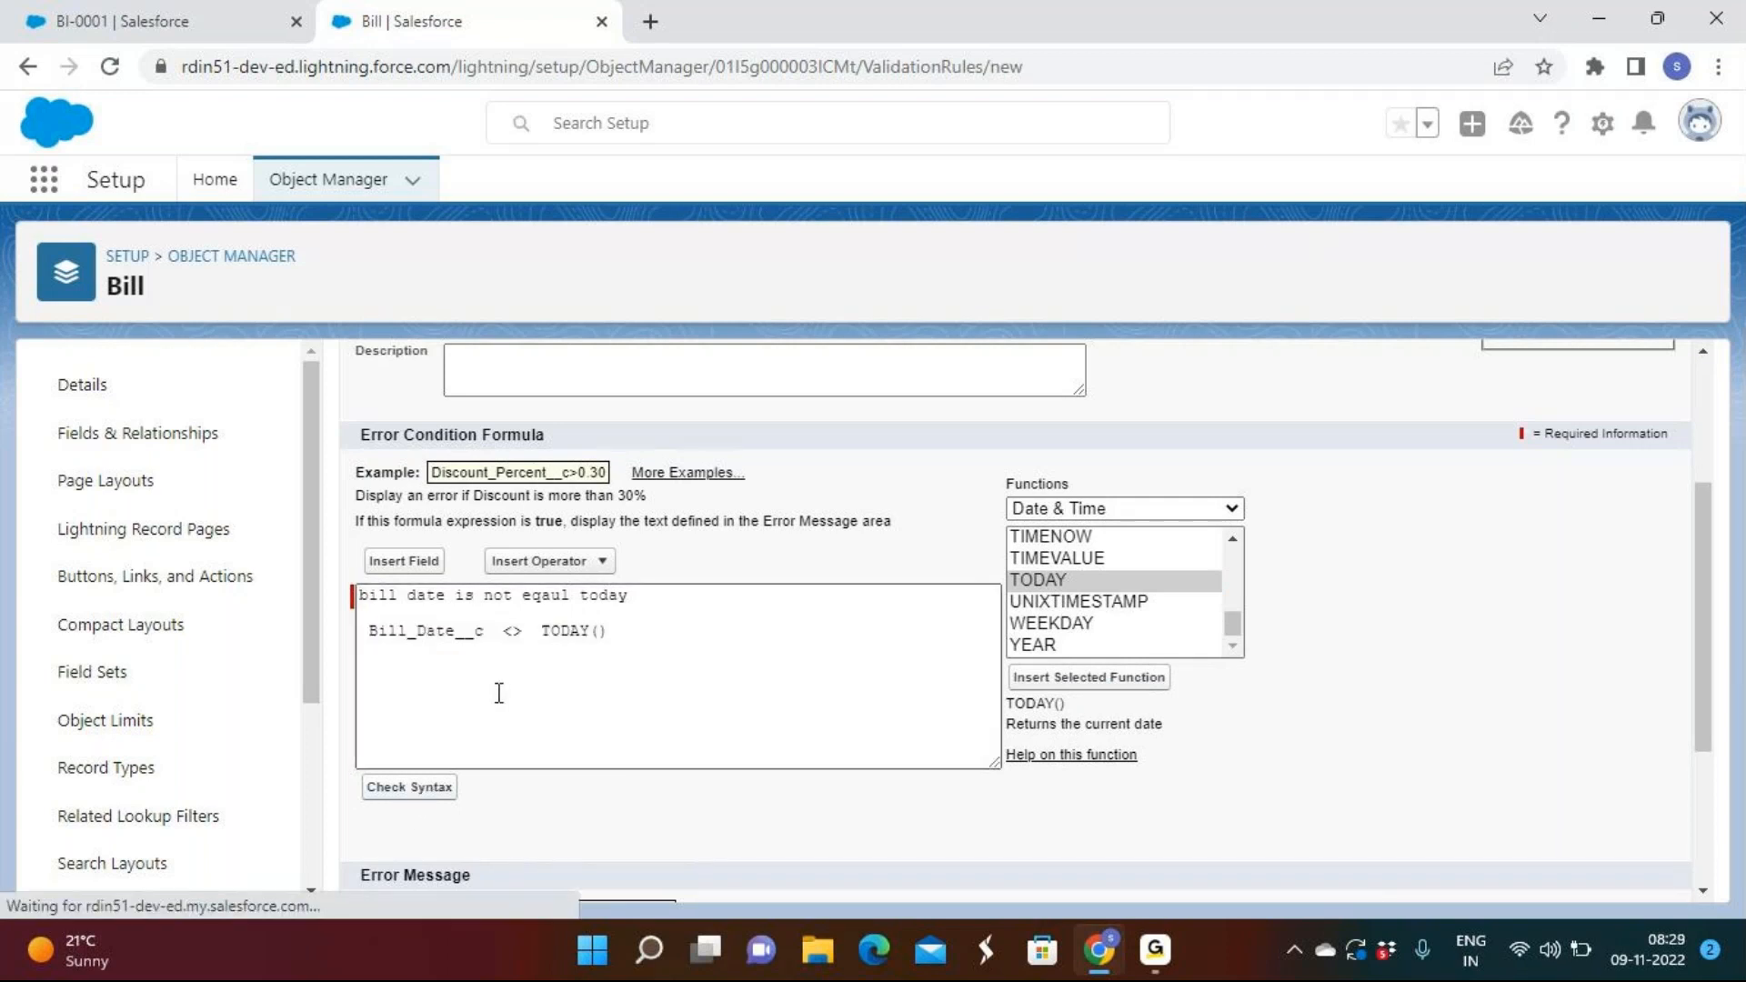
pyautogui.scroll(-1, 494, 701)
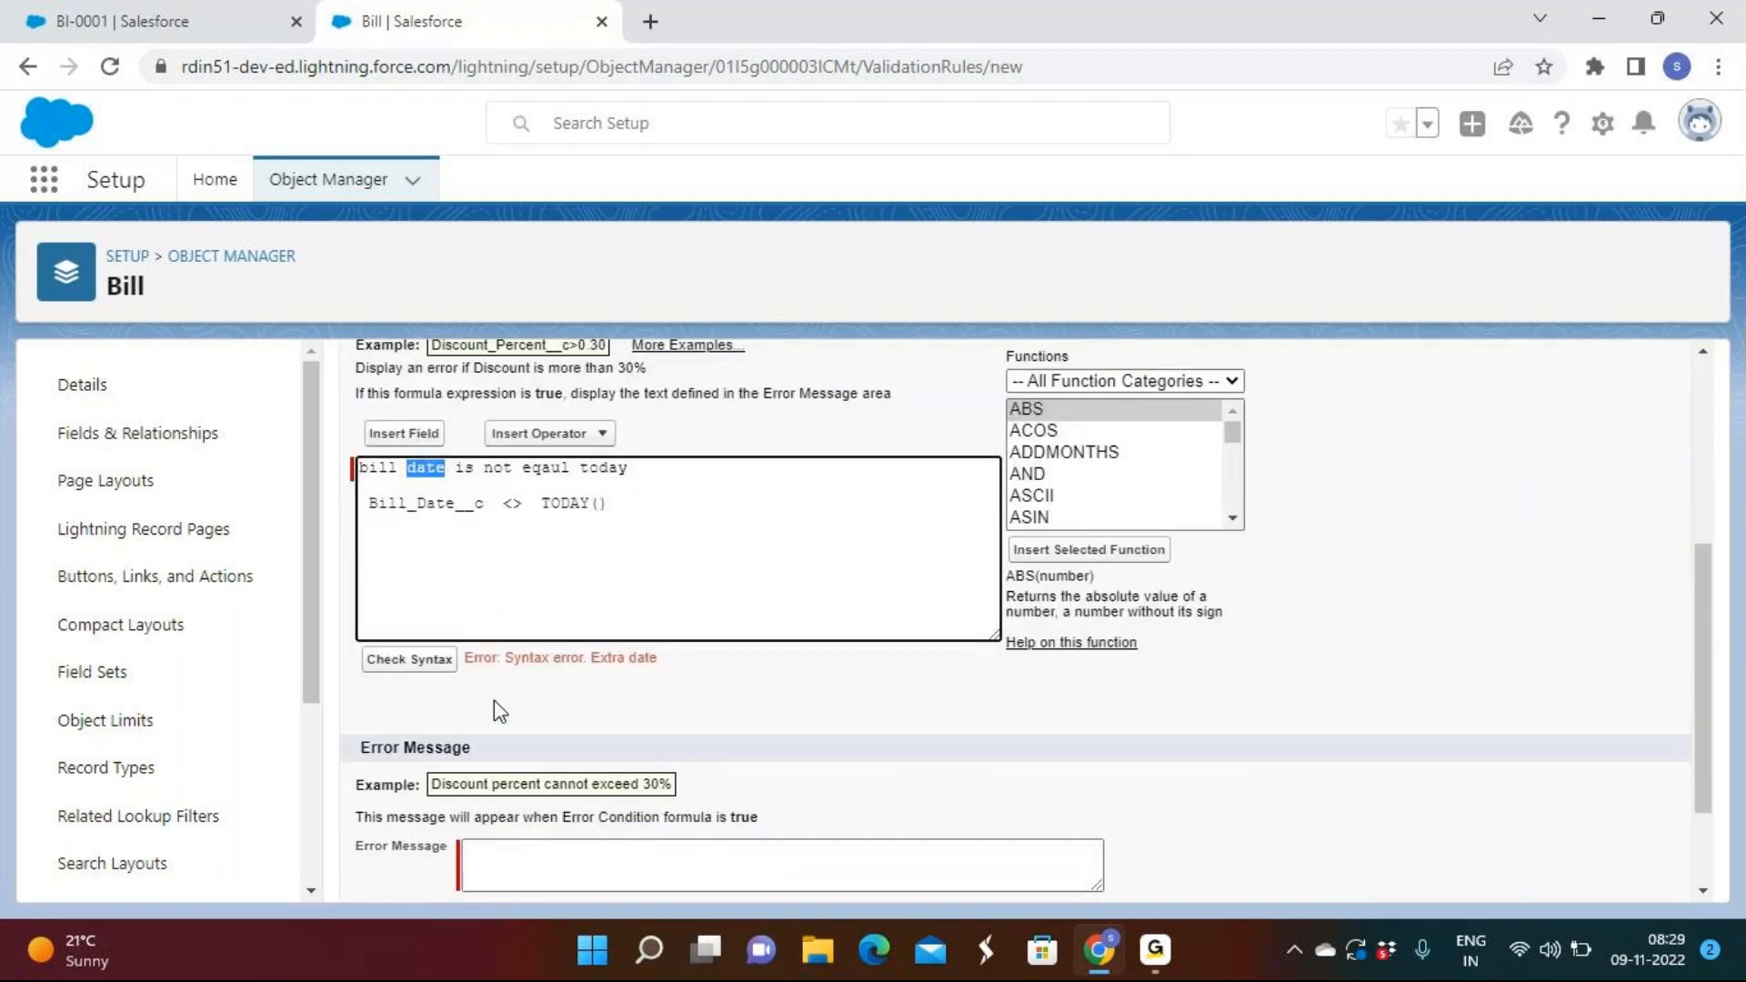
pyautogui.moveTo(630, 467); pyautogui.dragTo(311, 464)
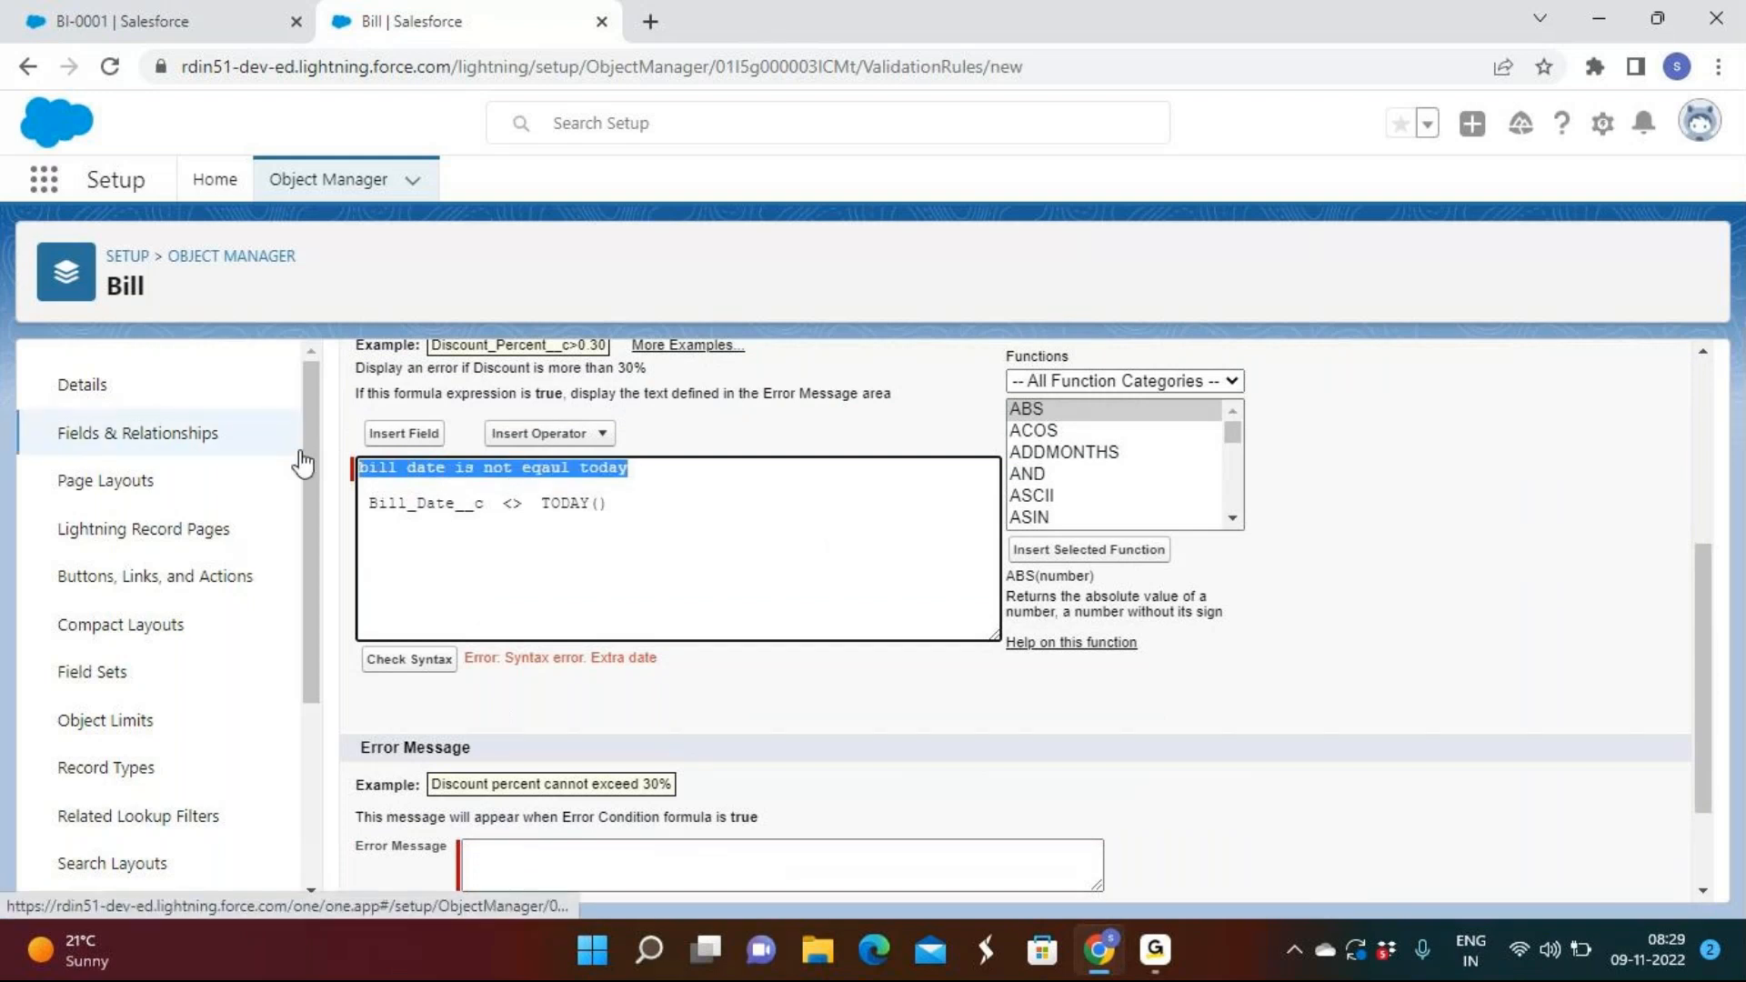
pyautogui.press('Delete')
pyautogui.press('Delete')
pyautogui.press('Delete')
pyautogui.press('Delete')
# Re-run Check Syntax until it reports No errors found.
pyautogui.click(408, 660)
pyautogui.scroll(-1, 835, 702)
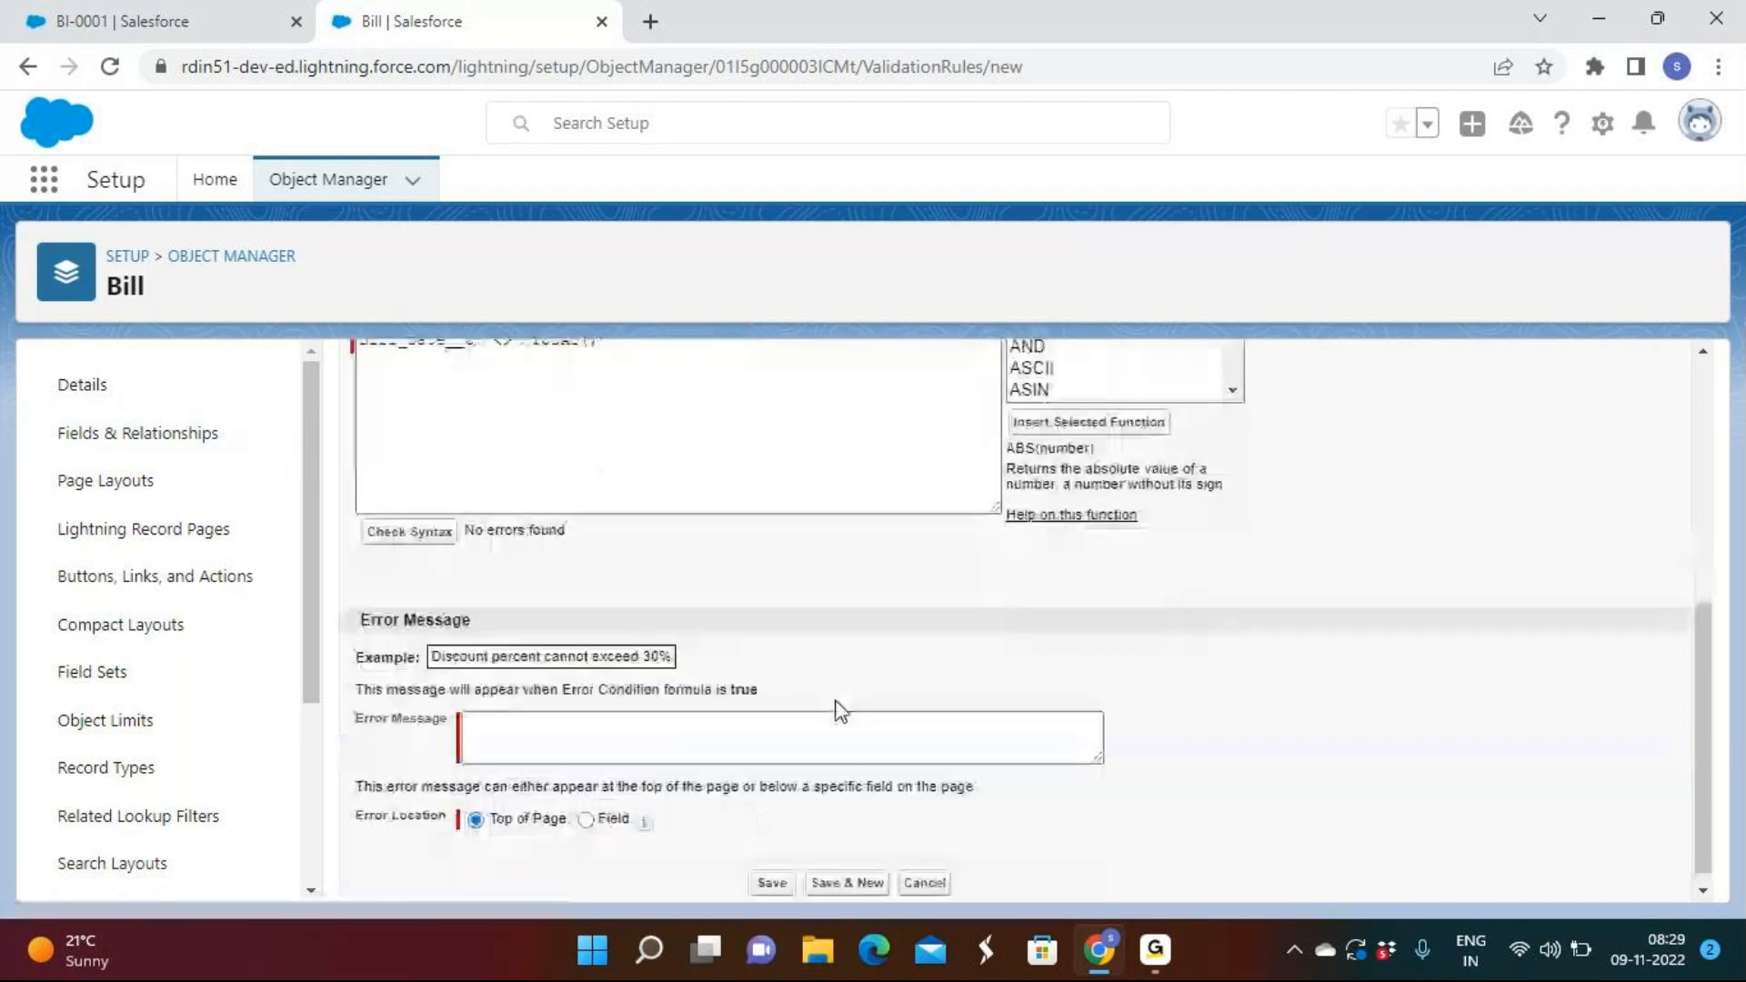
pyautogui.scroll(1, 472, 499)
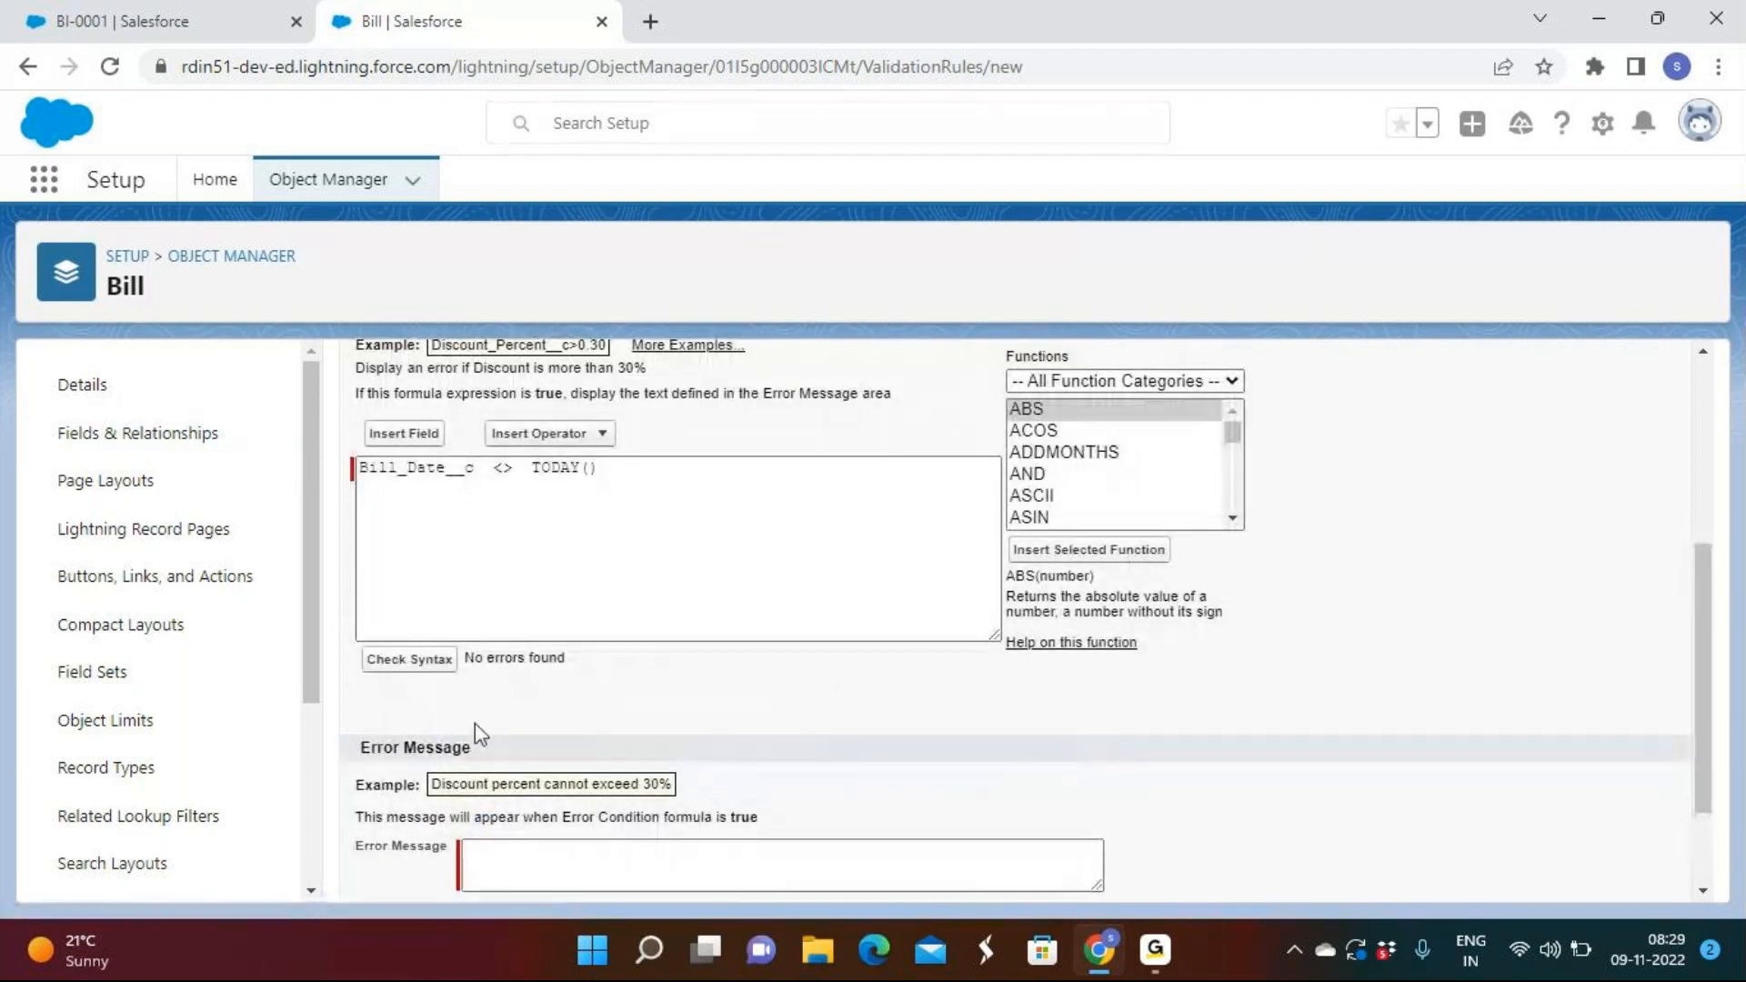
pyautogui.moveTo(592, 670); pyautogui.dragTo(455, 664)
pyautogui.click(655, 752)
pyautogui.scroll(-2, 644, 753)
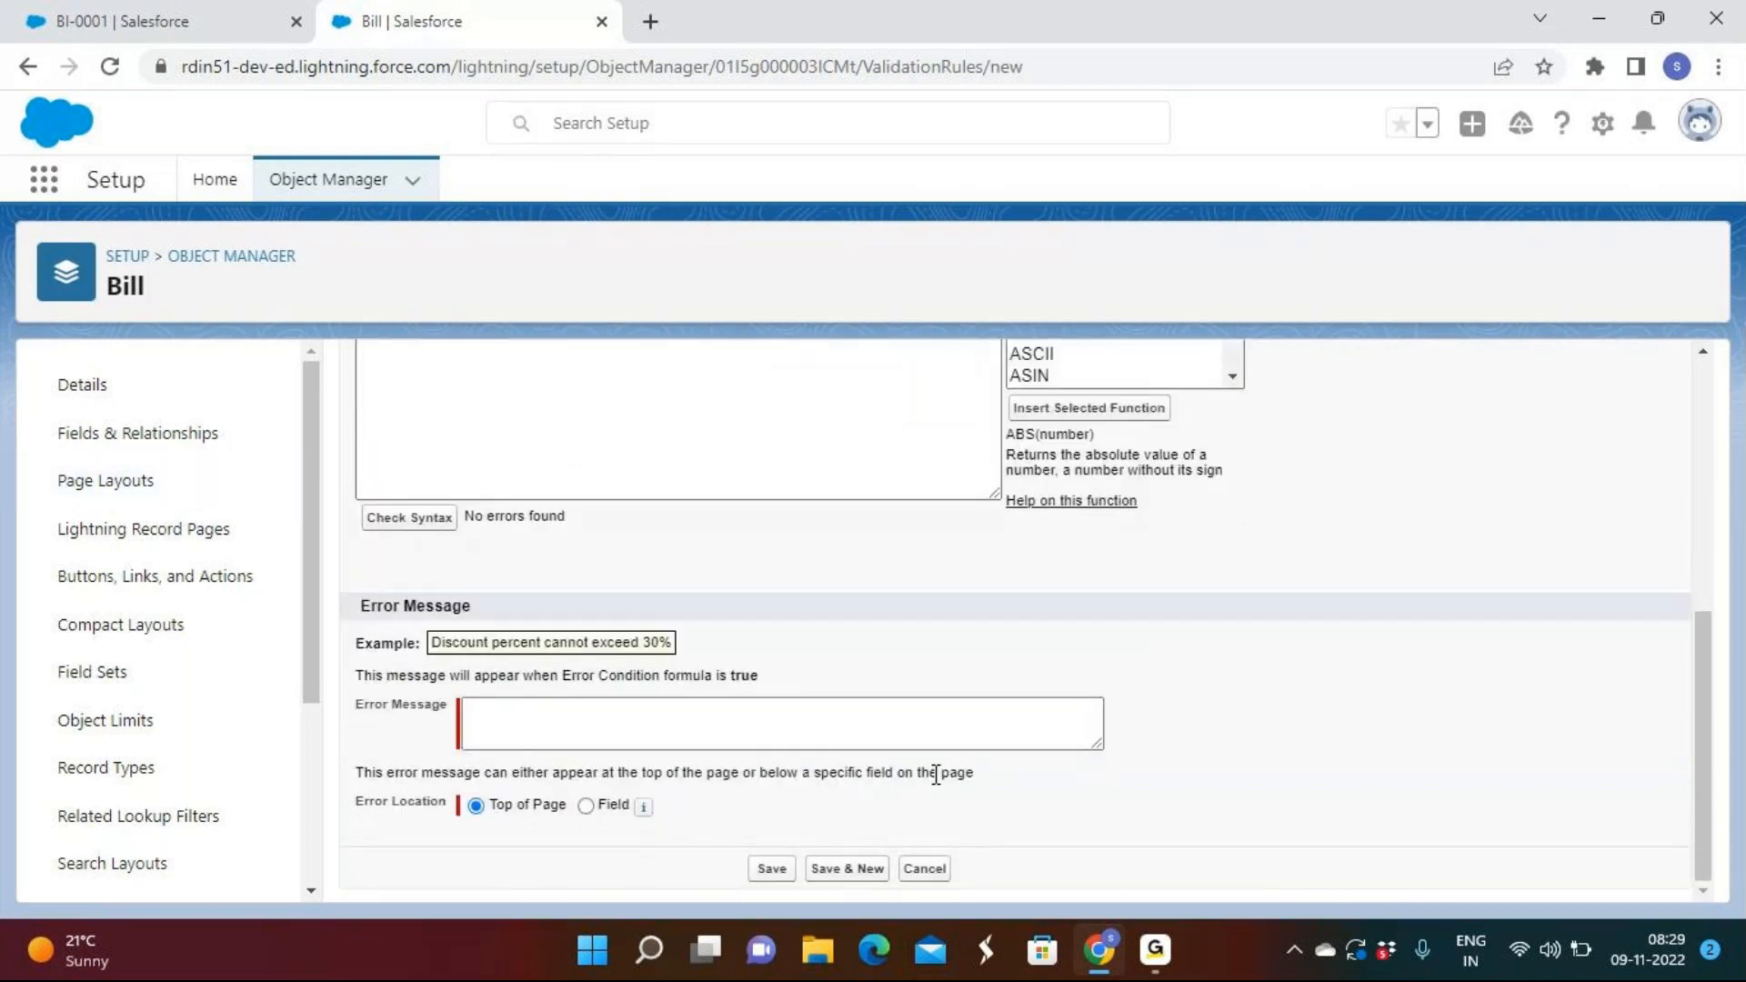
# Enter the error message 'Please enter Todays date'.
pyautogui.click(1164, 952)
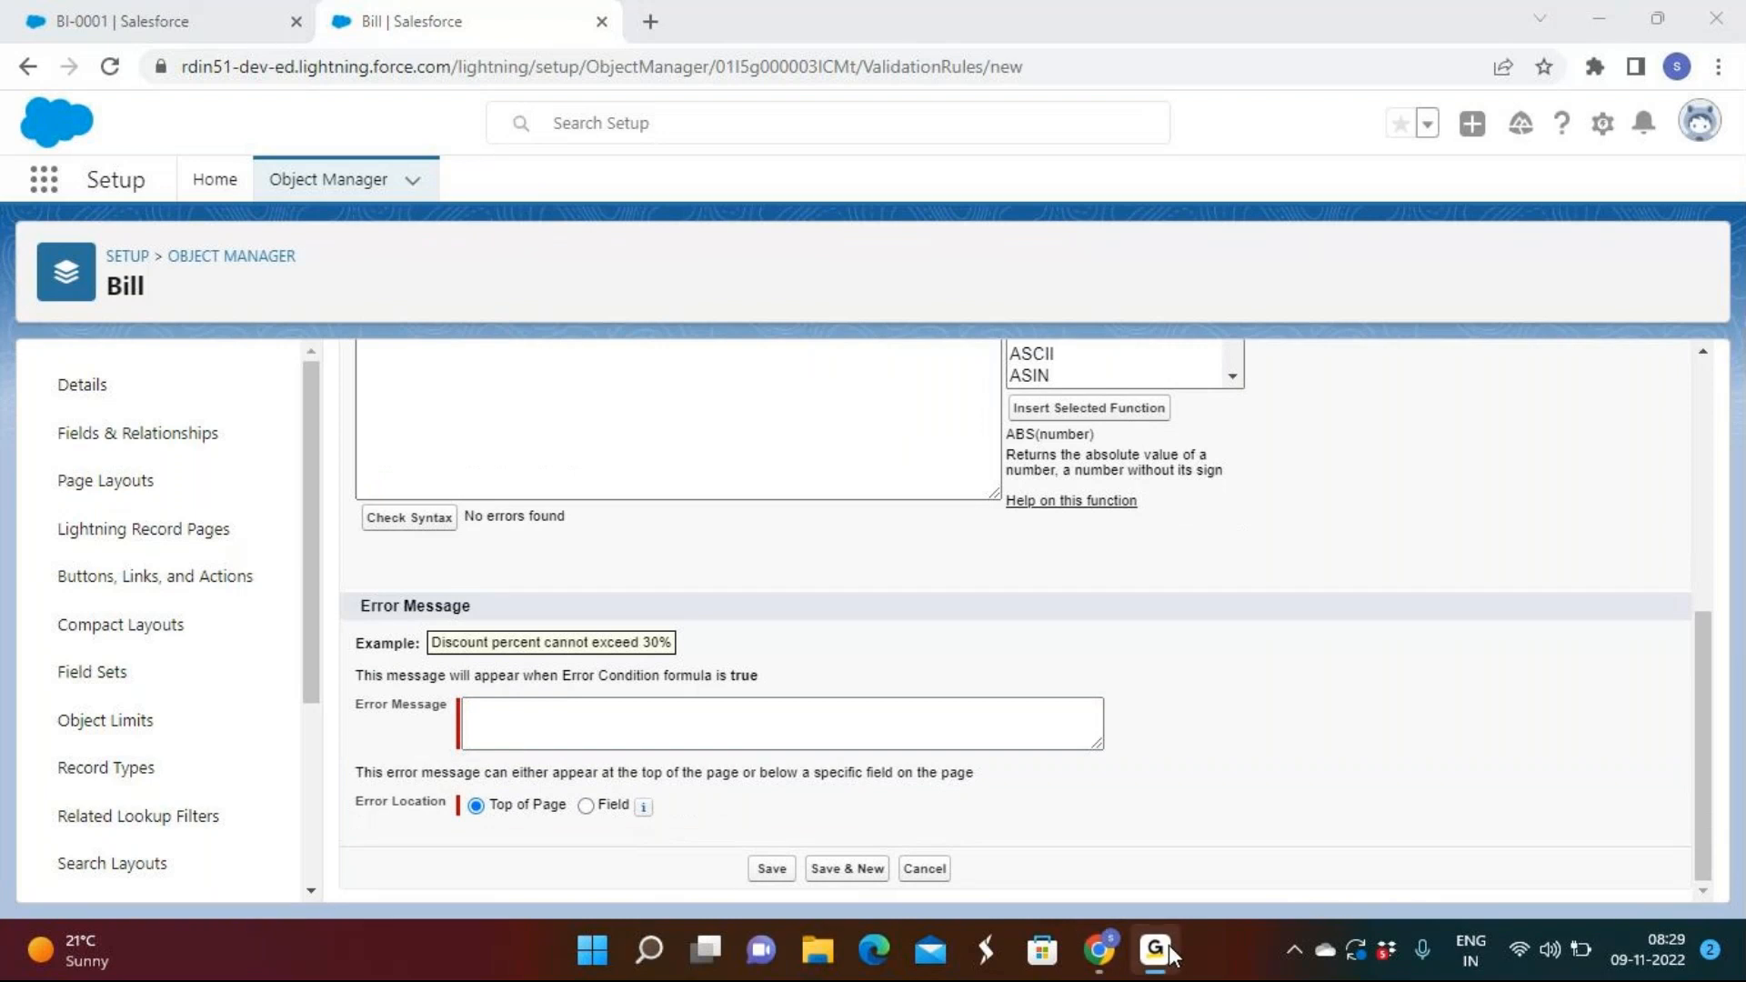
pyautogui.click(1172, 953)
pyautogui.click(693, 727)
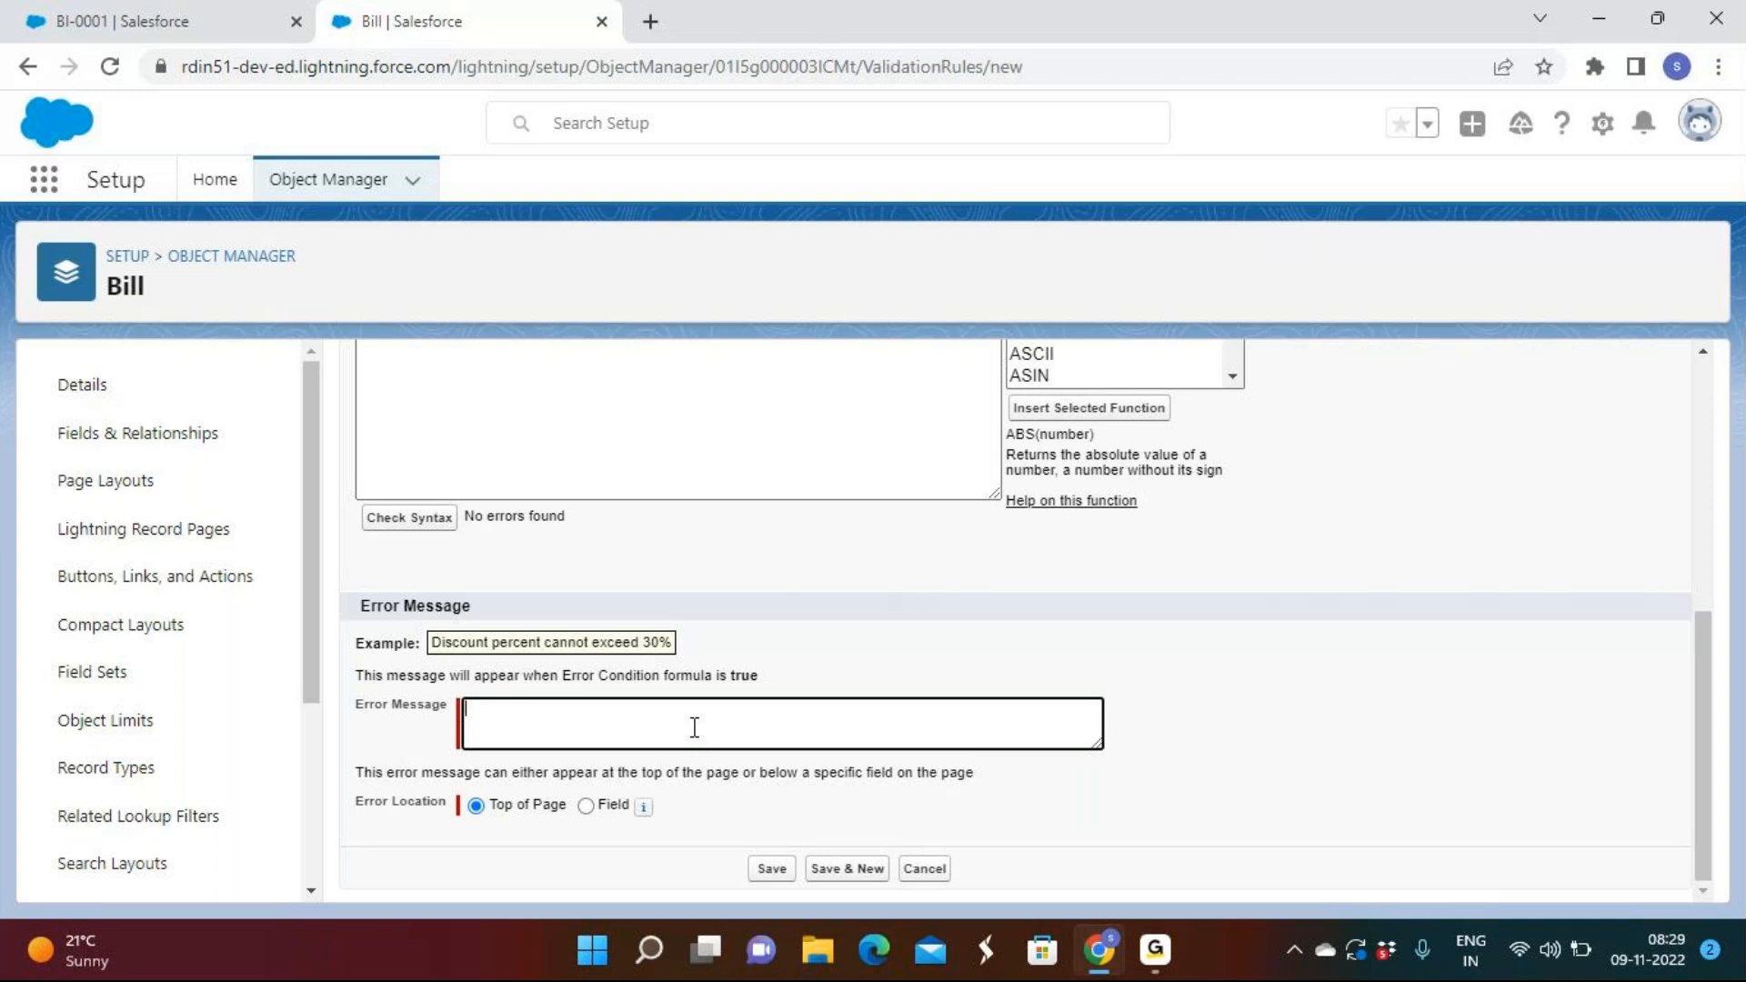
pyautogui.write('Please ent')
pyautogui.write('er')
pyautogui.write('proper')
pyautogui.press('BackSpace')
pyautogui.press('BackSpace')
pyautogui.press('BackSpace')
pyautogui.press('BackSpace')
pyautogui.press('BackSpace')
pyautogui.press('BackSpace')
pyautogui.press('BackSpace')
pyautogui.write('Todays date')
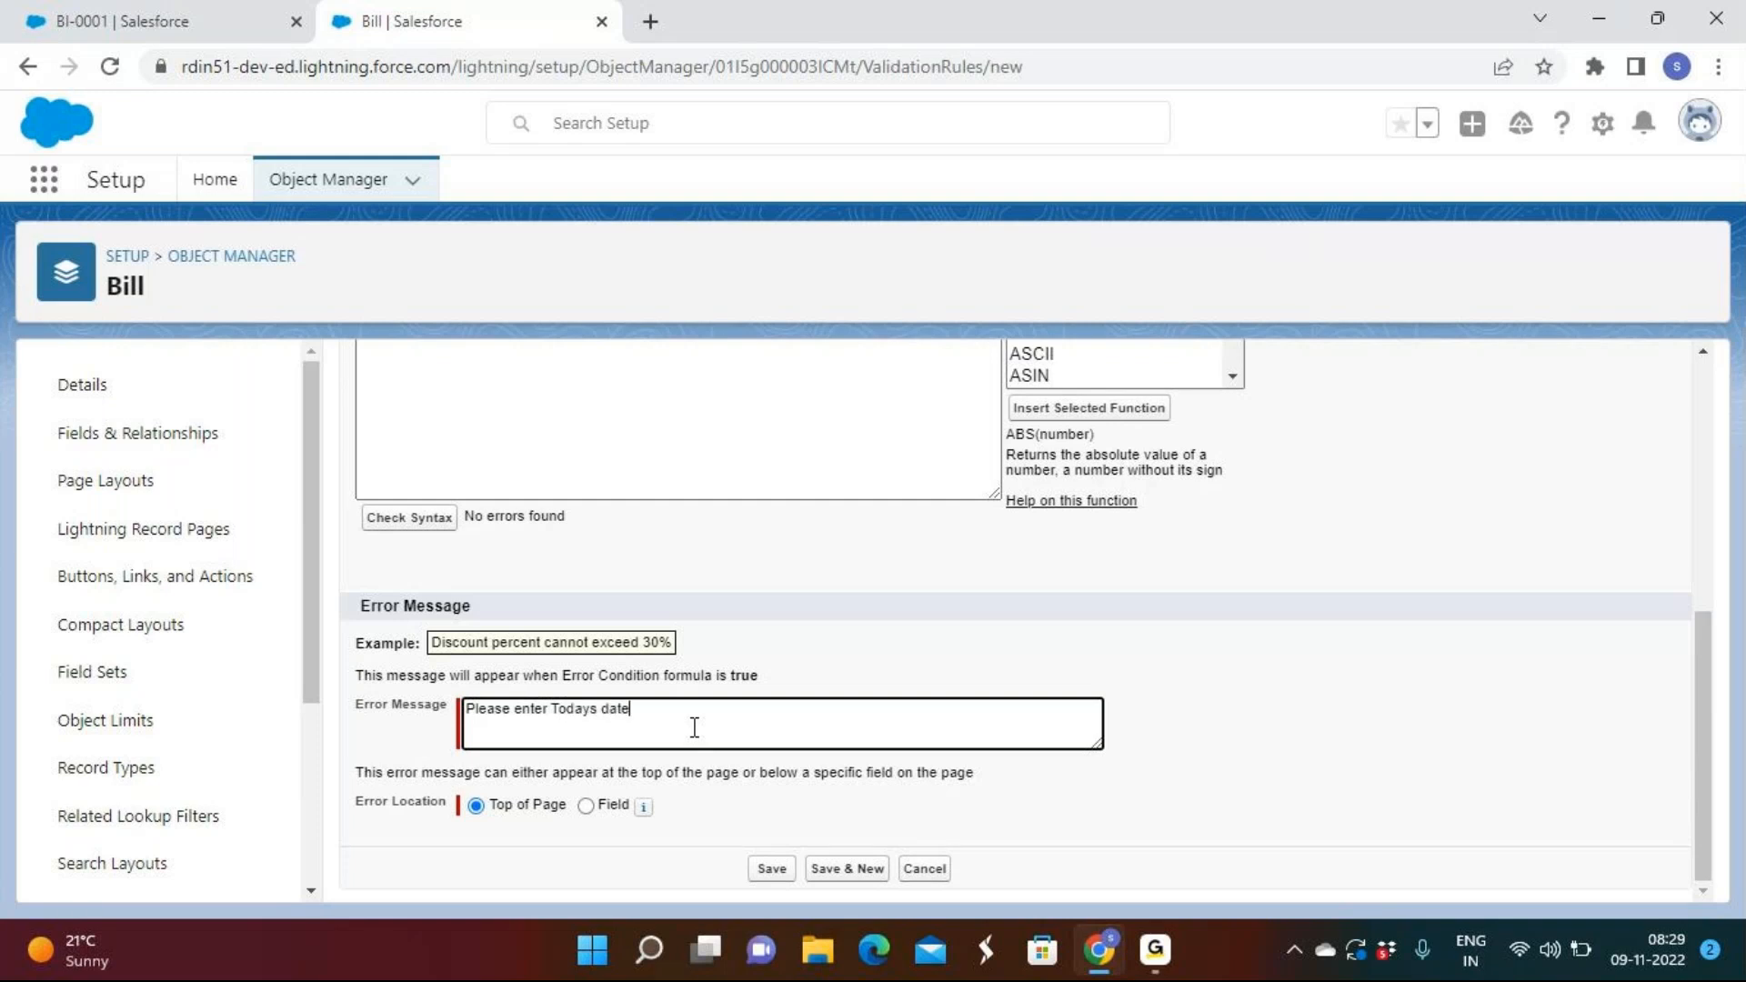
# Place the error at the Bill Date field and save the rule.
pyautogui.click(601, 806)
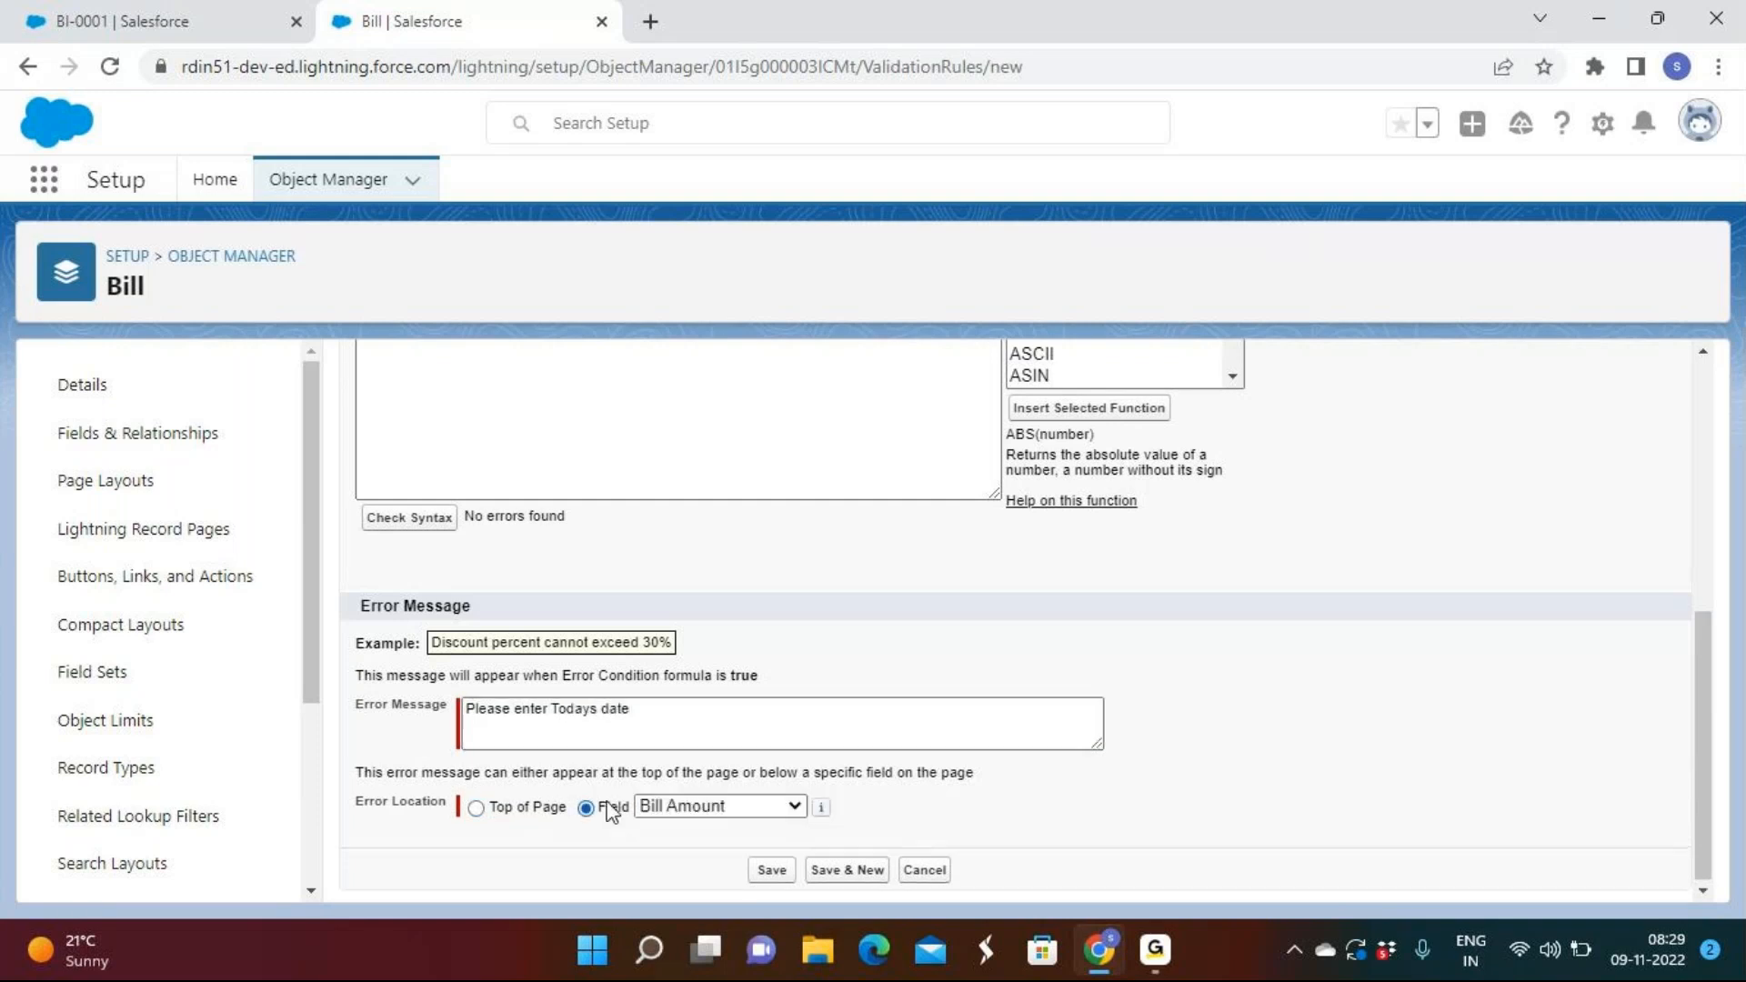
pyautogui.click(733, 812)
pyautogui.click(673, 674)
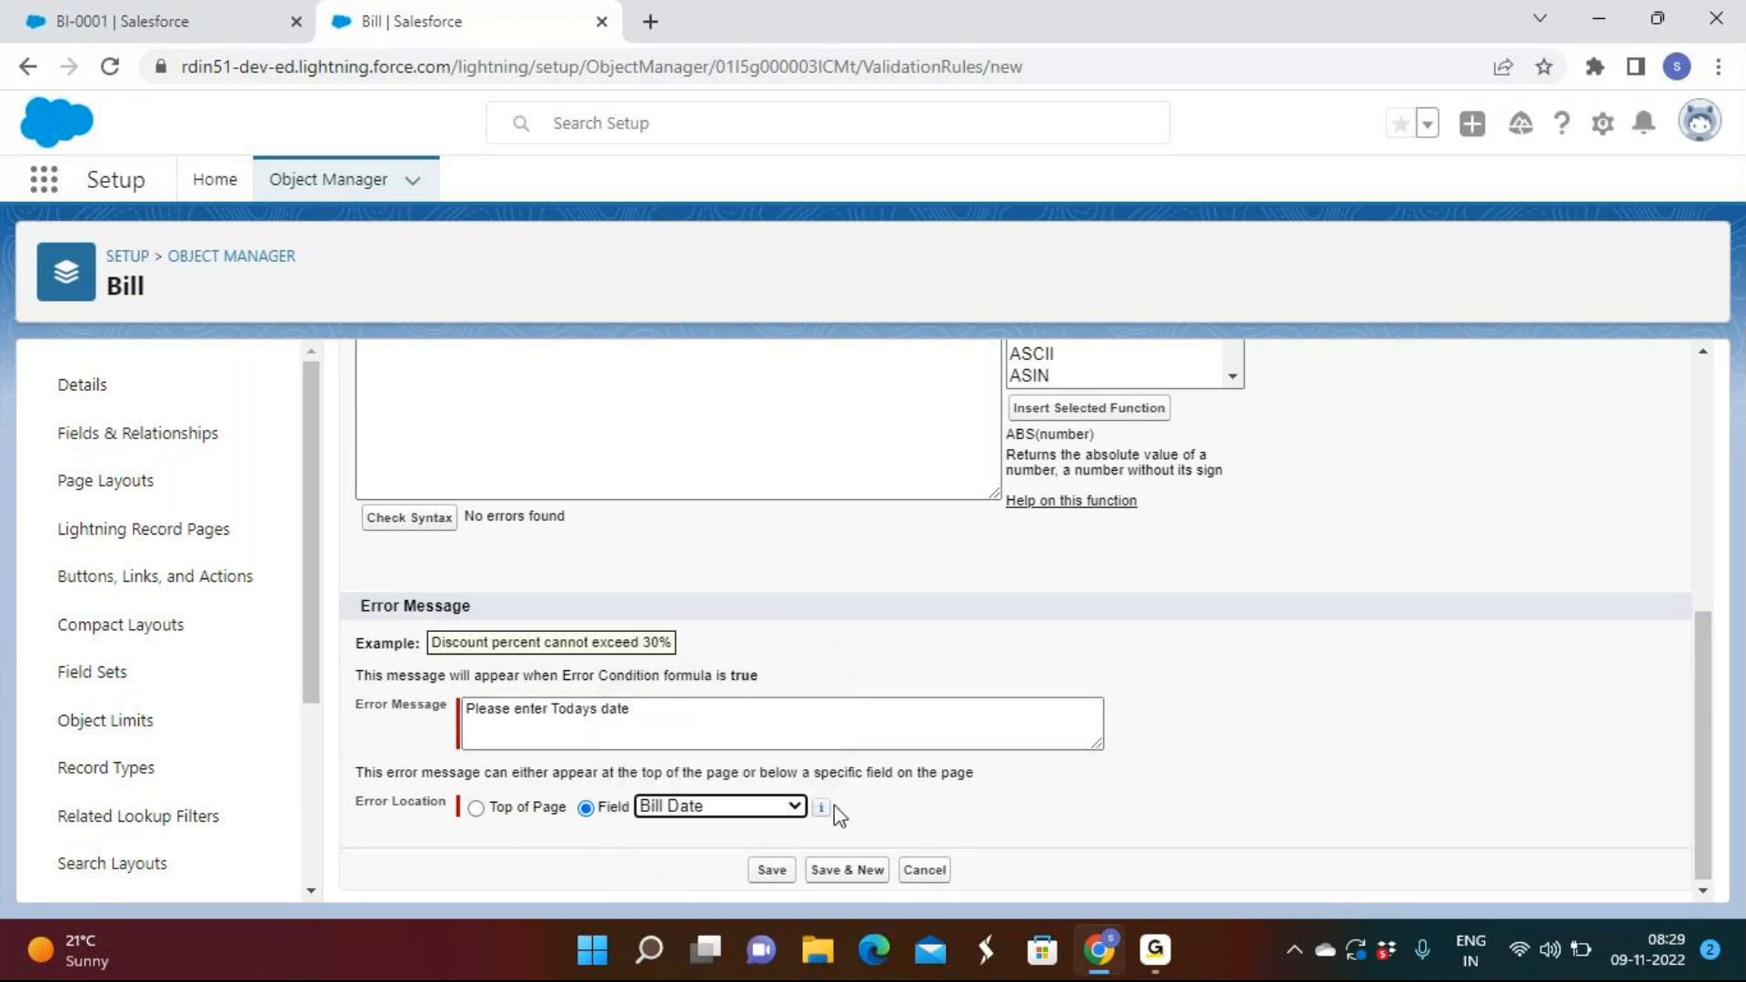
pyautogui.click(771, 870)
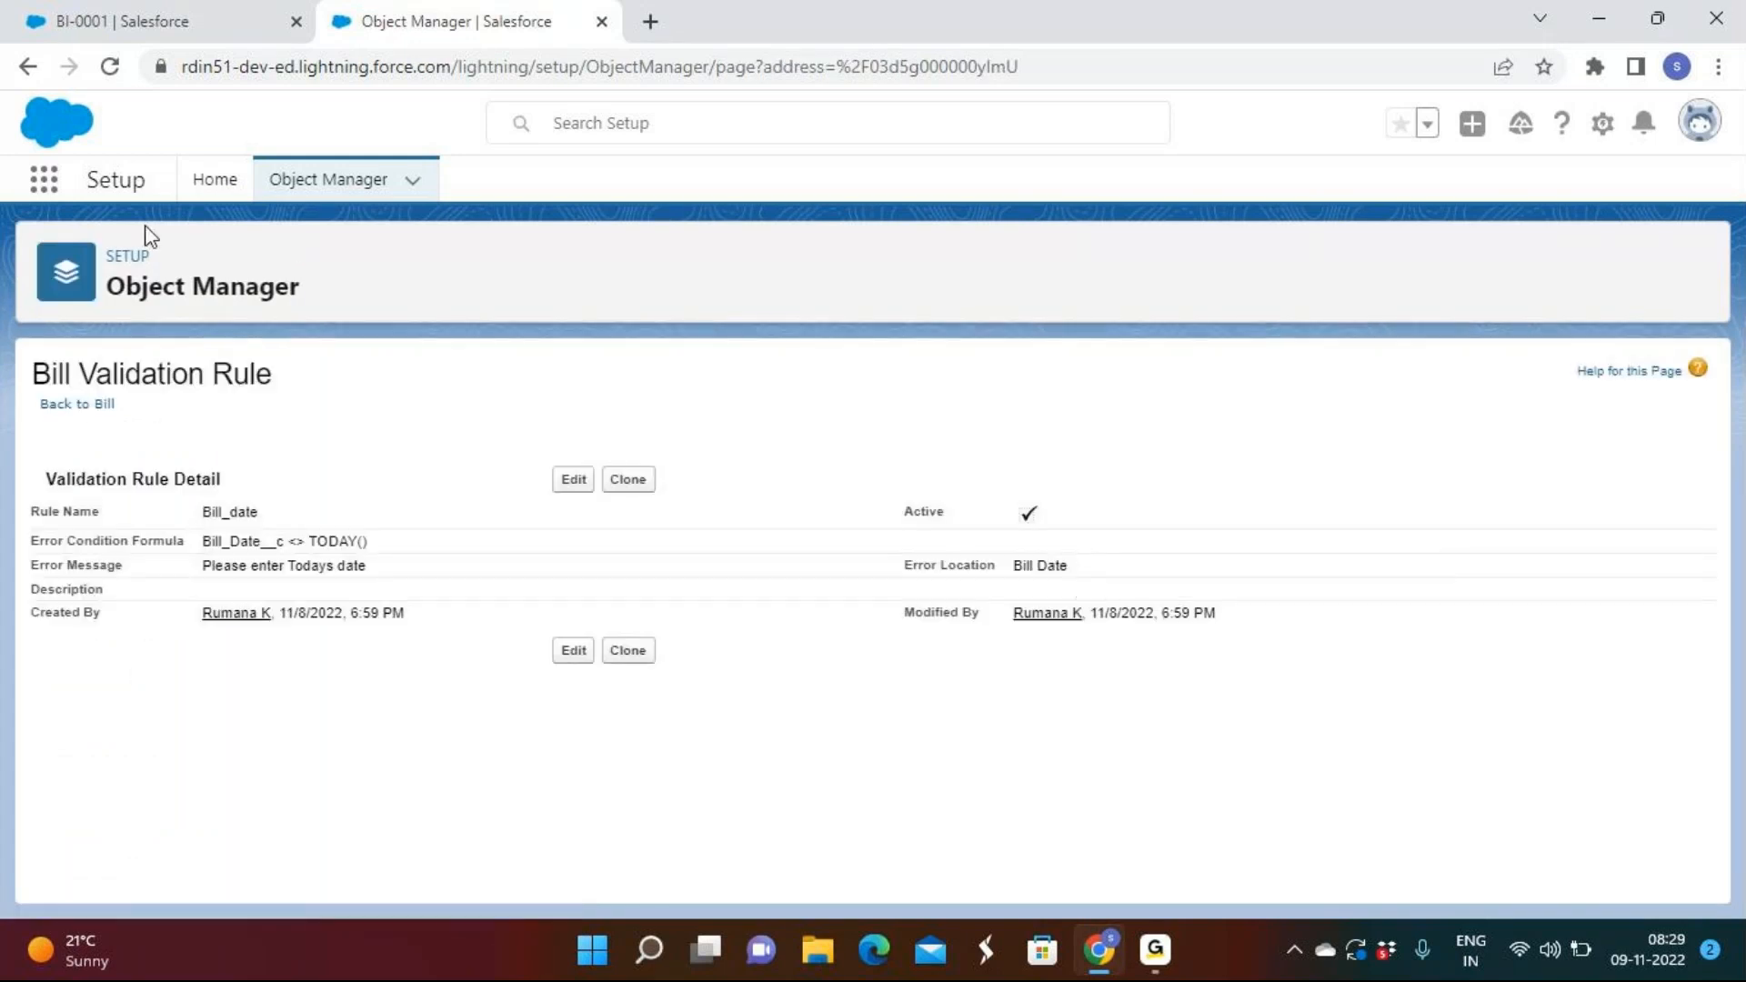
# From the Bills list, resave BI-0001 unchanged with Bill Date 11/8/2022, then reopen it for editing.
pyautogui.click(107, 18)
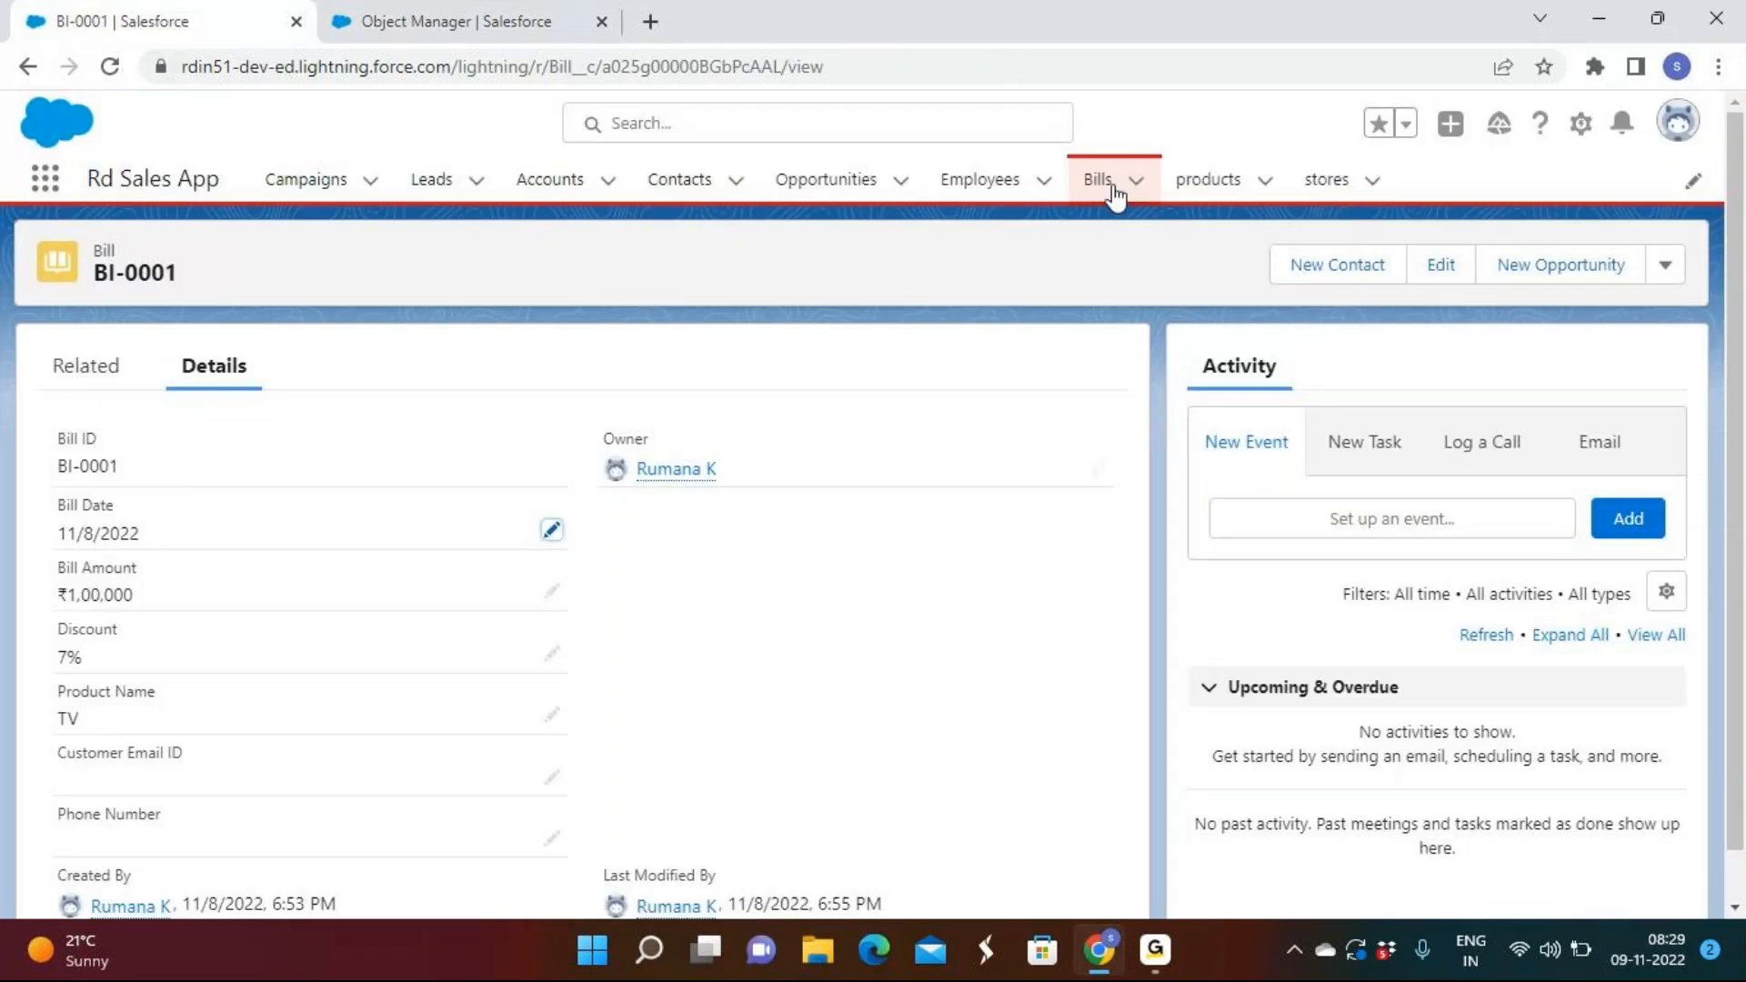
pyautogui.click(1111, 186)
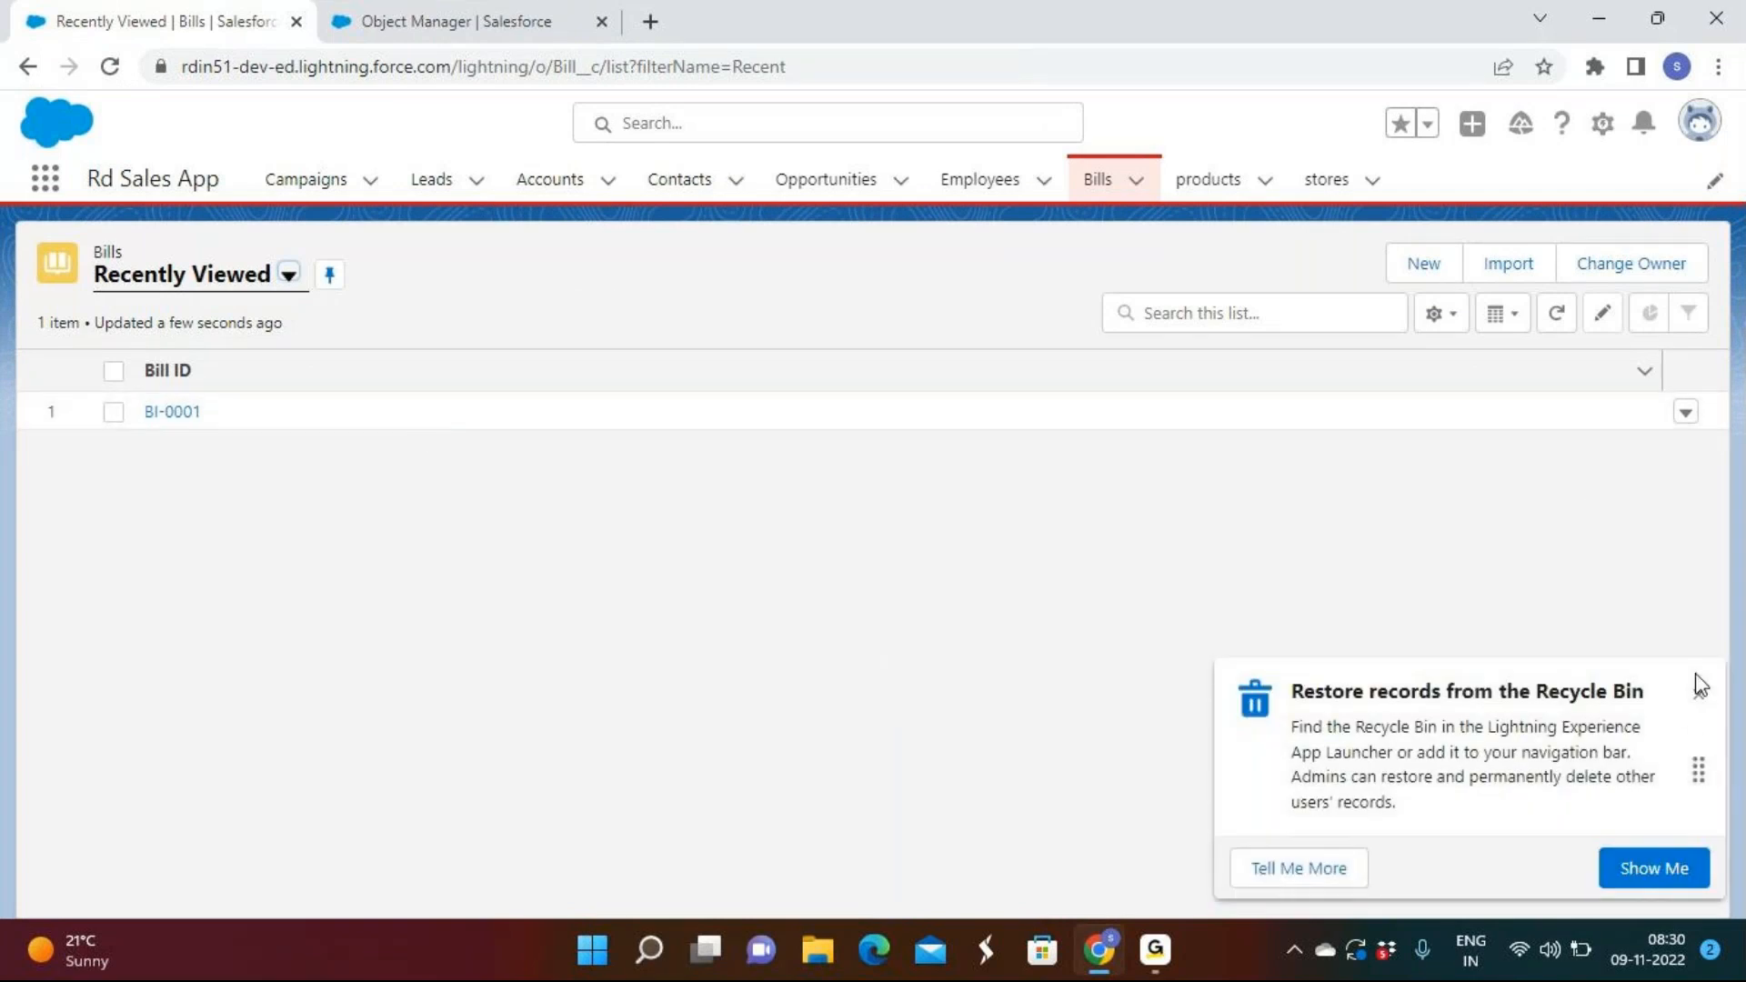
pyautogui.click(1700, 686)
pyautogui.click(1687, 416)
pyautogui.click(1590, 479)
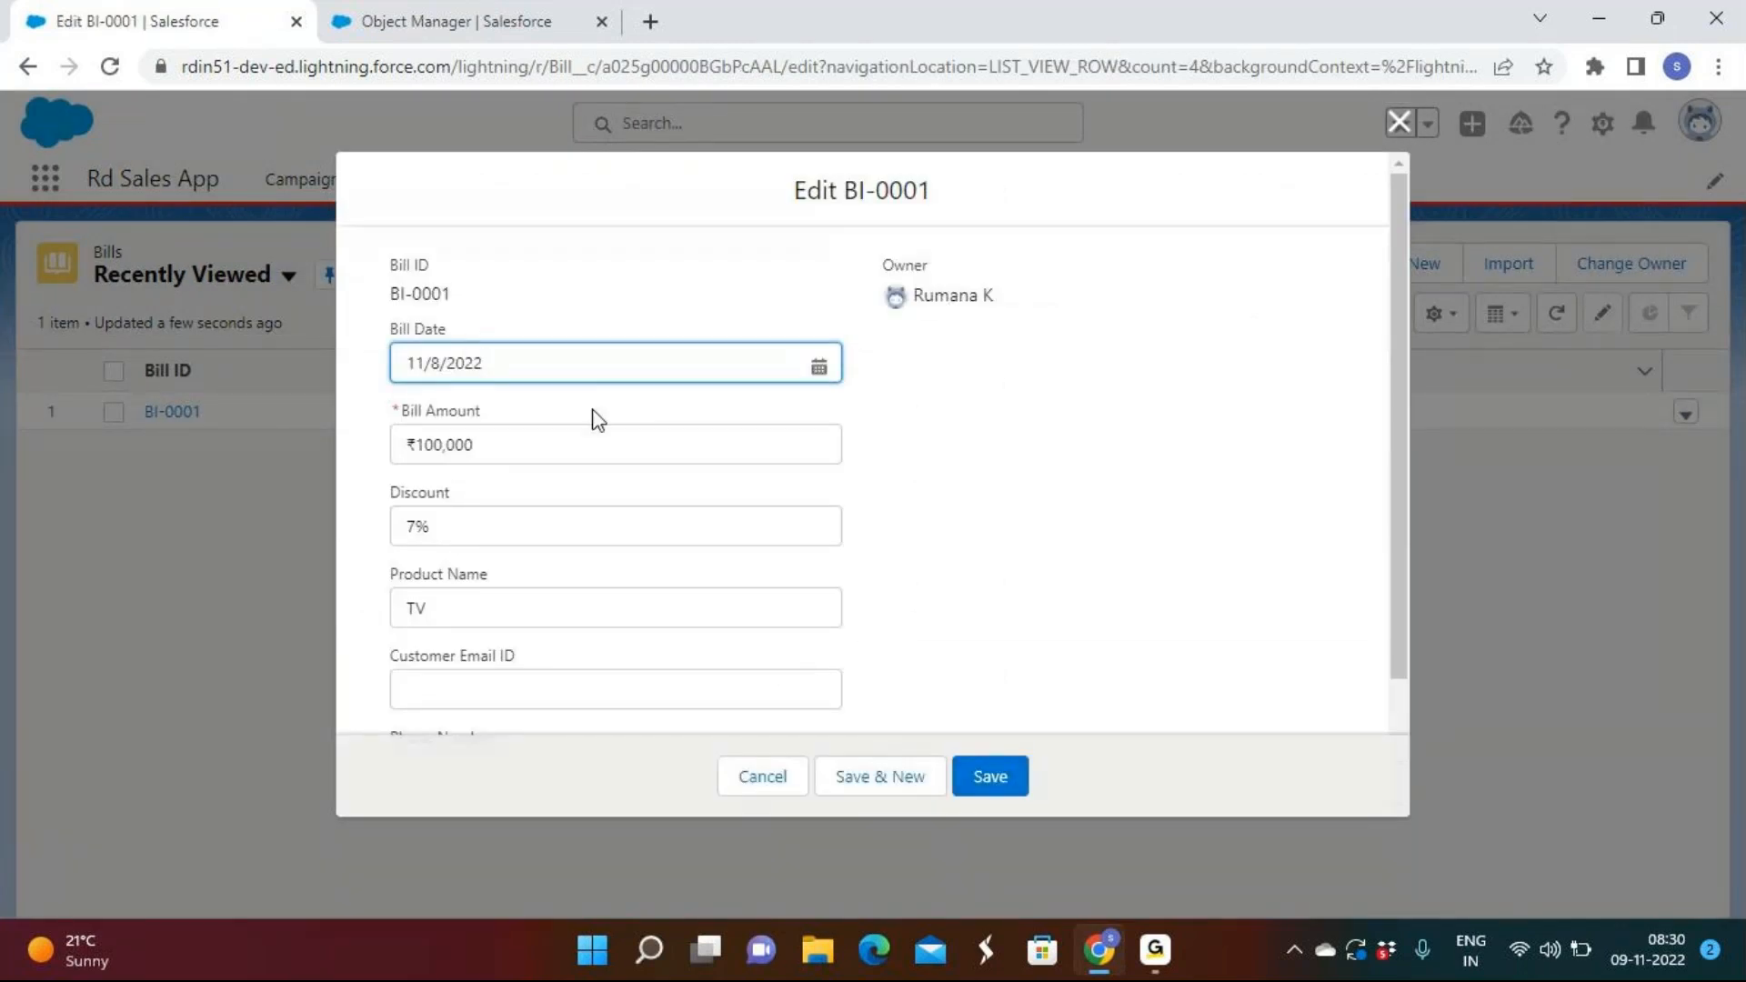
pyautogui.click(998, 788)
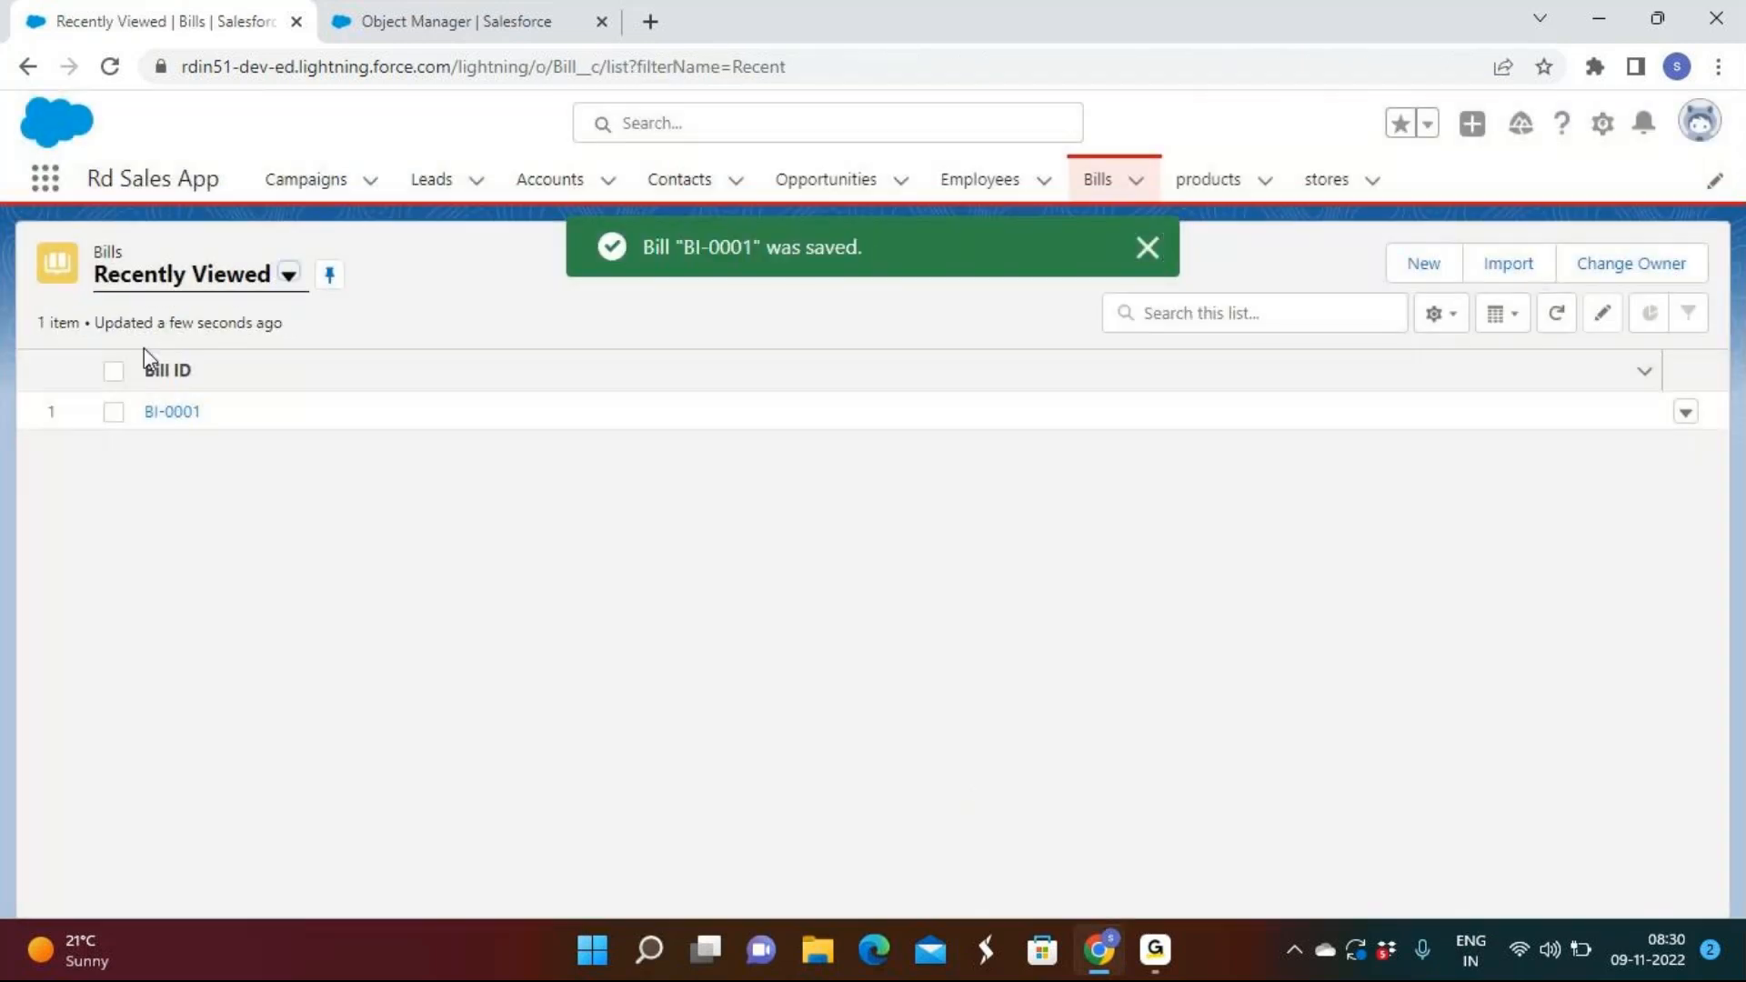
pyautogui.click(1685, 413)
pyautogui.click(1595, 464)
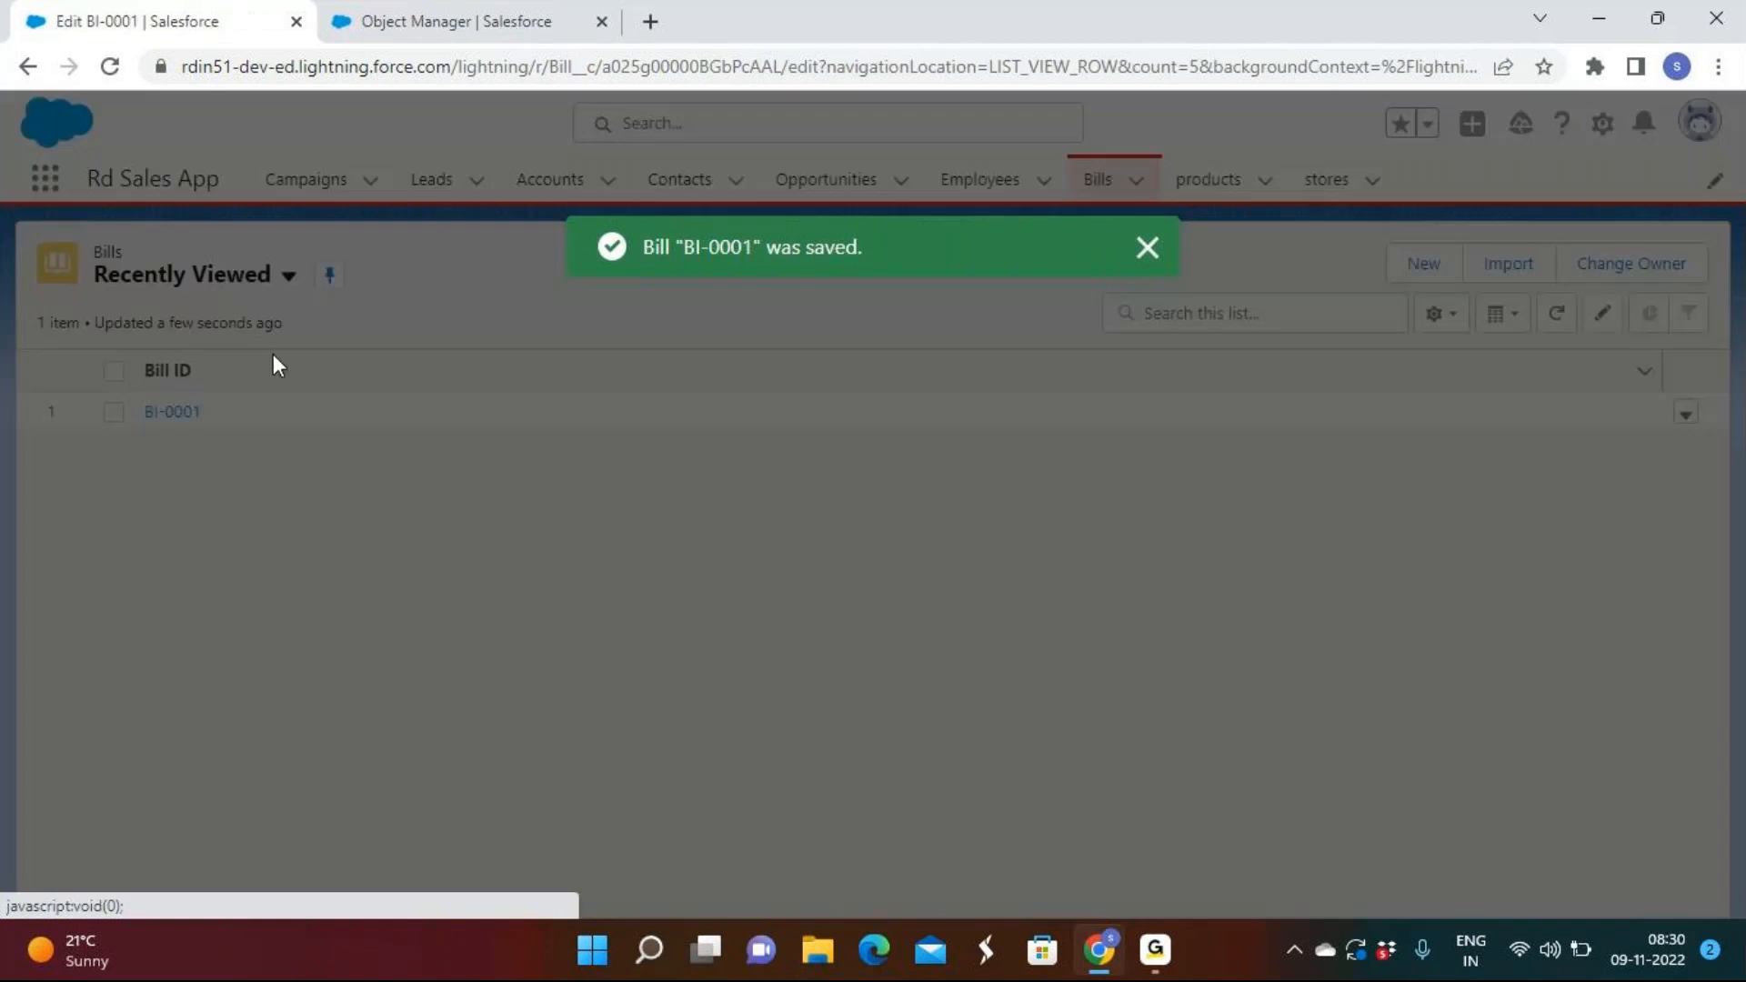
# Try saving BI-0001 with Bill Date 11/1/2022 and get the 'Please enter Todays date' error.
pyautogui.click(503, 364)
pyautogui.click(594, 505)
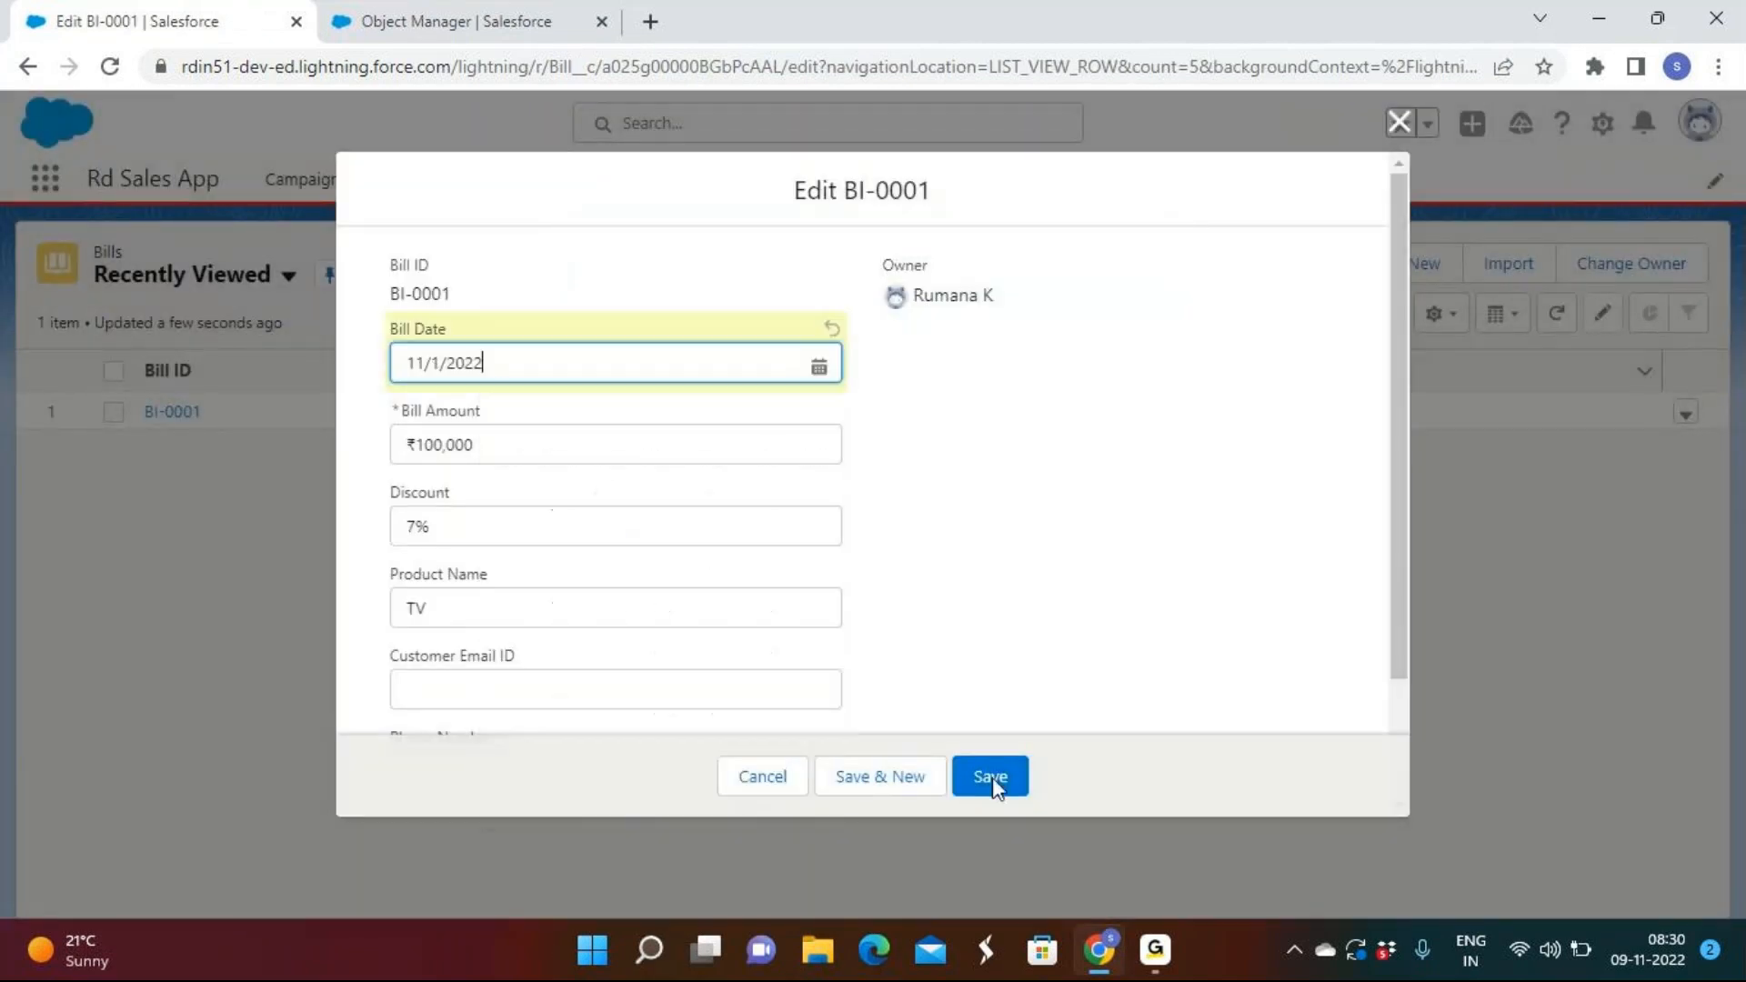
pyautogui.click(1000, 791)
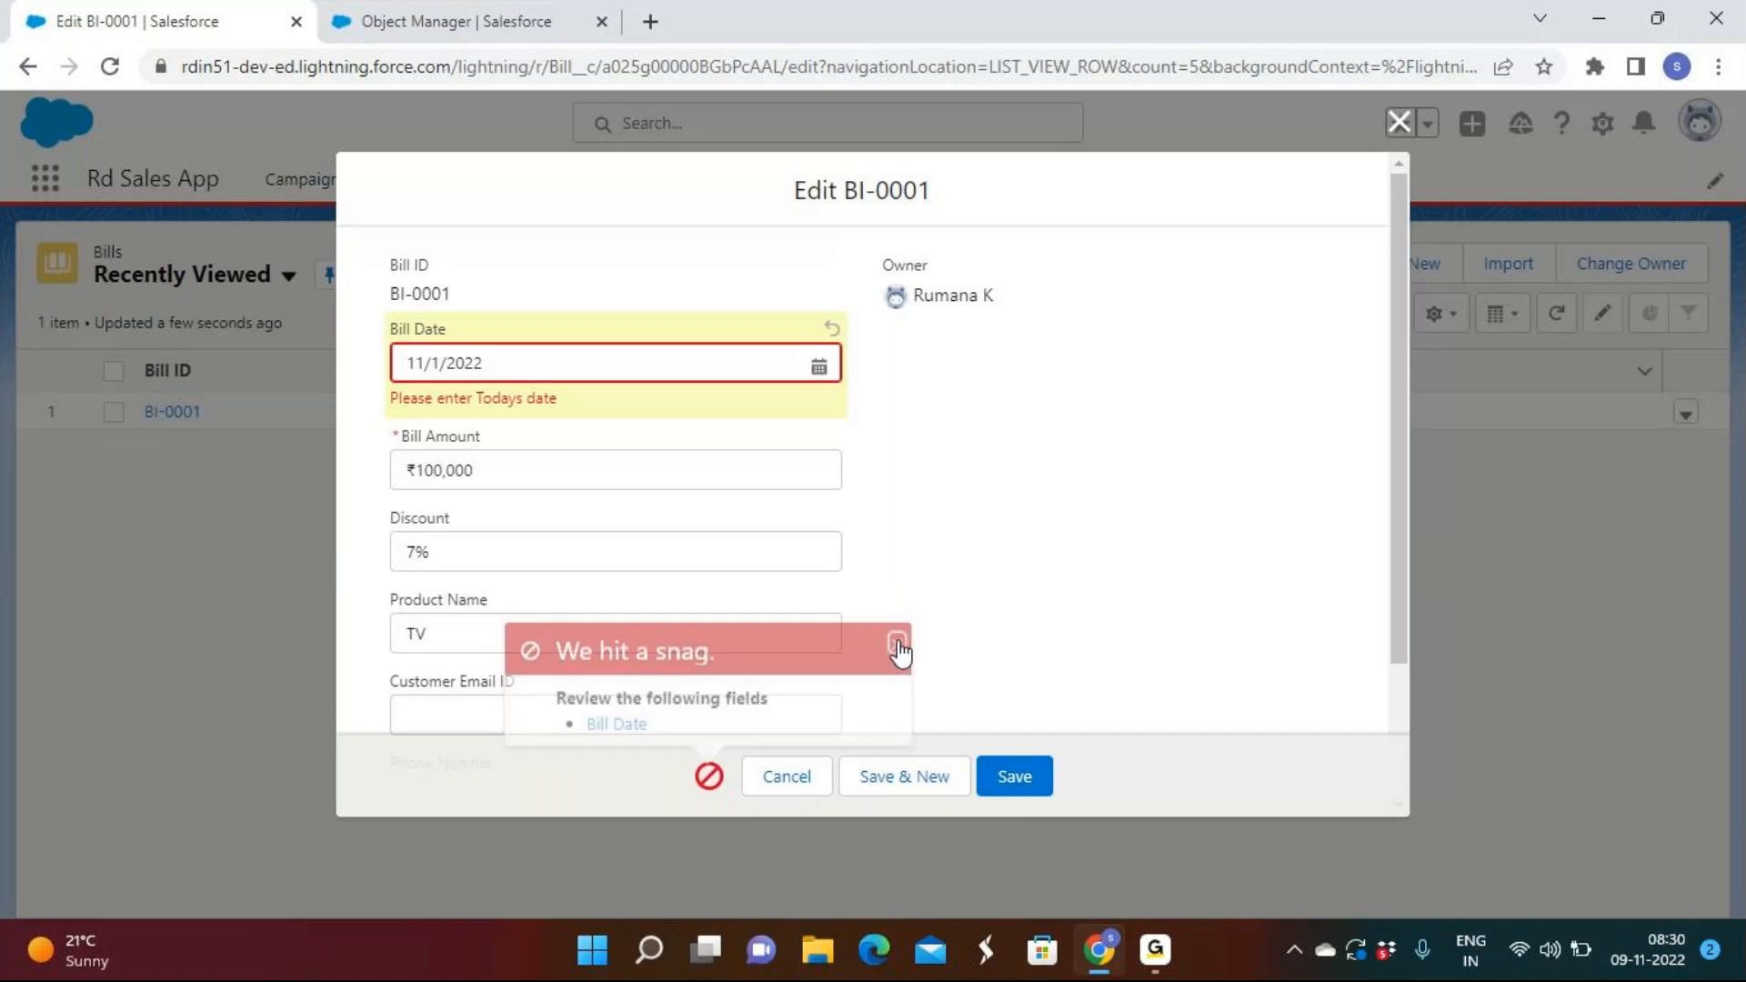
pyautogui.click(897, 649)
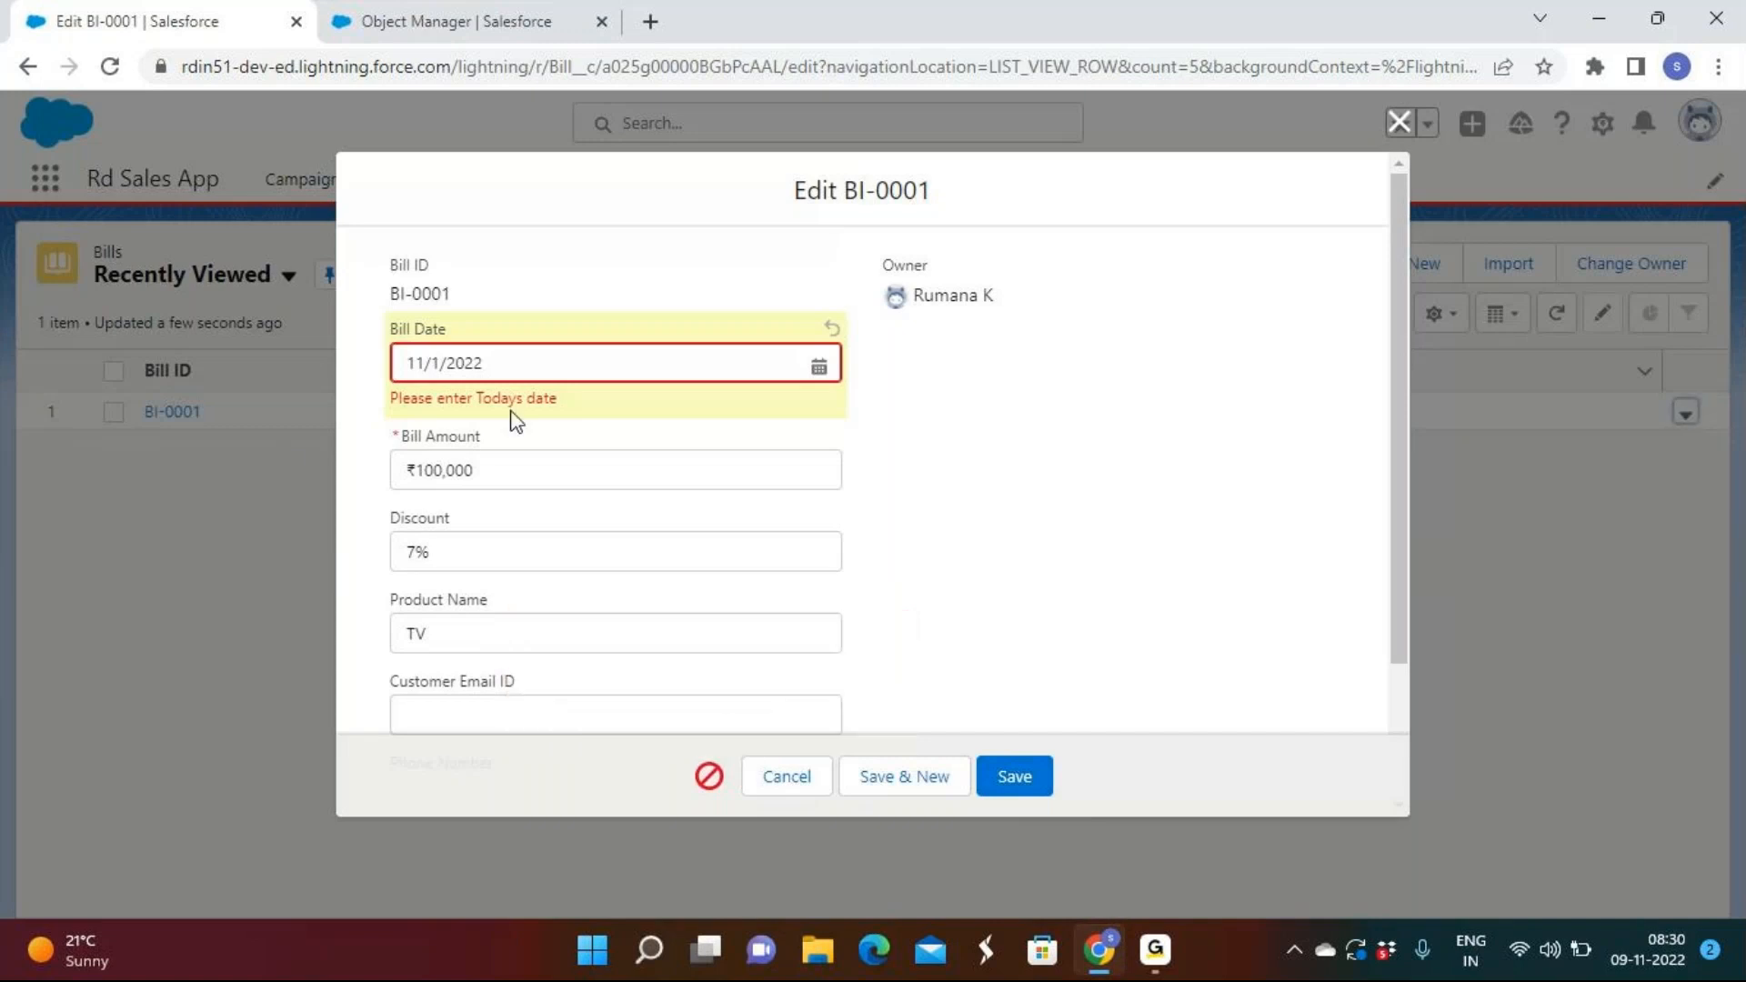
pyautogui.moveTo(573, 411); pyautogui.dragTo(389, 415)
pyautogui.click(974, 552)
# Try 11/30/2022, which is rejected, then save successfully with today's date 11/8/2022.
pyautogui.click(545, 363)
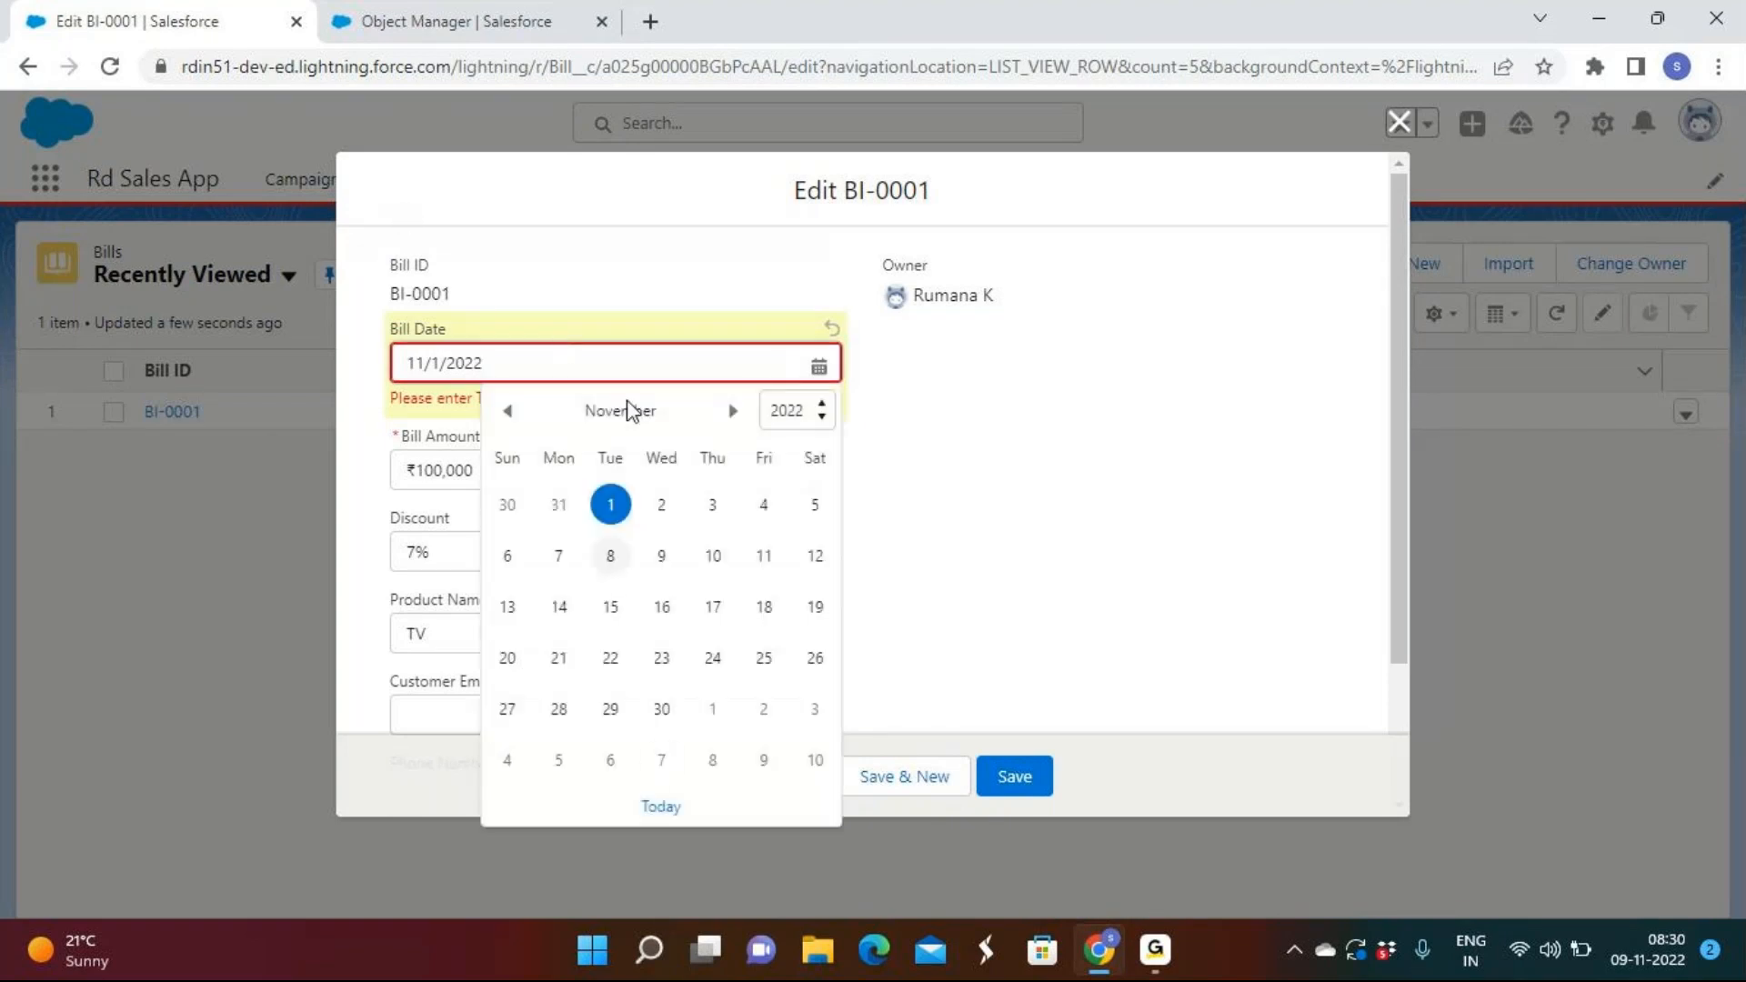
pyautogui.click(662, 710)
pyautogui.click(1010, 778)
pyautogui.click(694, 365)
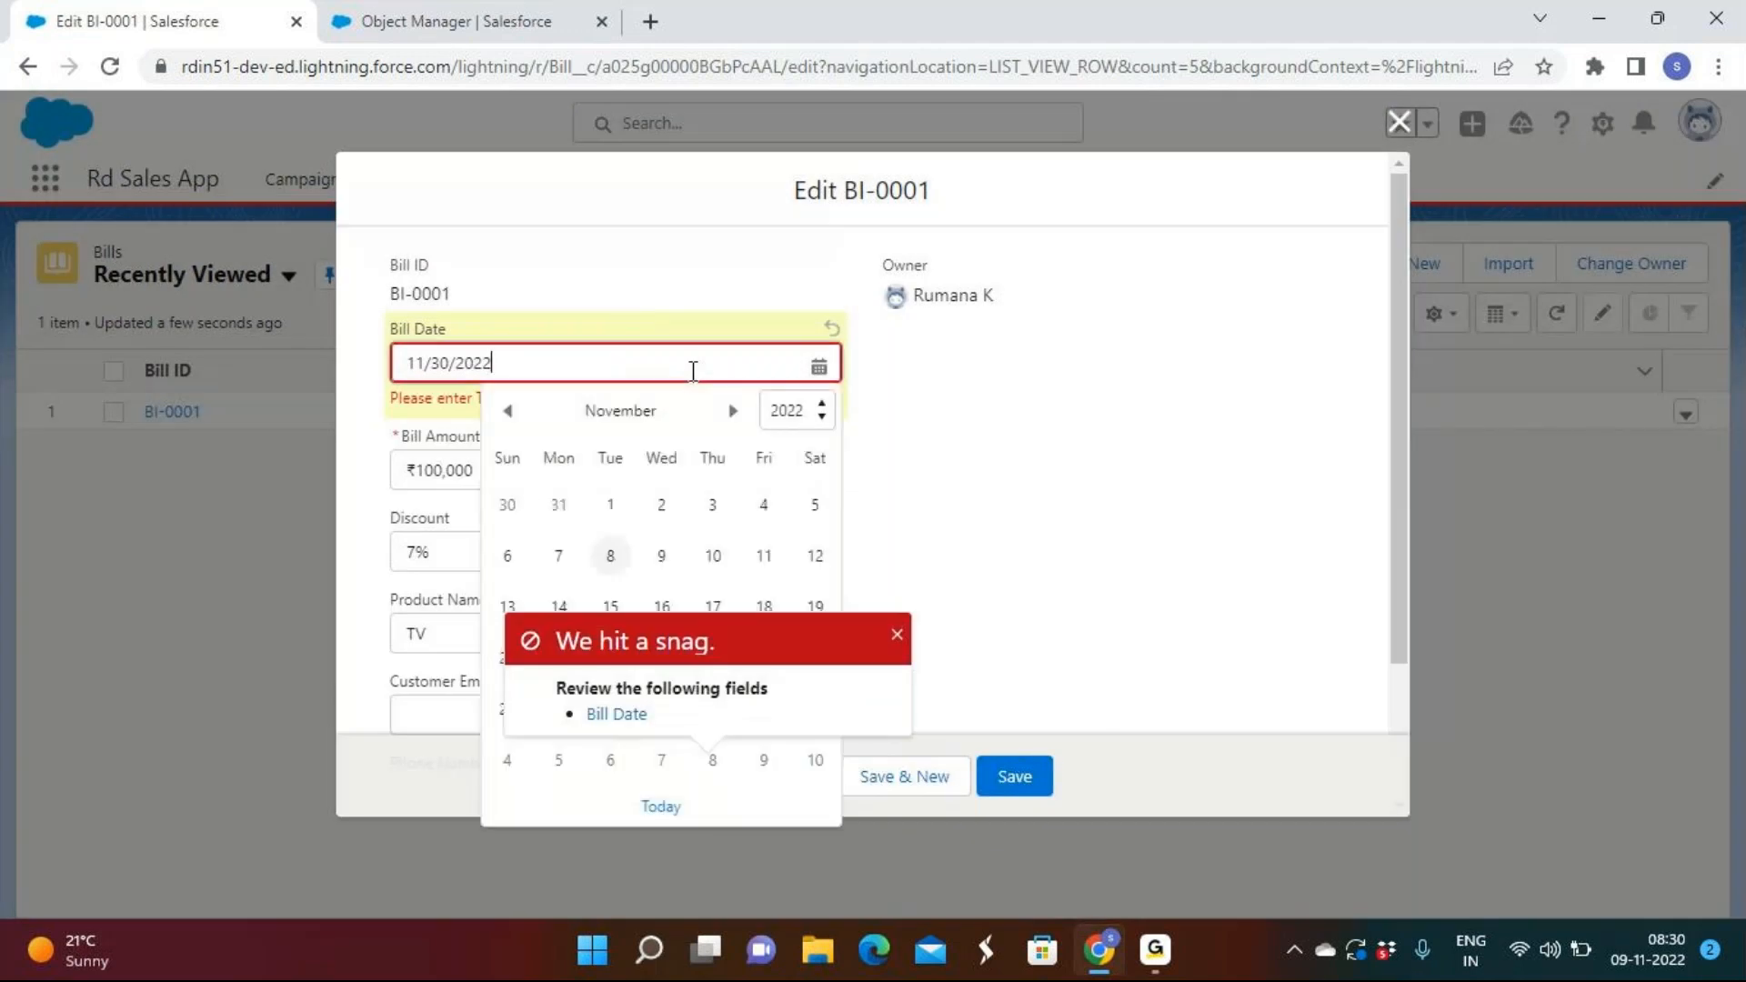
pyautogui.click(610, 556)
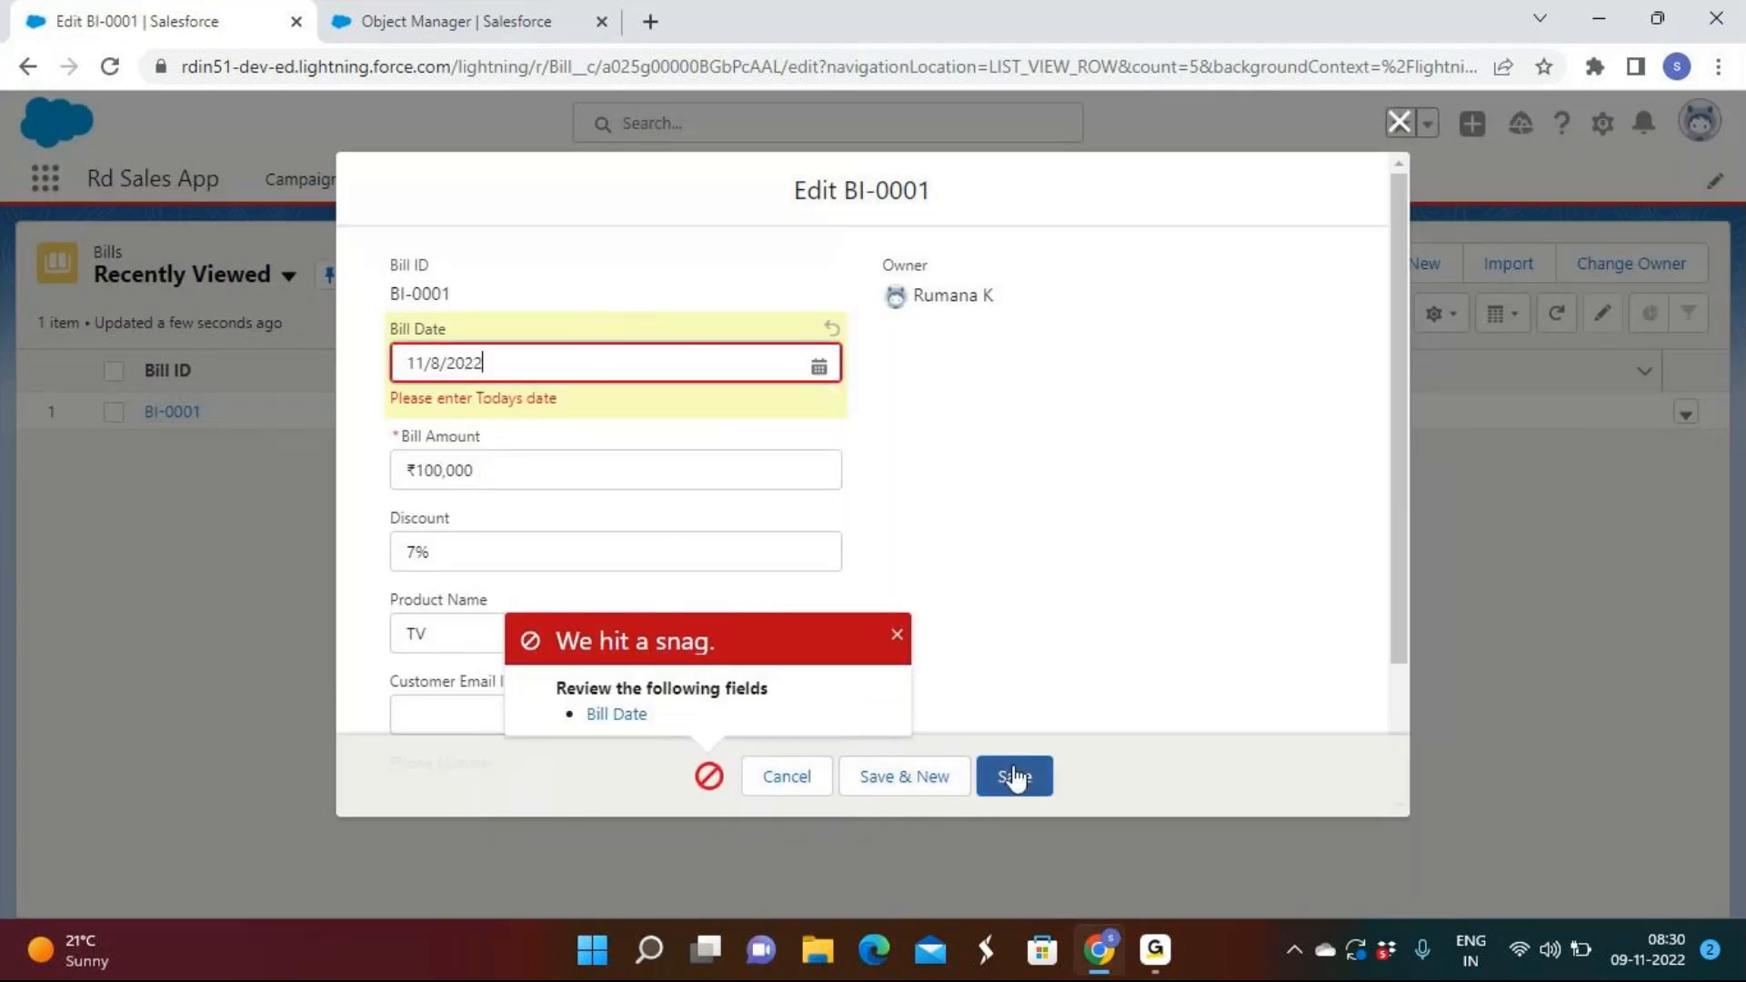
pyautogui.click(1014, 778)
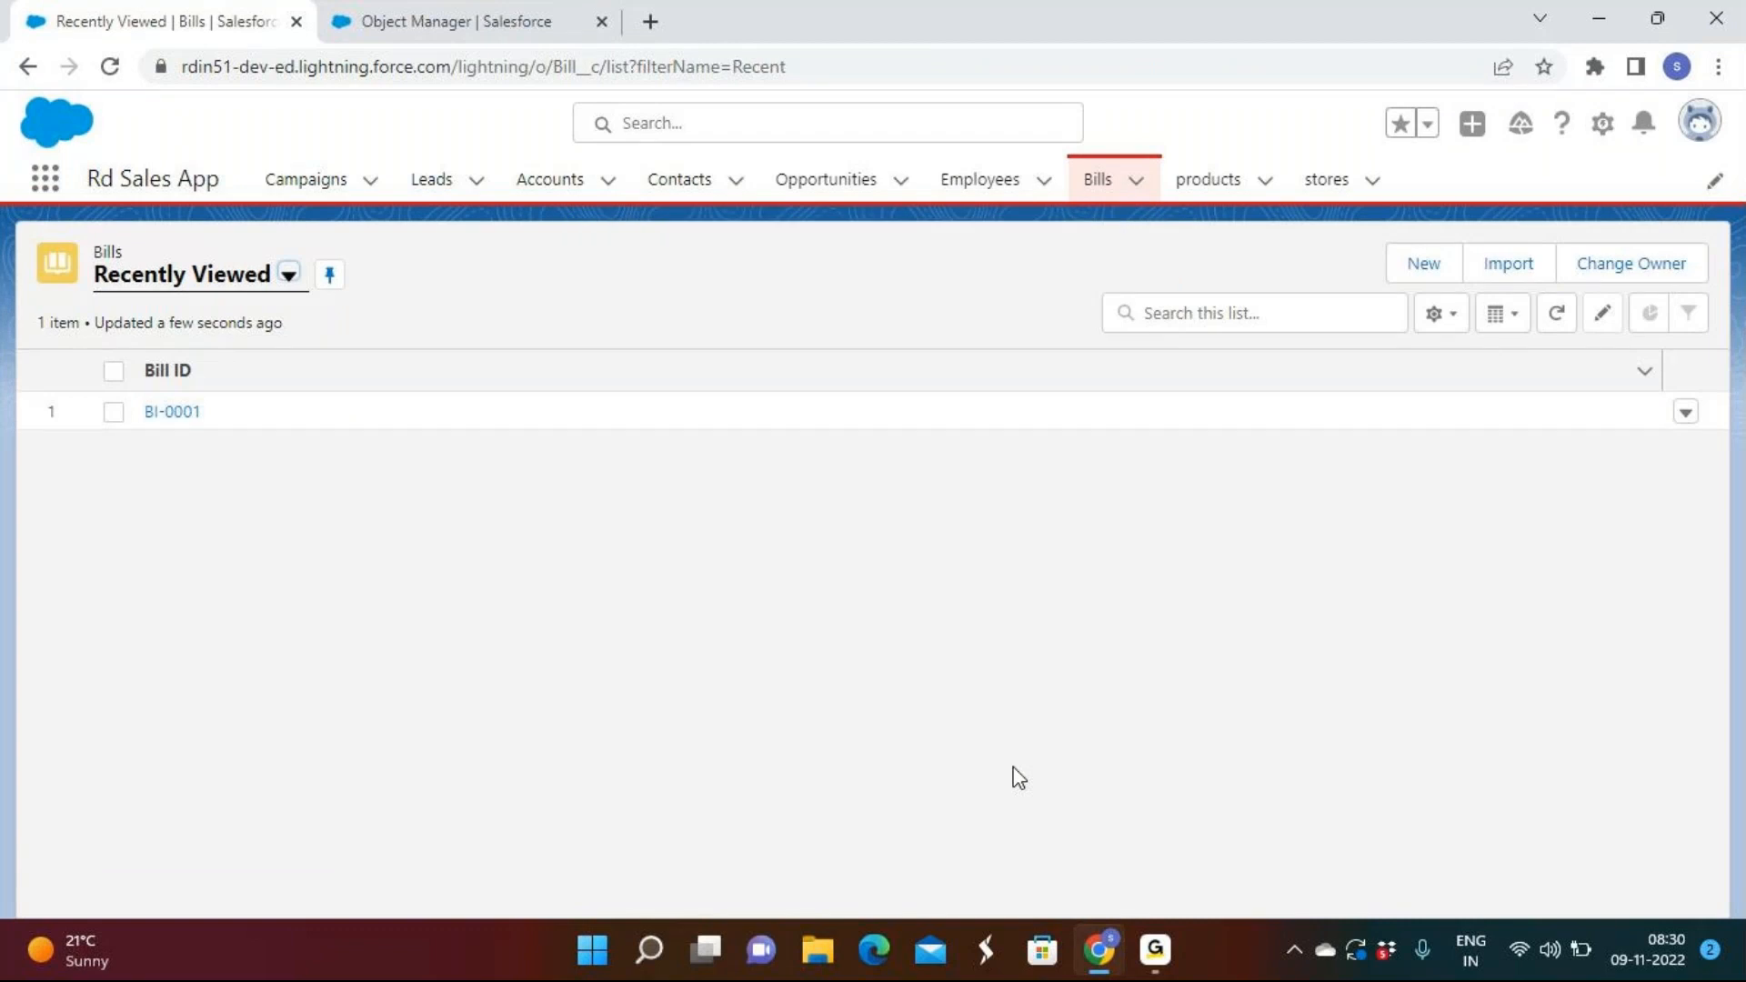
pyautogui.click(1153, 953)
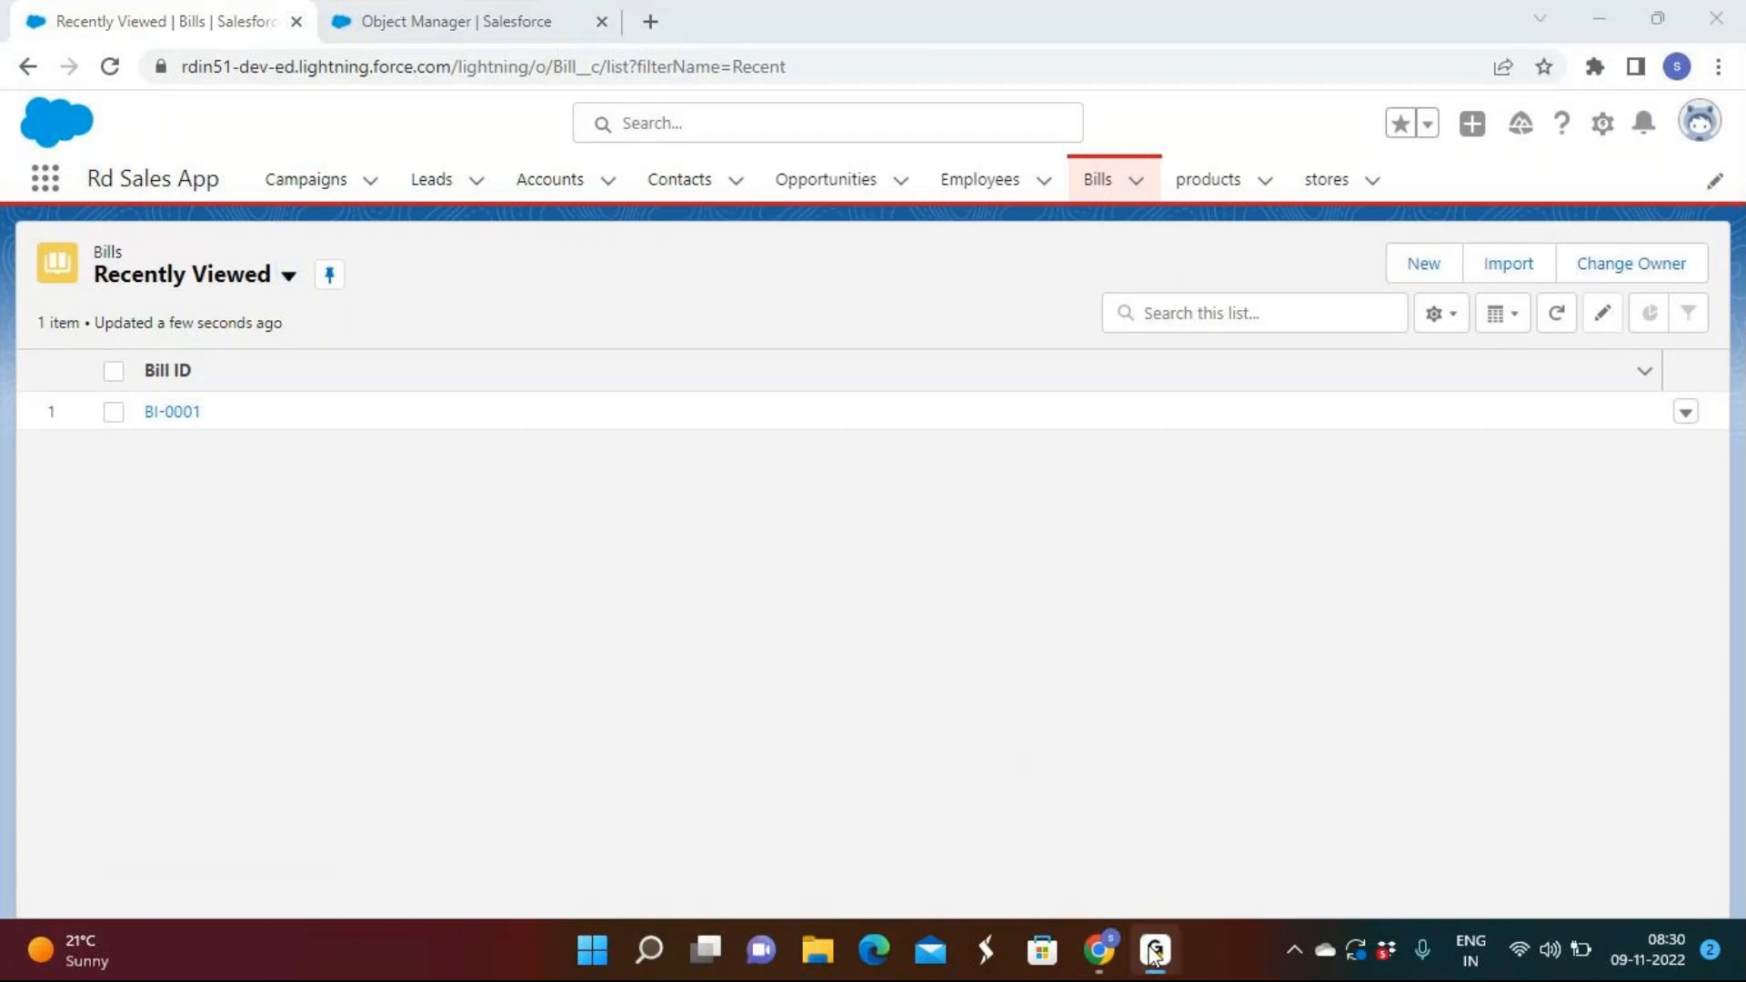
pyautogui.click(1153, 953)
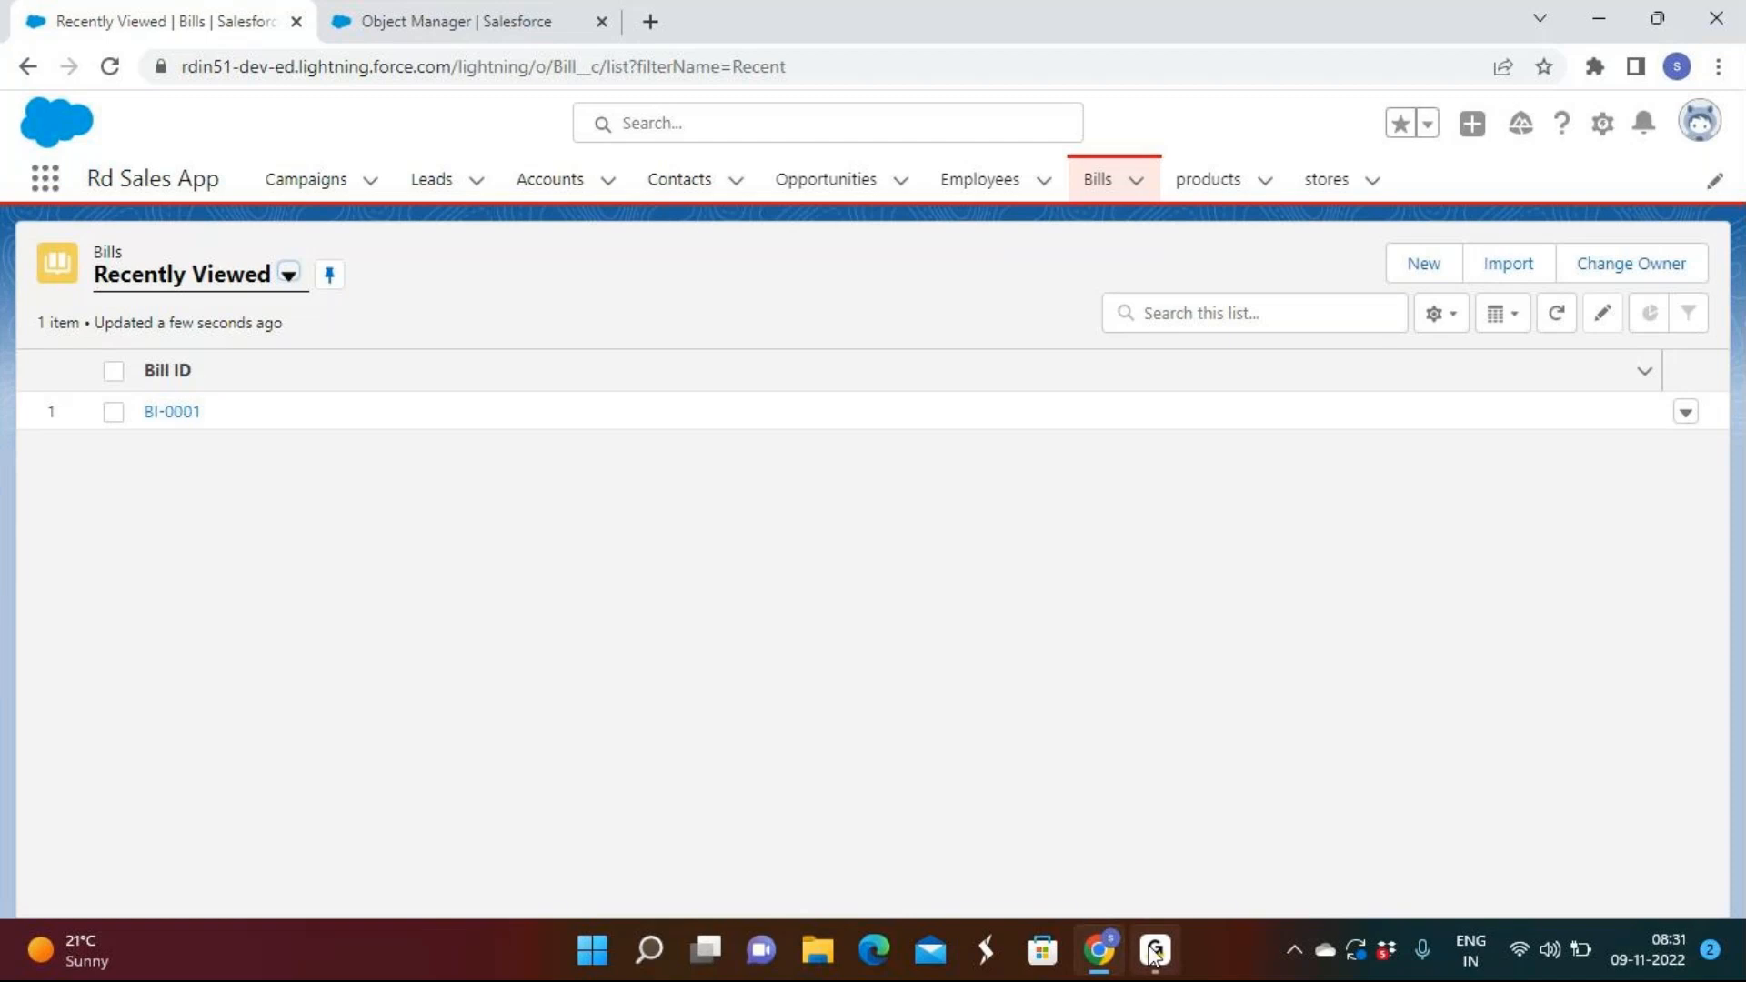
# Edit BI-0001, replace the 7 discount with 10, and save.
pyautogui.click(1685, 424)
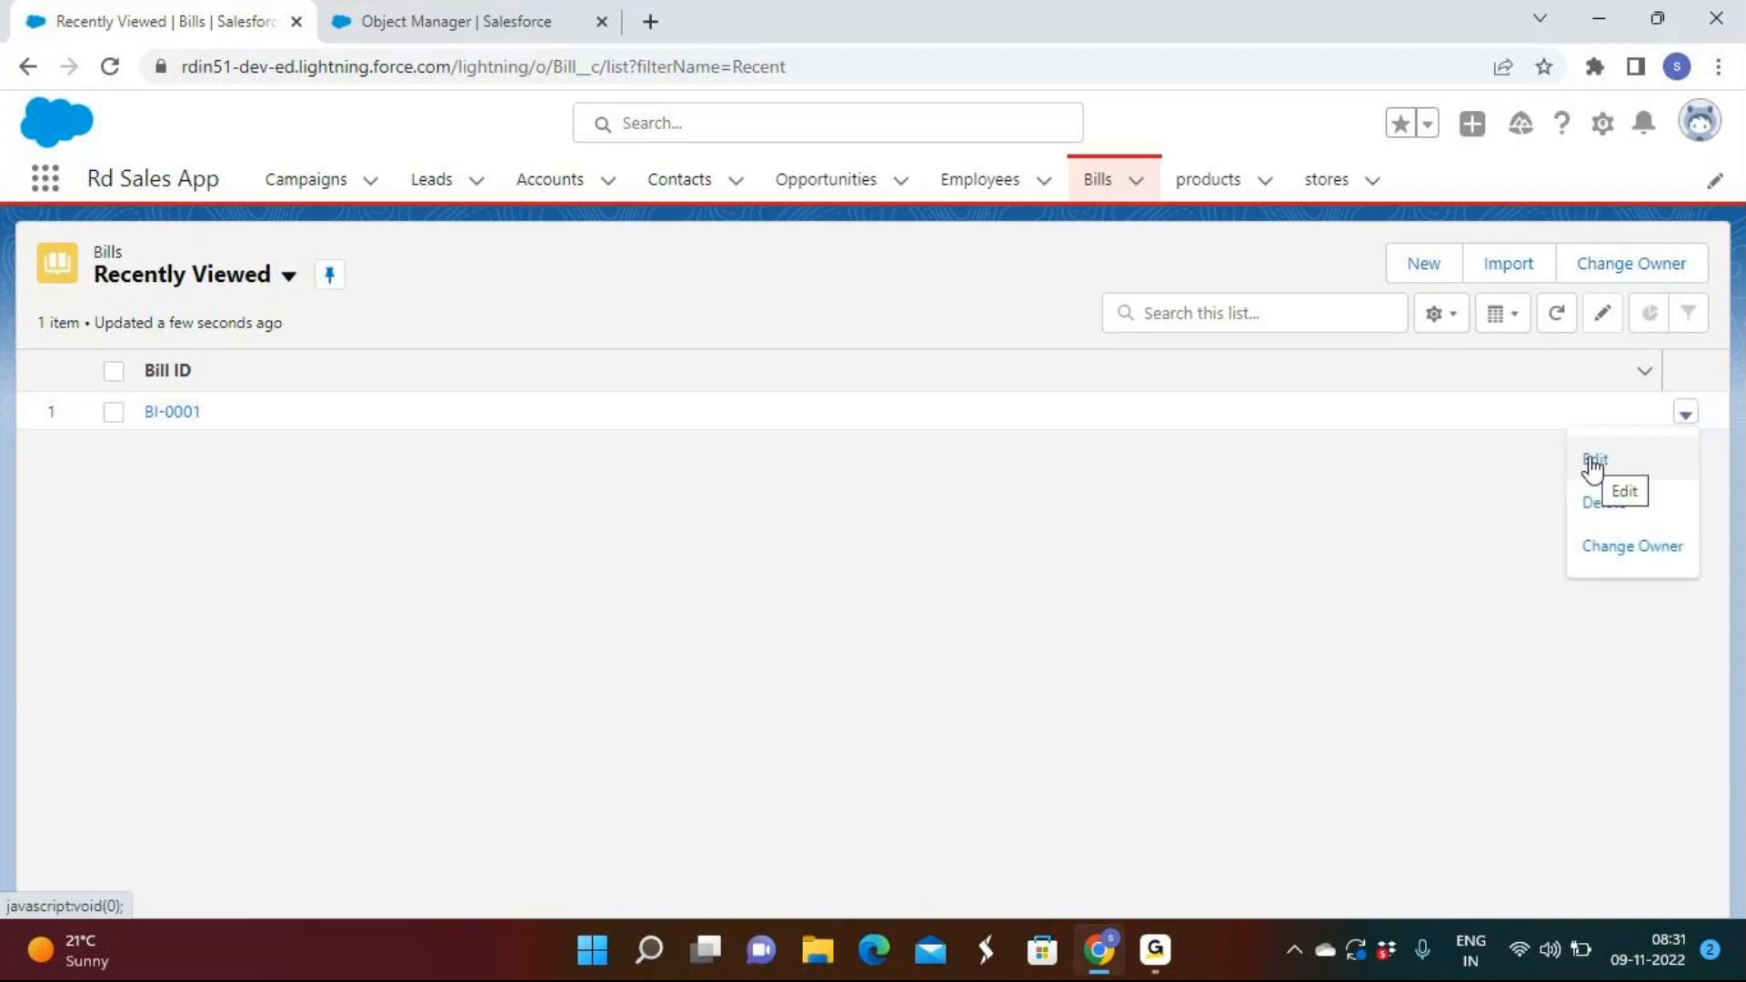
pyautogui.click(1594, 466)
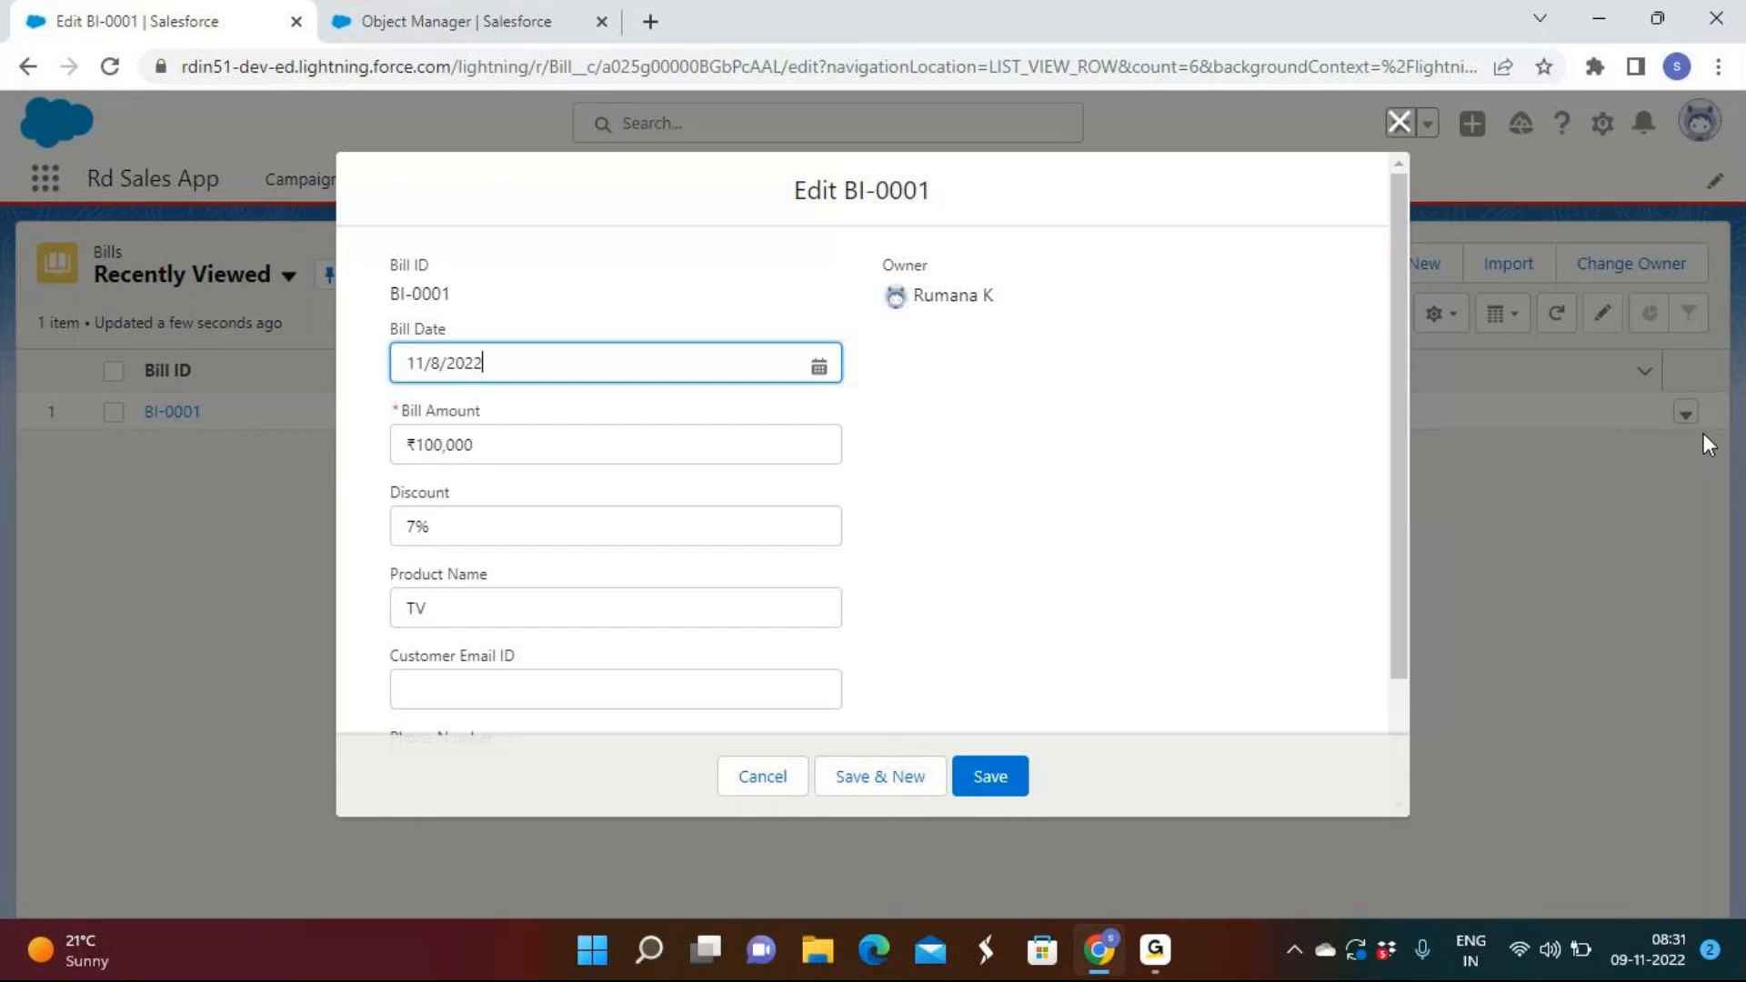
pyautogui.click(479, 510)
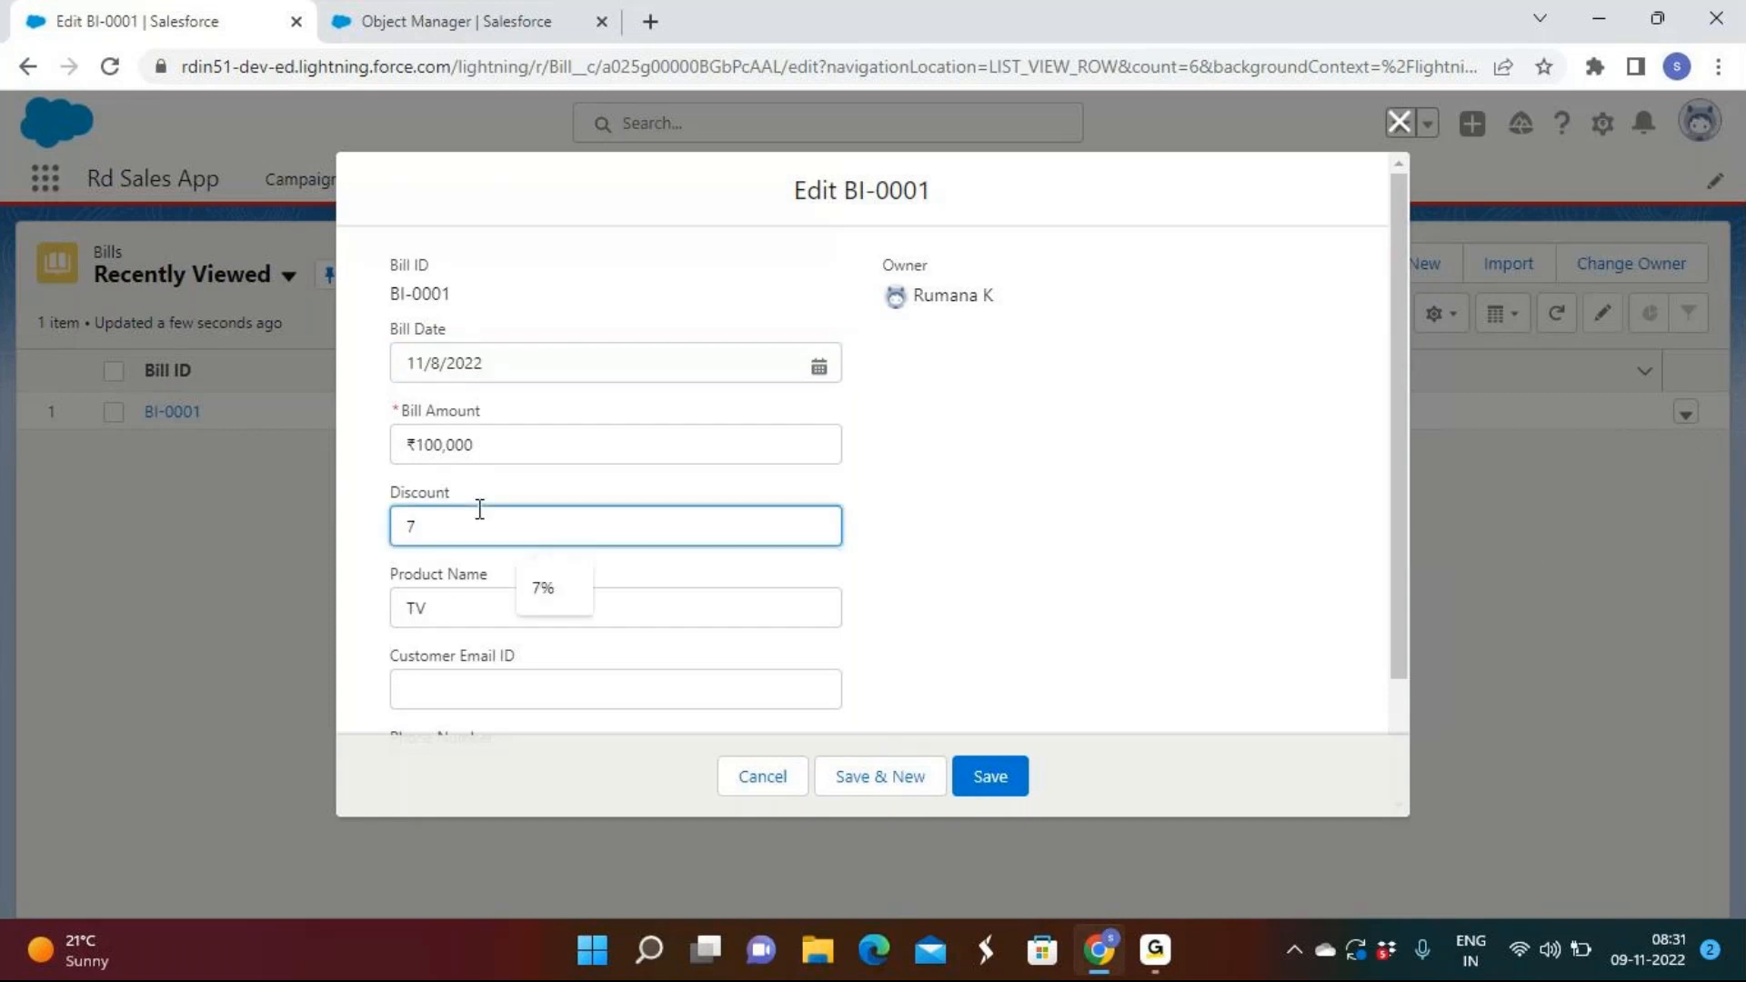
pyautogui.press('BackSpace')
pyautogui.write('10')
pyautogui.click(980, 780)
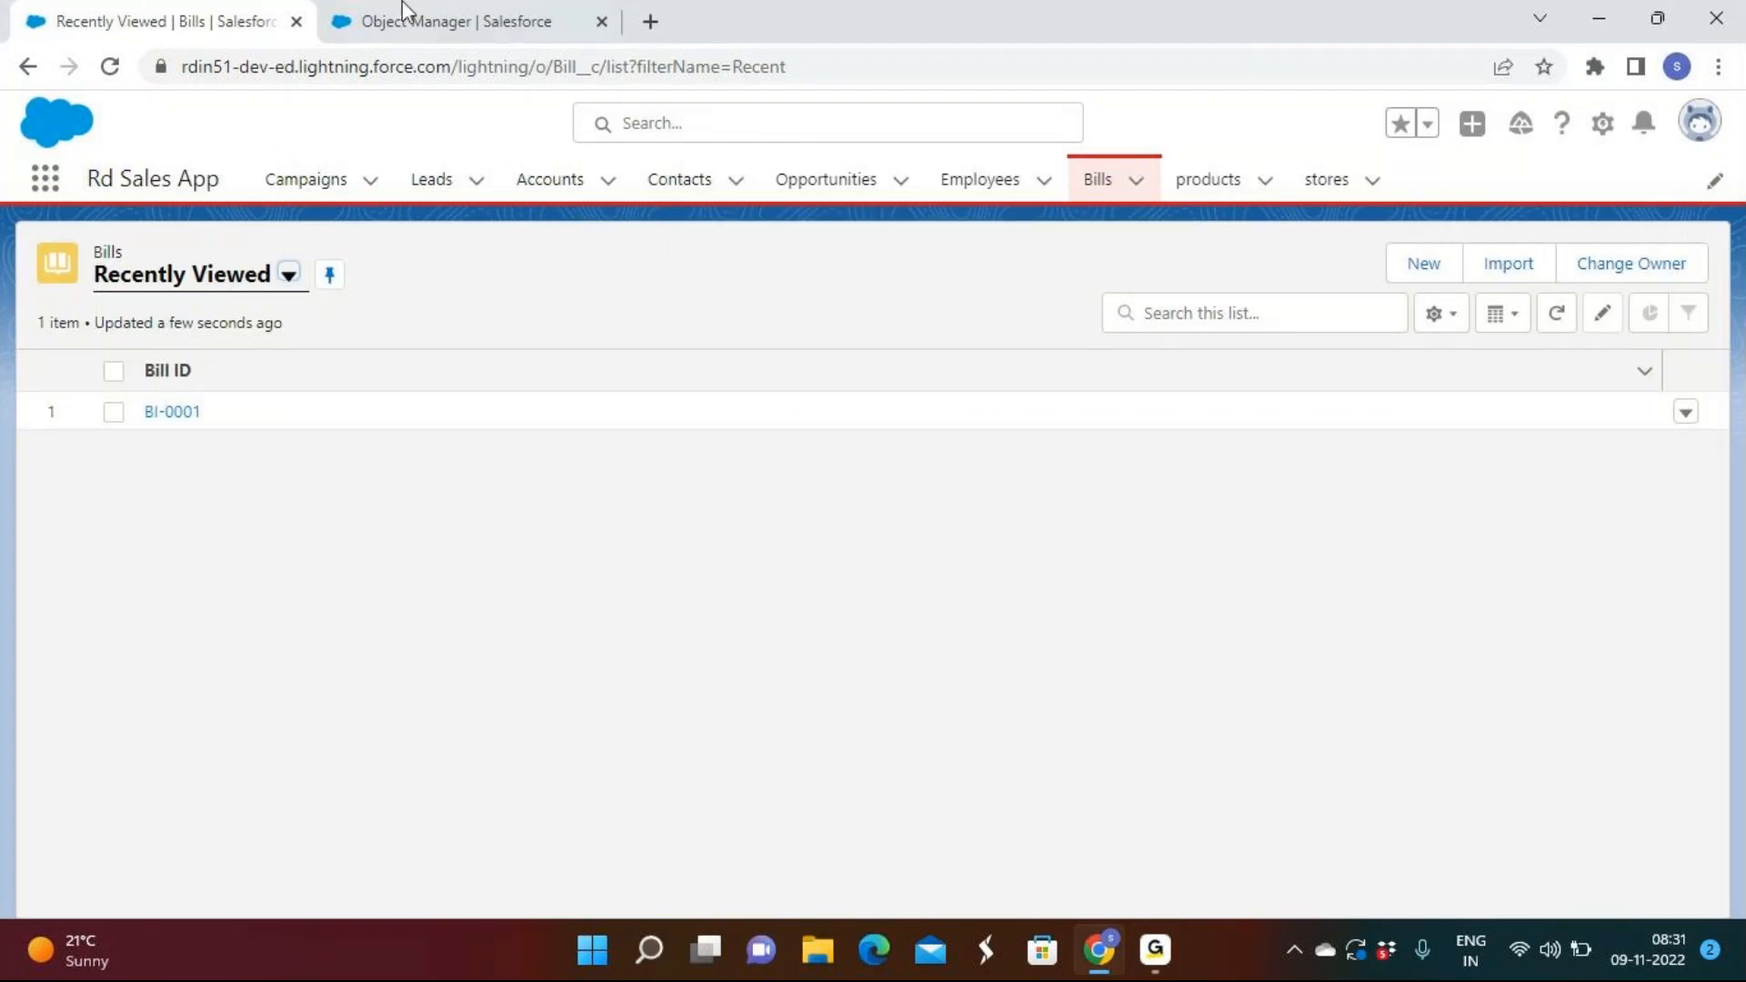
# Return from the Bill_date rule details to the Bill object's Fields & Relationships page.
pyautogui.click(486, 29)
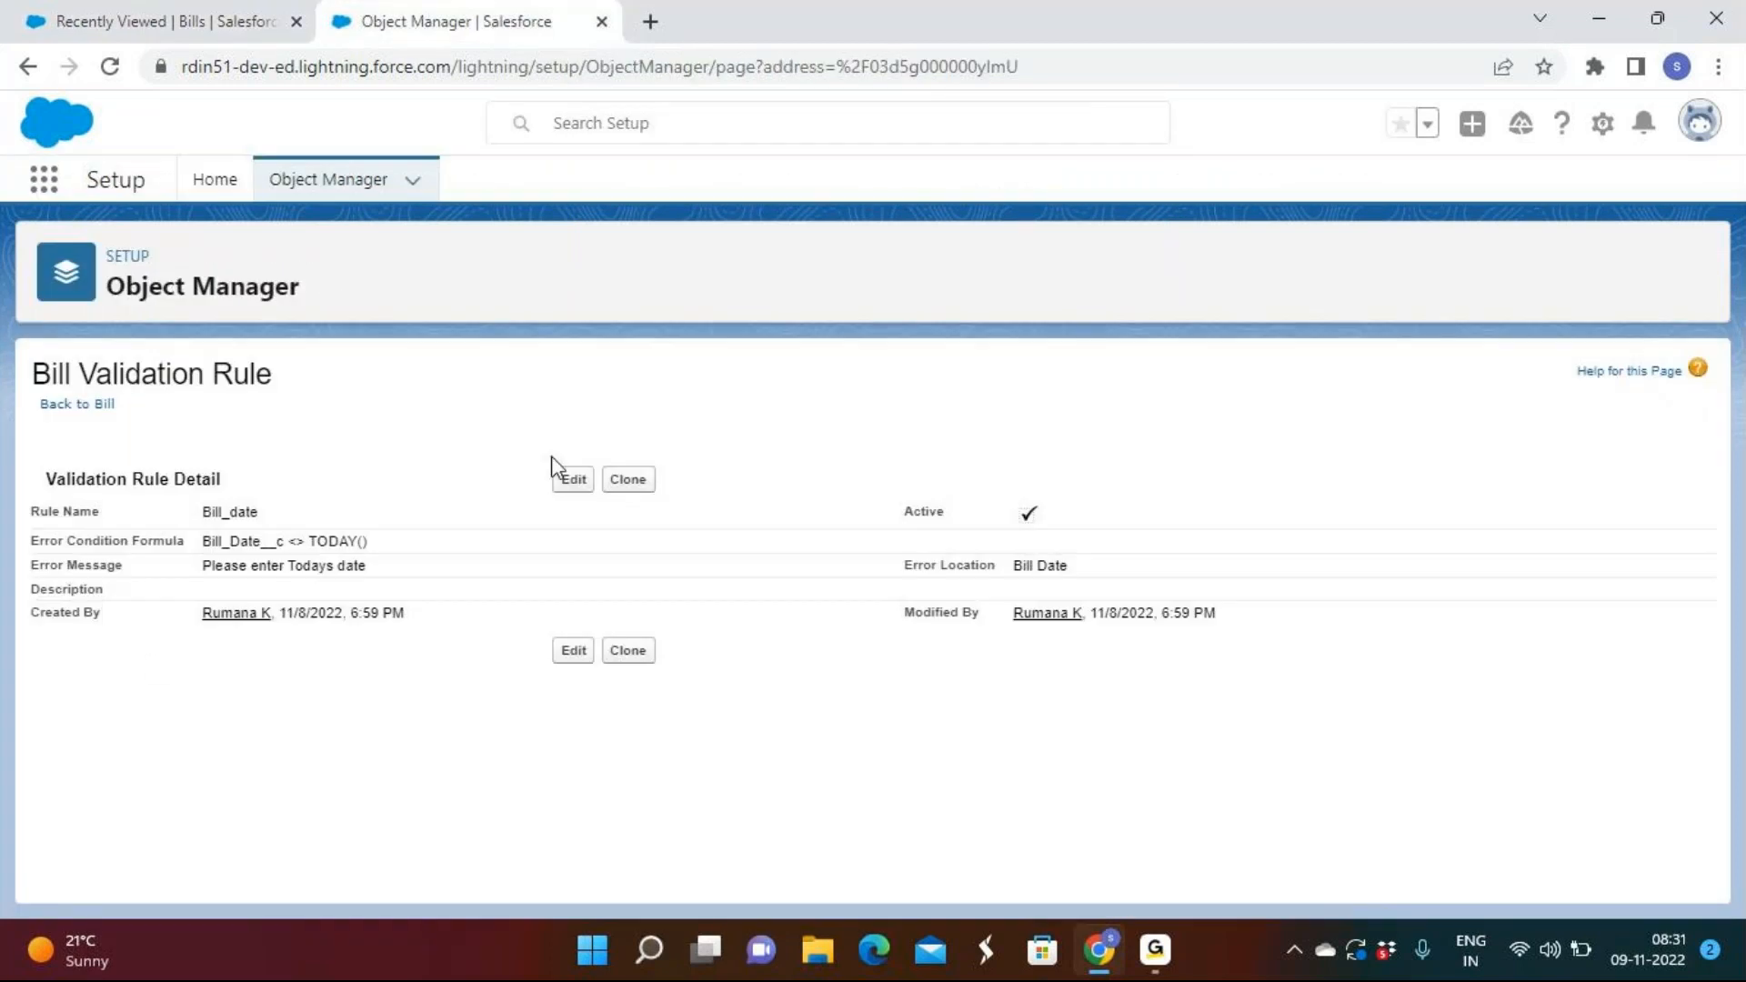
pyautogui.click(103, 407)
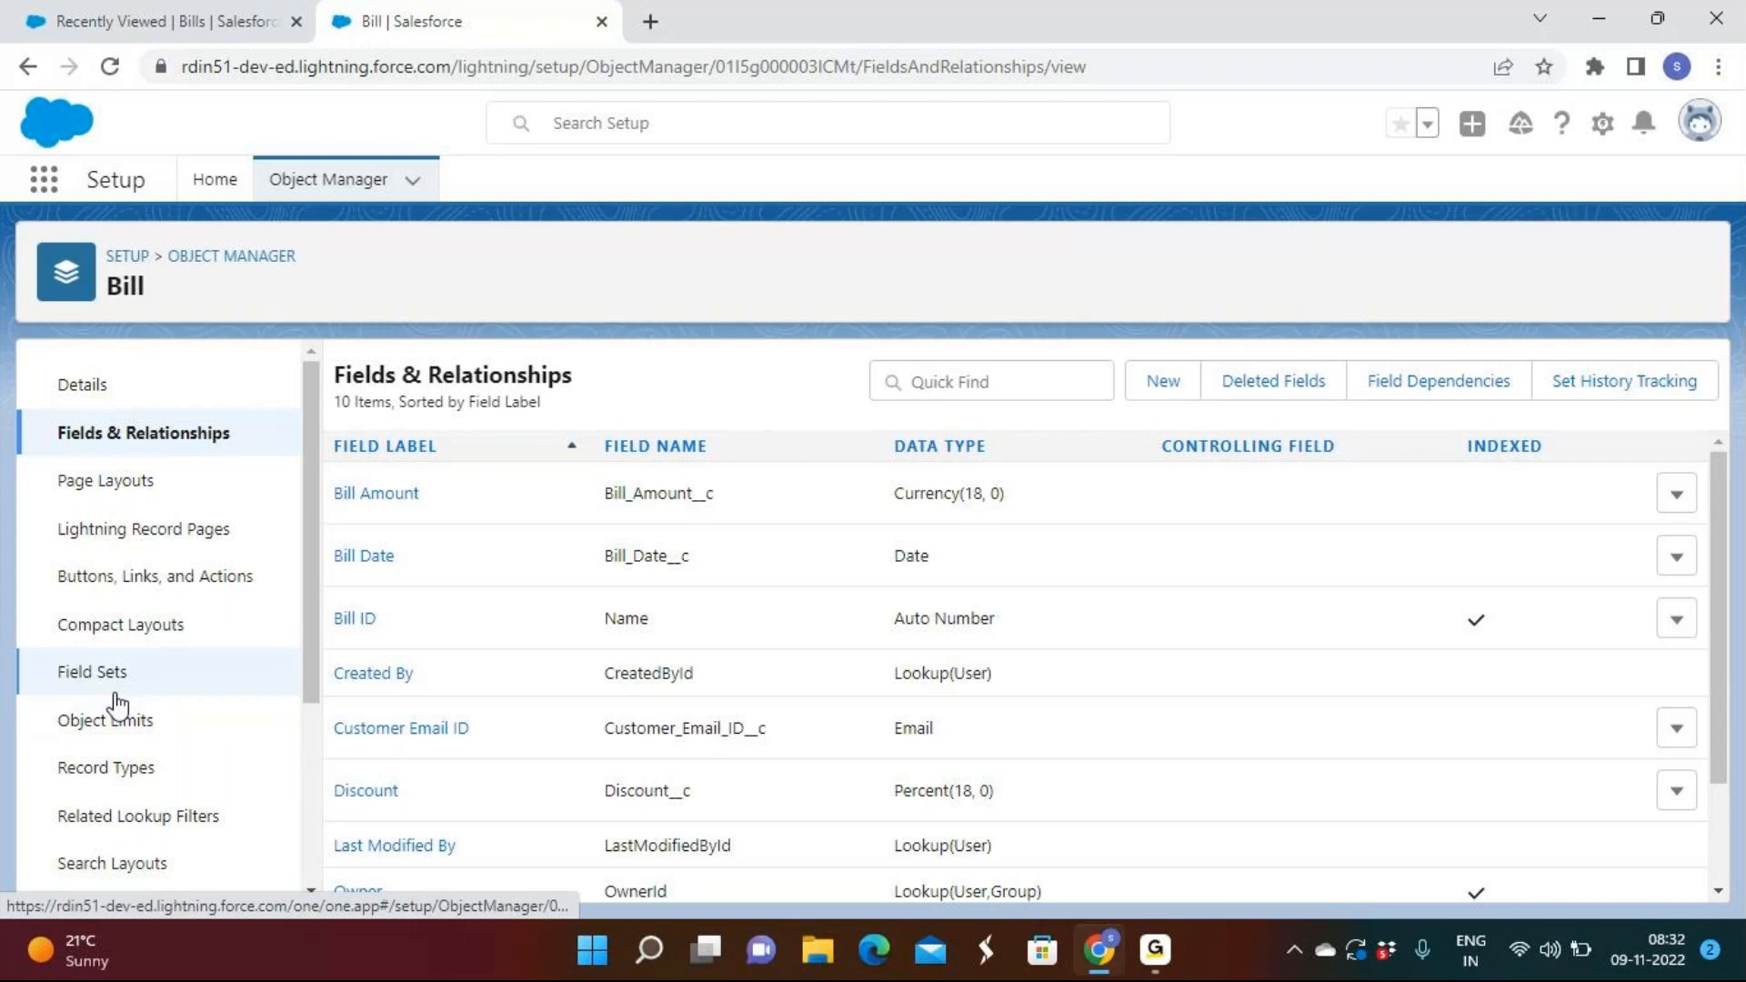
# Open the Bill object's Validation Rules list and start a new blank rule.
pyautogui.scroll(-3, 125, 727)
pyautogui.scroll(-1, 105, 819)
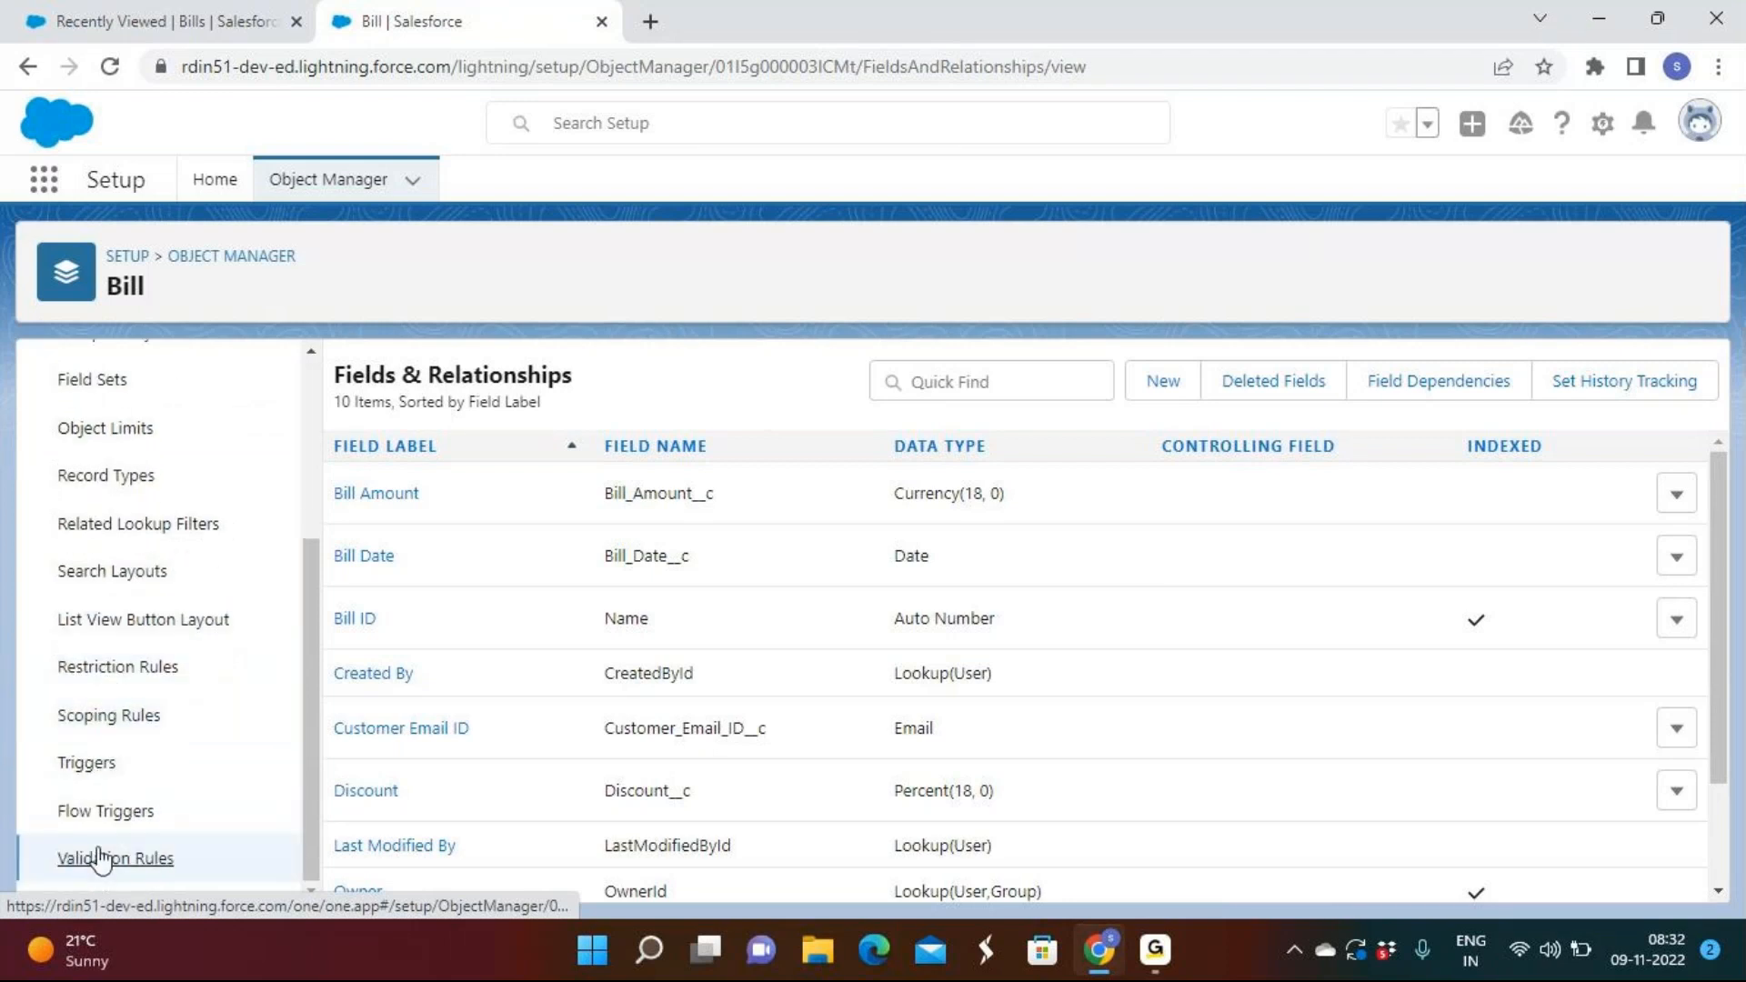
pyautogui.click(100, 858)
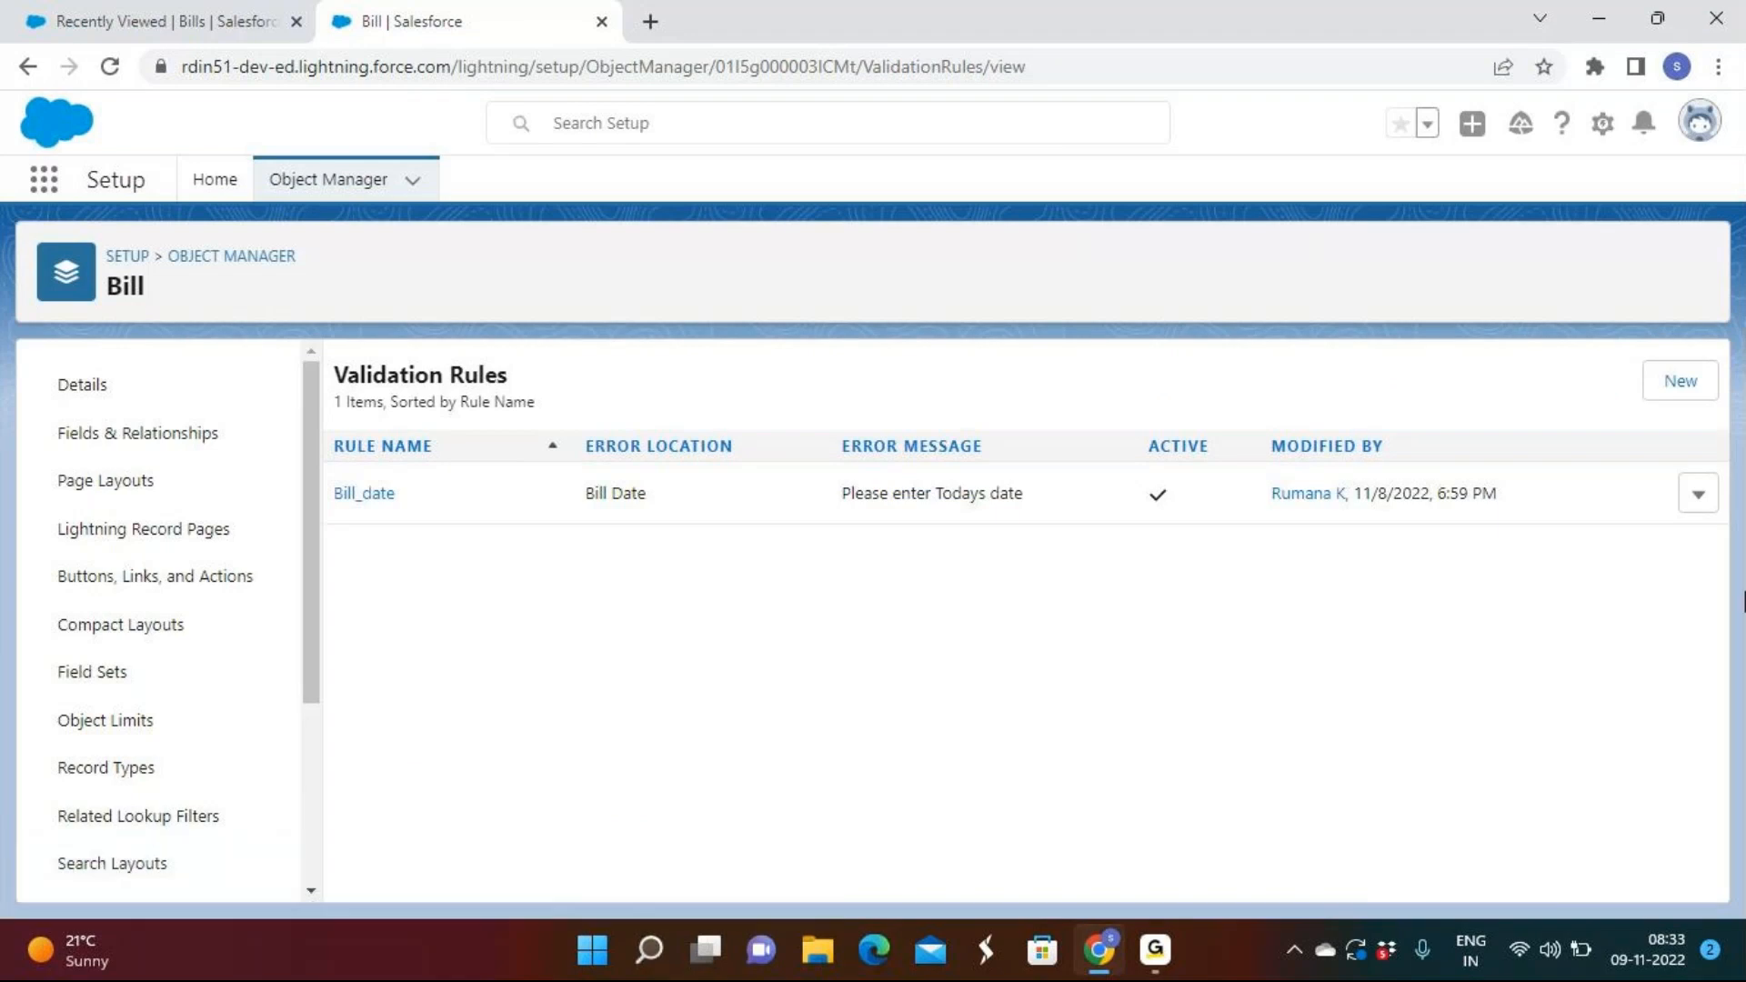
pyautogui.click(1697, 394)
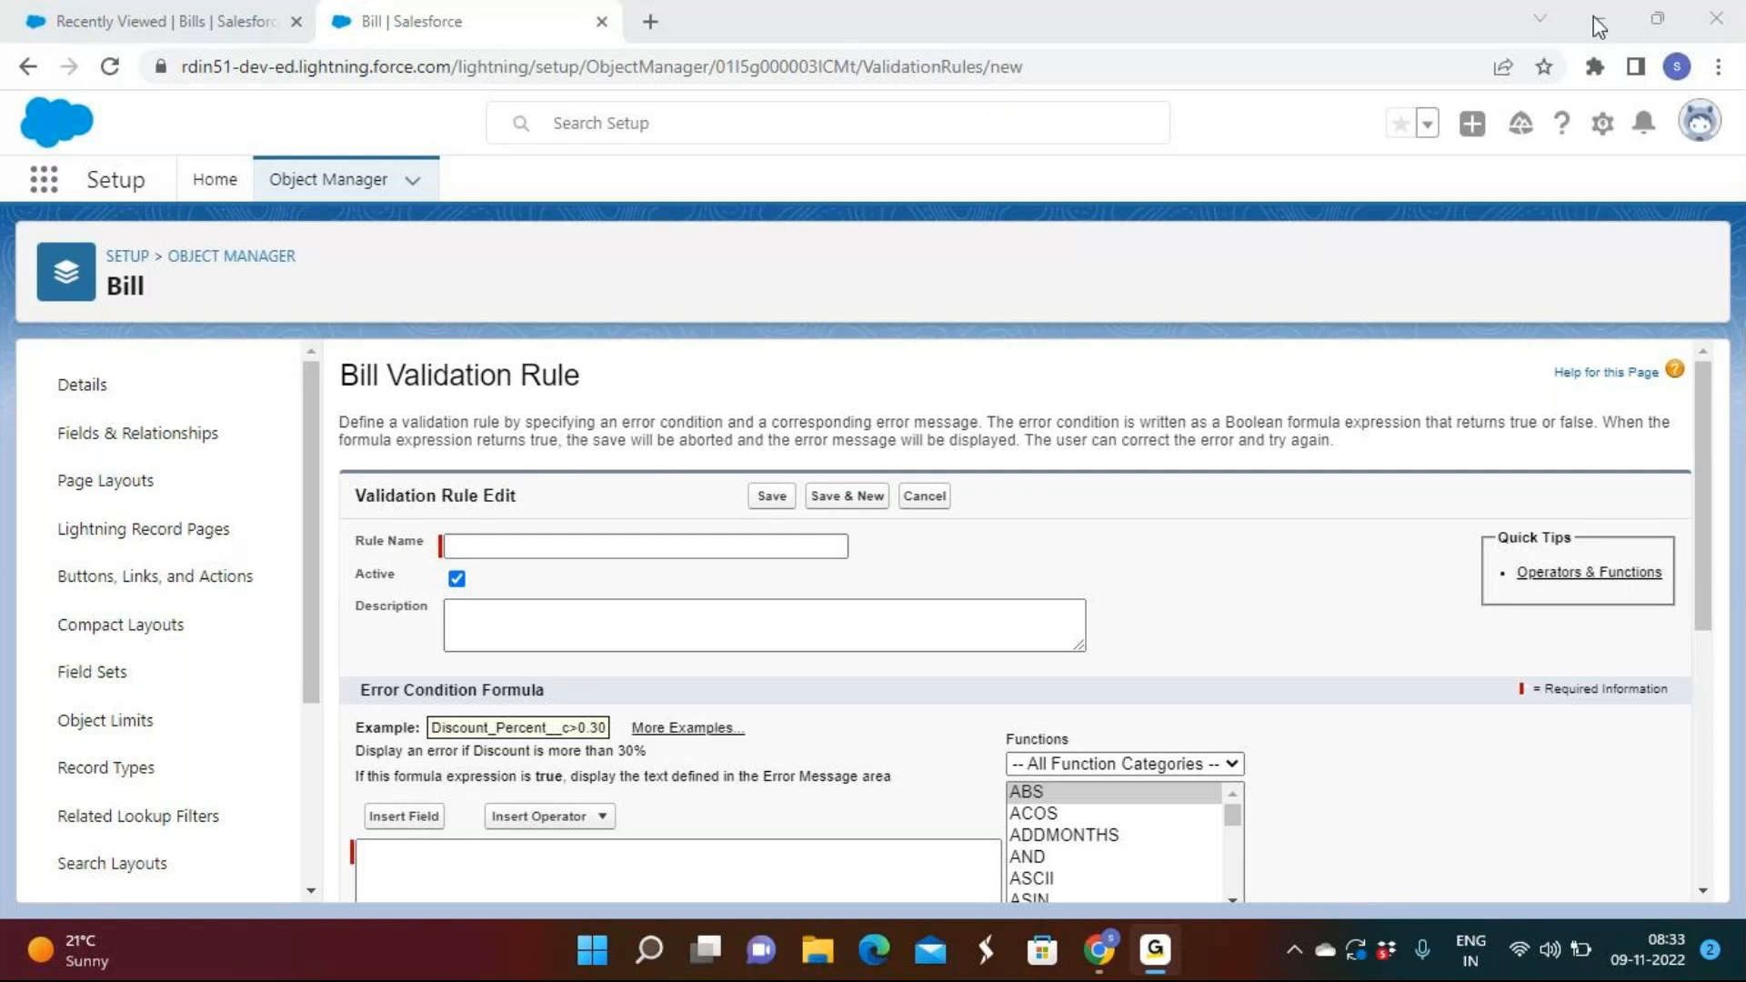
# Name the new Bill validation rule Discount_should_be_7 using the suggested name.
pyautogui.click(513, 547)
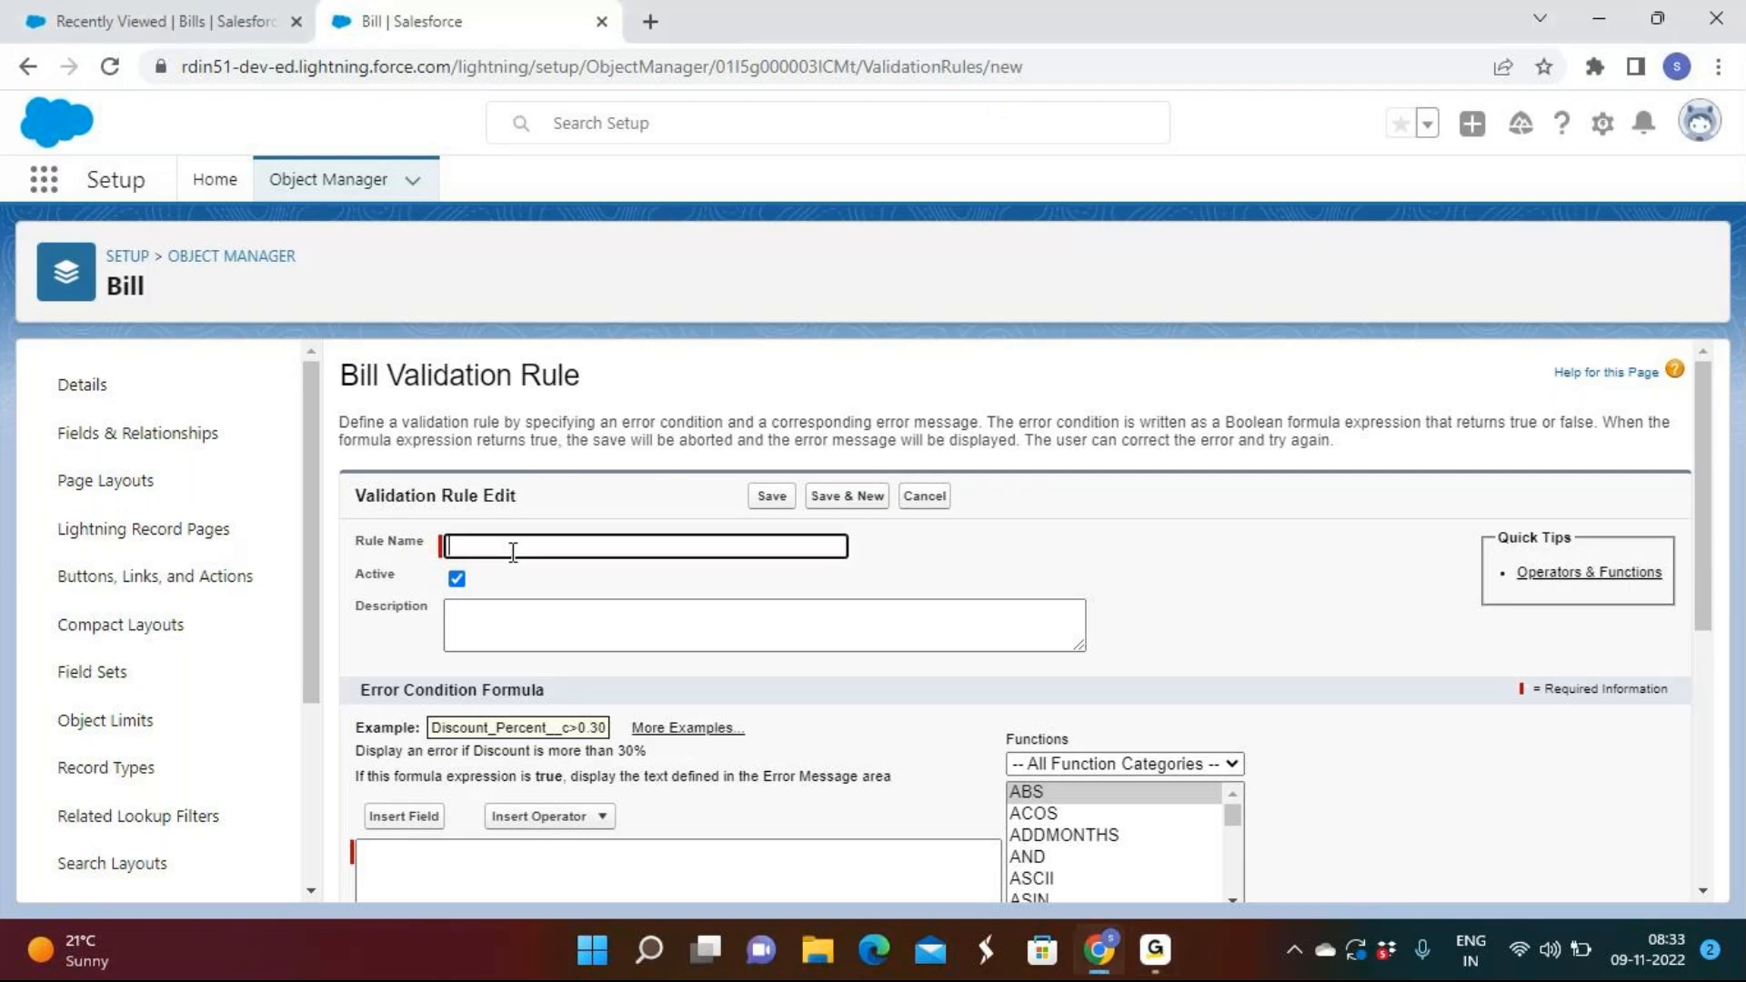
pyautogui.click(682, 599)
pyautogui.scroll(-3, 425, 662)
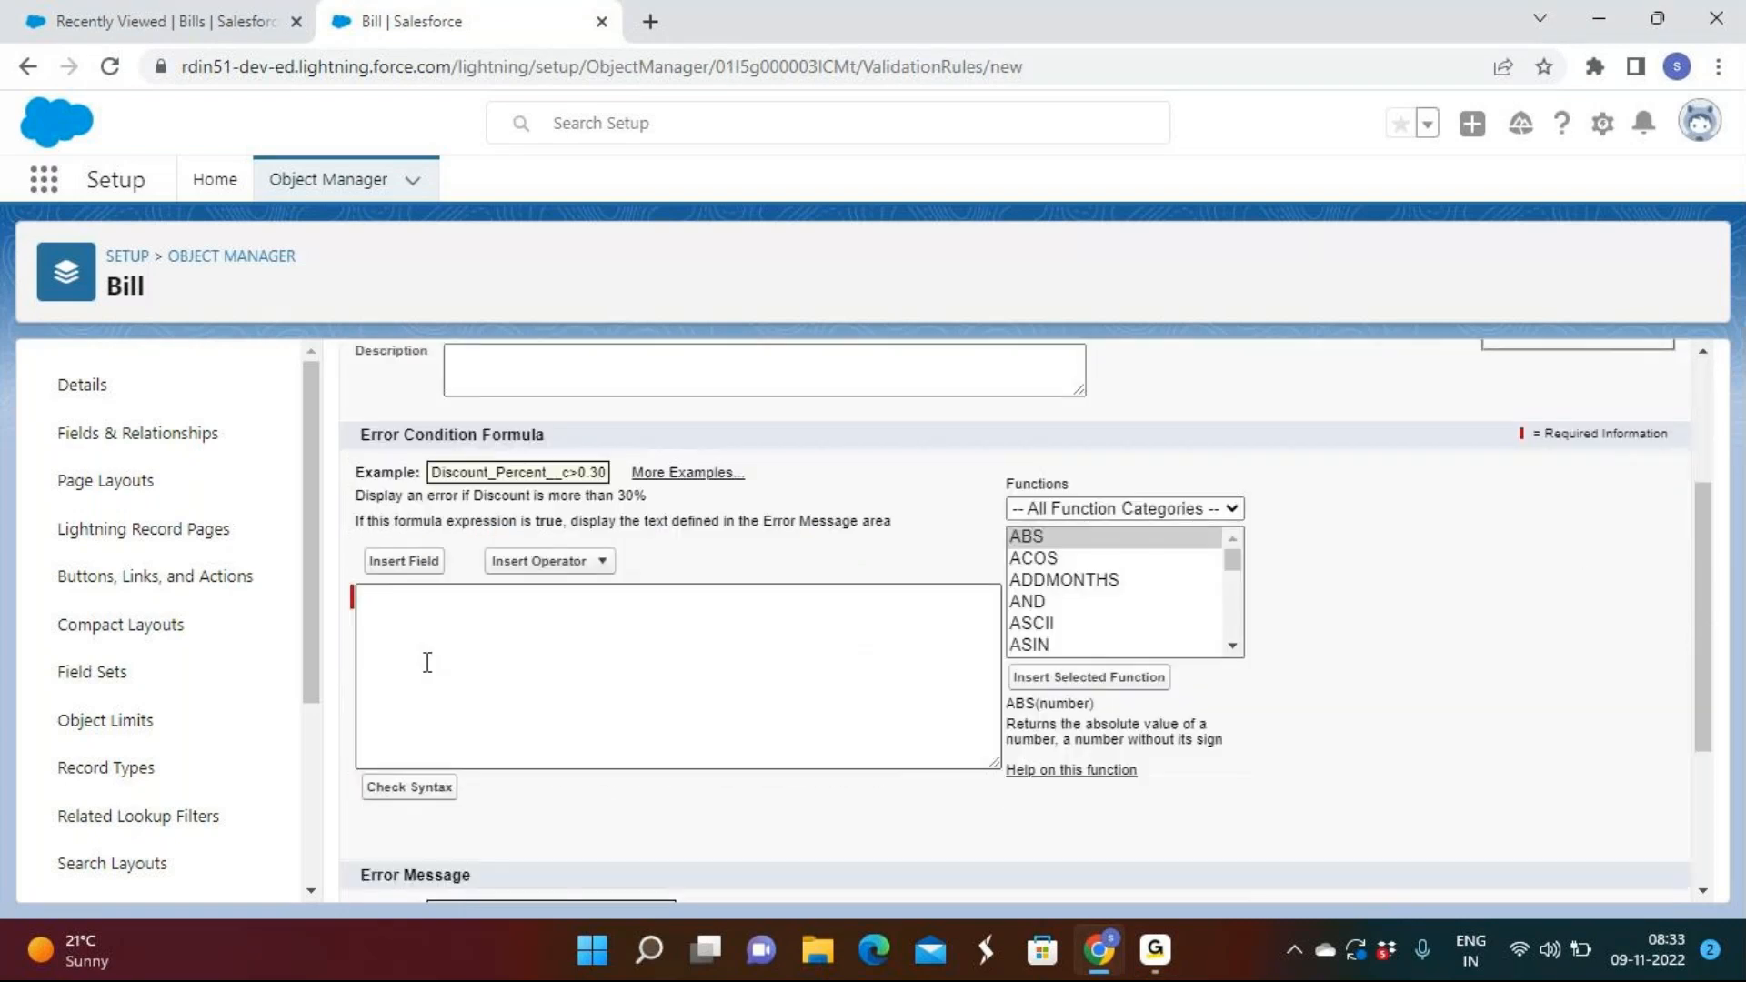
# Build the error condition formula Discount__c > 0.07 and check its syntax.
pyautogui.click(404, 562)
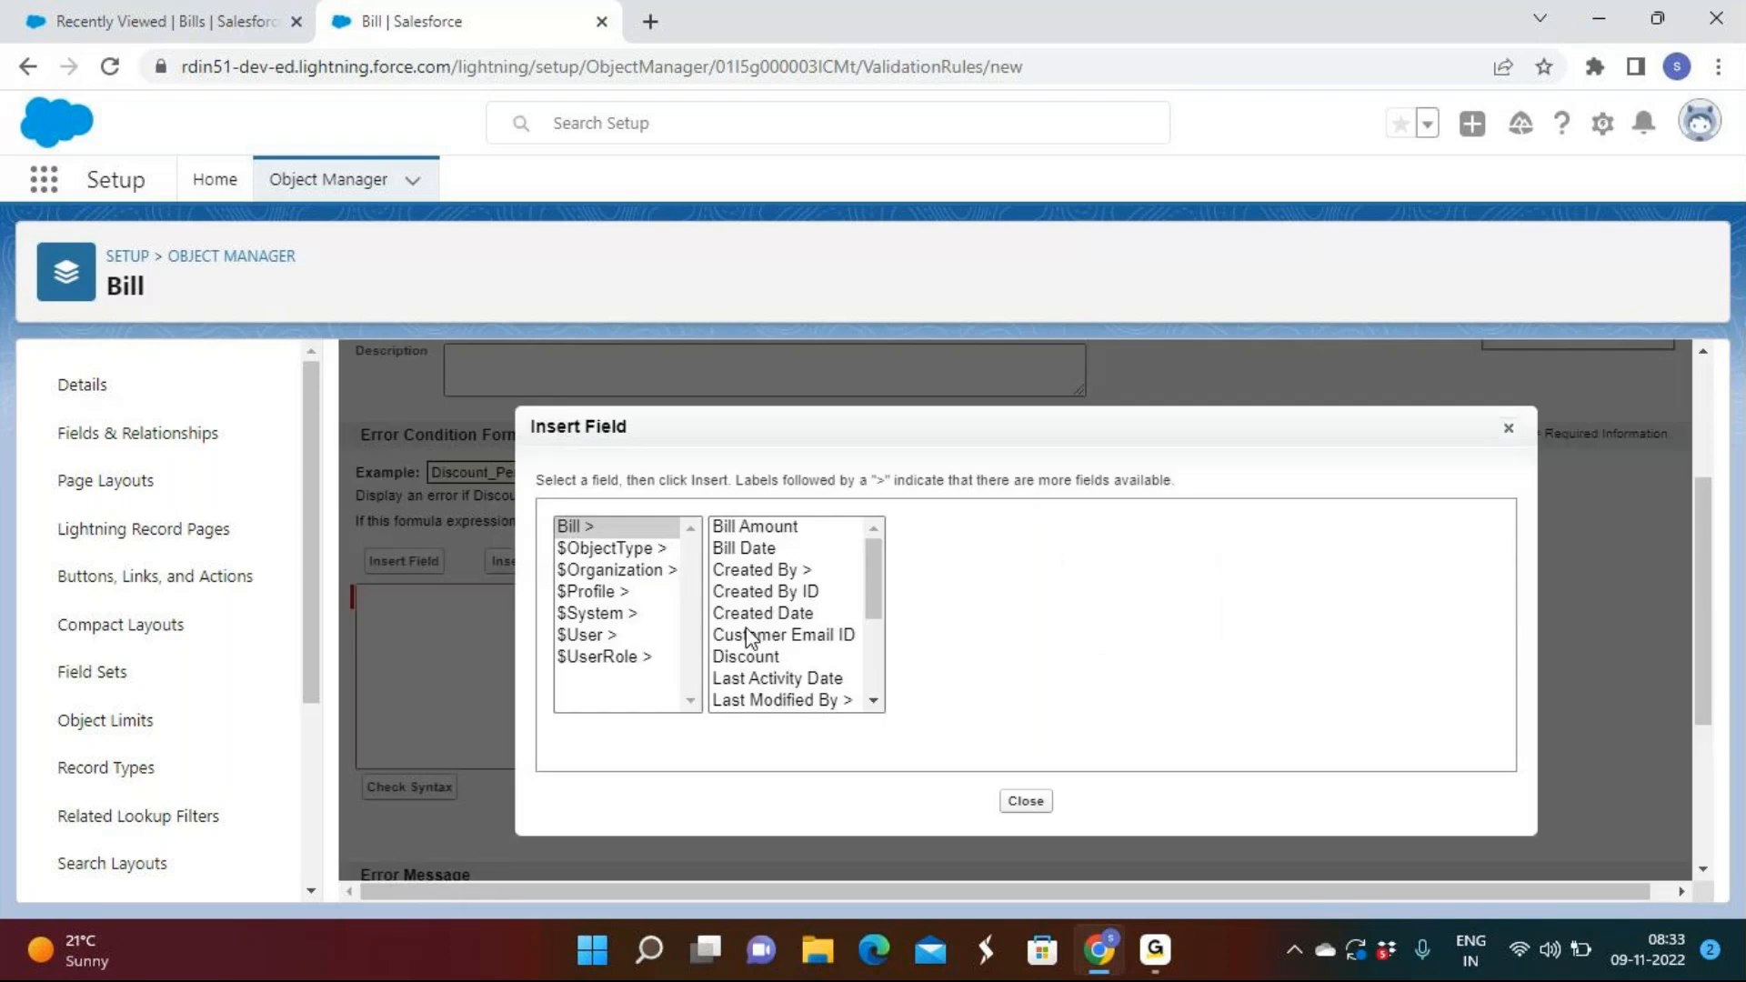
pyautogui.click(746, 655)
pyautogui.click(971, 664)
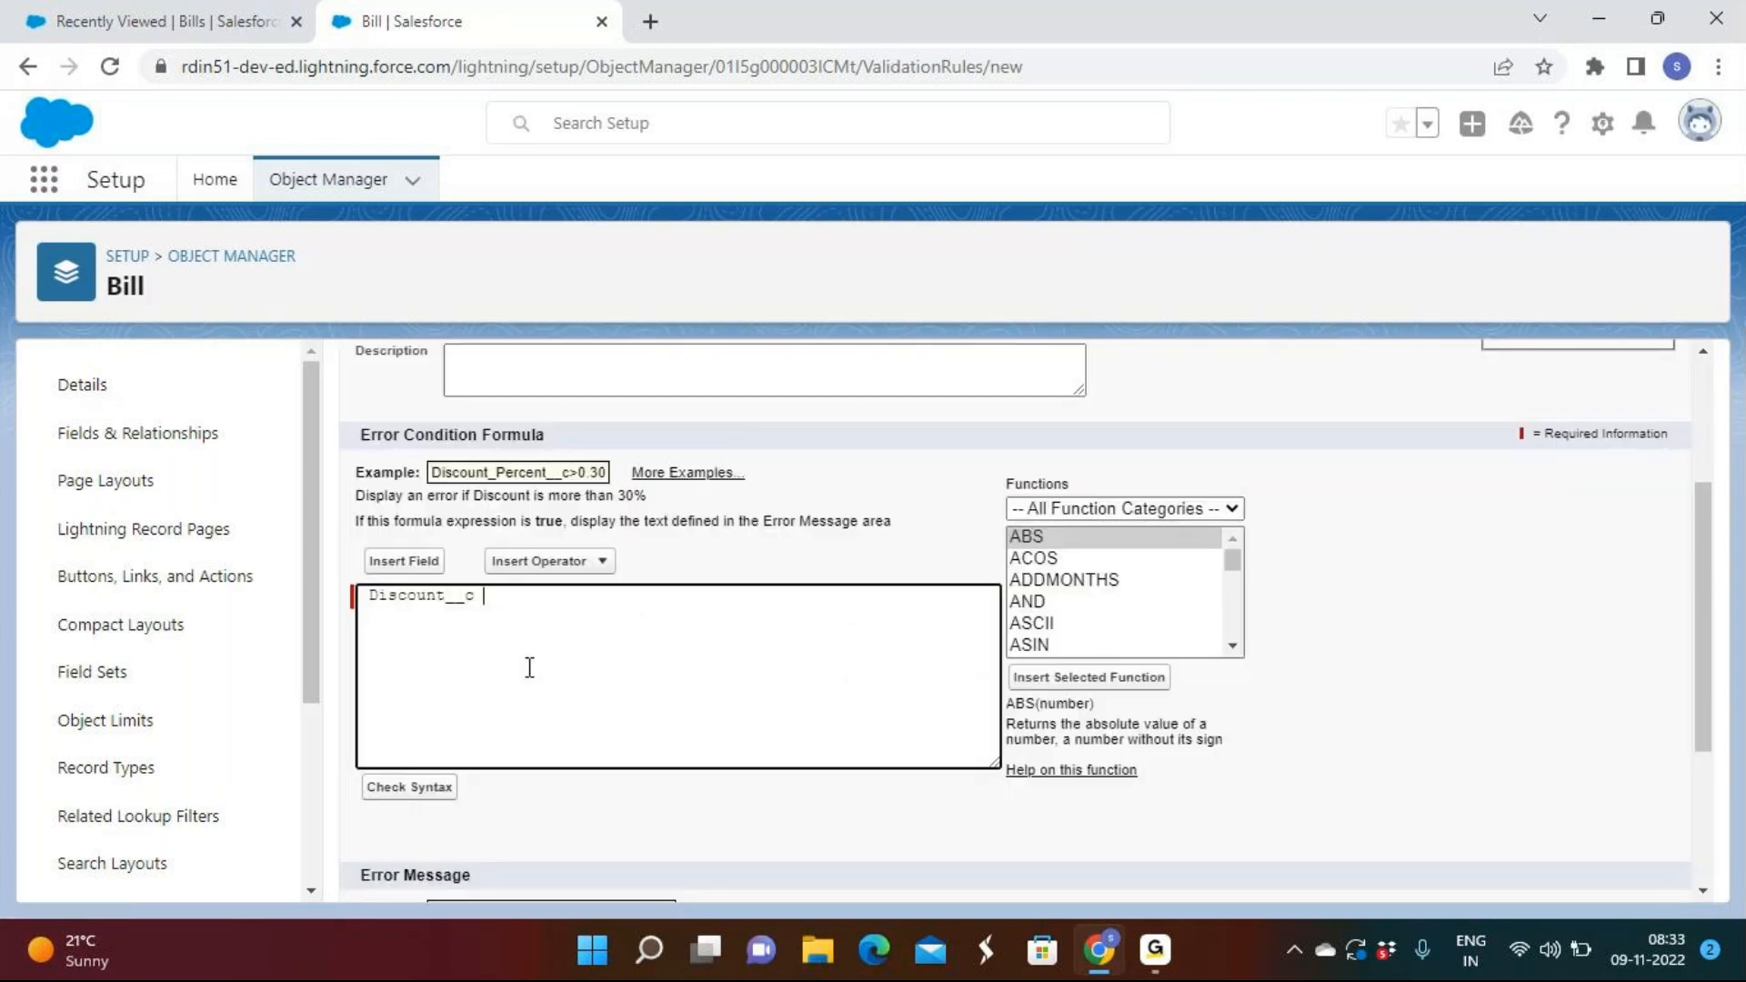
pyautogui.click(602, 564)
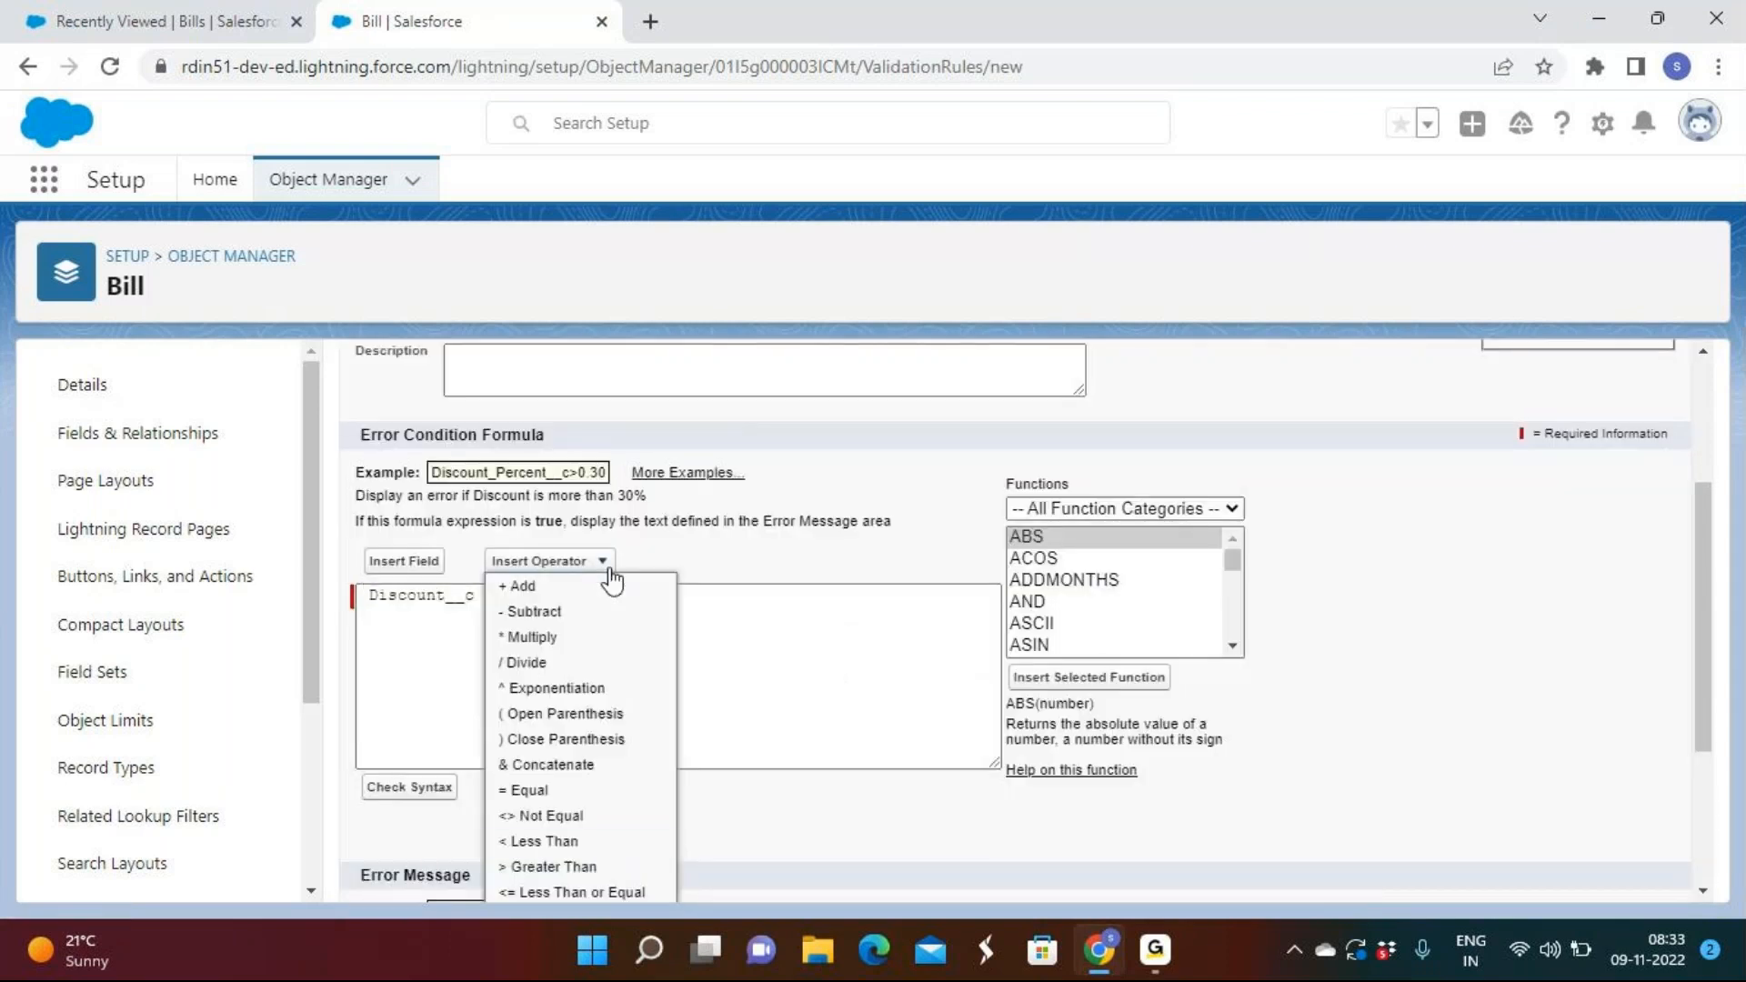
pyautogui.click(545, 867)
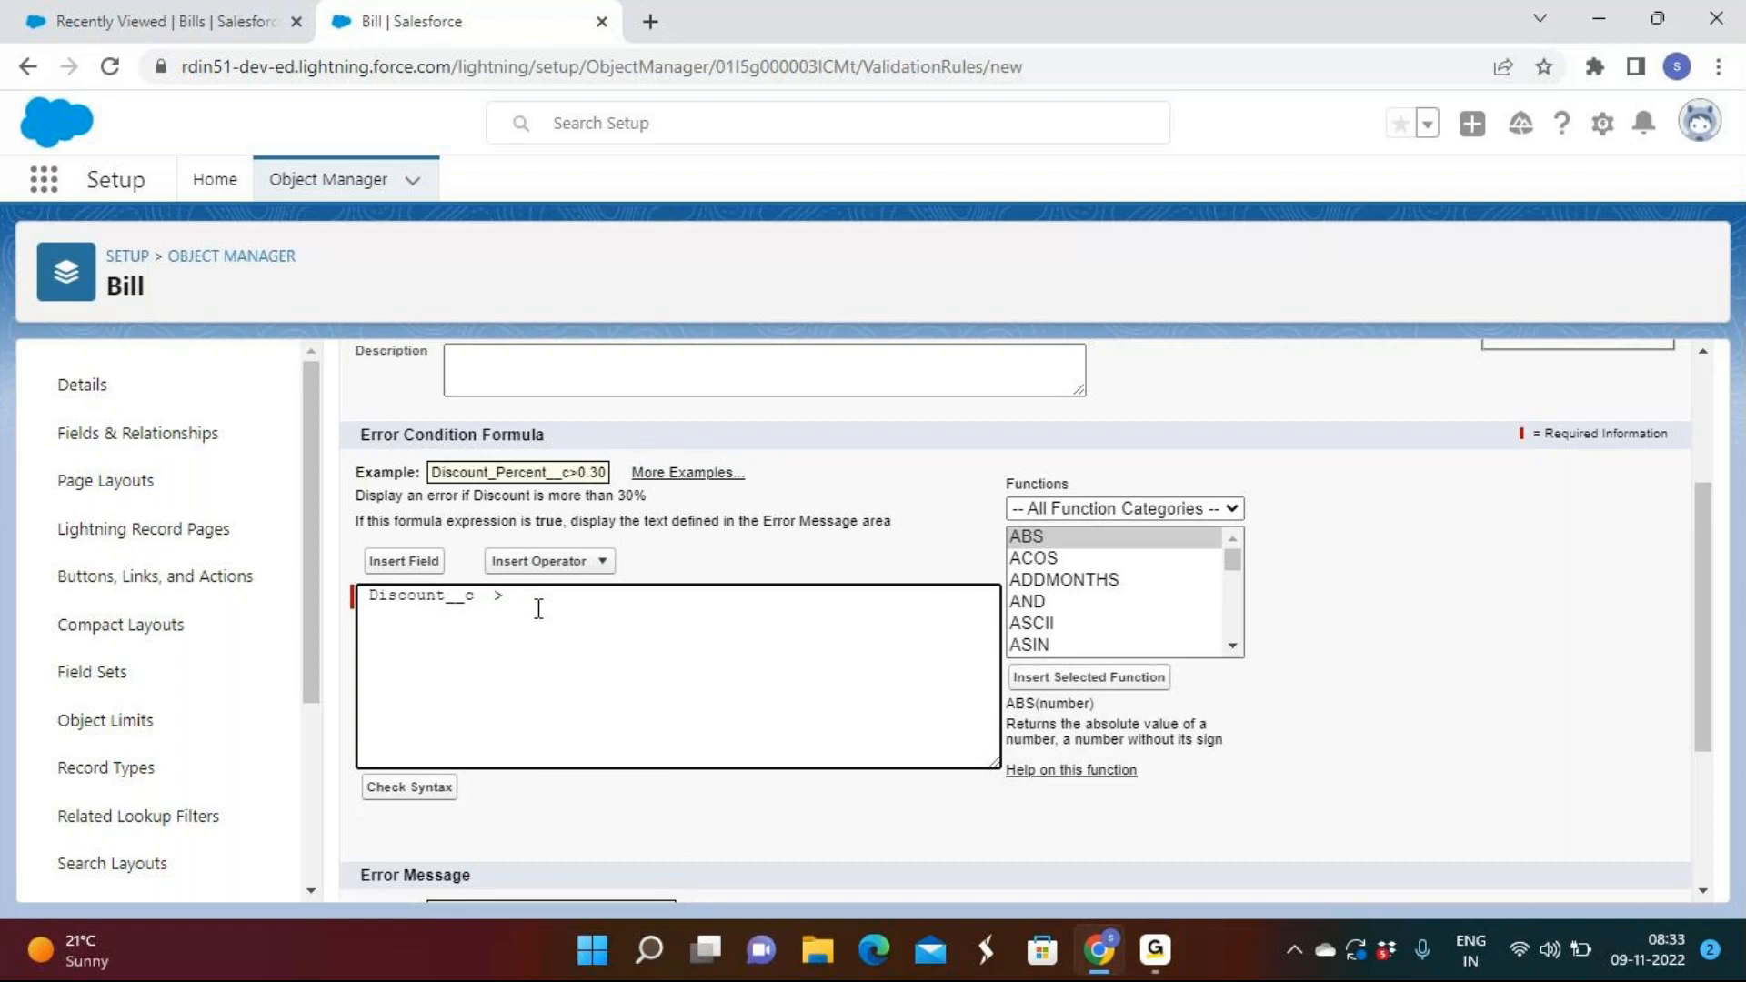
pyautogui.write('0.07')
pyautogui.moveTo(651, 497); pyautogui.dragTo(355, 473)
pyautogui.click(675, 515)
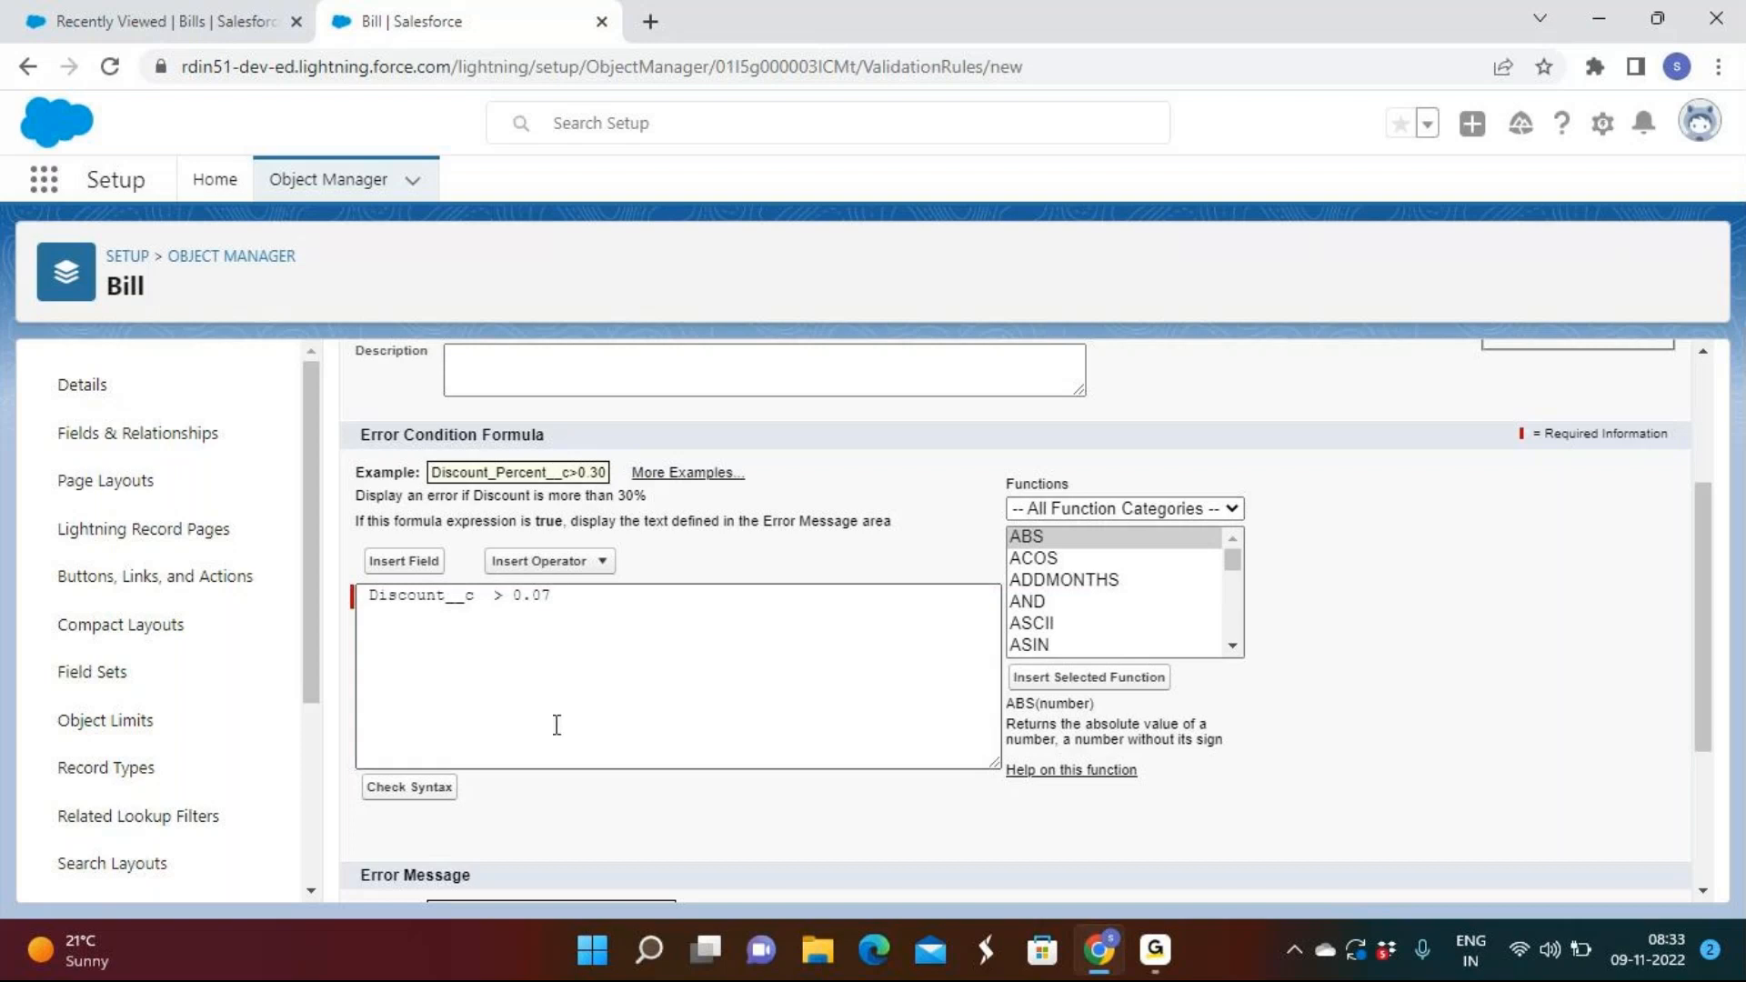
pyautogui.click(380, 798)
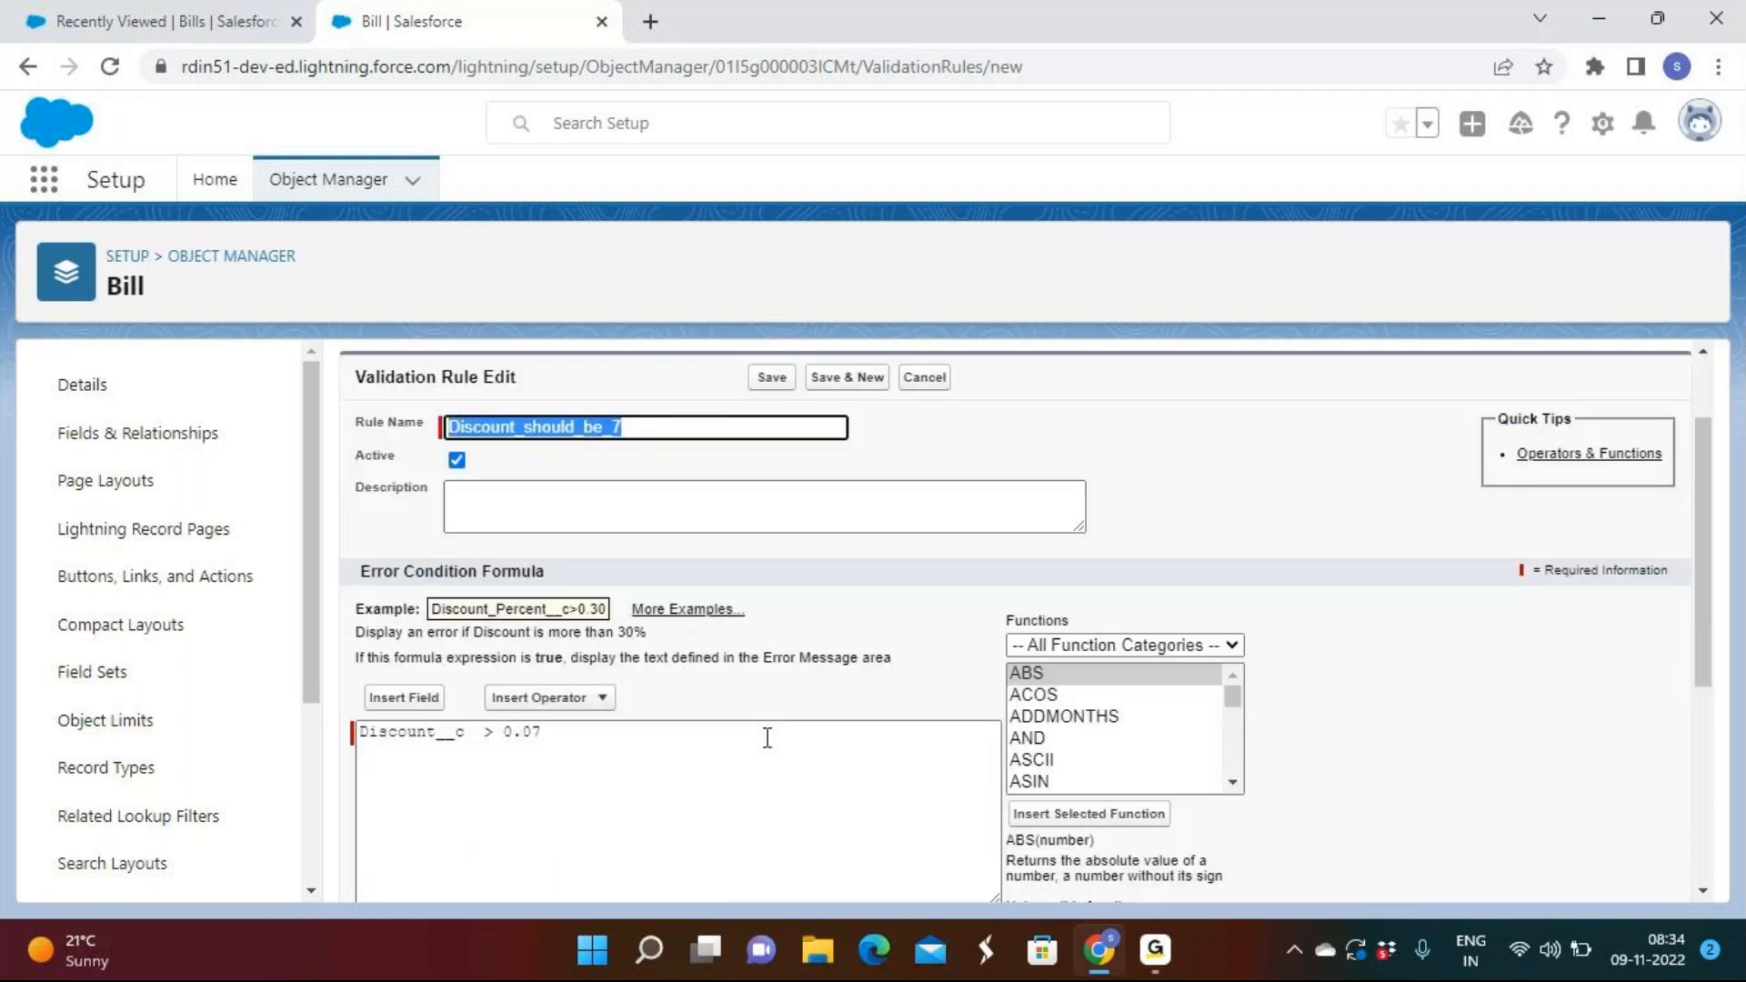
# Enter the error message 'Please enter discount less than or eqaul to 7%'.
pyautogui.scroll(-4, 766, 735)
pyautogui.click(546, 867)
pyautogui.write('Pleasee')
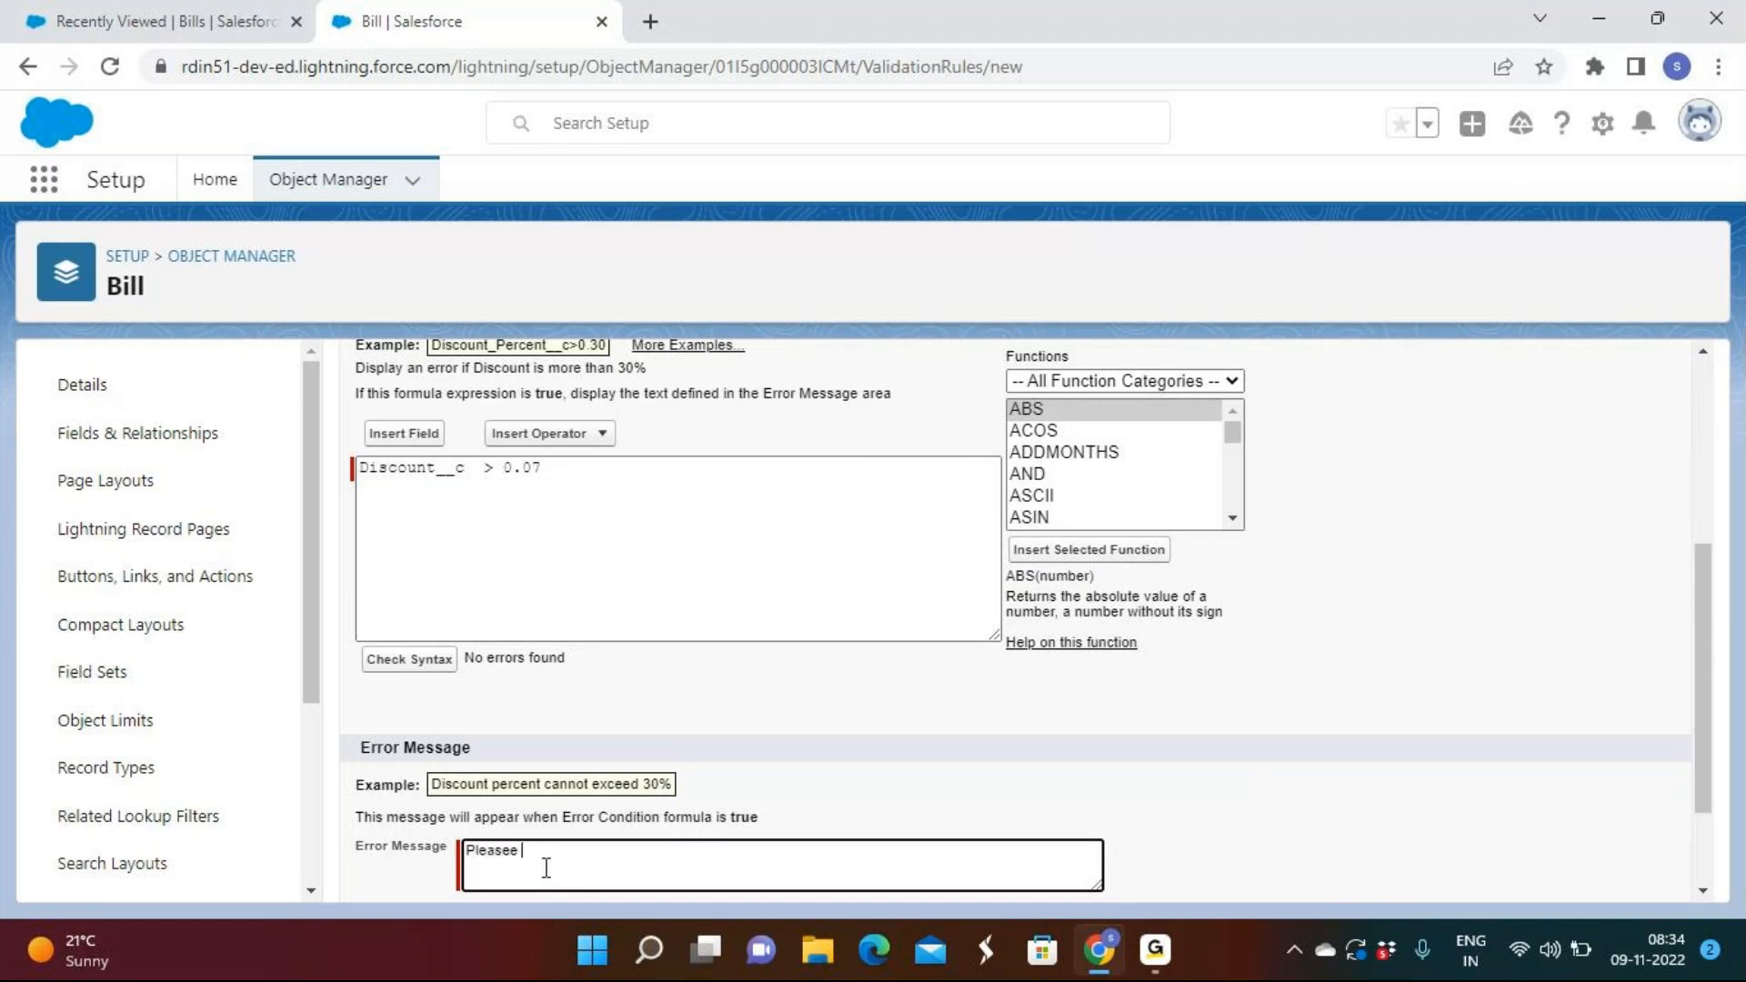
pyautogui.press('BackSpace')
pyautogui.press('BackSpace')
pyautogui.write('enter')
pyautogui.write(' proper')
pyautogui.press('BackSpace')
pyautogui.press('BackSpace')
pyautogui.press('BackSpace')
pyautogui.press('BackSpace')
pyautogui.press('BackSpace')
pyautogui.press('BackSpace')
pyautogui.press('BackSpace')
pyautogui.write('discount')
pyautogui.write(' less tha')
pyautogui.write('n of')
pyautogui.press('BackSpace')
pyautogui.write('r eqaul to 7%')
# Keep Error Location at Top of Page and save the Discount_should_be_7 rule.
pyautogui.scroll(-2, 1118, 761)
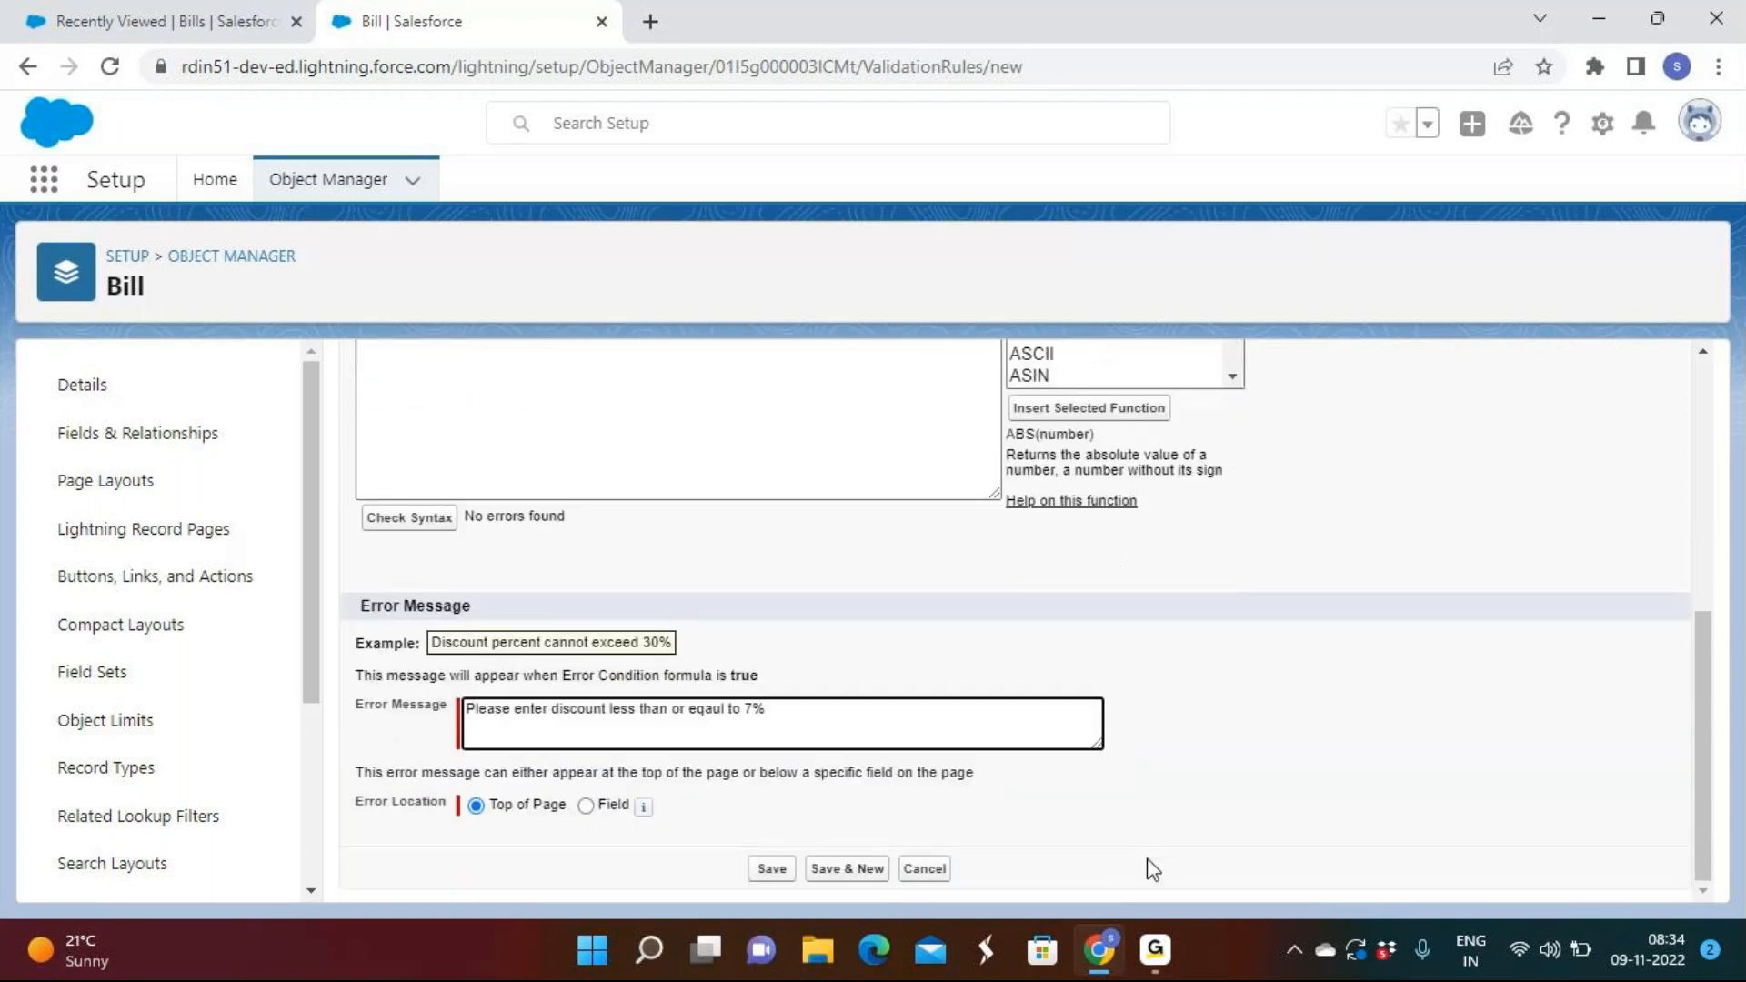
pyautogui.click(1153, 950)
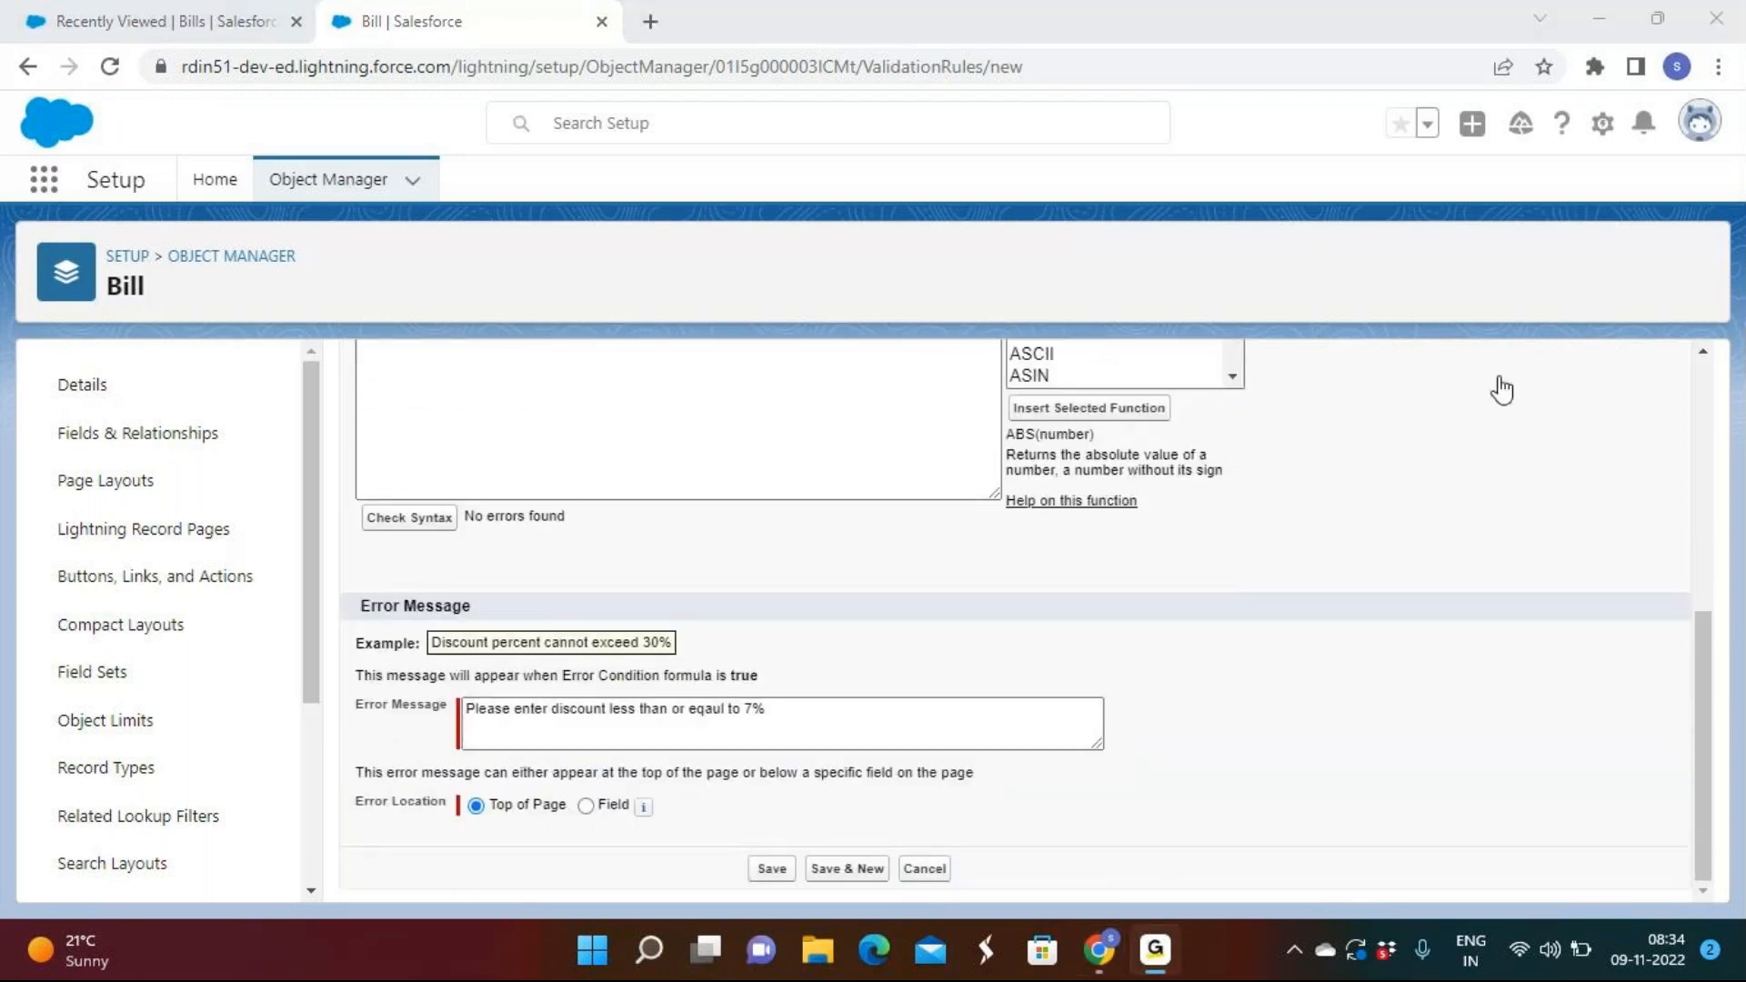
pyautogui.click(715, 710)
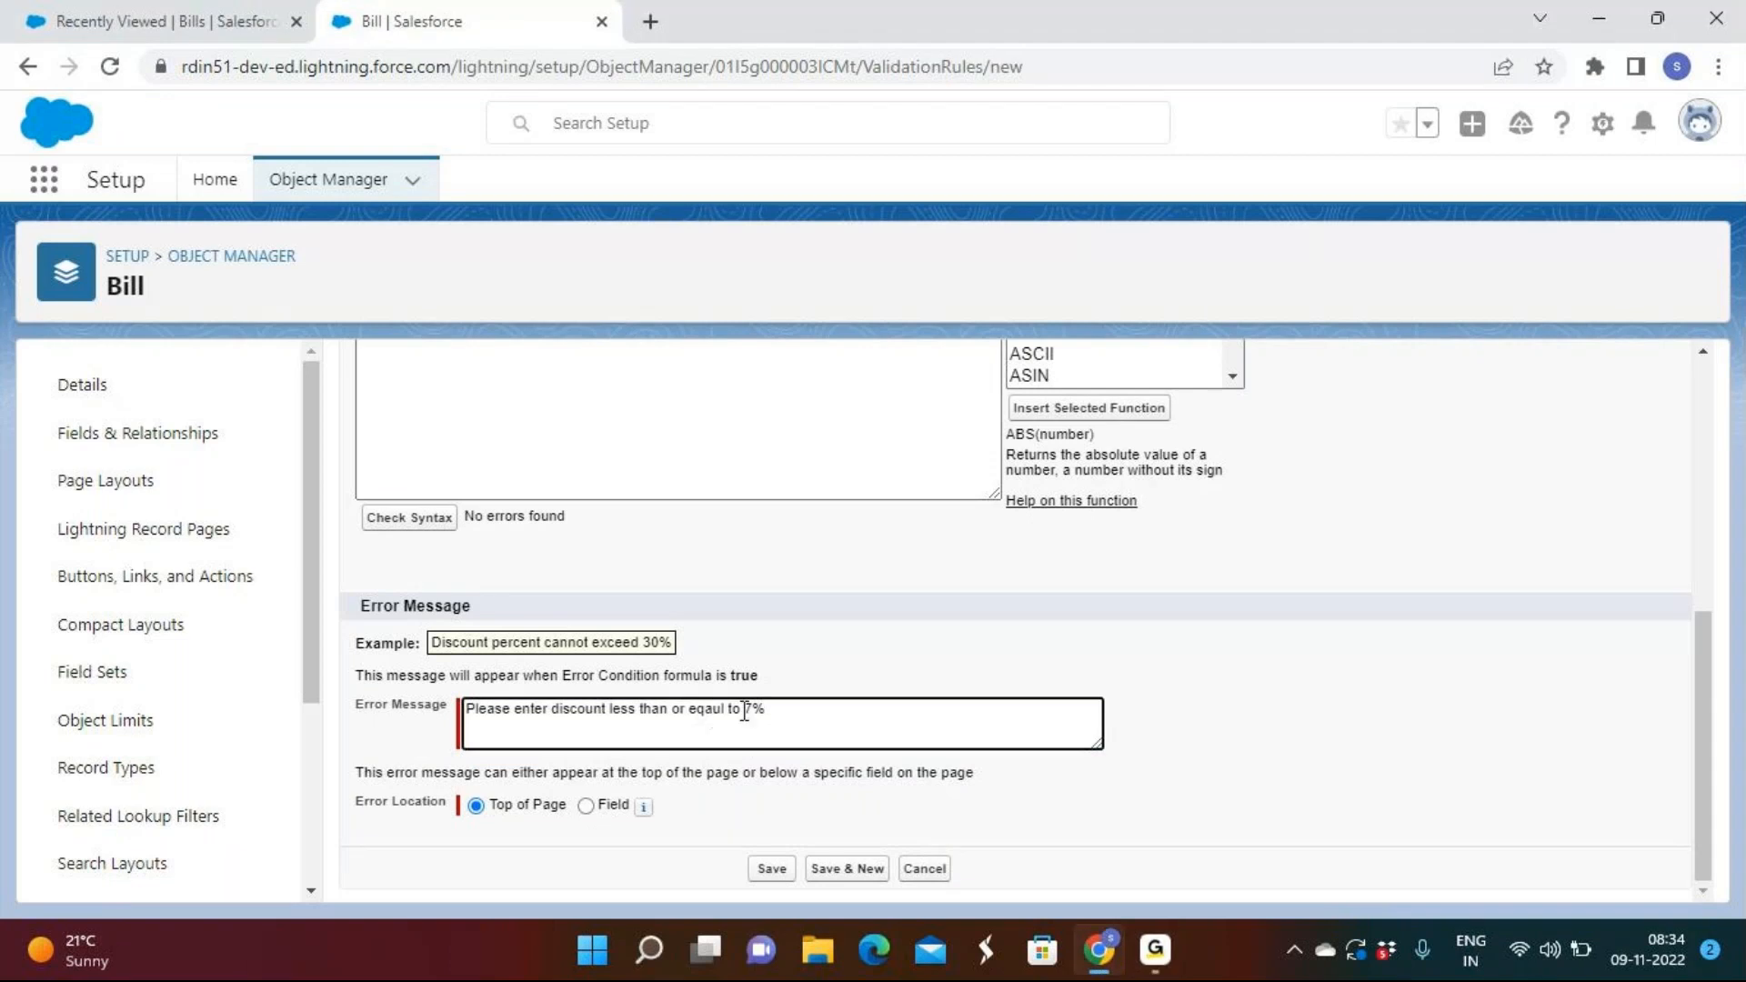
pyautogui.scroll(5, 744, 712)
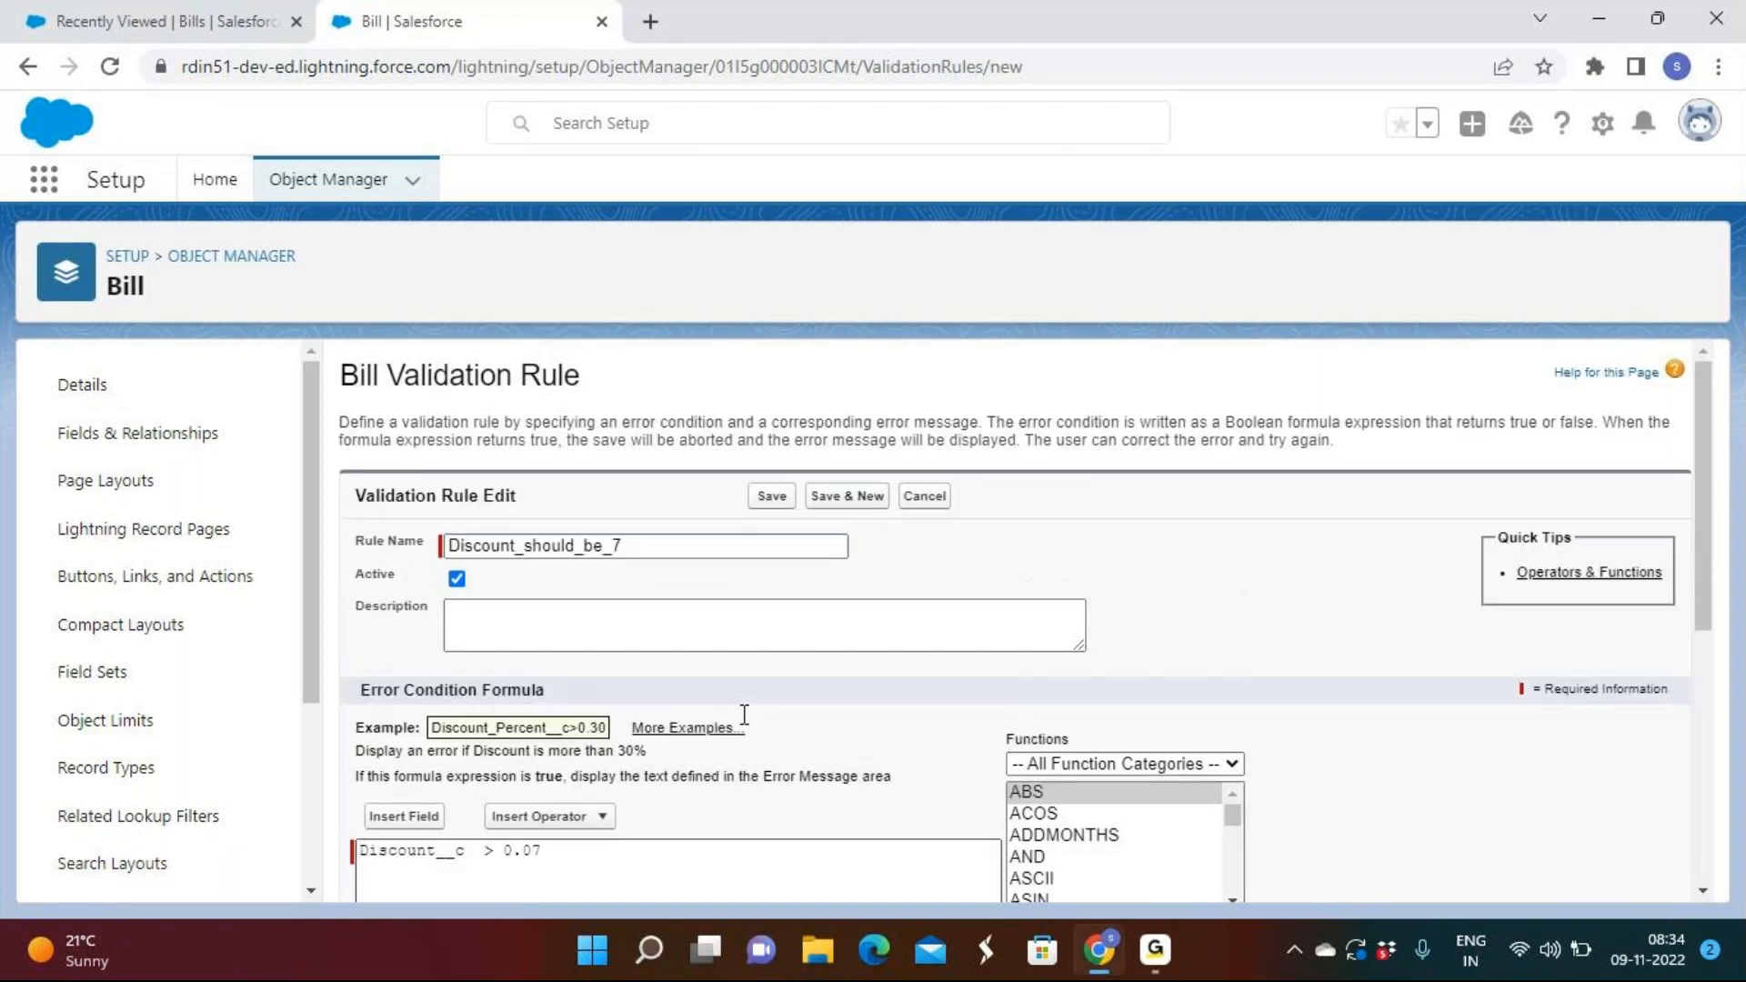
pyautogui.scroll(-5, 744, 714)
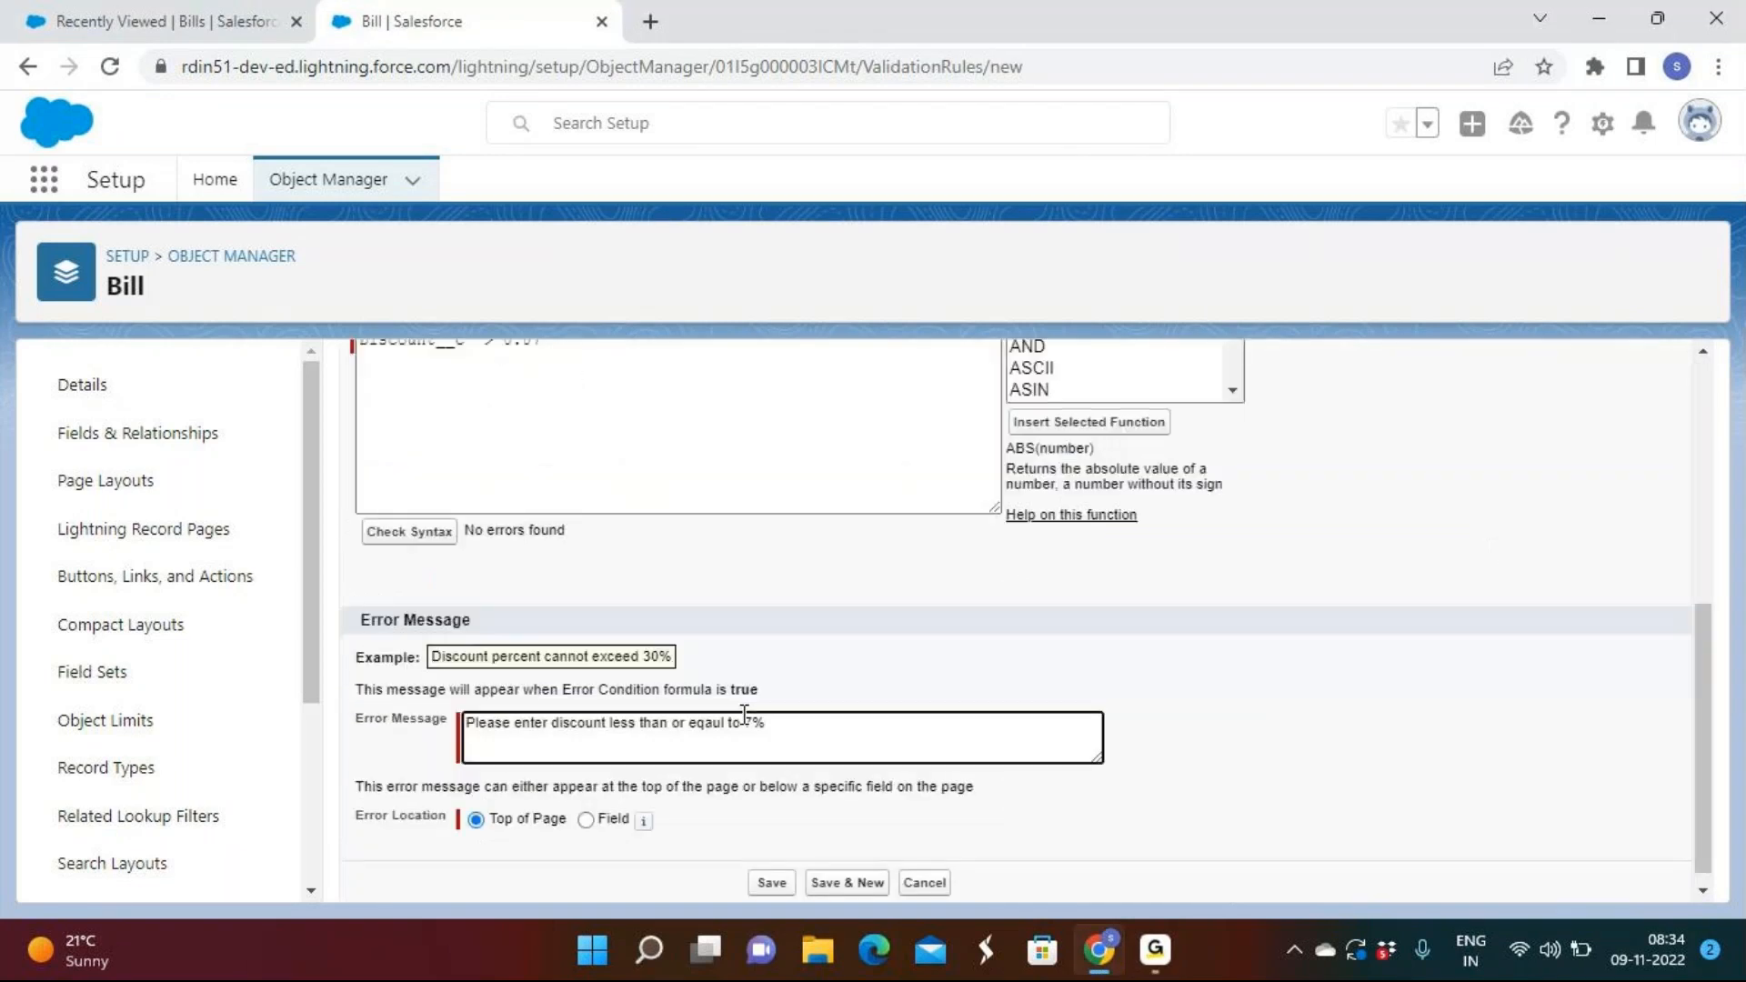
pyautogui.click(772, 871)
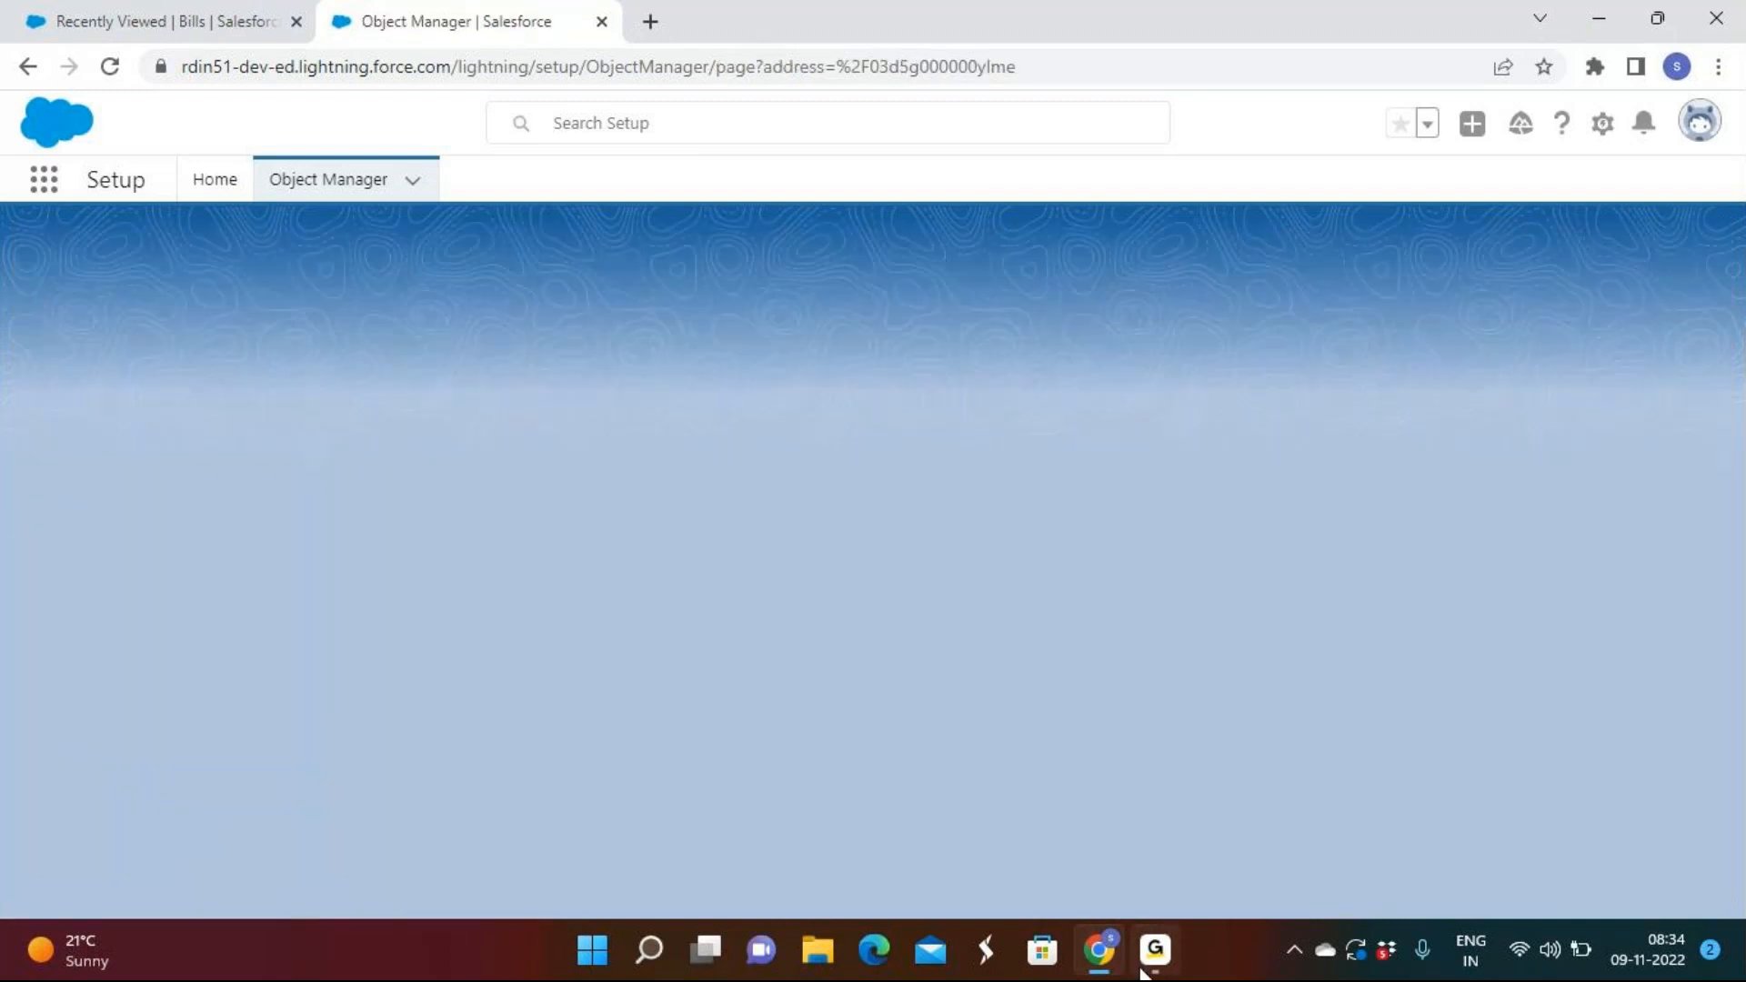
# Confirm the Discount_should_be_7 rule is saved, then show the Bills Recently Viewed list.
pyautogui.click(1158, 963)
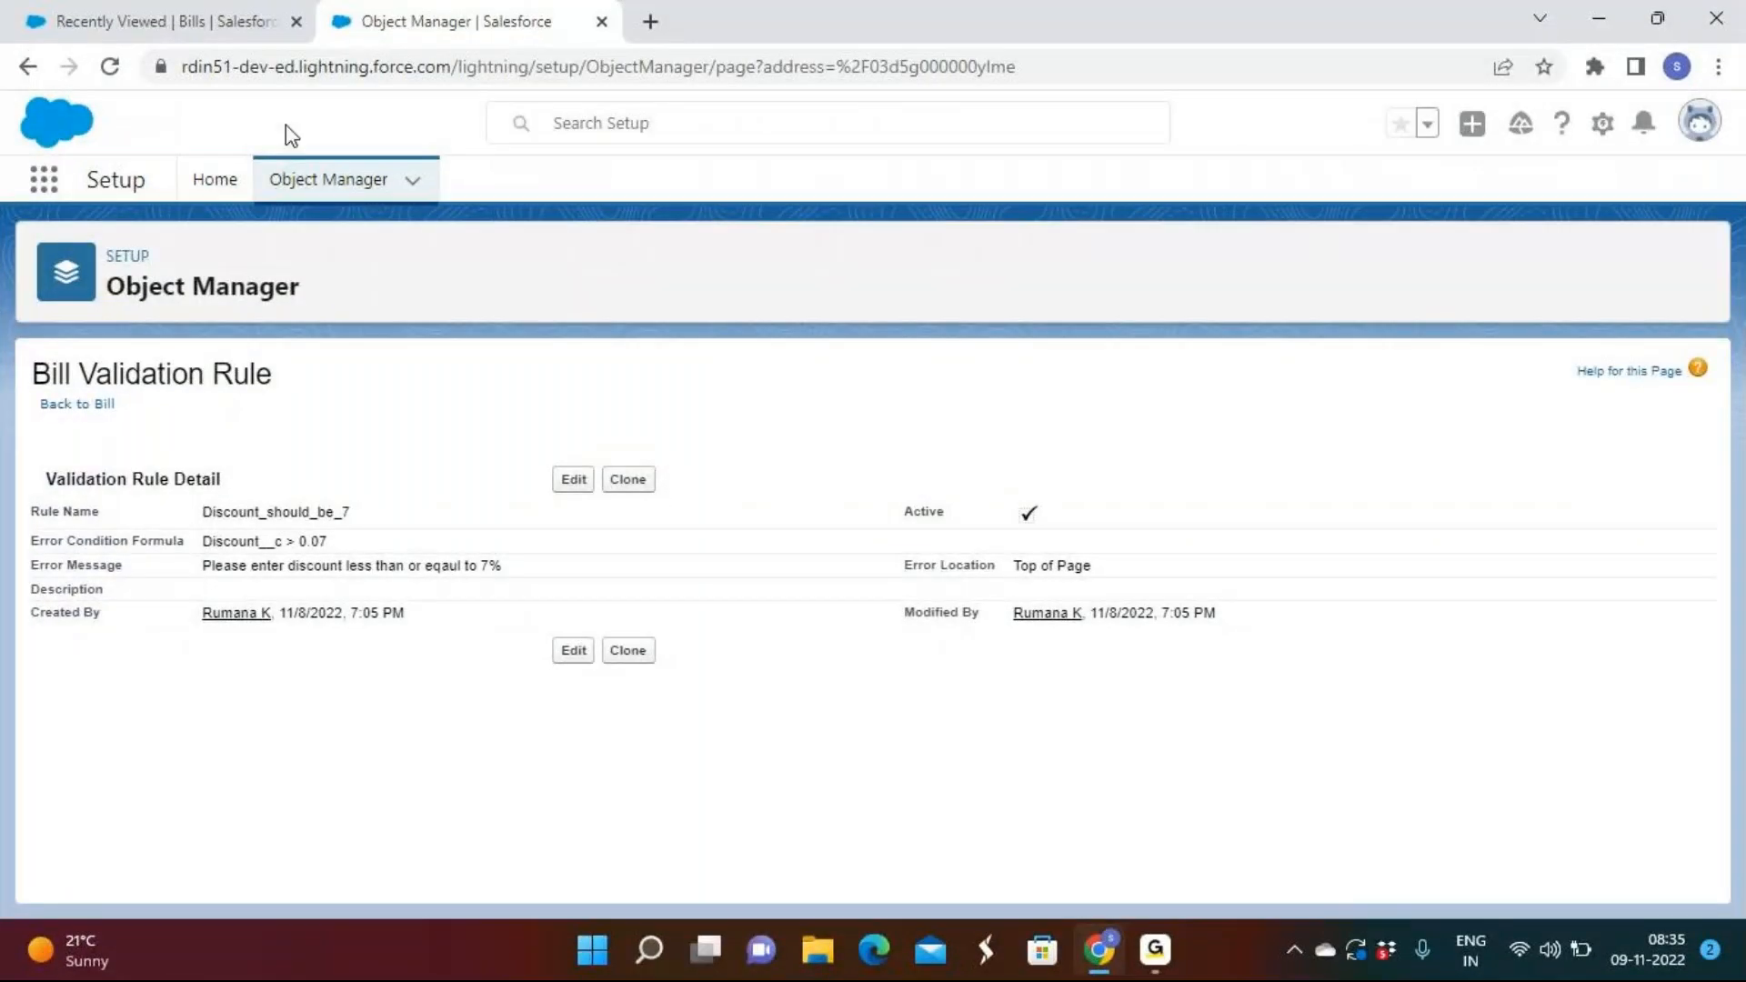
pyautogui.click(191, 21)
pyautogui.click(1100, 179)
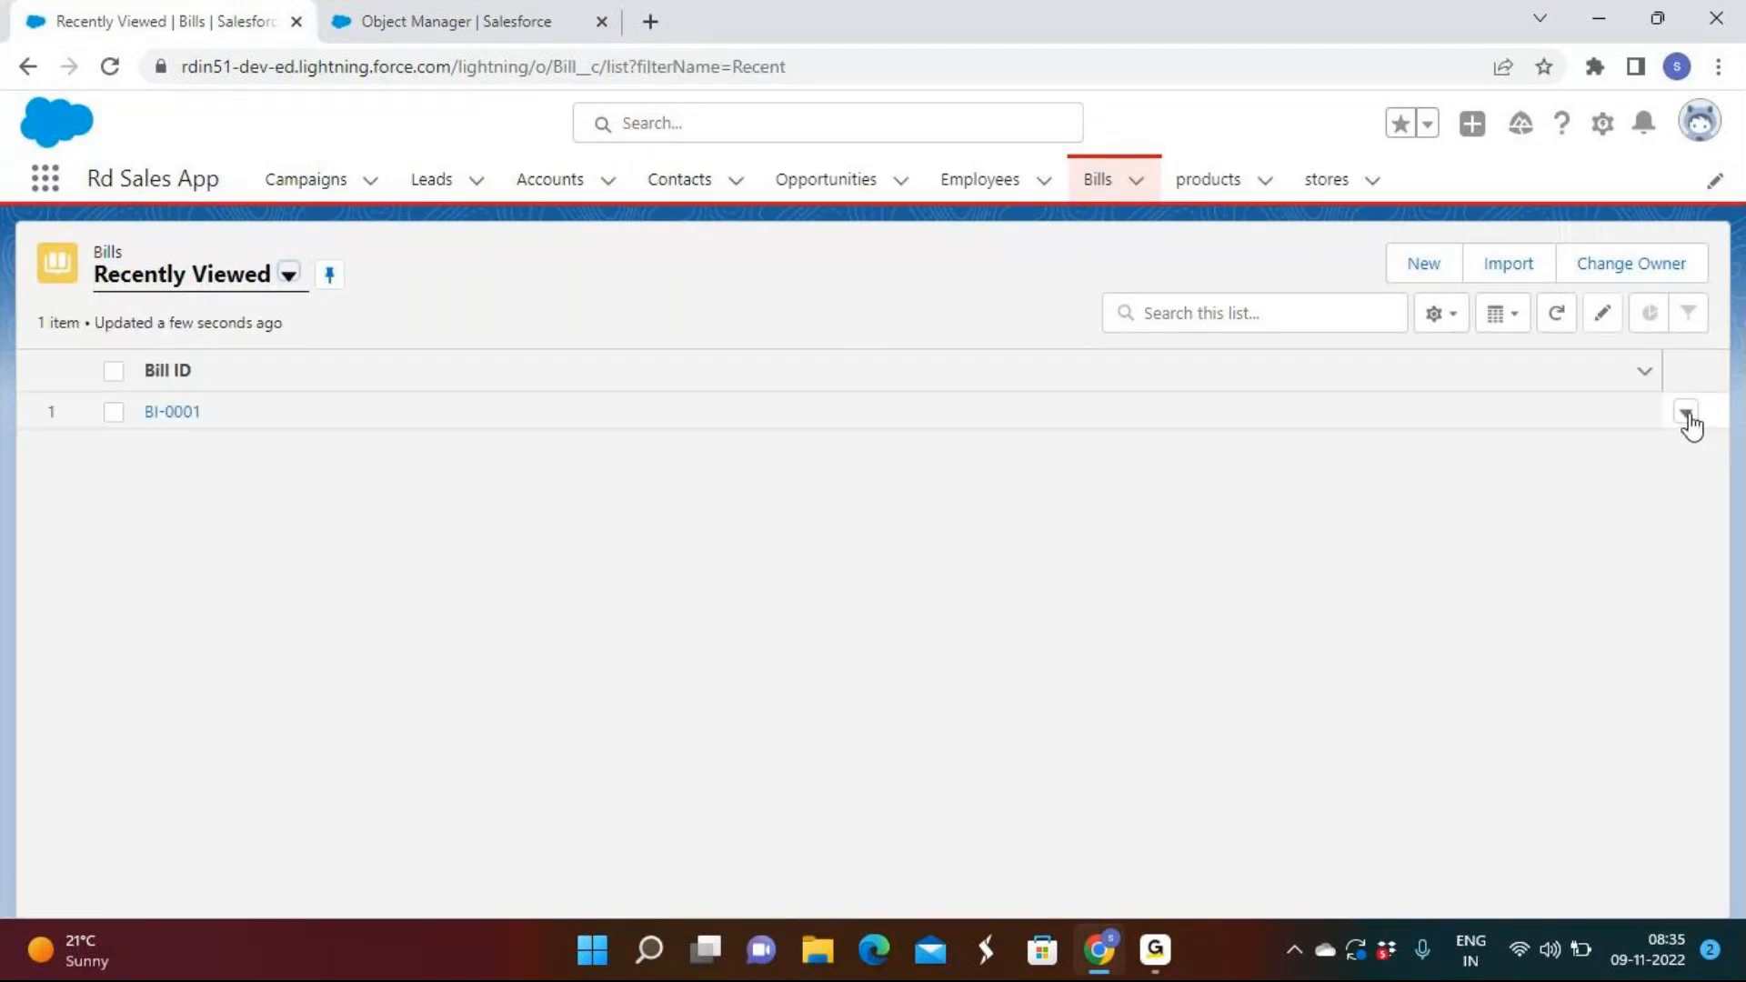
# Edit bill BI-0001 and save it, triggering the 7% discount error.
pyautogui.click(1685, 413)
pyautogui.click(1595, 458)
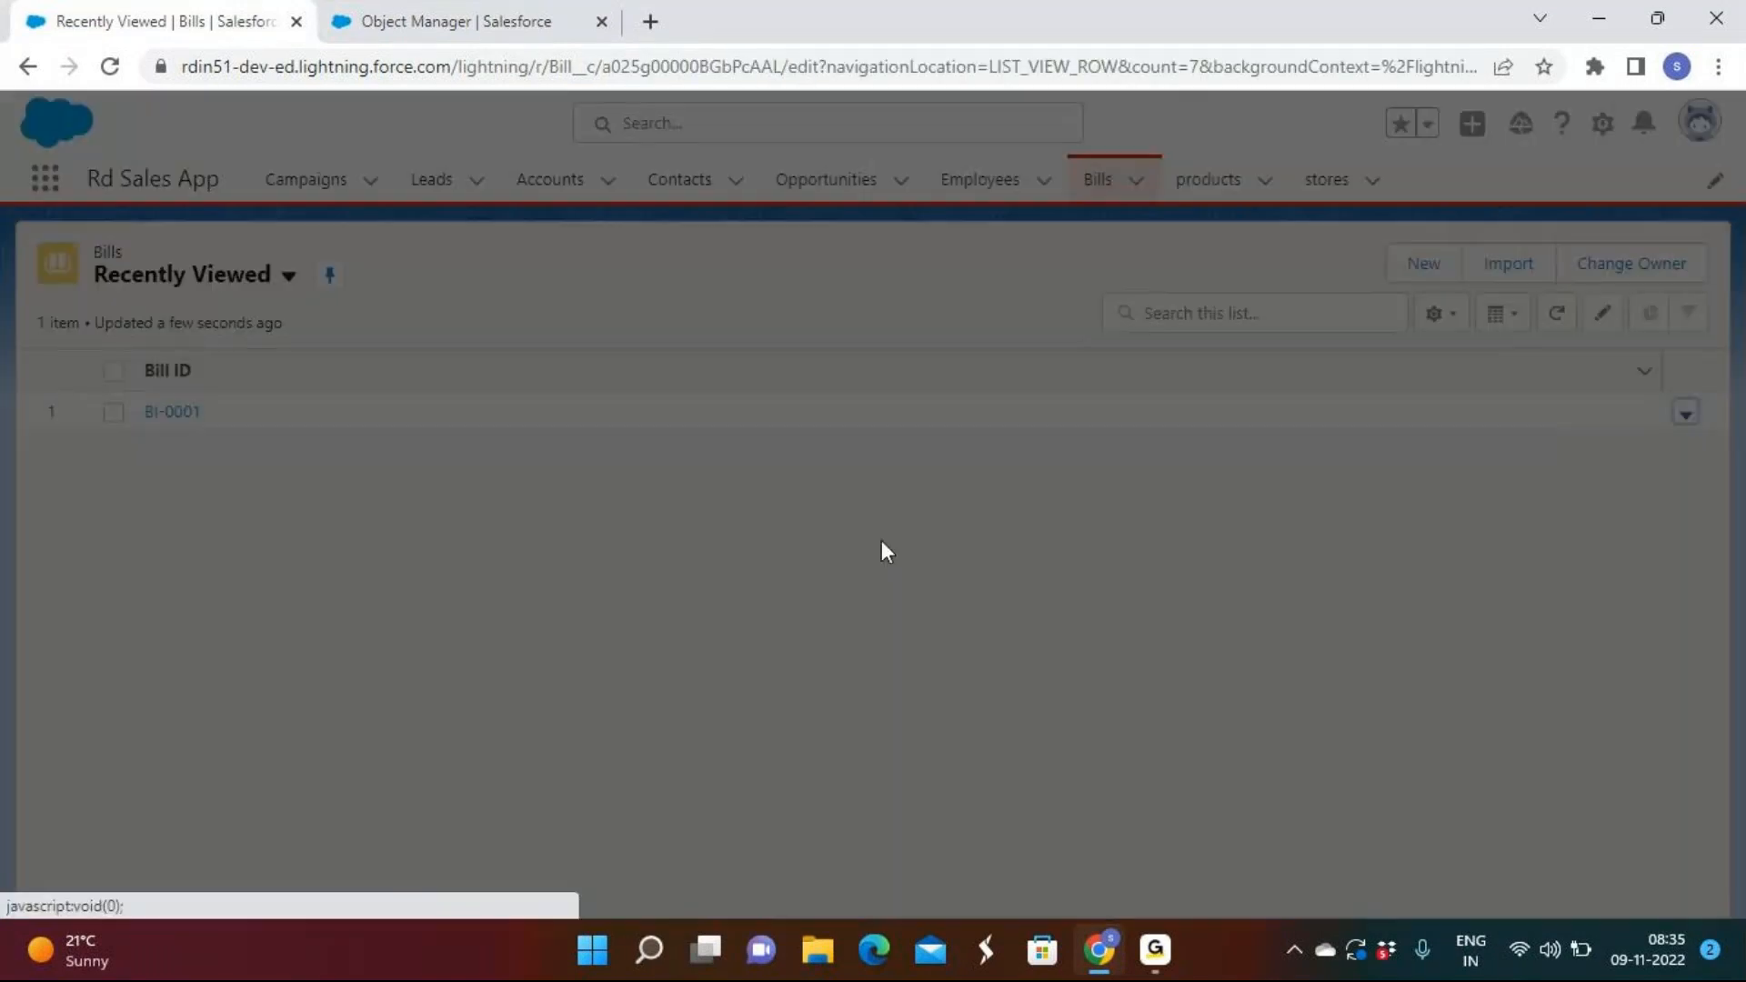
pyautogui.scroll(-2, 733, 519)
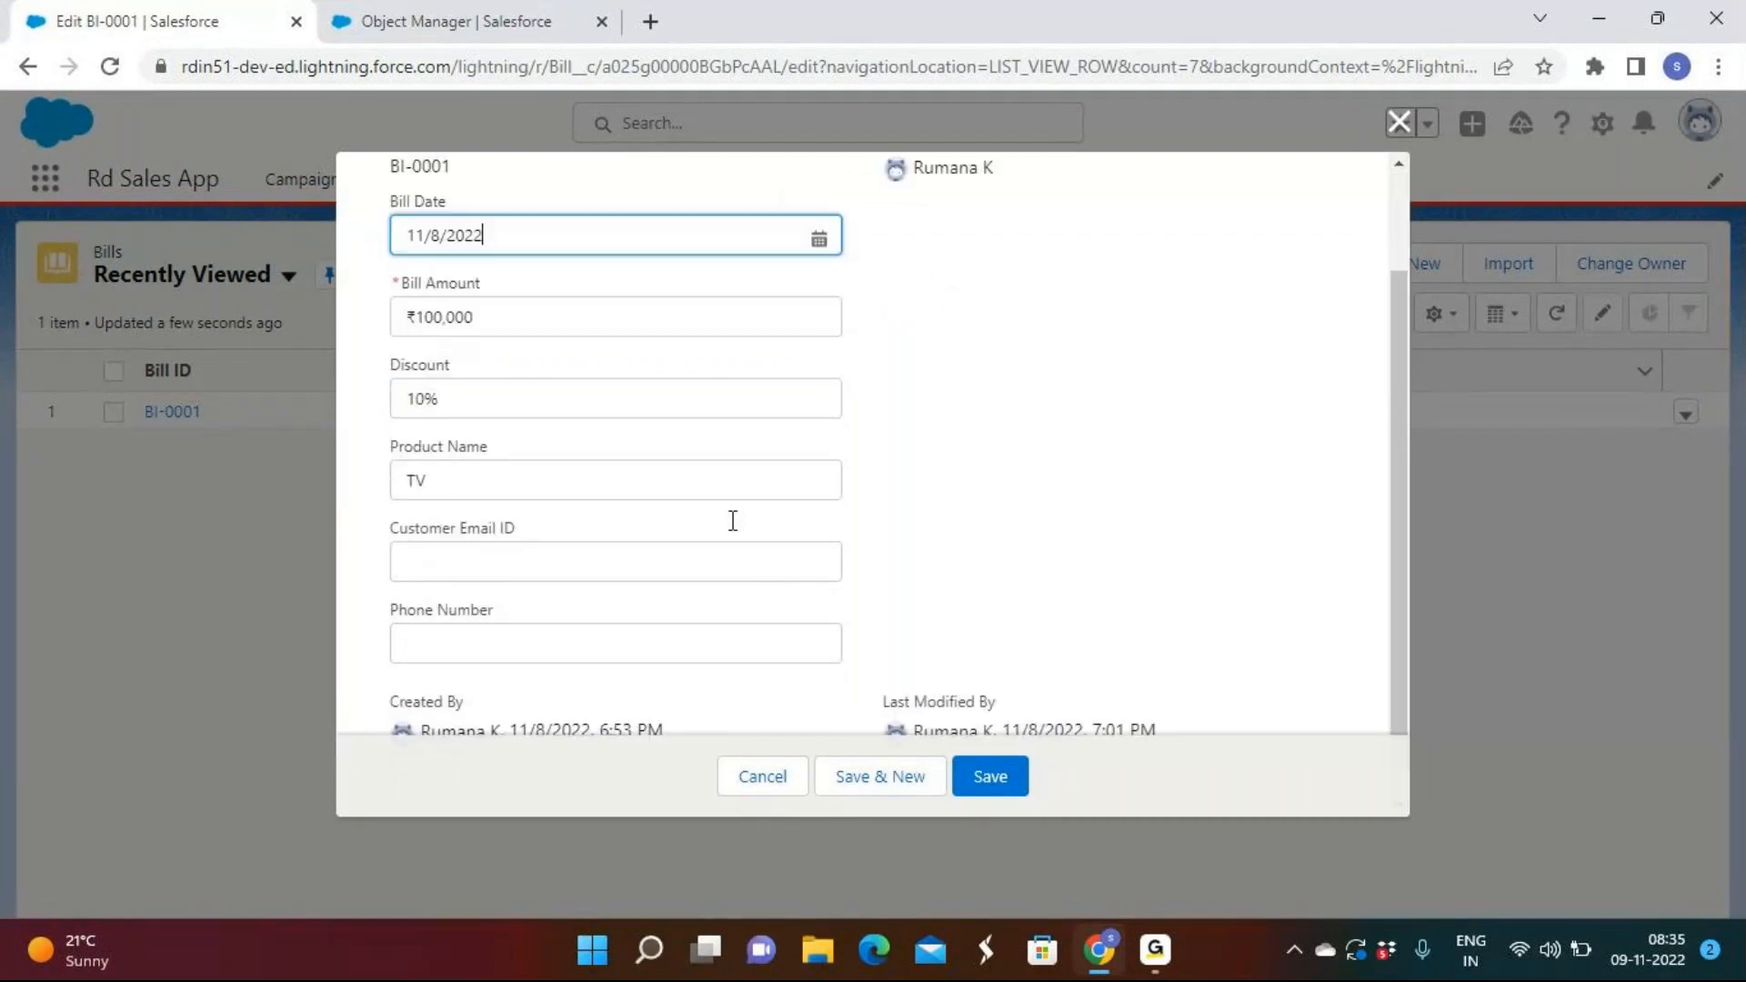
pyautogui.click(990, 776)
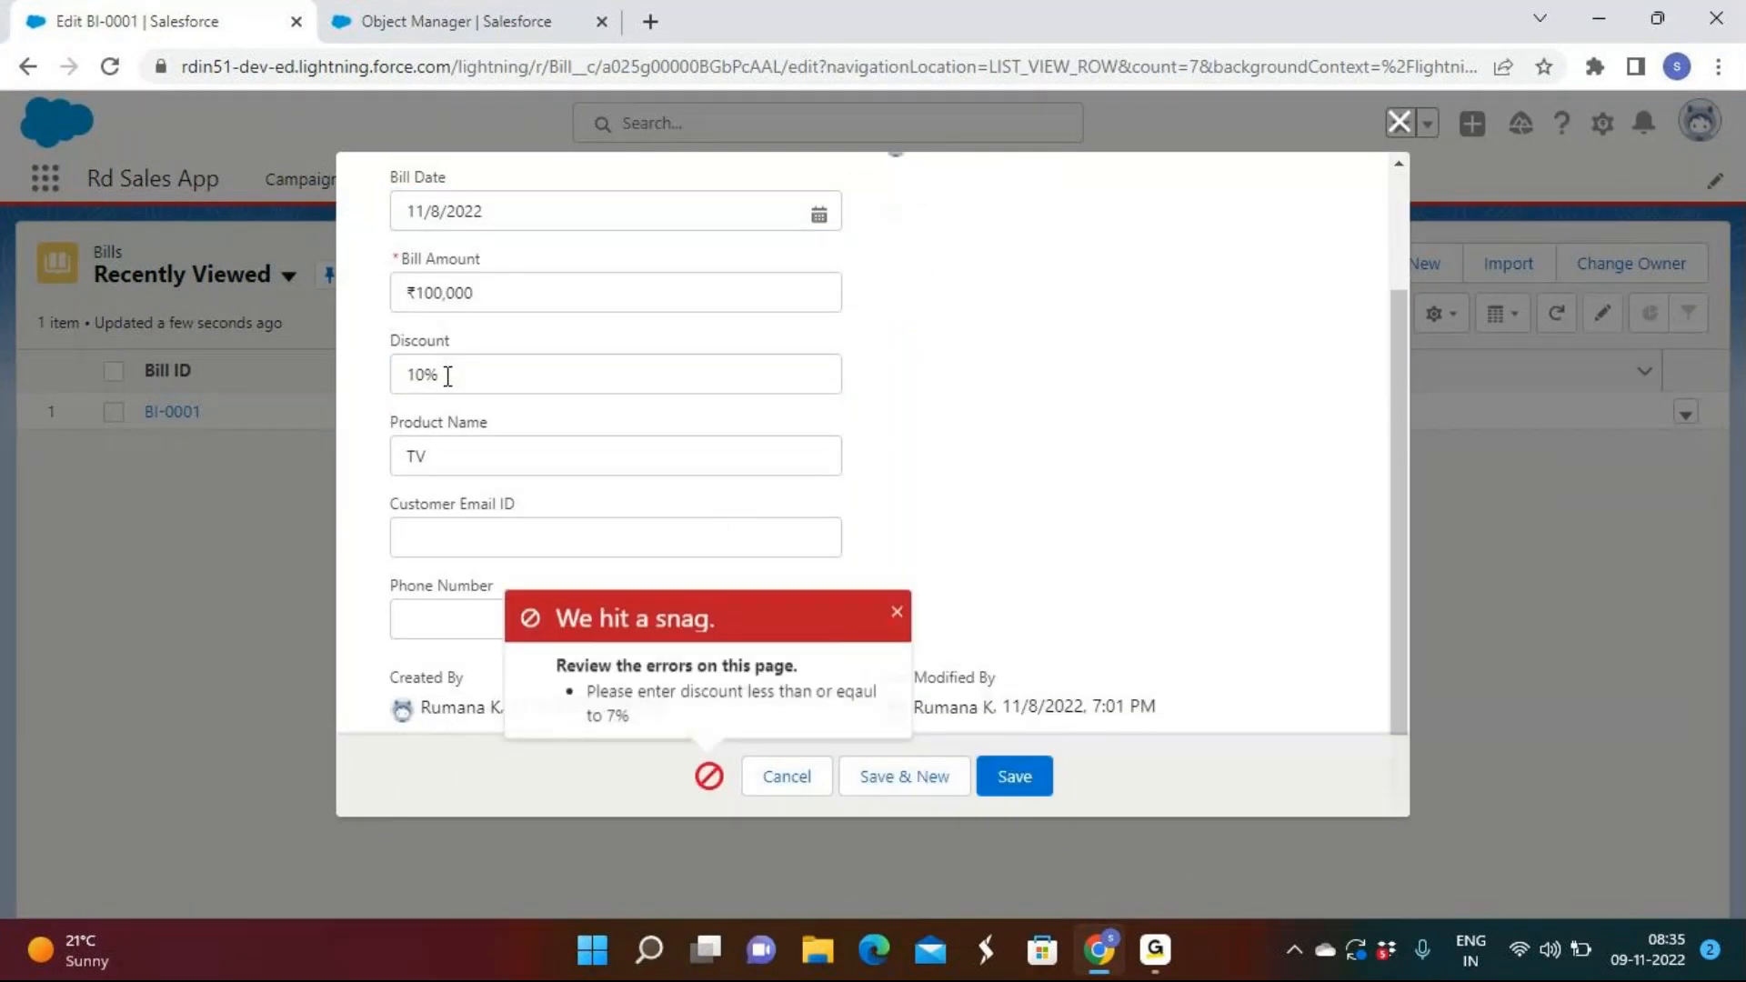
pyautogui.click(441, 379)
pyautogui.click(1060, 576)
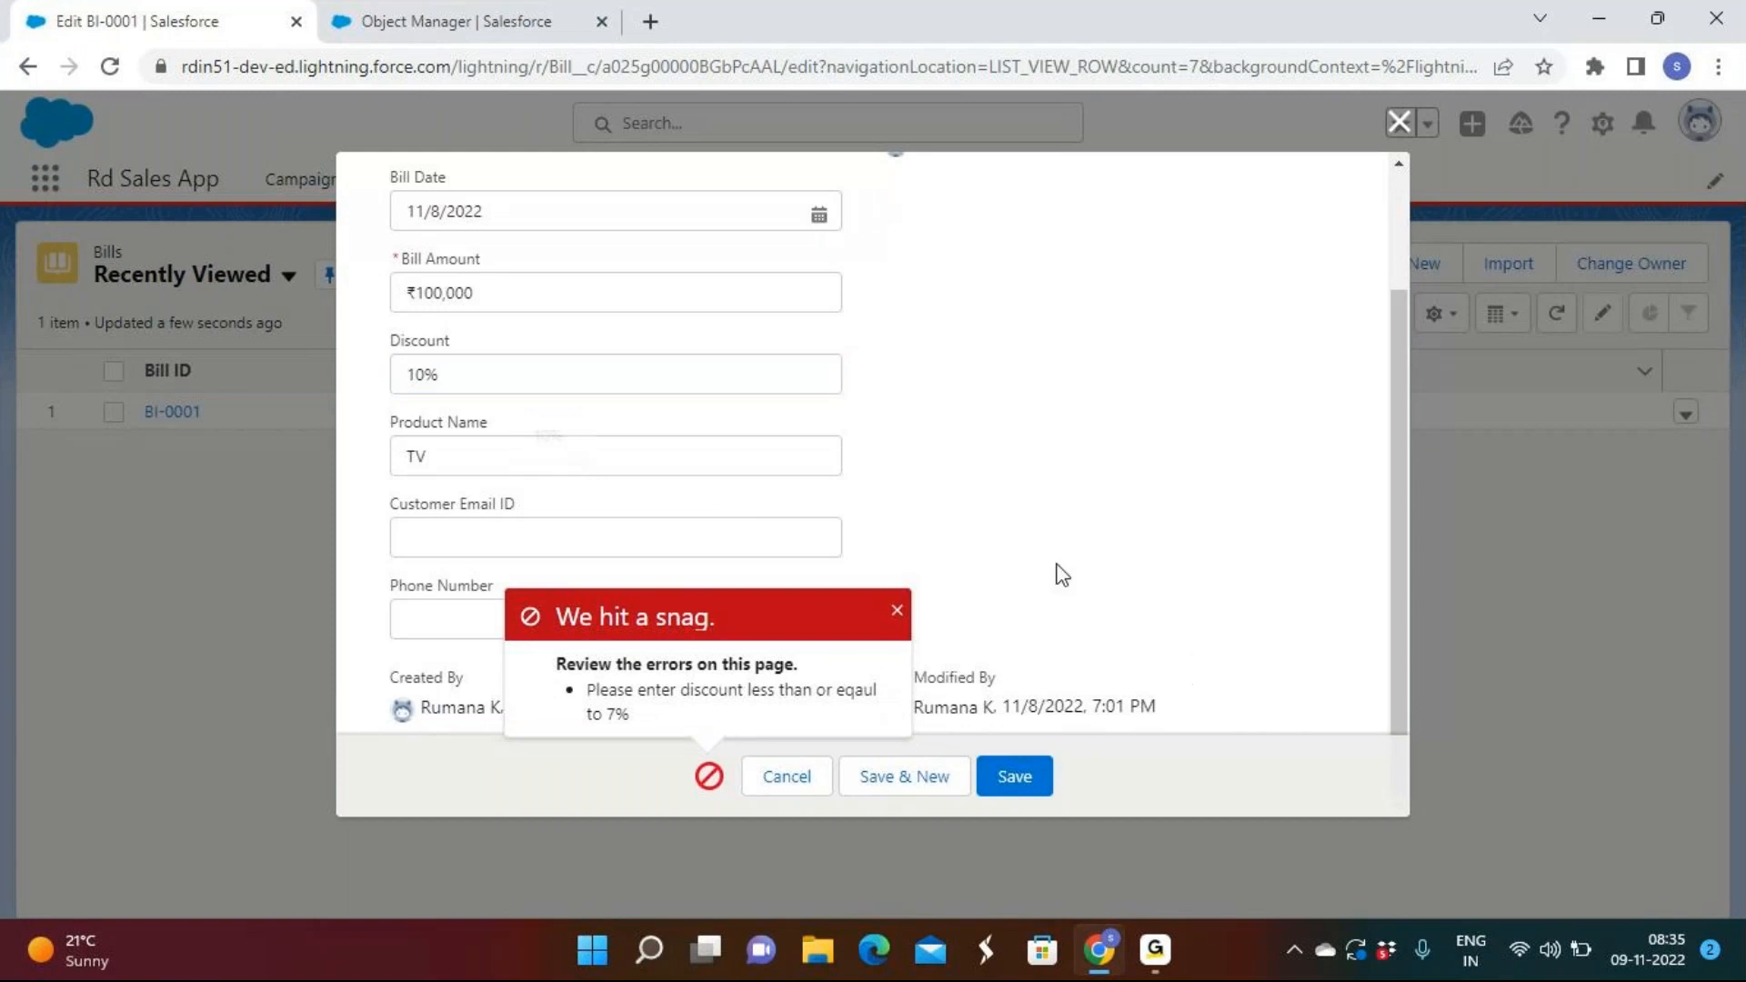
pyautogui.click(894, 618)
# Retry saving BI-0001 to confirm its 10% discount is still refused.
pyautogui.scroll(2, 977, 514)
pyautogui.scroll(-2, 977, 514)
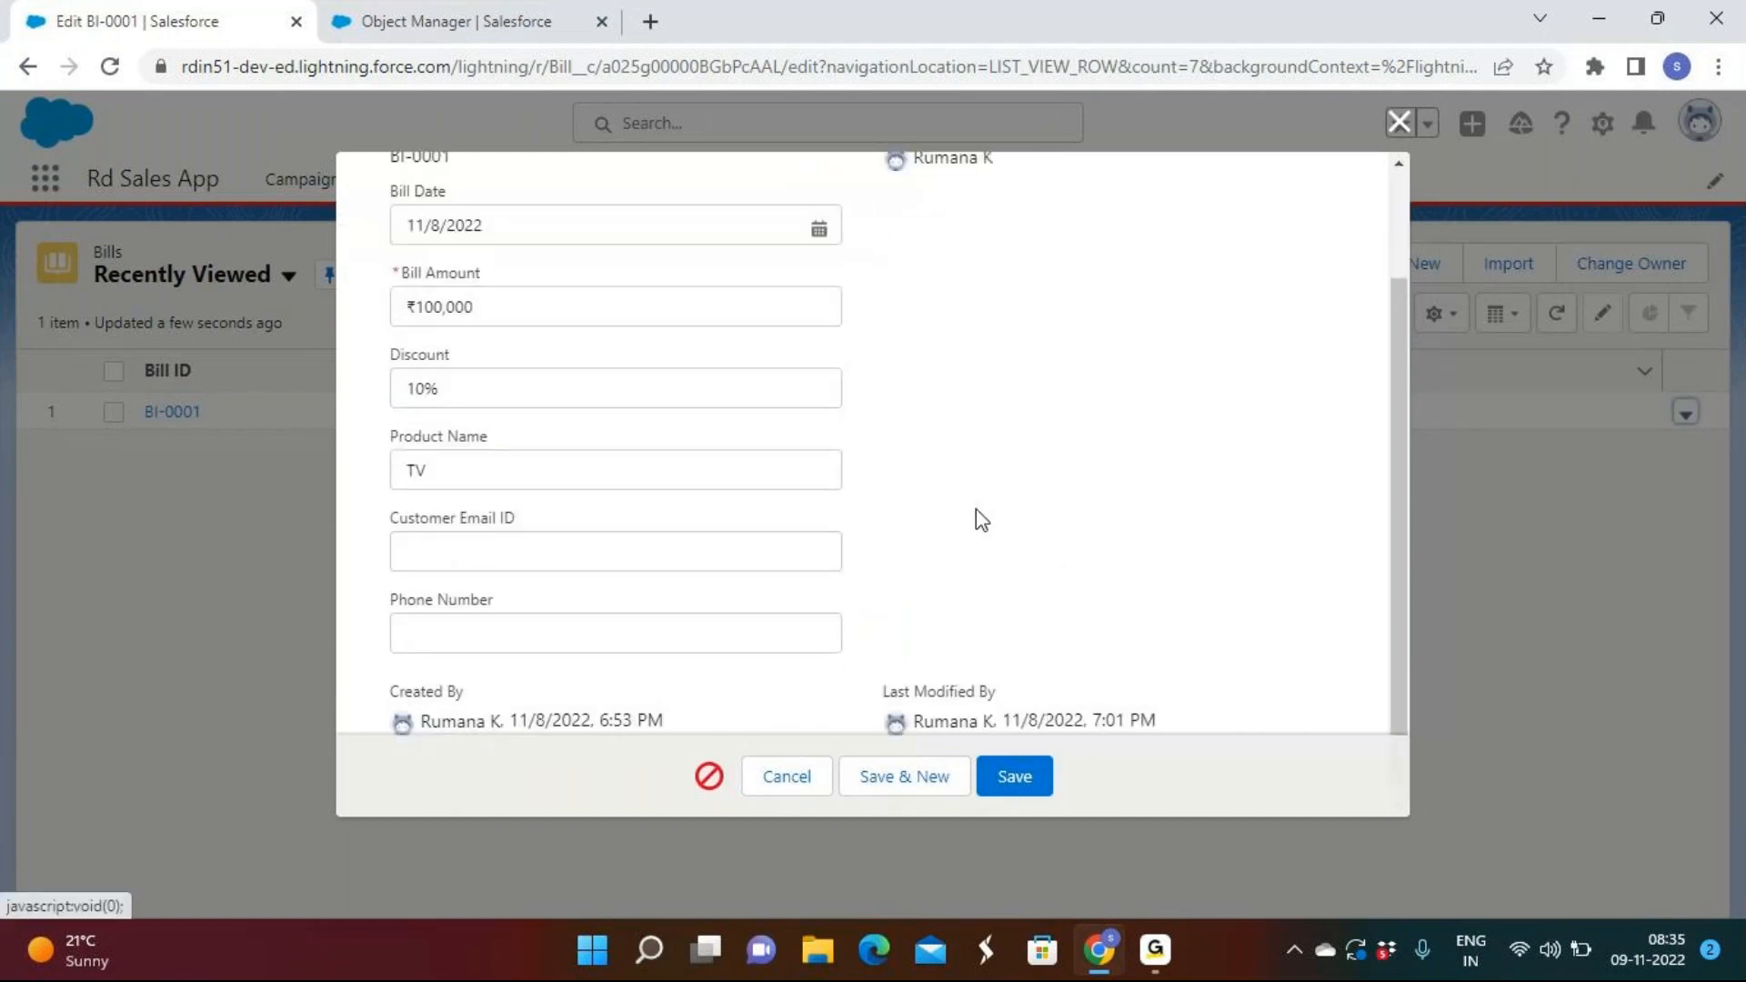
pyautogui.click(1022, 788)
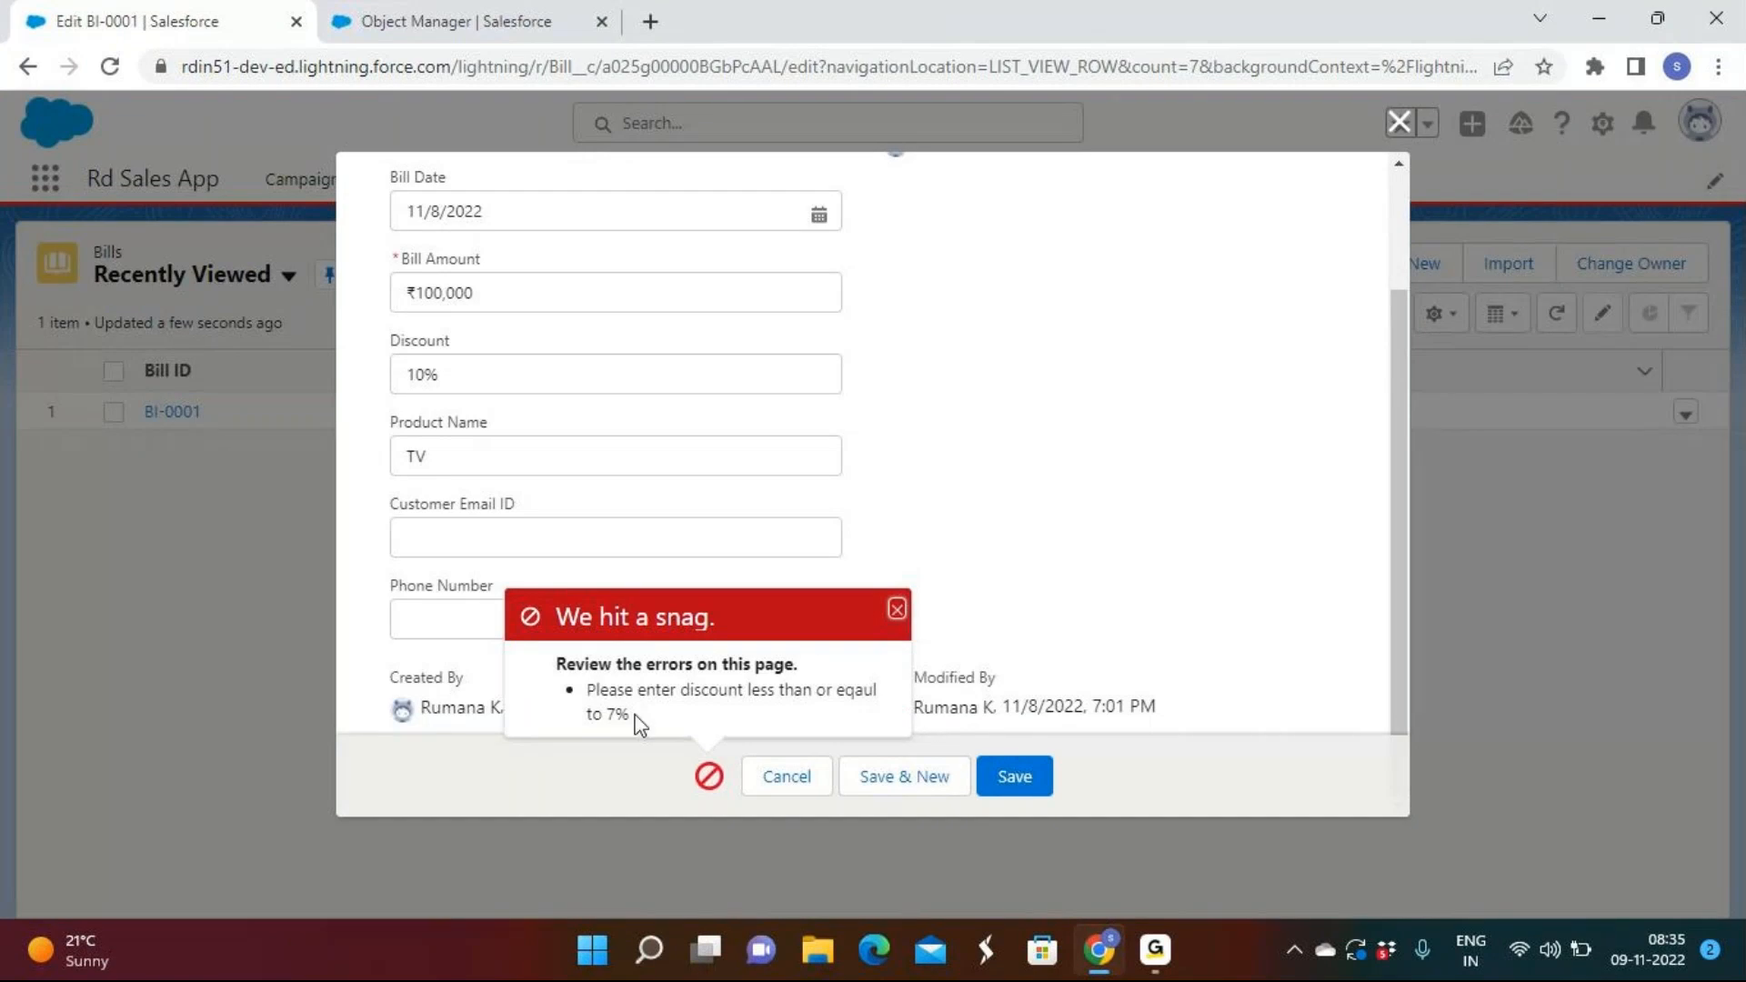
pyautogui.moveTo(635, 717); pyautogui.dragTo(580, 695)
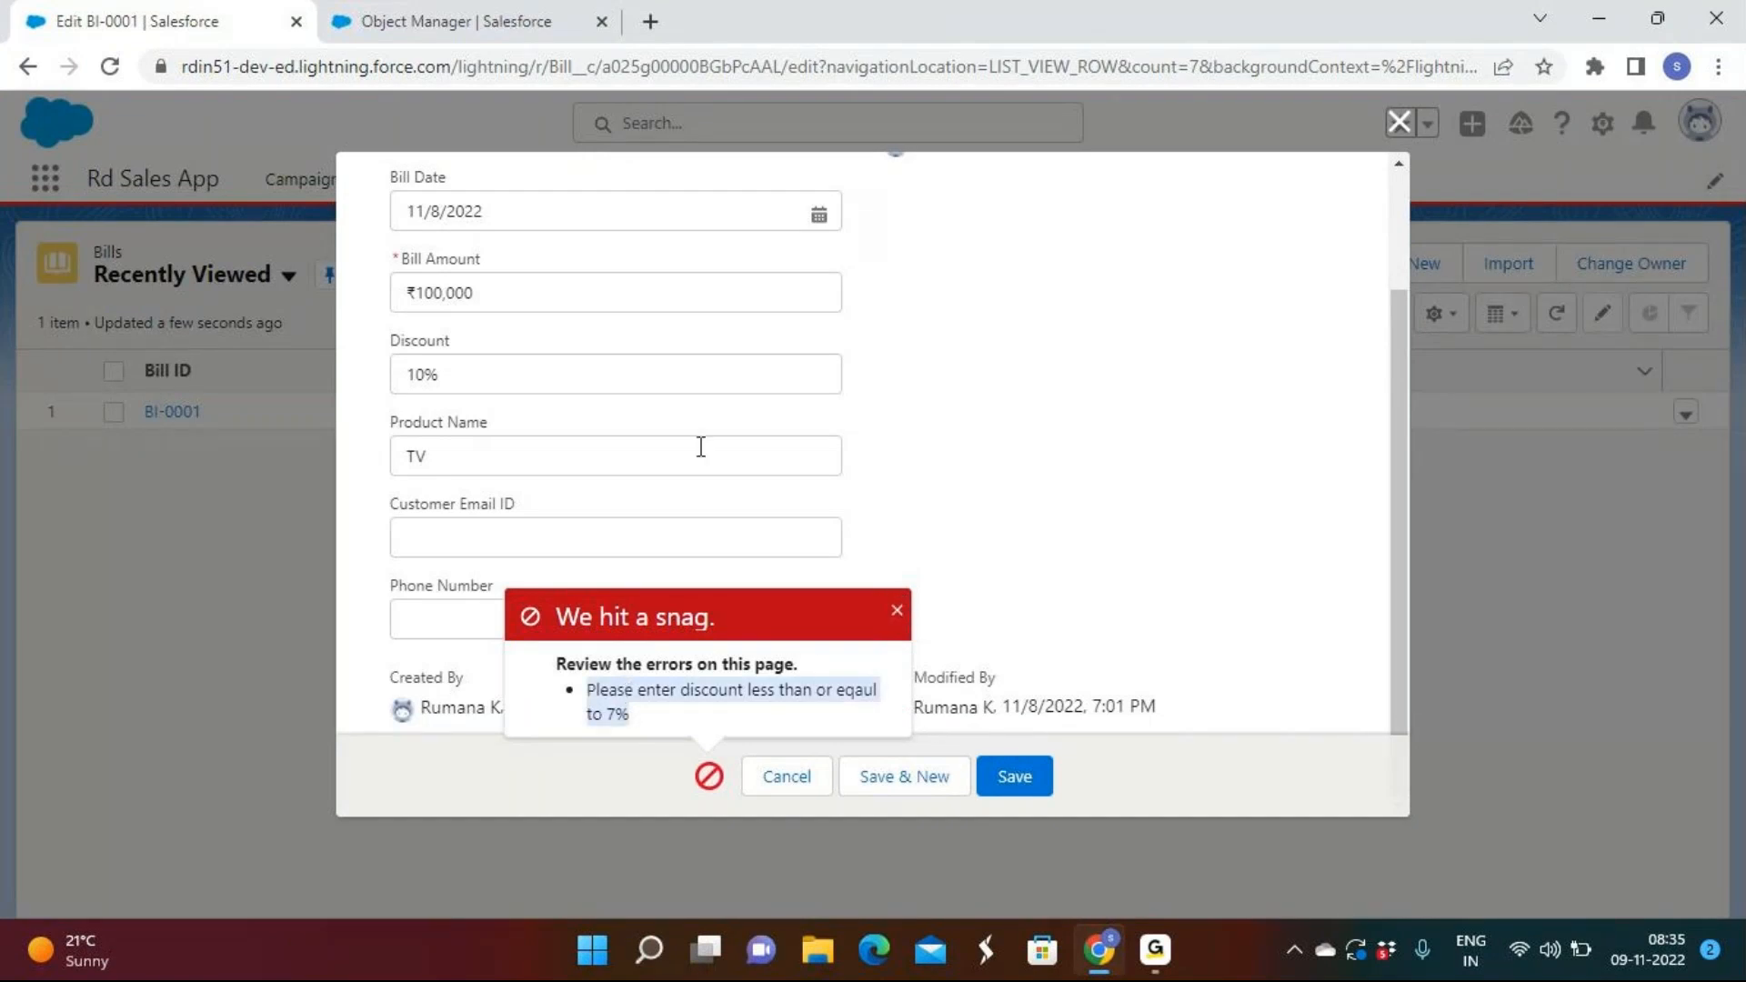
pyautogui.click(557, 374)
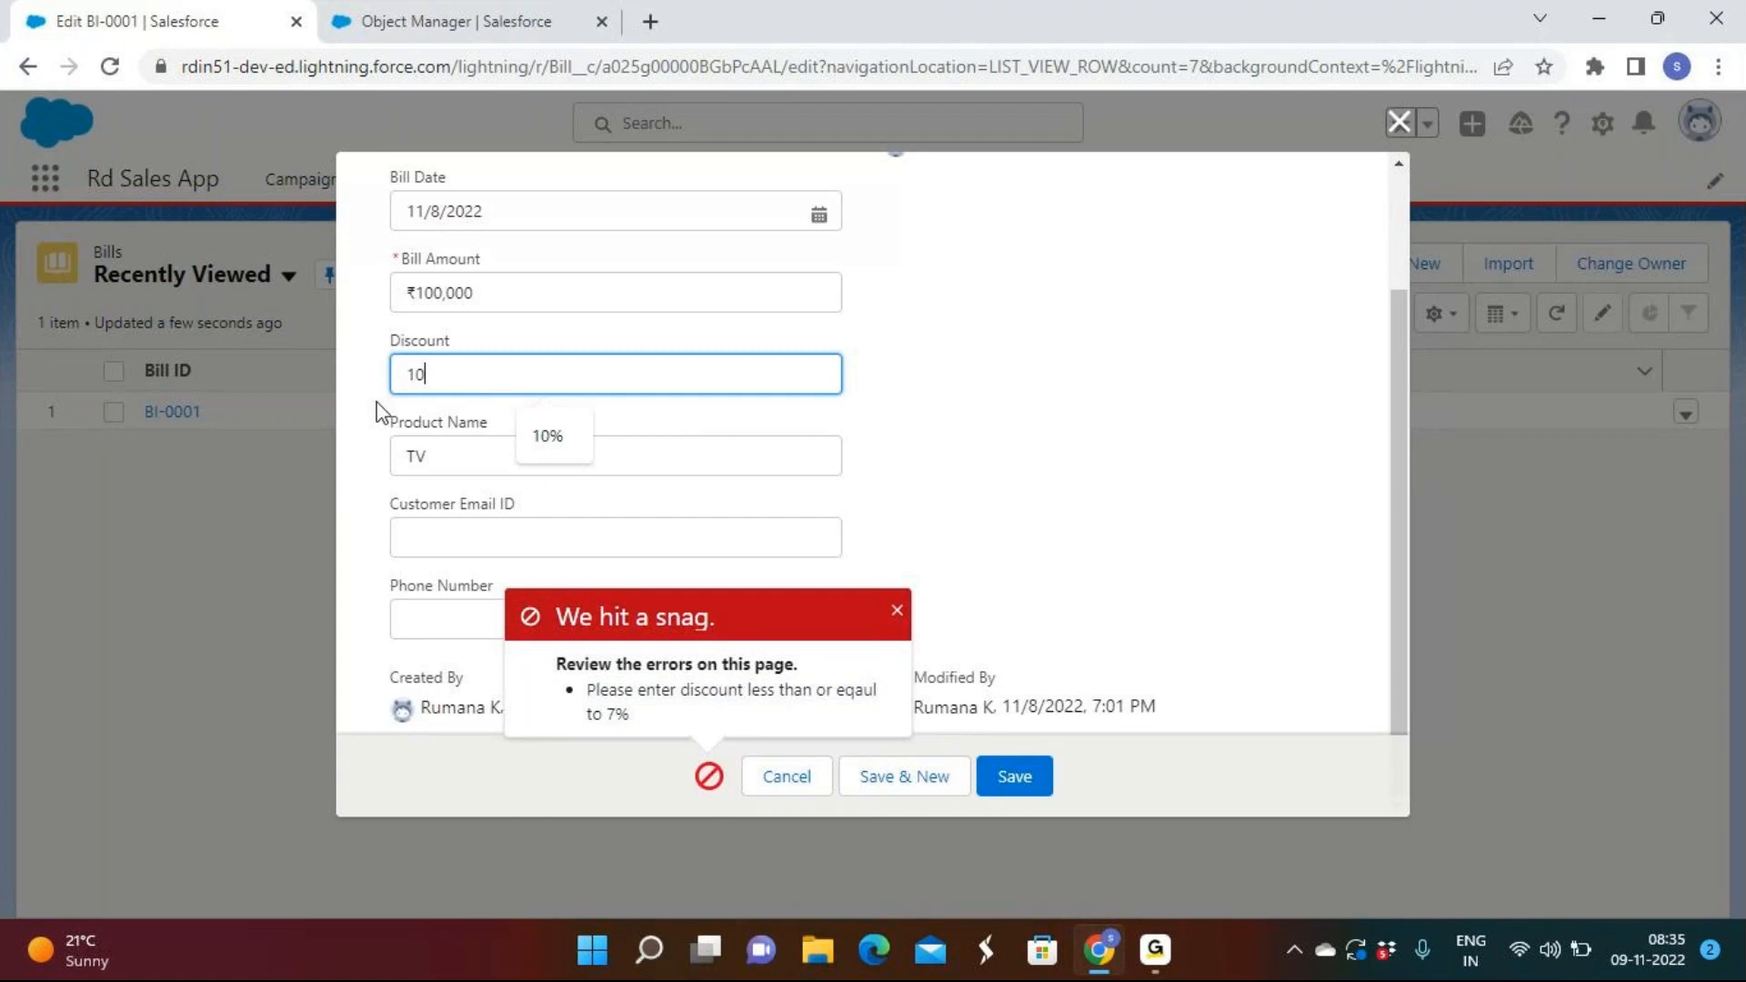
pyautogui.click(441, 19)
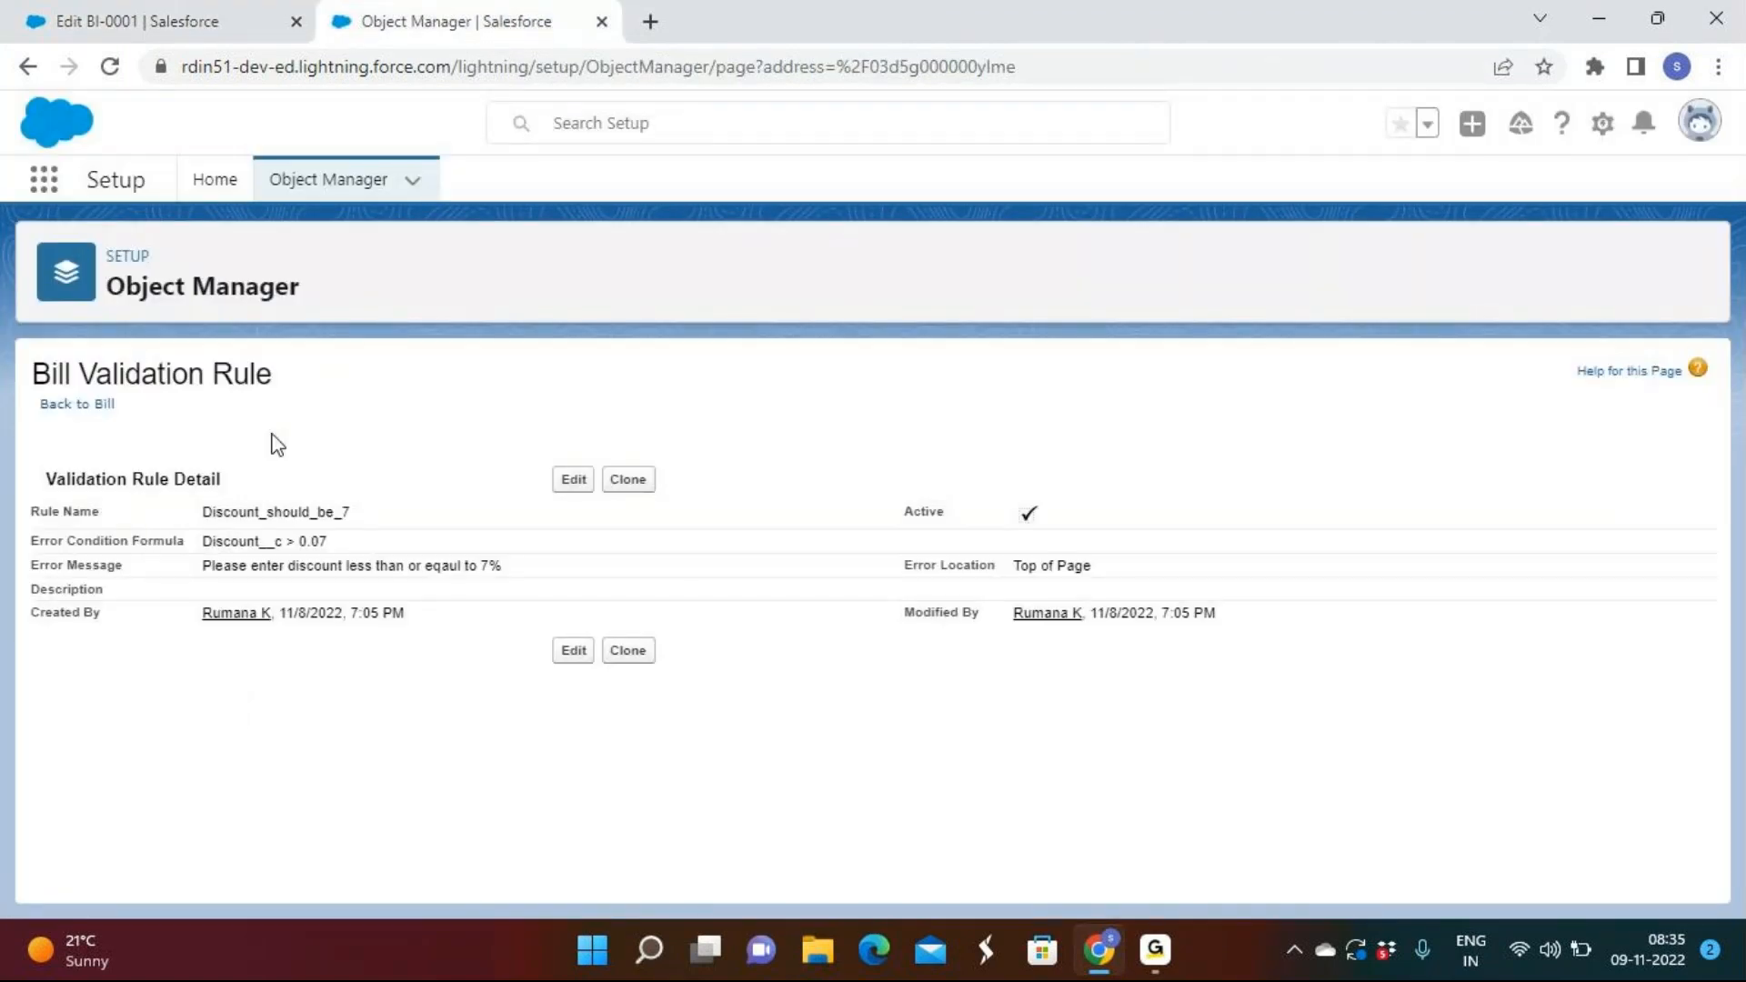
# Set the Discount_should_be_7 error location to Field: Discount and save the rule.
pyautogui.click(574, 479)
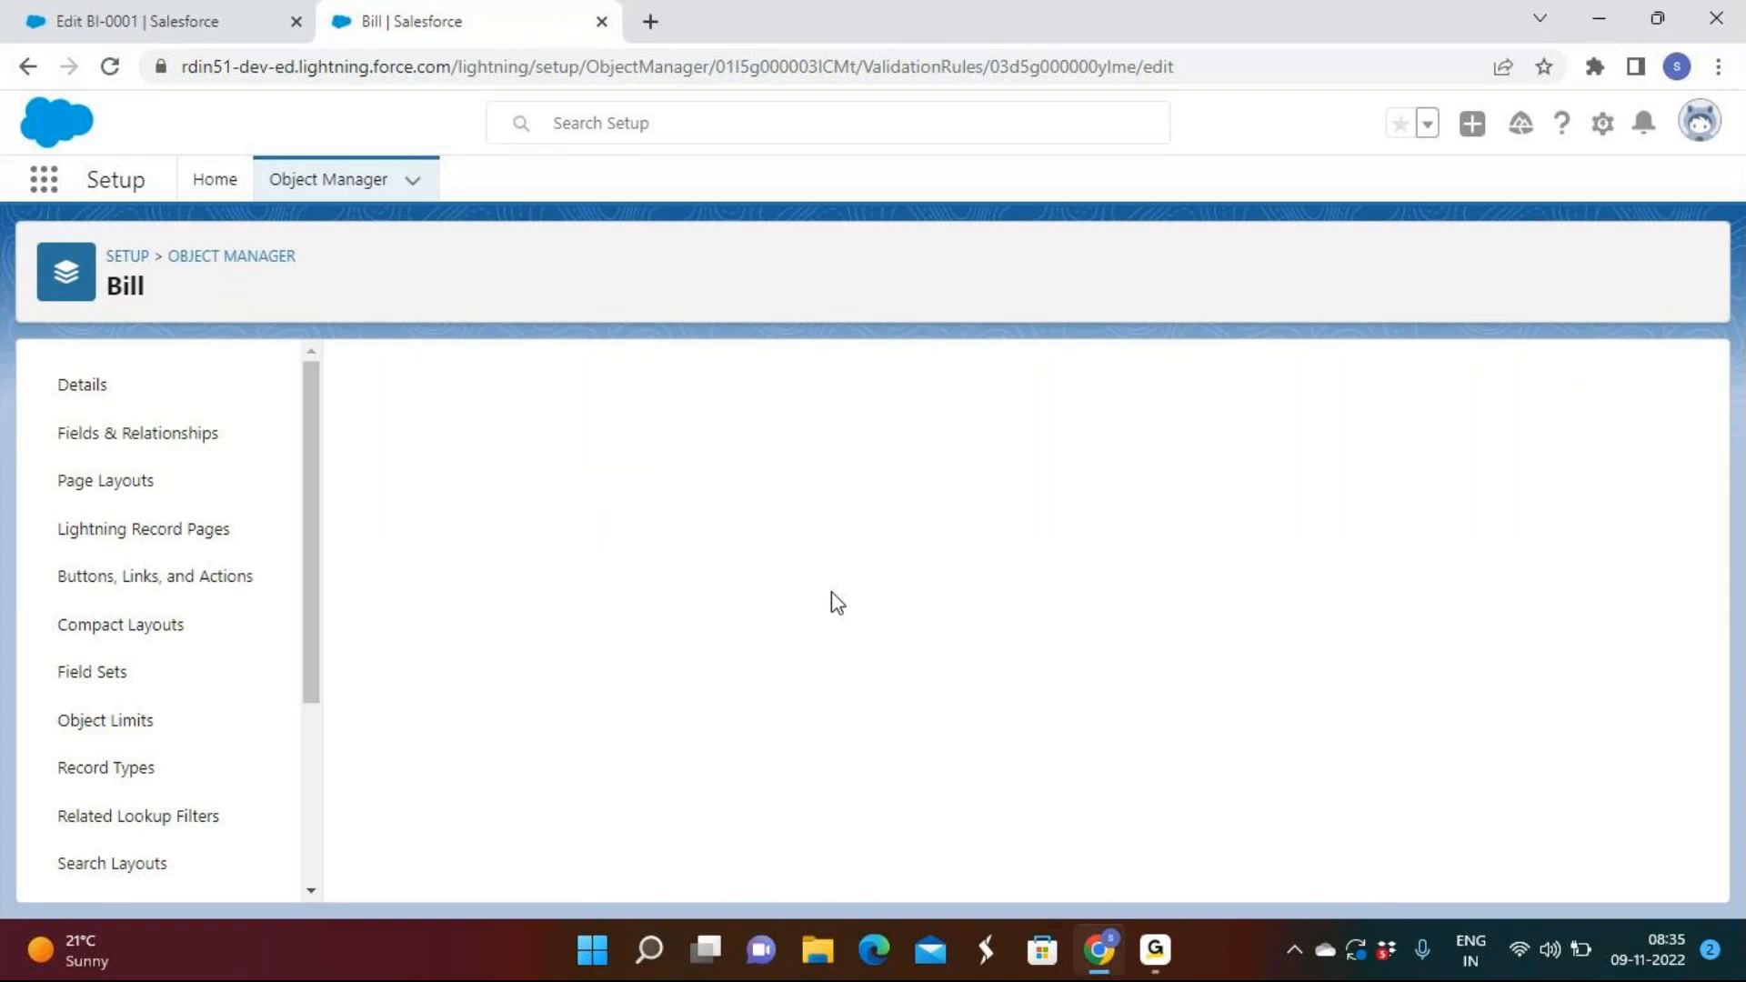
pyautogui.scroll(-6, 837, 602)
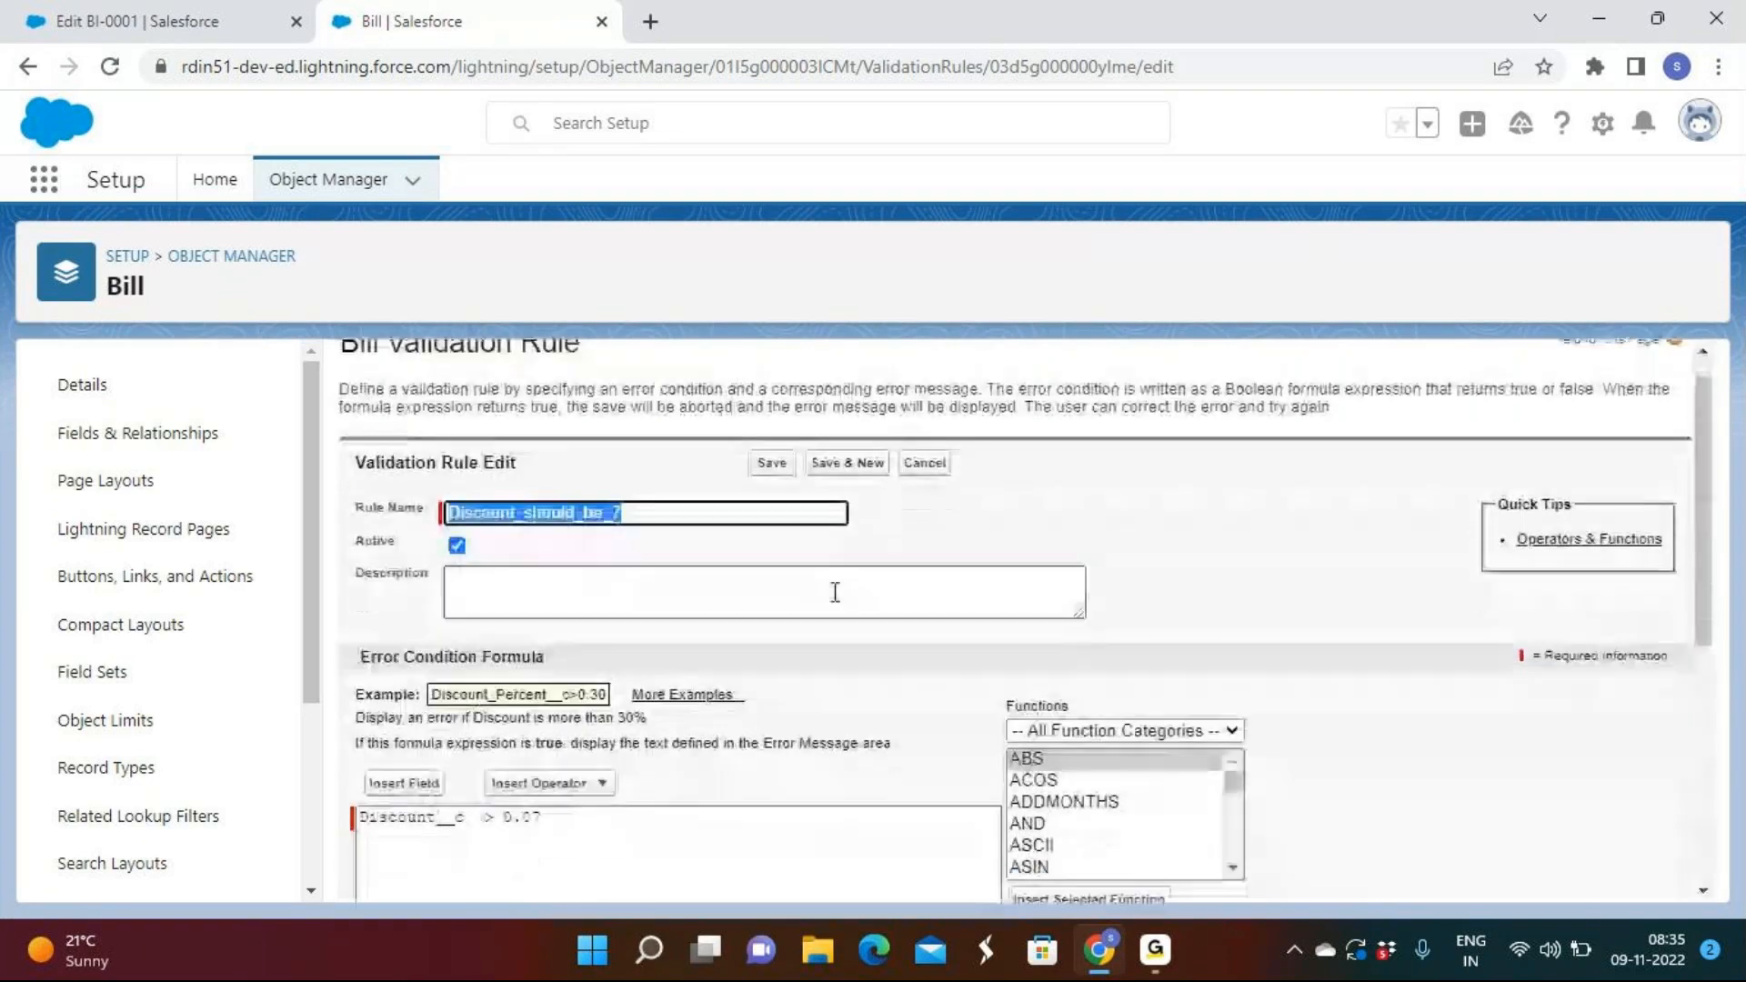
pyautogui.click(608, 807)
pyautogui.click(684, 807)
pyautogui.click(684, 719)
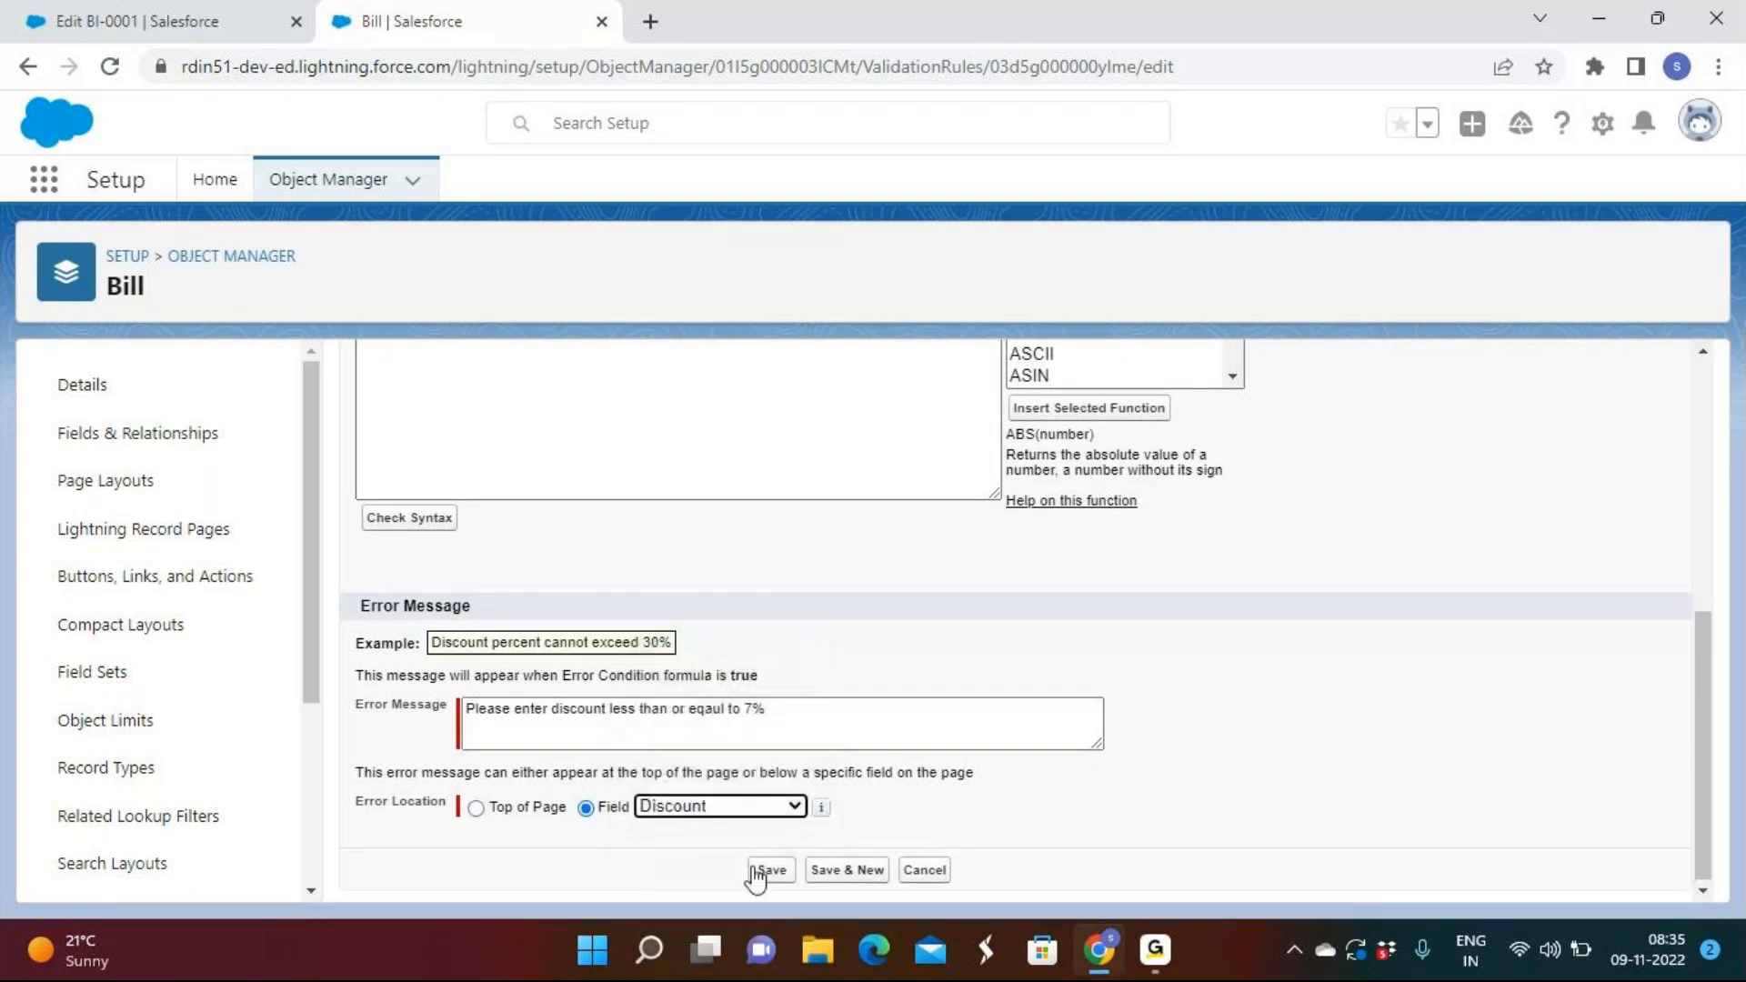
pyautogui.click(772, 869)
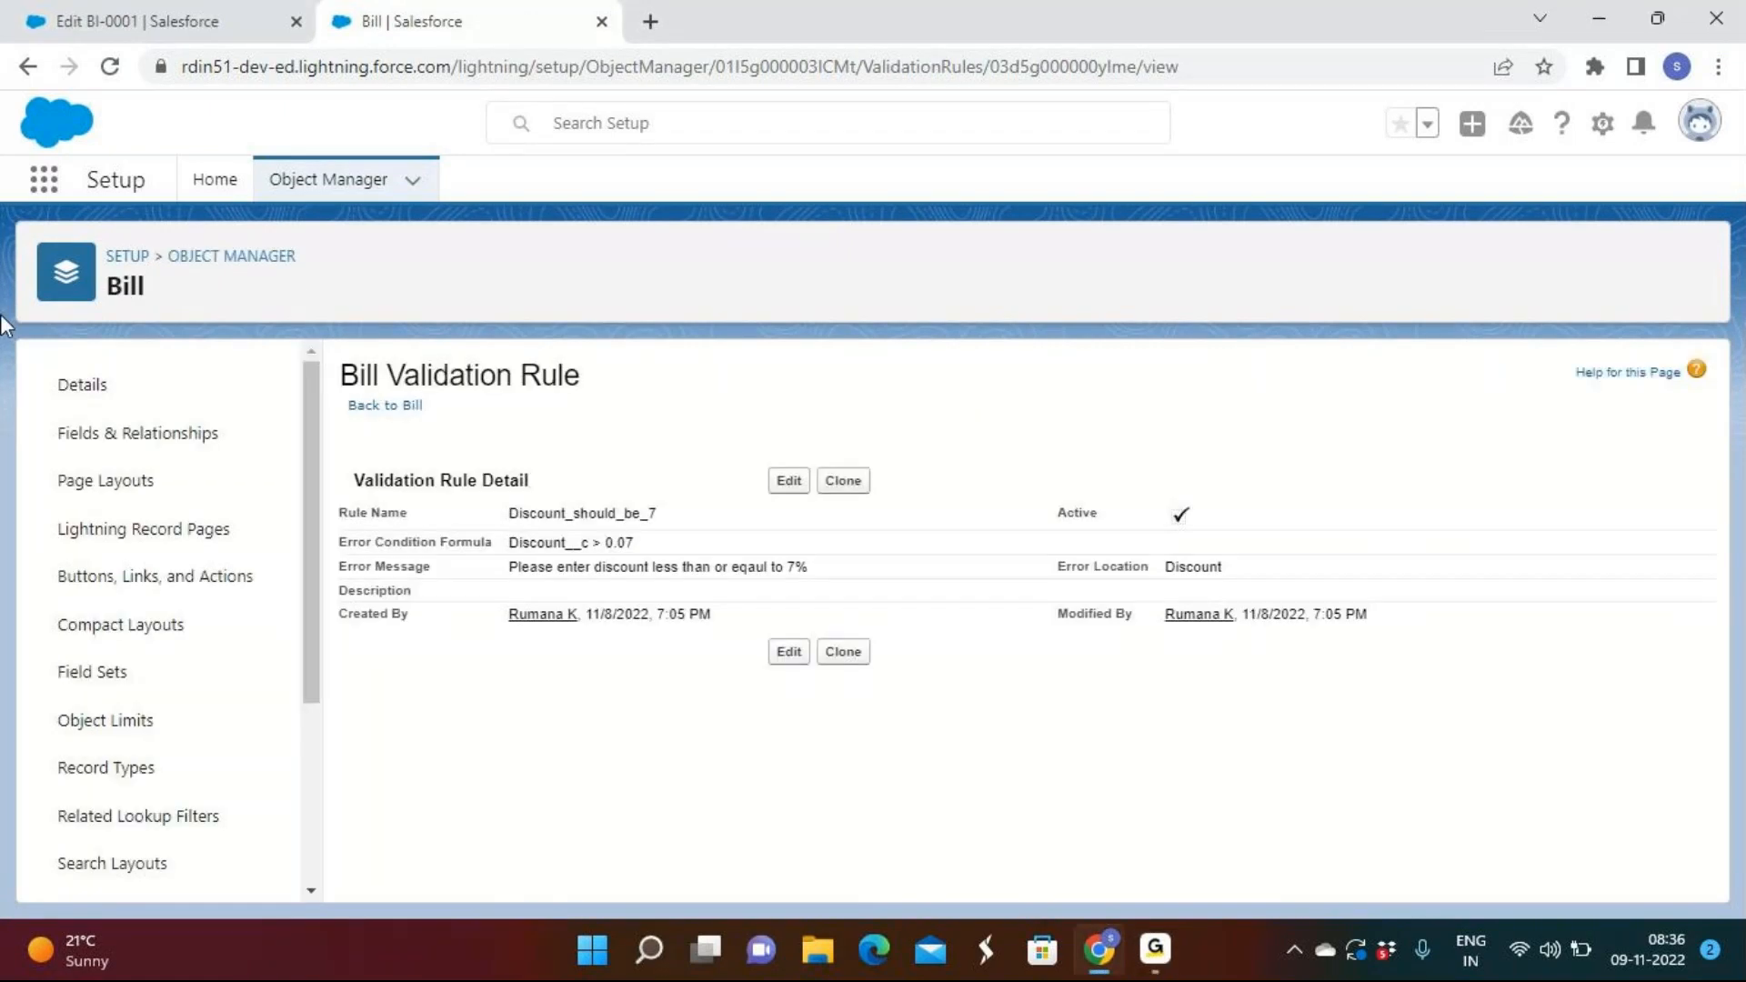
pyautogui.click(150, 20)
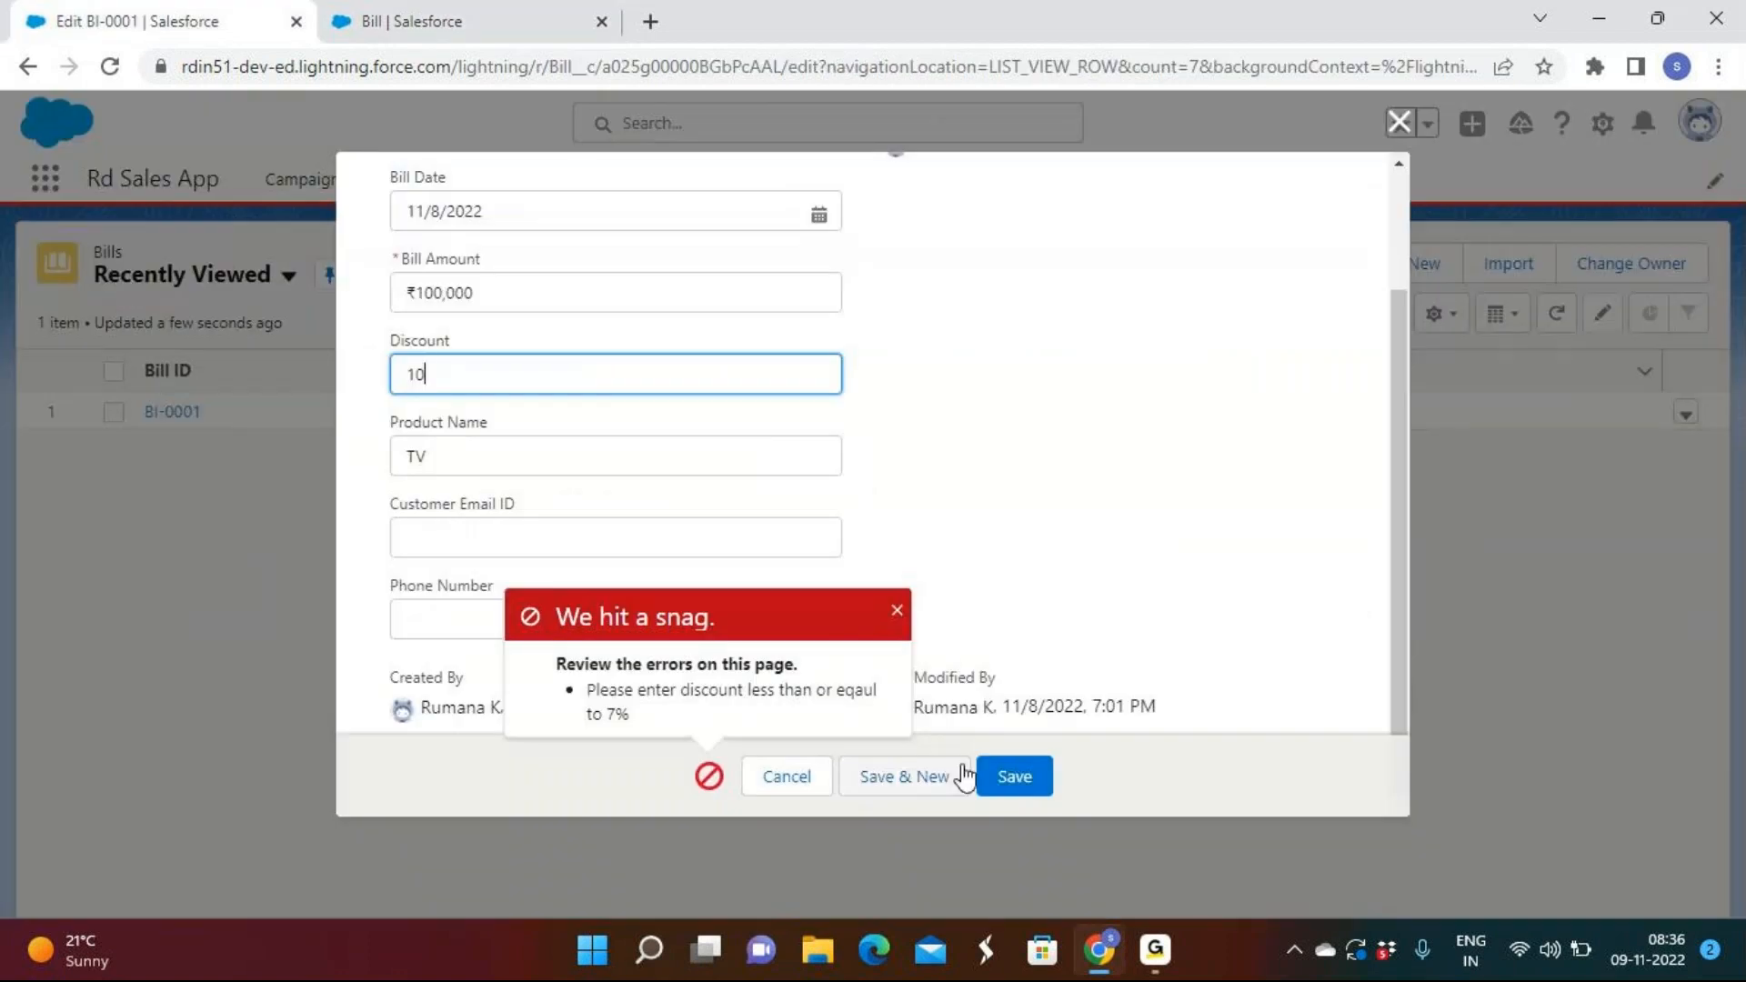
# Retry saving BI-0001 to see the error under Discount, then save it with Discount cleared.
pyautogui.click(1013, 777)
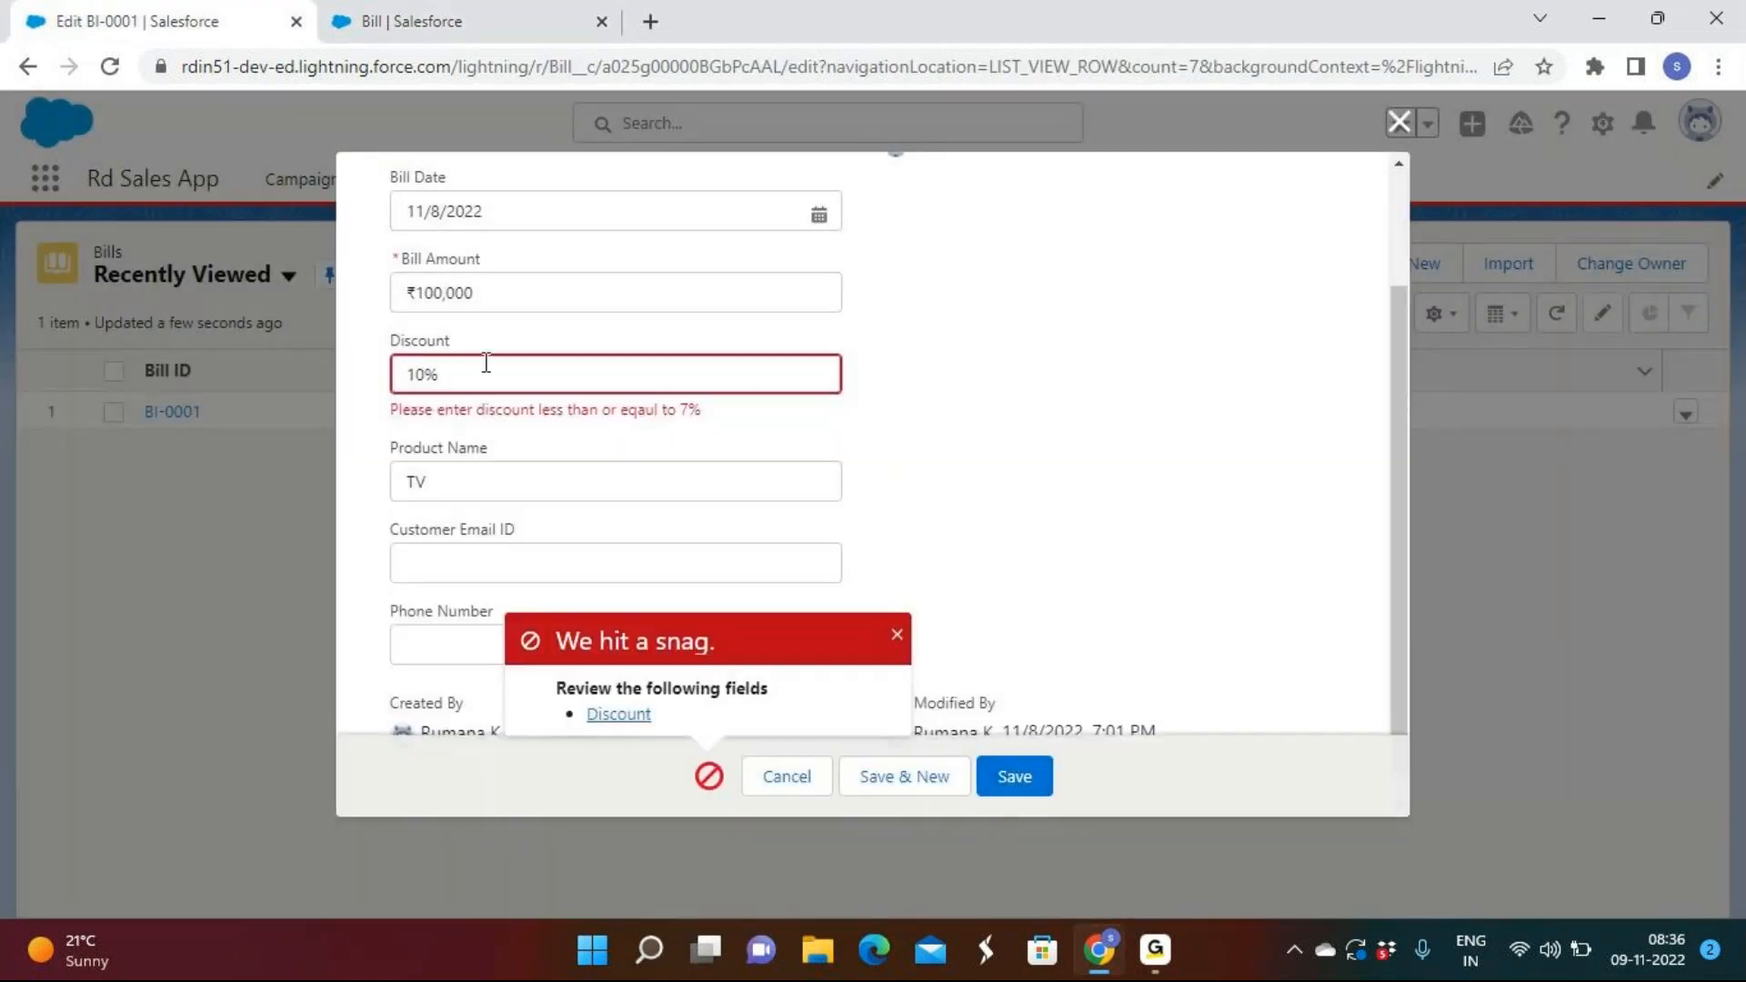
pyautogui.click(479, 390)
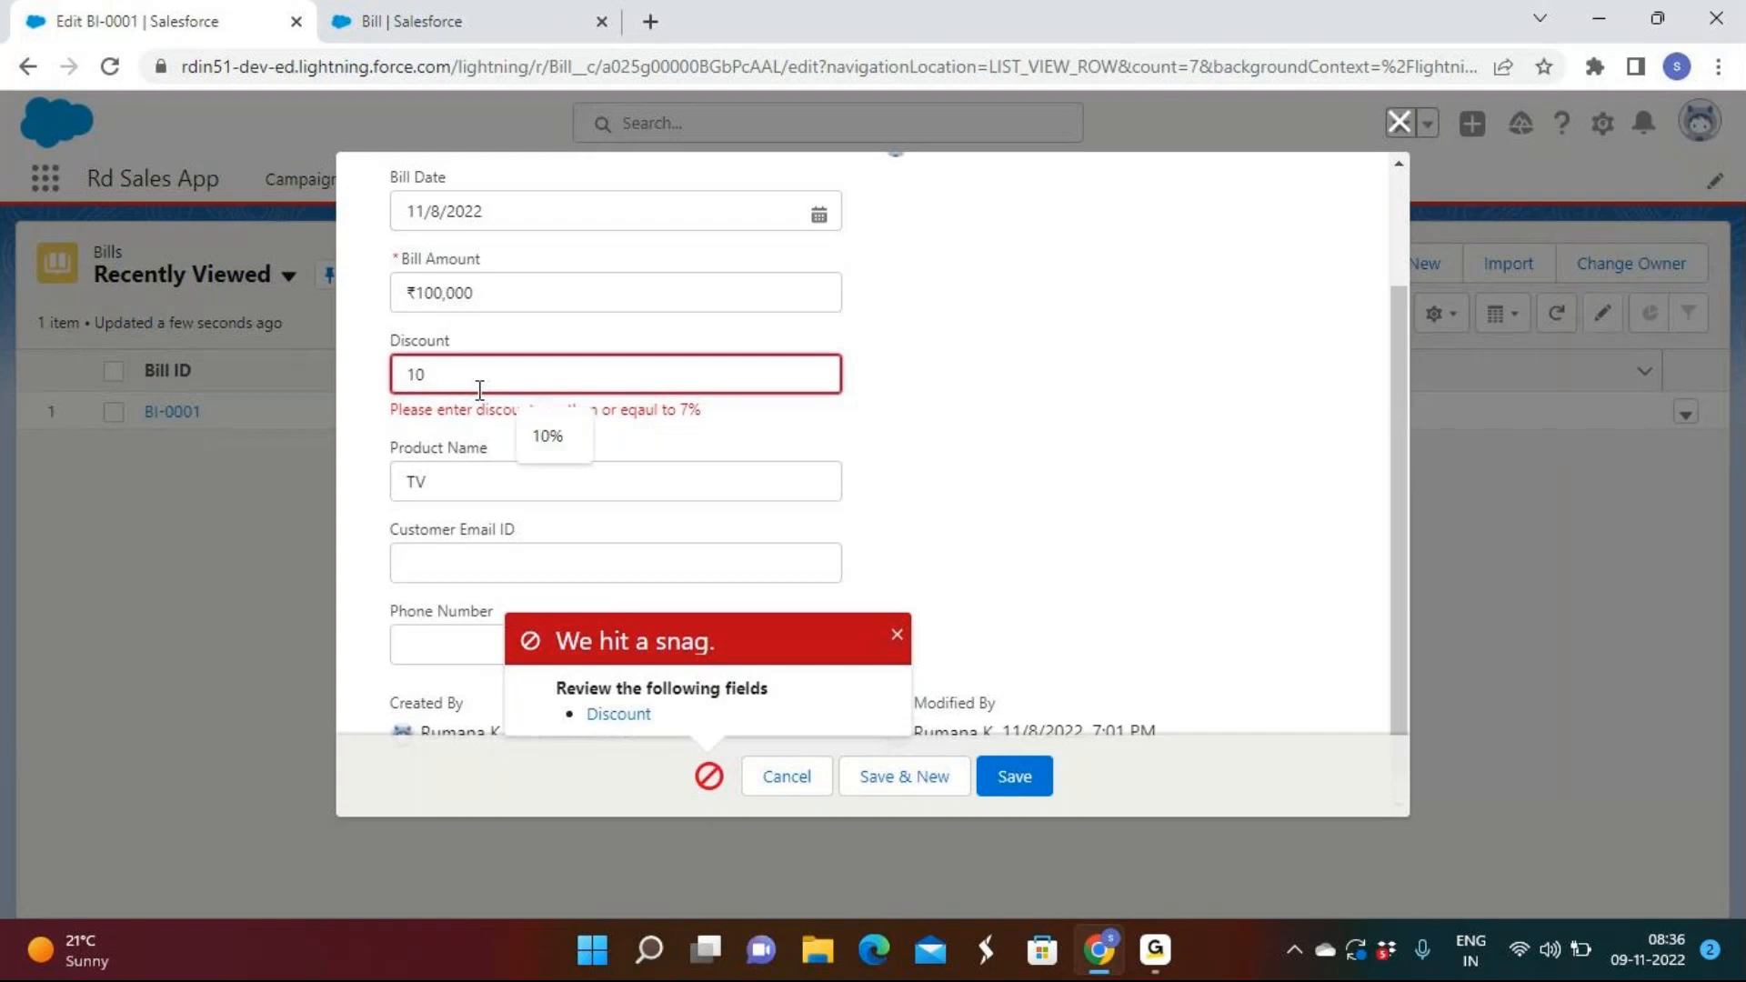
pyautogui.press('BackSpace')
pyautogui.press('BackSpace')
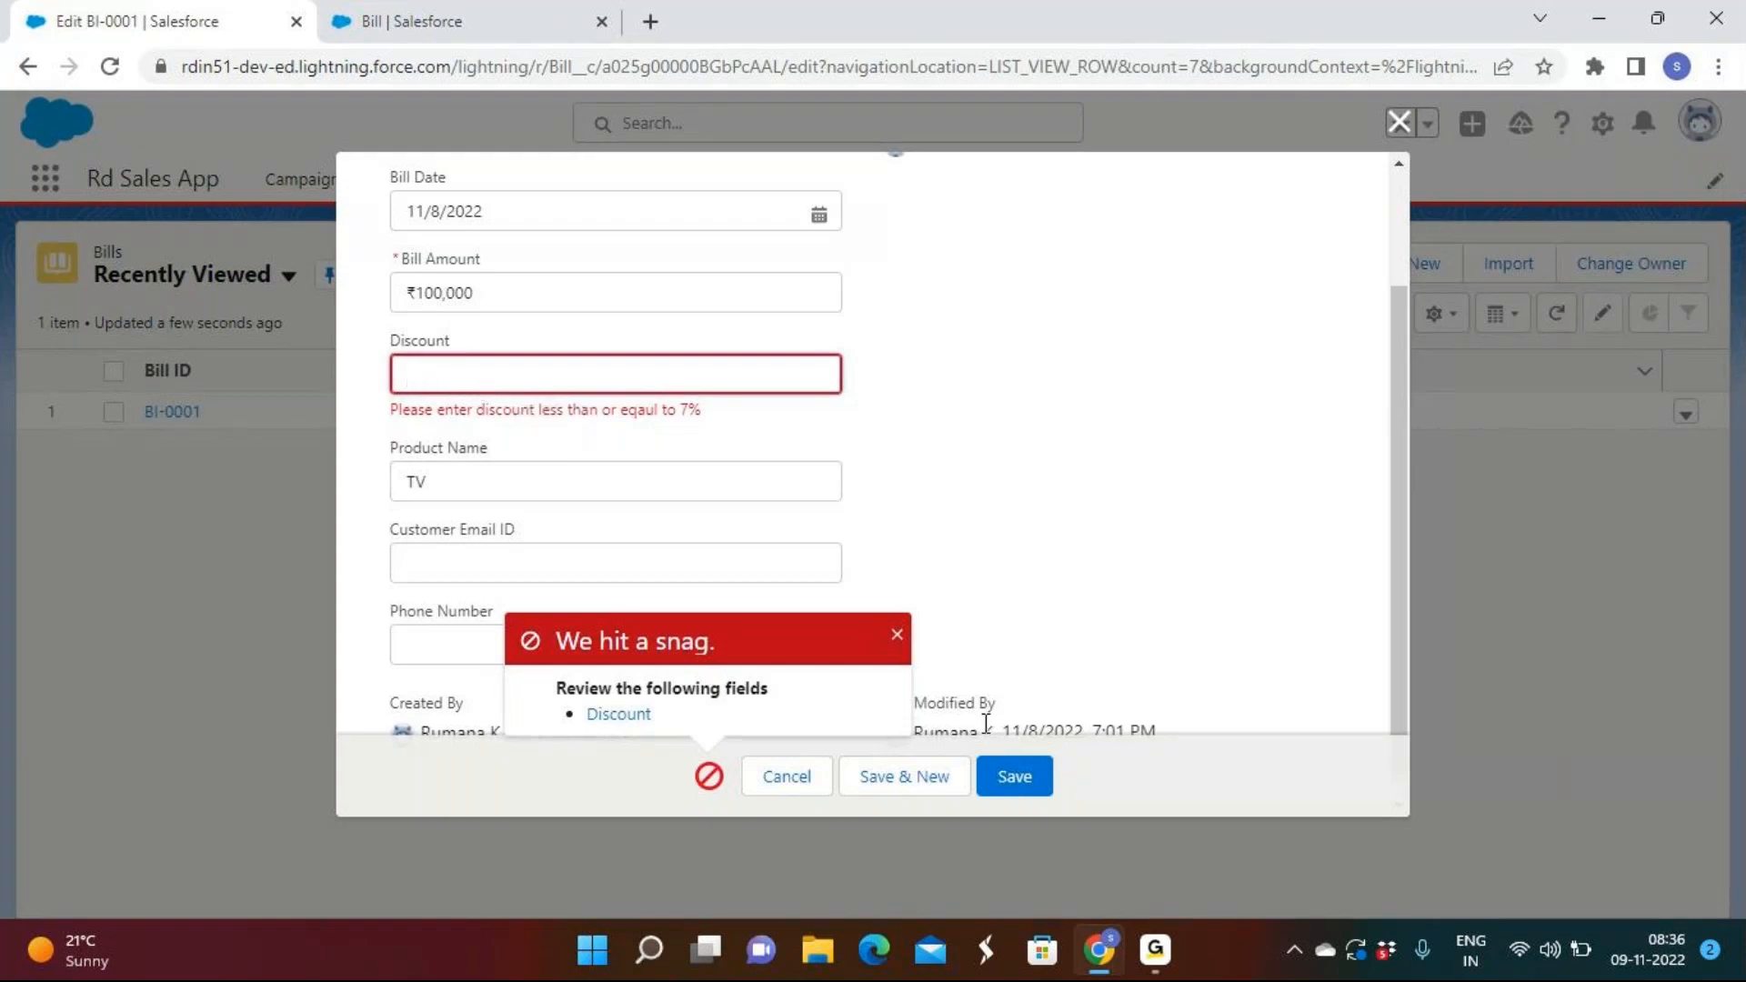
pyautogui.click(1013, 793)
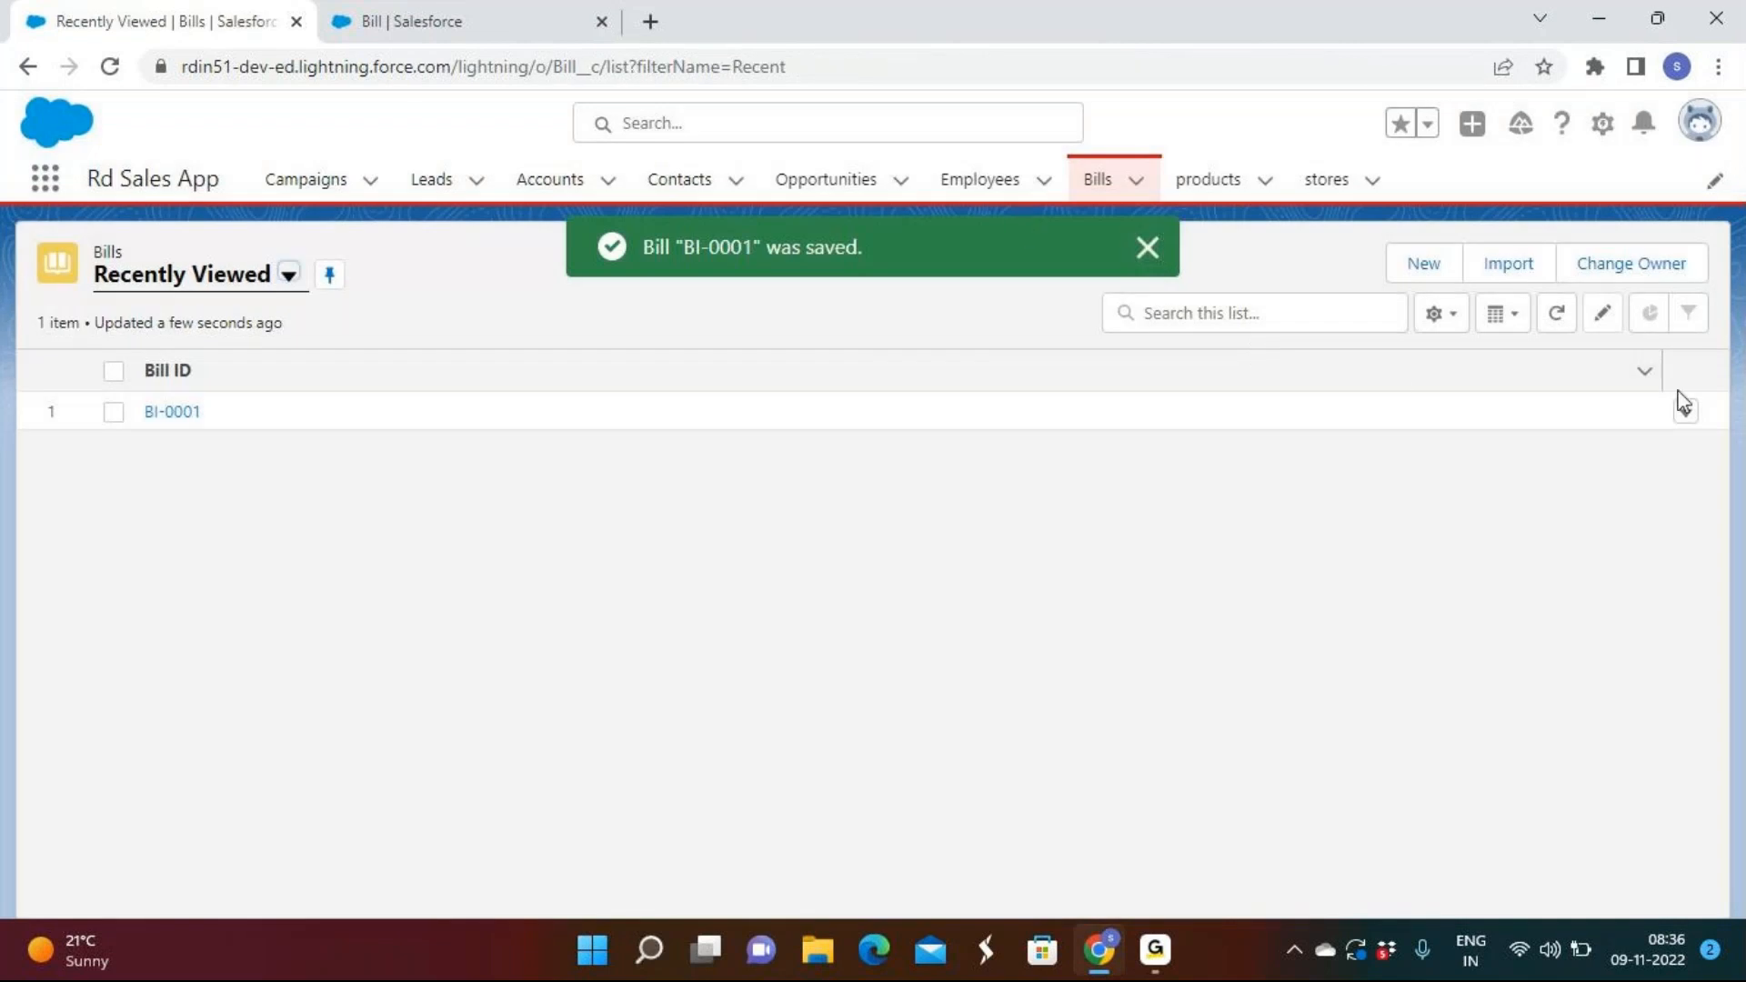
# Edit BI-0001 again and save it with a 7% discount.
pyautogui.click(1685, 416)
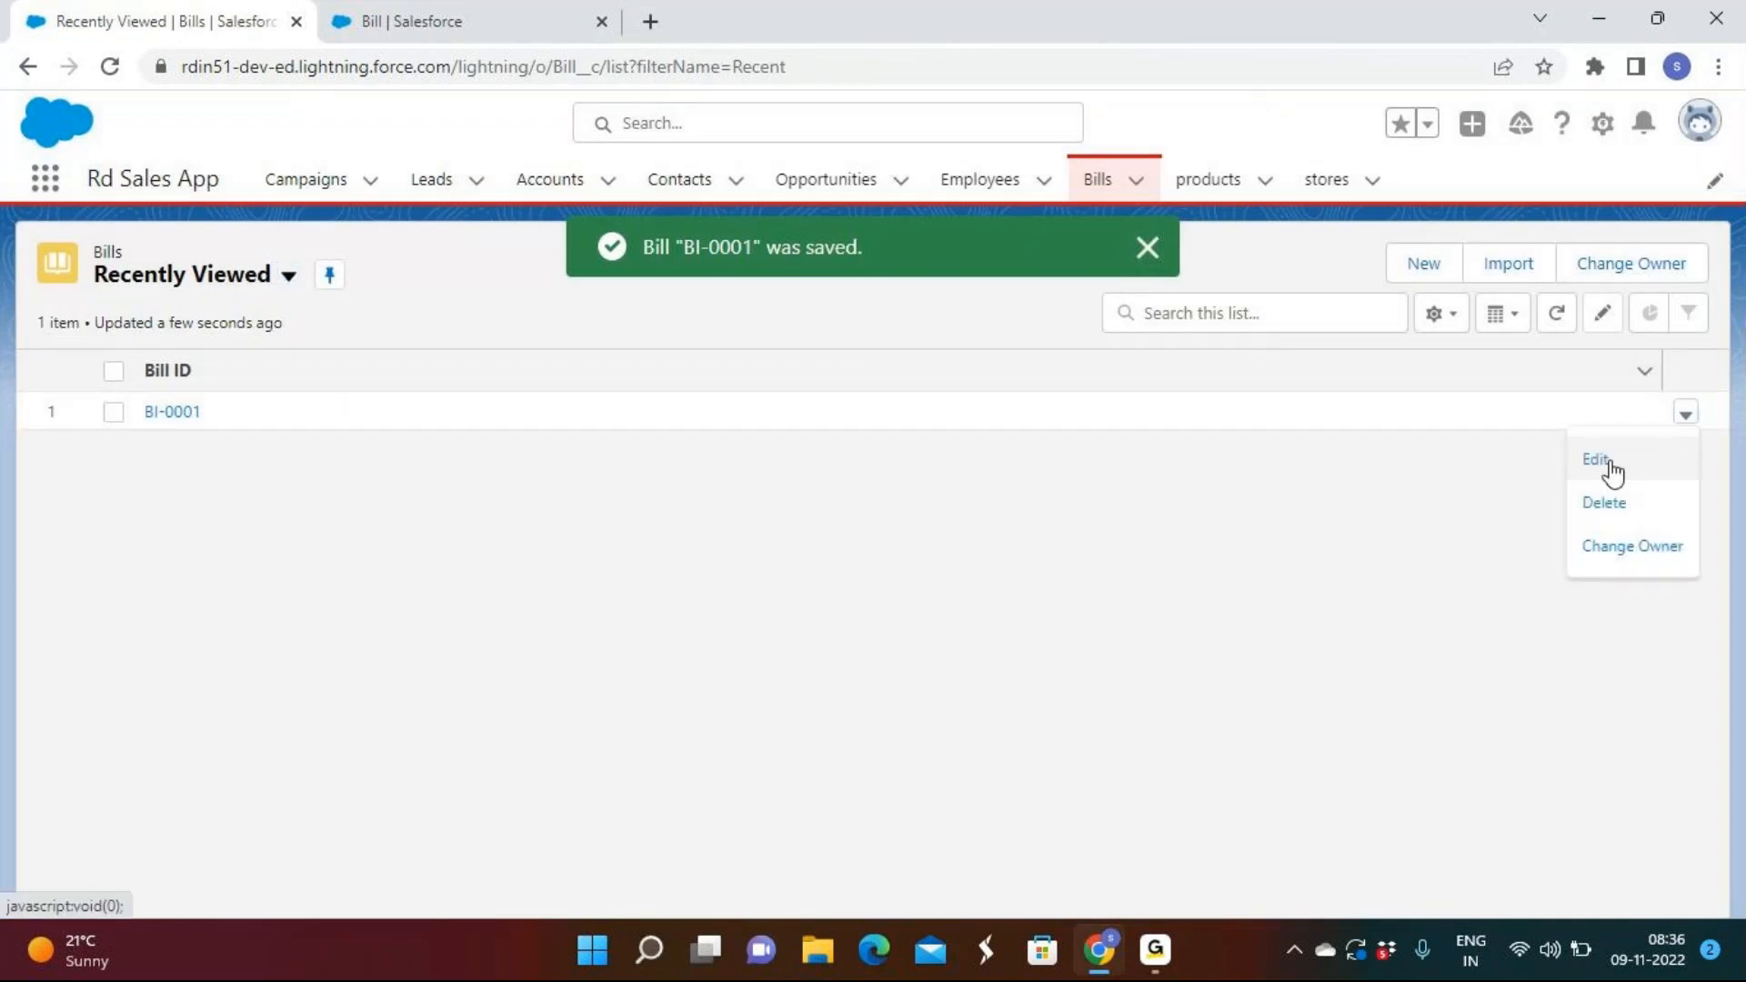
pyautogui.click(1603, 466)
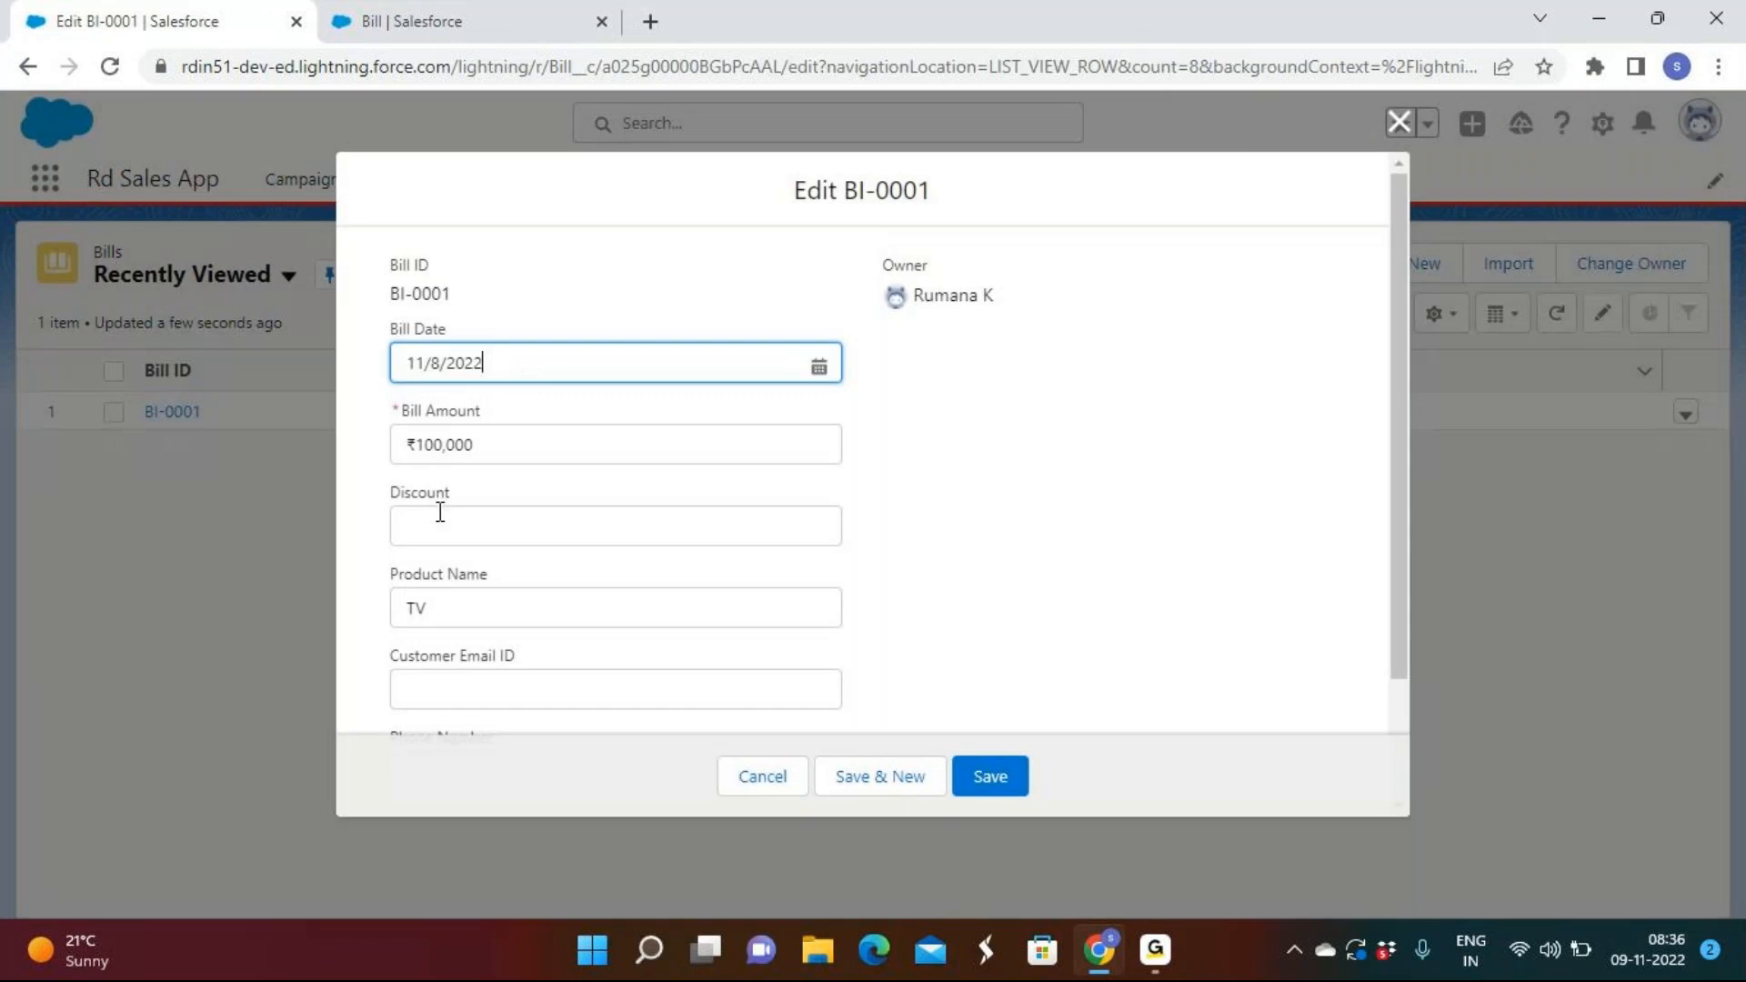
pyautogui.click(440, 513)
pyautogui.write('7%')
pyautogui.click(1001, 528)
pyautogui.click(990, 775)
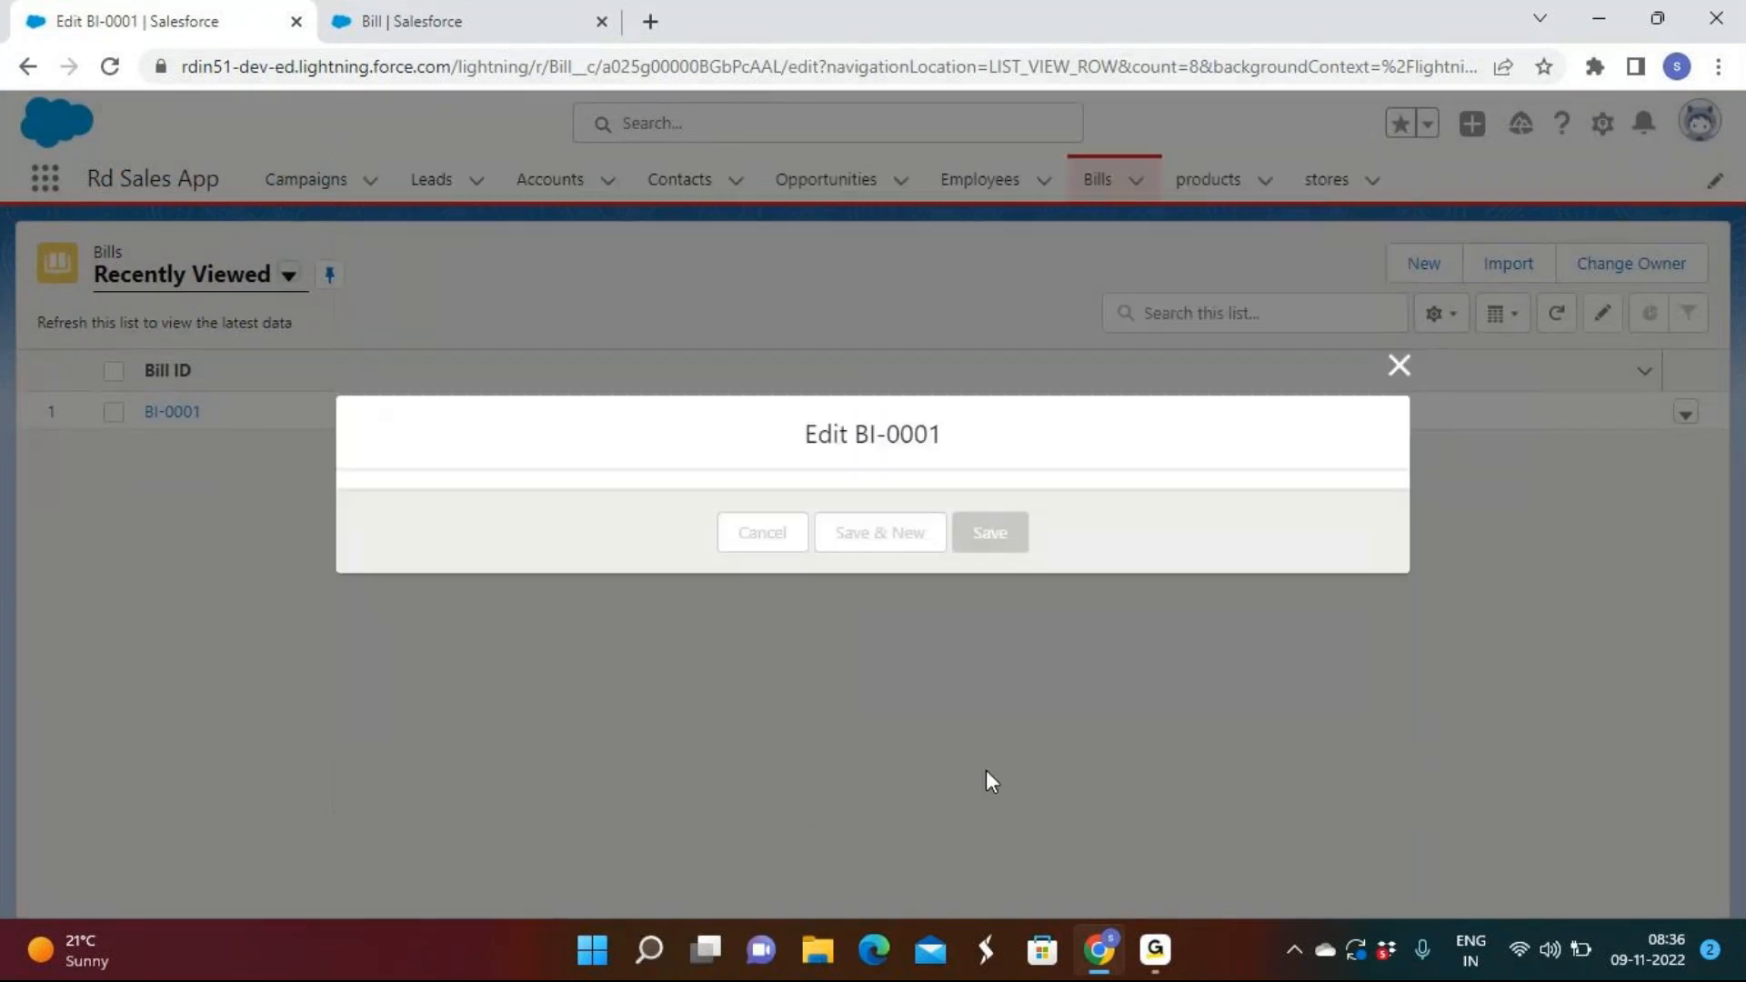
pyautogui.moveTo(1157, 973)
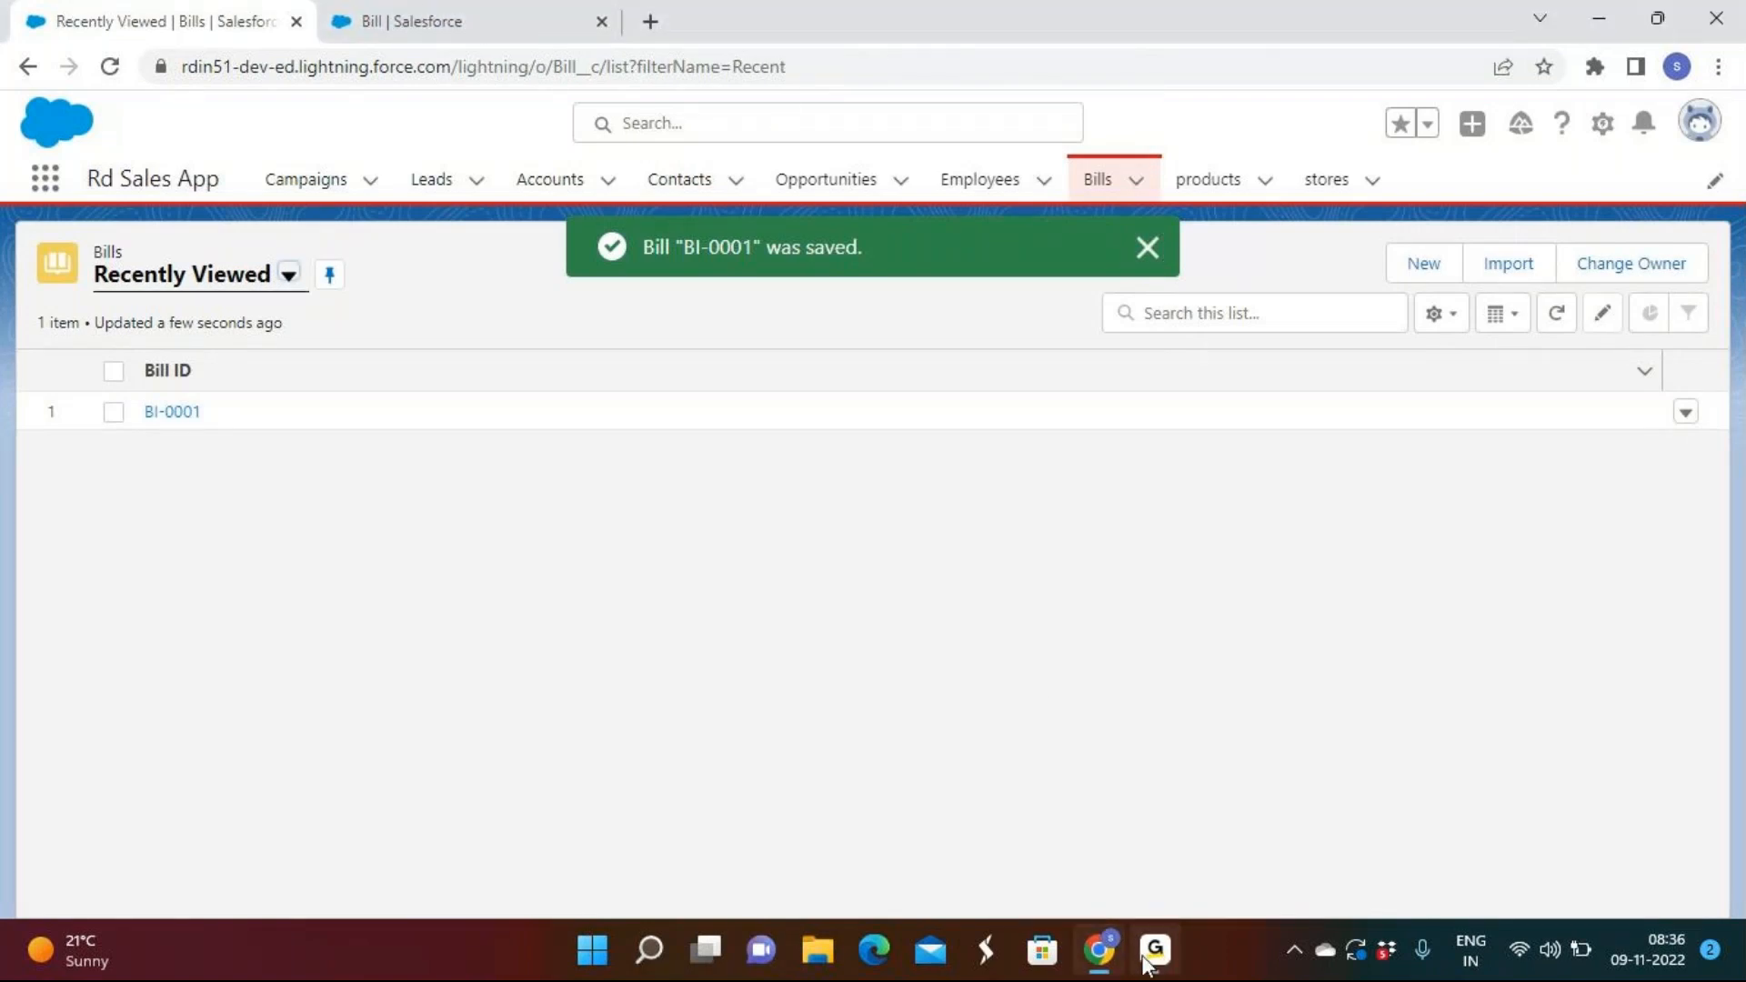
# Return to the Bill object's Validation Rules list in Object Manager.
pyautogui.click(522, 20)
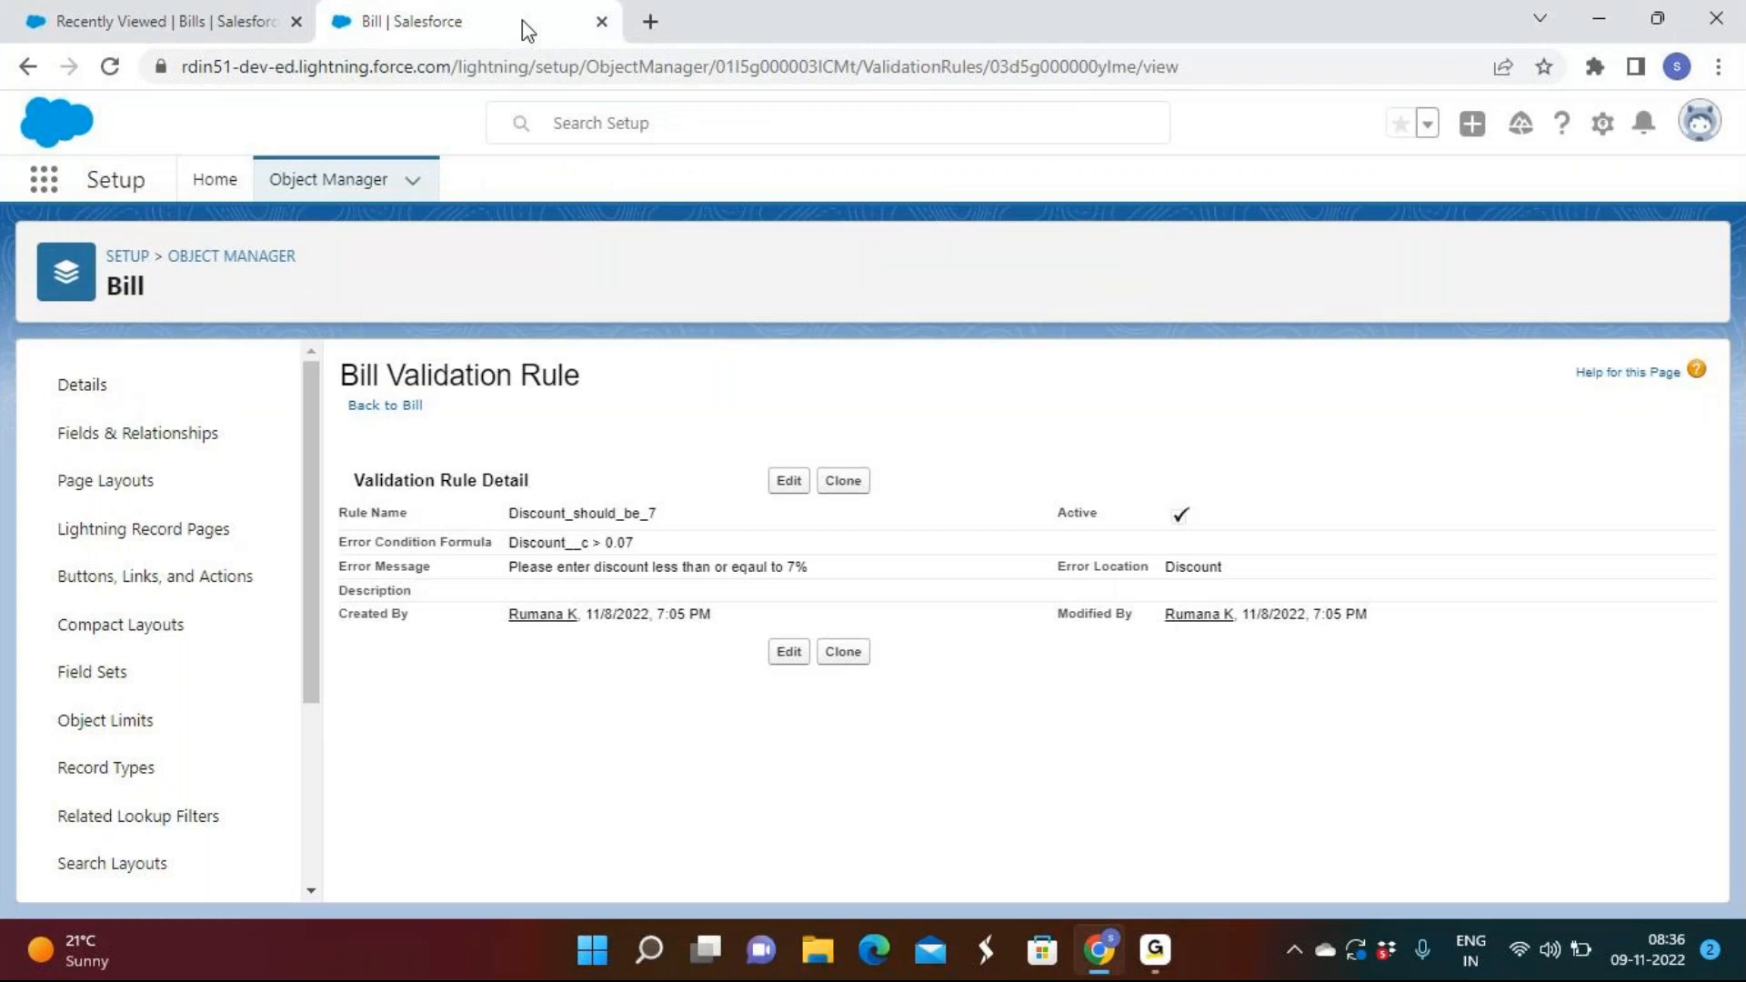
pyautogui.click(382, 407)
pyautogui.scroll(-2, 914, 567)
pyautogui.scroll(-3, 276, 598)
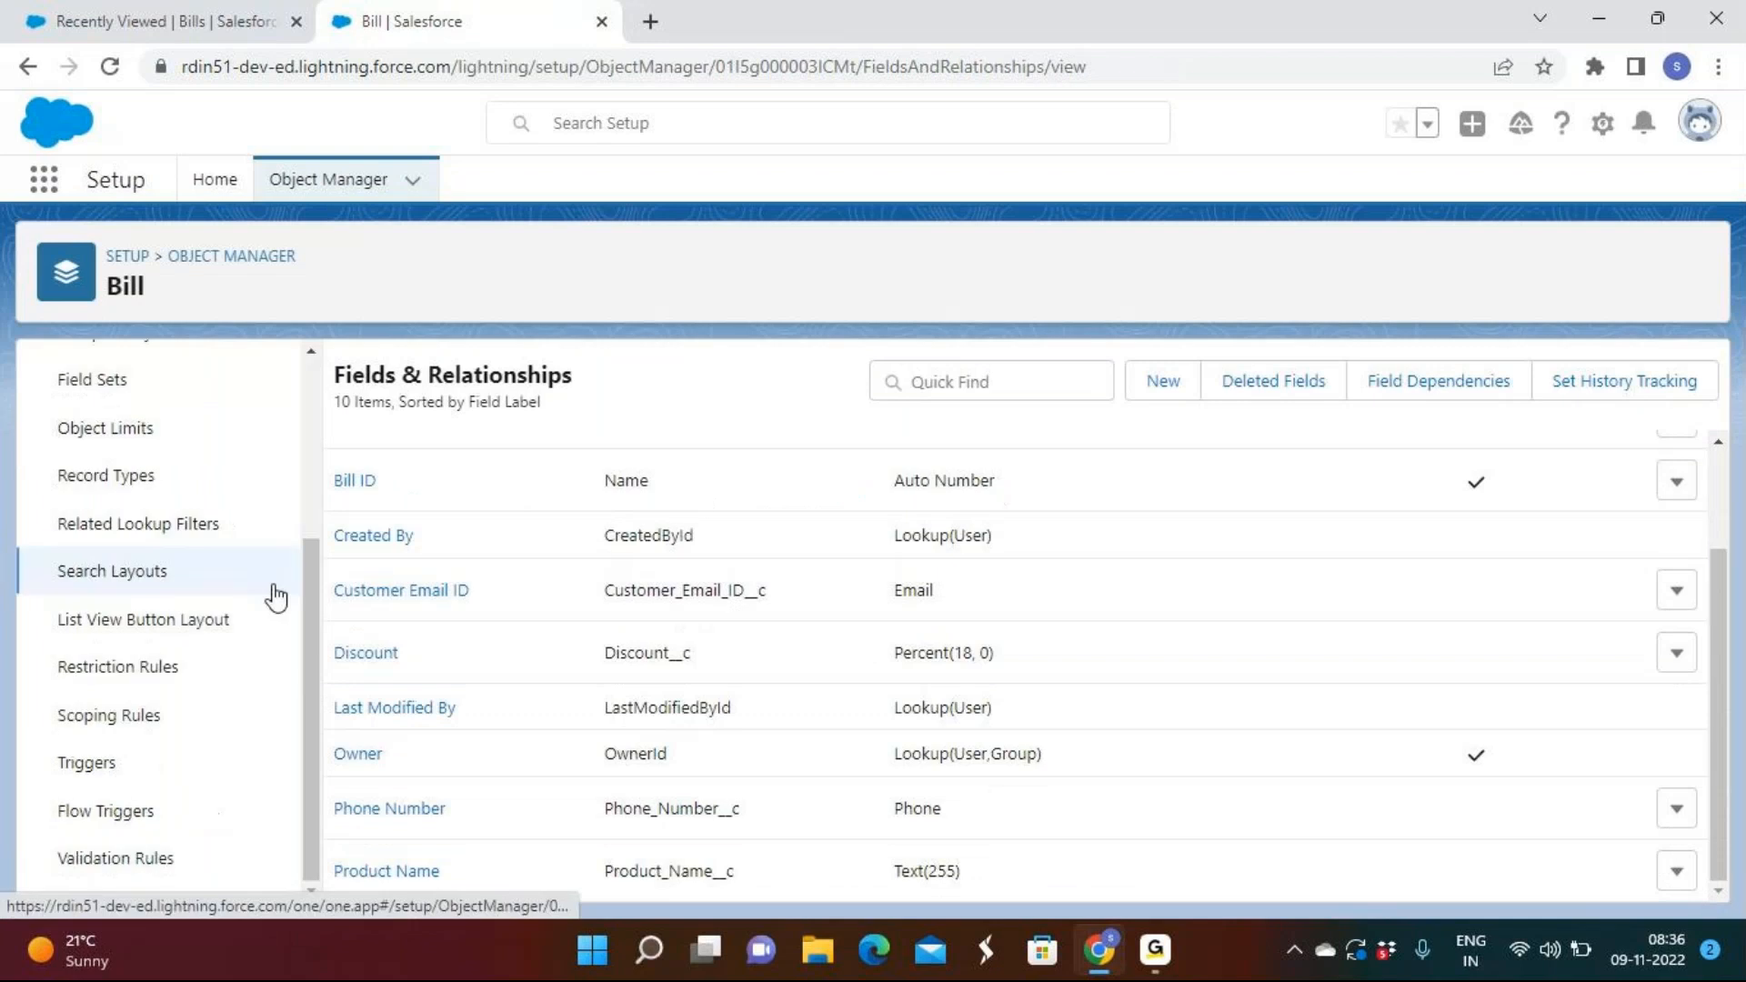
pyautogui.click(150, 857)
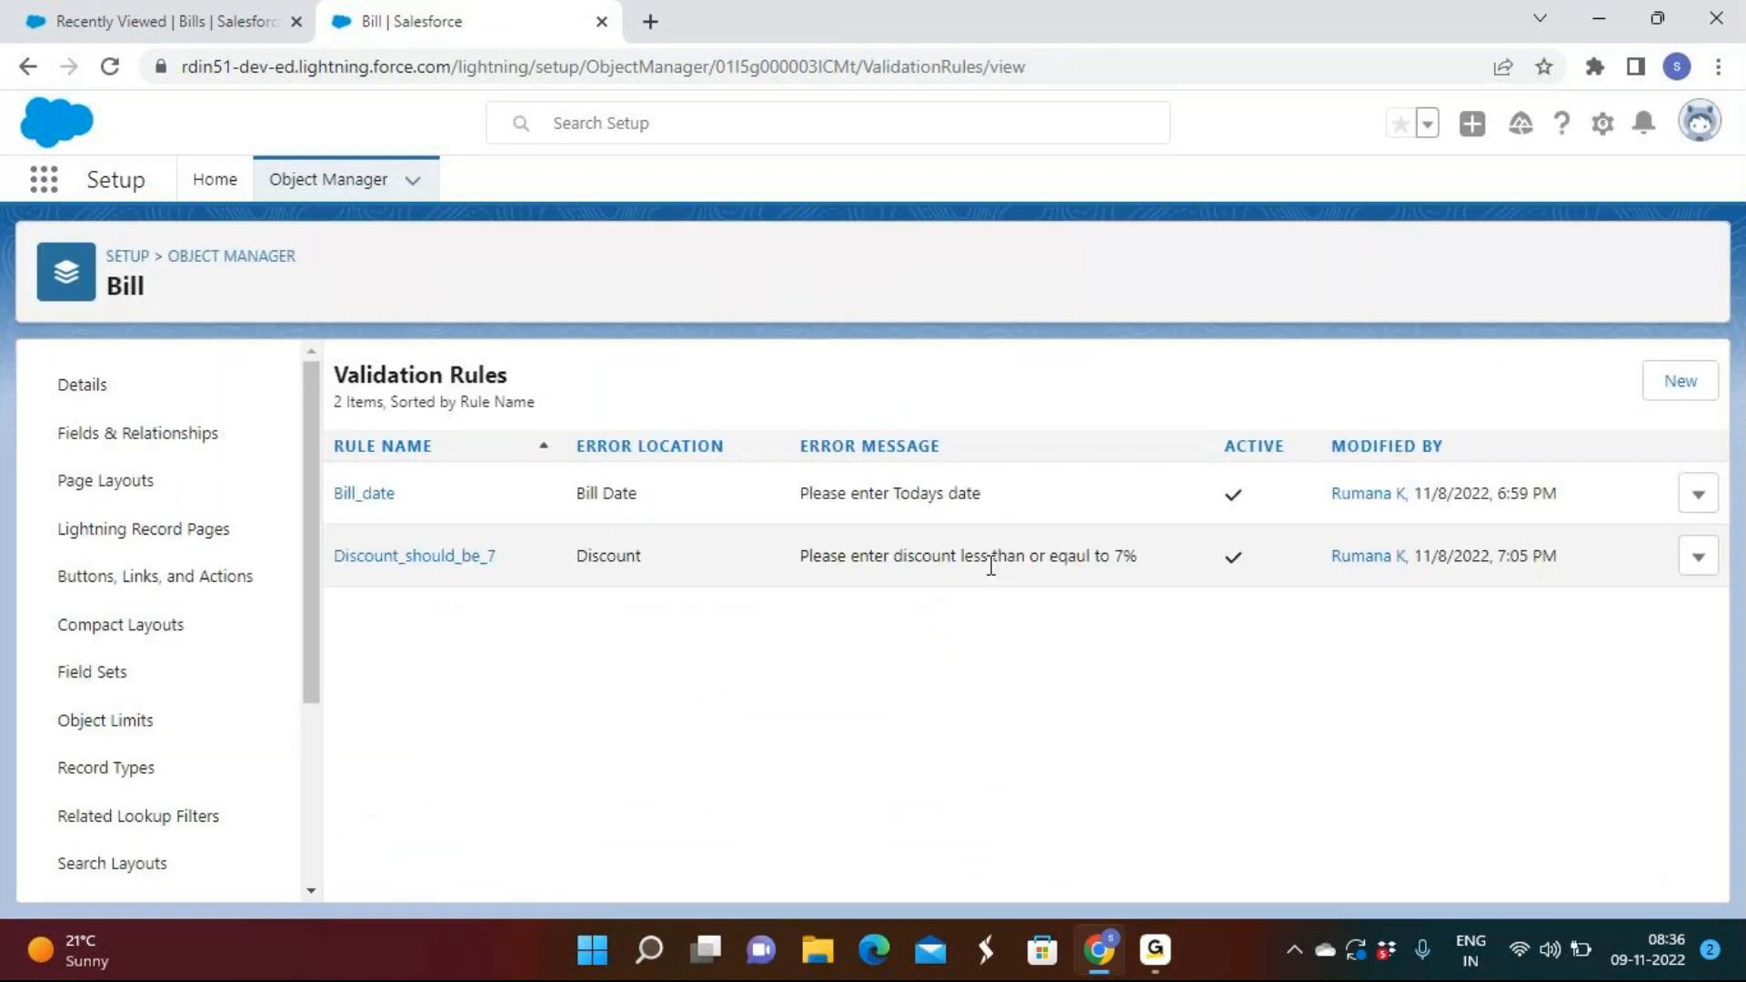
# Open the Bill_date rule's edit form, then go back to the validation rules list.
pyautogui.click(1699, 493)
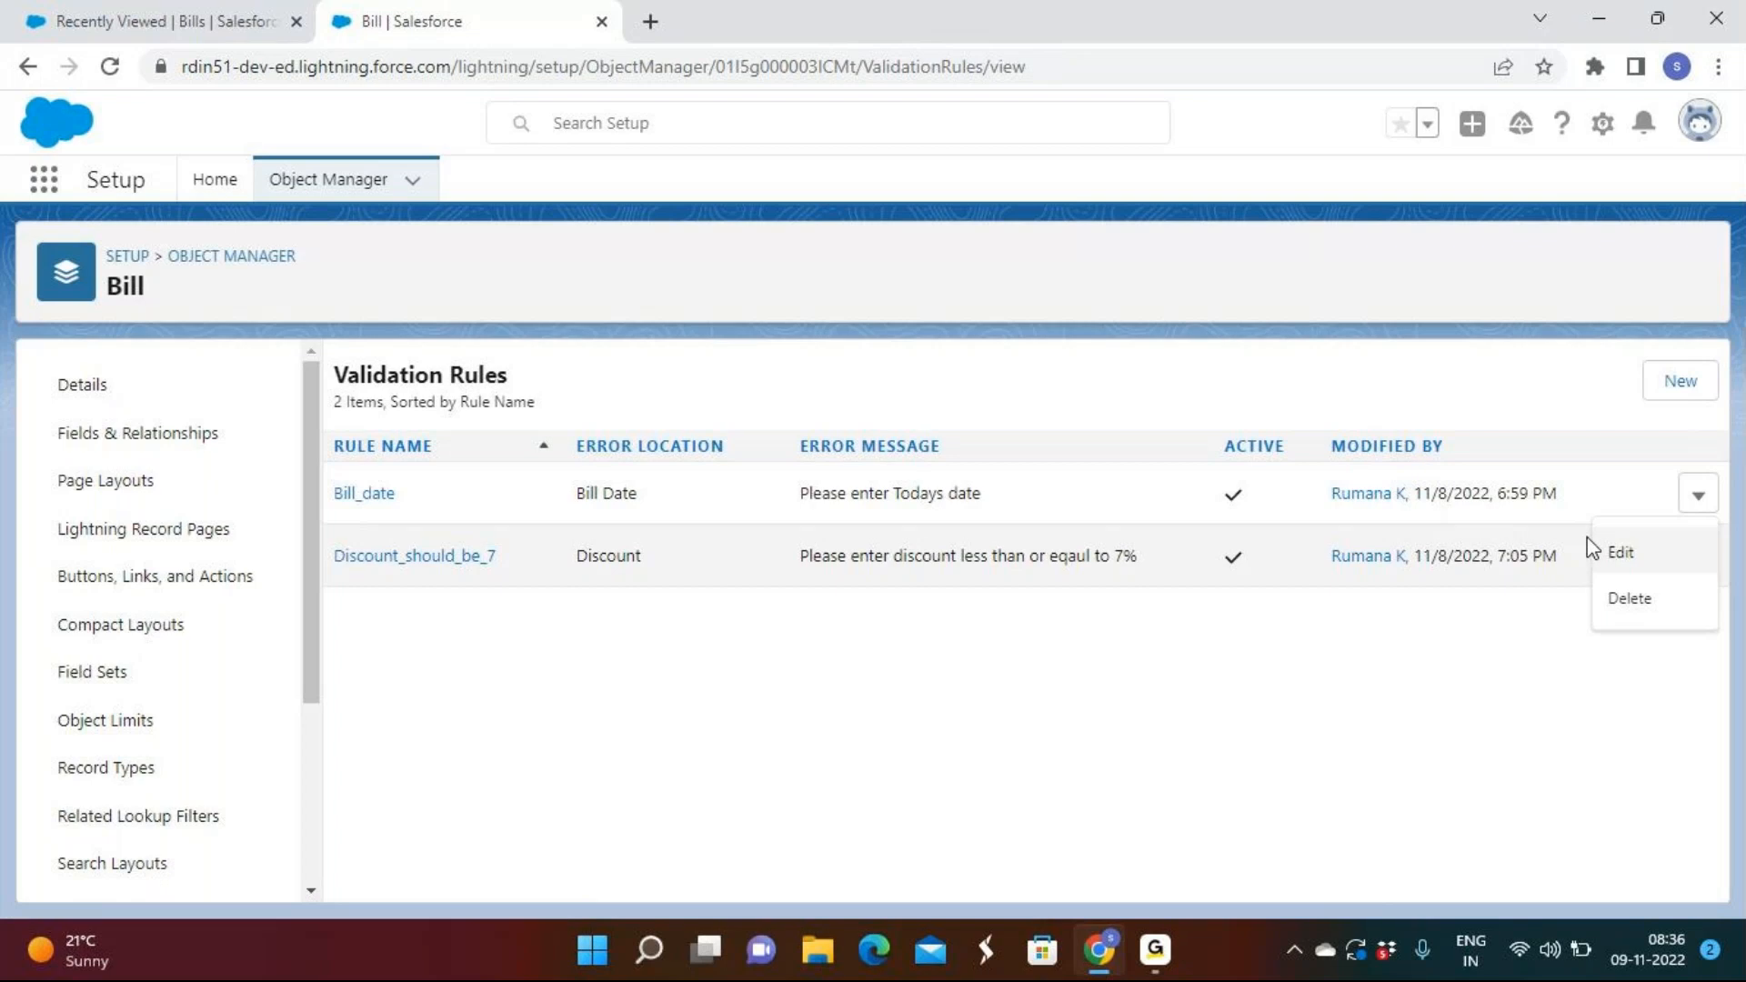
pyautogui.click(1594, 548)
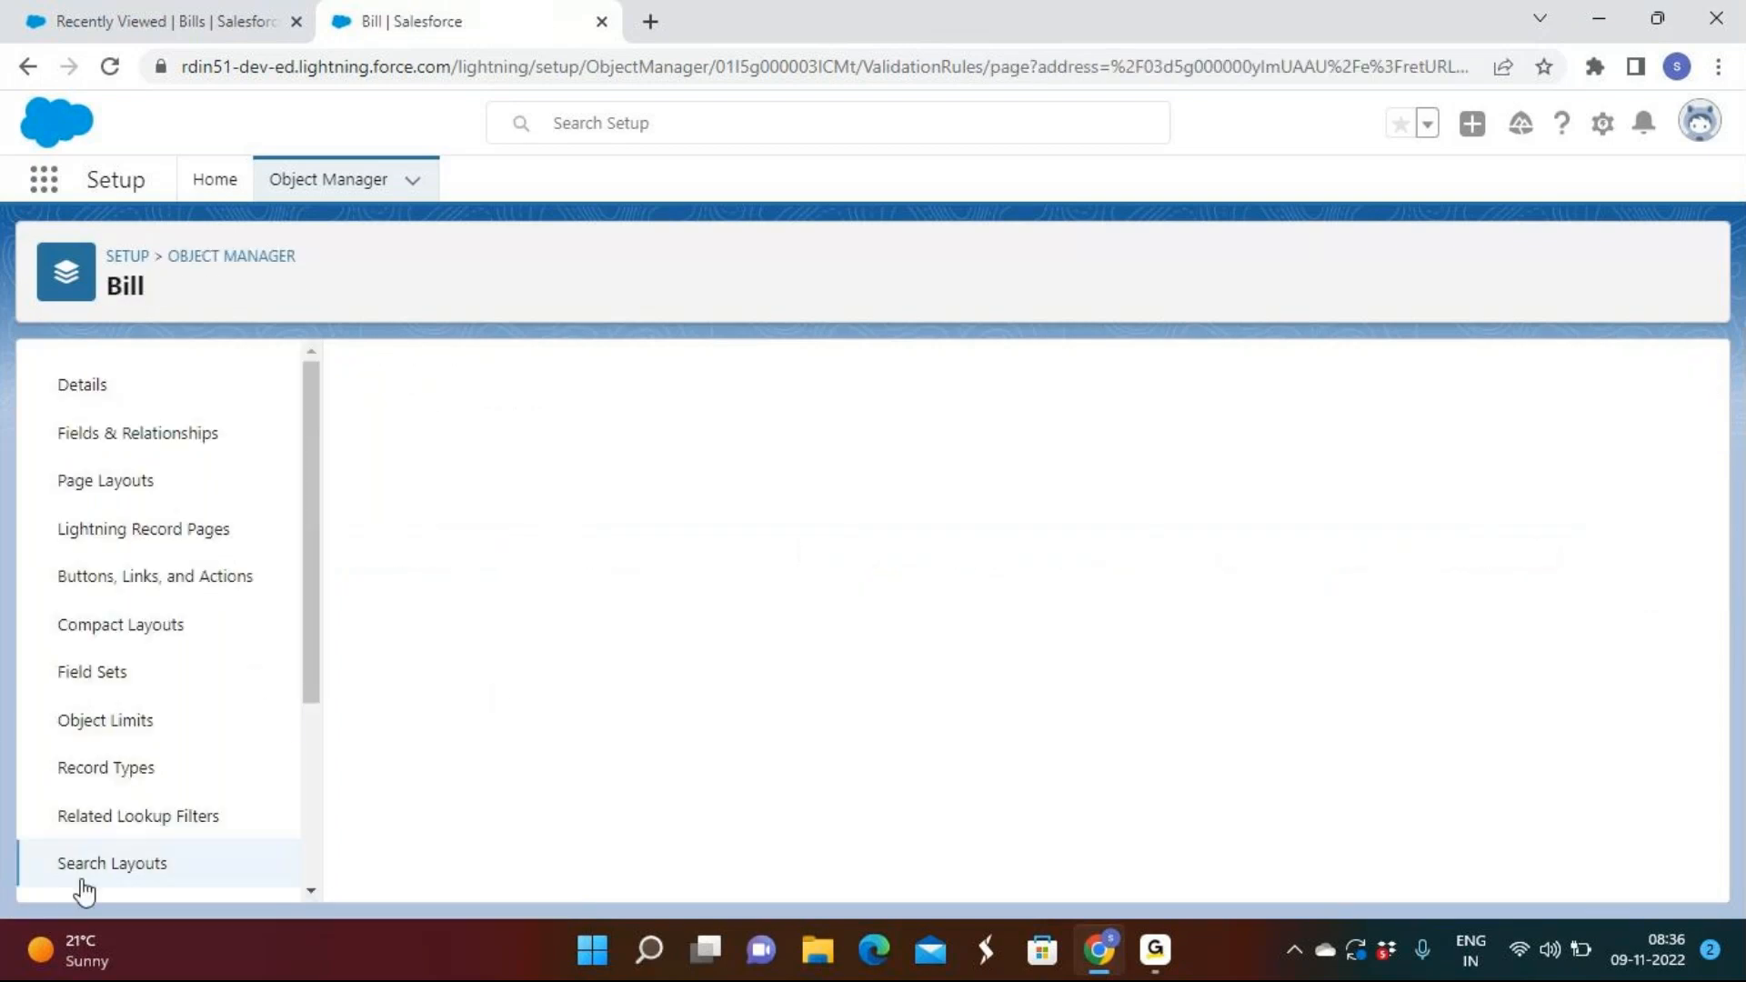
pyautogui.scroll(-3, 135, 682)
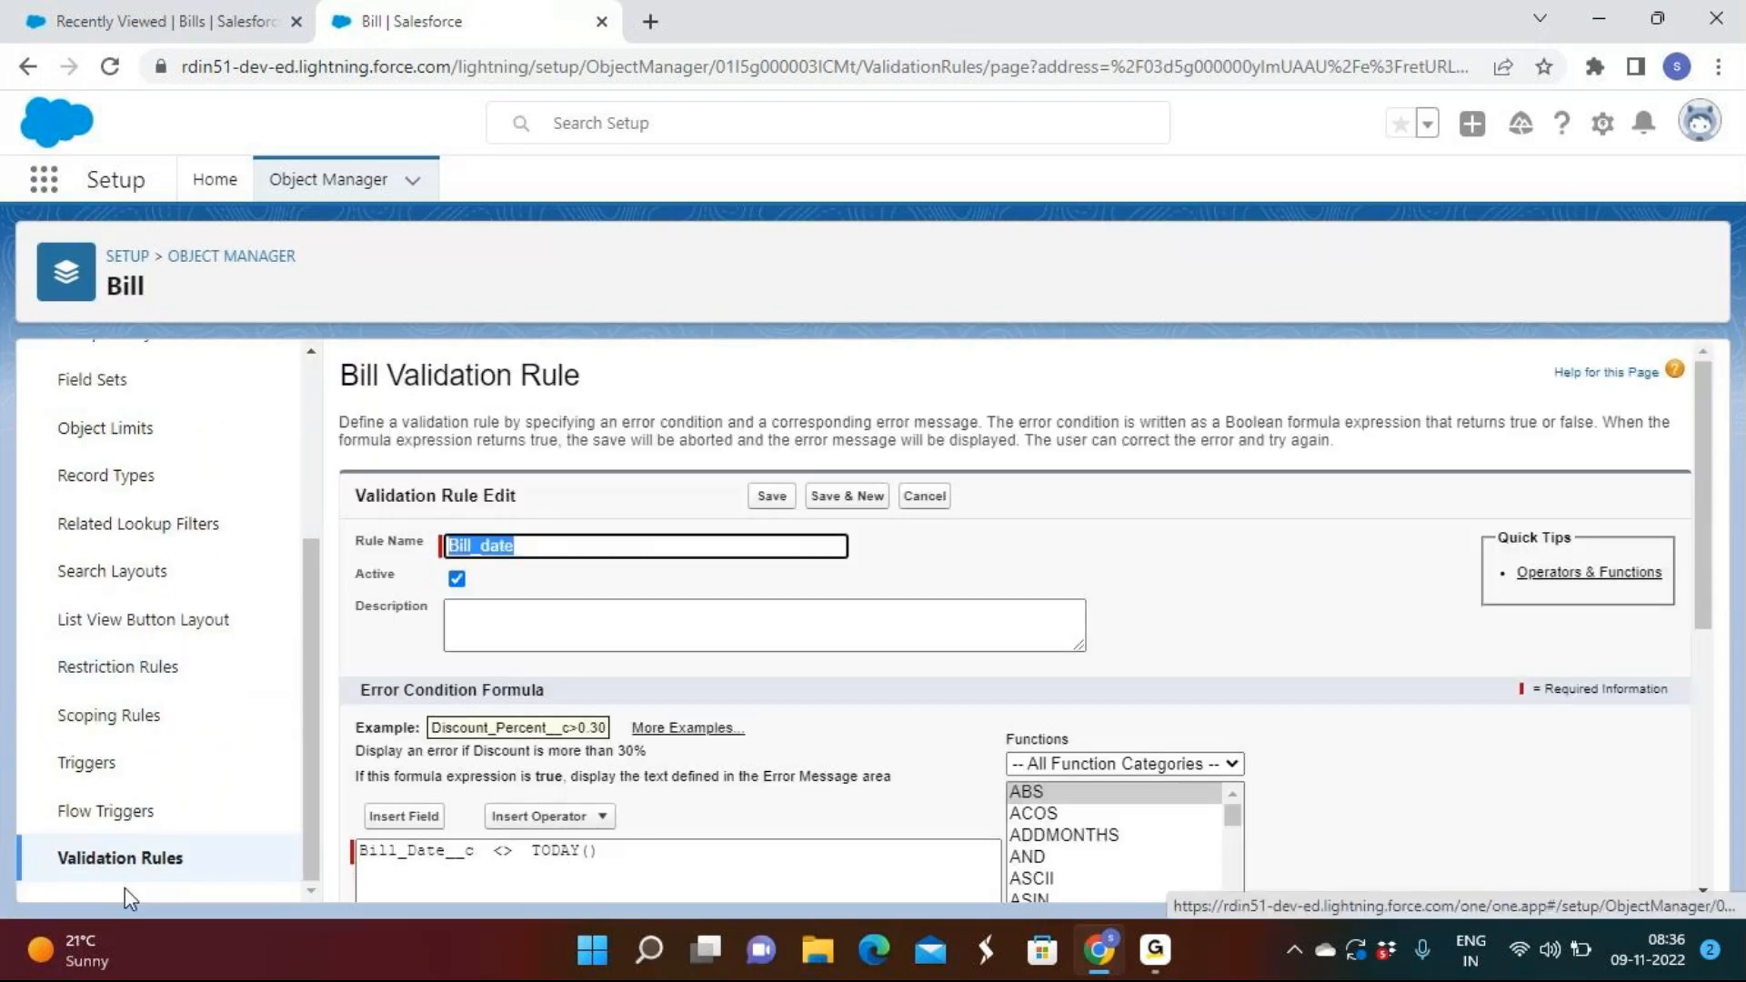
pyautogui.click(117, 856)
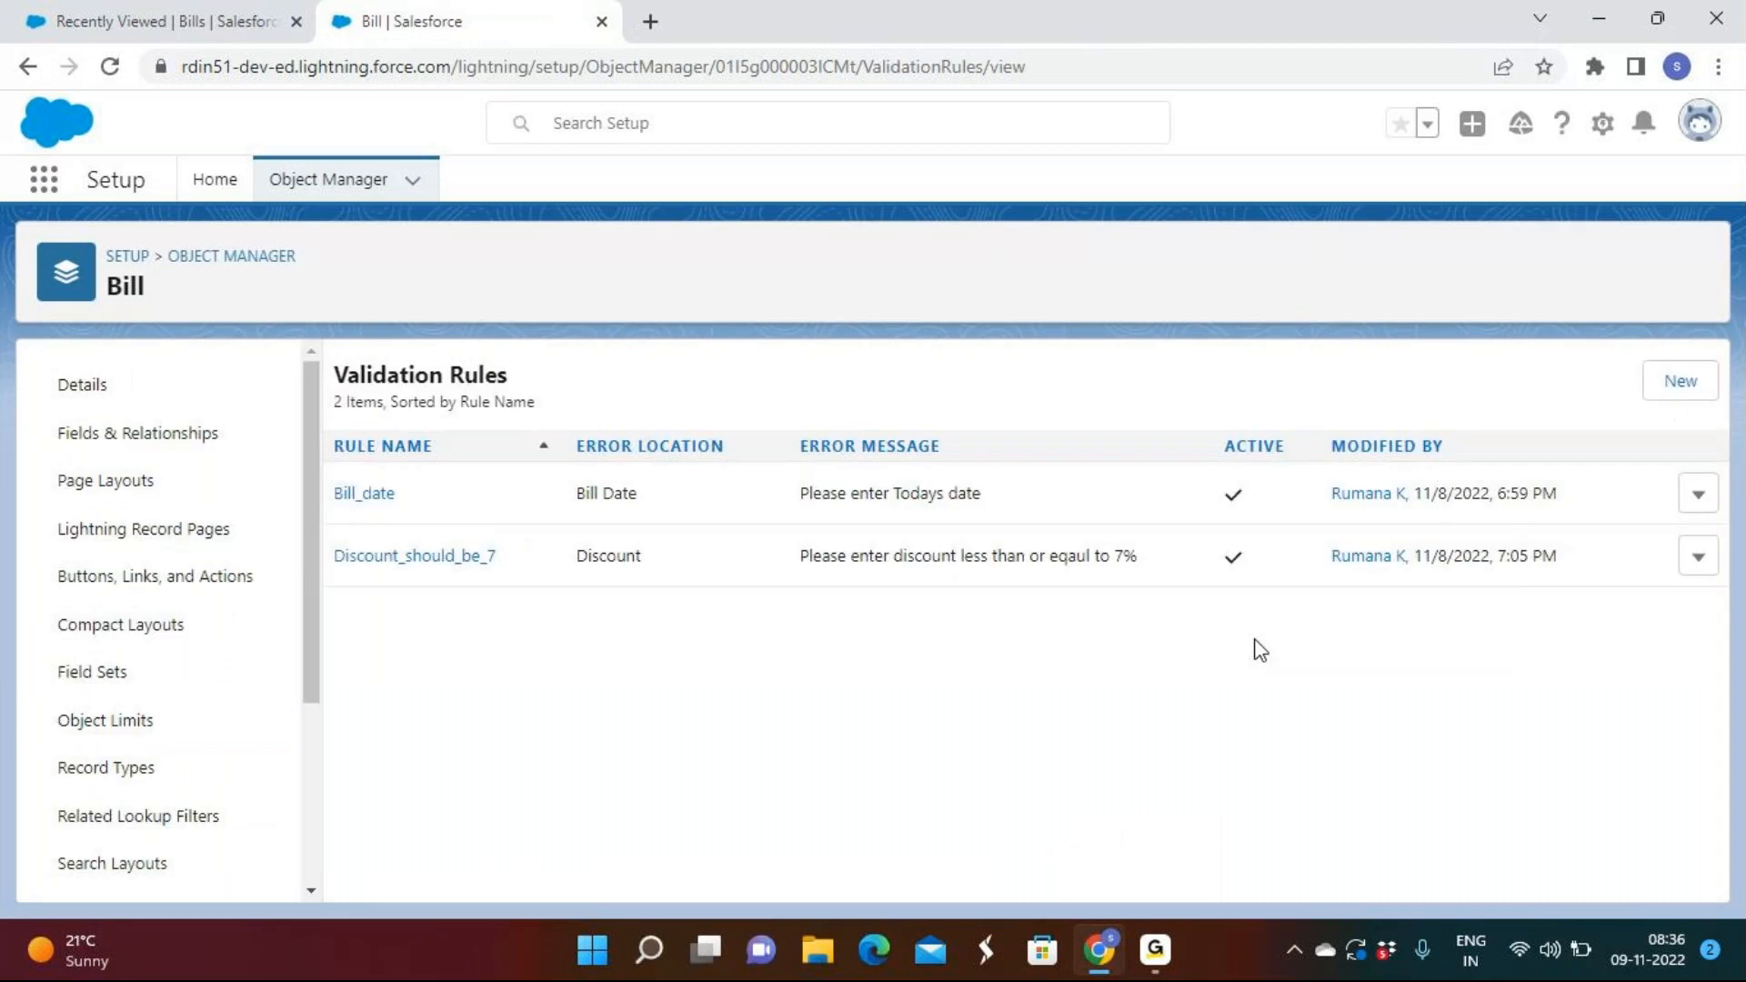
pyautogui.click(1698, 557)
# Open Discount_should_be_7 for editing and check suggested discount values on a new bill.
pyautogui.click(1628, 611)
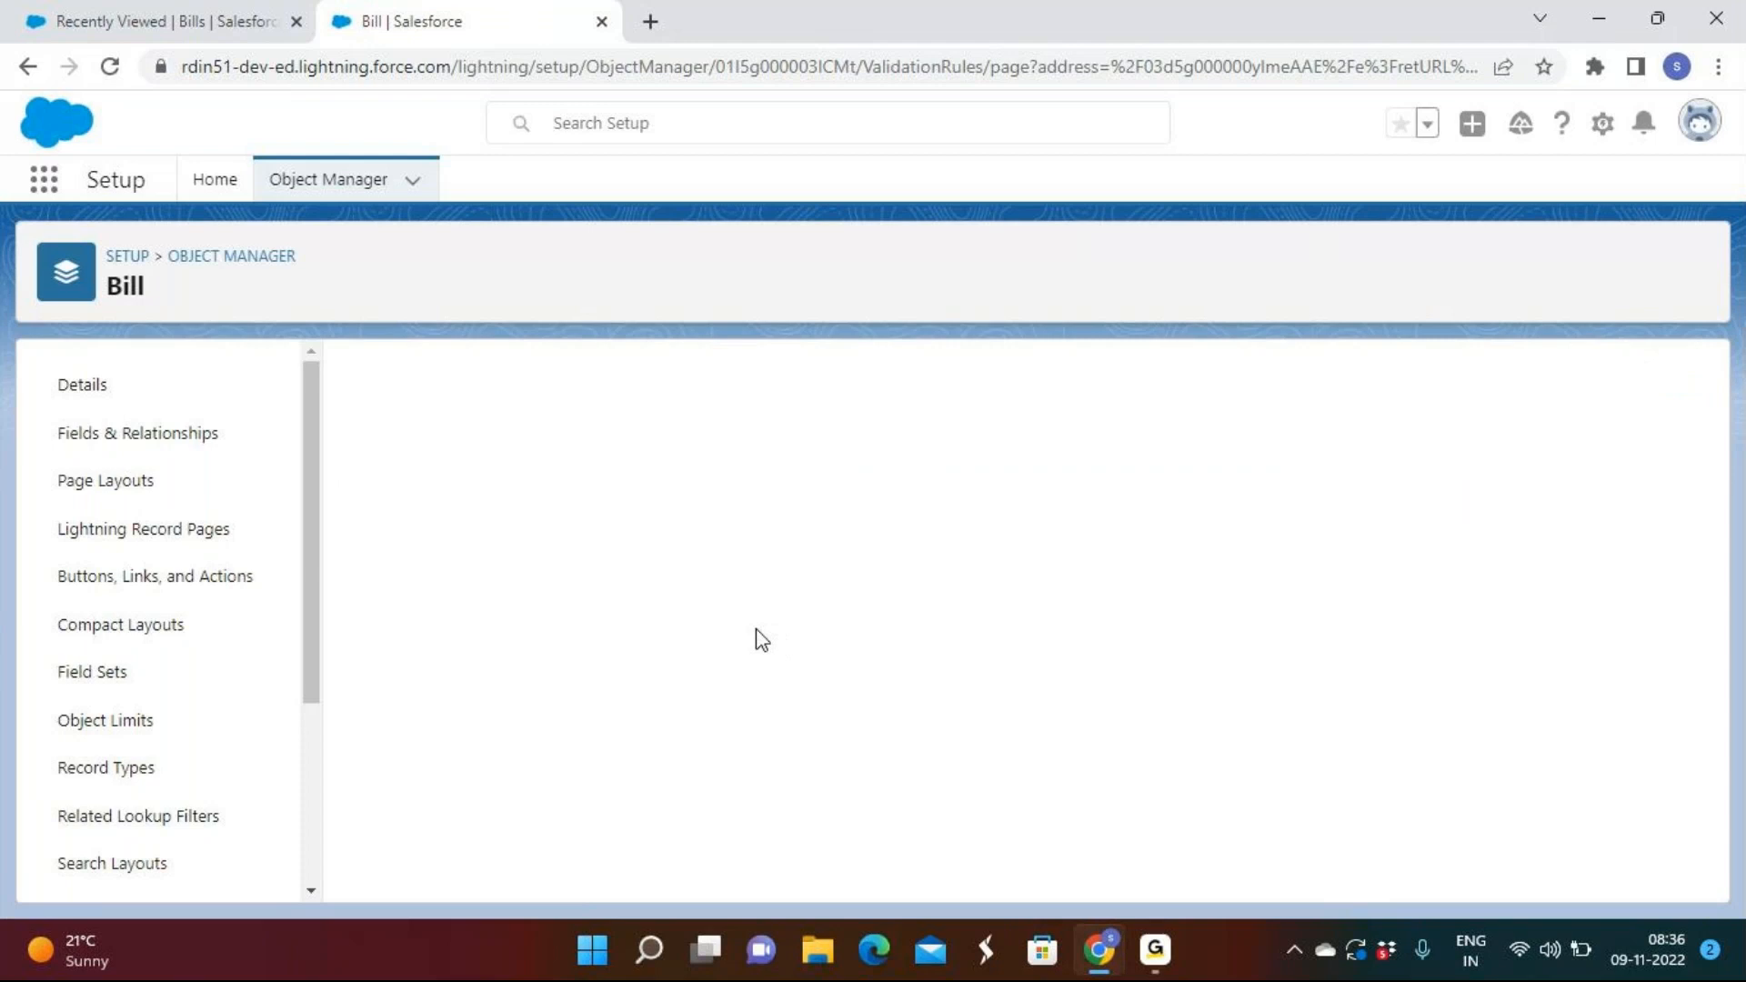
pyautogui.click(203, 25)
pyautogui.click(1425, 265)
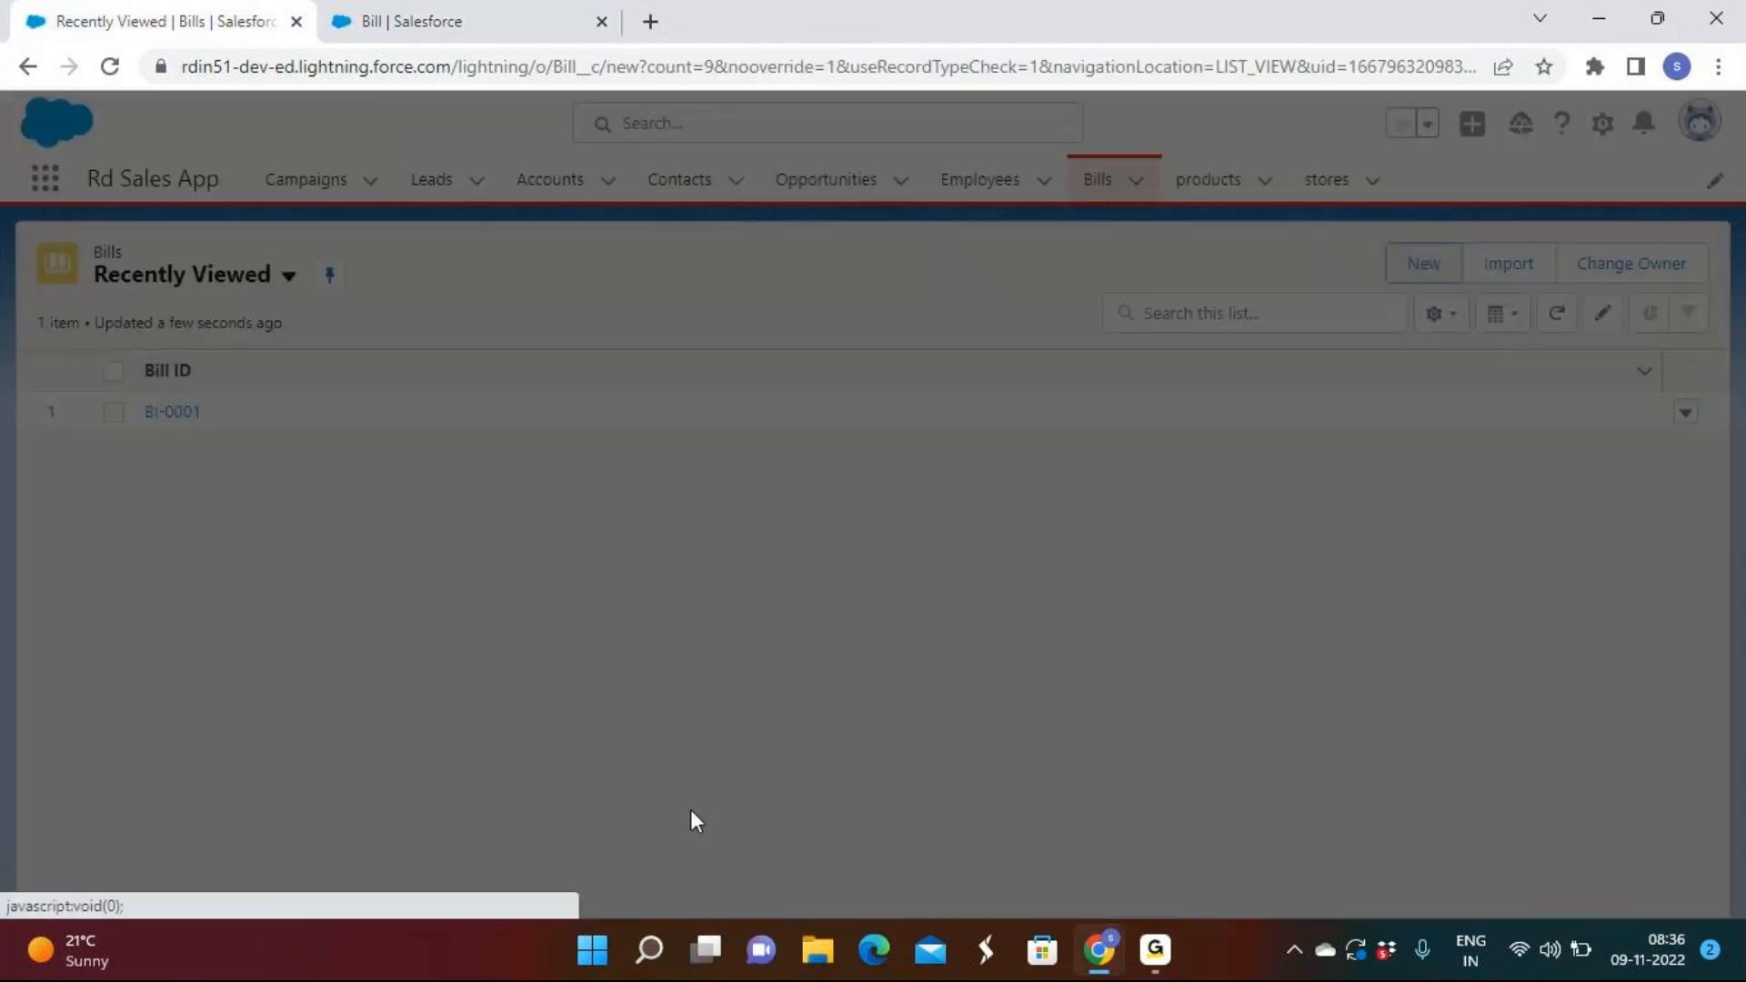
pyautogui.click(454, 569)
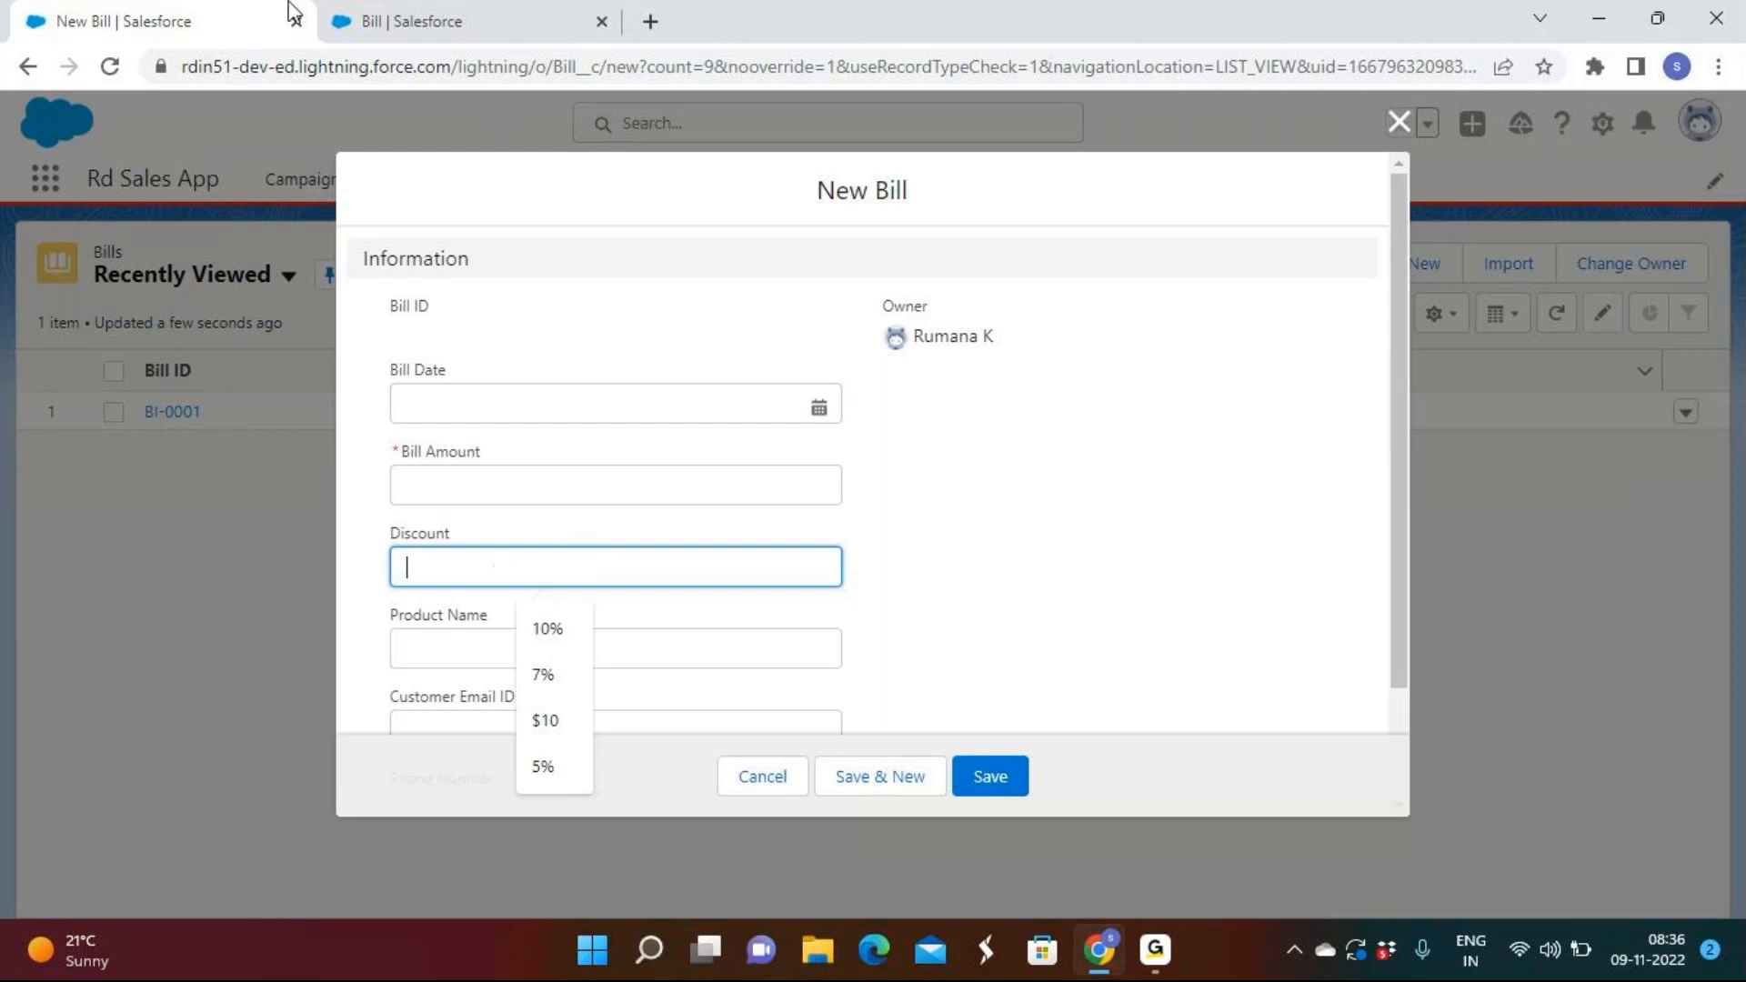
pyautogui.click(416, 25)
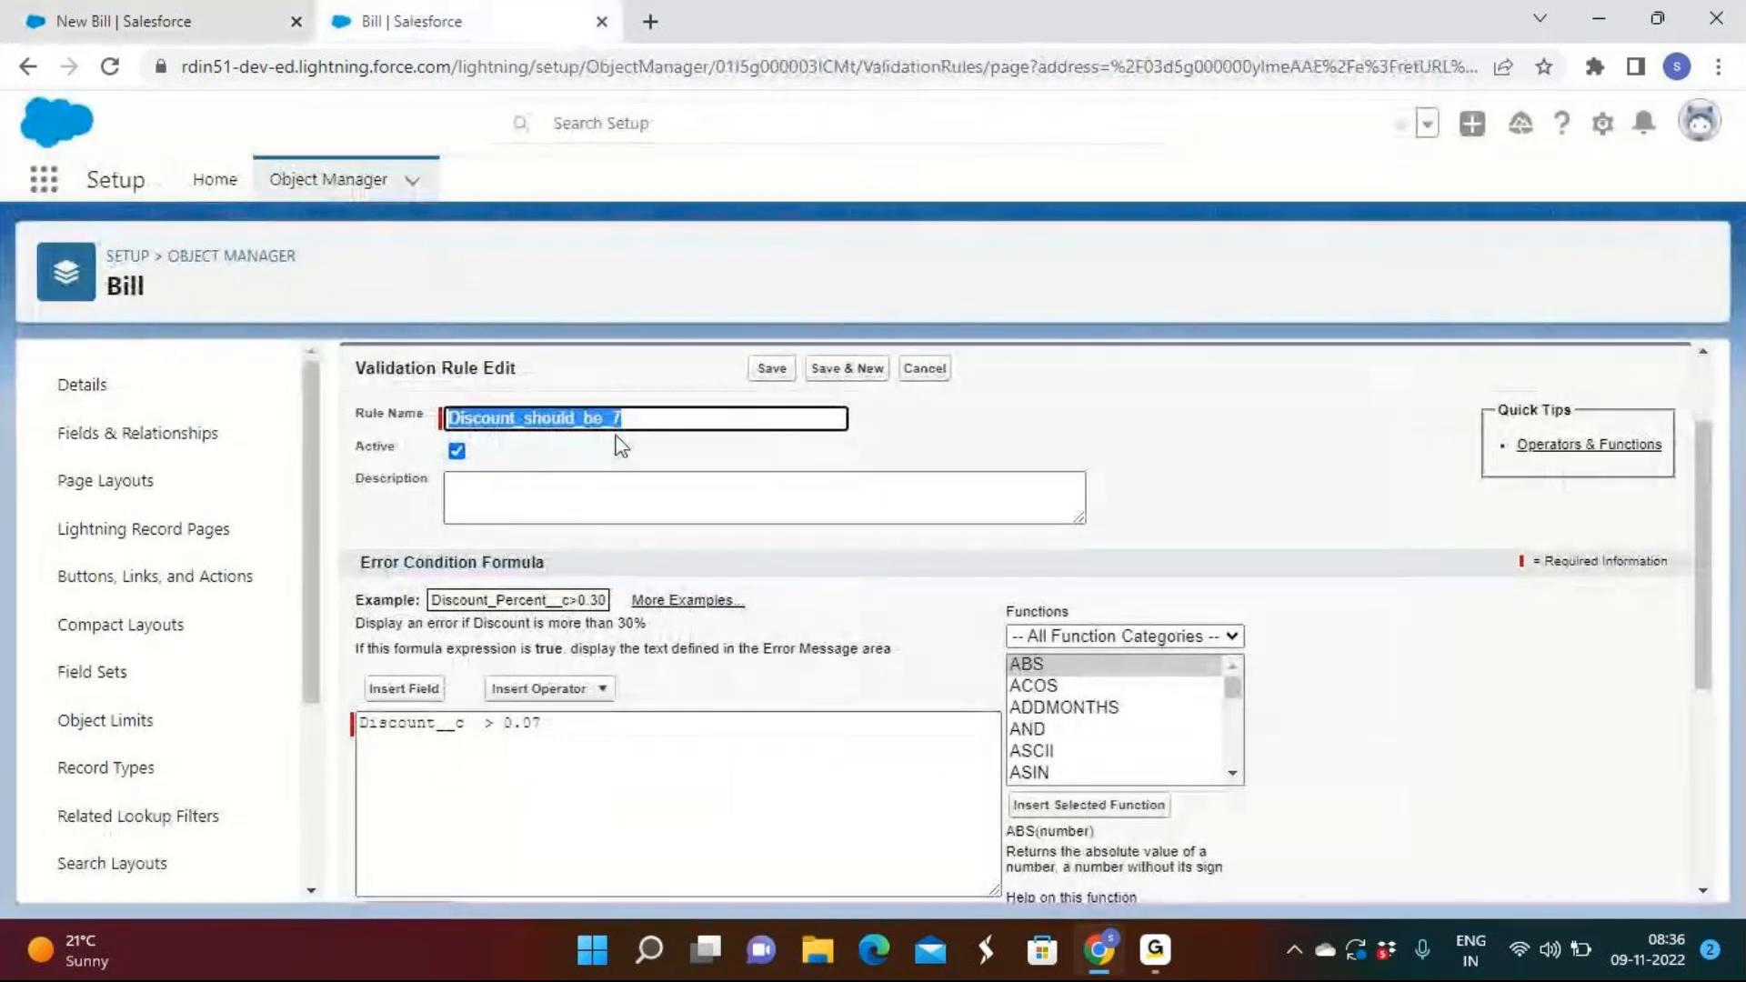
# Replace the old discount formula with just the Discount__c field.
pyautogui.moveTo(577, 723); pyautogui.dragTo(329, 723)
pyautogui.press('BackSpace')
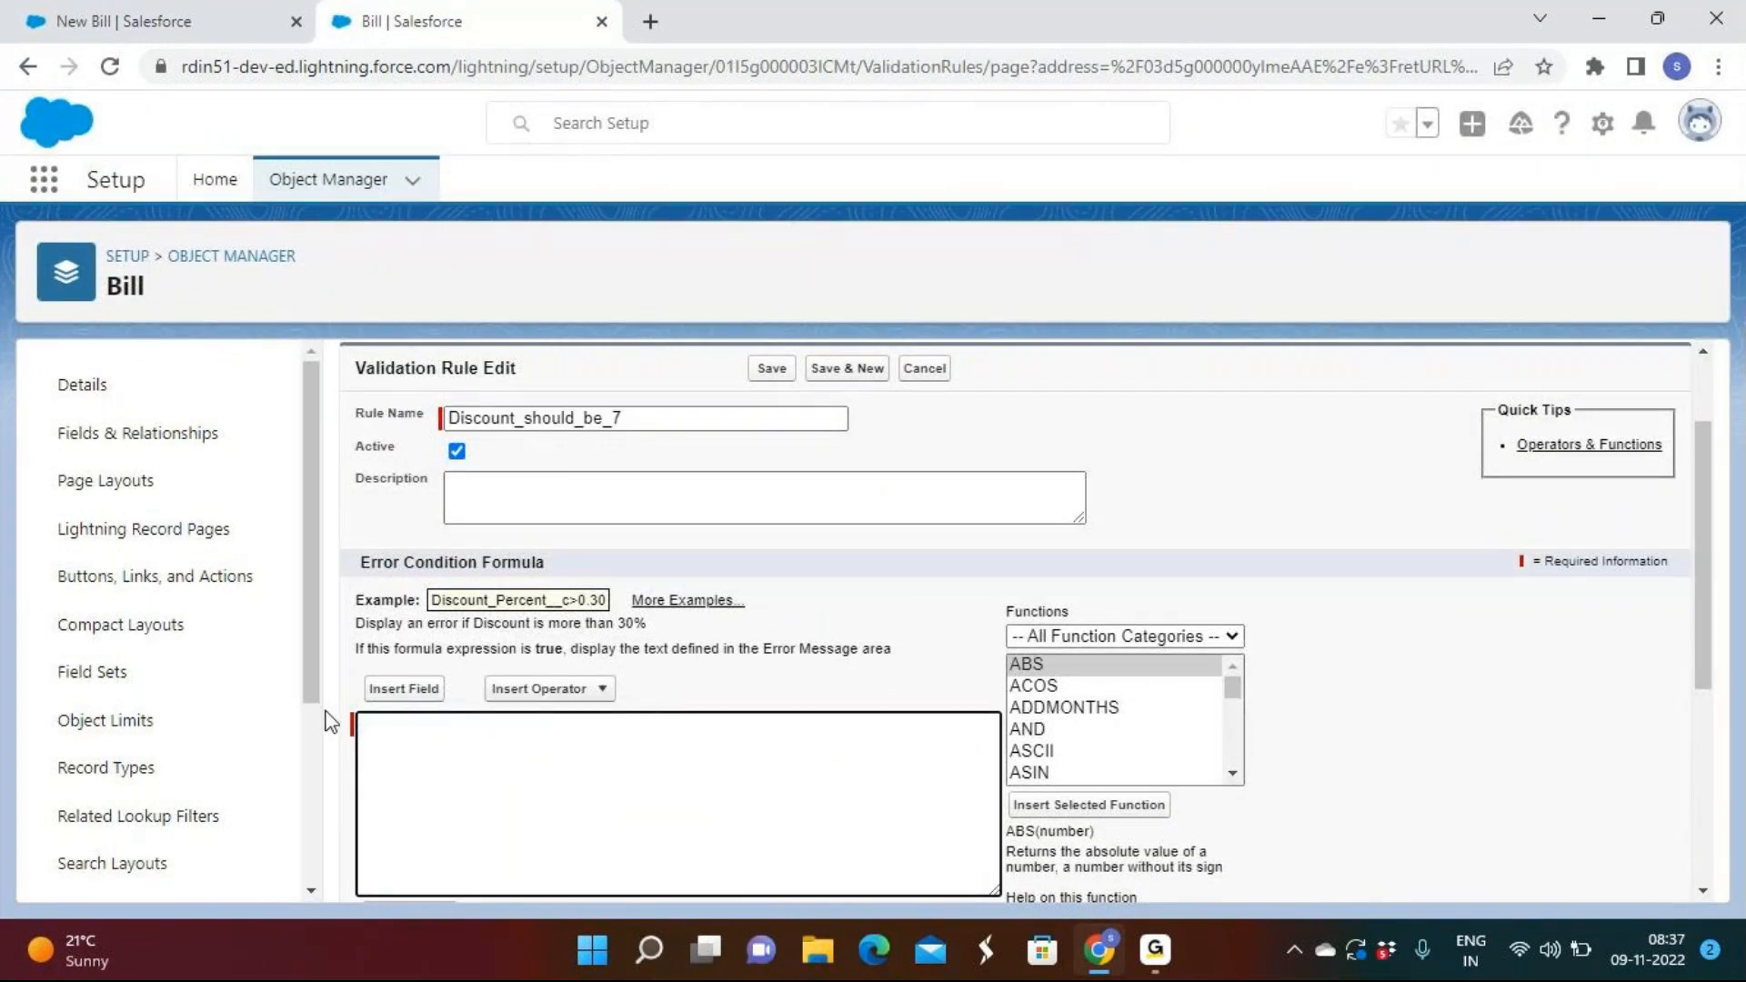
pyautogui.click(408, 690)
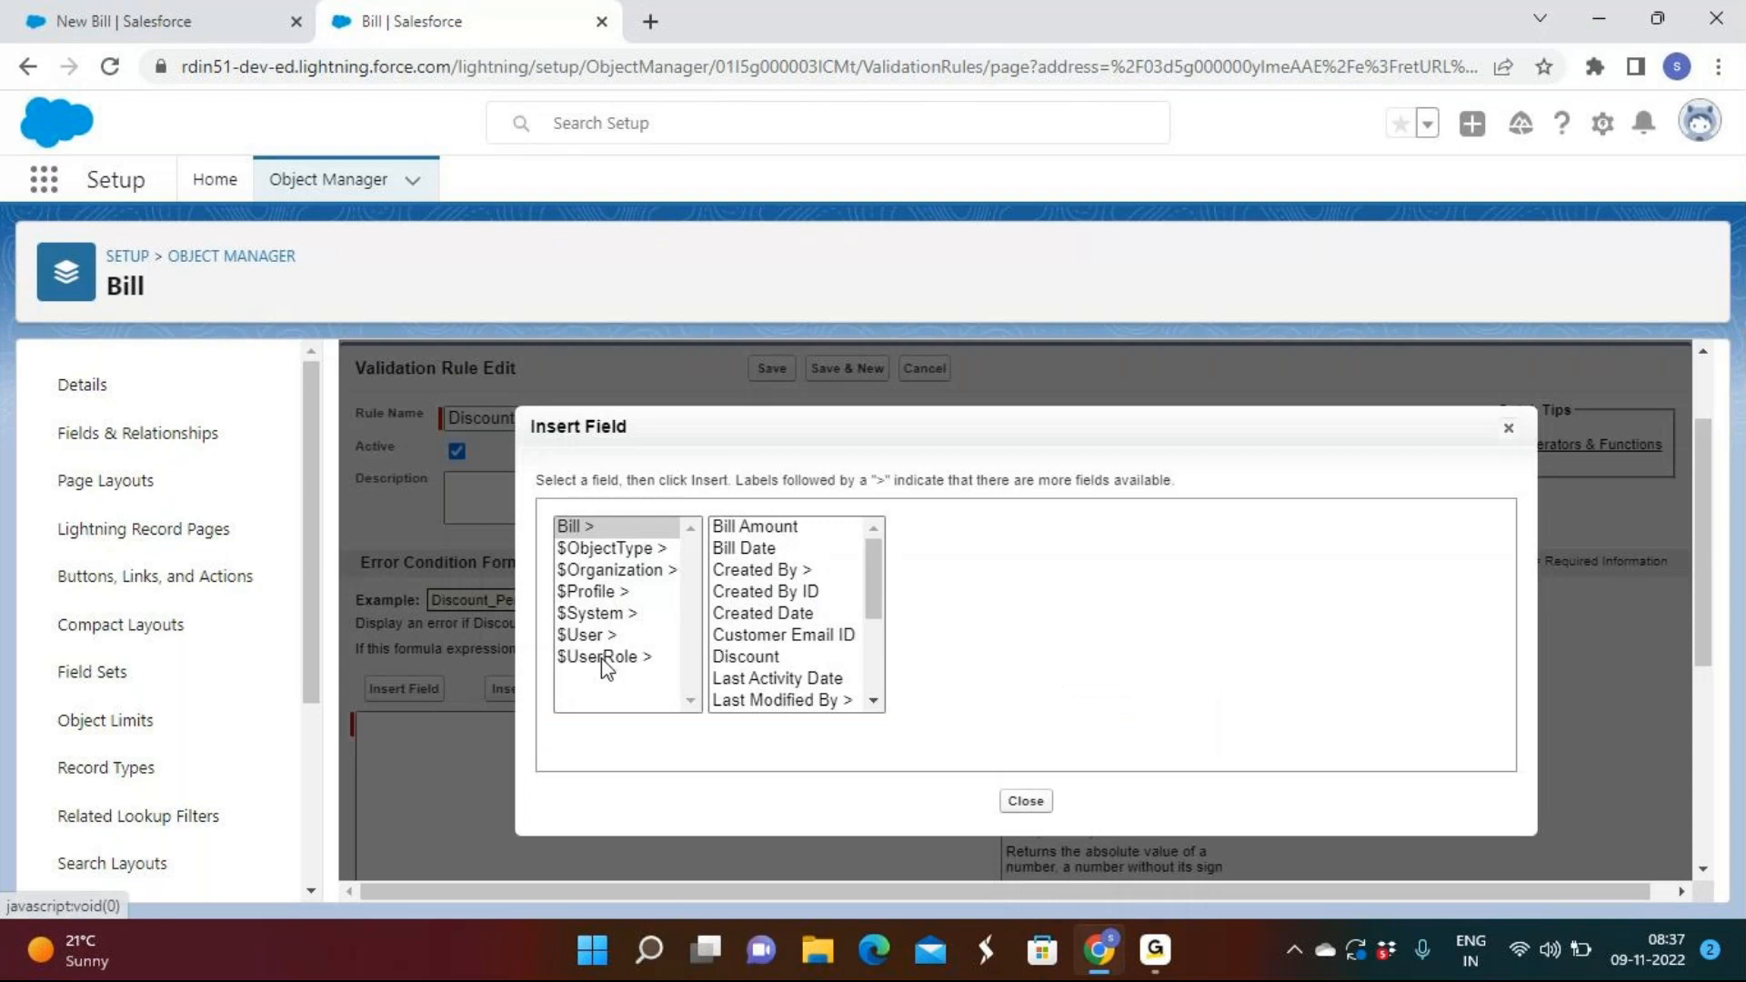
pyautogui.click(755, 657)
pyautogui.click(982, 672)
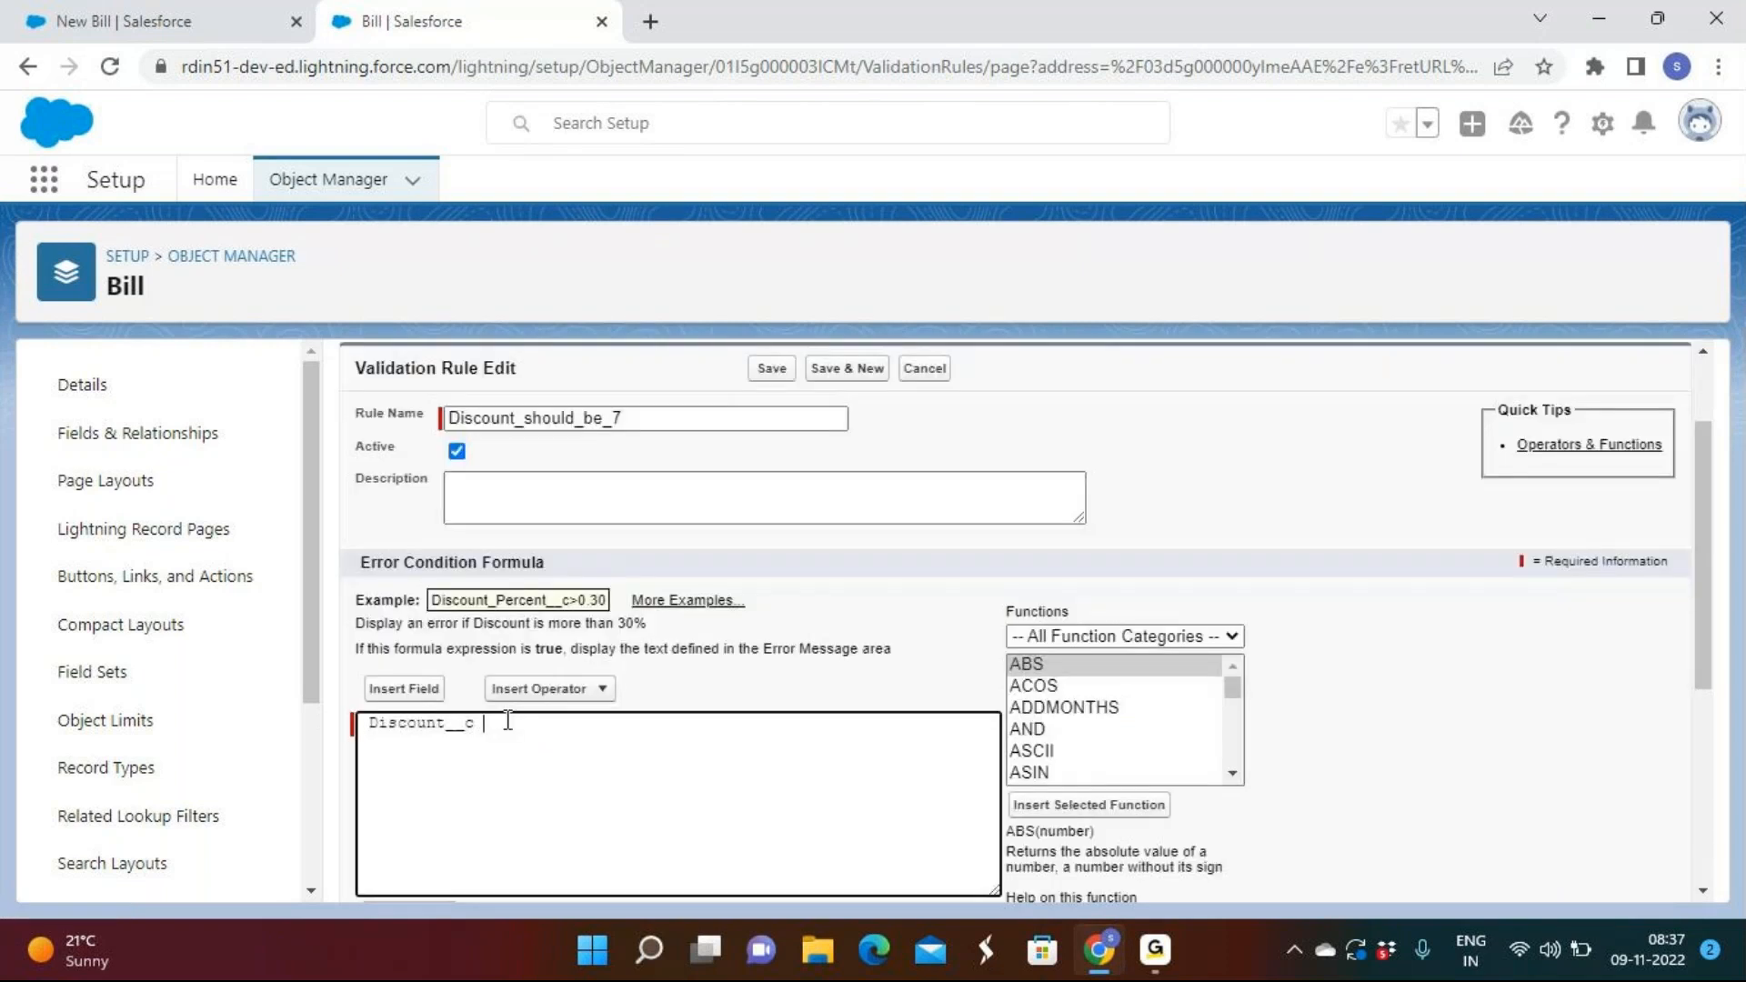
pyautogui.click(593, 689)
pyautogui.scroll(-1, 564, 816)
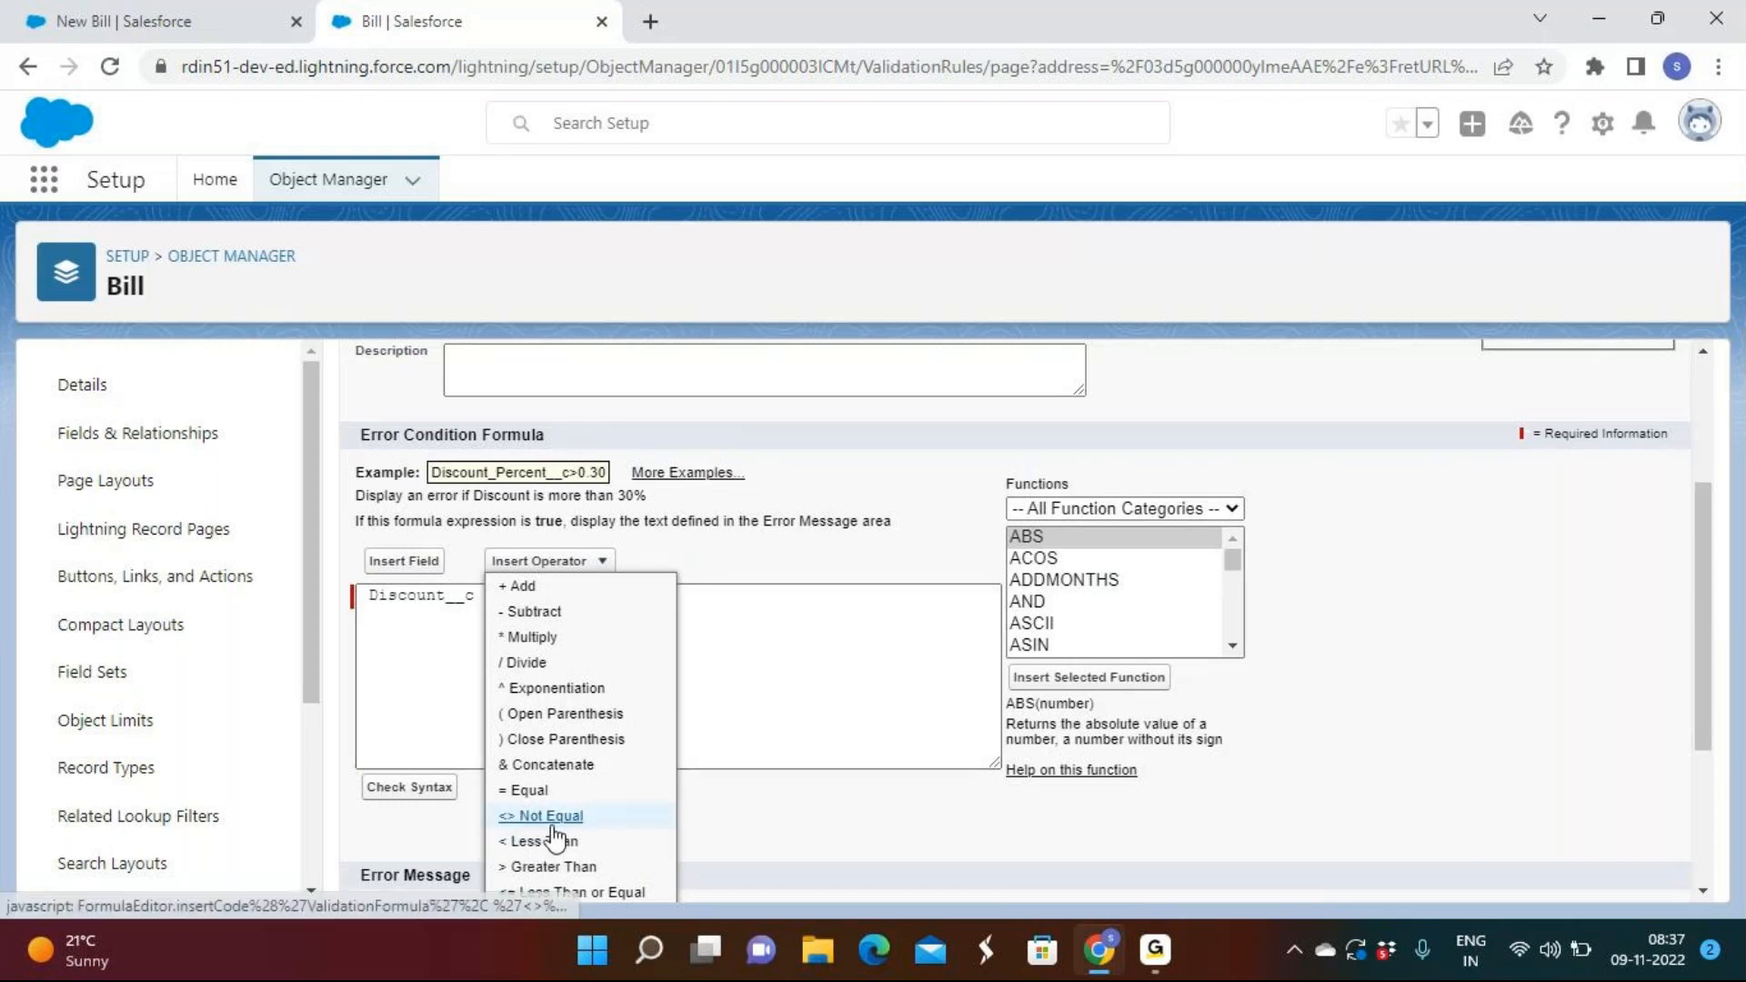
pyautogui.scroll(-2, 853, 798)
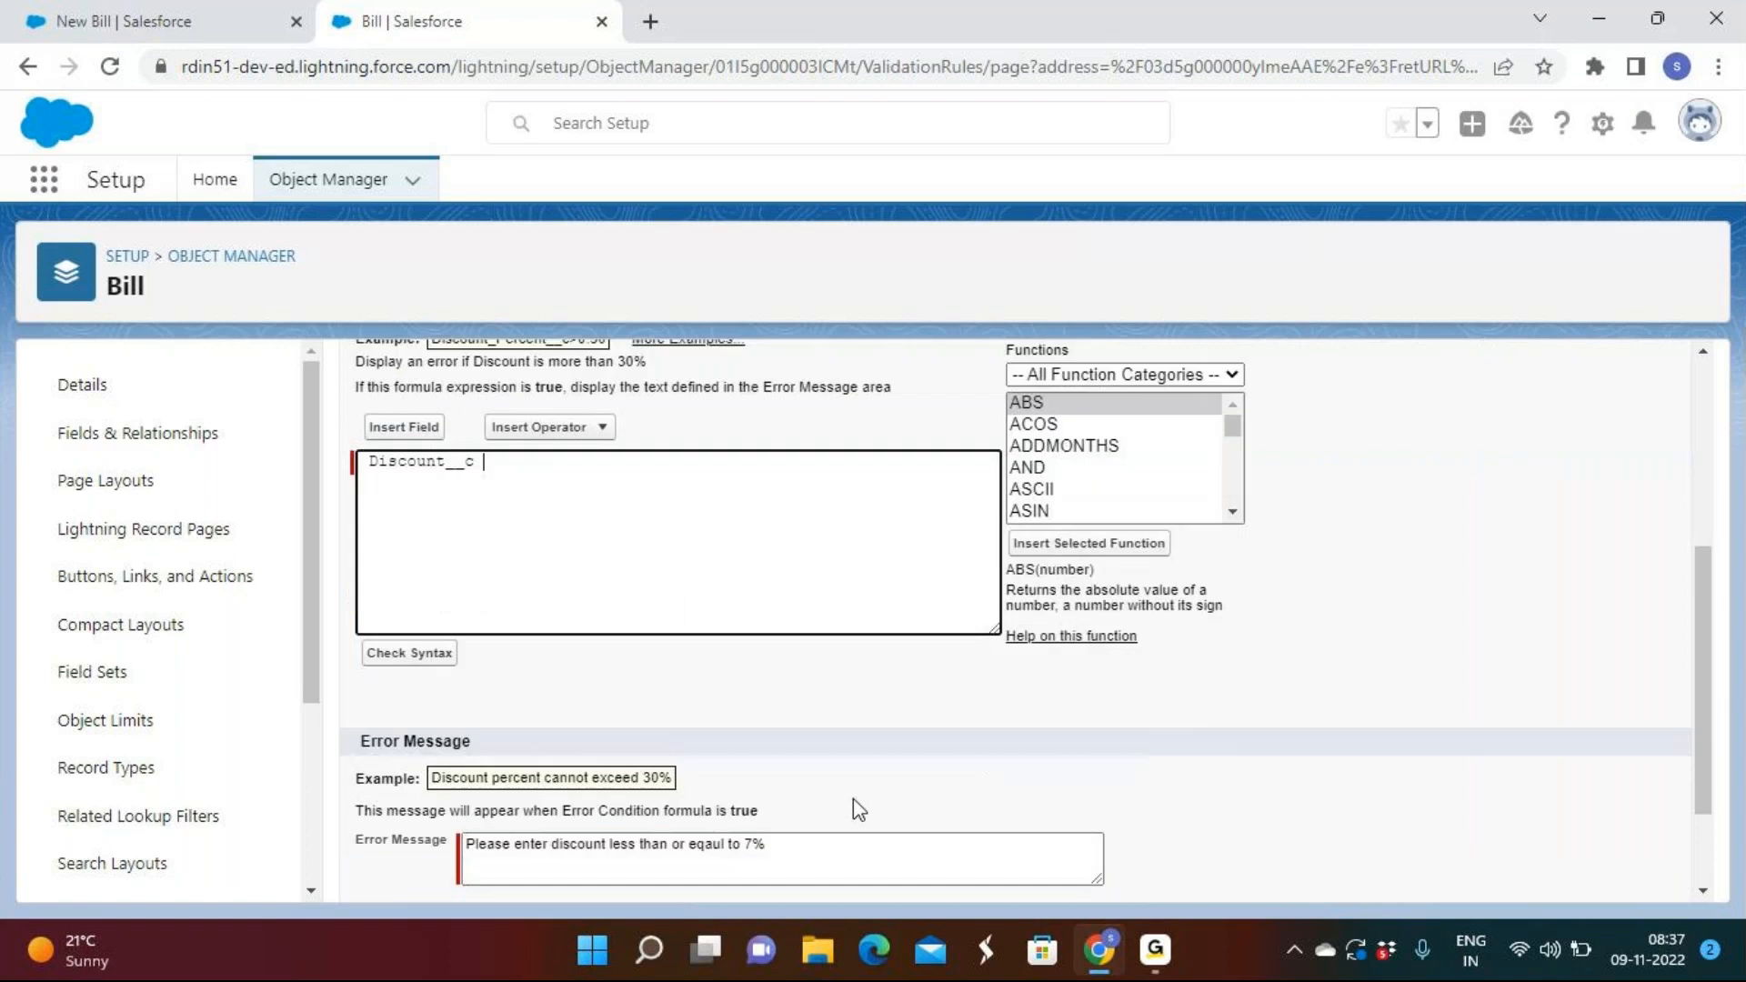
pyautogui.click(936, 878)
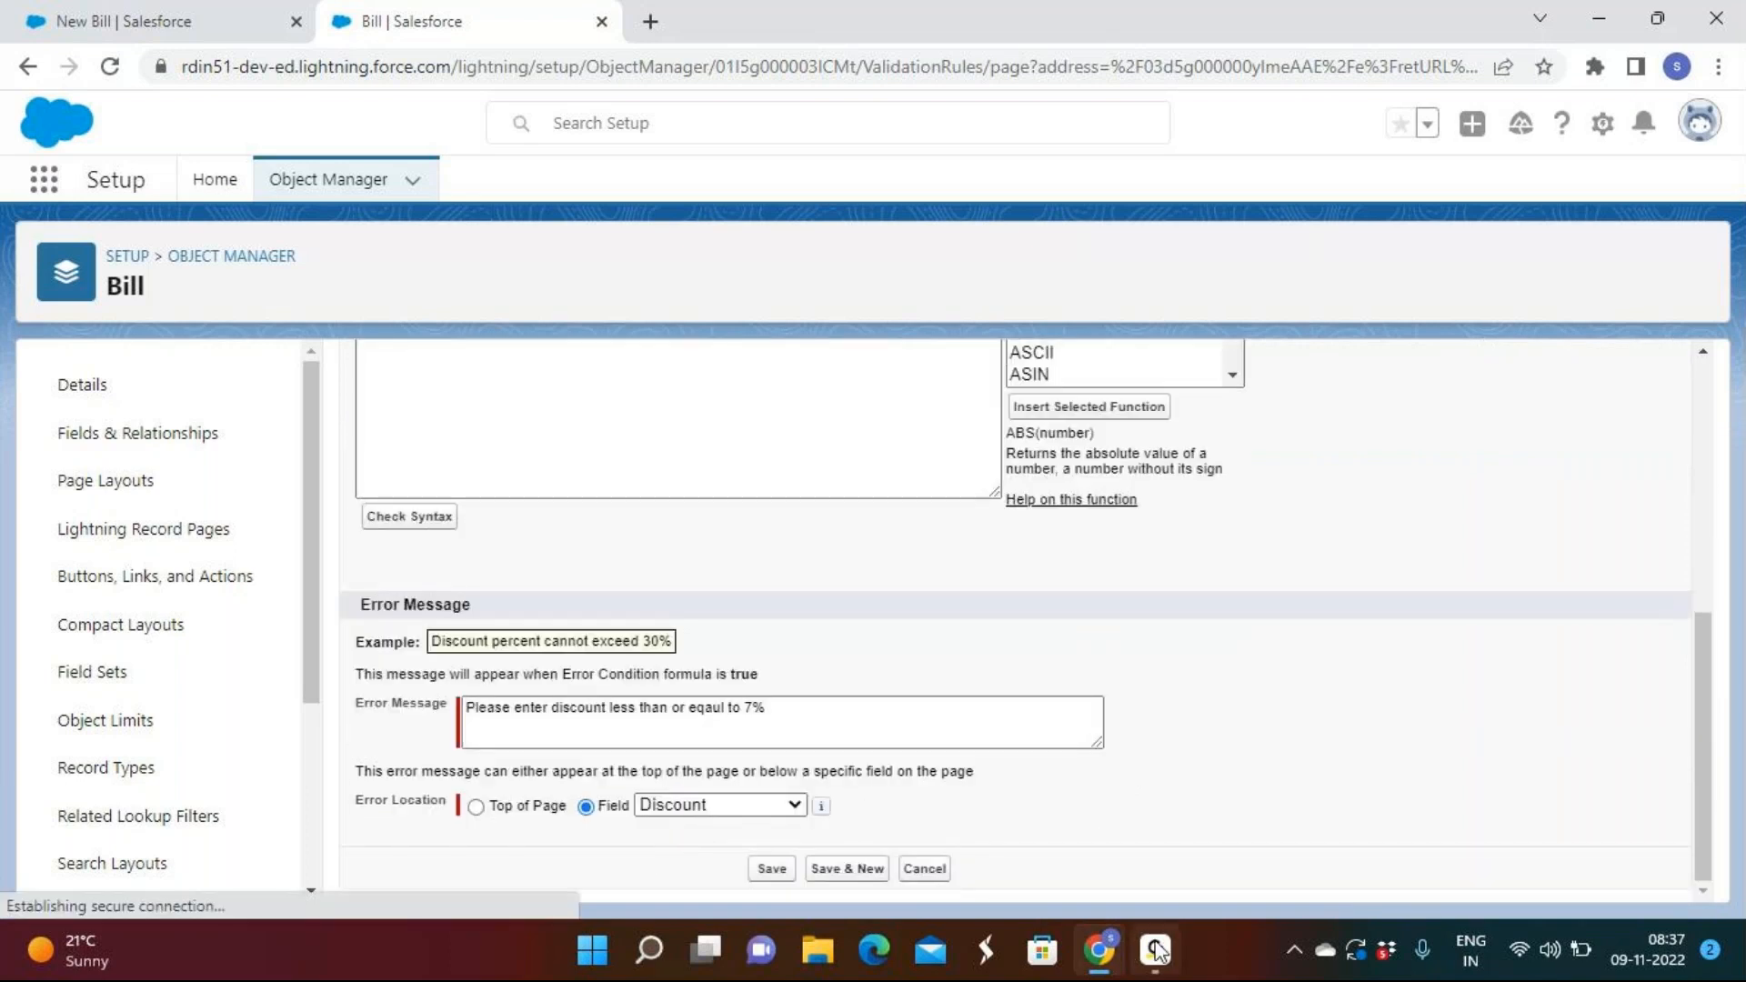
pyautogui.click(1157, 951)
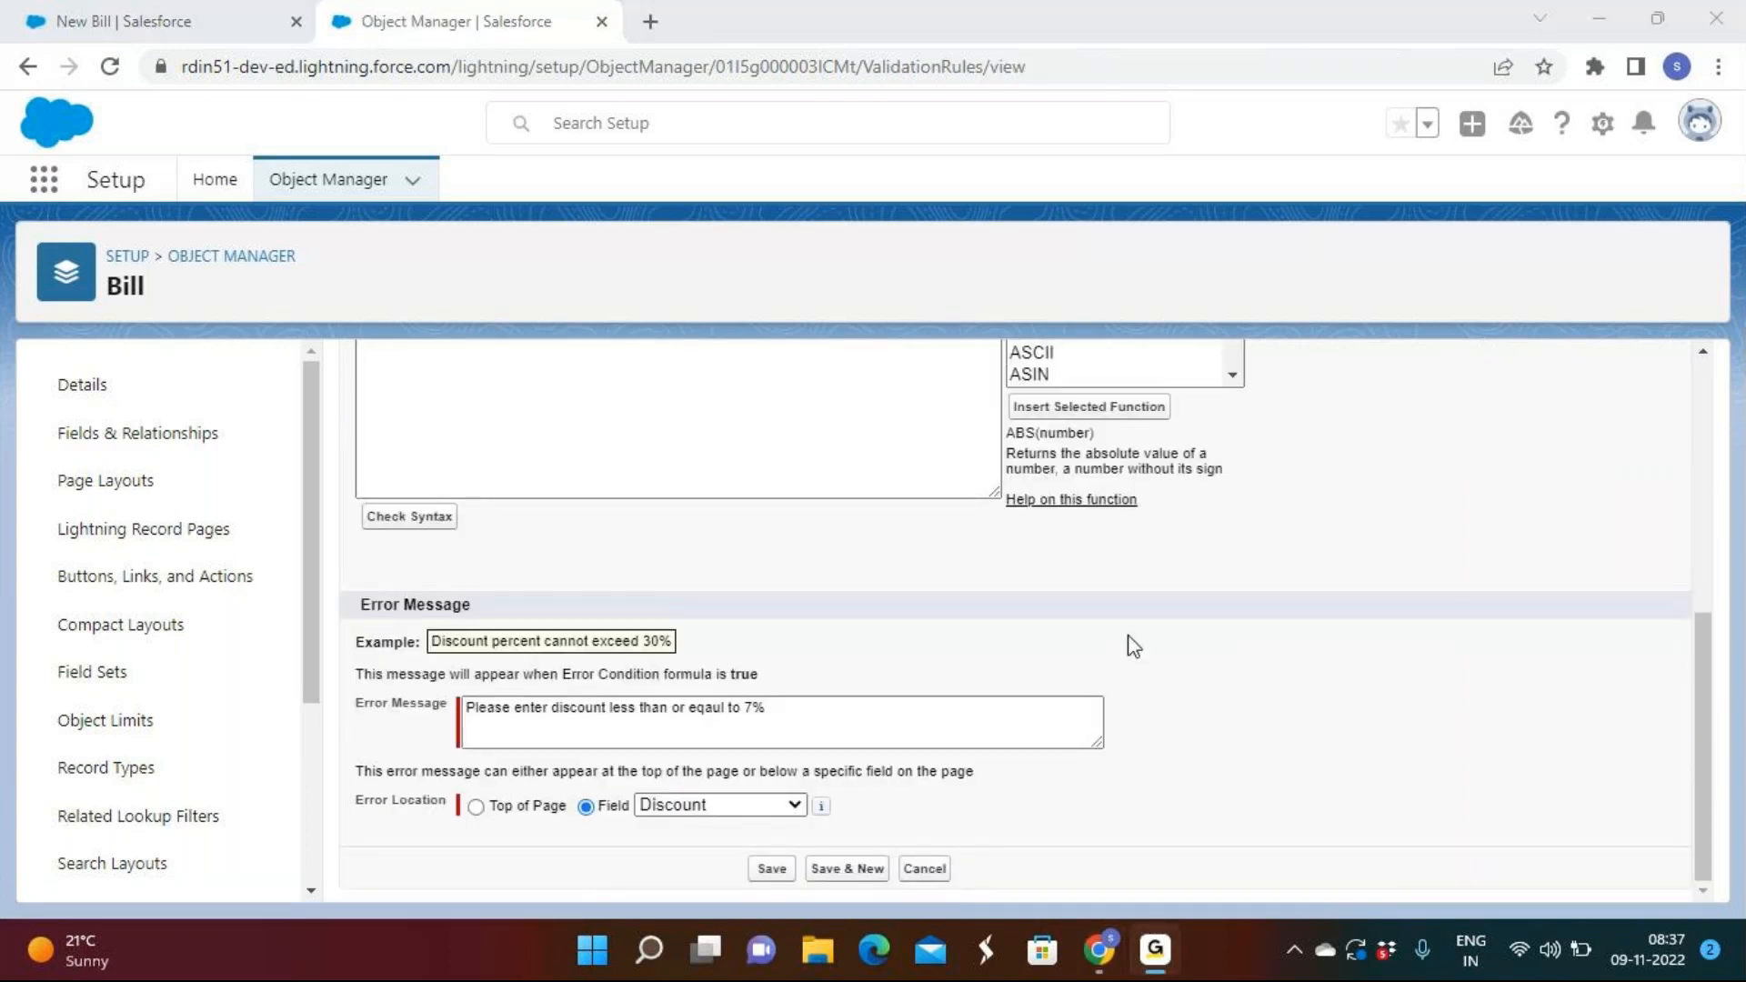
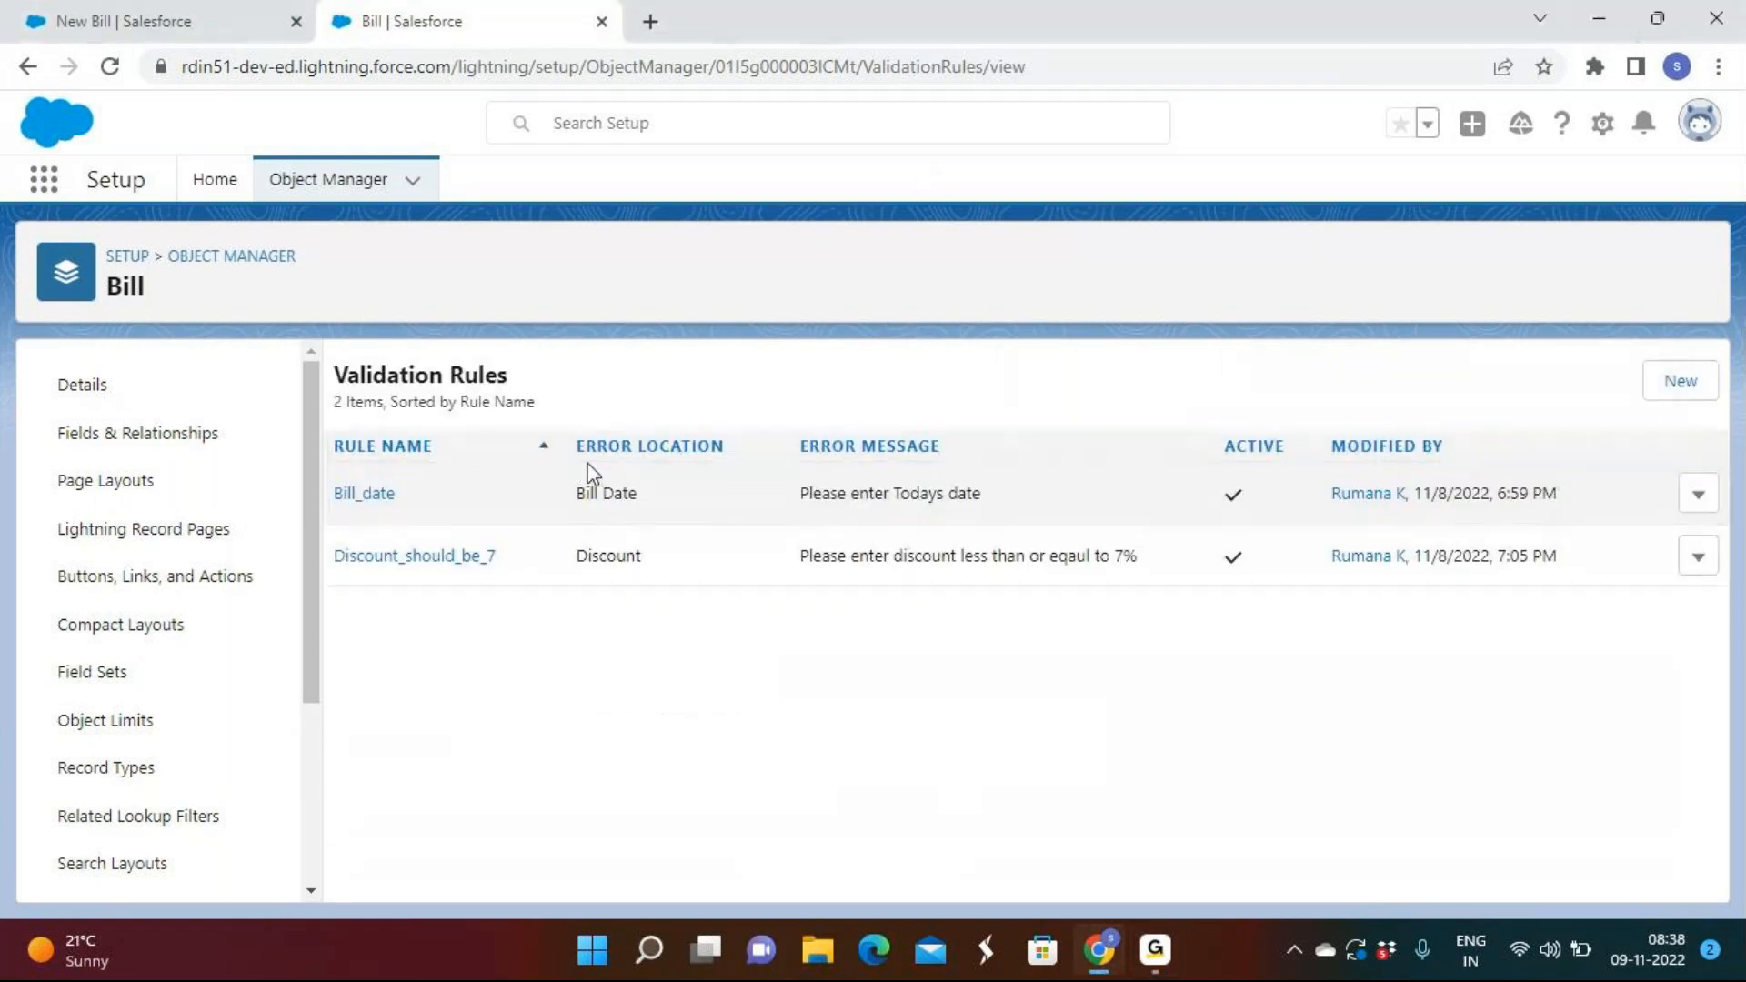
# Open the Discount_should_be_7 validation rule for editing from its row dropdown.
pyautogui.click(1175, 953)
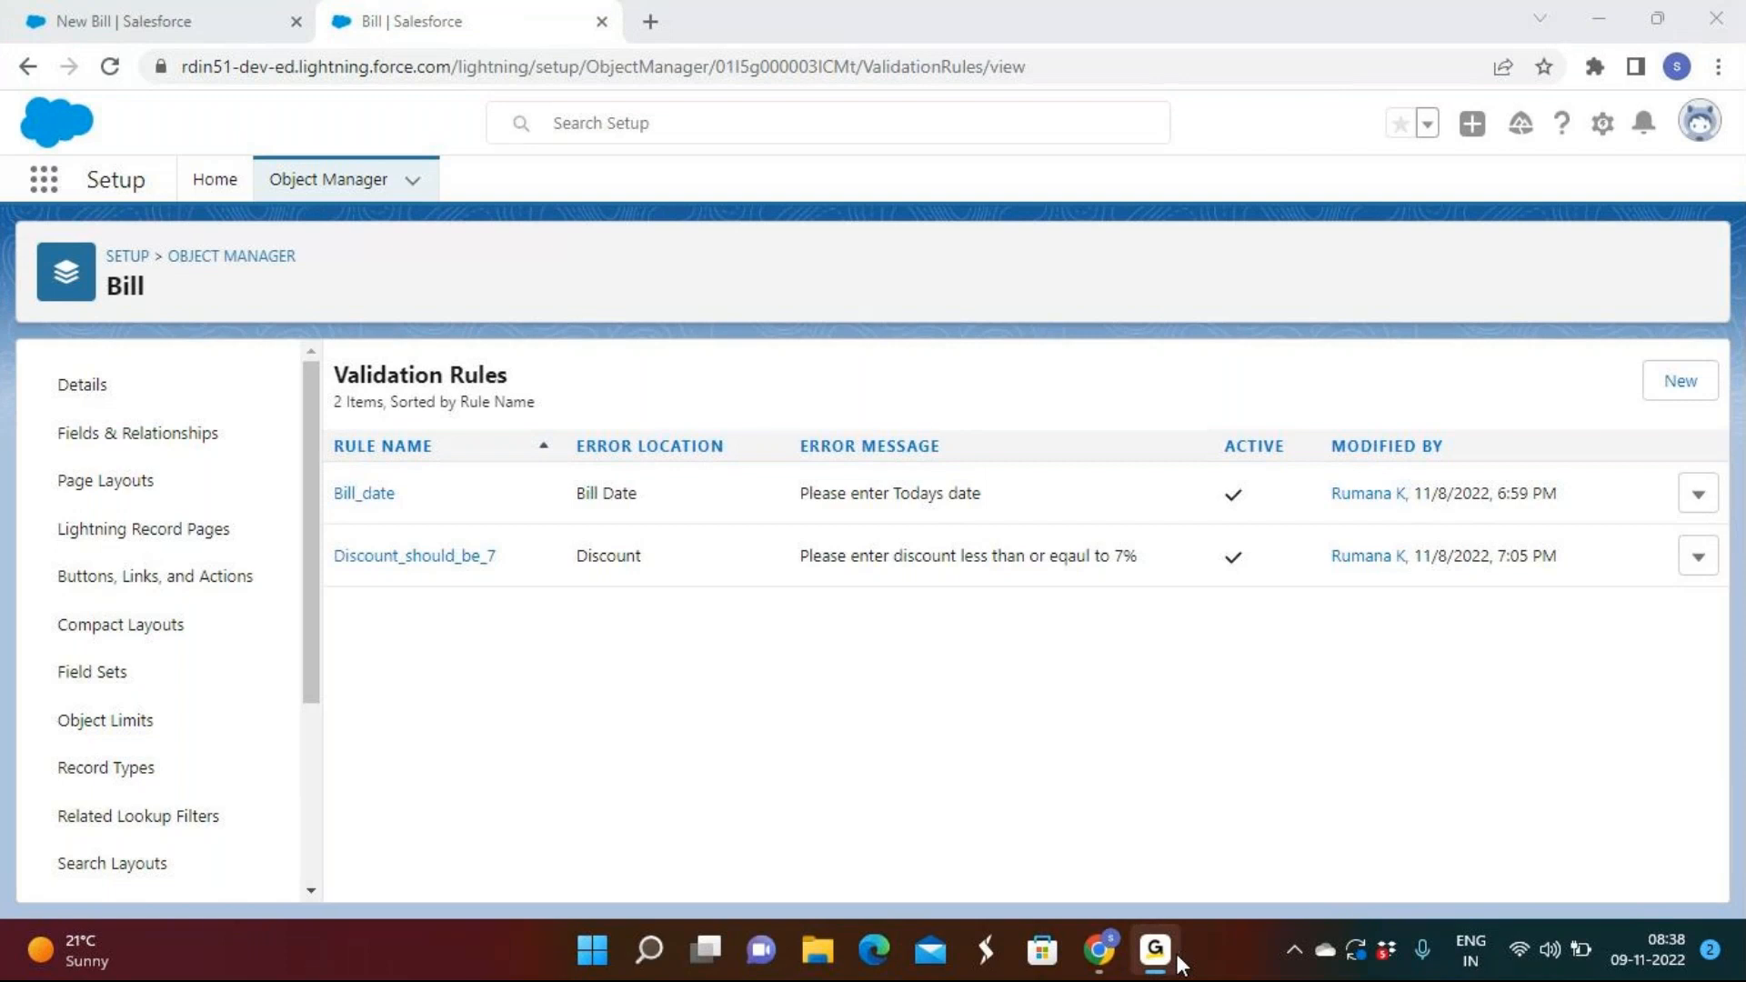
pyautogui.click(1171, 963)
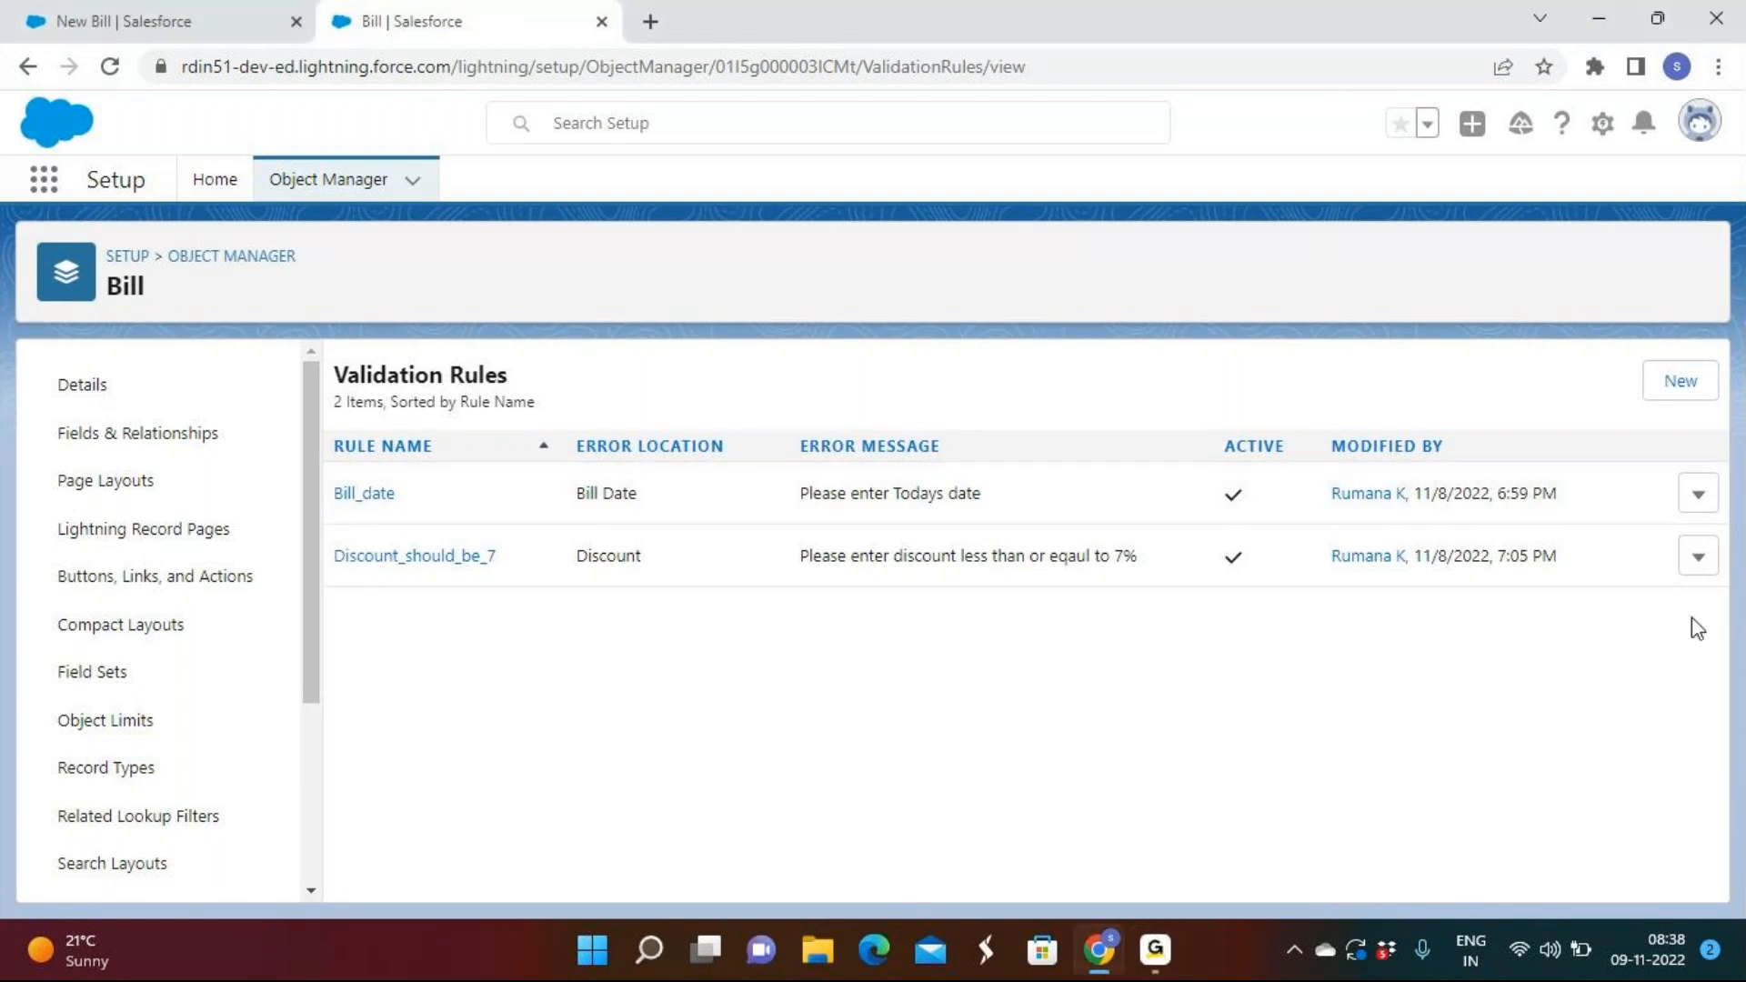
pyautogui.click(1698, 556)
pyautogui.click(1619, 611)
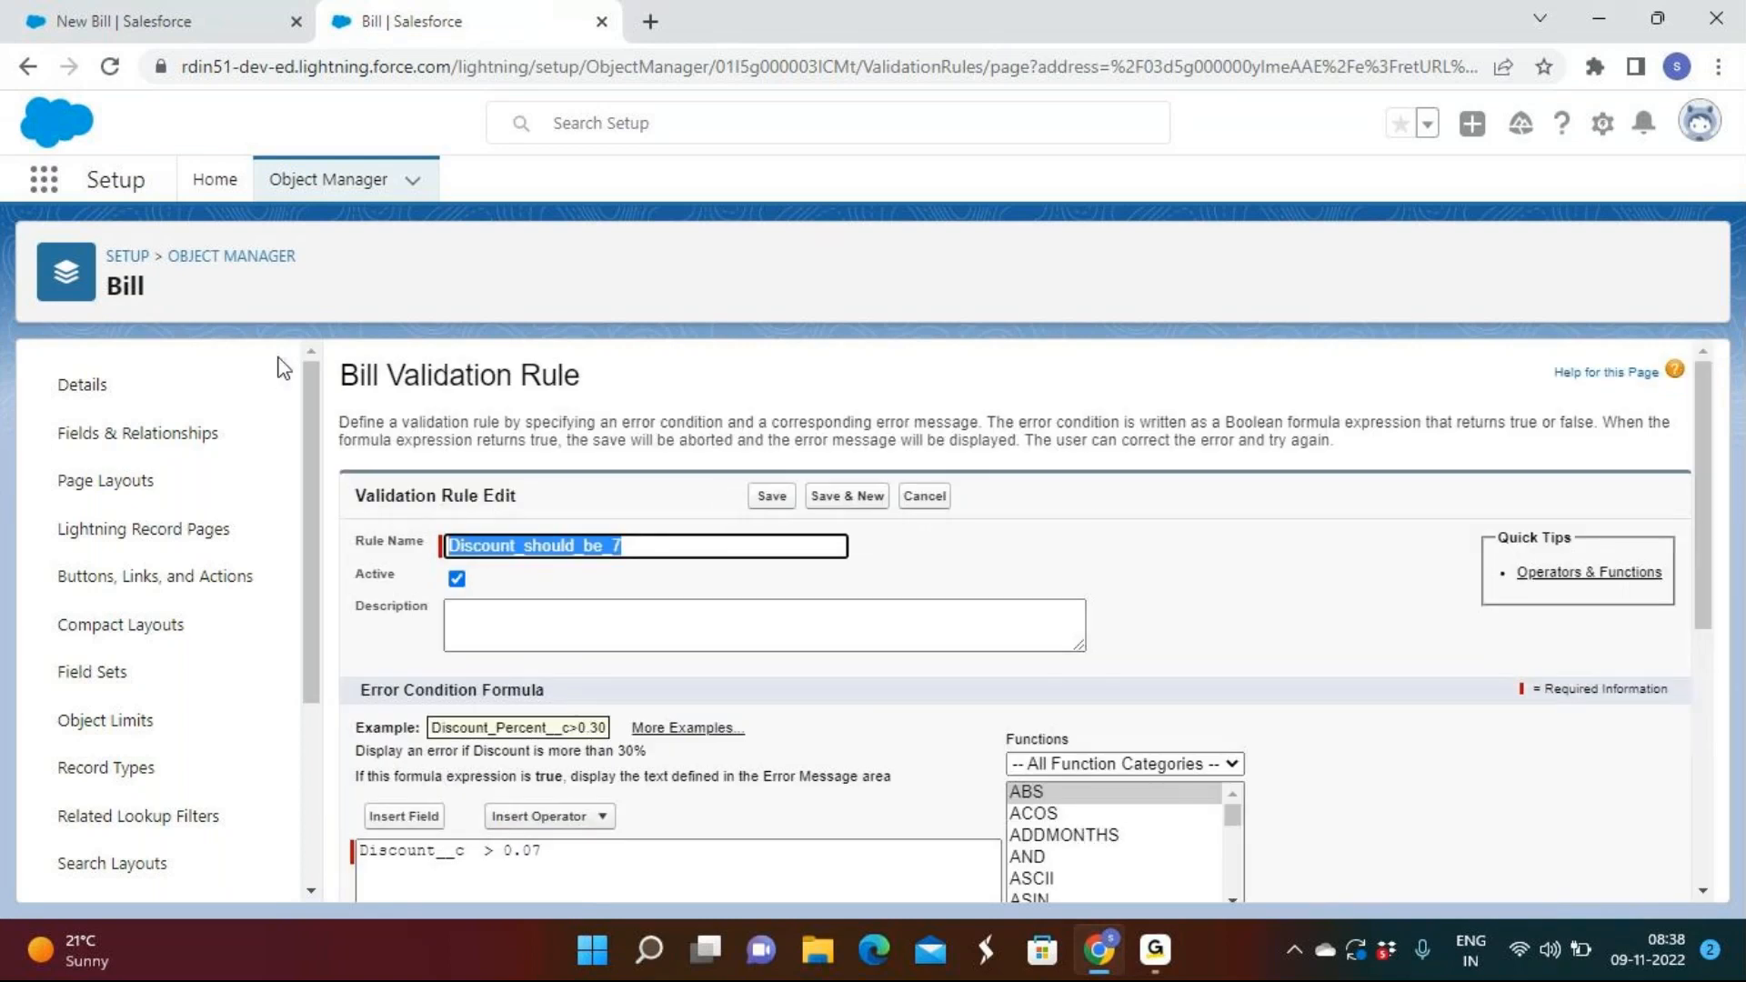
# Delete the rule's existing error condition formula.
pyautogui.scroll(-4, 745, 632)
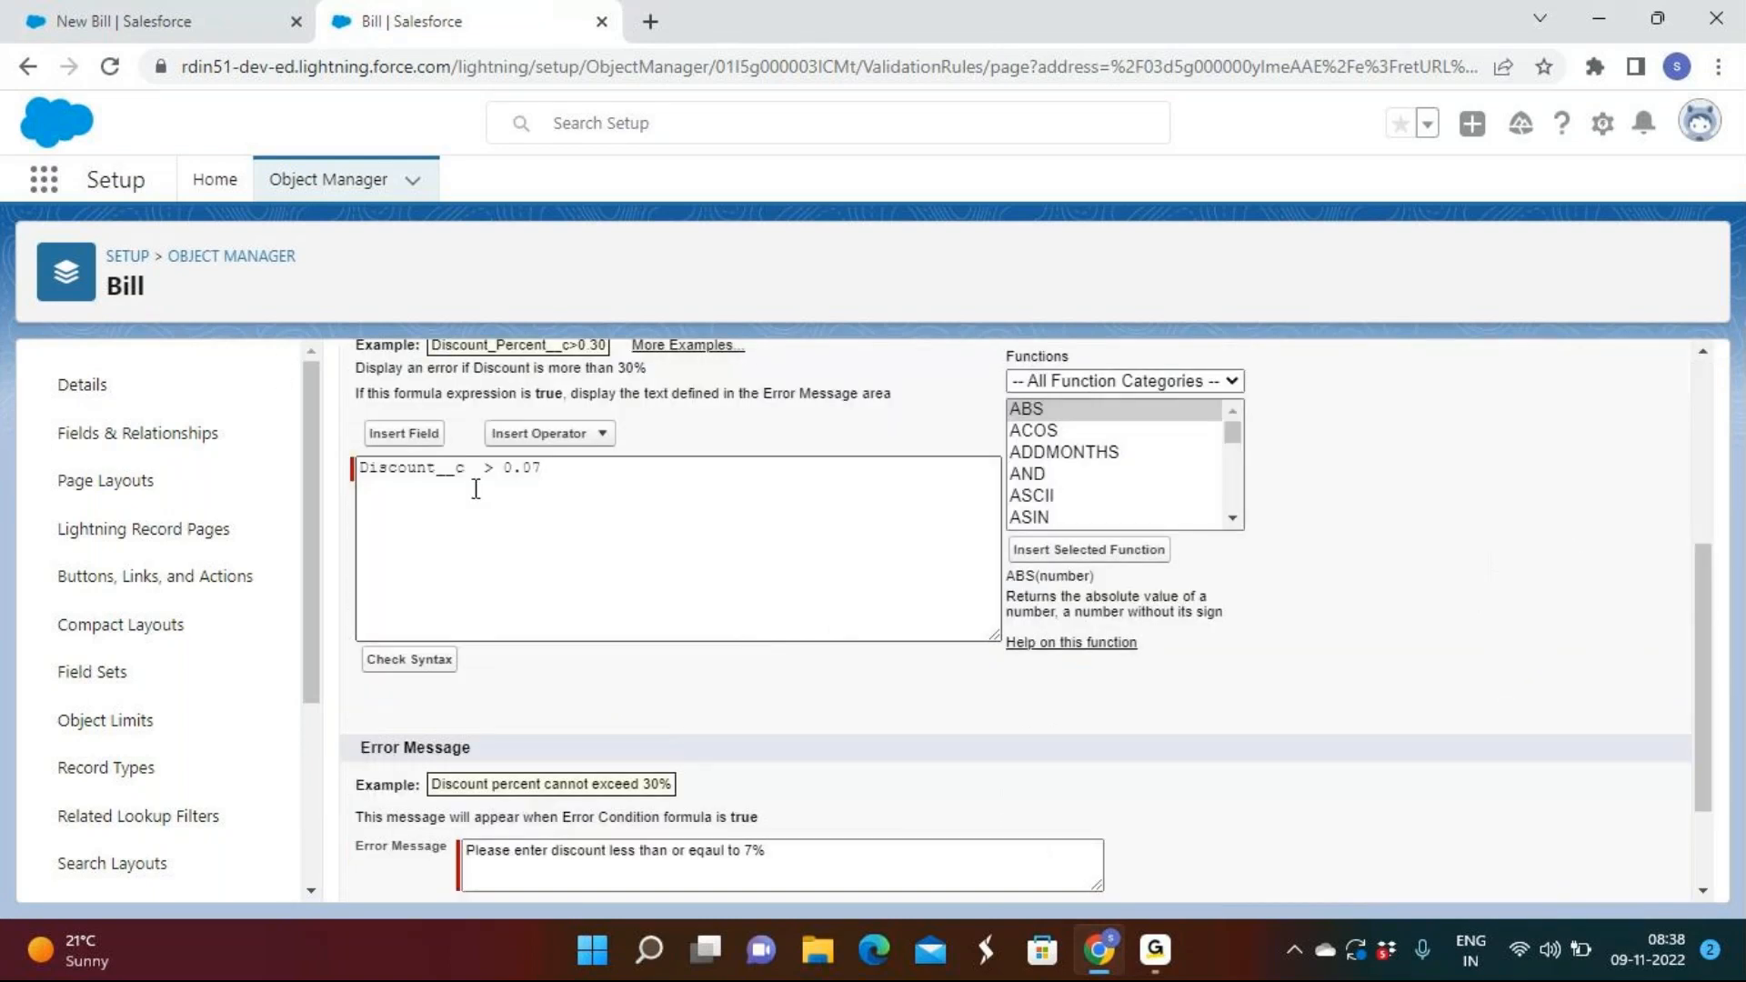
pyautogui.moveTo(576, 471); pyautogui.dragTo(355, 479)
pyautogui.press('BackSpace')
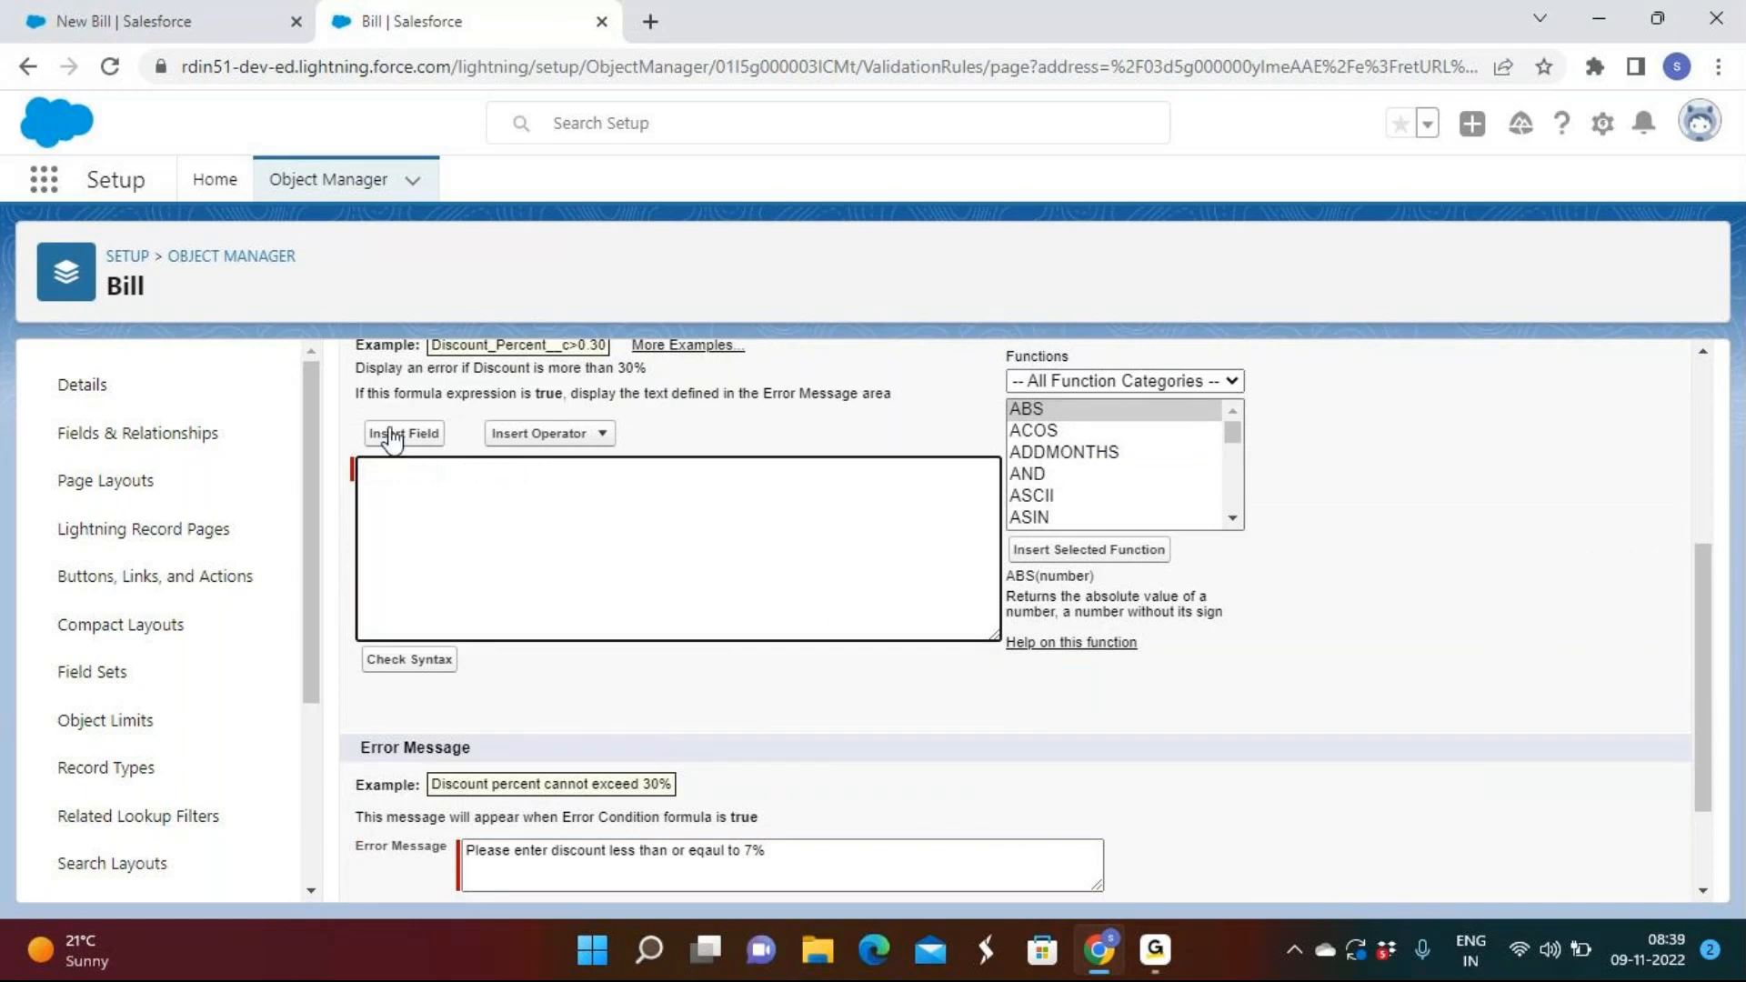
# Rebuild the error condition as Discount__c > 0.07 using Insert Field and Insert Operator.
pyautogui.click(391, 437)
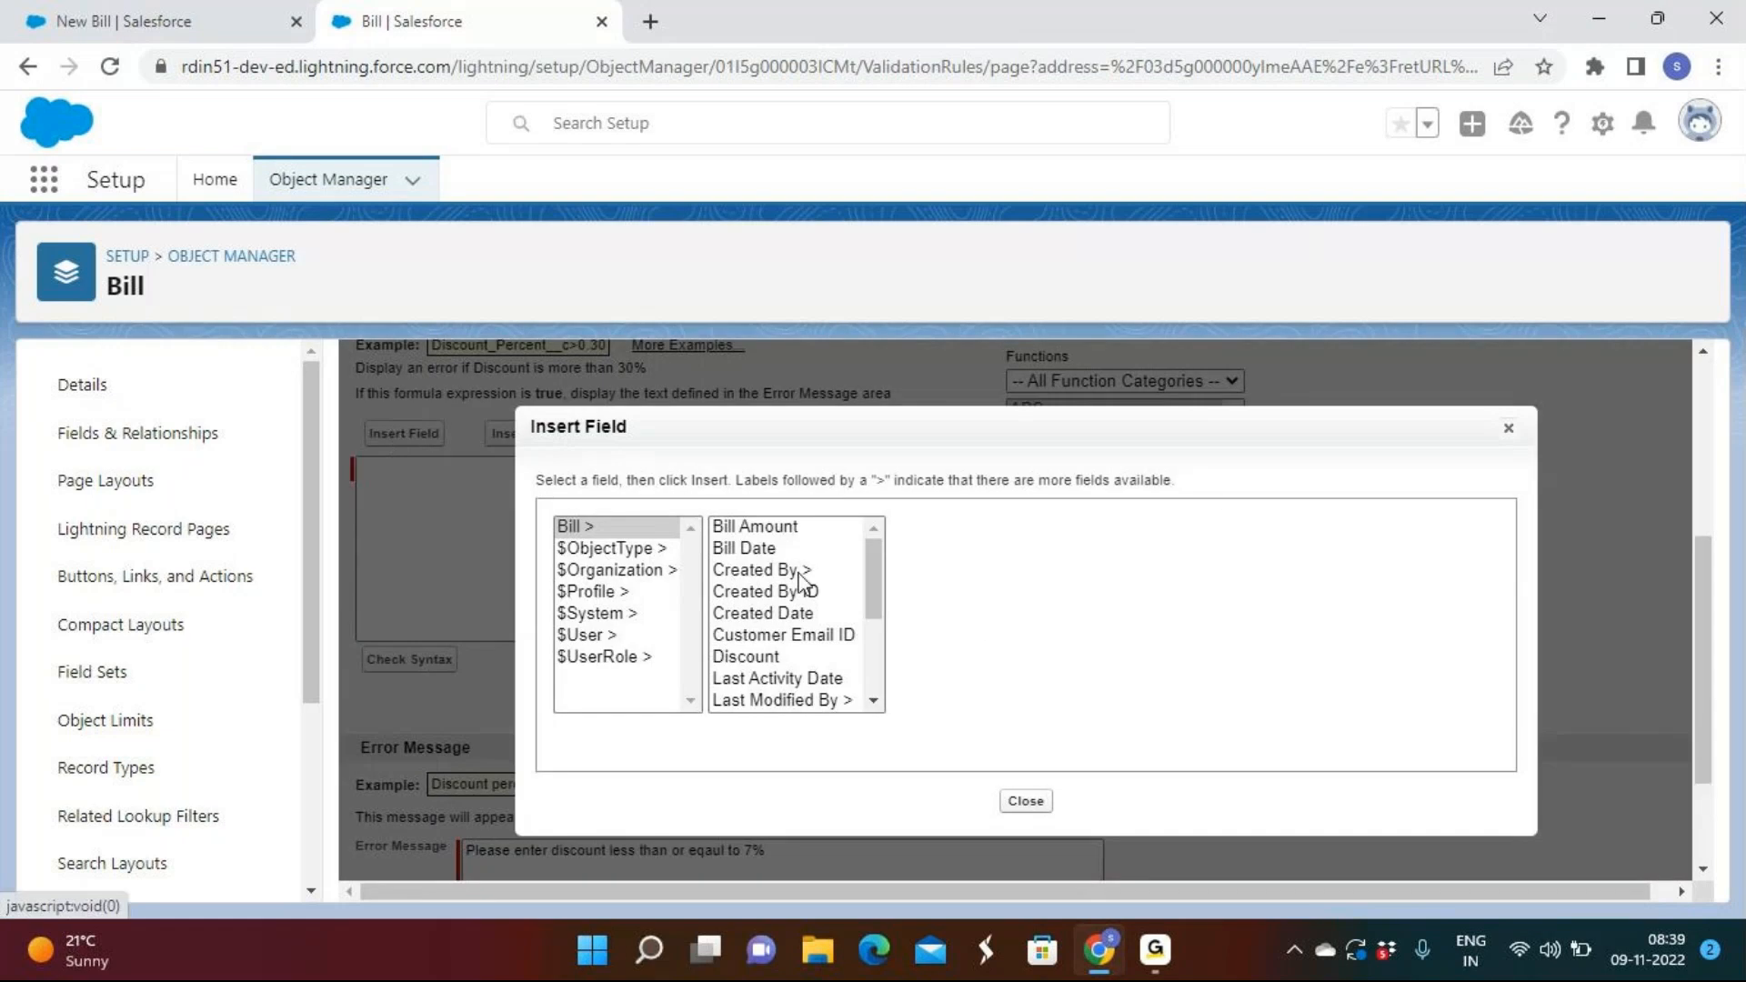
pyautogui.click(733, 653)
pyautogui.click(978, 664)
pyautogui.click(611, 435)
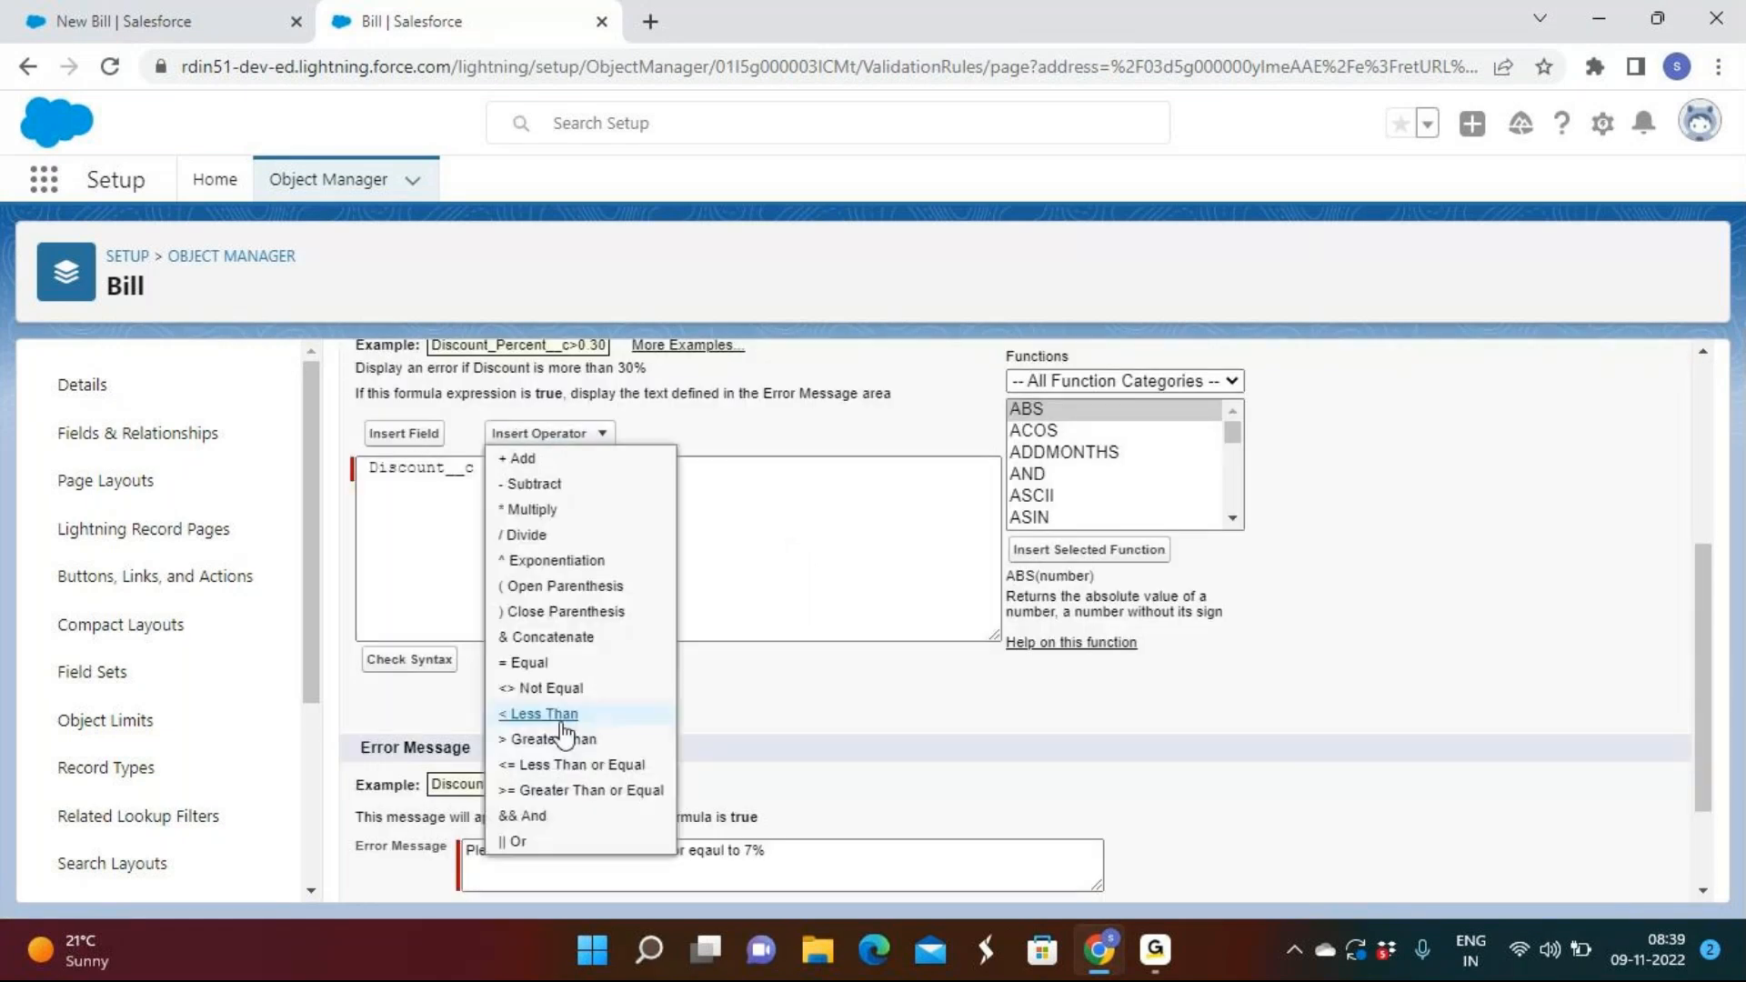
pyautogui.click(664, 733)
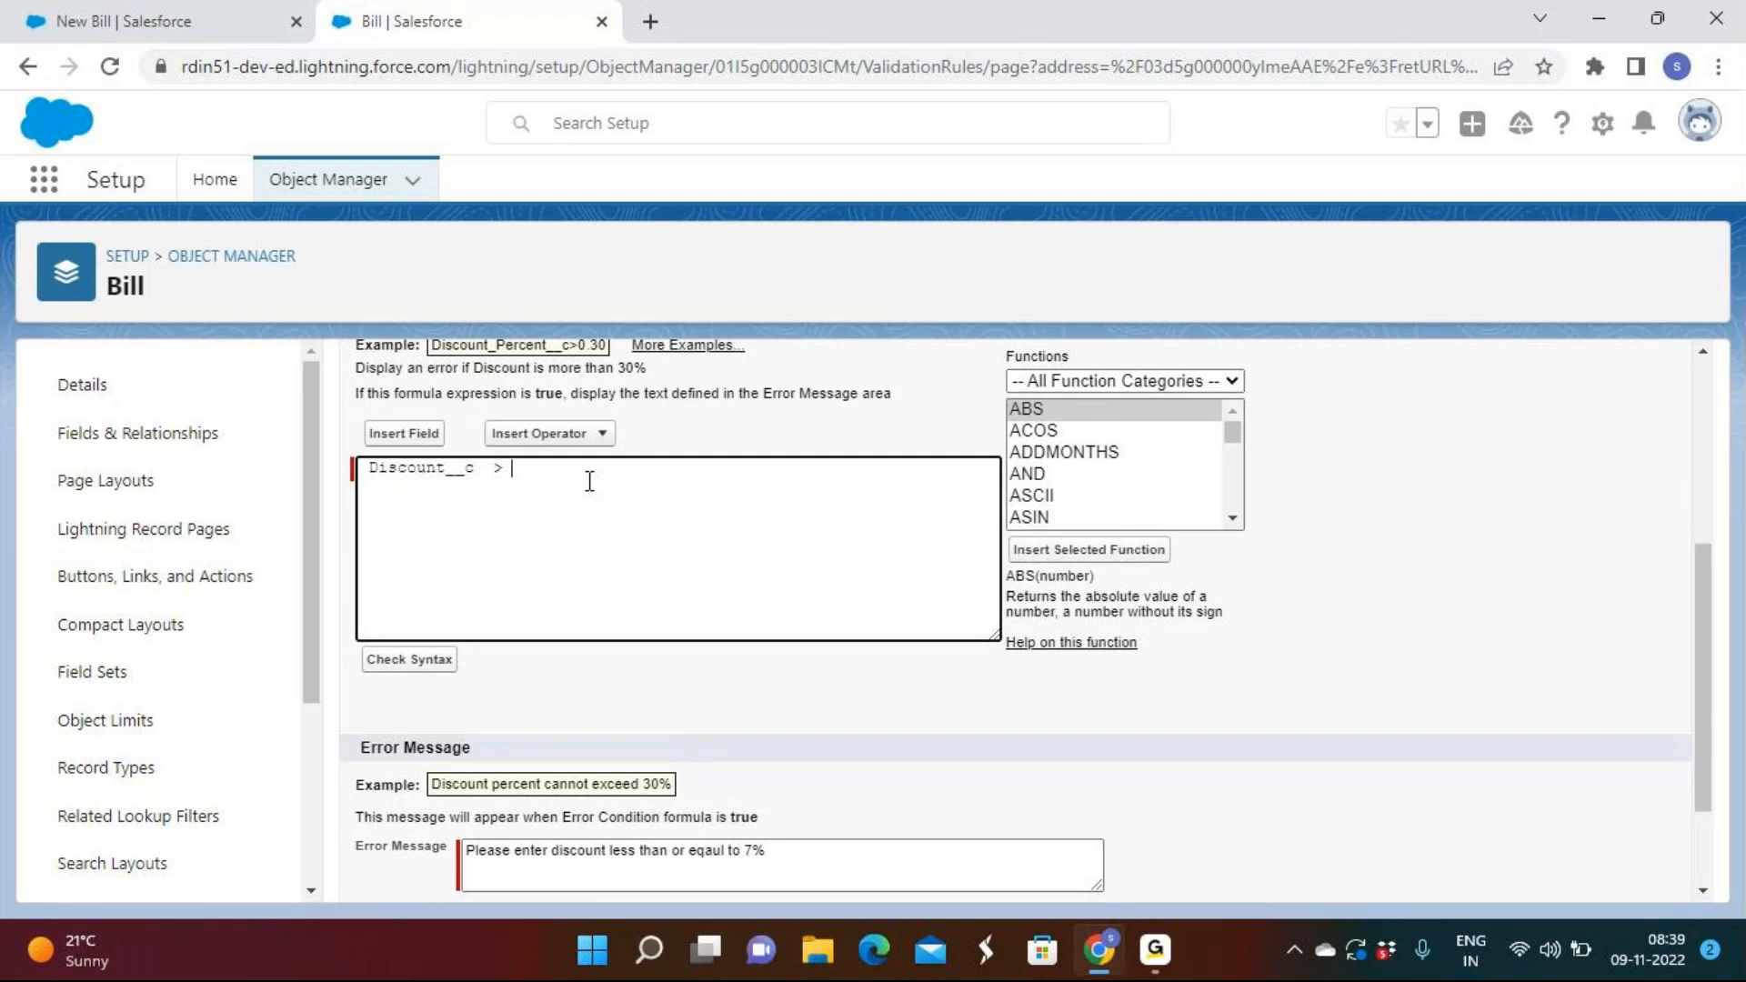
pyautogui.write('0.07')
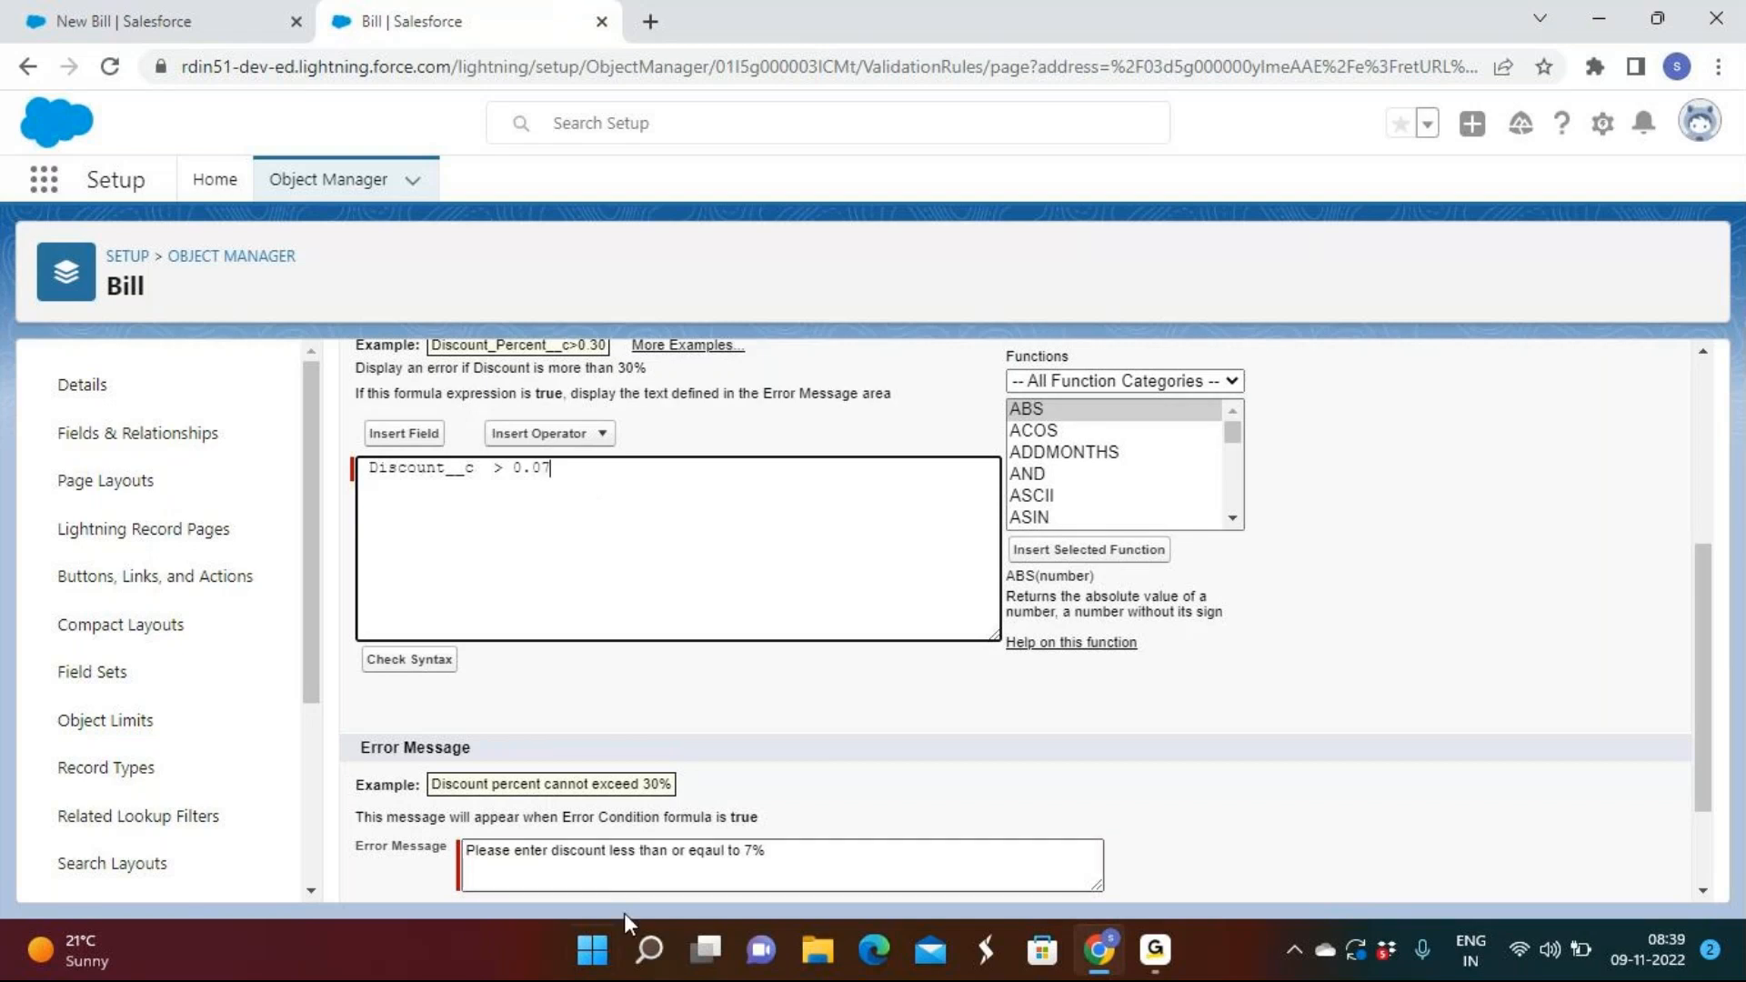
# Cancel the rule edits and return to the Bill Validation Rules list.
pyautogui.click(1173, 948)
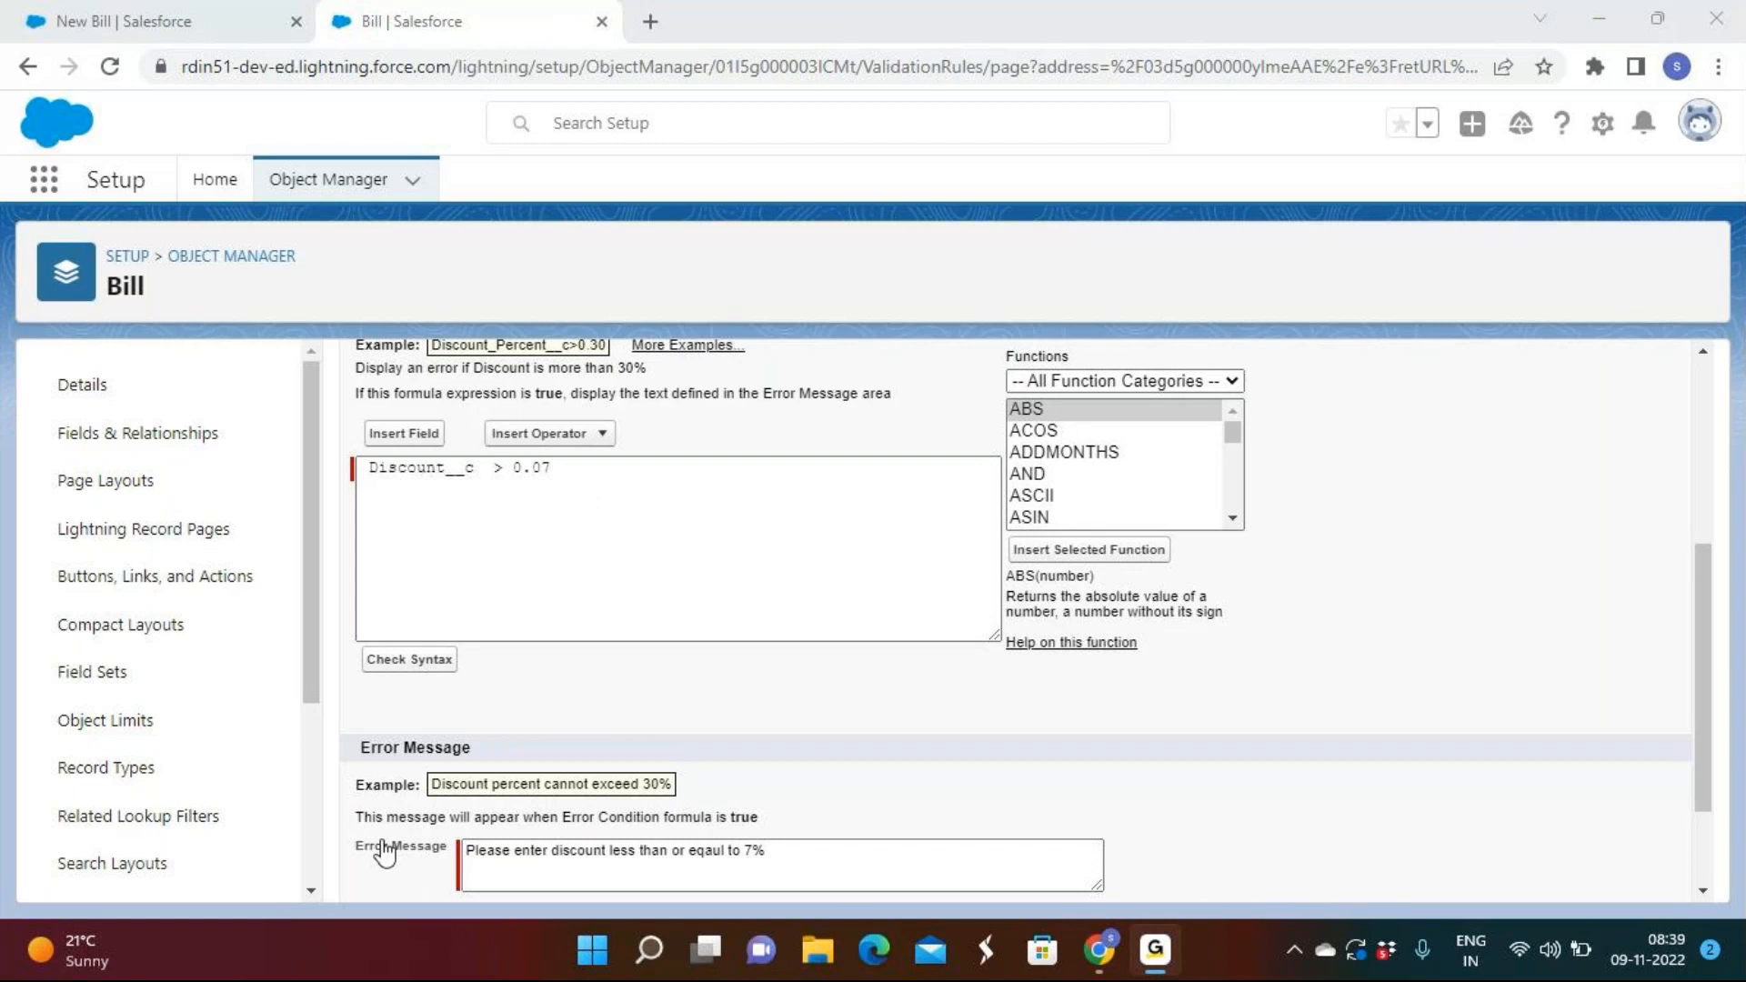
pyautogui.click(1641, 942)
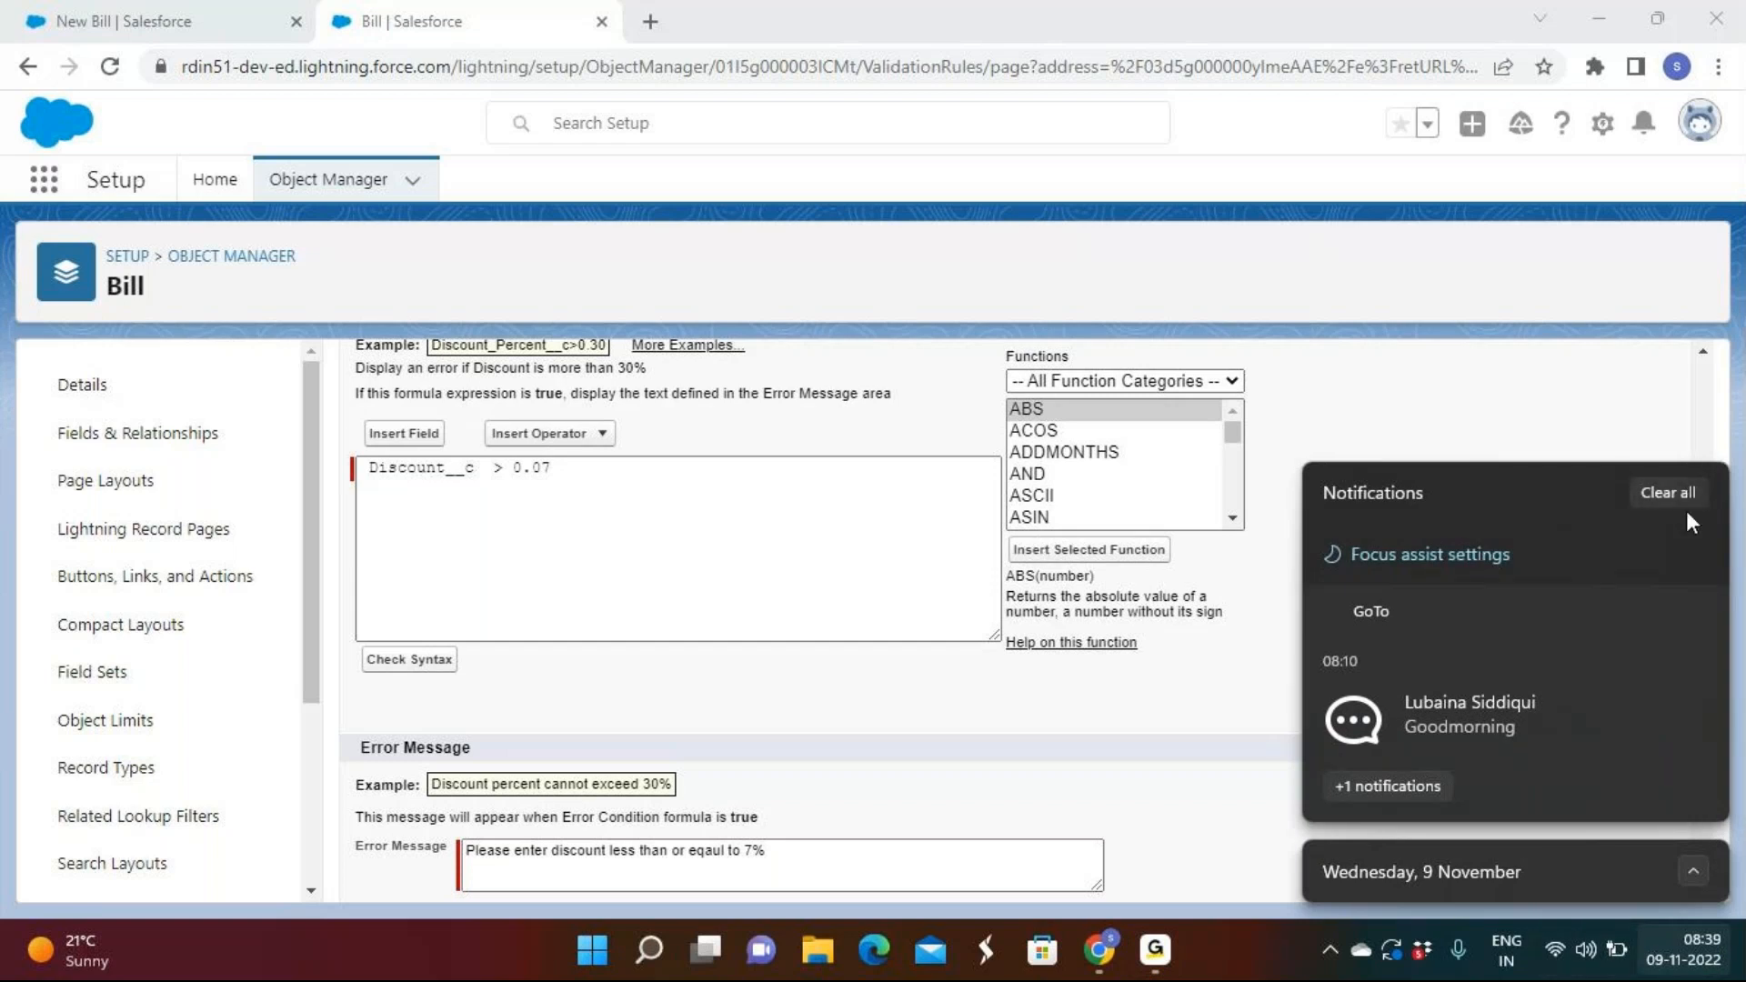
pyautogui.click(418, 853)
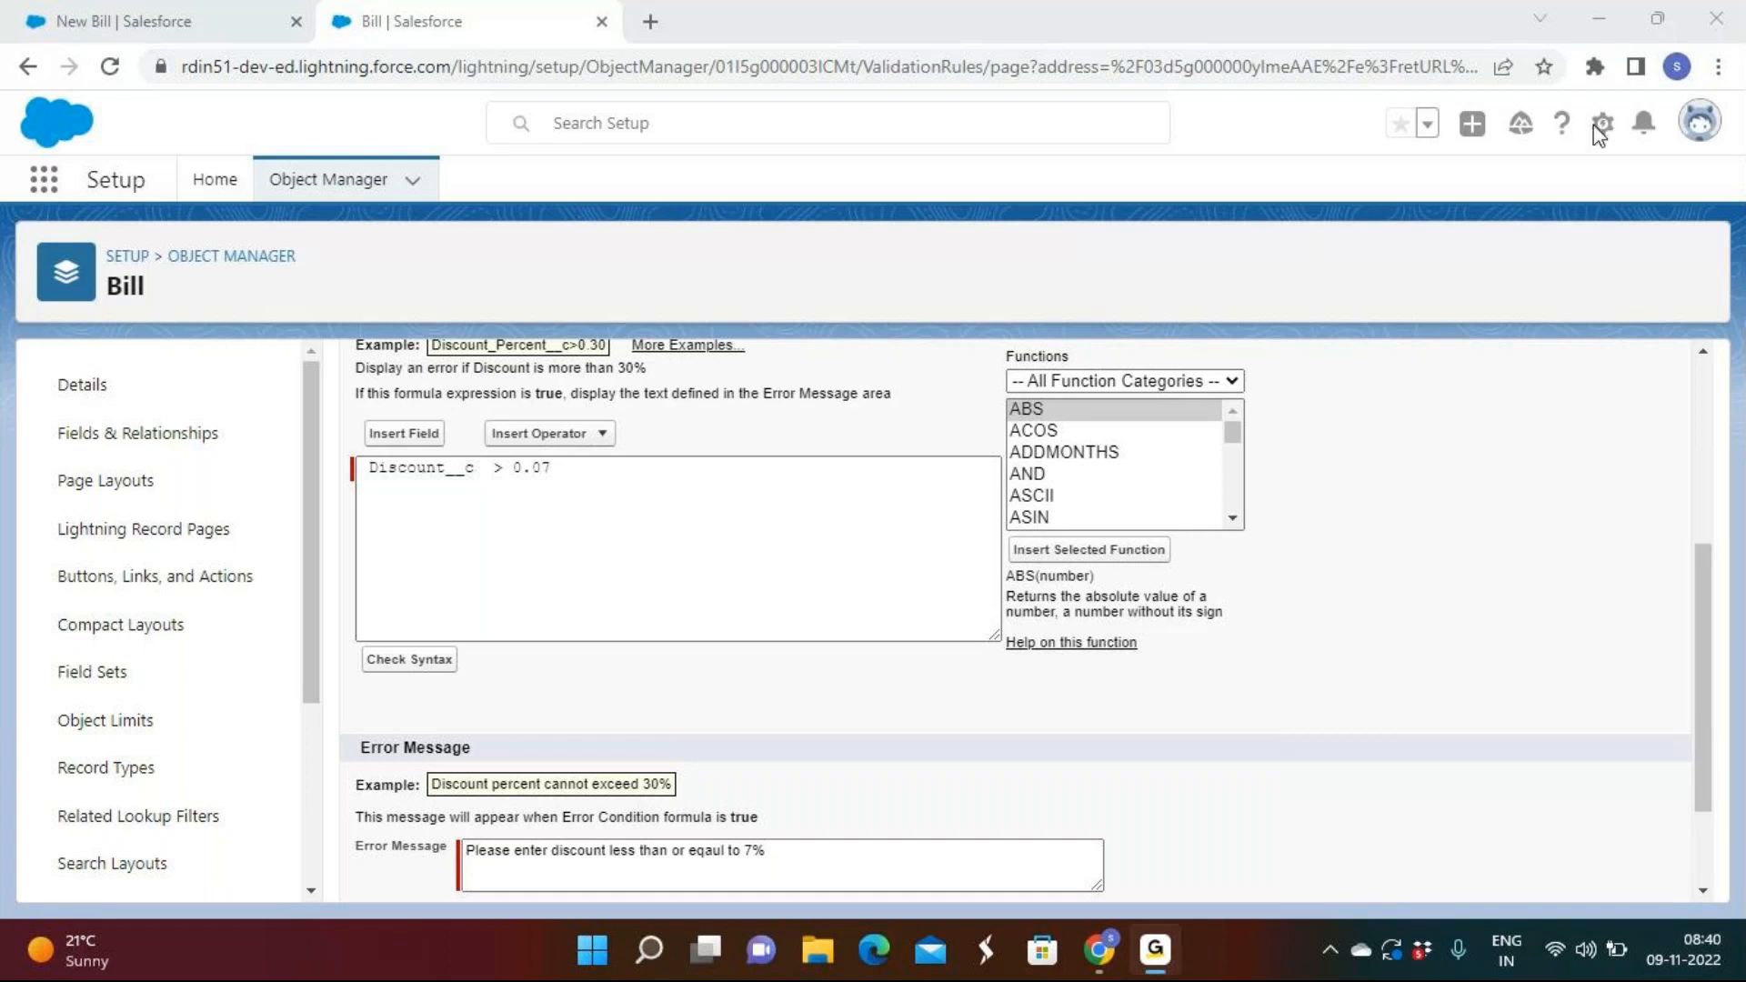
pyautogui.click(502, 576)
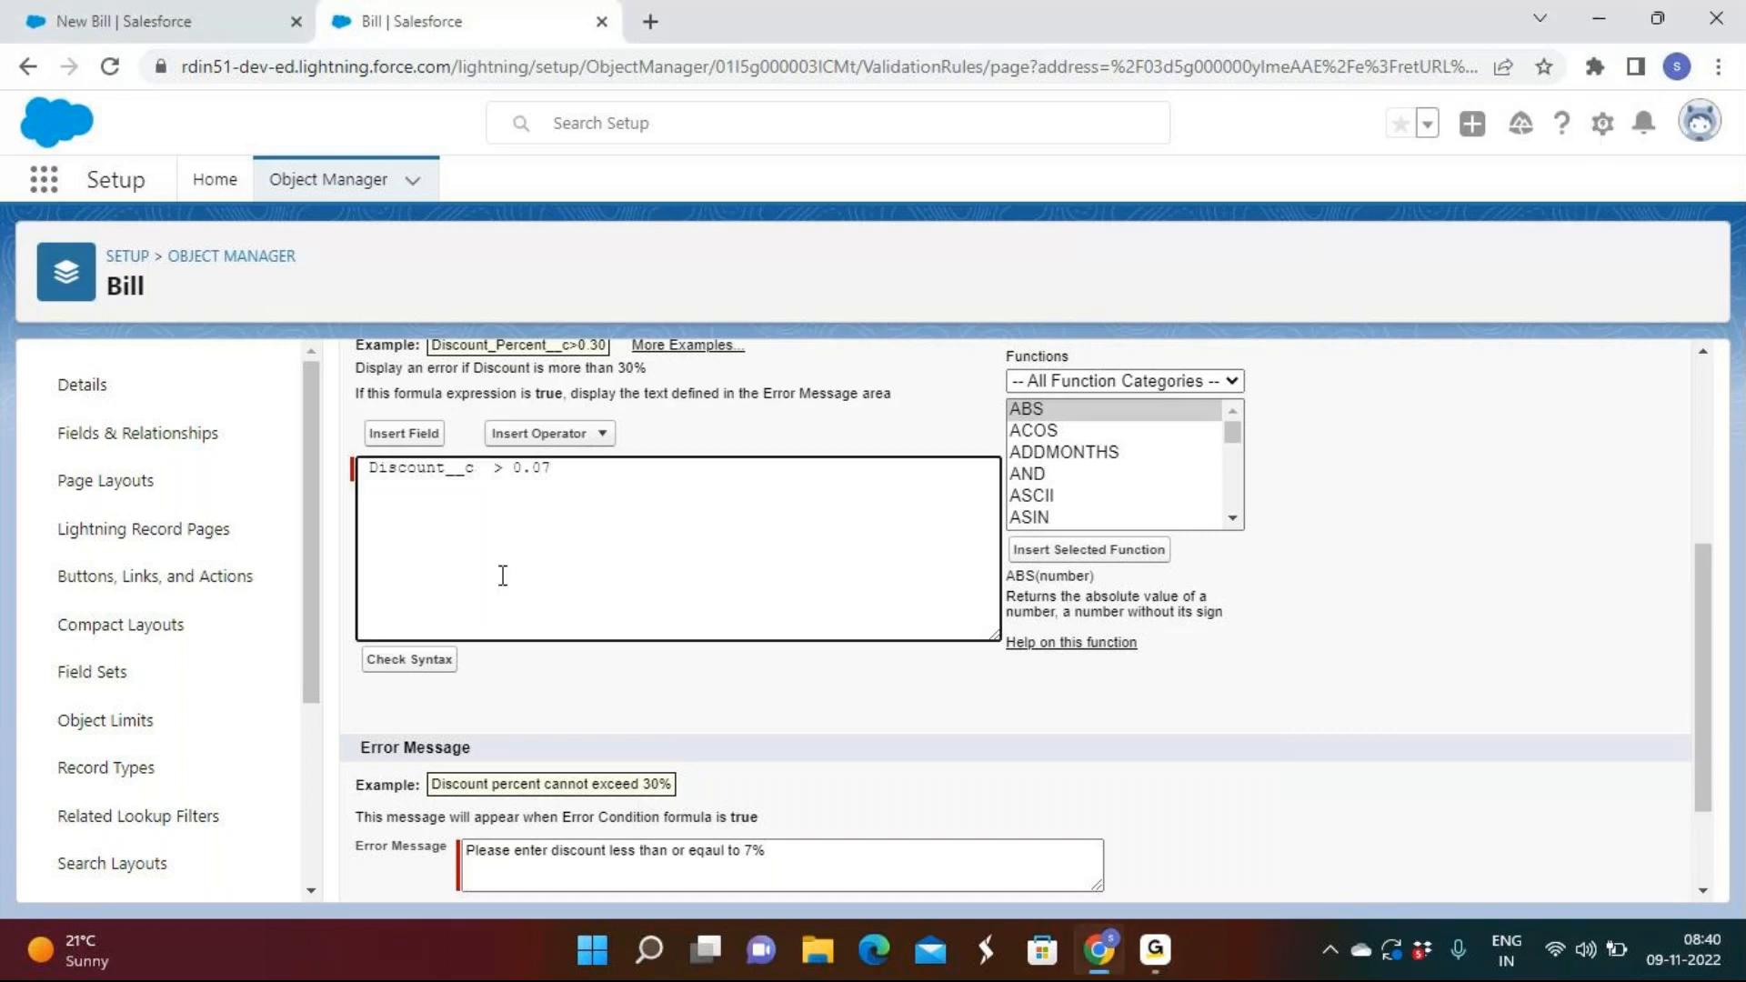
pyautogui.moveTo(562, 468); pyautogui.dragTo(370, 470)
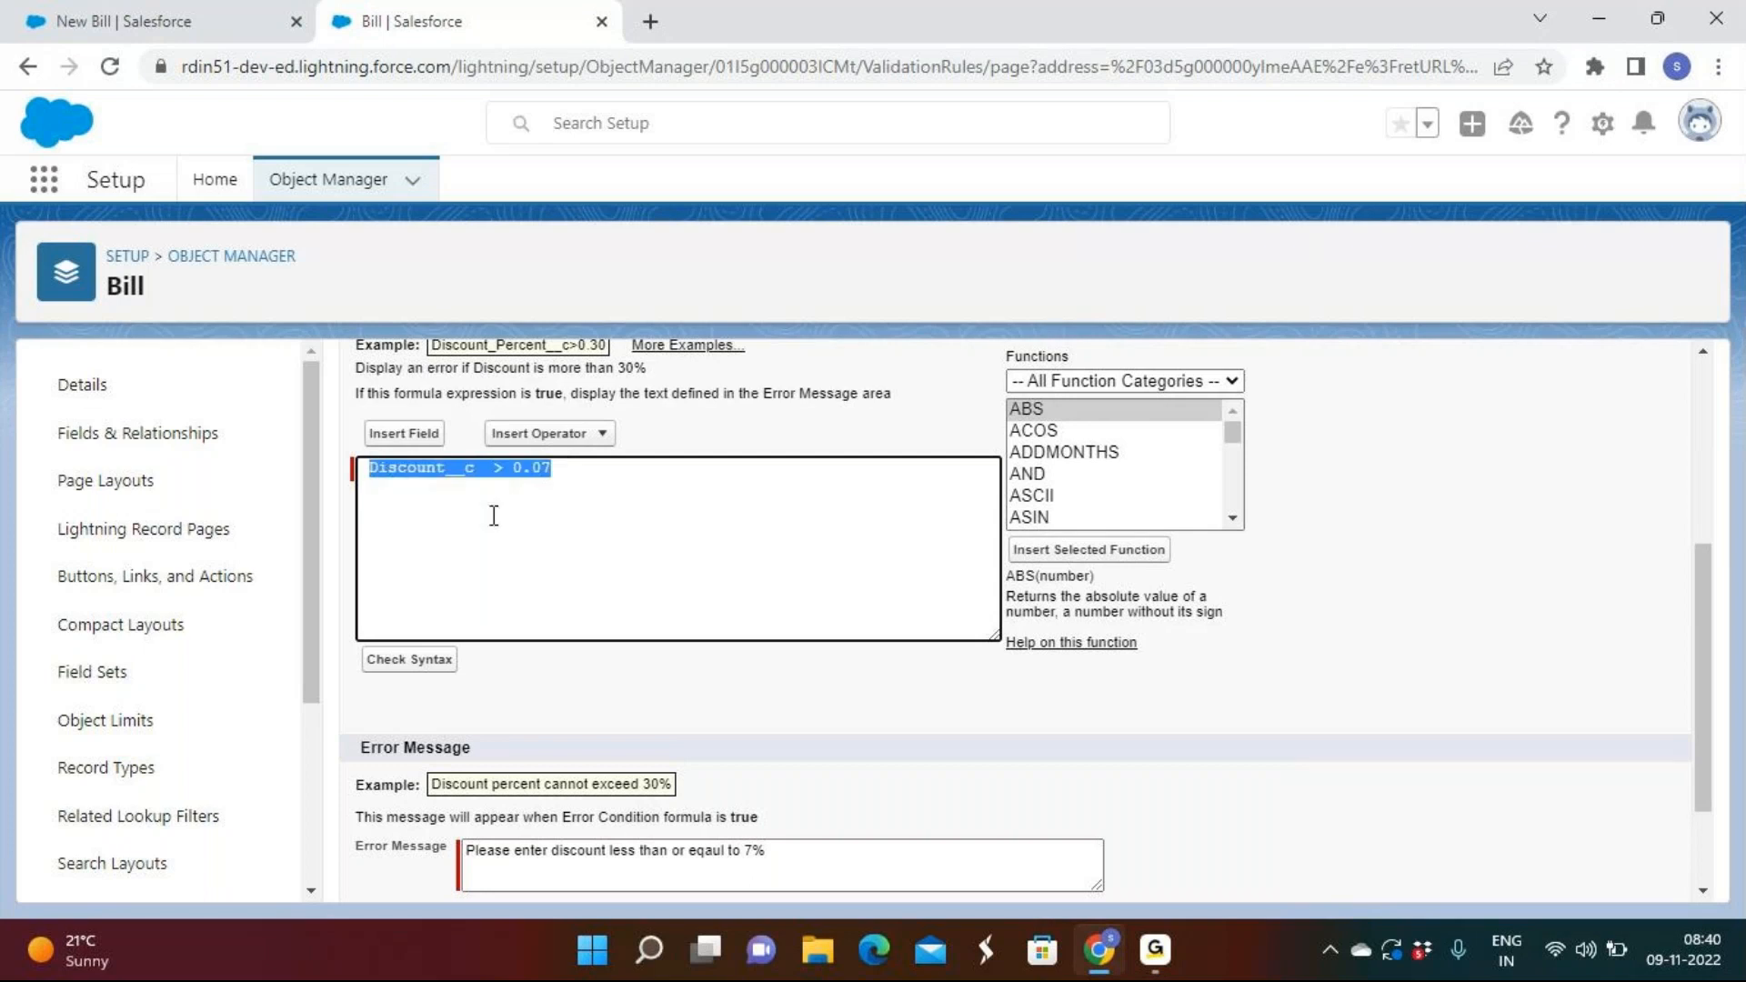
pyautogui.click(494, 515)
pyautogui.moveTo(555, 469); pyautogui.dragTo(330, 461)
pyautogui.click(511, 511)
pyautogui.click(554, 470)
pyautogui.moveTo(555, 470); pyautogui.dragTo(348, 475)
pyautogui.scroll(-2, 572, 748)
pyautogui.click(927, 871)
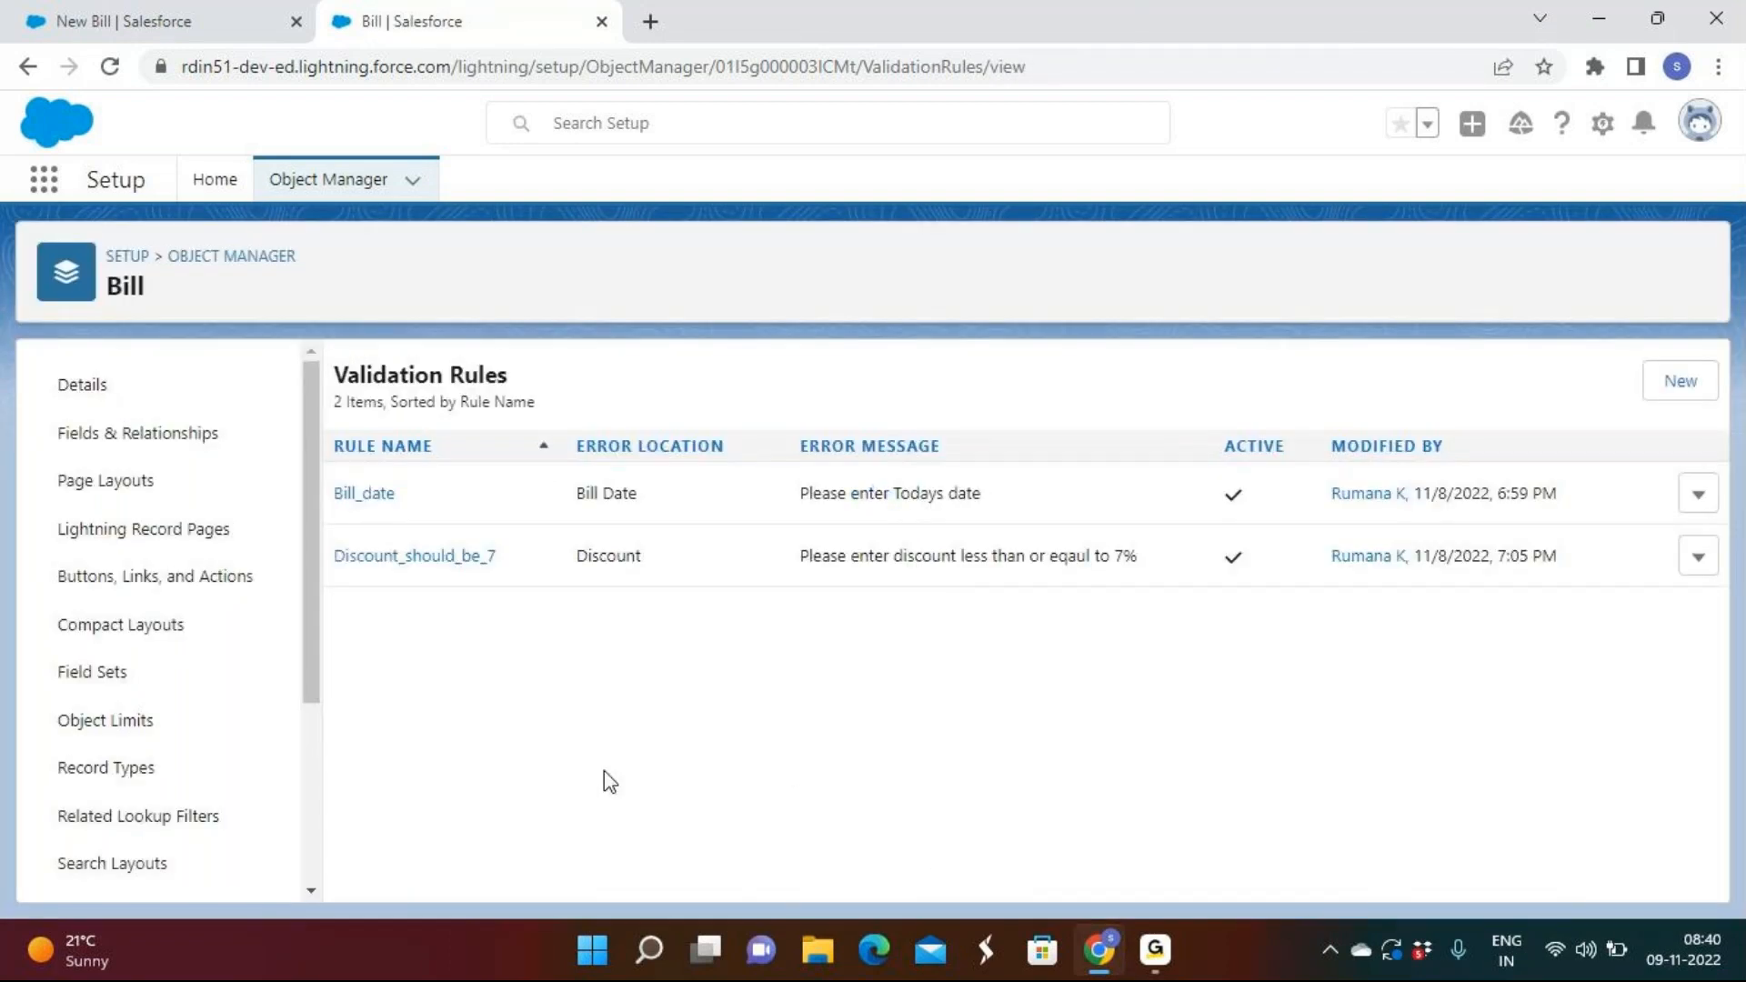
# Close the New Bill form, then save BI-0001 with a 24-digit Phone Number.
pyautogui.click(164, 19)
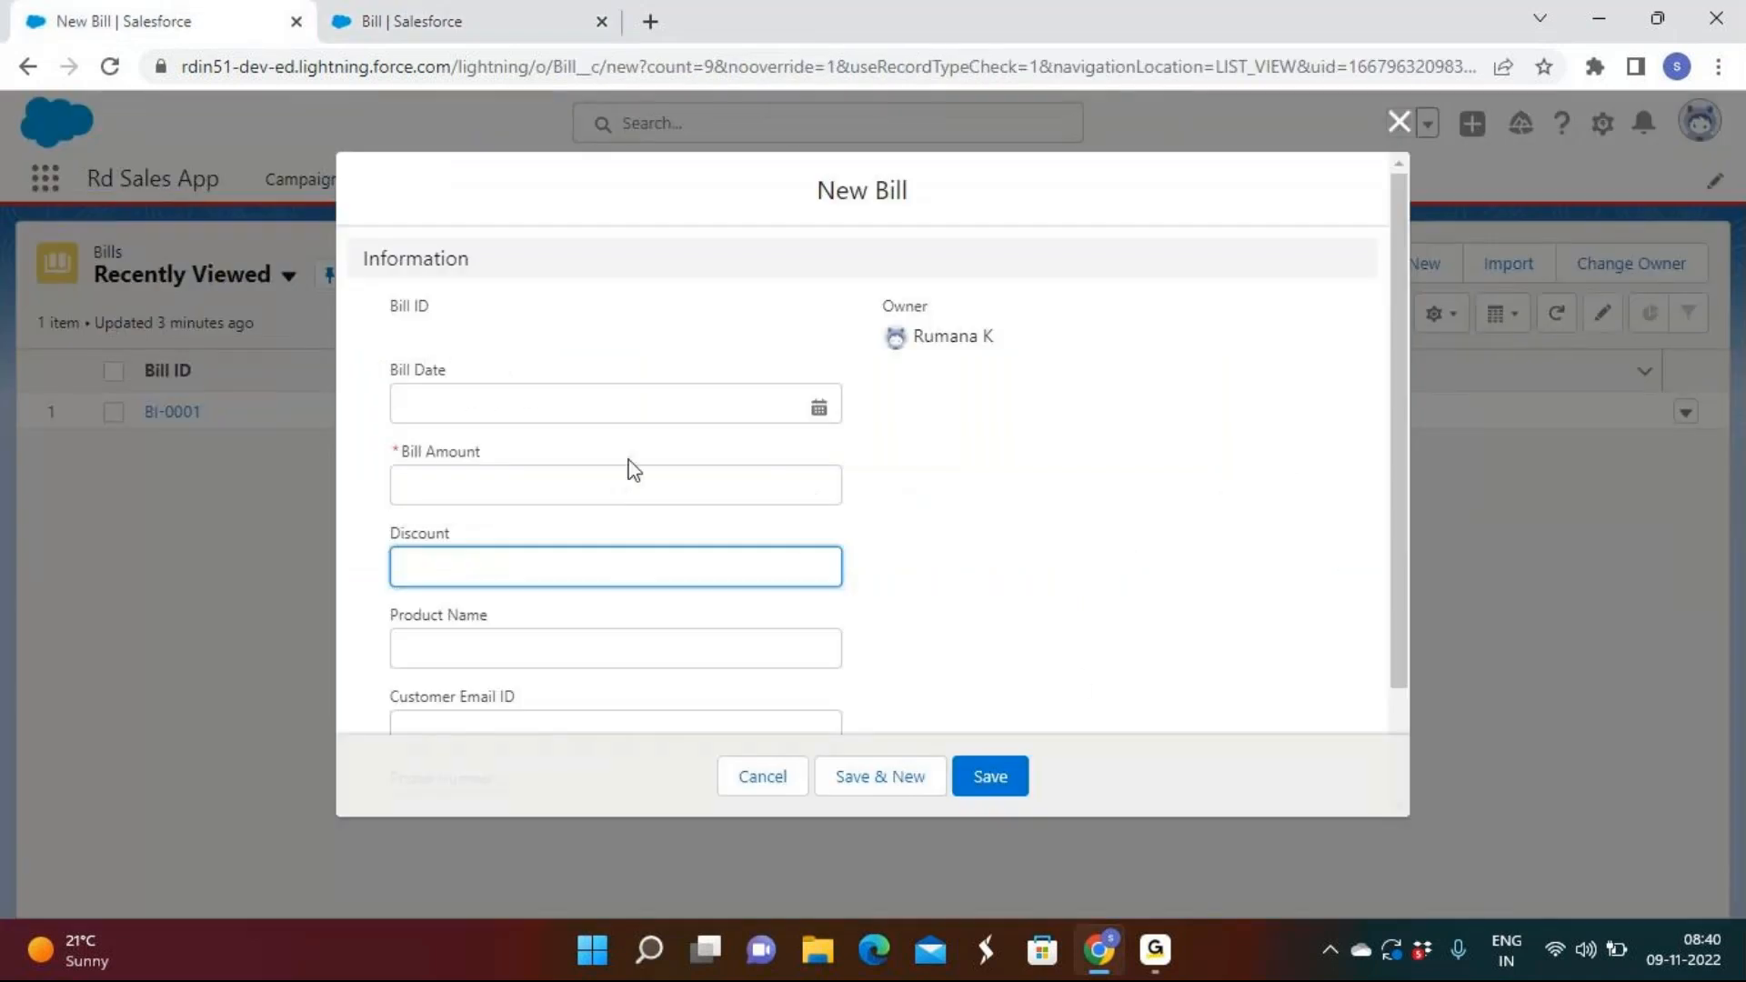
pyautogui.click(1400, 126)
pyautogui.click(1689, 414)
pyautogui.click(1592, 455)
pyautogui.scroll(-2, 796, 542)
pyautogui.click(565, 629)
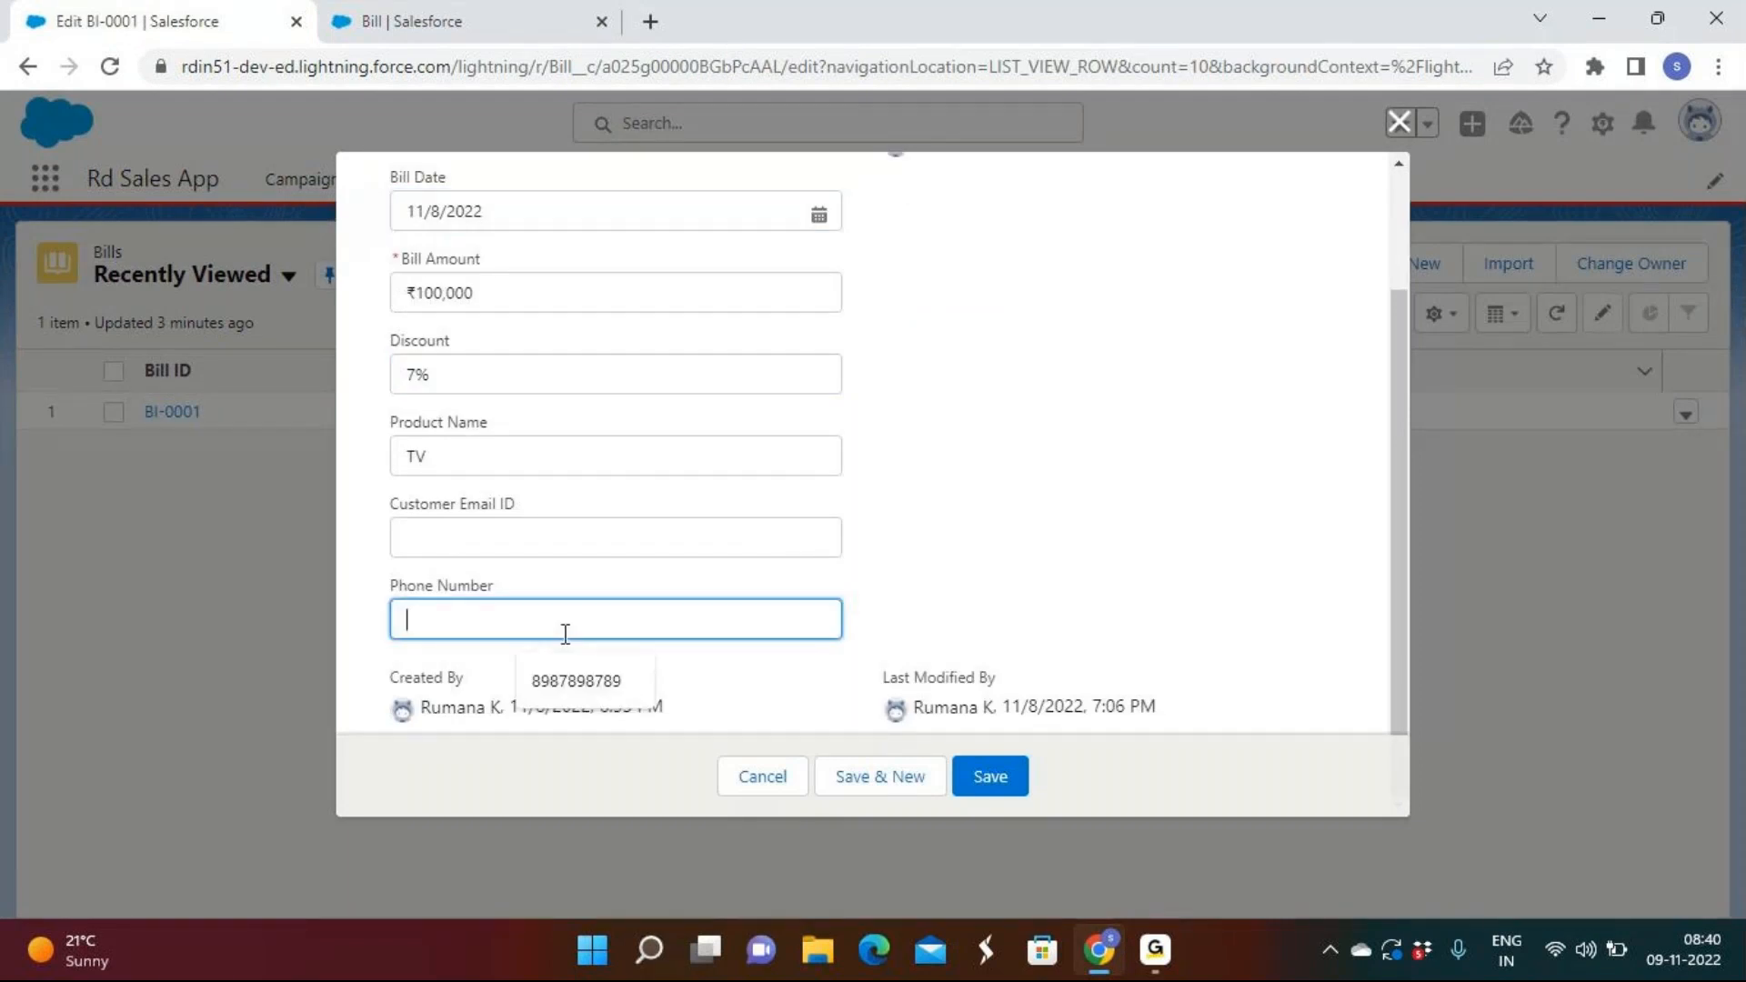
pyautogui.write('999999999999999999999999')
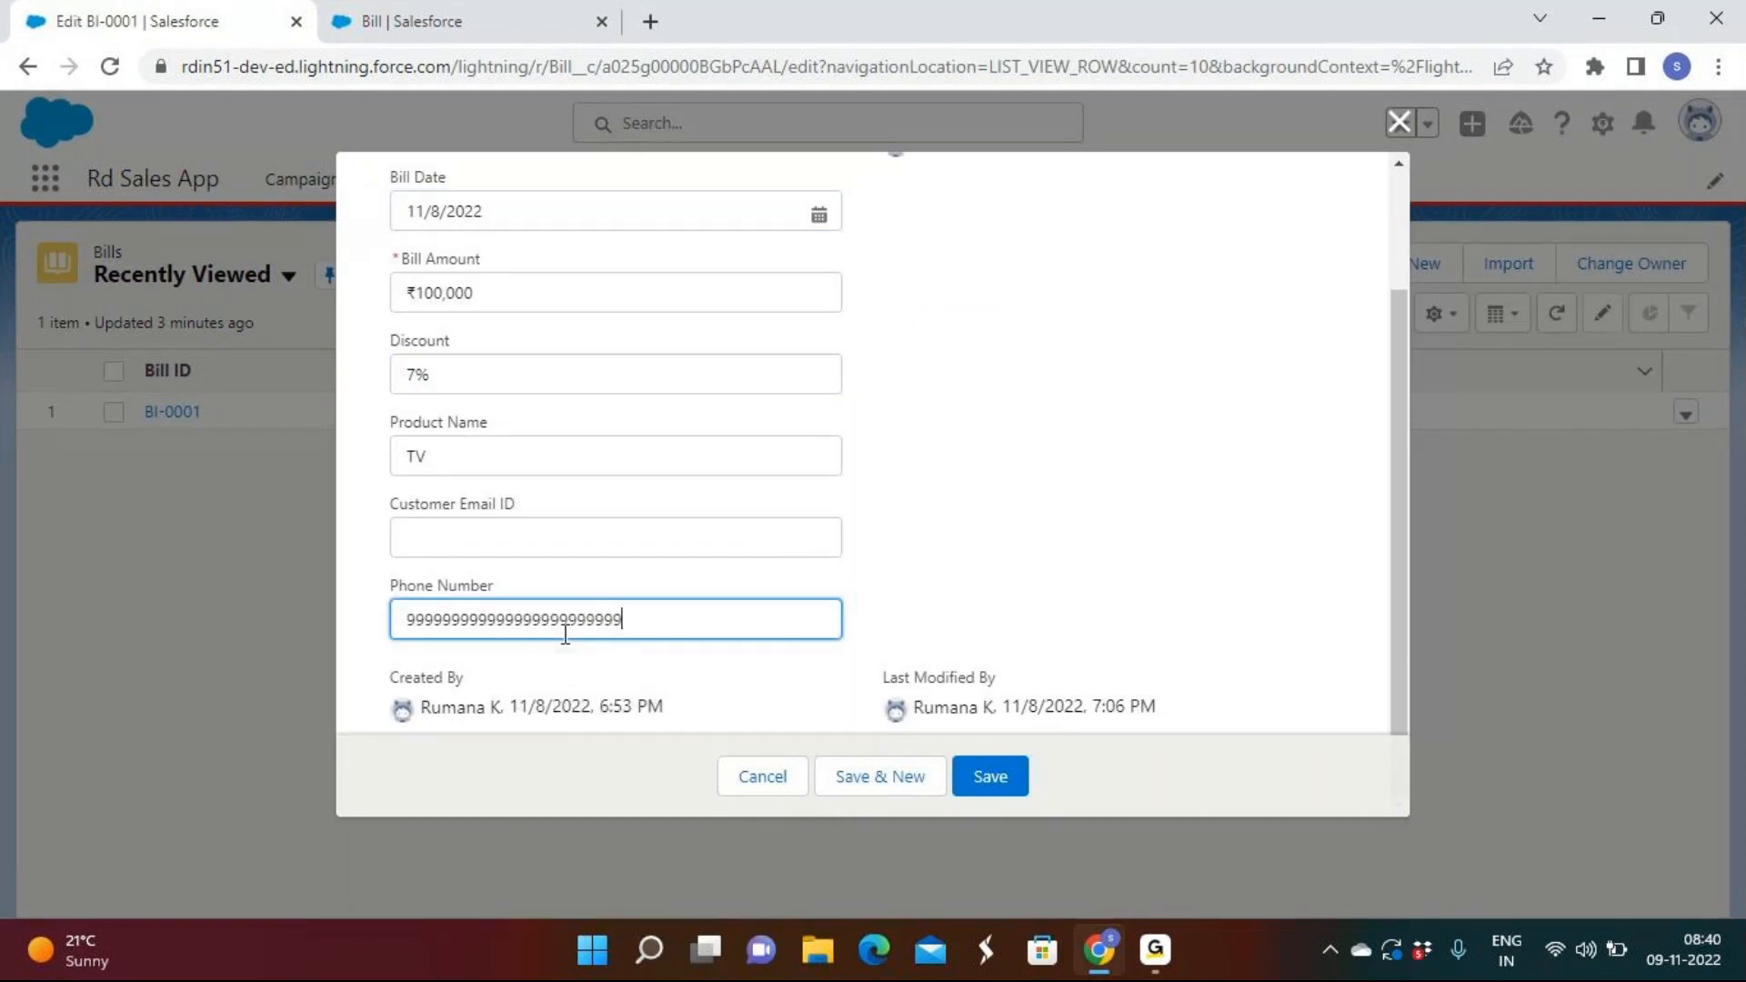
pyautogui.click(991, 777)
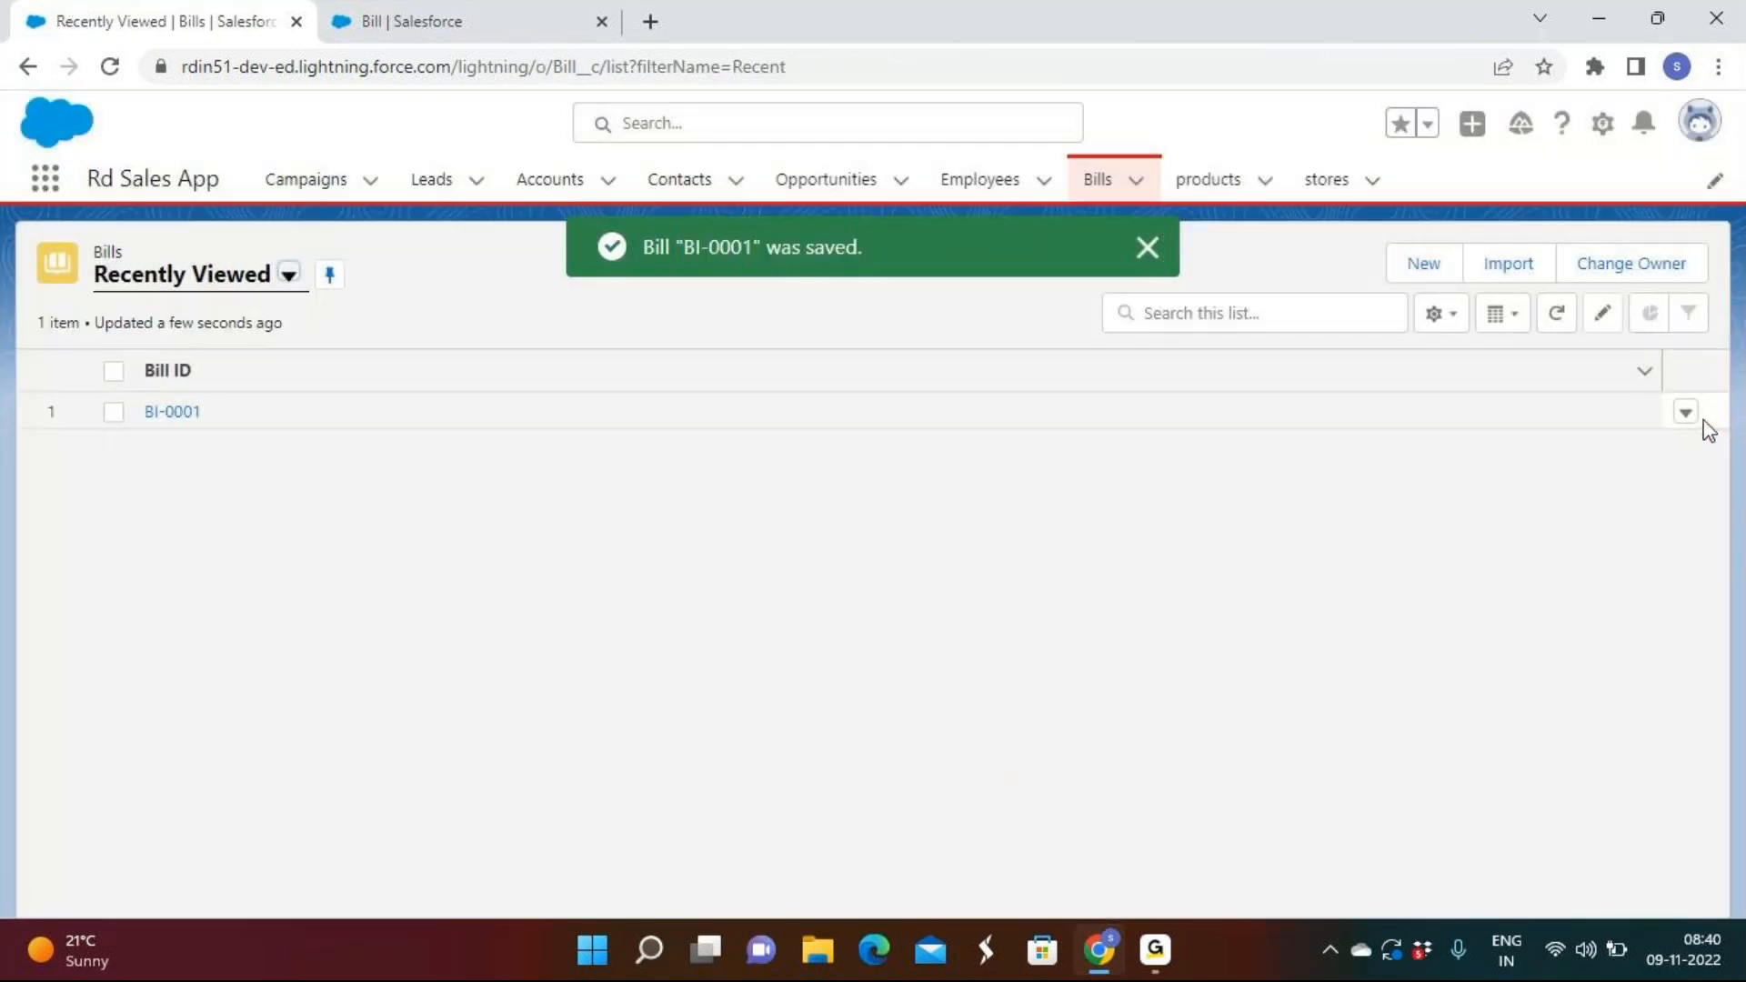
# Shorten BI-0001's Phone Number to four digits and save it.
pyautogui.click(1693, 424)
pyautogui.click(1606, 461)
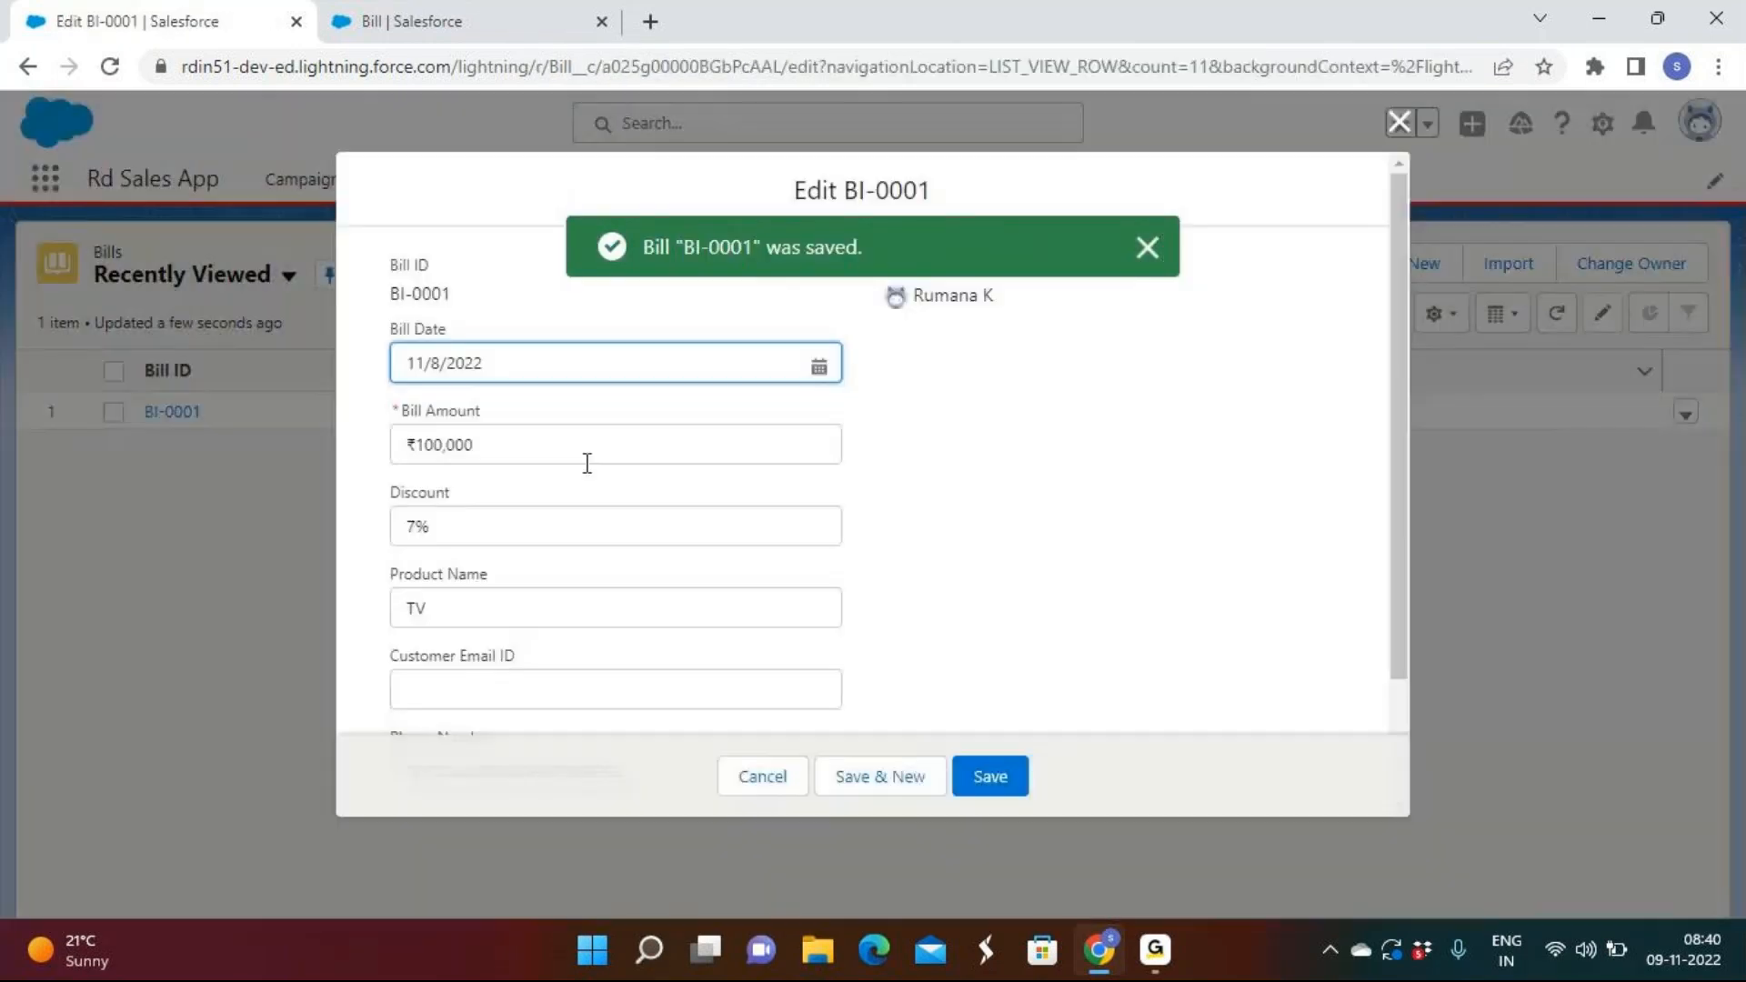
pyautogui.scroll(-2, 588, 466)
pyautogui.click(667, 620)
pyautogui.press('BackSpace')
pyautogui.press('BackSpace')
pyautogui.press('BackSpace')
pyautogui.press('BackSpace')
pyautogui.press('BackSpace')
pyautogui.press('BackSpace')
pyautogui.press('BackSpace')
pyautogui.press('BackSpace')
pyautogui.press('BackSpace')
pyautogui.press('BackSpace')
pyautogui.press('BackSpace')
pyautogui.press('BackSpace')
pyautogui.press('BackSpace')
pyautogui.press('BackSpace')
pyautogui.press('BackSpace')
pyautogui.press('BackSpace')
pyautogui.press('BackSpace')
pyautogui.press('BackSpace')
pyautogui.press('BackSpace')
pyautogui.press('BackSpace')
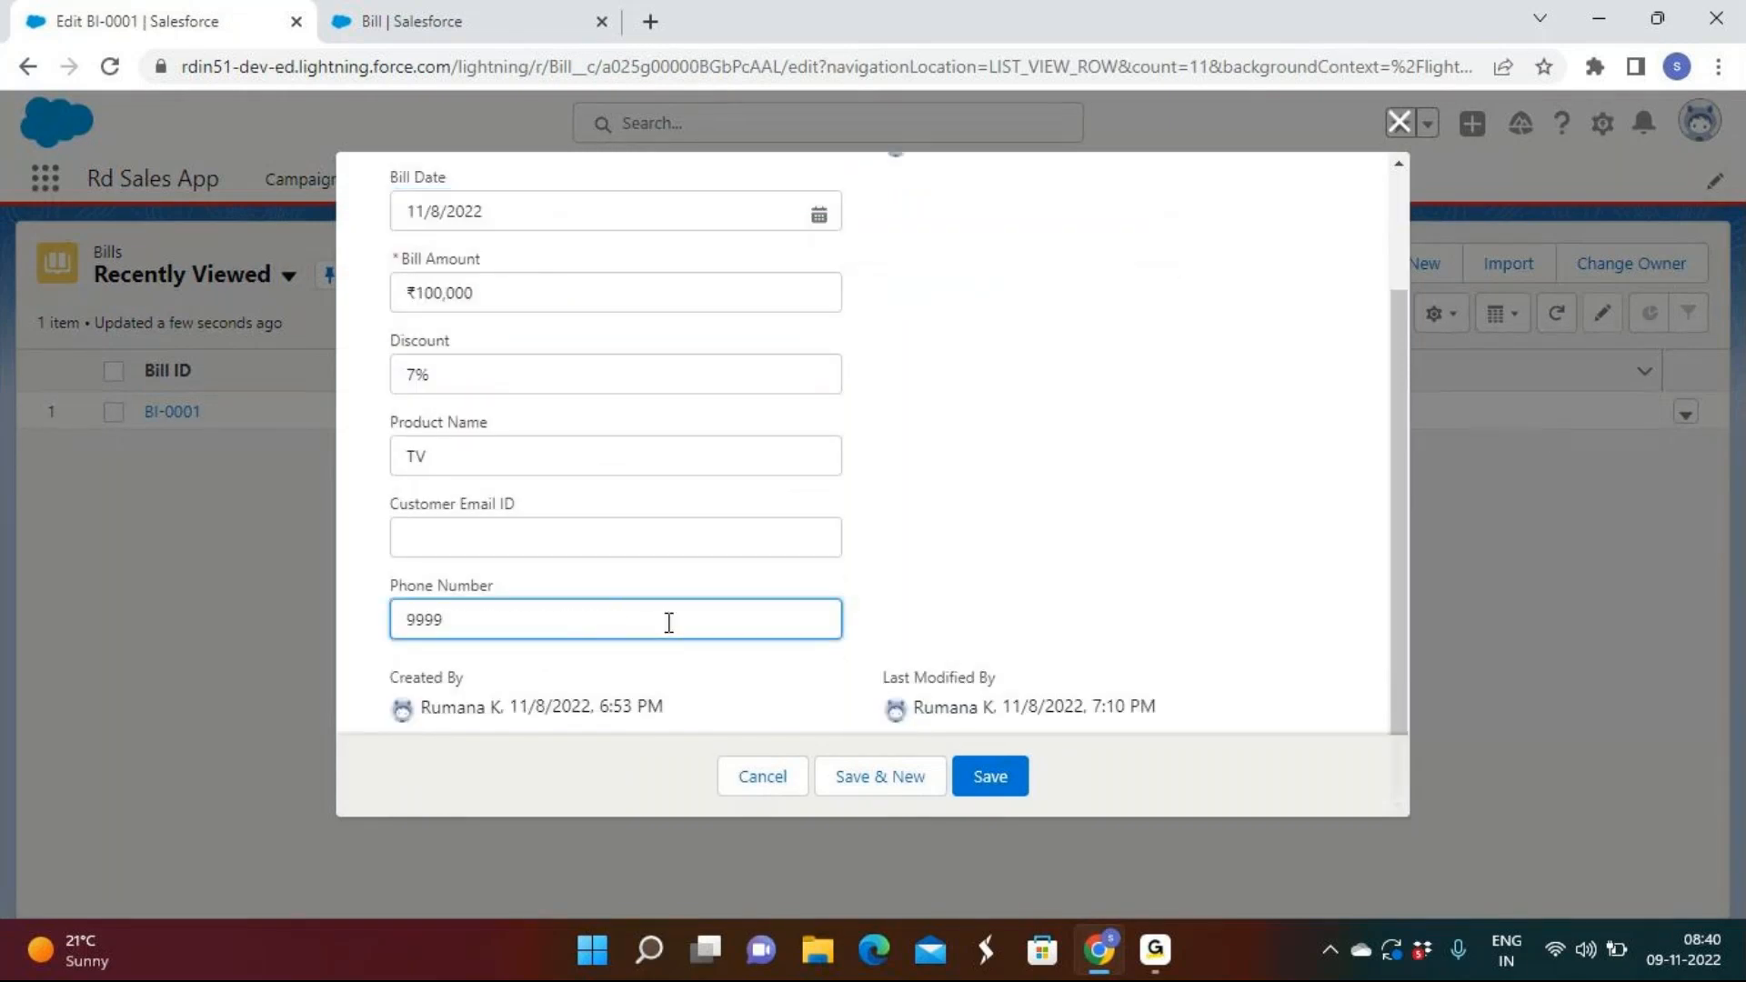
pyautogui.click(989, 788)
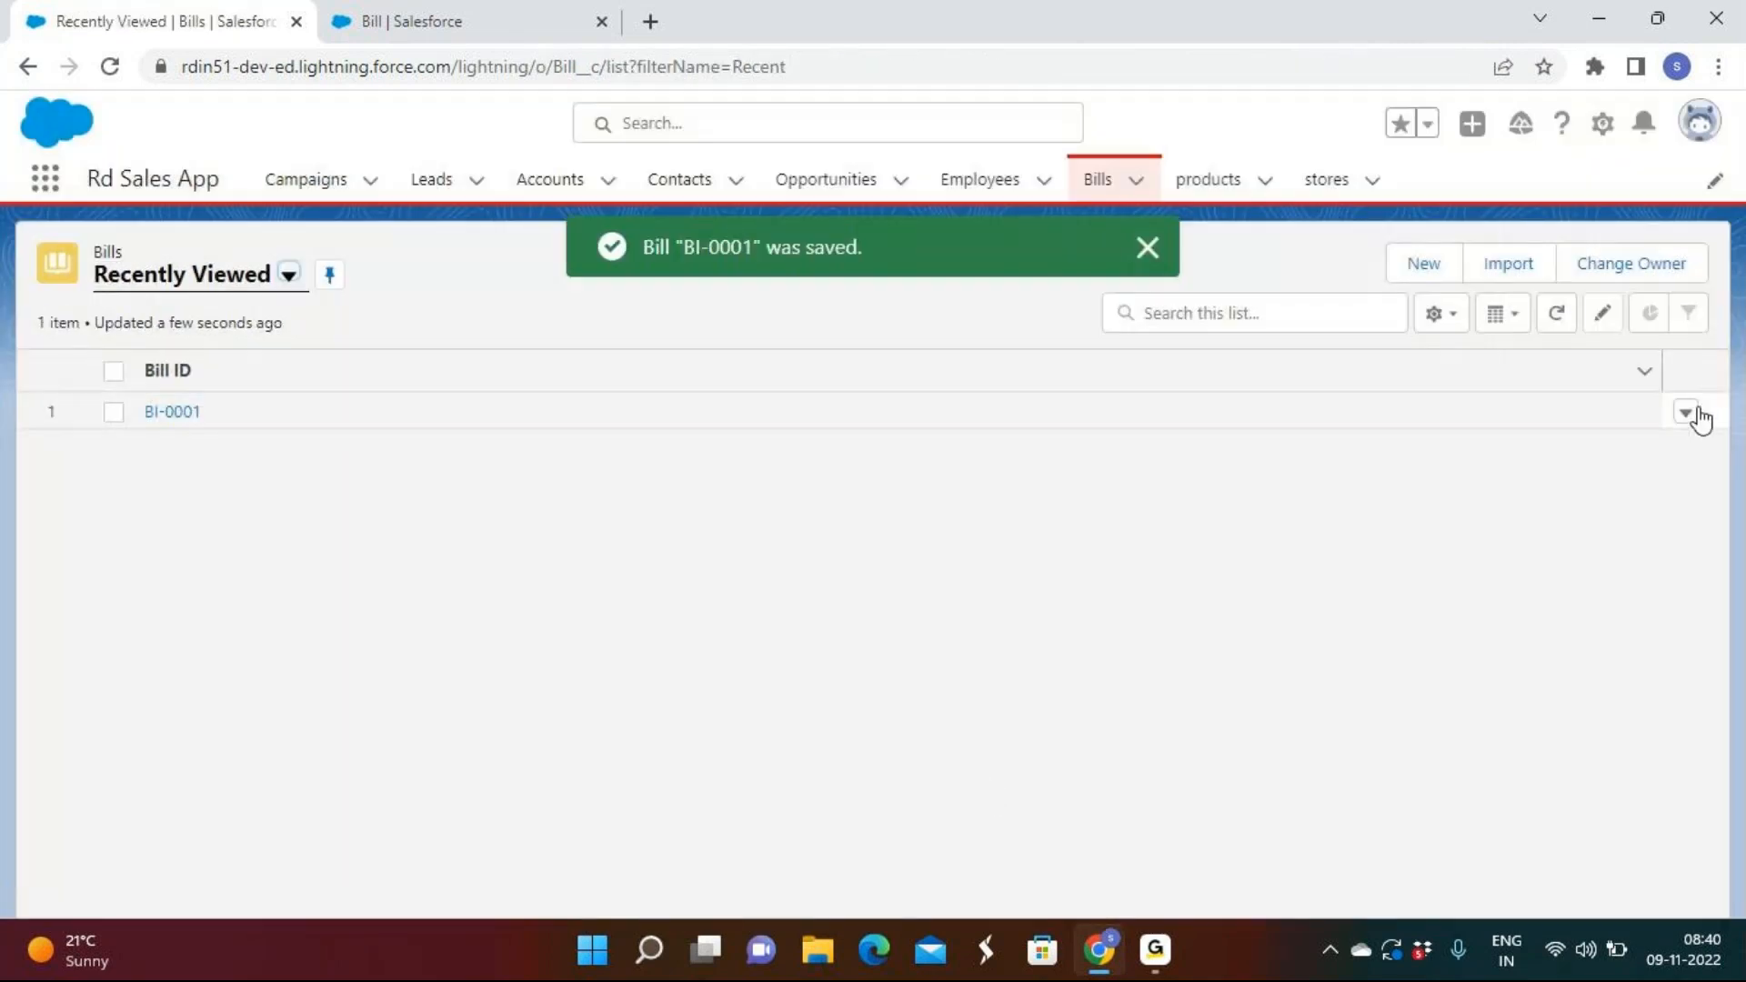
pyautogui.click(1685, 414)
pyautogui.click(1637, 448)
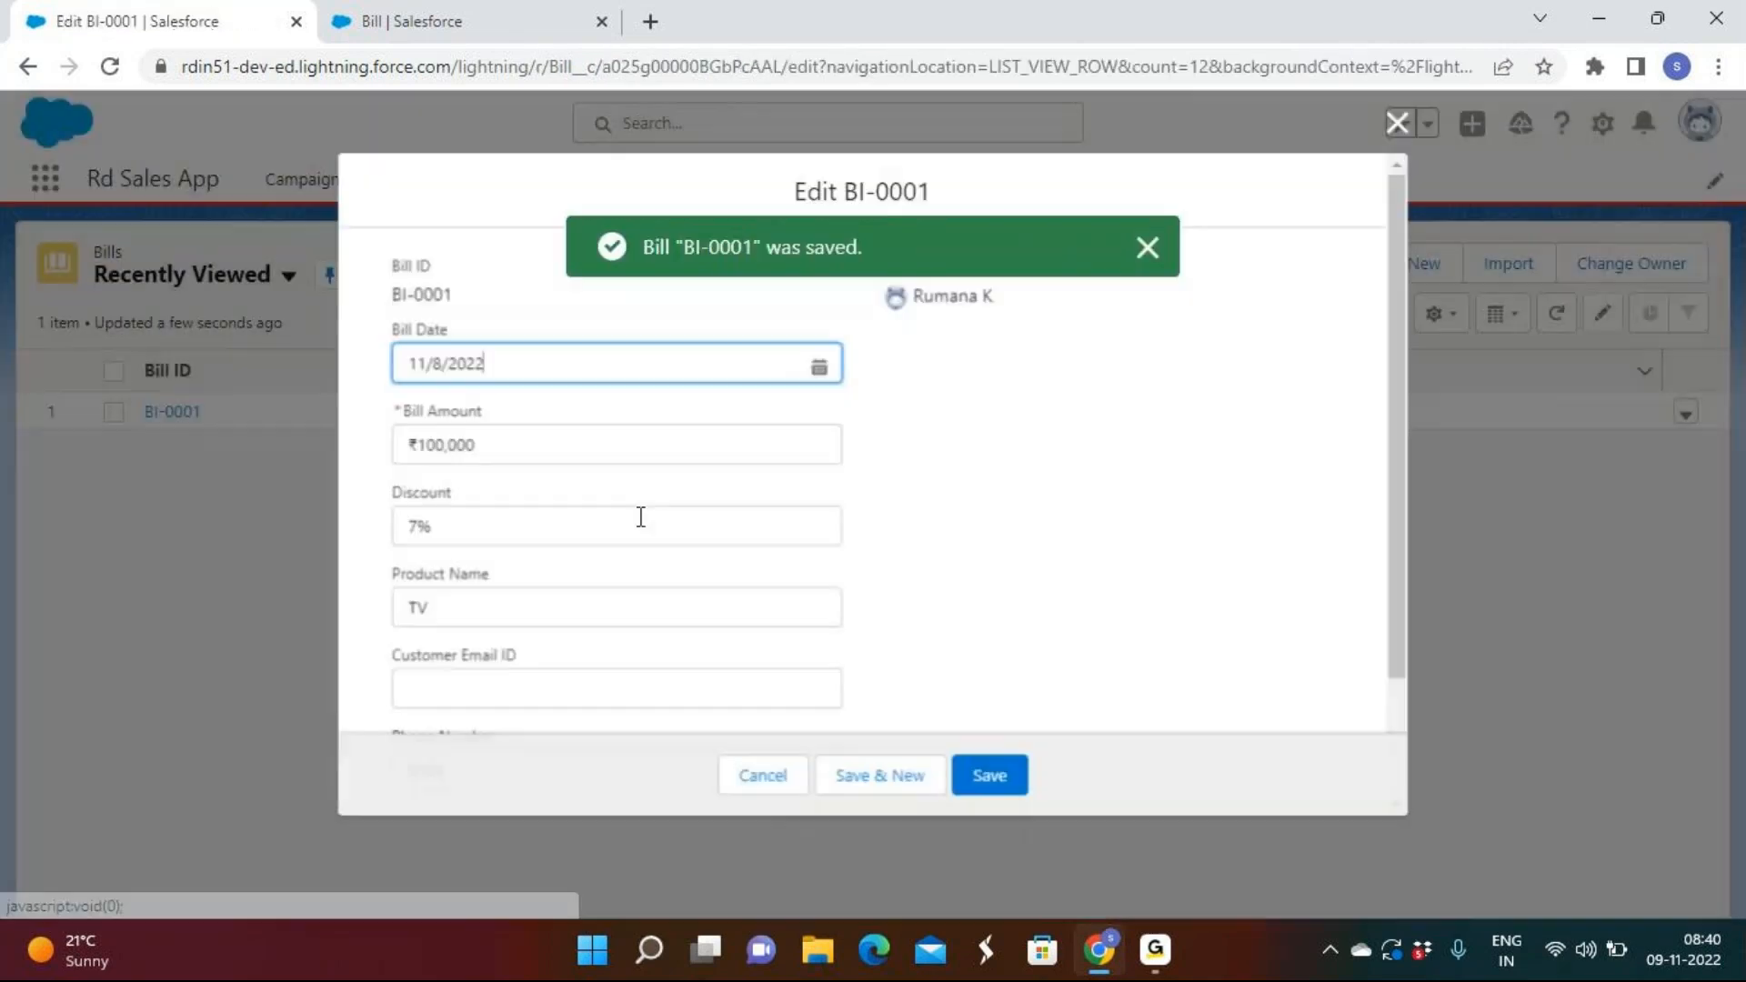
pyautogui.click(506, 619)
pyautogui.write('9999999999')
pyautogui.click(1000, 789)
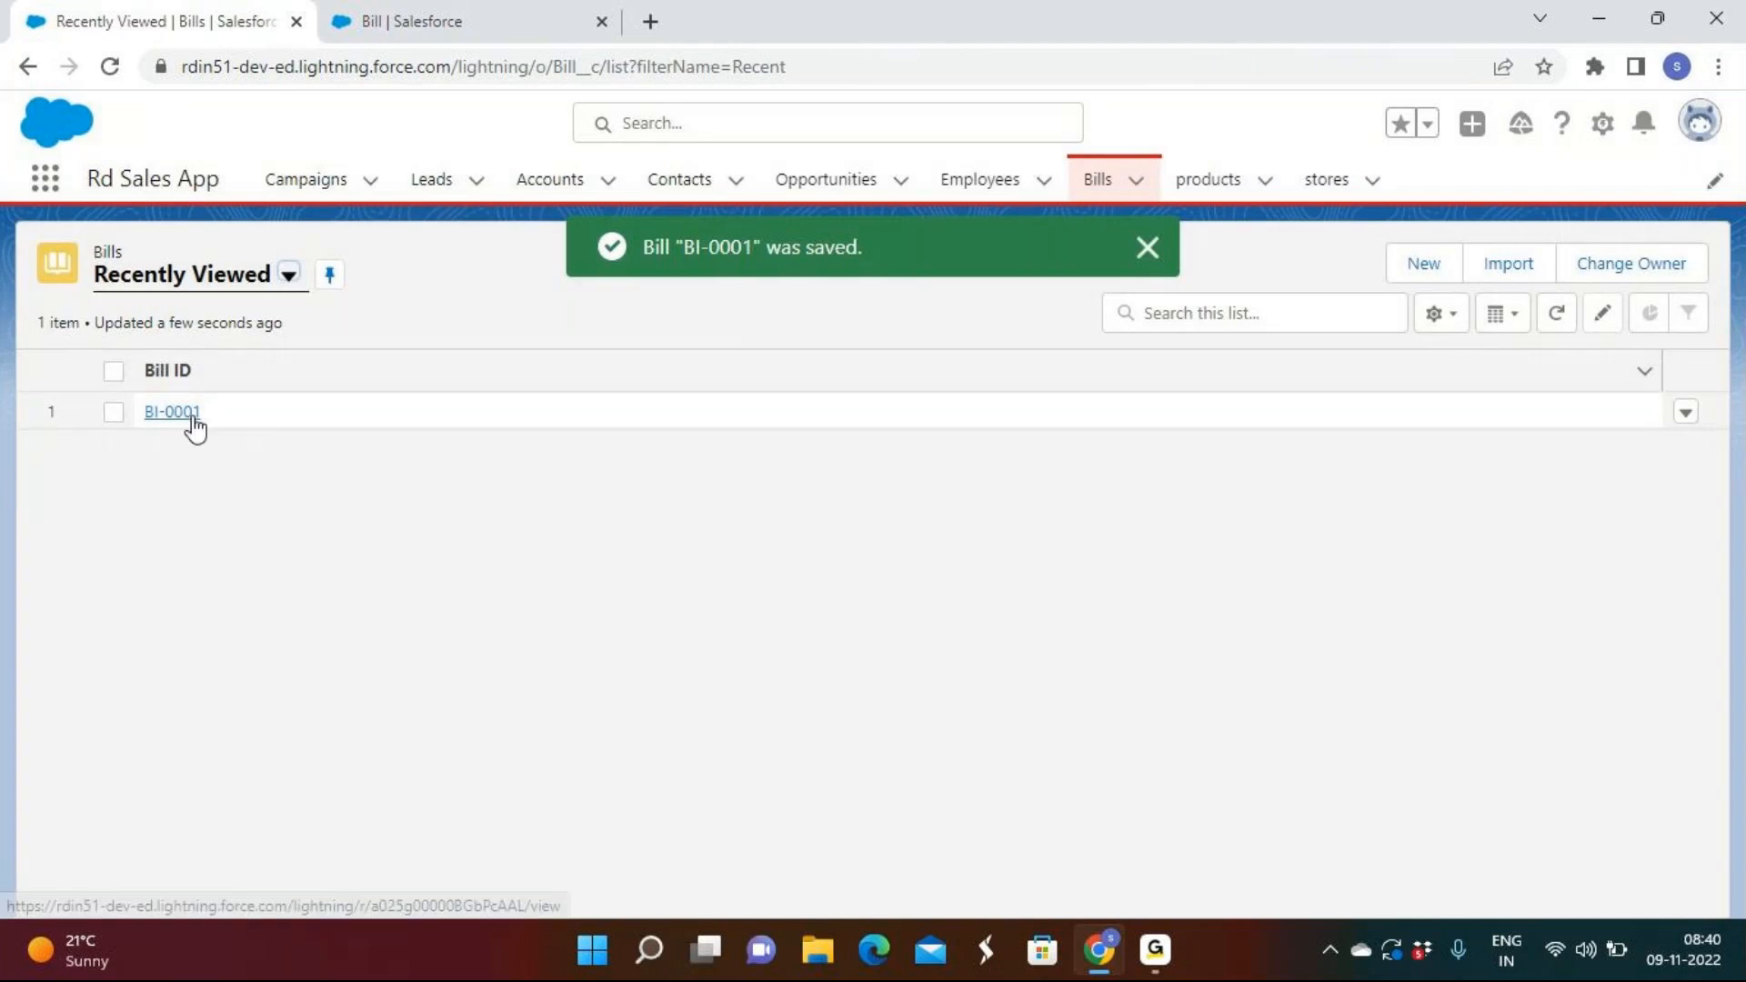
pyautogui.click(173, 412)
pyautogui.scroll(-1, 396, 529)
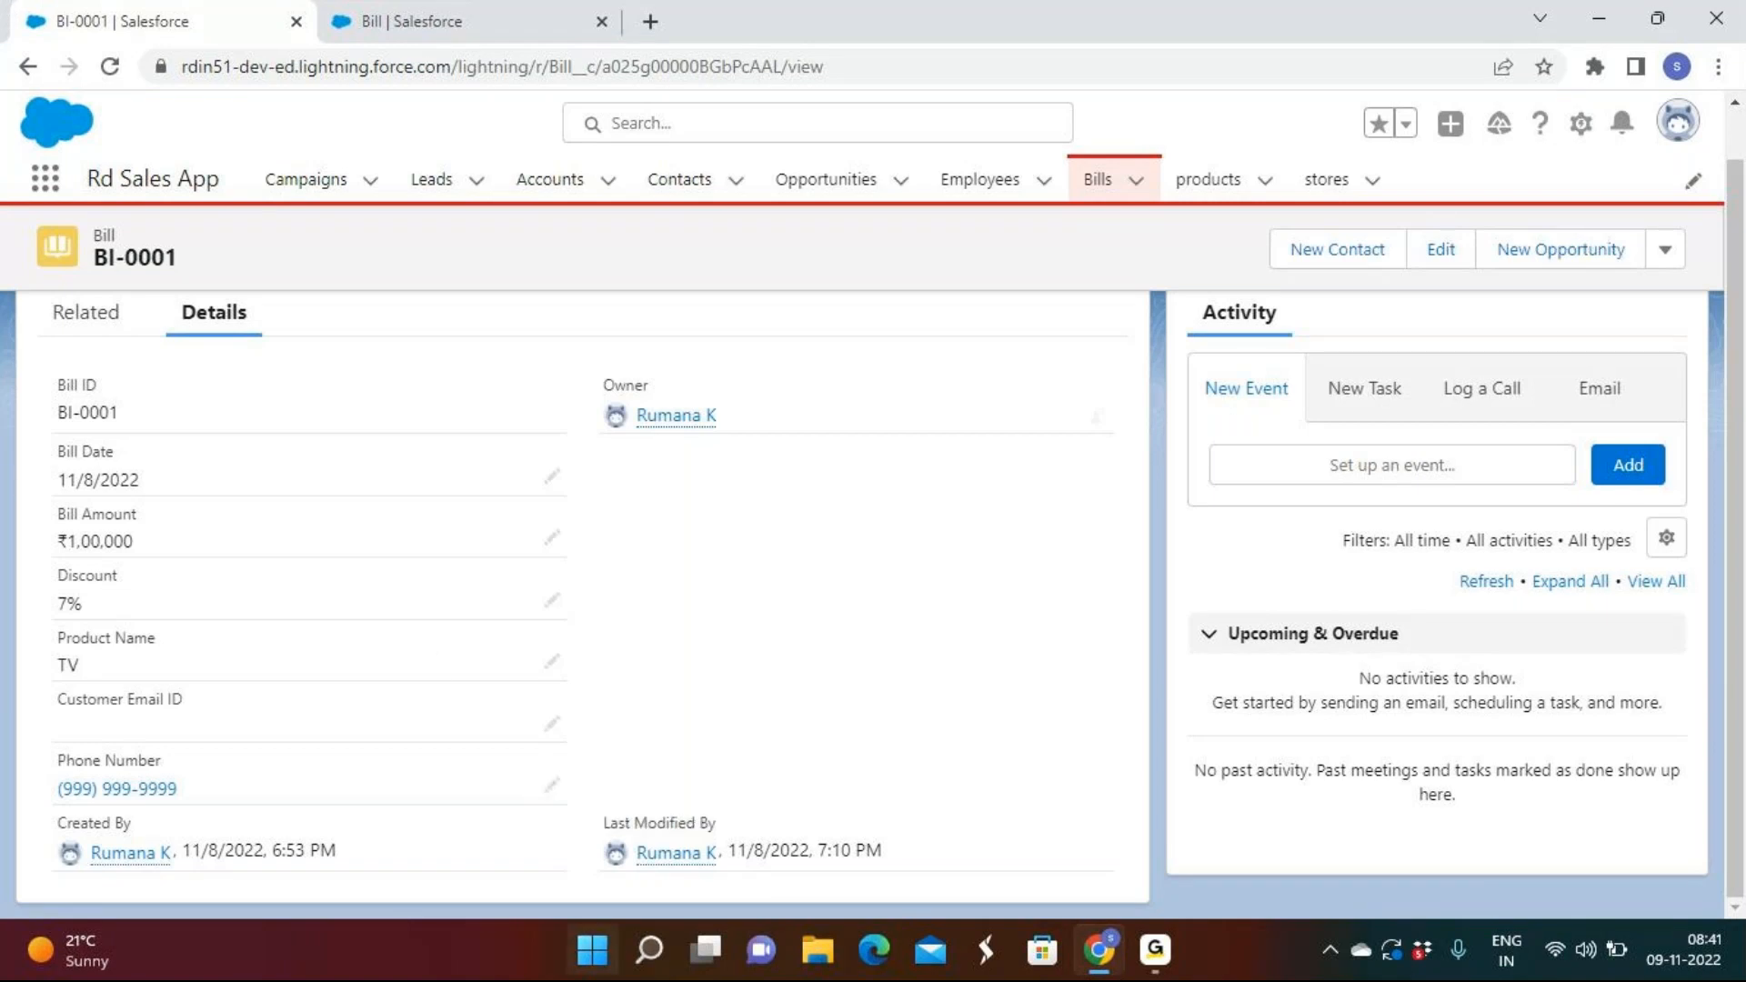
pyautogui.click(1101, 181)
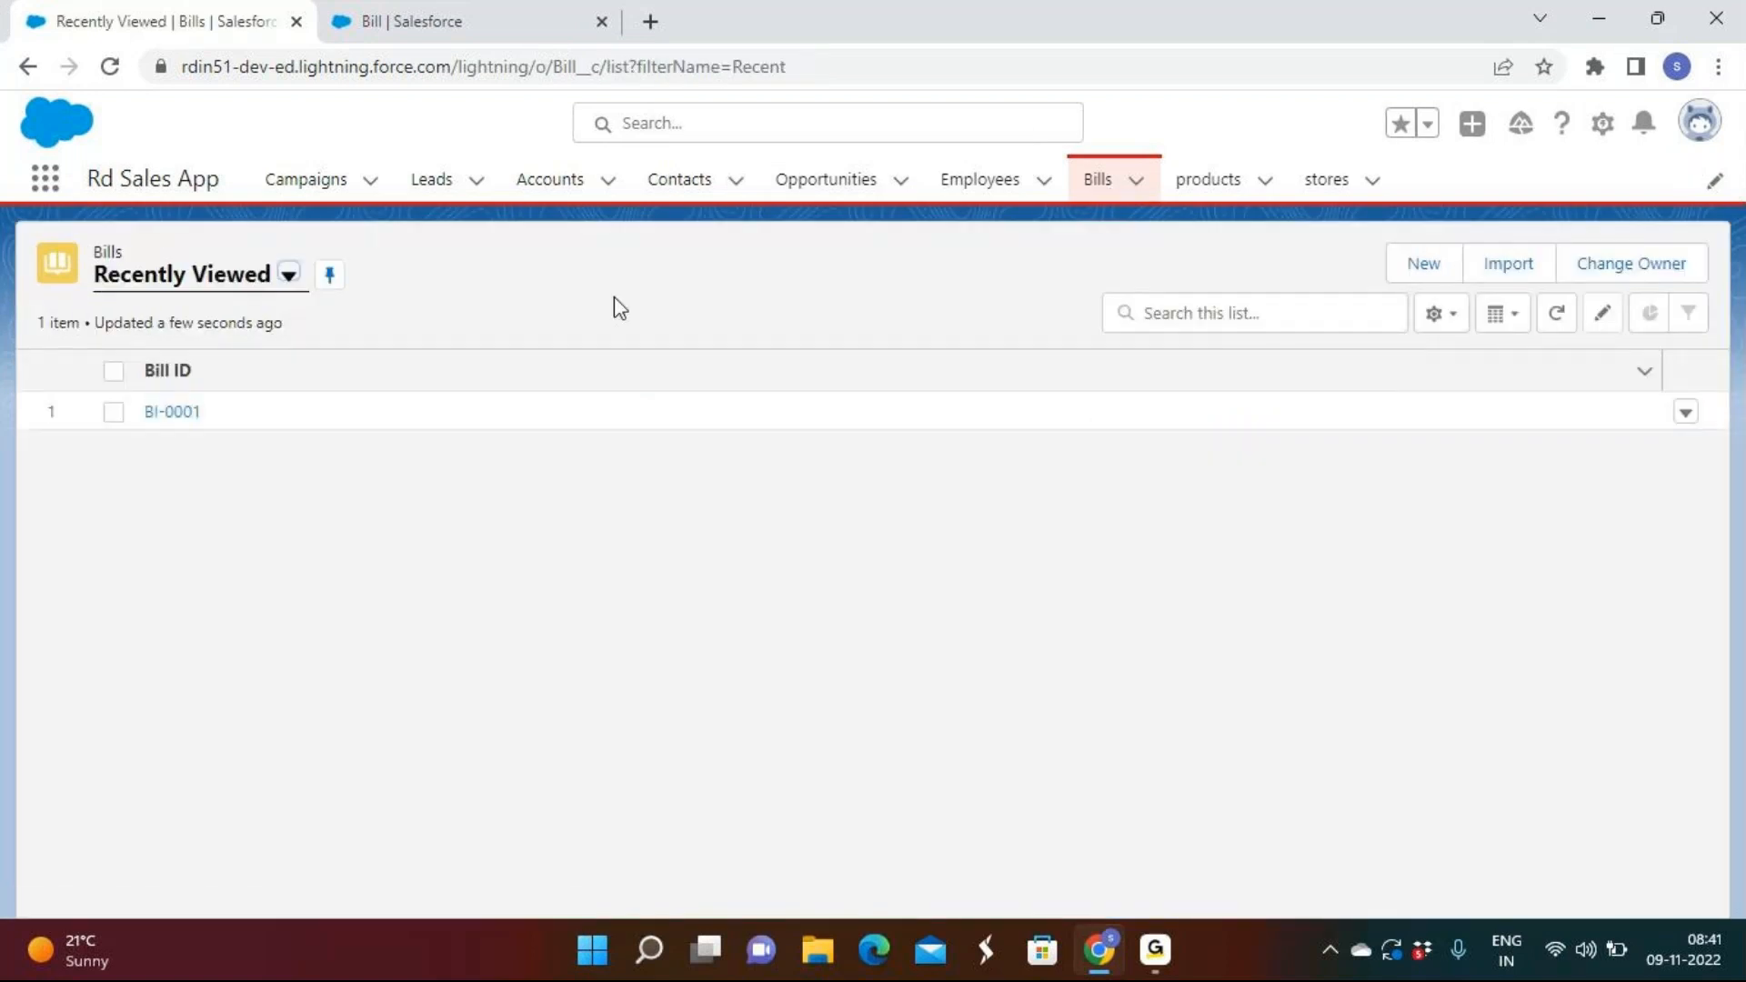
# Start a new Bill validation rule named Phone_number_should_be_10_digits, keeping Active checked.
pyautogui.click(391, 20)
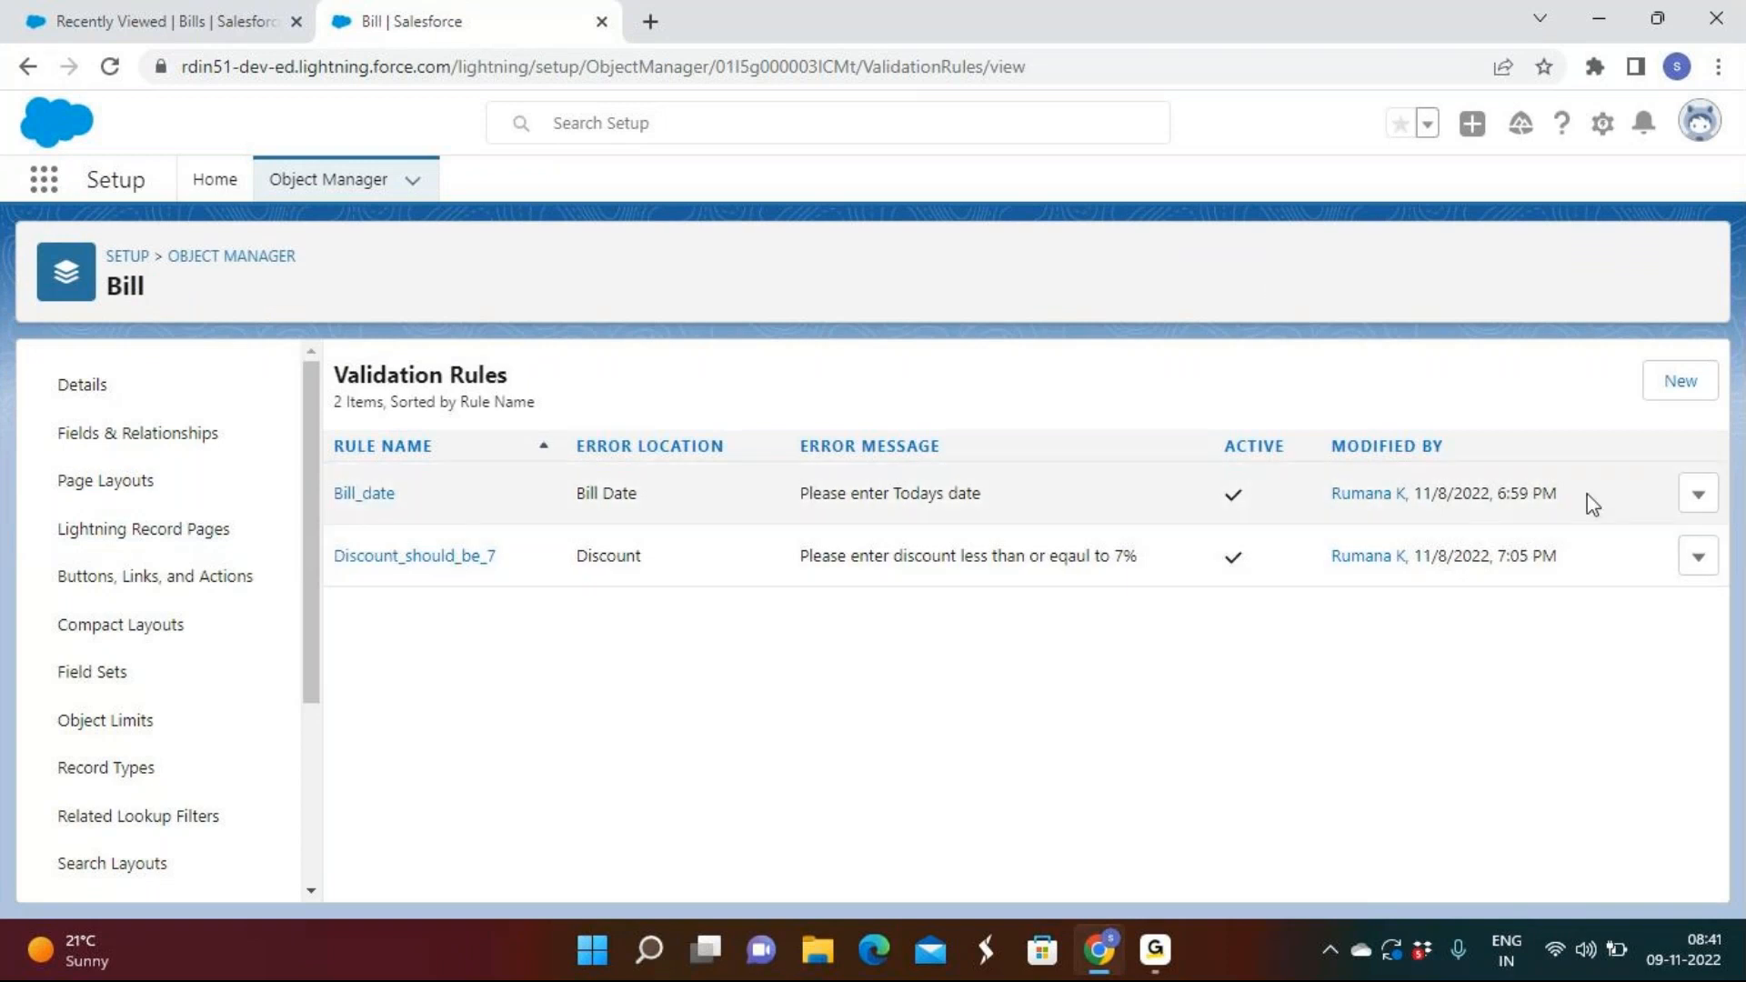
pyautogui.click(1681, 381)
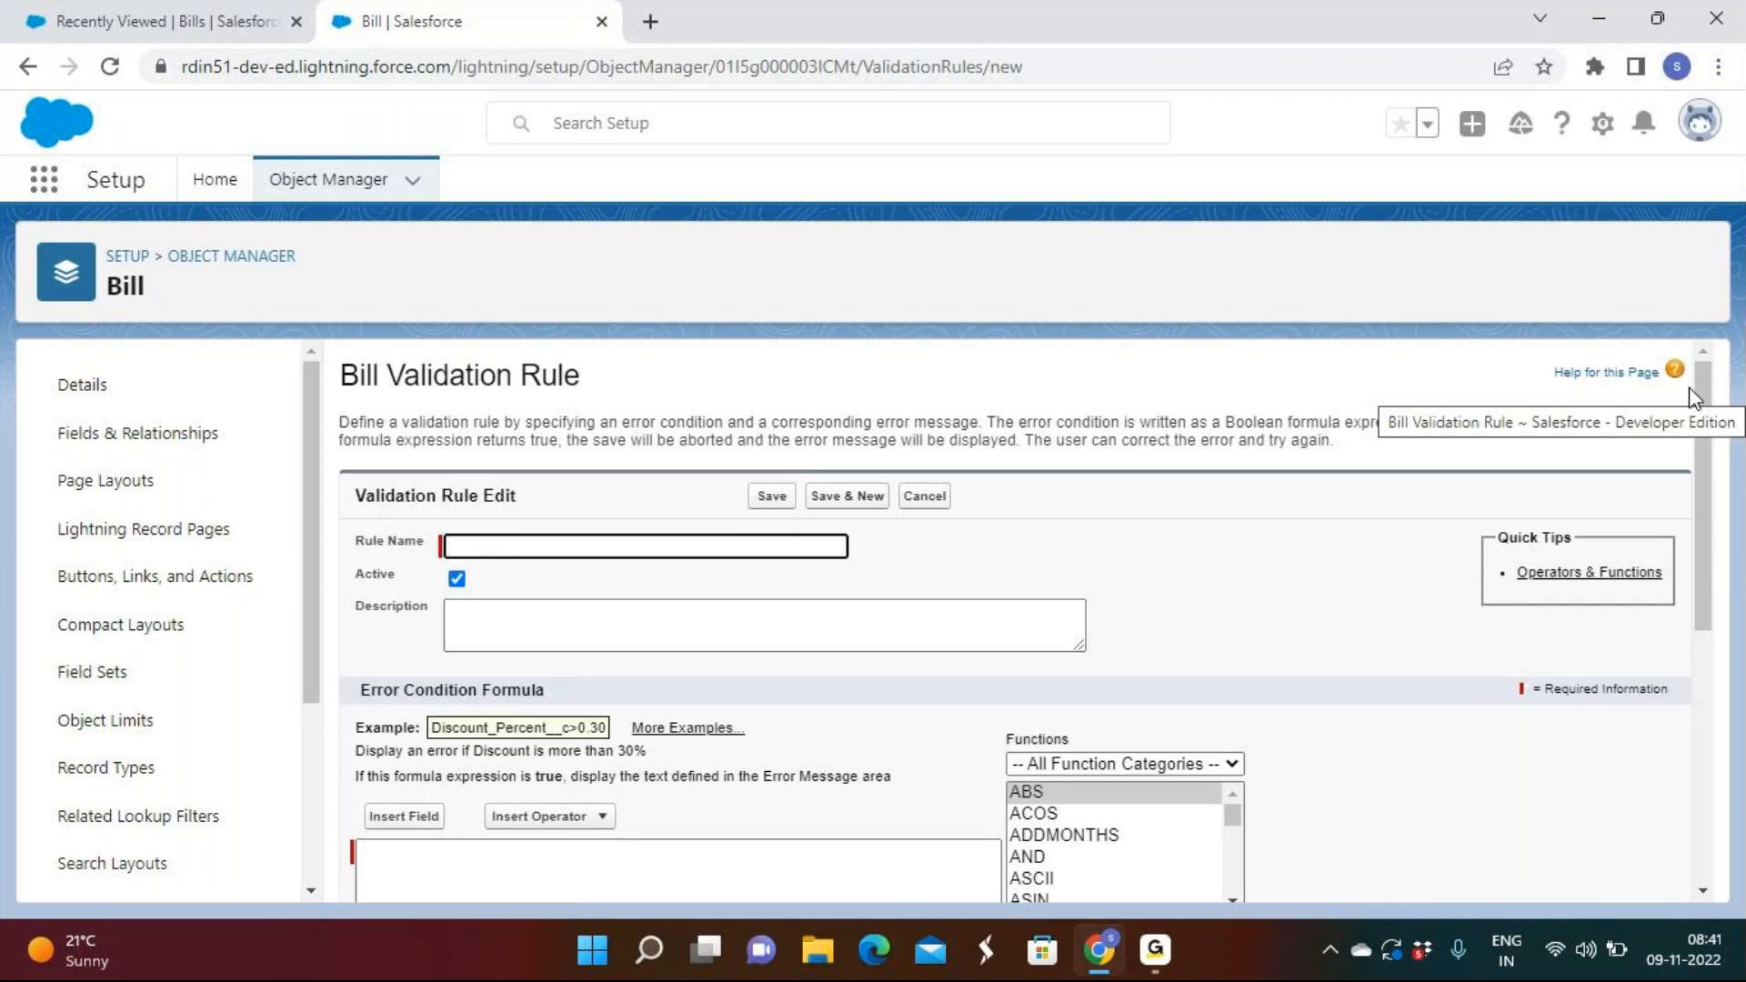
pyautogui.click(503, 544)
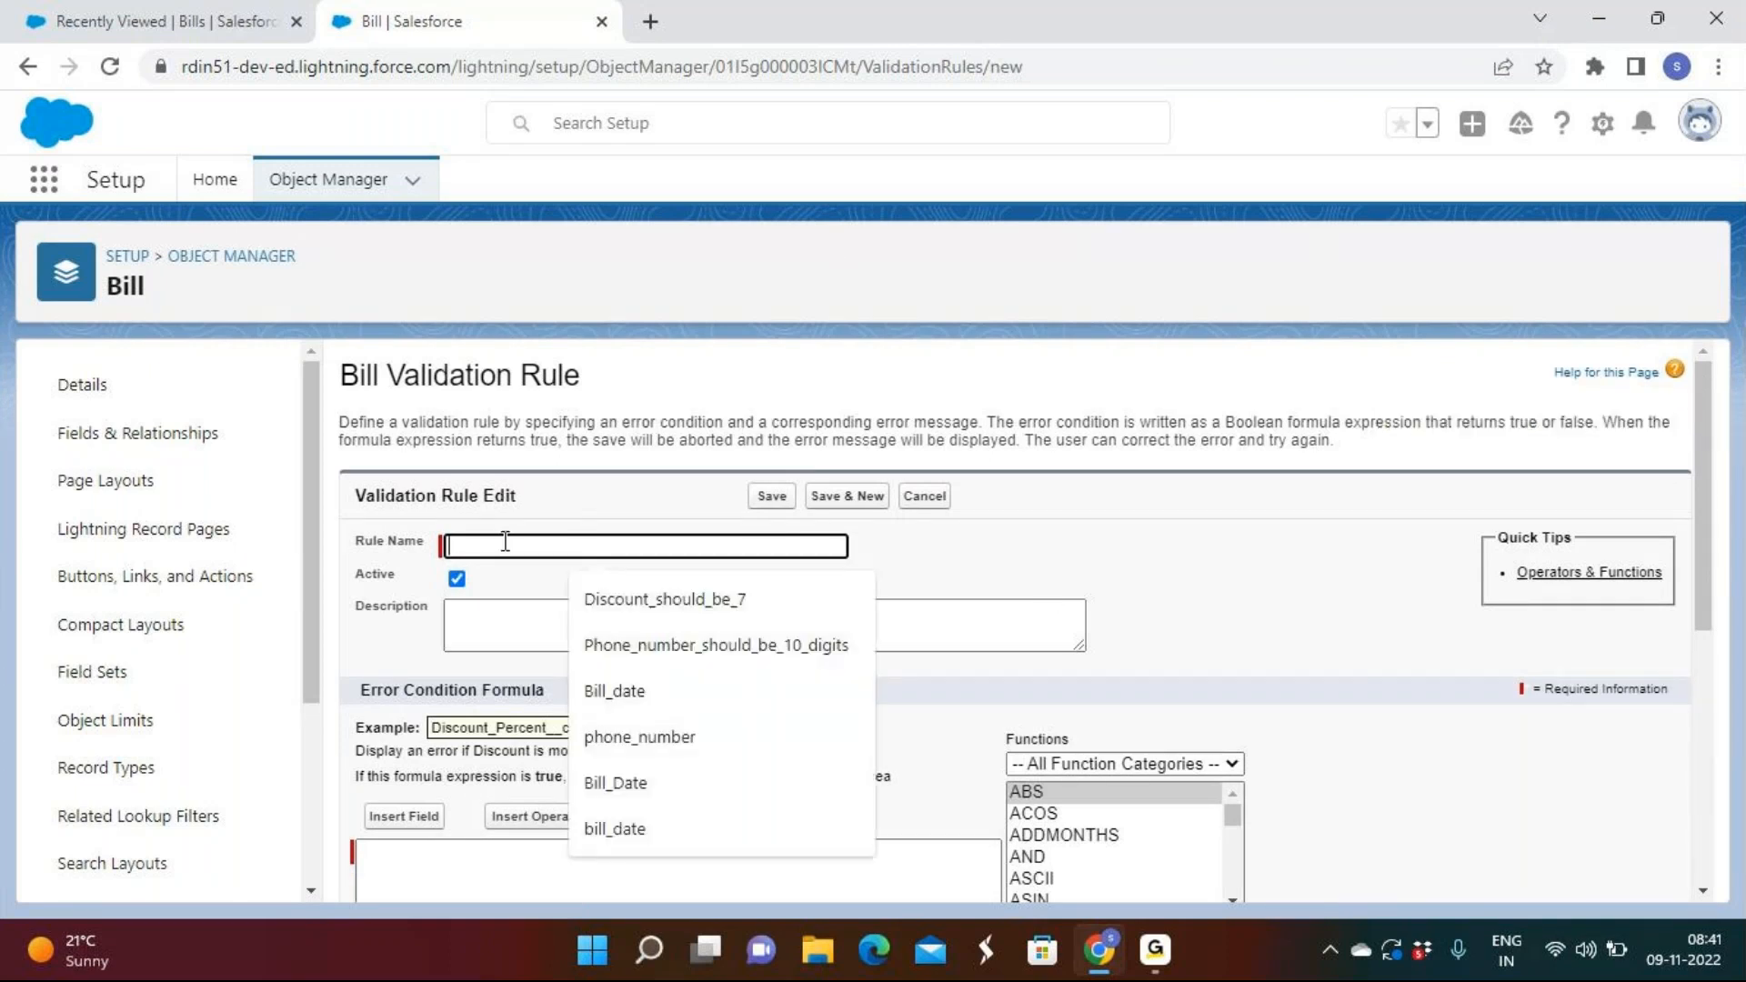
pyautogui.click(733, 663)
pyautogui.scroll(-3, 352, 517)
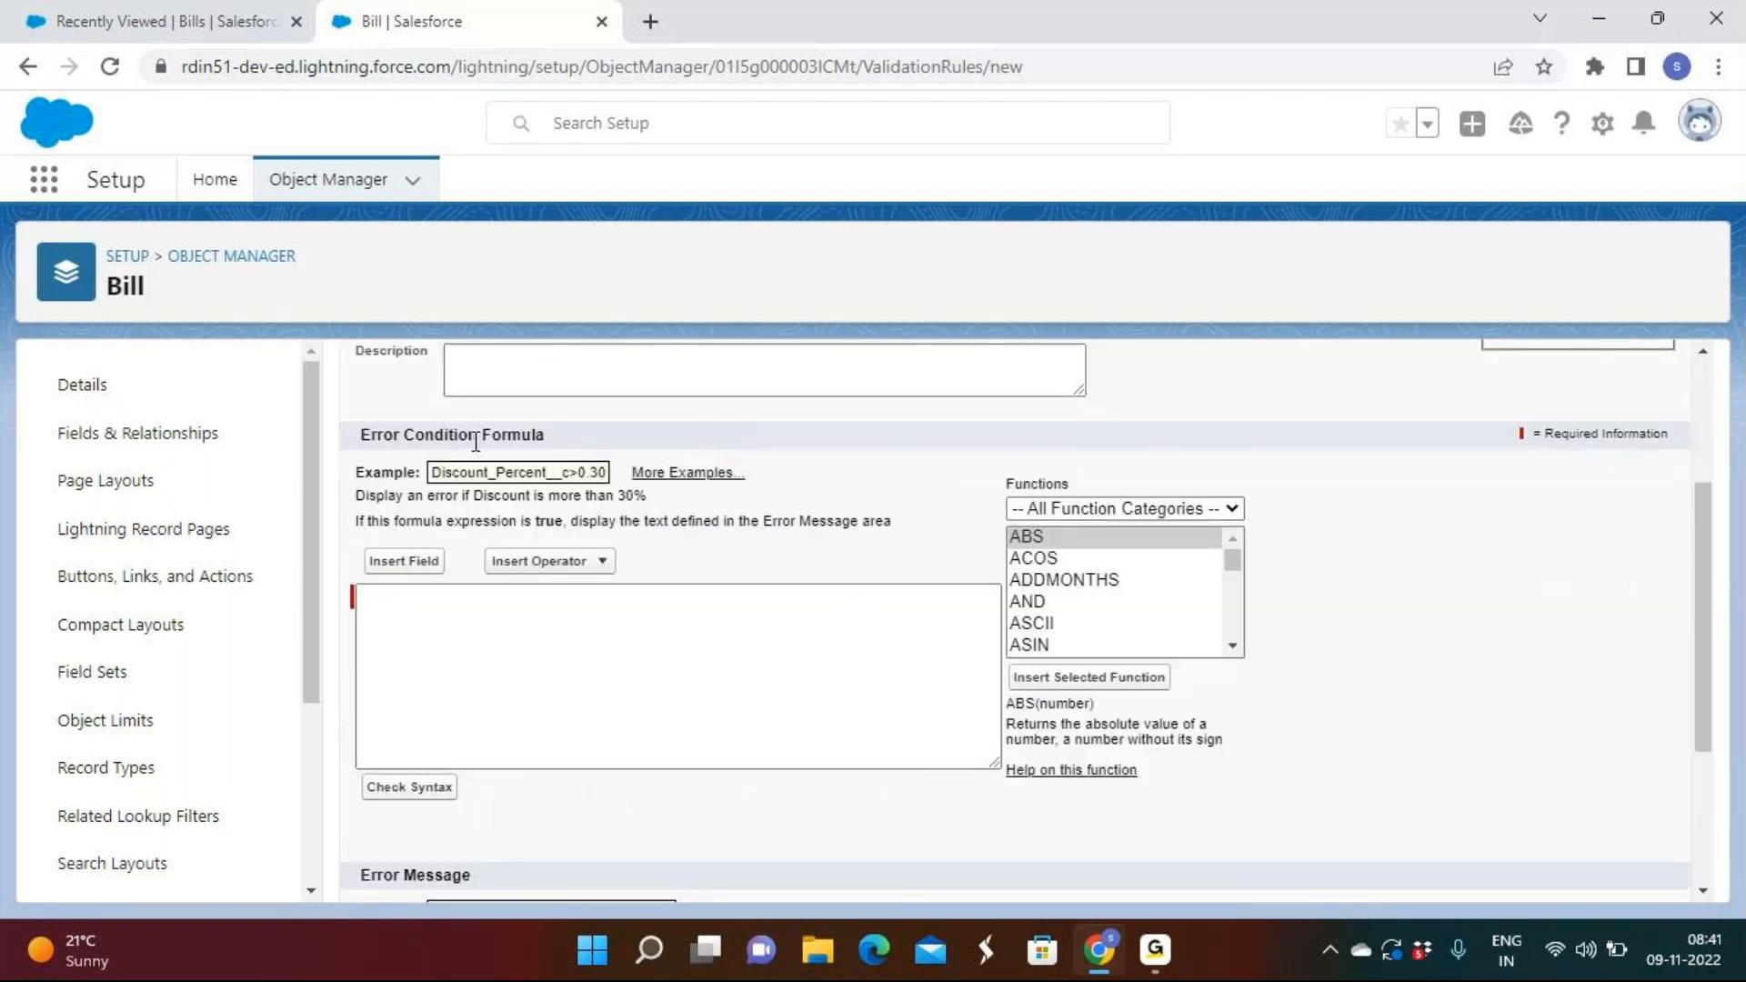
pyautogui.scroll(3, 454, 564)
pyautogui.click(457, 579)
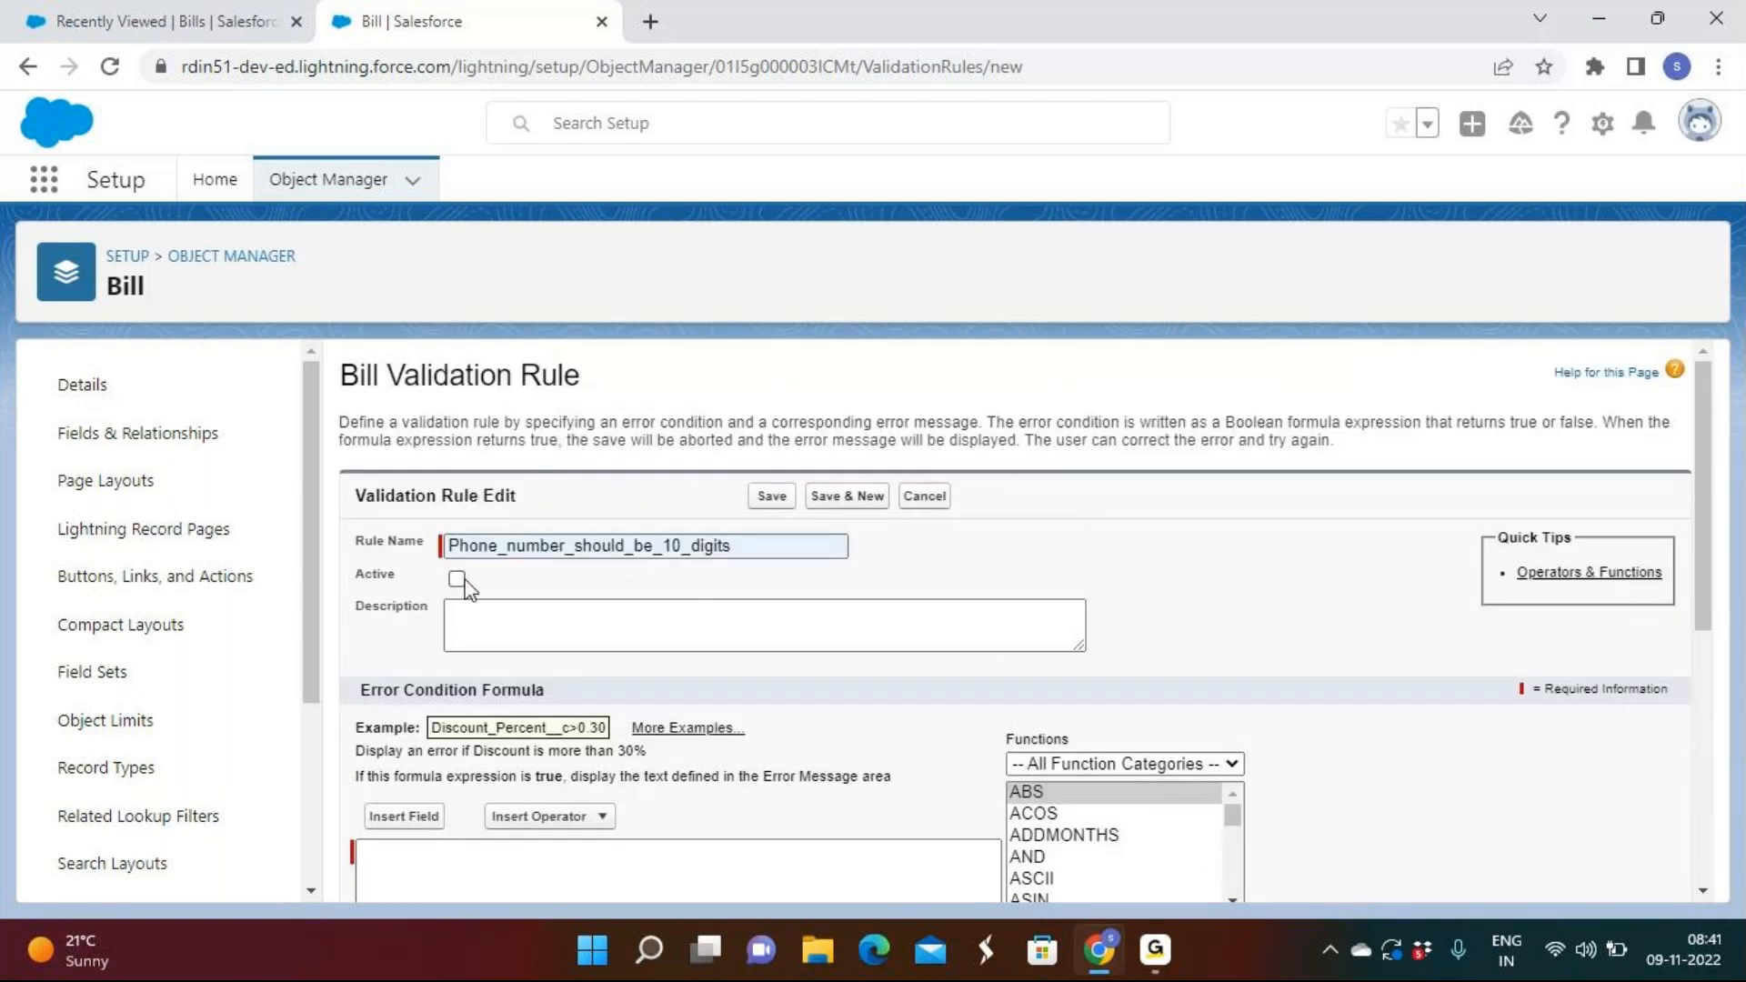
pyautogui.click(456, 580)
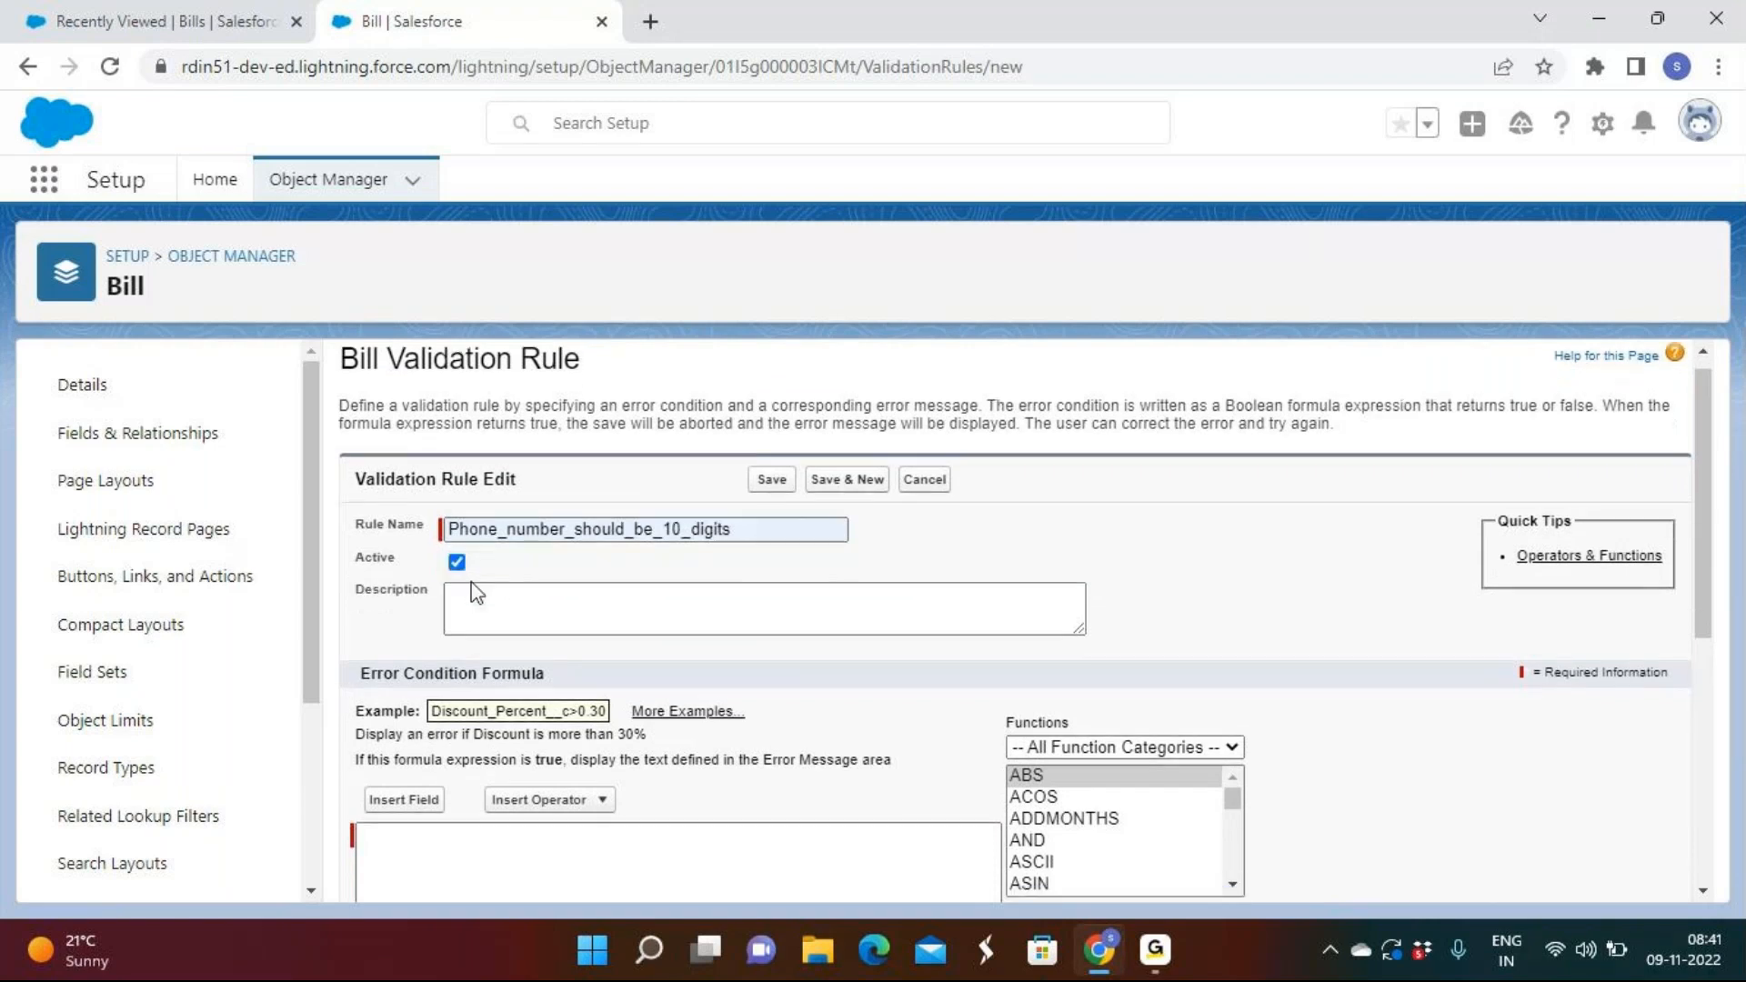
pyautogui.scroll(-3, 495, 605)
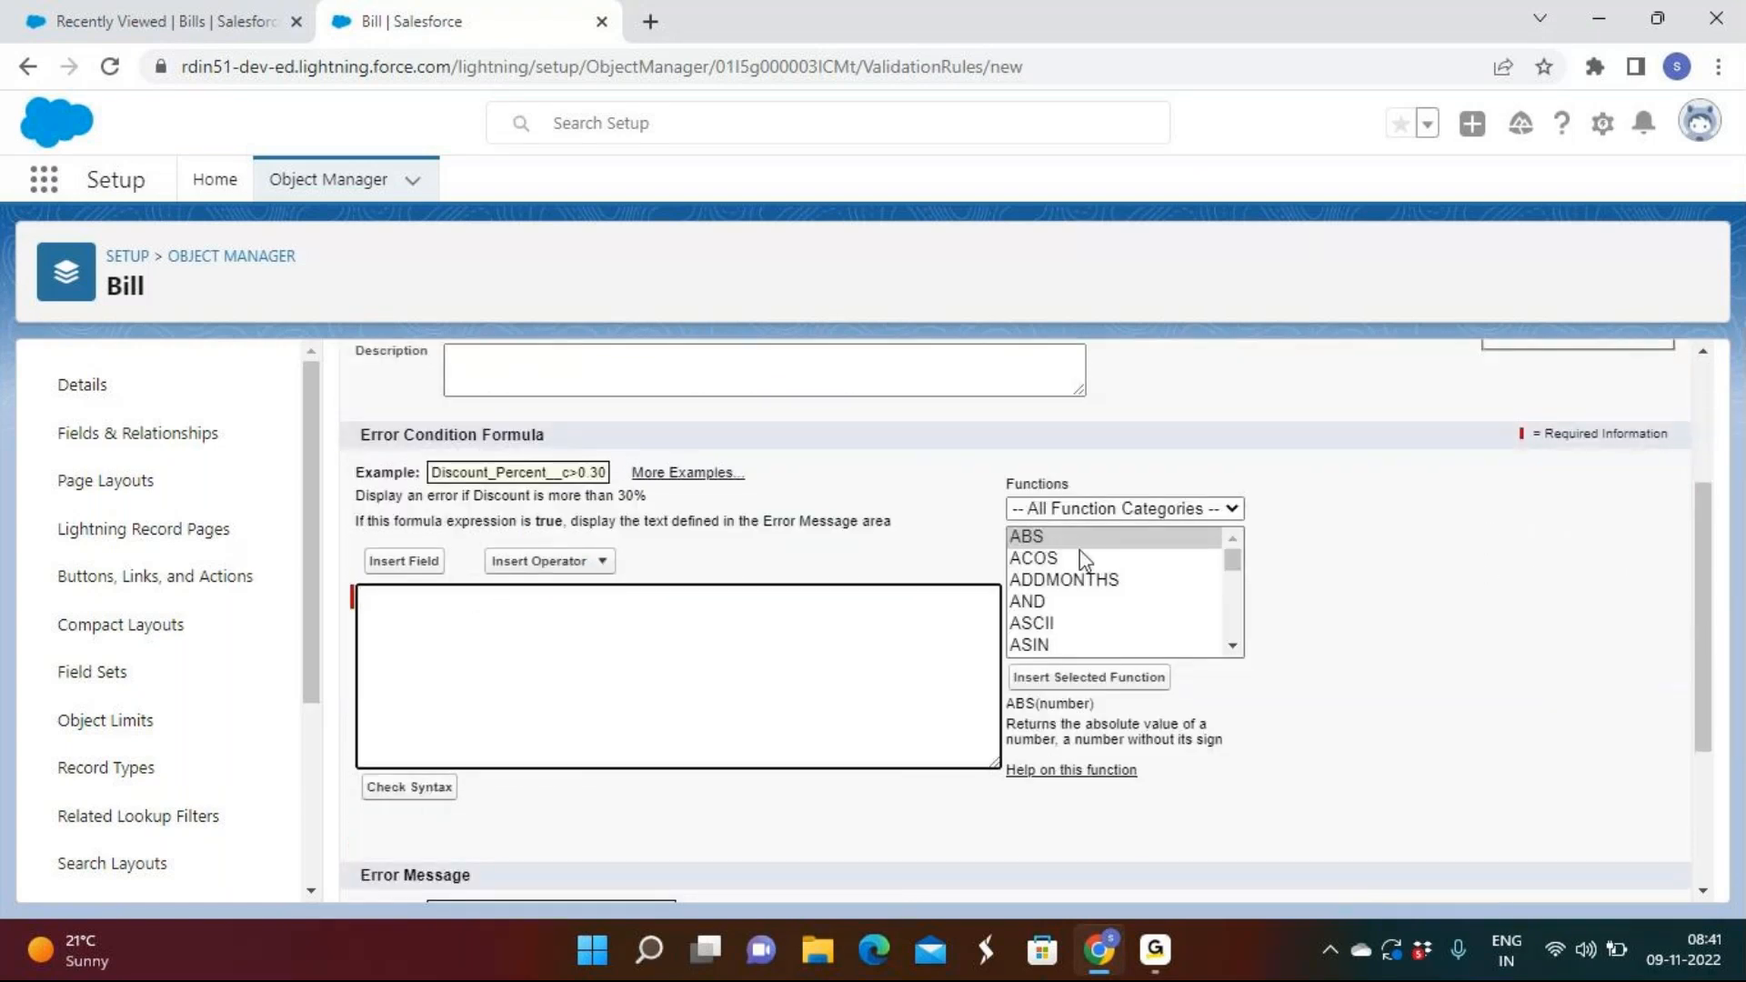
# Insert the LEN(text) function into the error condition formula.
pyautogui.click(1086, 514)
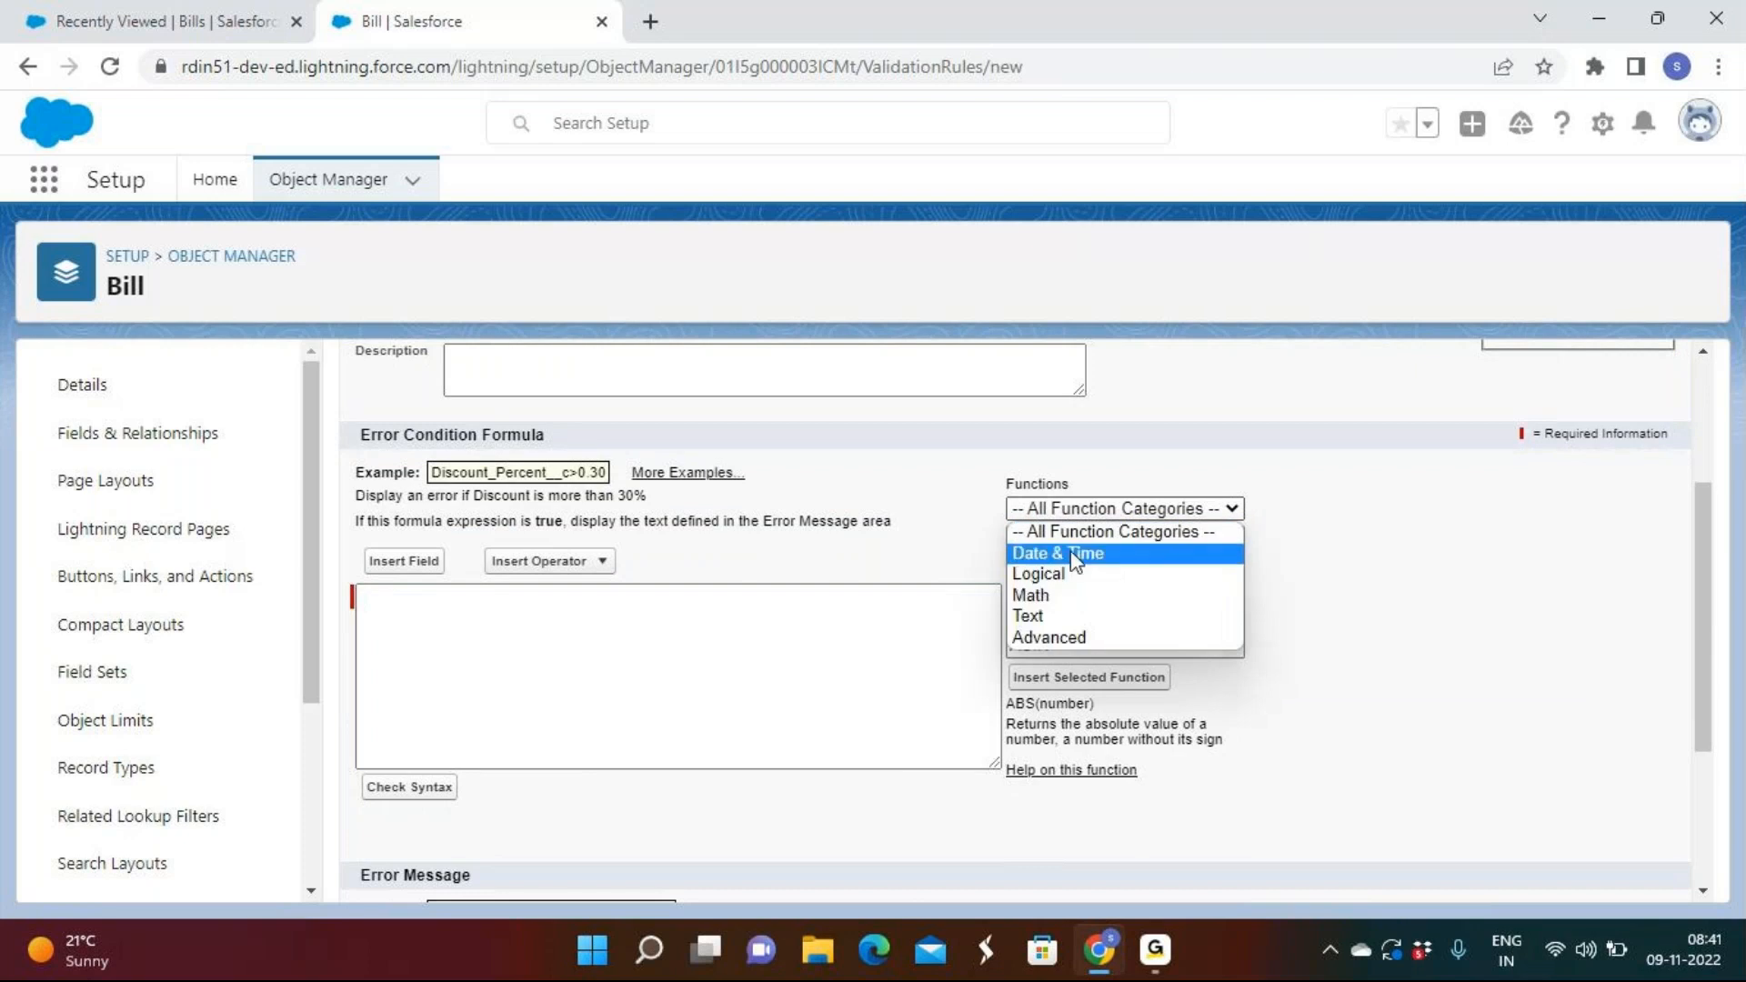
pyautogui.click(1075, 513)
pyautogui.click(1046, 559)
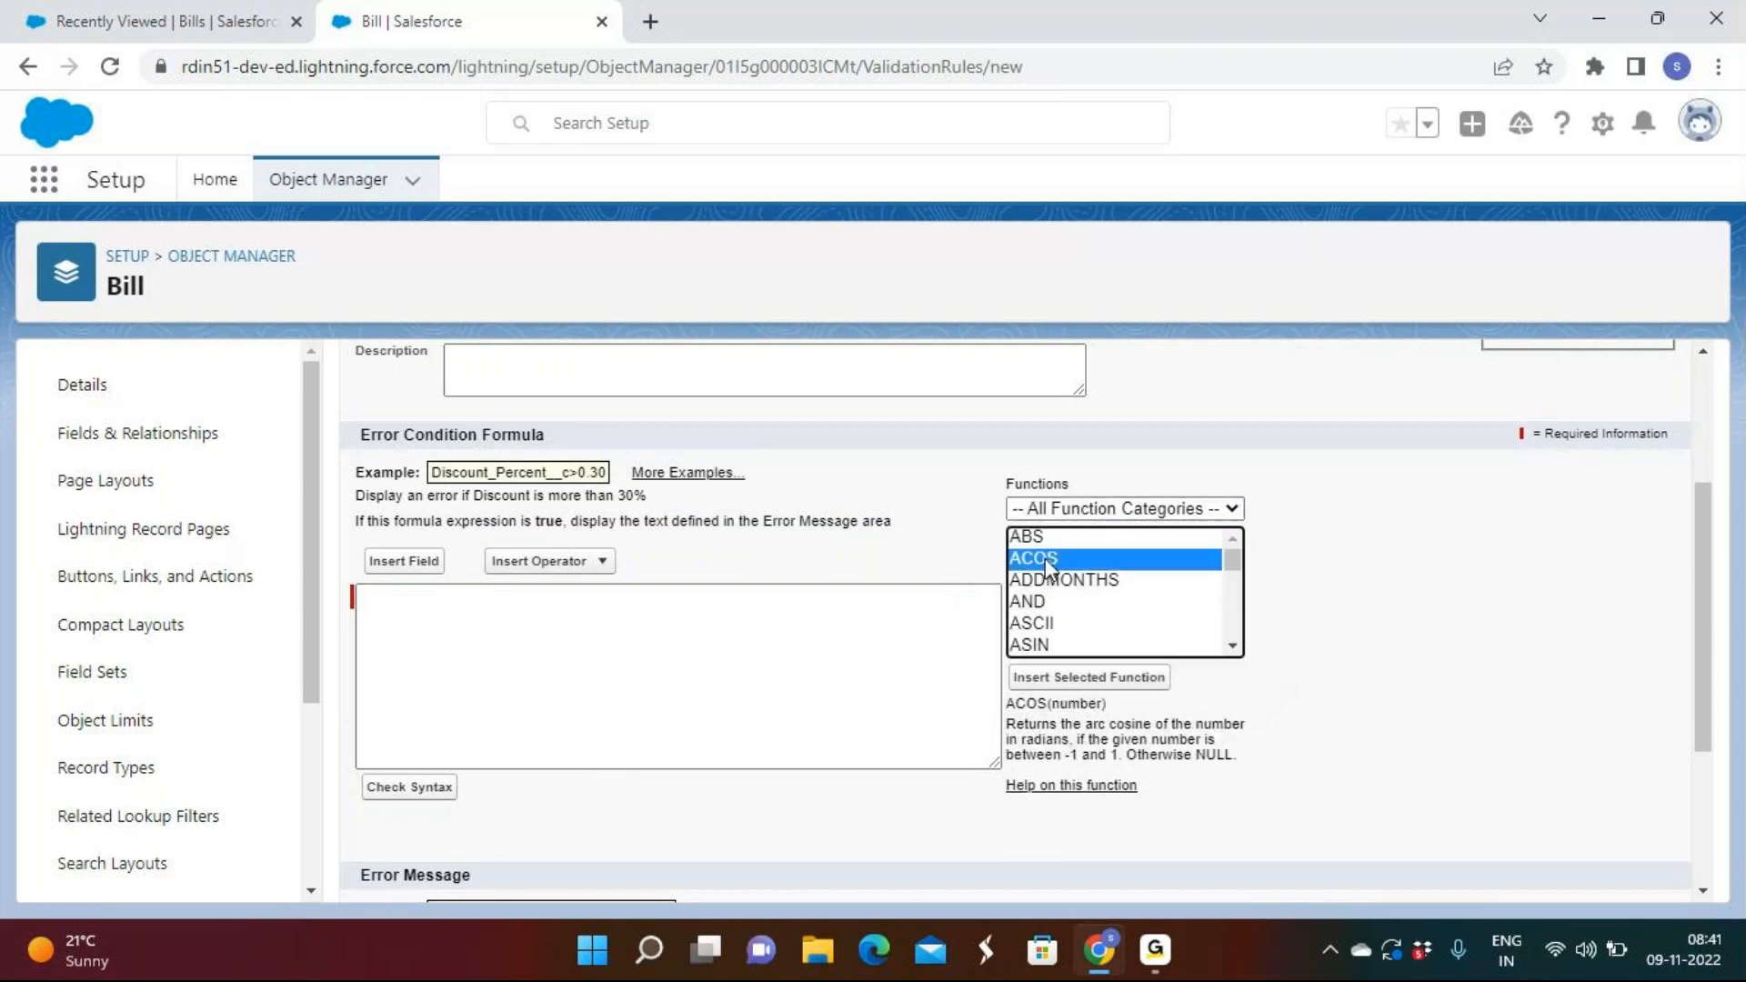
pyautogui.press('l')
pyautogui.press('l')
pyautogui.press('l')
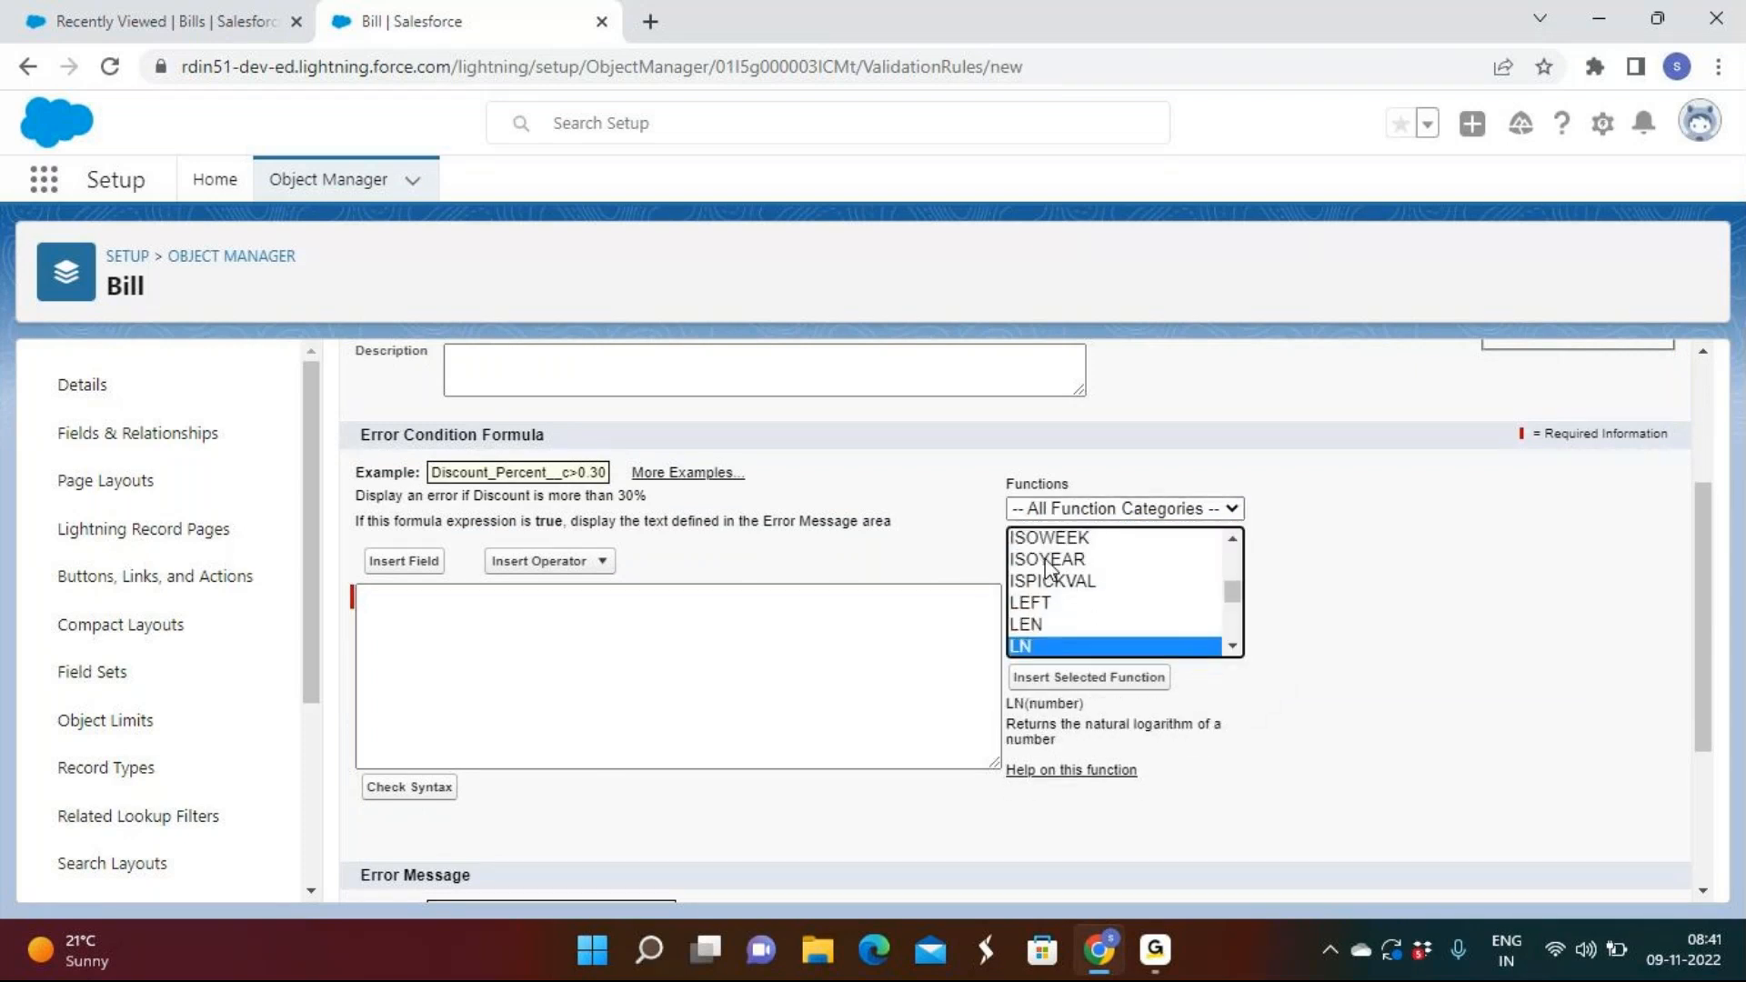
pyautogui.click(1045, 625)
pyautogui.moveTo(1009, 704); pyautogui.dragTo(1065, 707)
pyautogui.click(1079, 720)
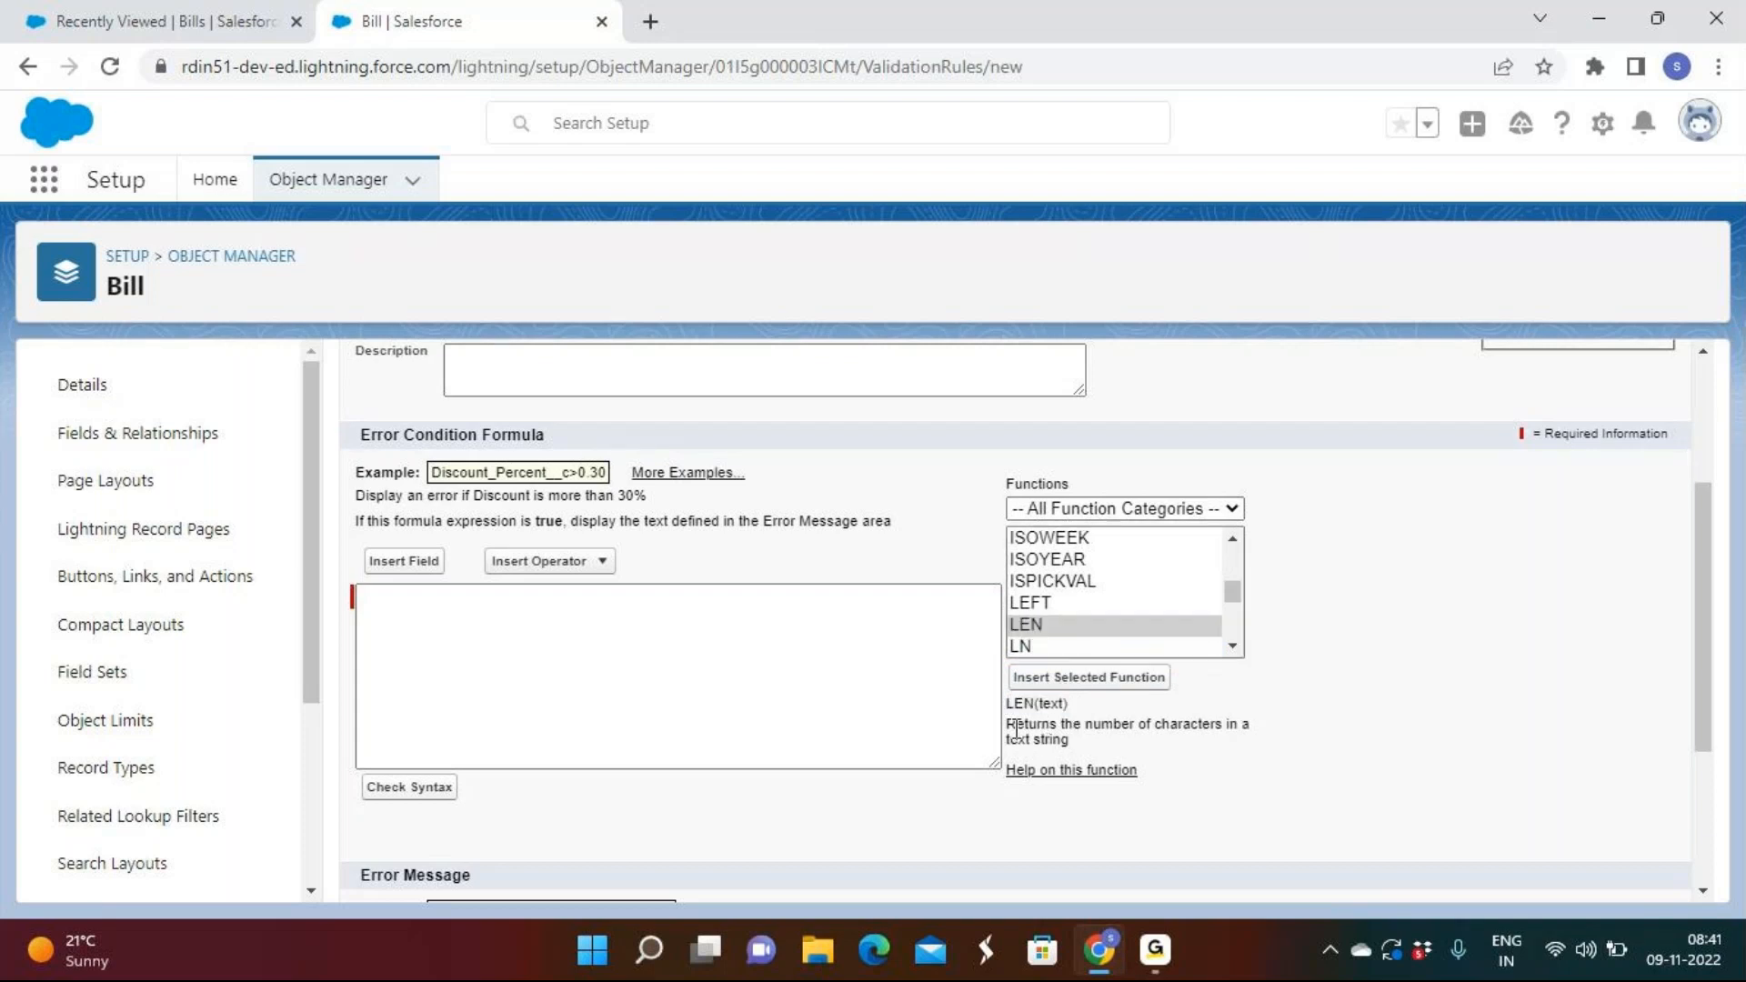
pyautogui.moveTo(1007, 725); pyautogui.dragTo(1078, 746)
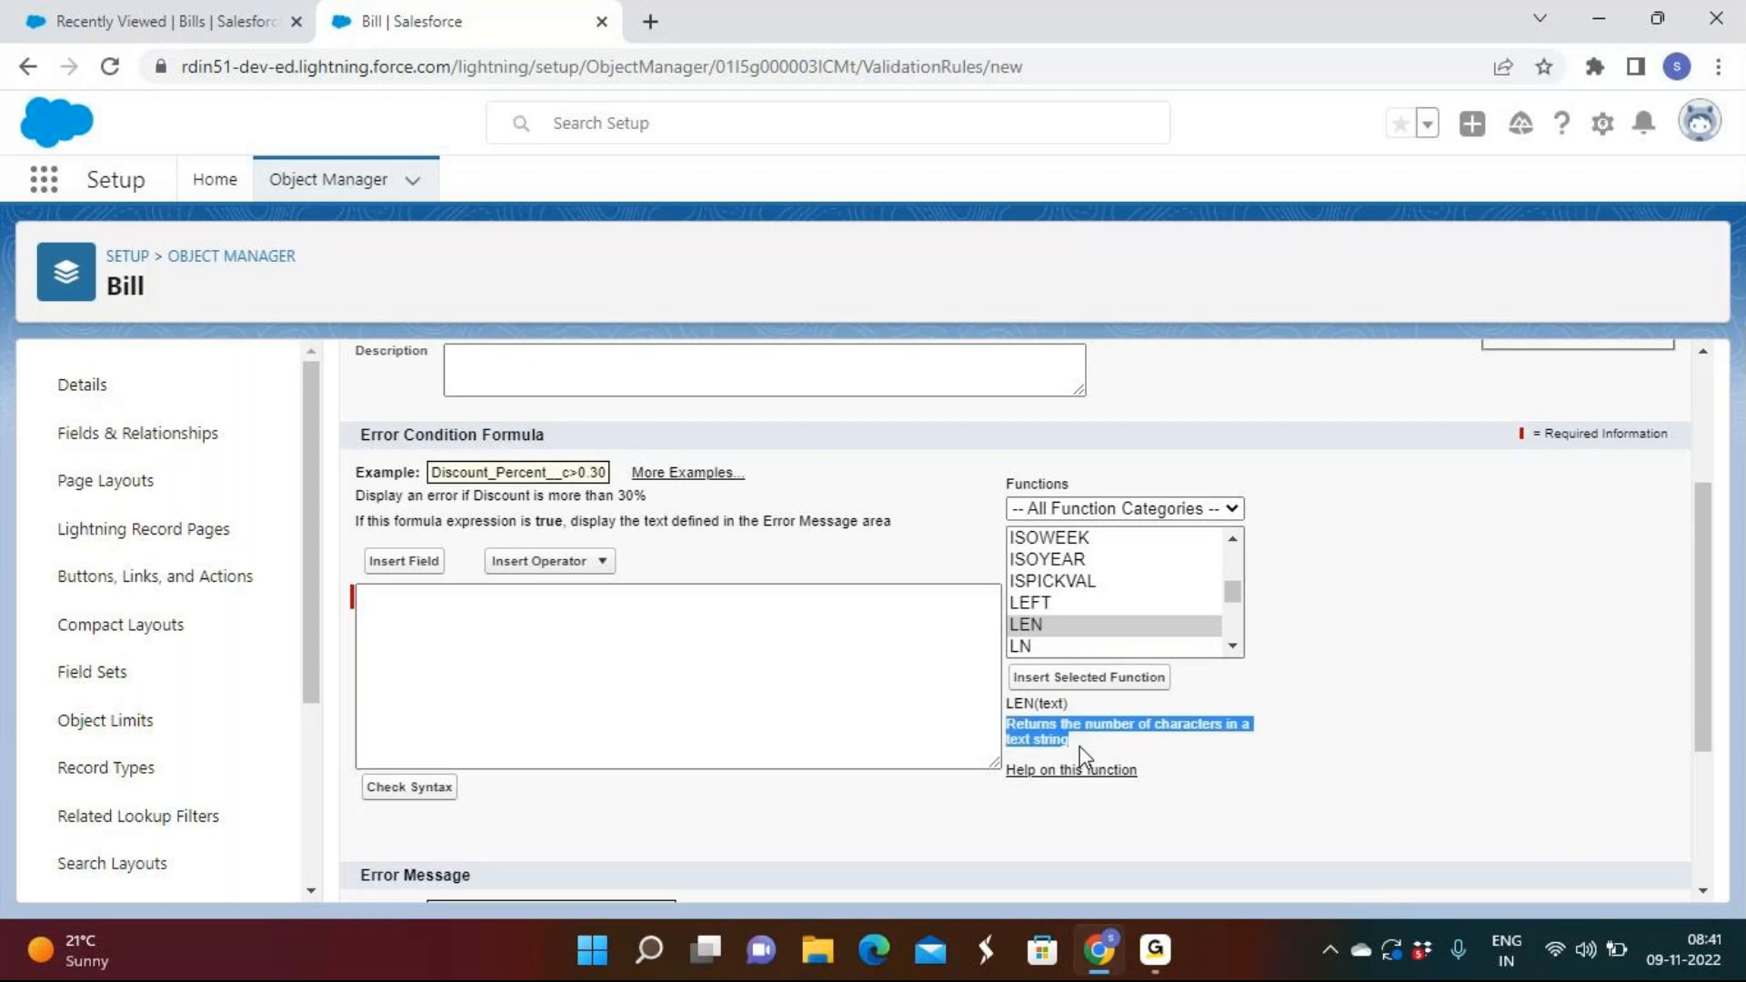
pyautogui.click(1081, 745)
pyautogui.click(1088, 678)
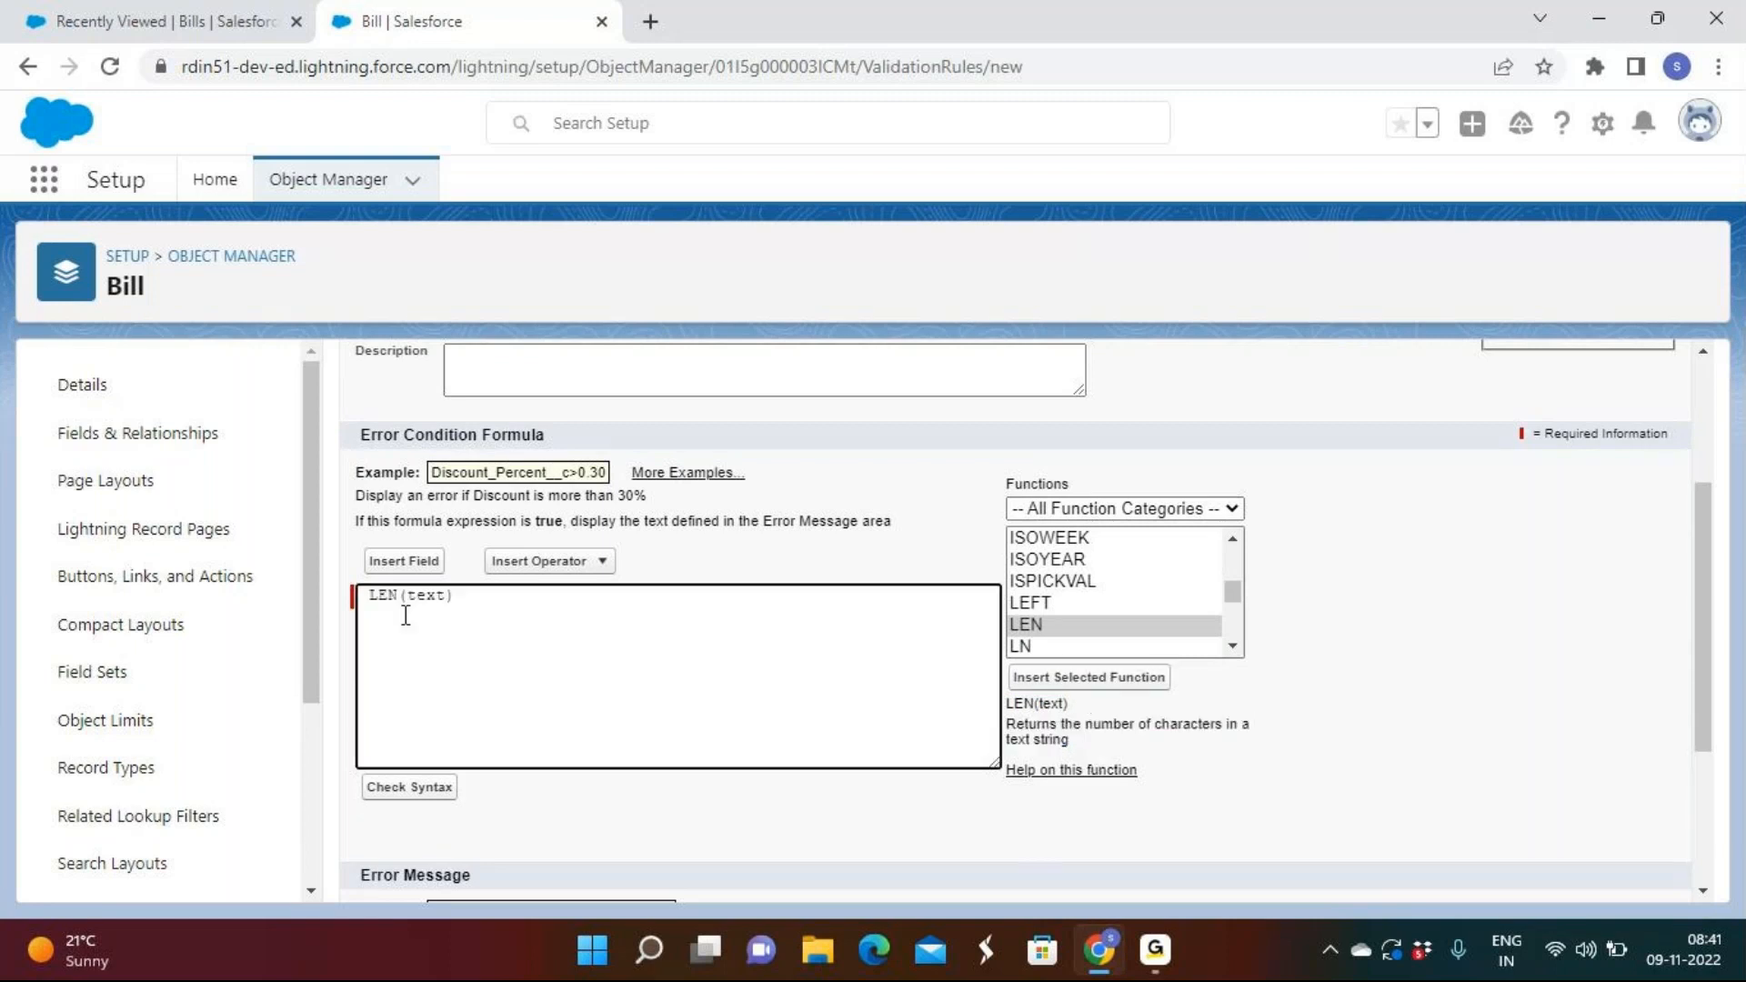
# Complete the formula as LEN( Phone_Number__c ) < 10 and check its syntax.
pyautogui.doubleClick(435, 595)
pyautogui.click(427, 563)
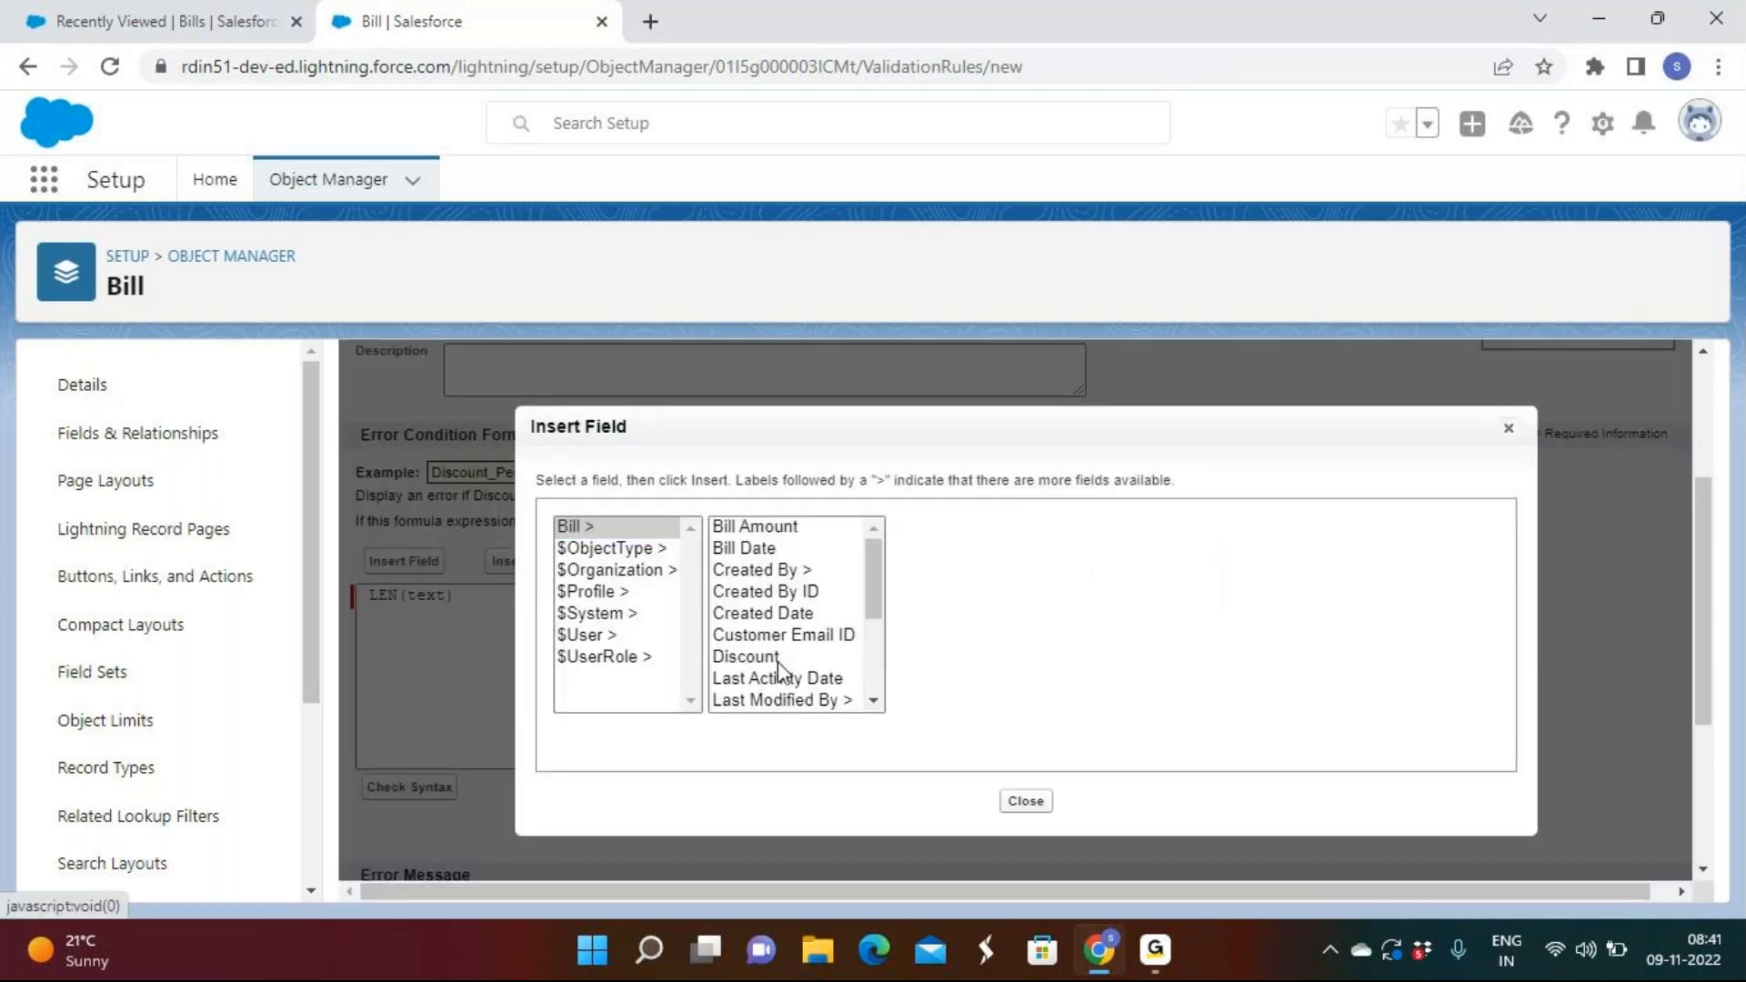
pyautogui.scroll(-2, 779, 655)
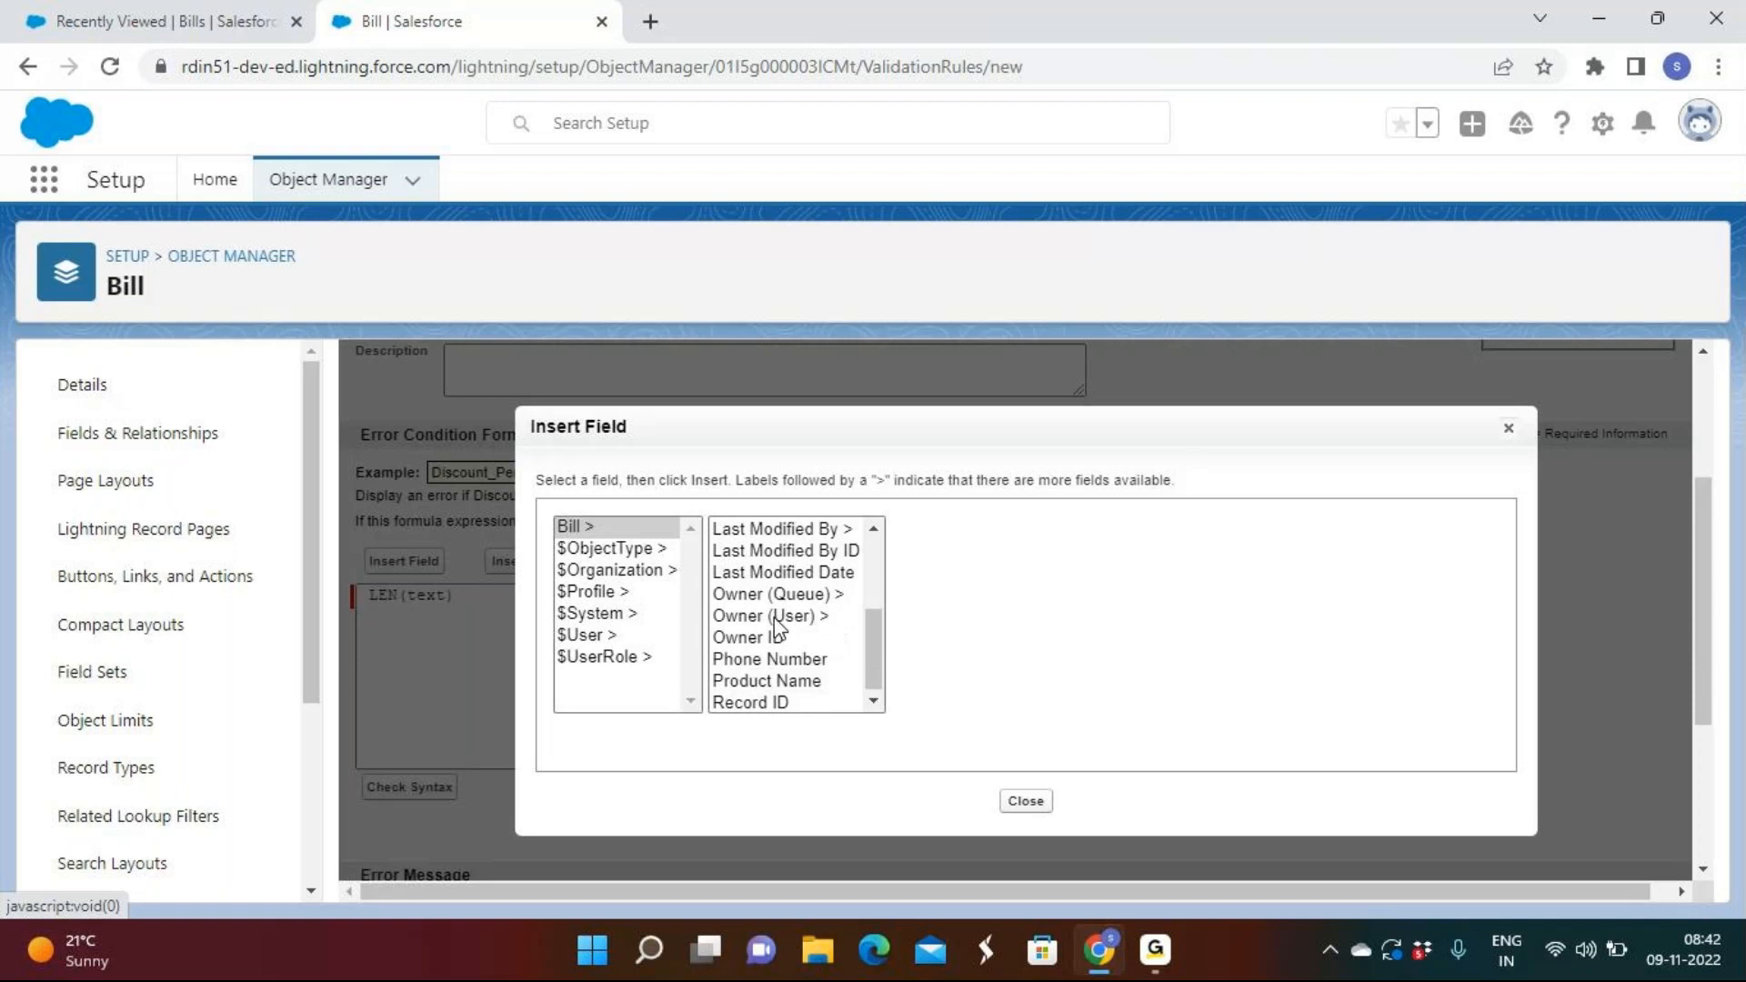
pyautogui.click(800, 655)
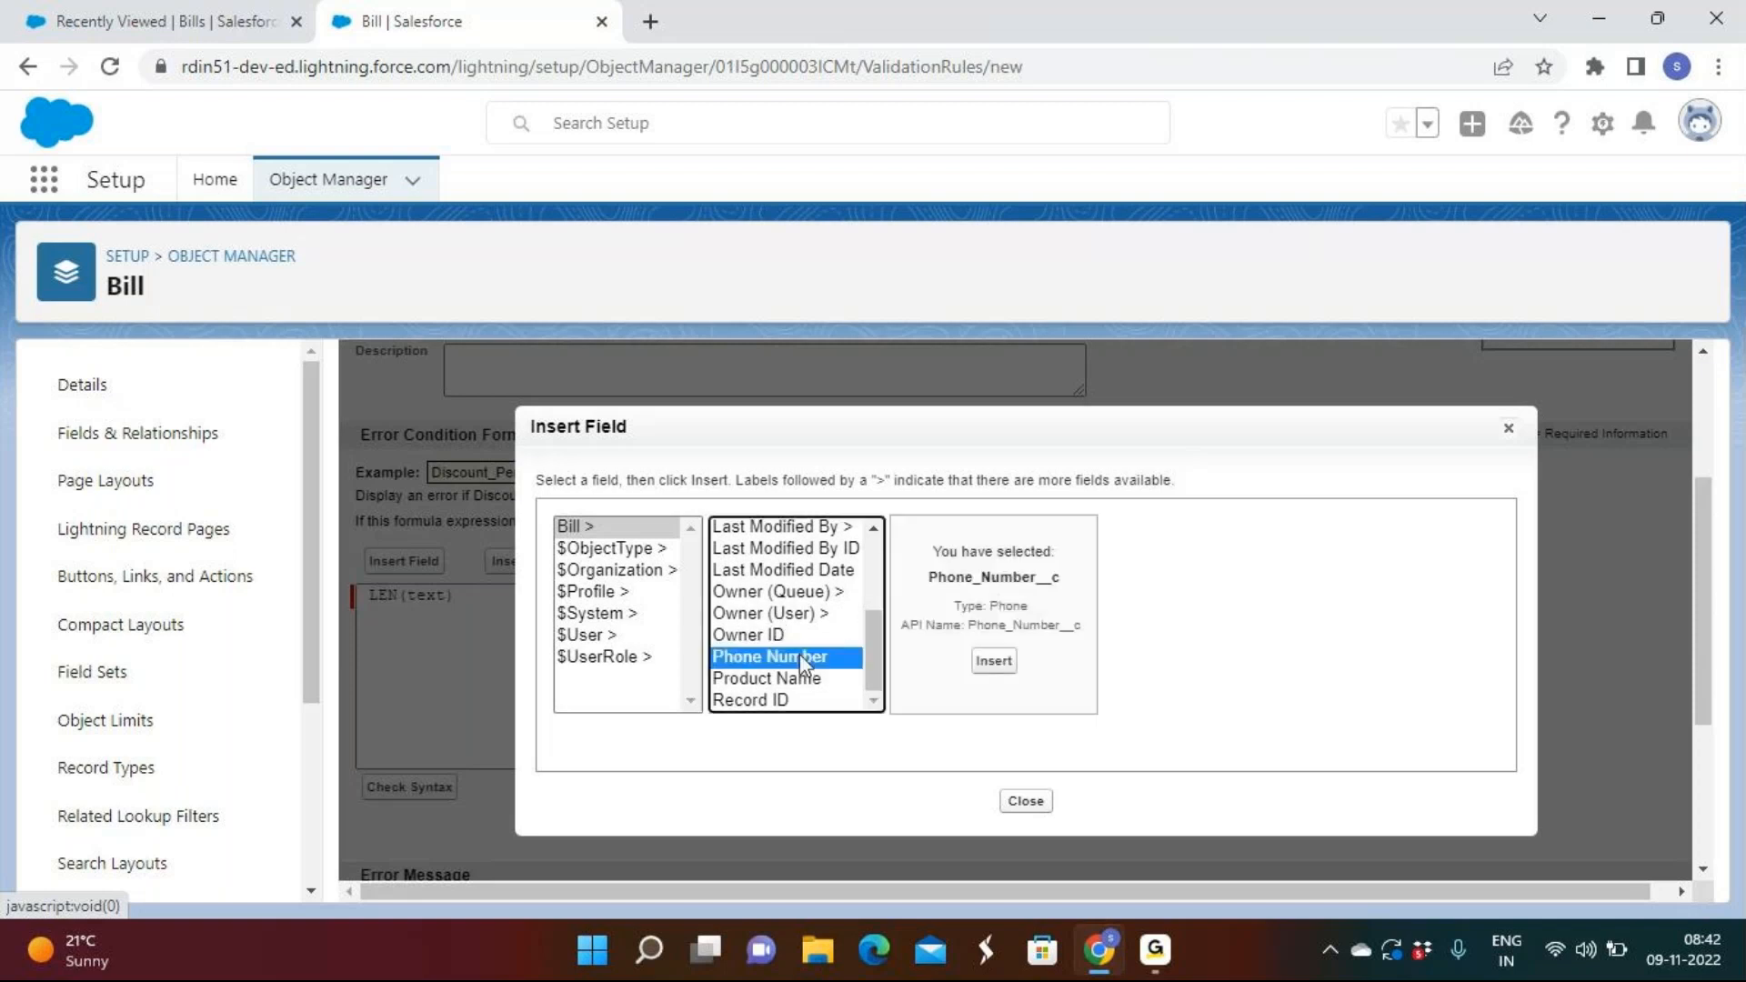
pyautogui.click(997, 671)
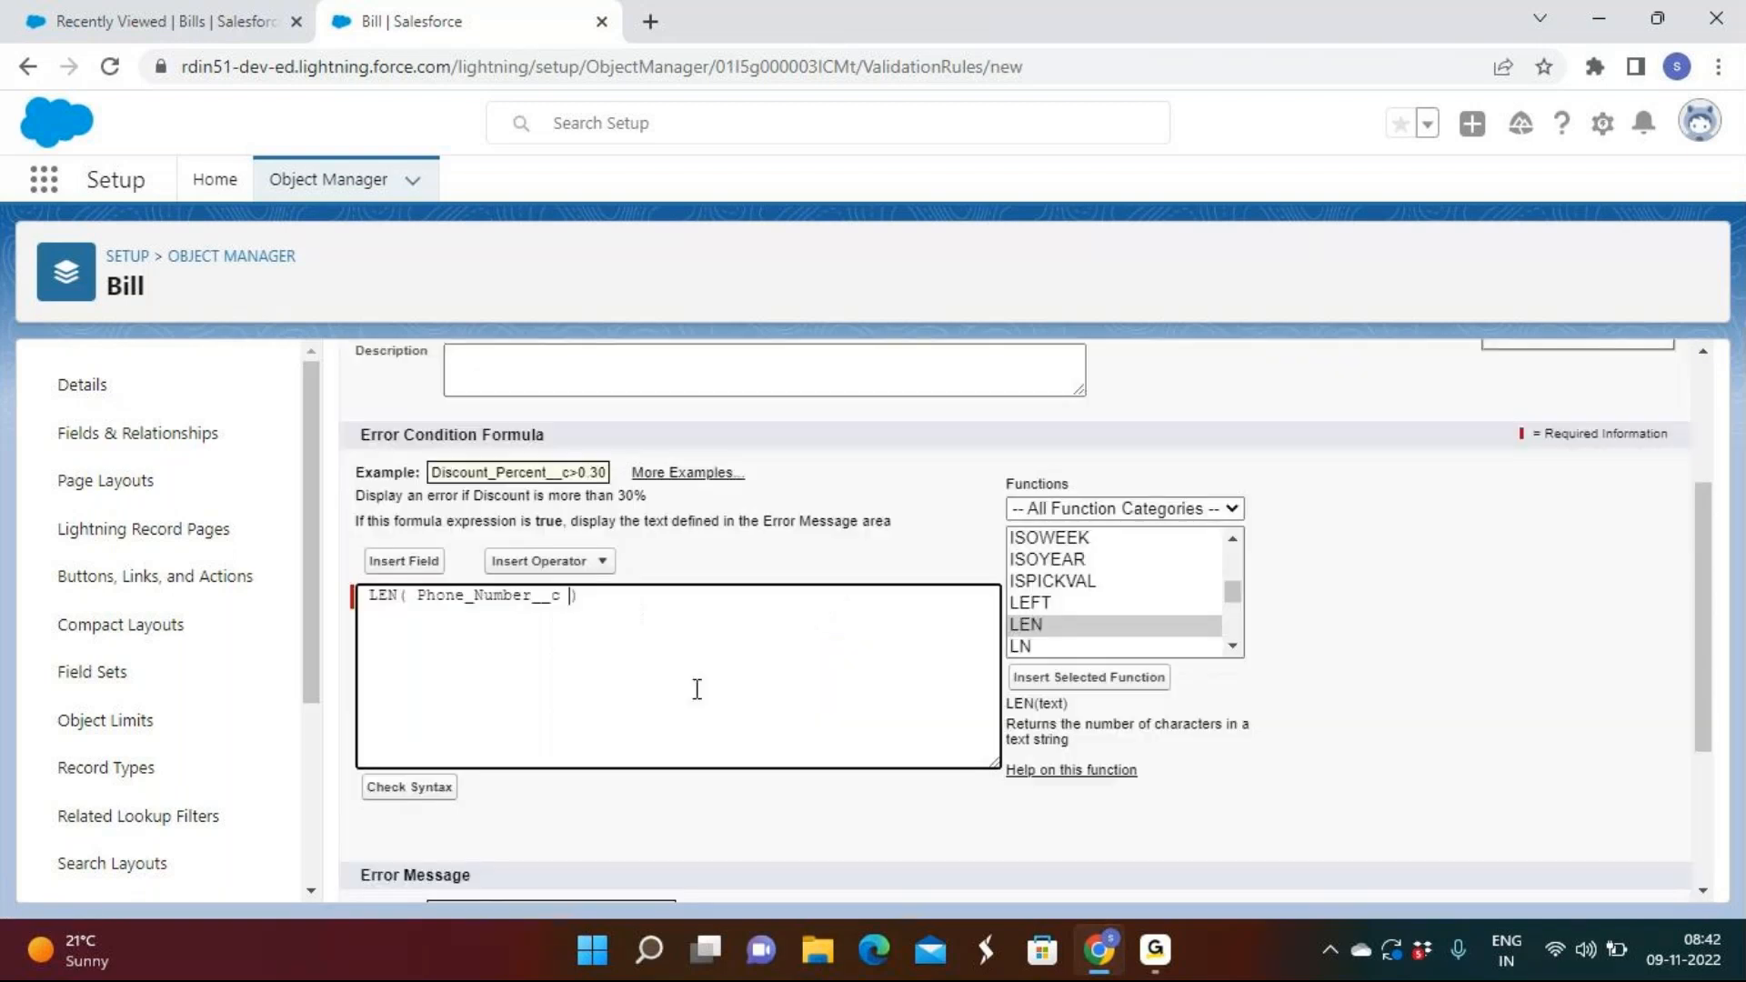
pyautogui.click(602, 560)
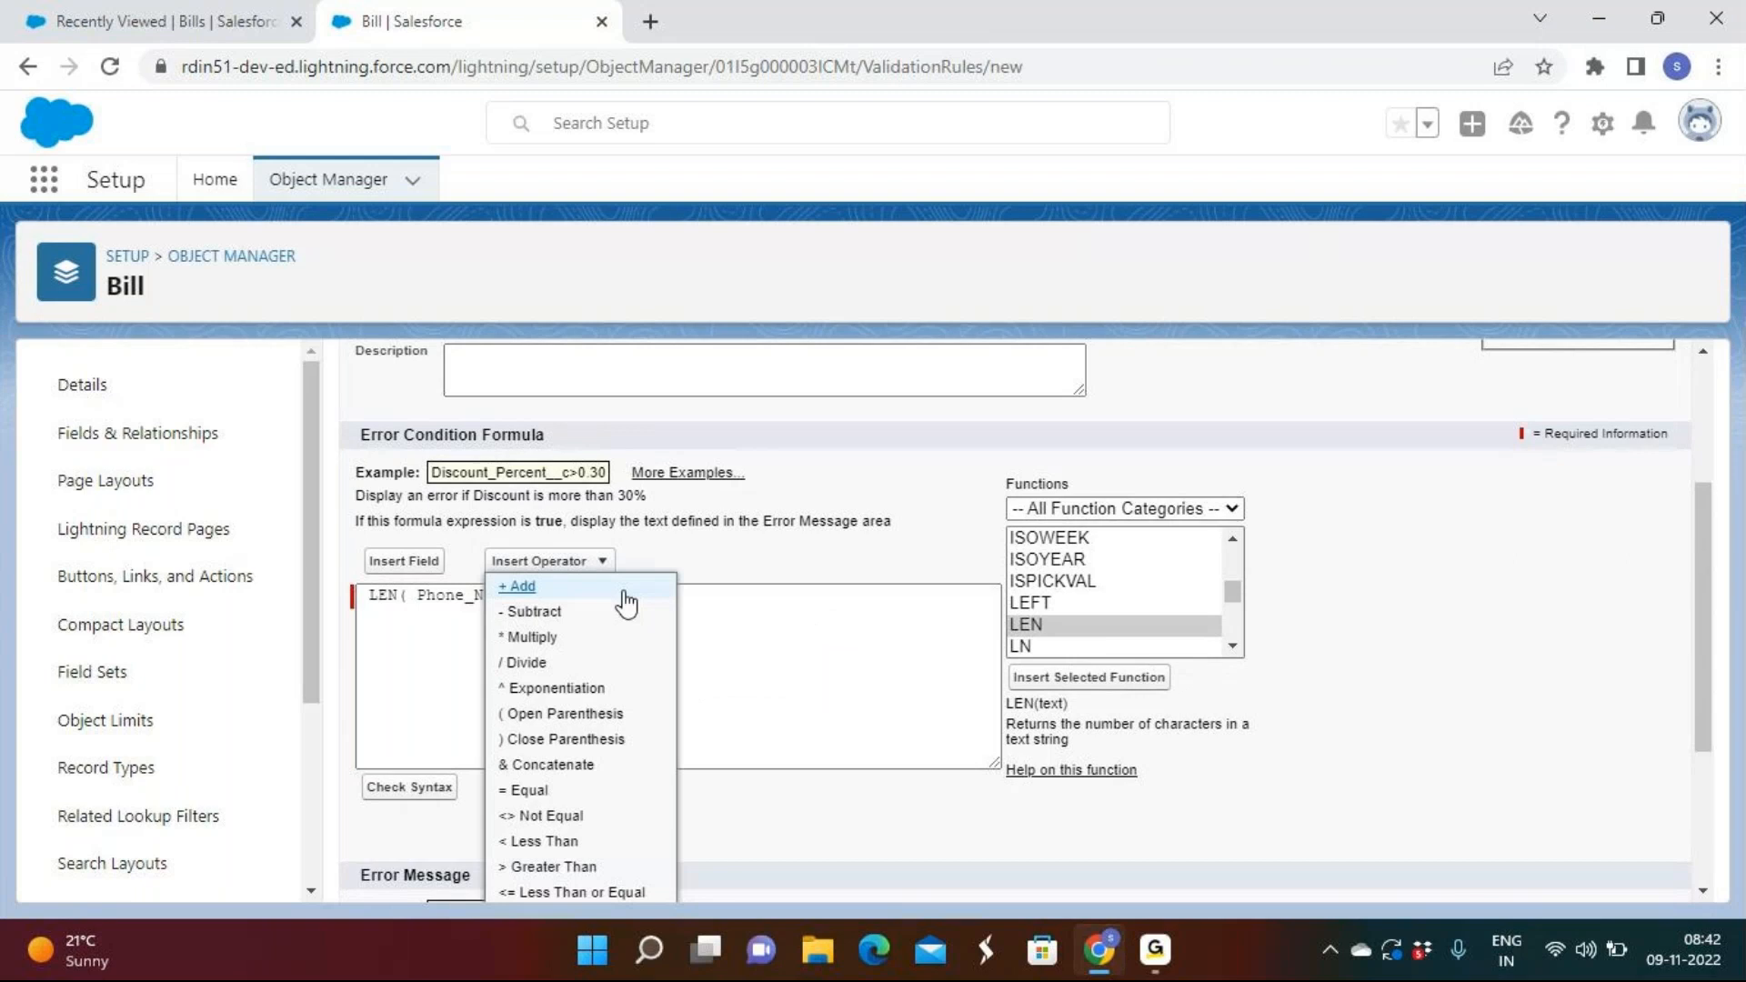
pyautogui.click(570, 842)
pyautogui.write('10')
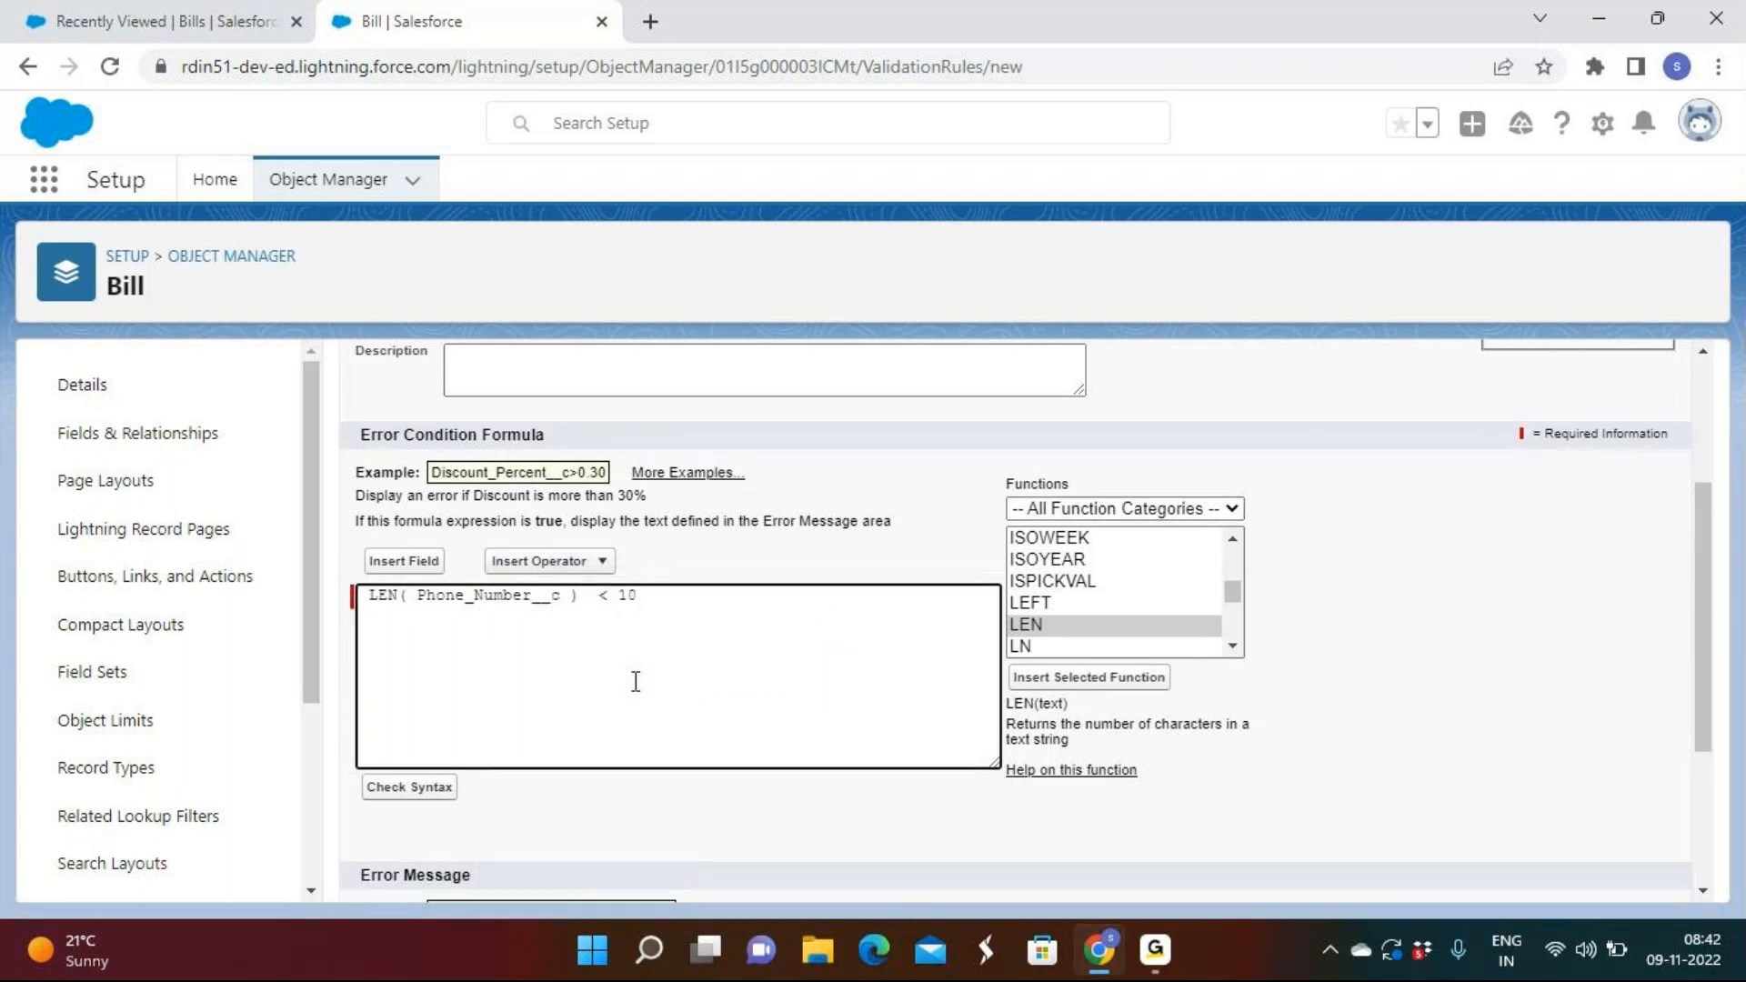
pyautogui.scroll(-3, 636, 681)
pyautogui.click(442, 522)
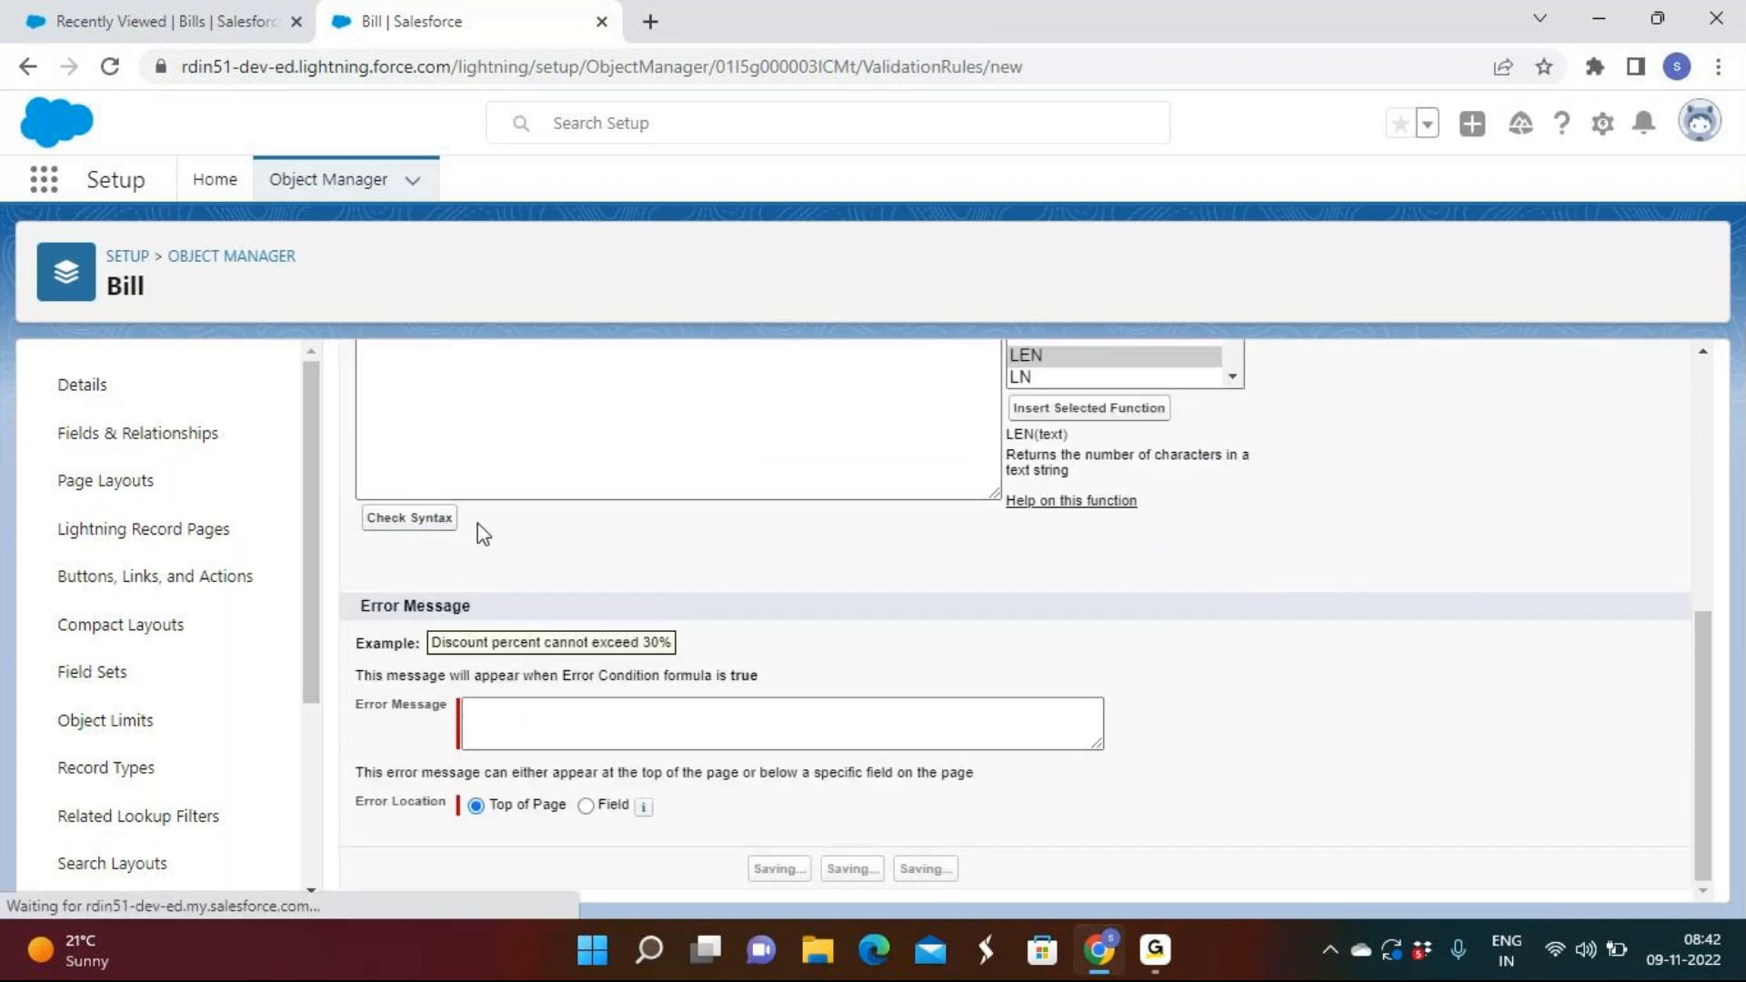
# Show 'Please enter proper phone number' at the Phone Number field, then Save & New.
pyautogui.click(542, 739)
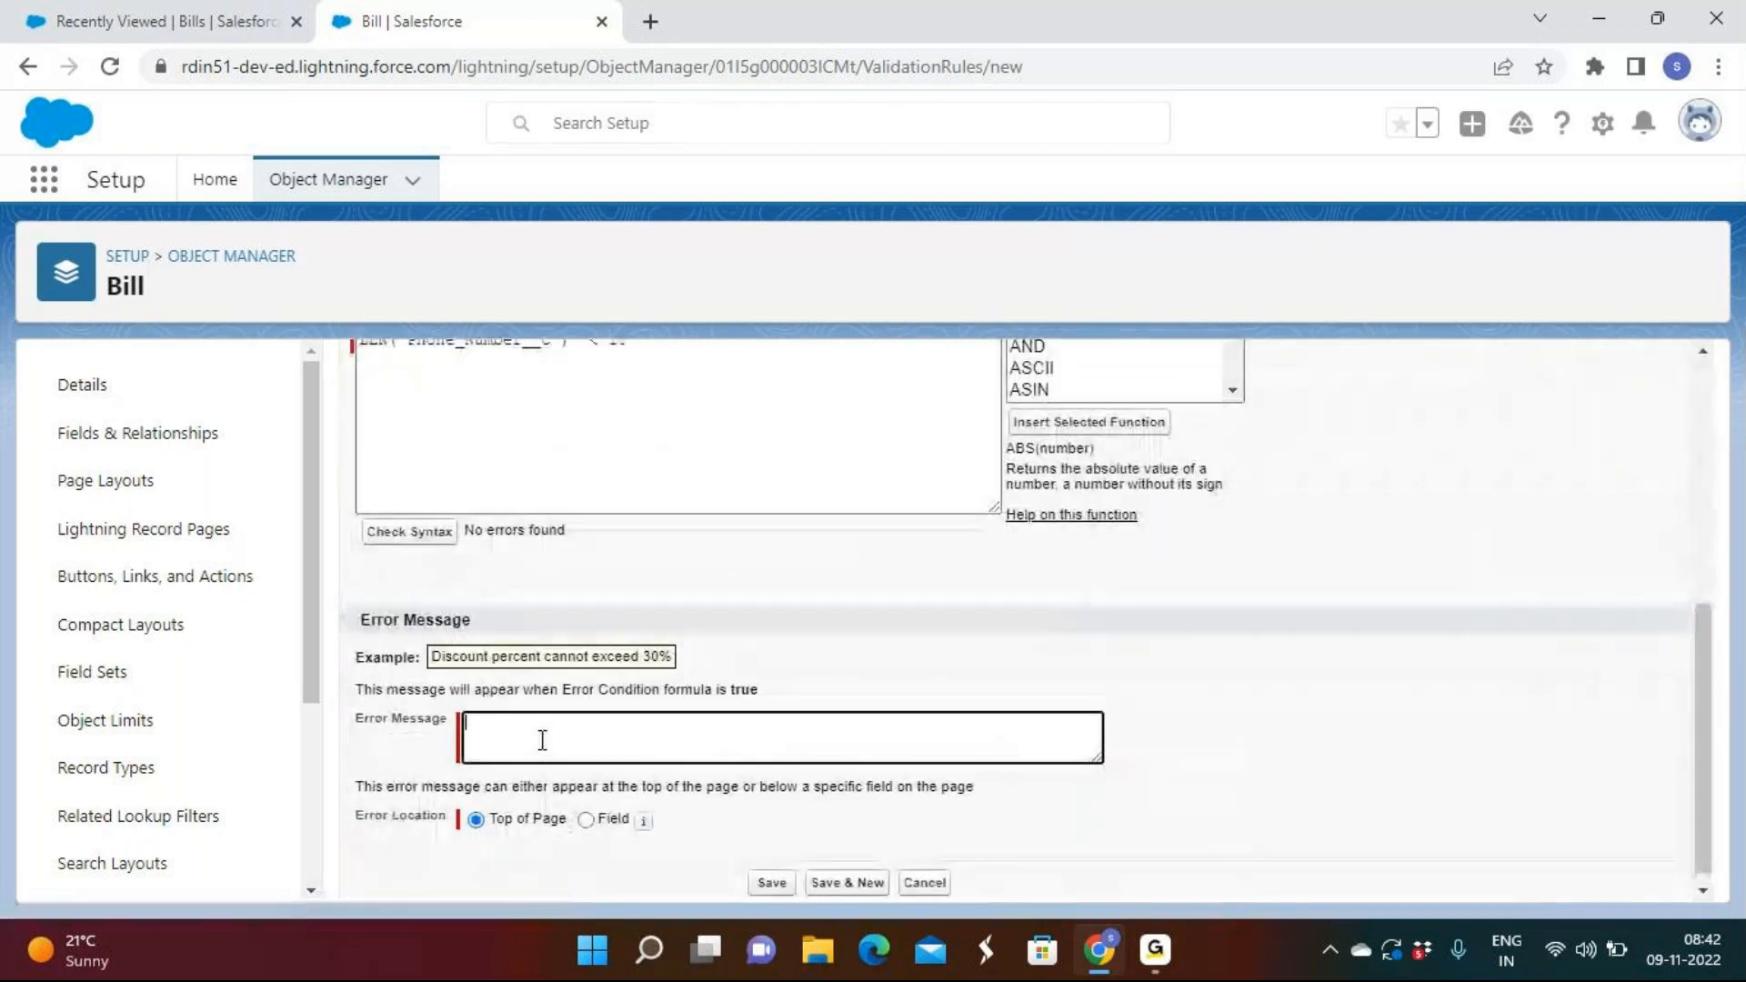
pyautogui.write('Ple')
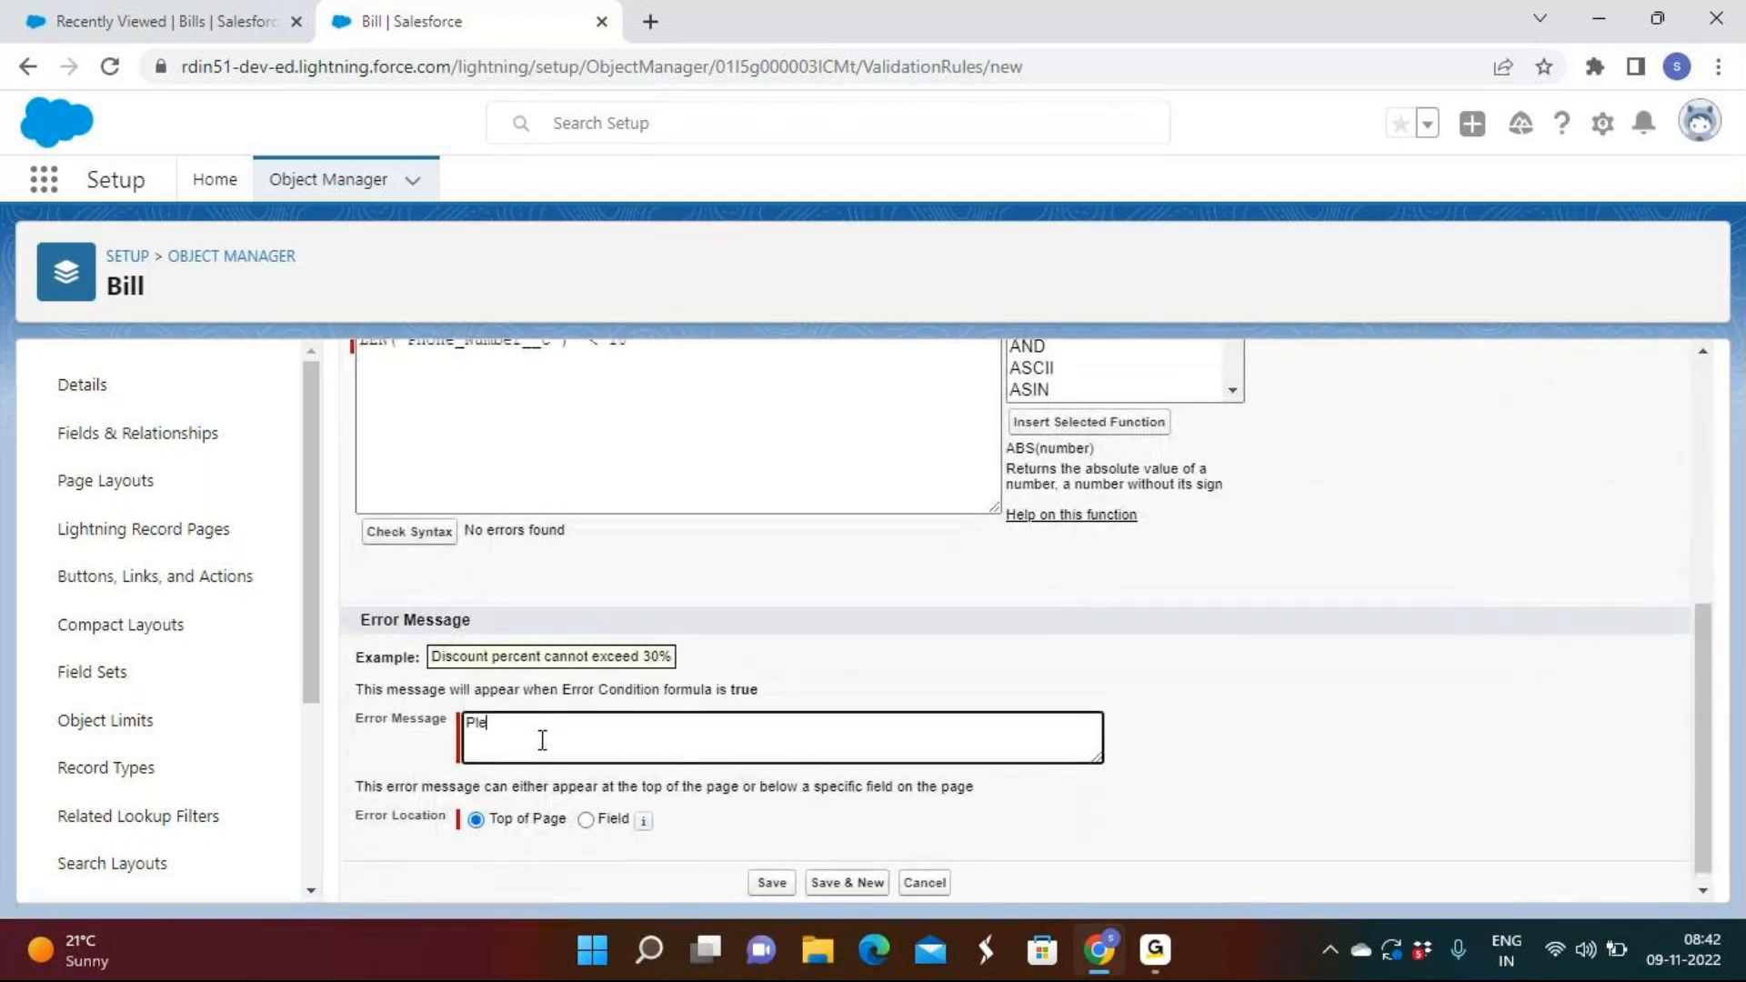
pyautogui.write('ase enter proper phone number')
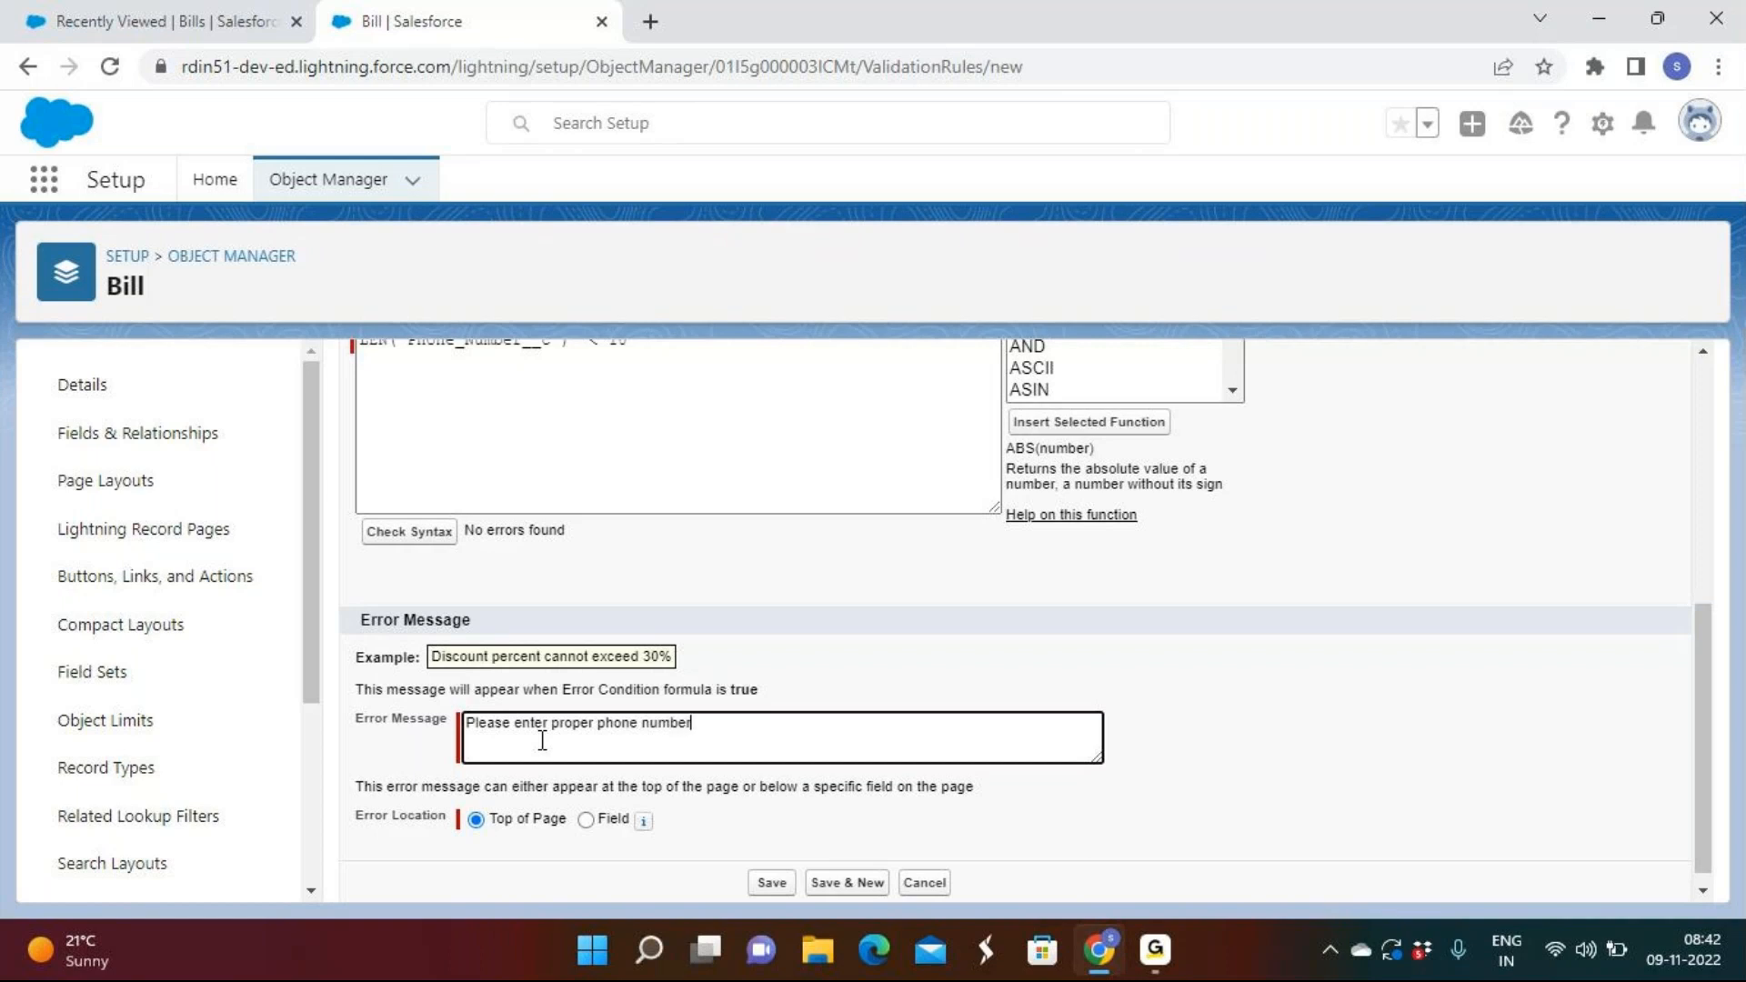
pyautogui.click(586, 820)
pyautogui.click(682, 828)
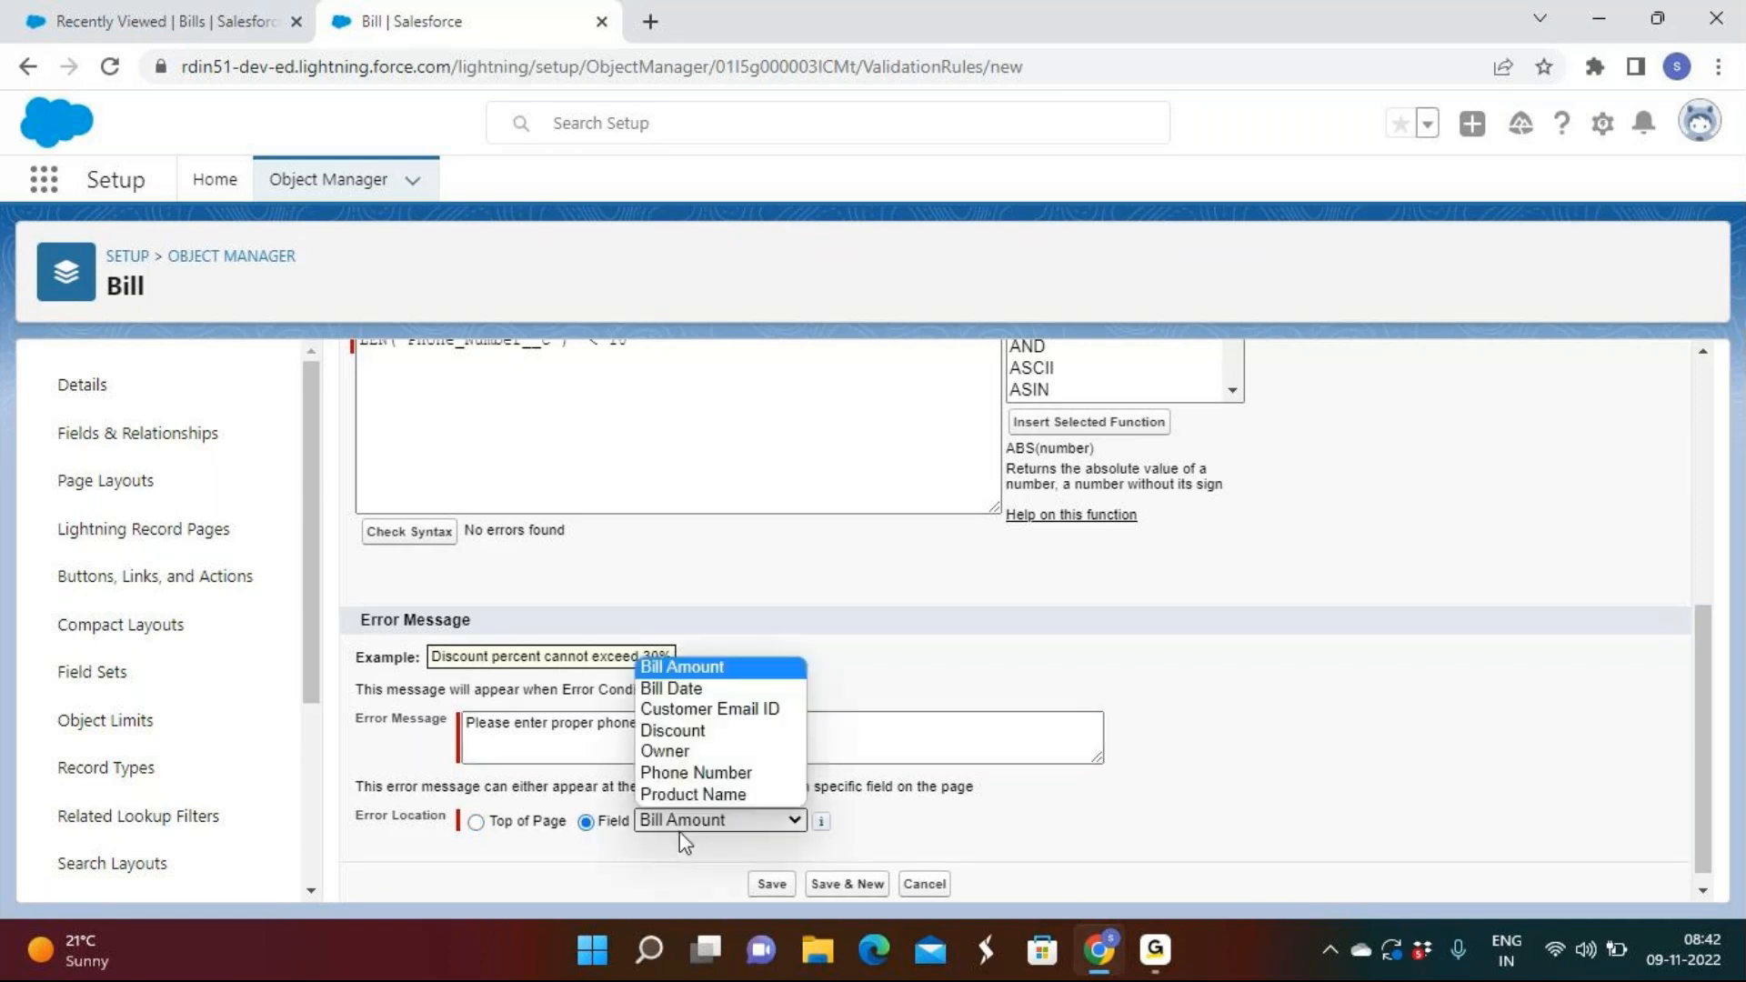
pyautogui.click(699, 772)
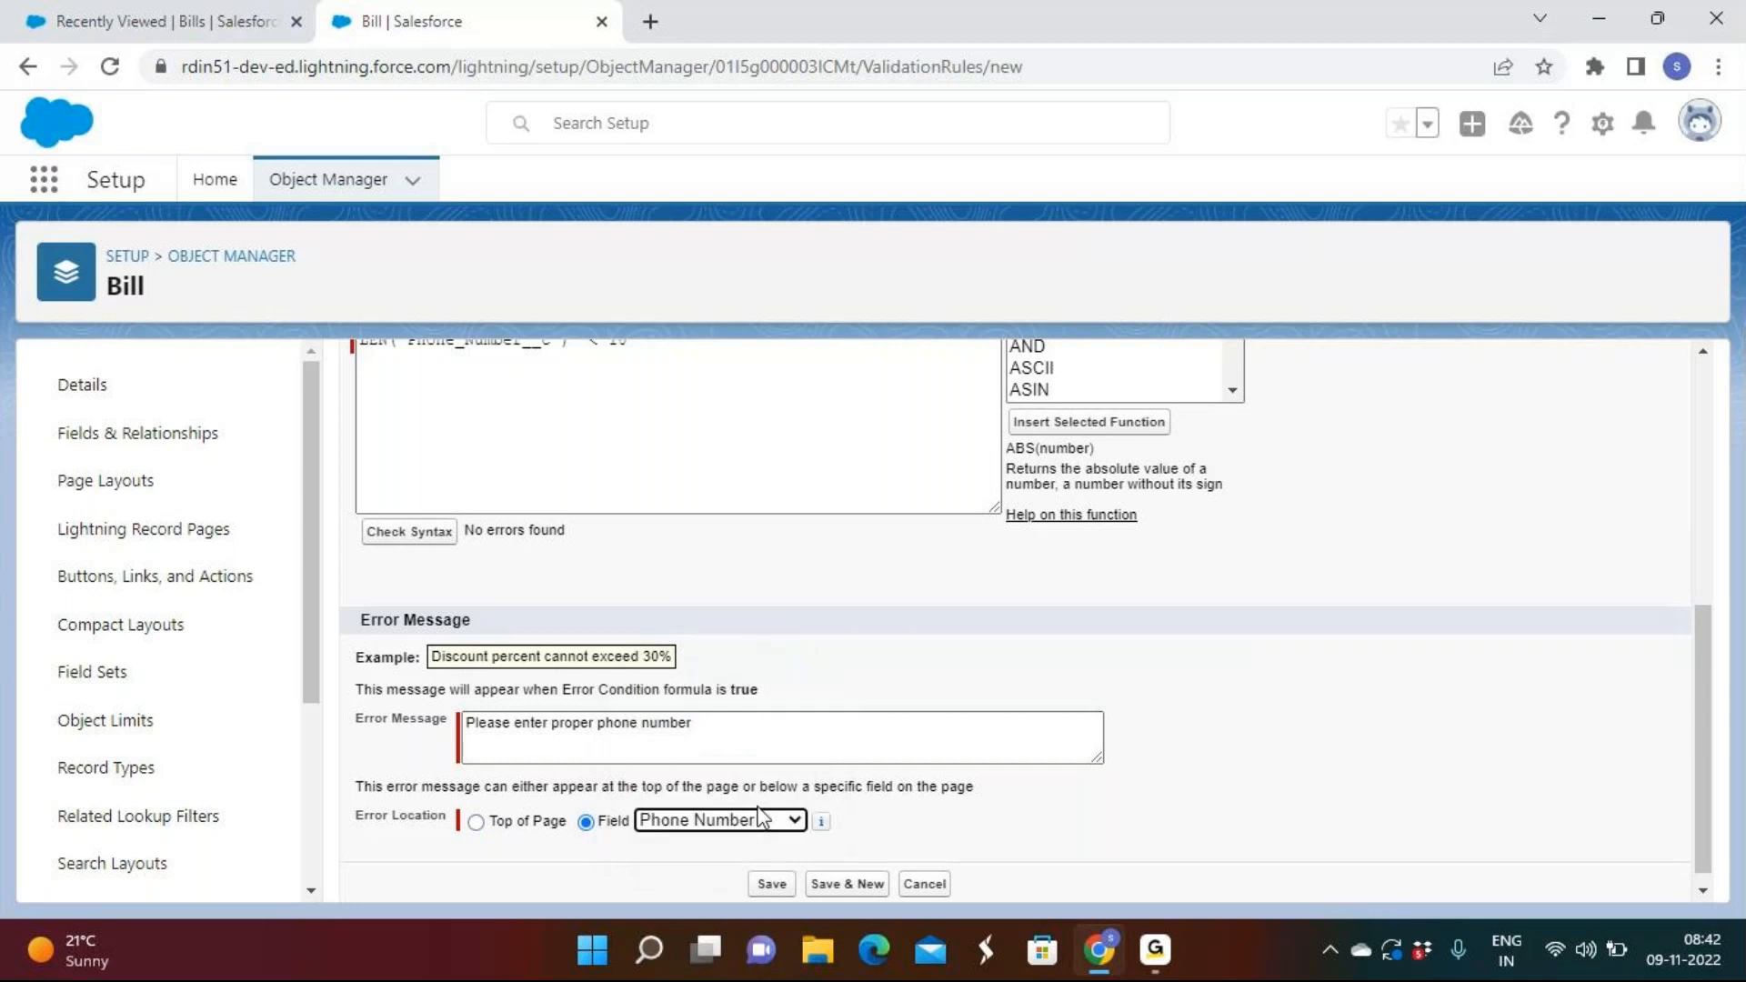
pyautogui.click(830, 881)
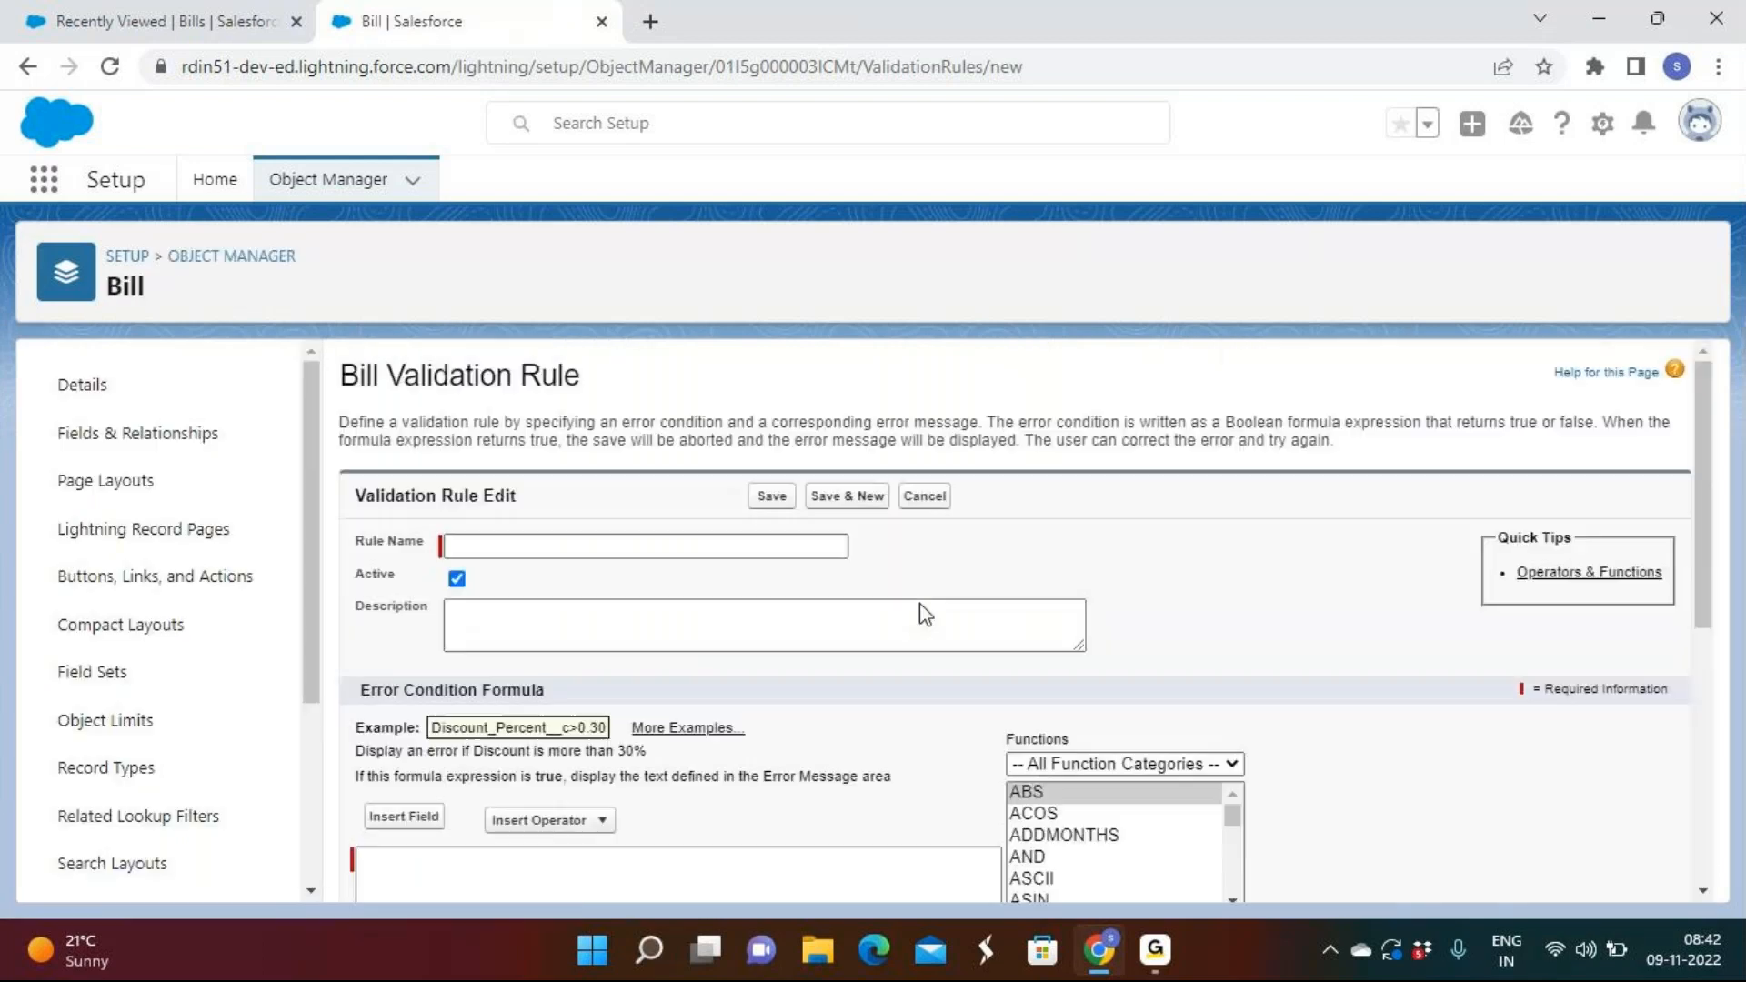
# Reuse a previous rule name and insert the LEN function into the error condition.
pyautogui.click(579, 555)
pyautogui.click(579, 556)
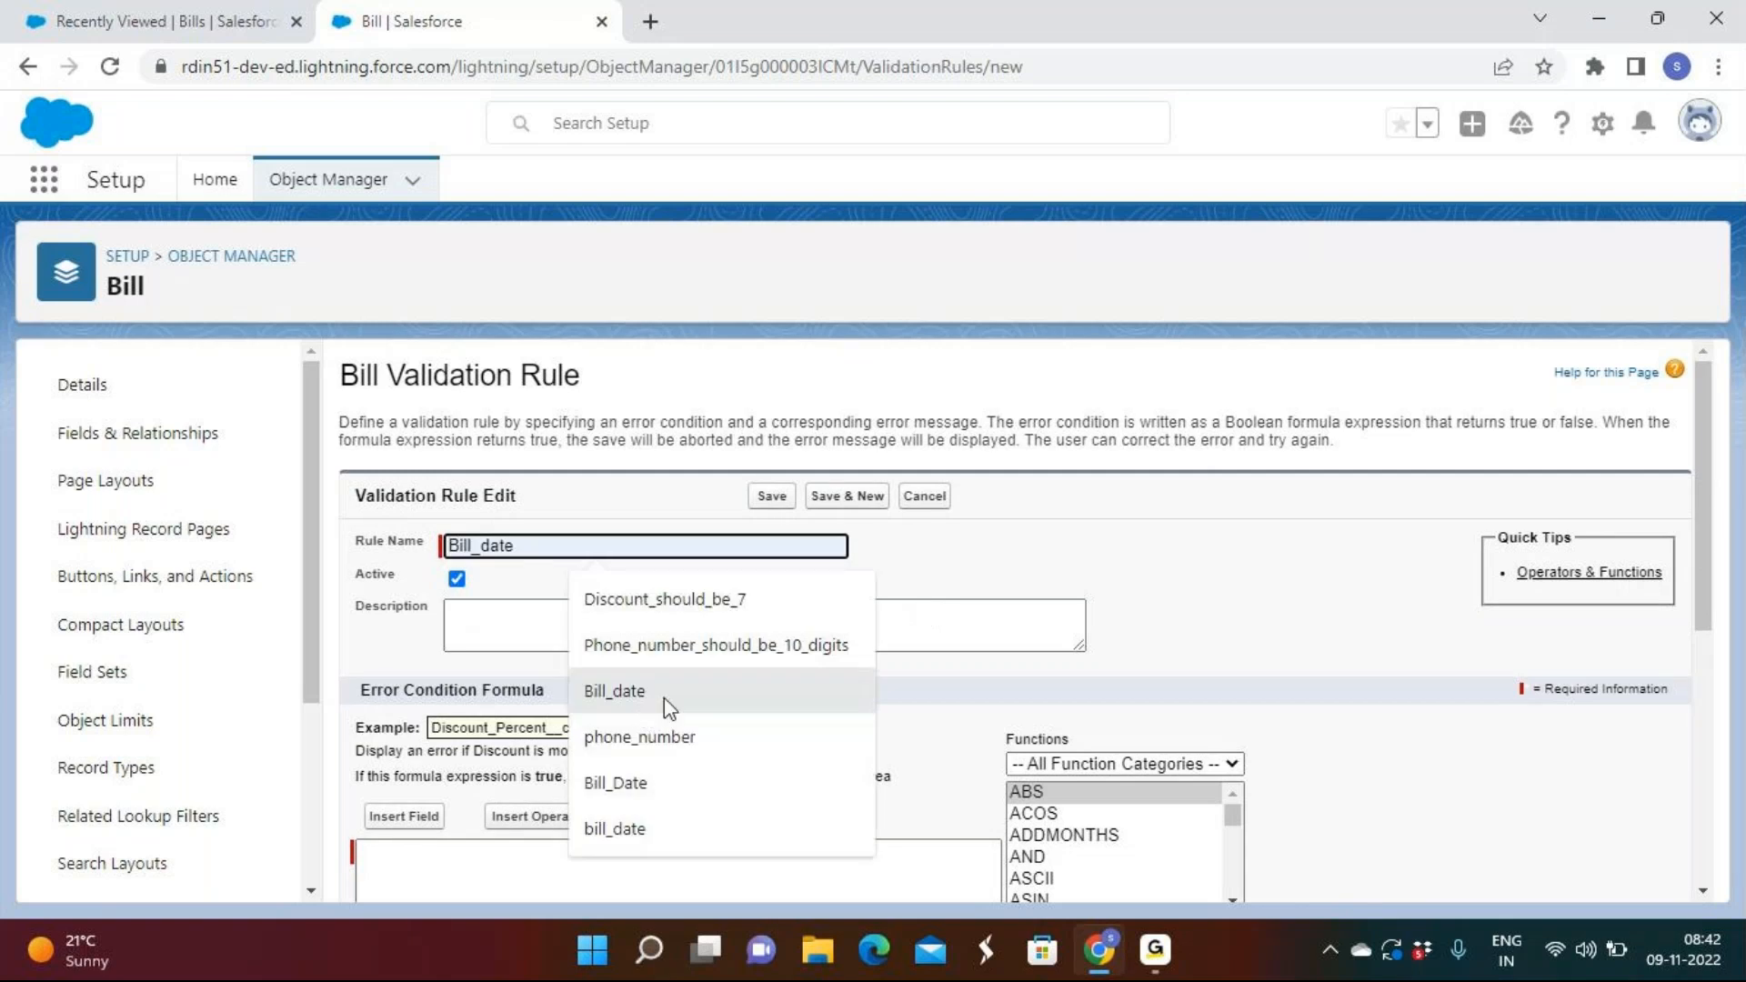
pyautogui.click(655, 733)
pyautogui.scroll(-3, 667, 702)
pyautogui.click(668, 703)
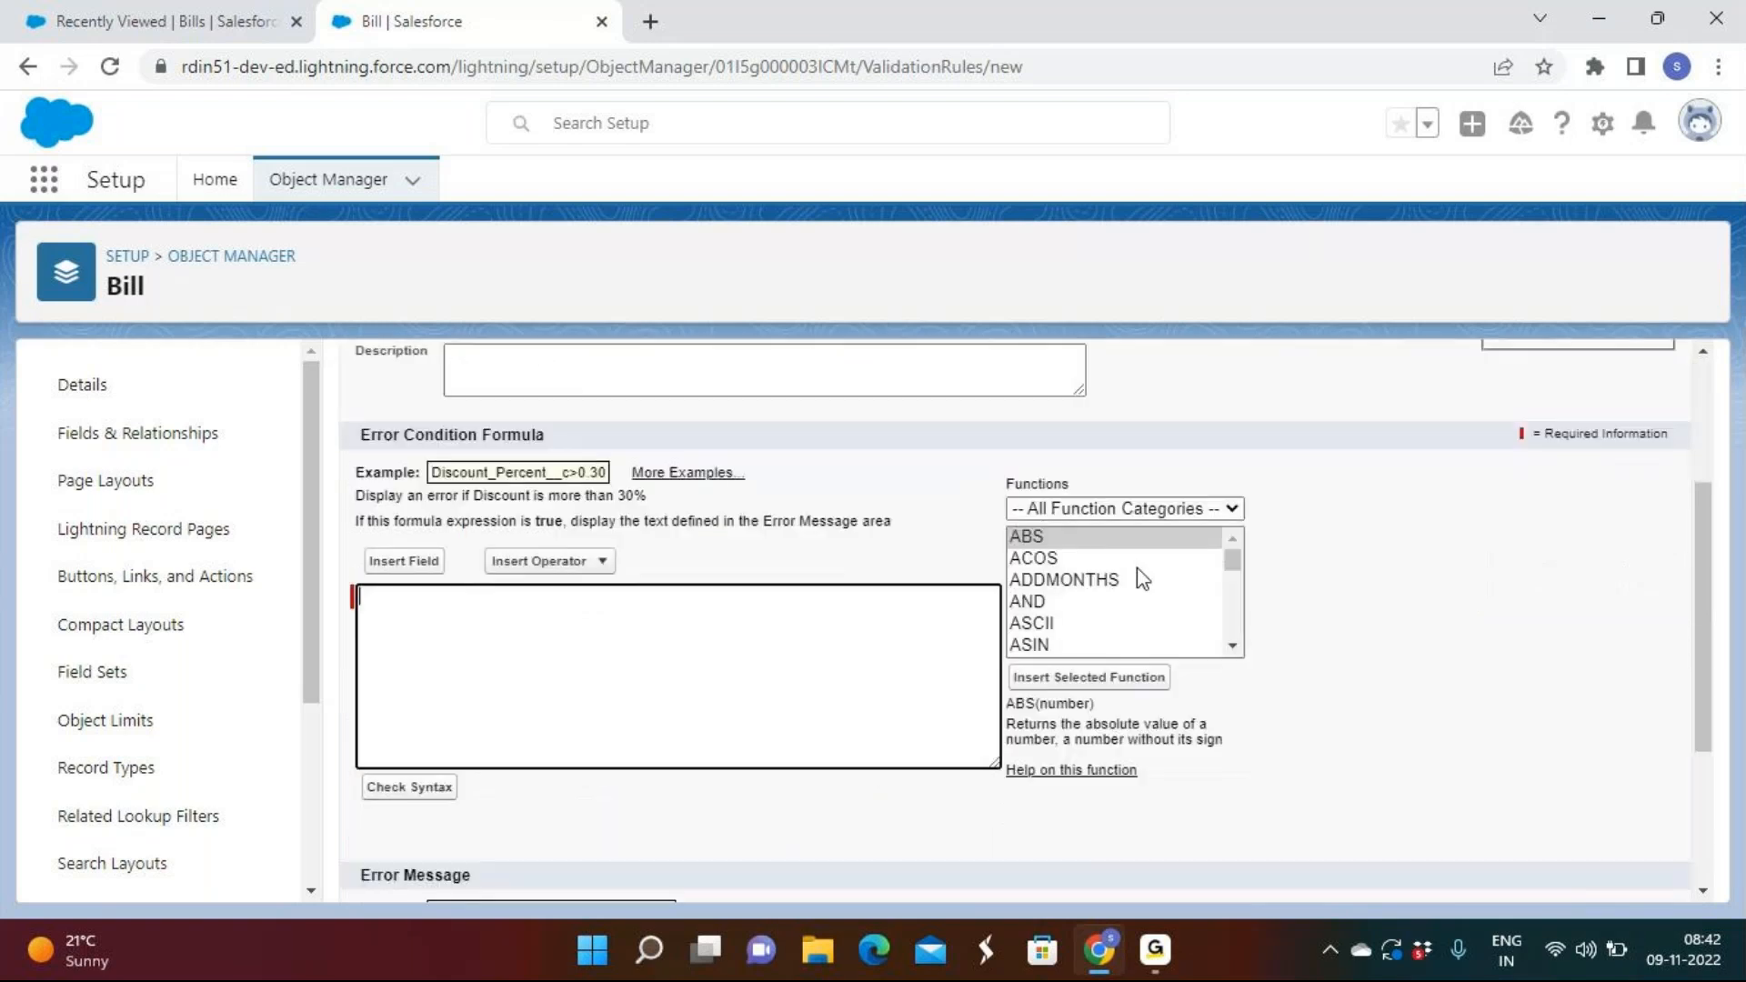
pyautogui.click(1037, 602)
pyautogui.write('len')
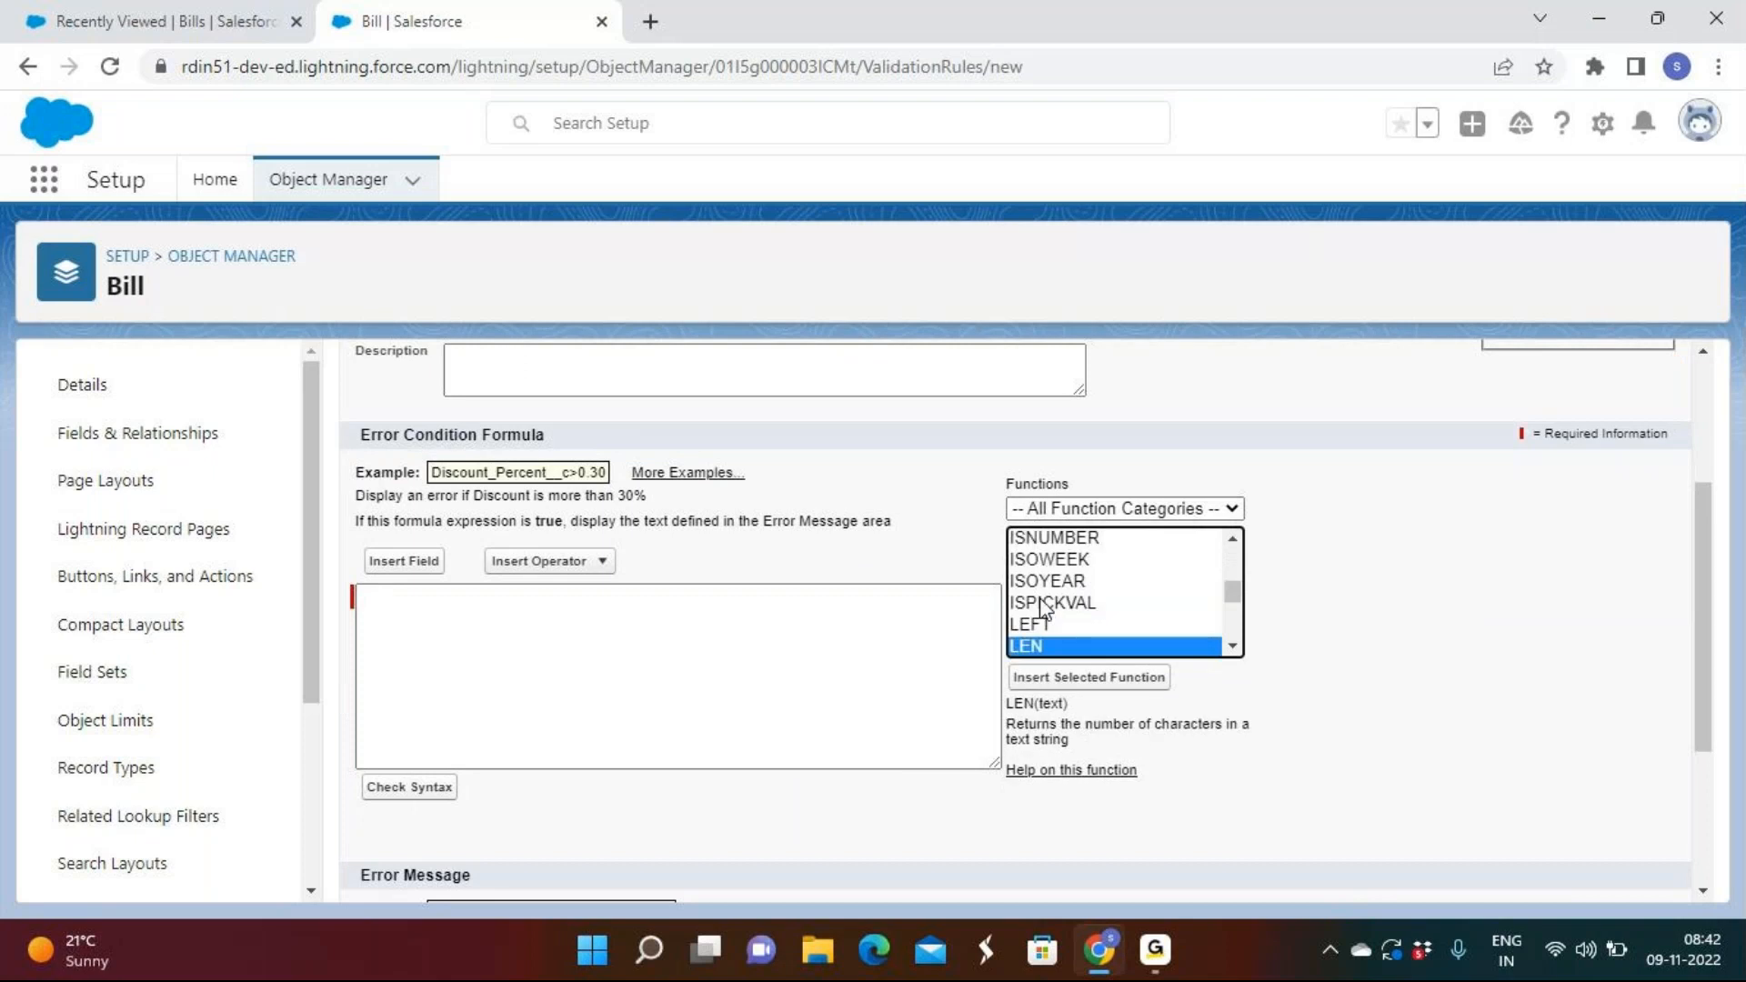
pyautogui.click(1055, 680)
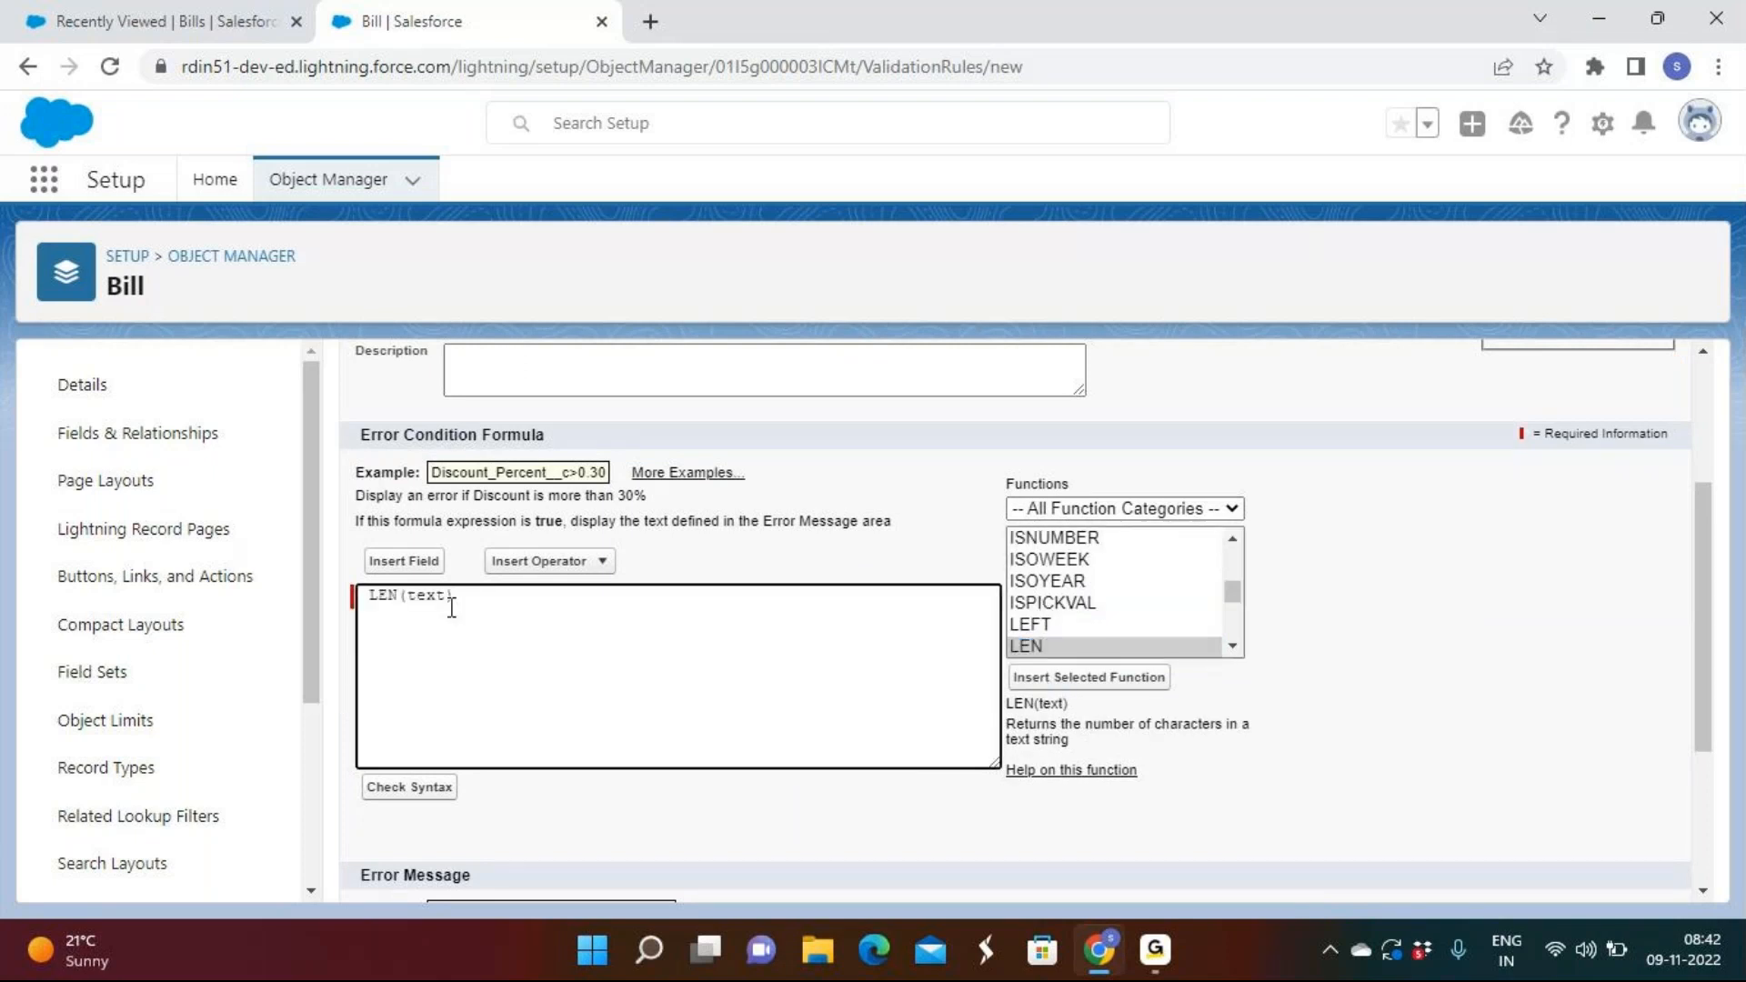
# Complete the condition as LEN( Phone_Number__c ) > 10 and enter message 'Please enter 10 digit phone number'.
pyautogui.click(417, 566)
pyautogui.scroll(-2, 799, 674)
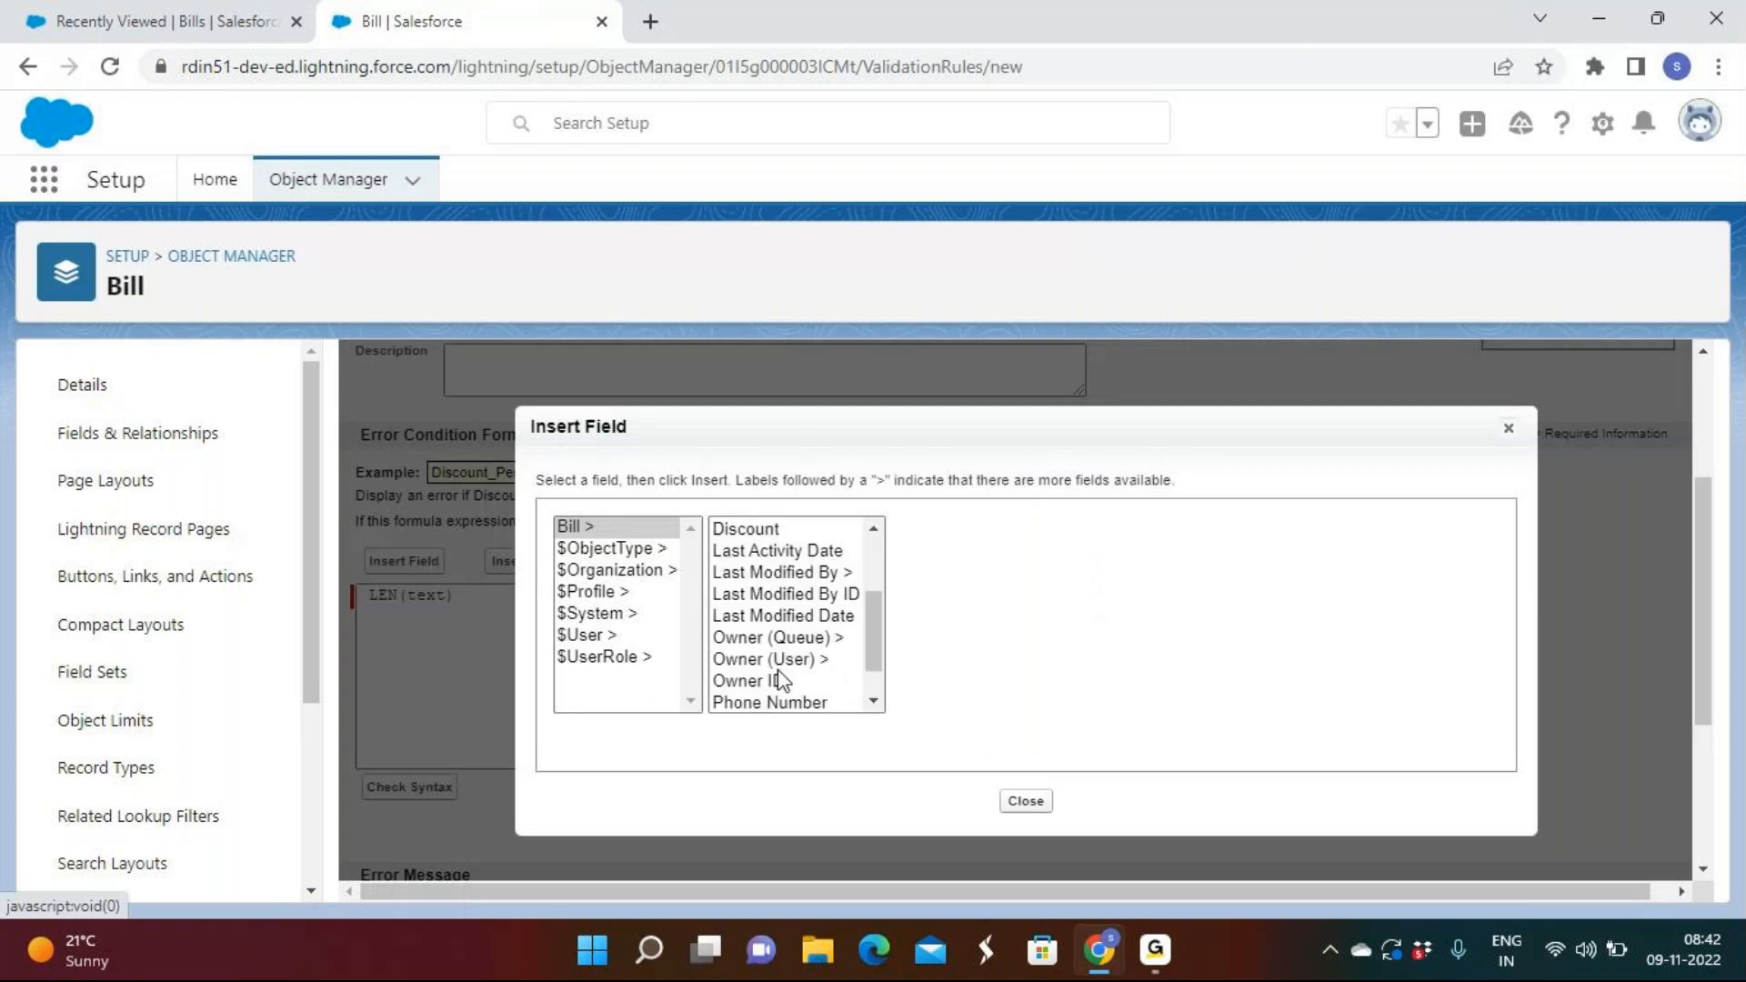
pyautogui.click(775, 702)
pyautogui.scroll(-1, 777, 710)
pyautogui.click(993, 660)
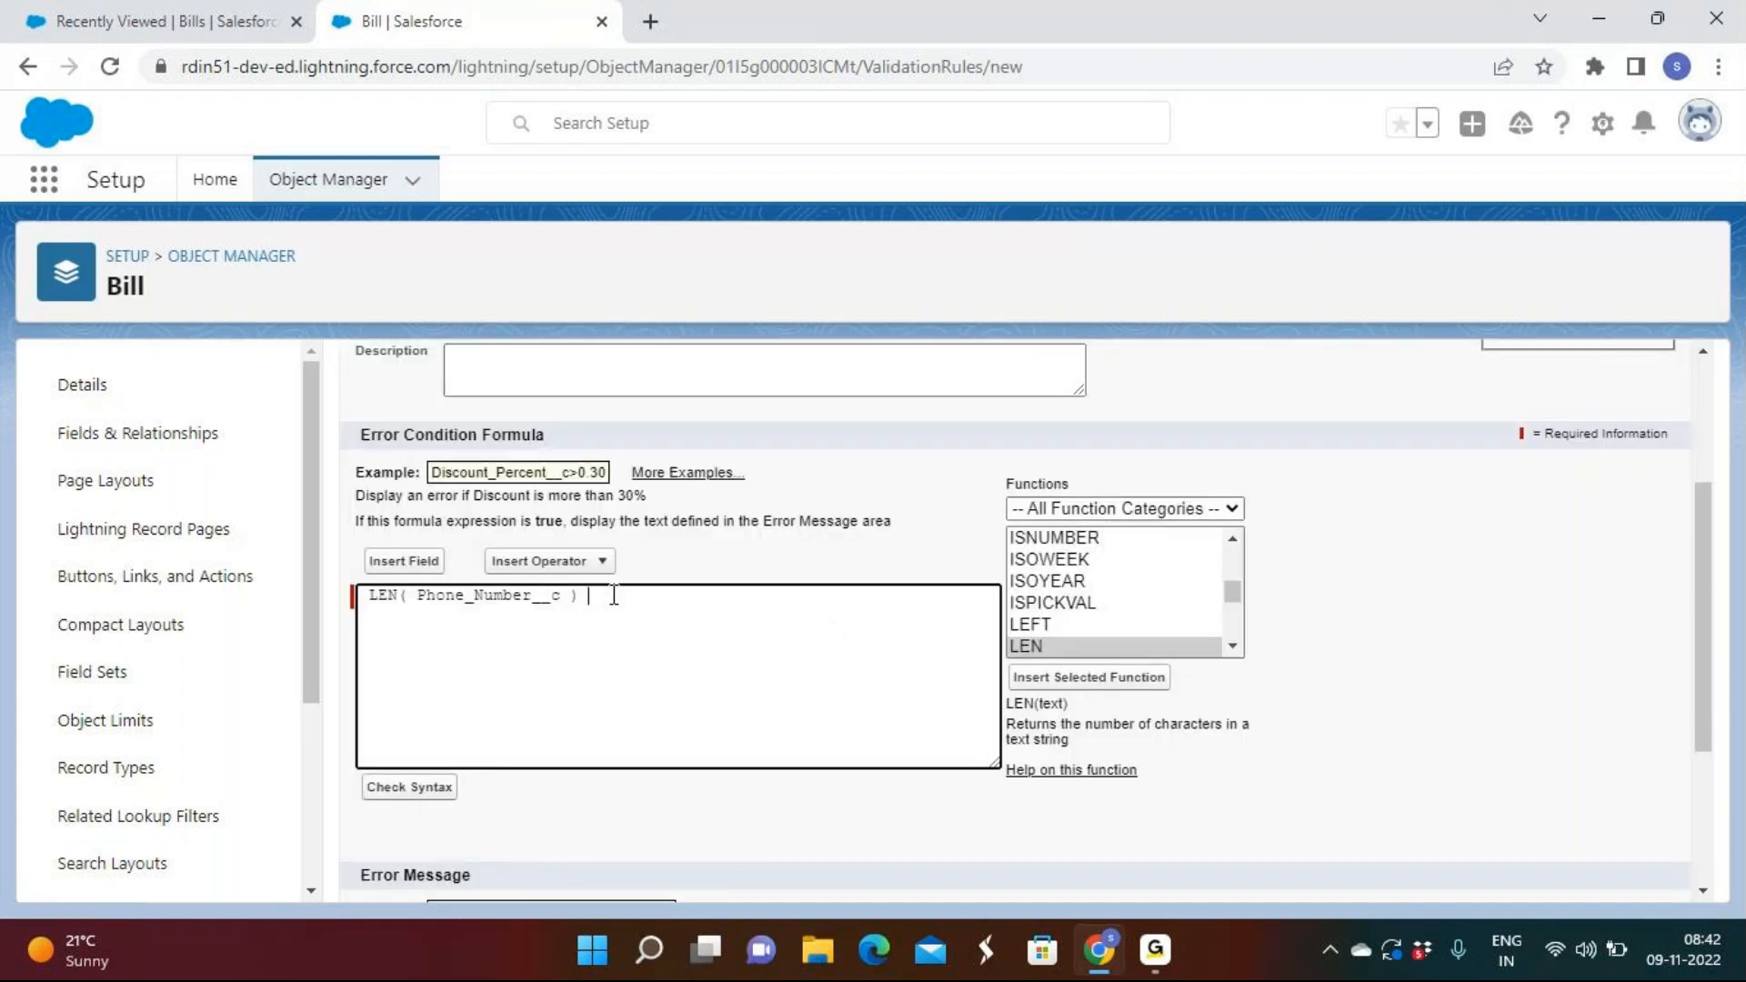
pyautogui.click(600, 561)
pyautogui.click(587, 867)
pyautogui.write('10')
pyautogui.scroll(-3, 658, 703)
pyautogui.click(559, 746)
pyautogui.write('P')
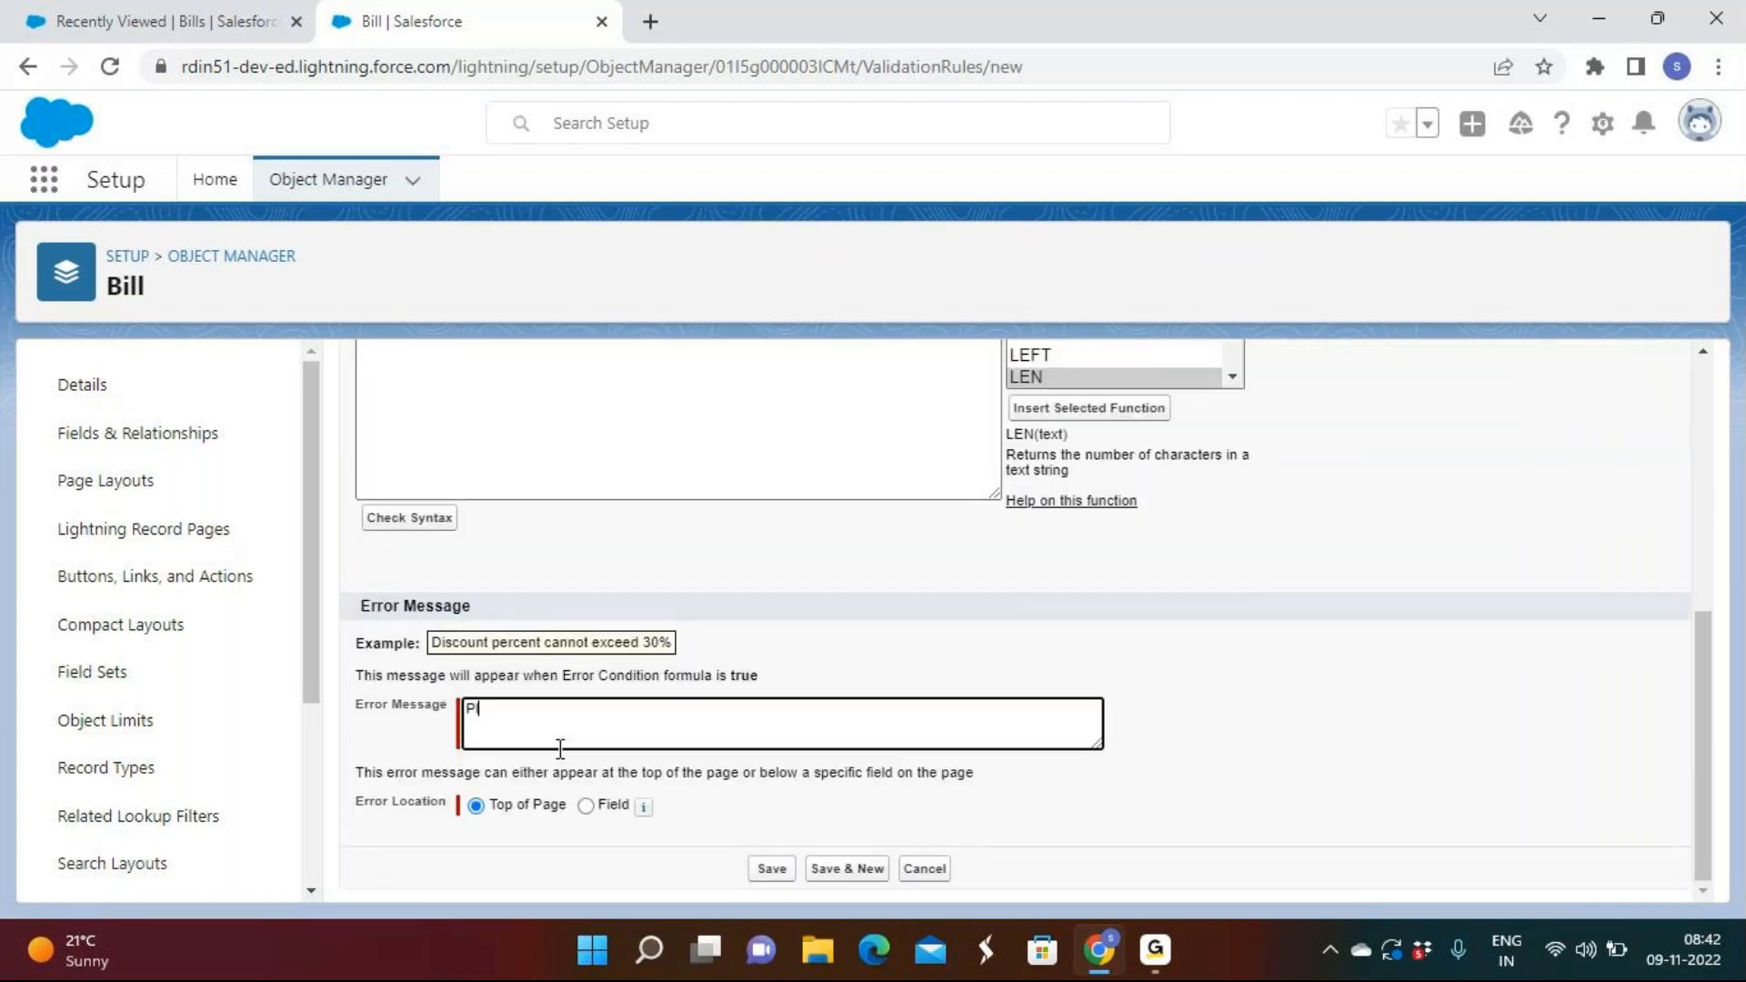
pyautogui.write('lease enter 10 digit phone nu')
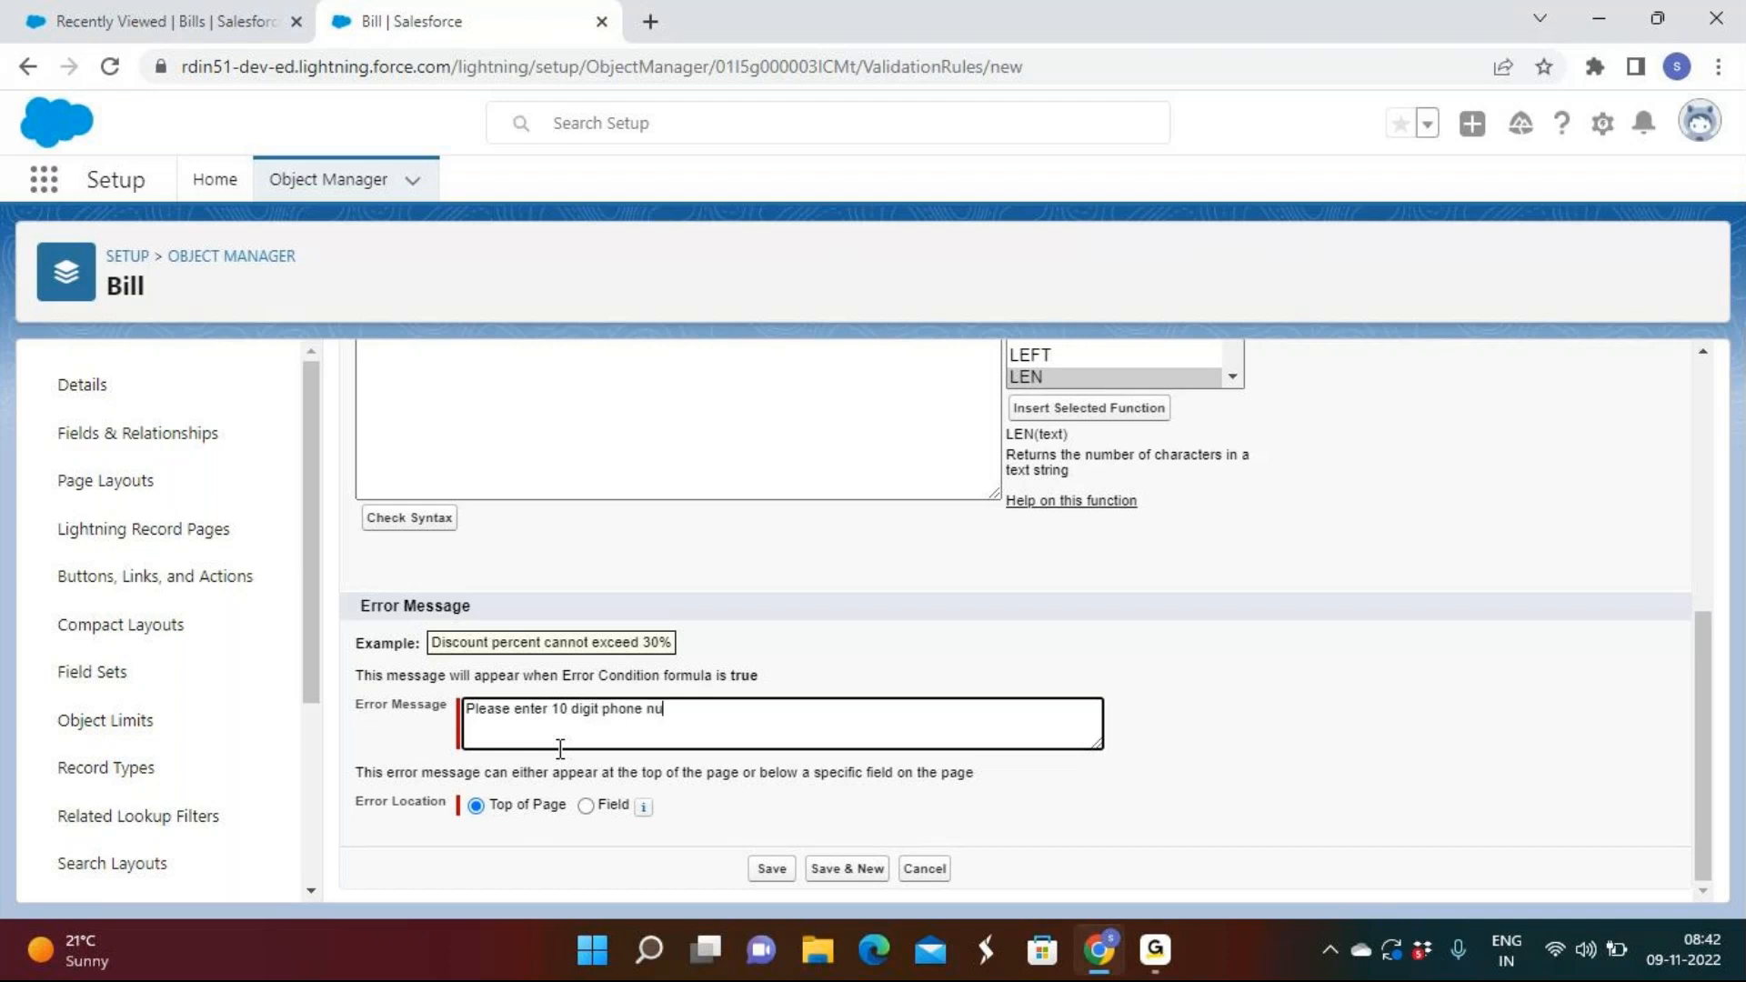
pyautogui.write('mber')
# Set the error location to the Phone Number field and save the rule.
pyautogui.click(587, 806)
pyautogui.click(684, 804)
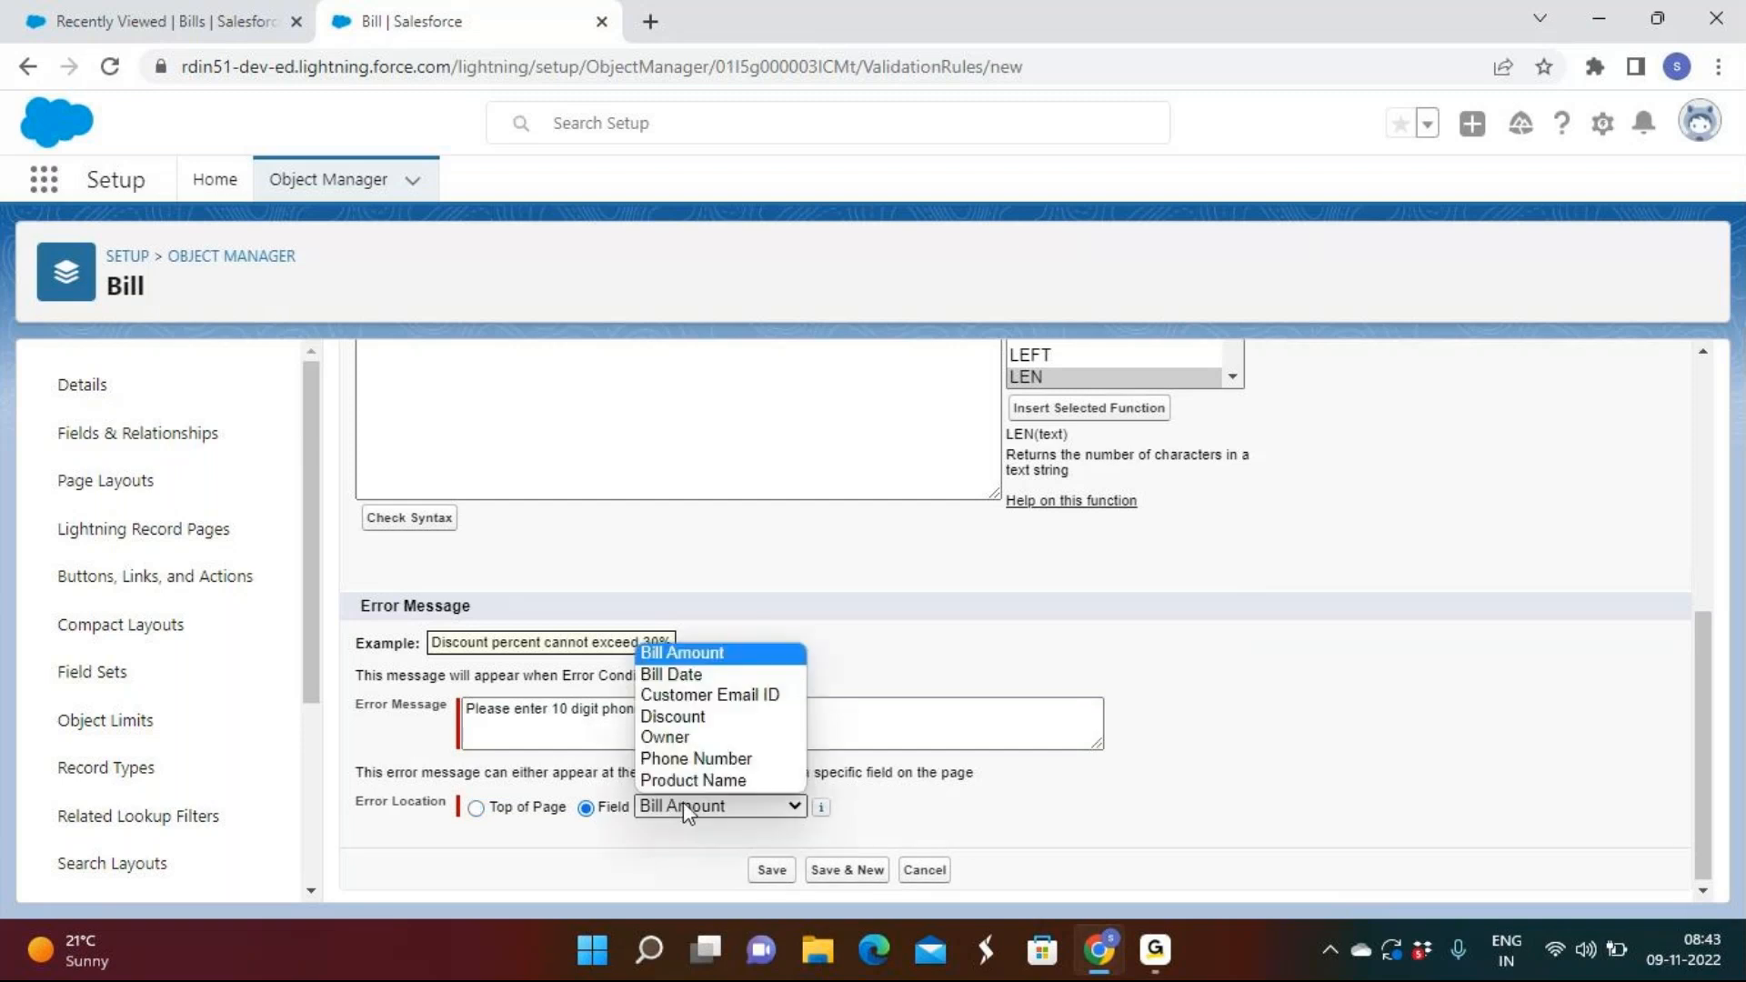
pyautogui.click(706, 760)
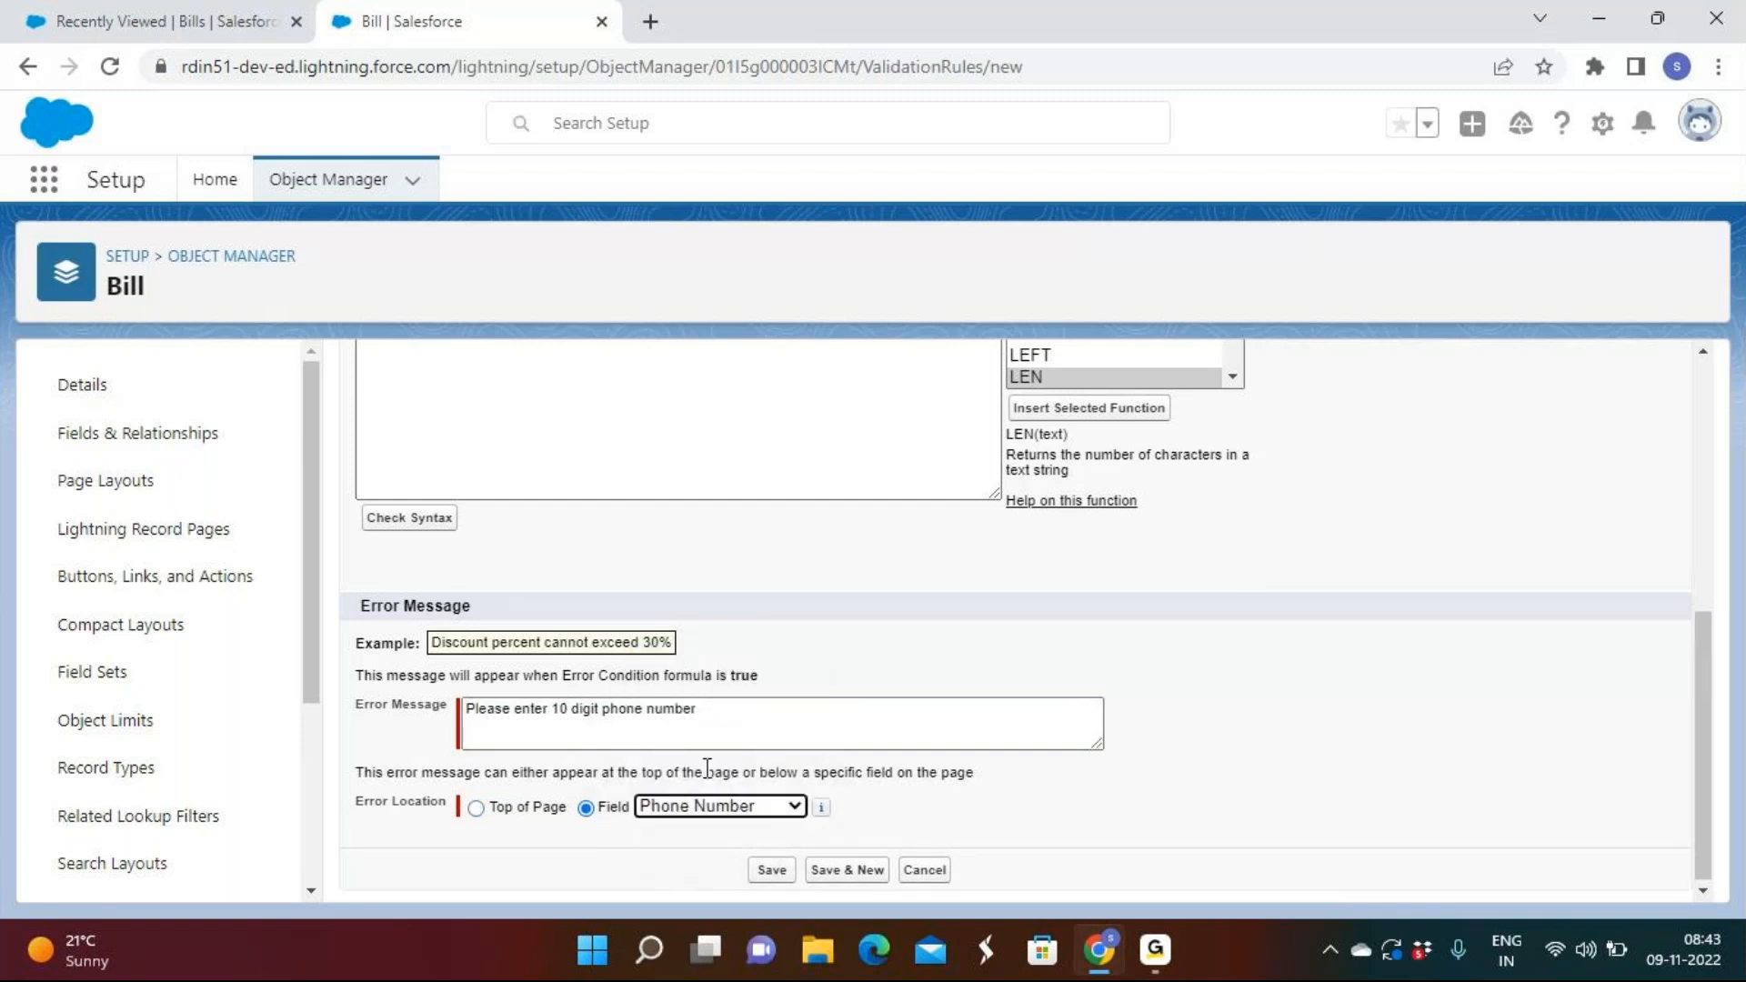
pyautogui.click(771, 869)
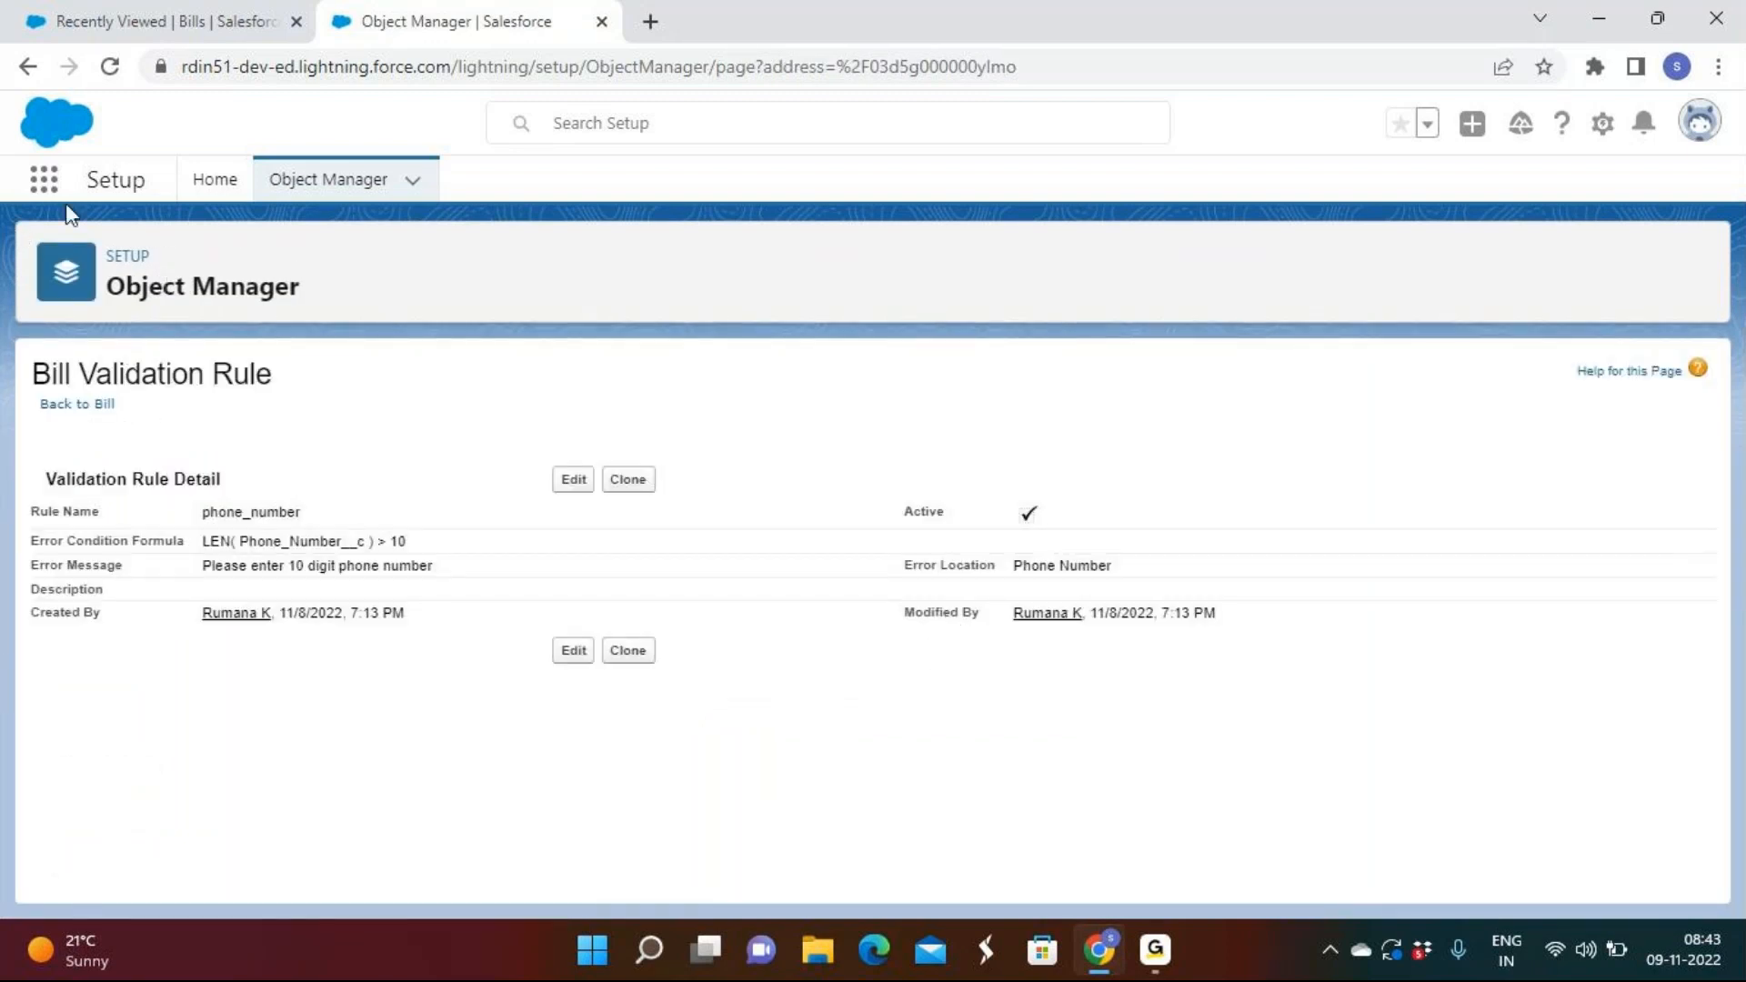
# Try saving BI-0001 with a 14-digit, then a three-digit Phone Number, triggering errors.
pyautogui.click(89, 18)
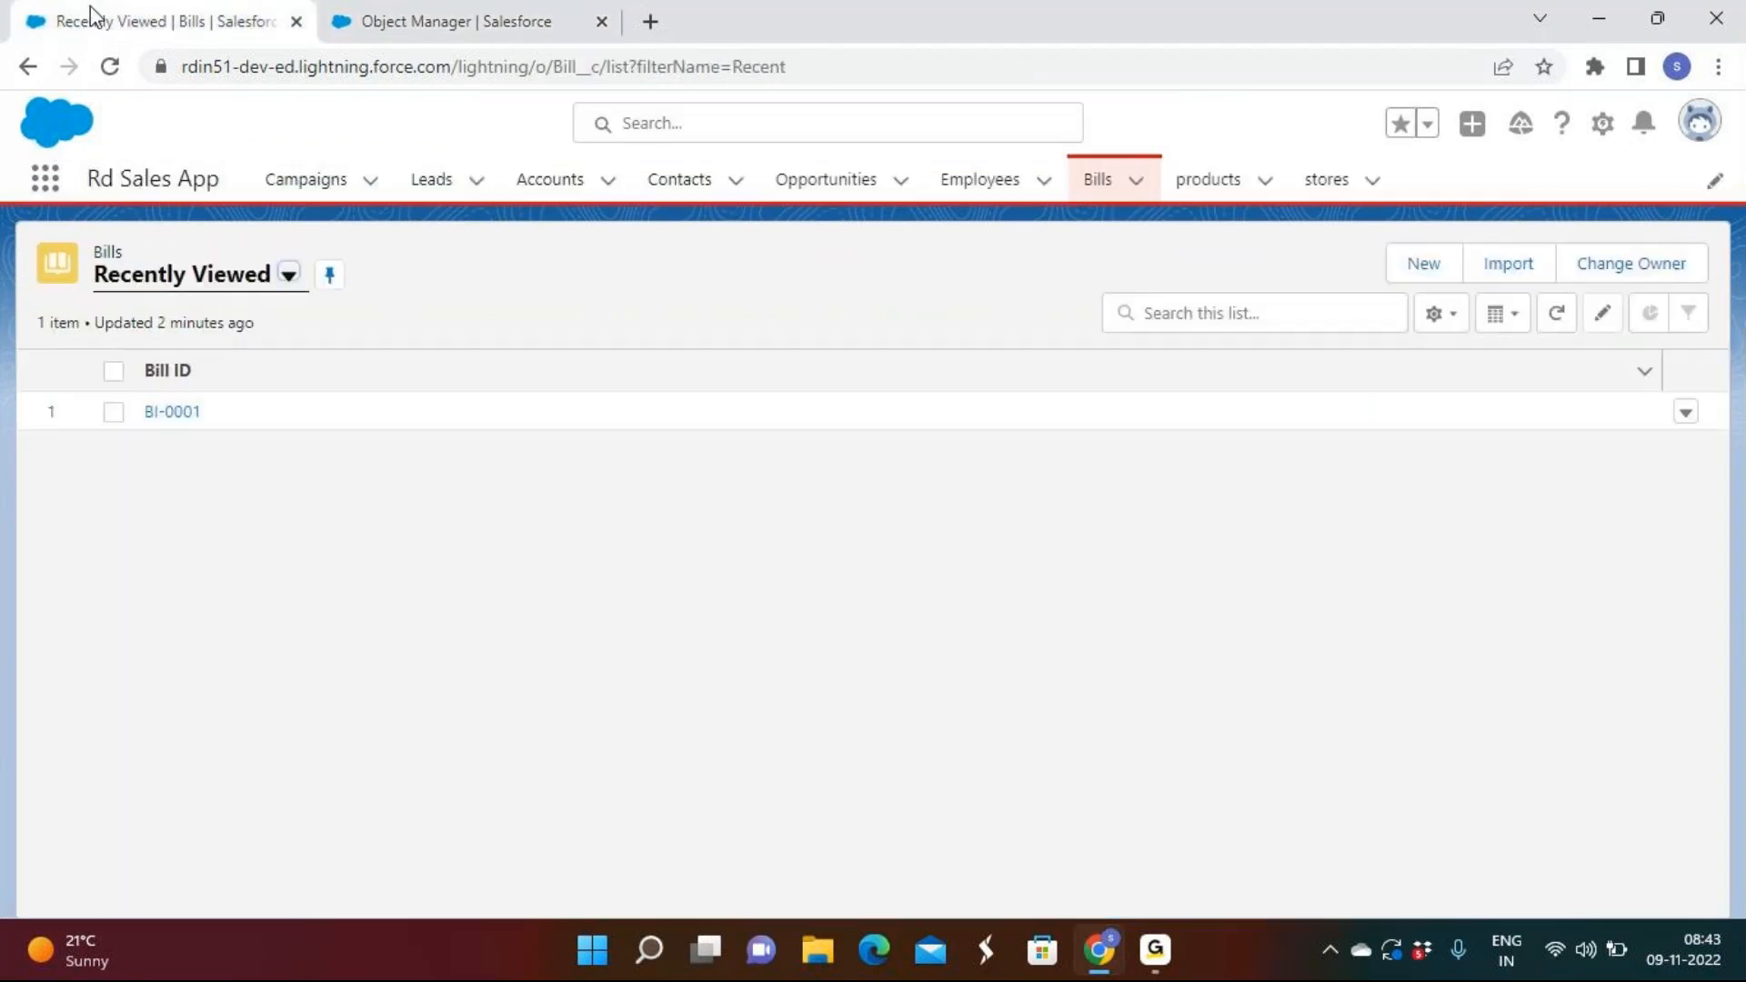
pyautogui.click(1686, 412)
pyautogui.click(1597, 460)
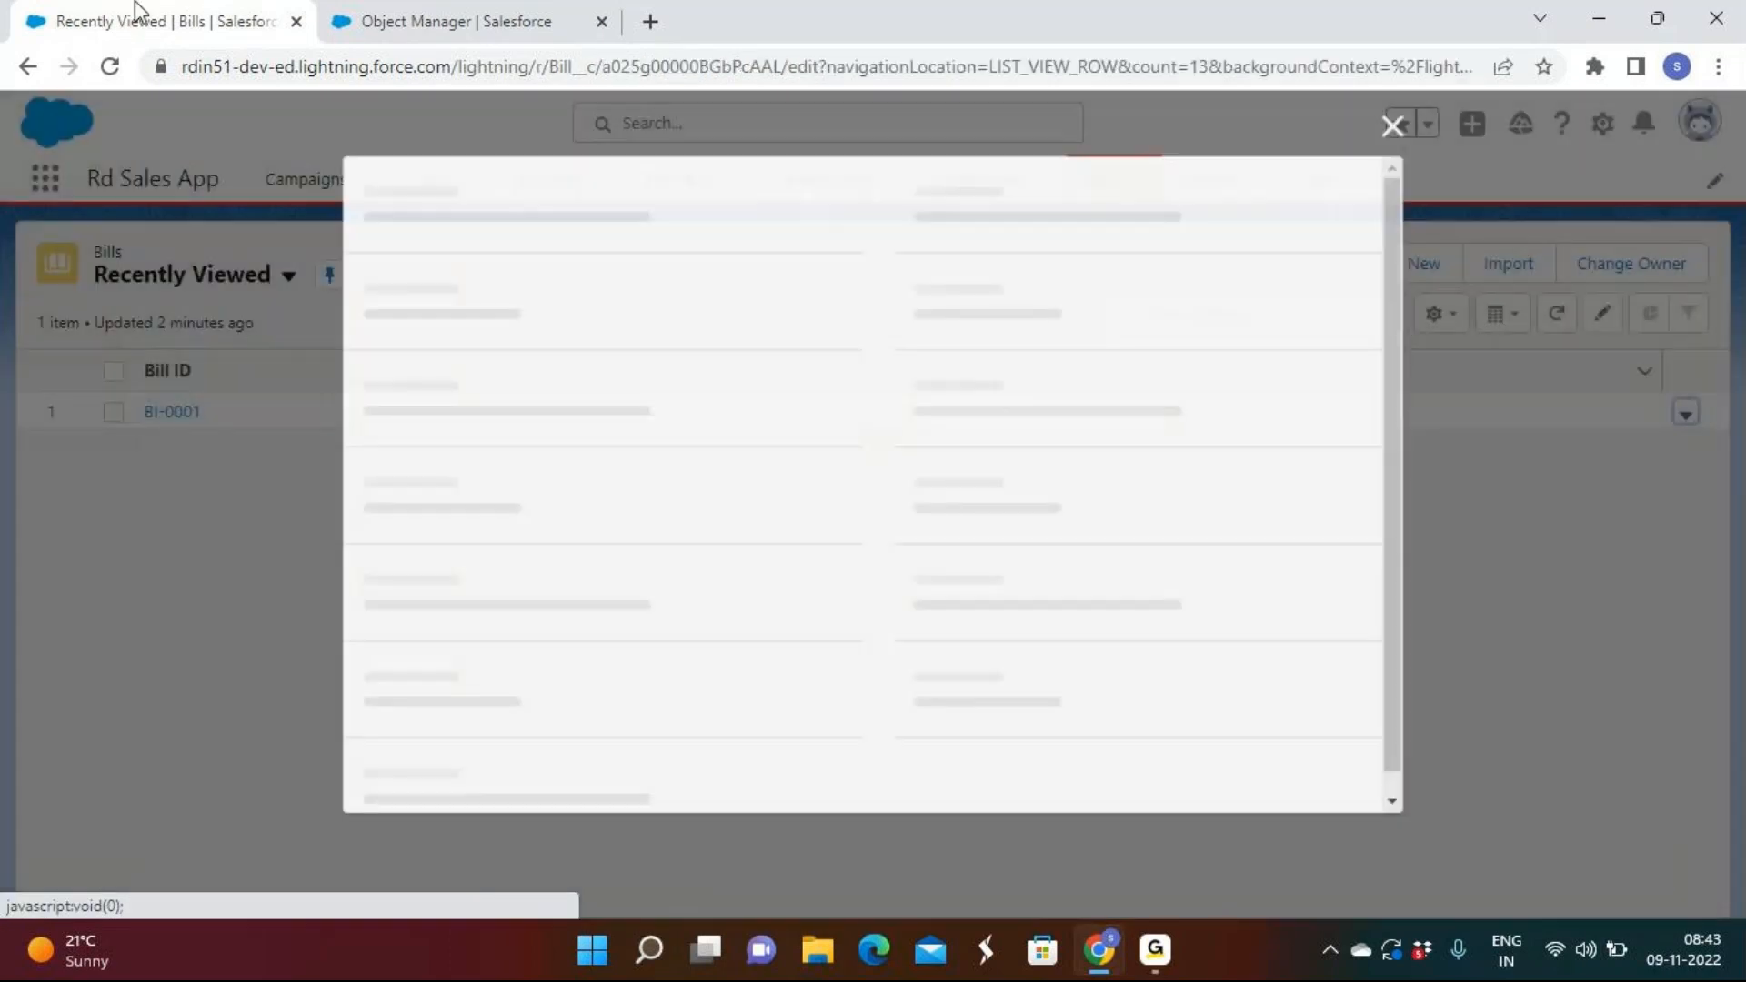
pyautogui.scroll(-2, 1103, 585)
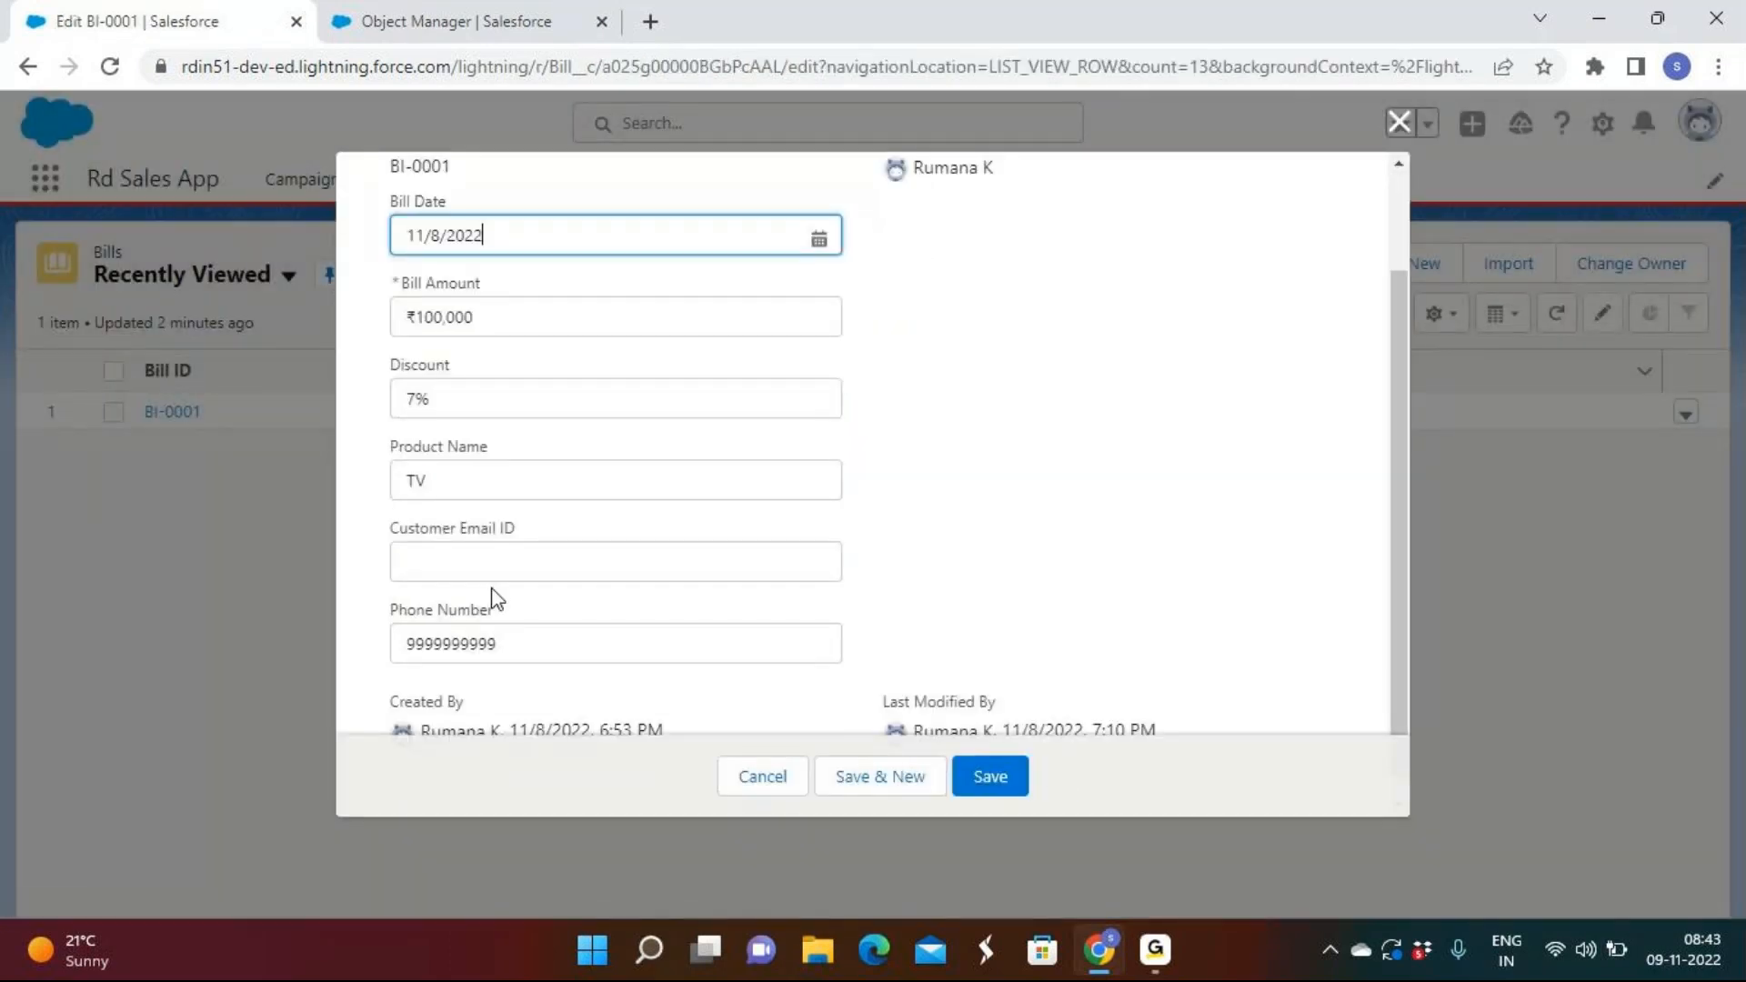
pyautogui.click(526, 644)
pyautogui.write('999999999999999')
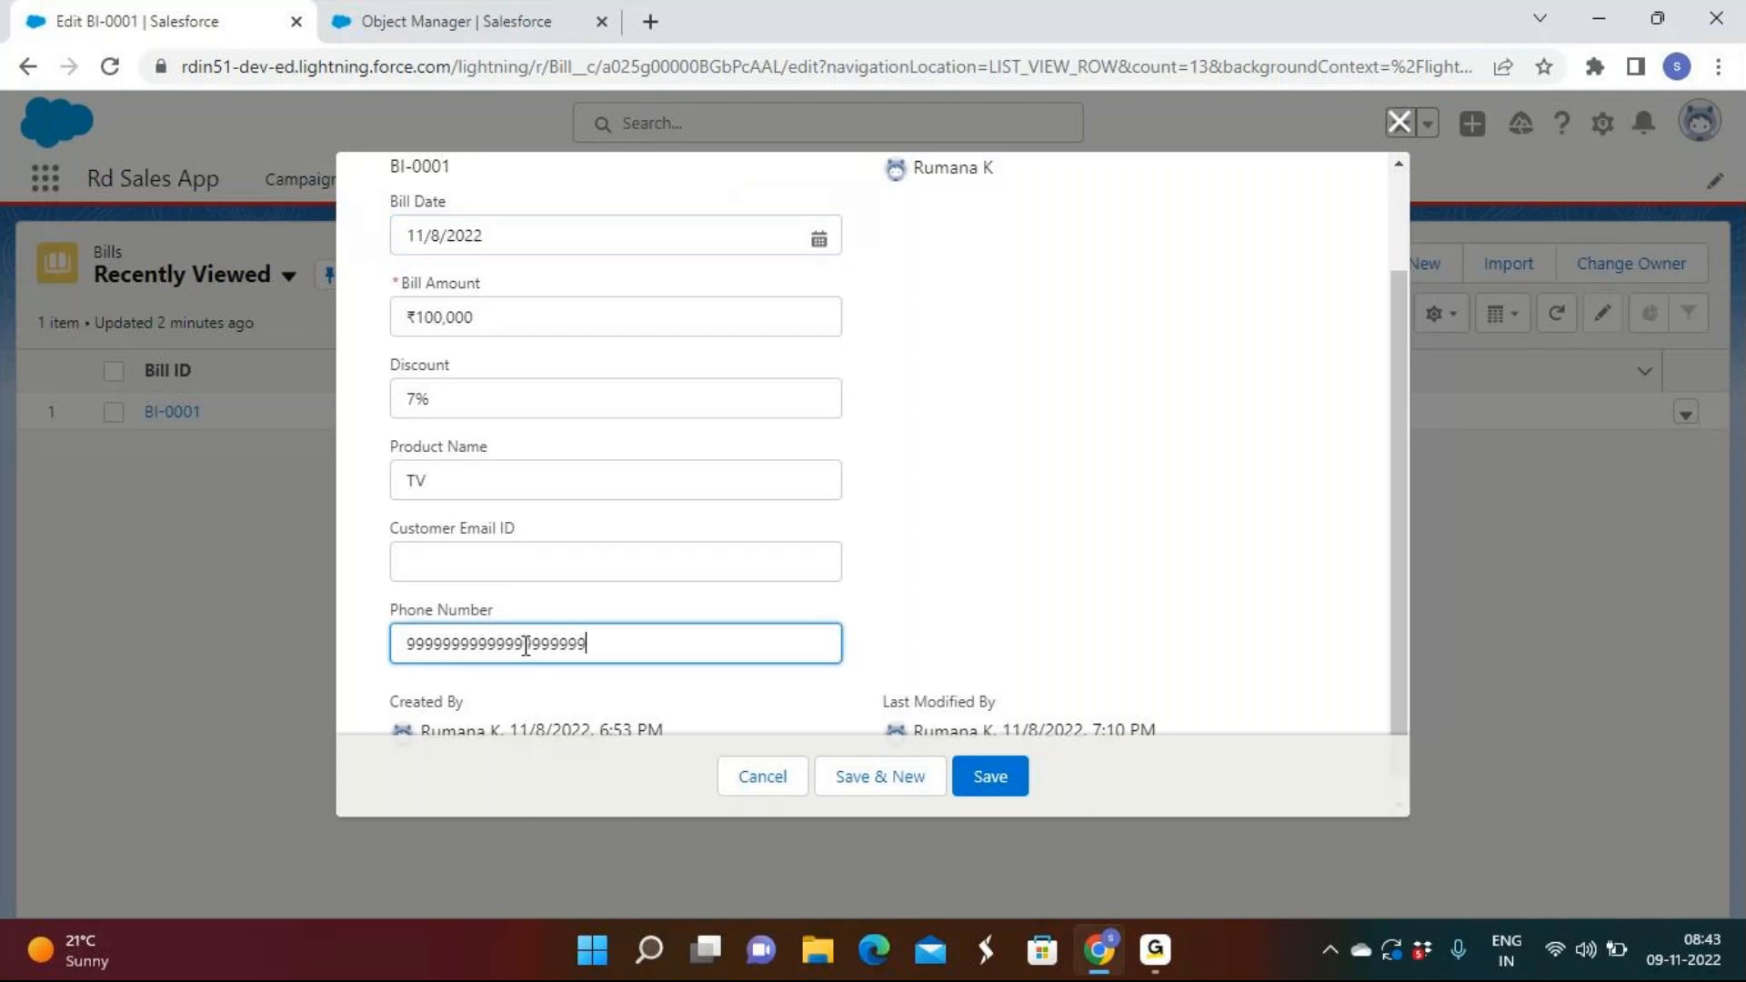
pyautogui.click(1012, 775)
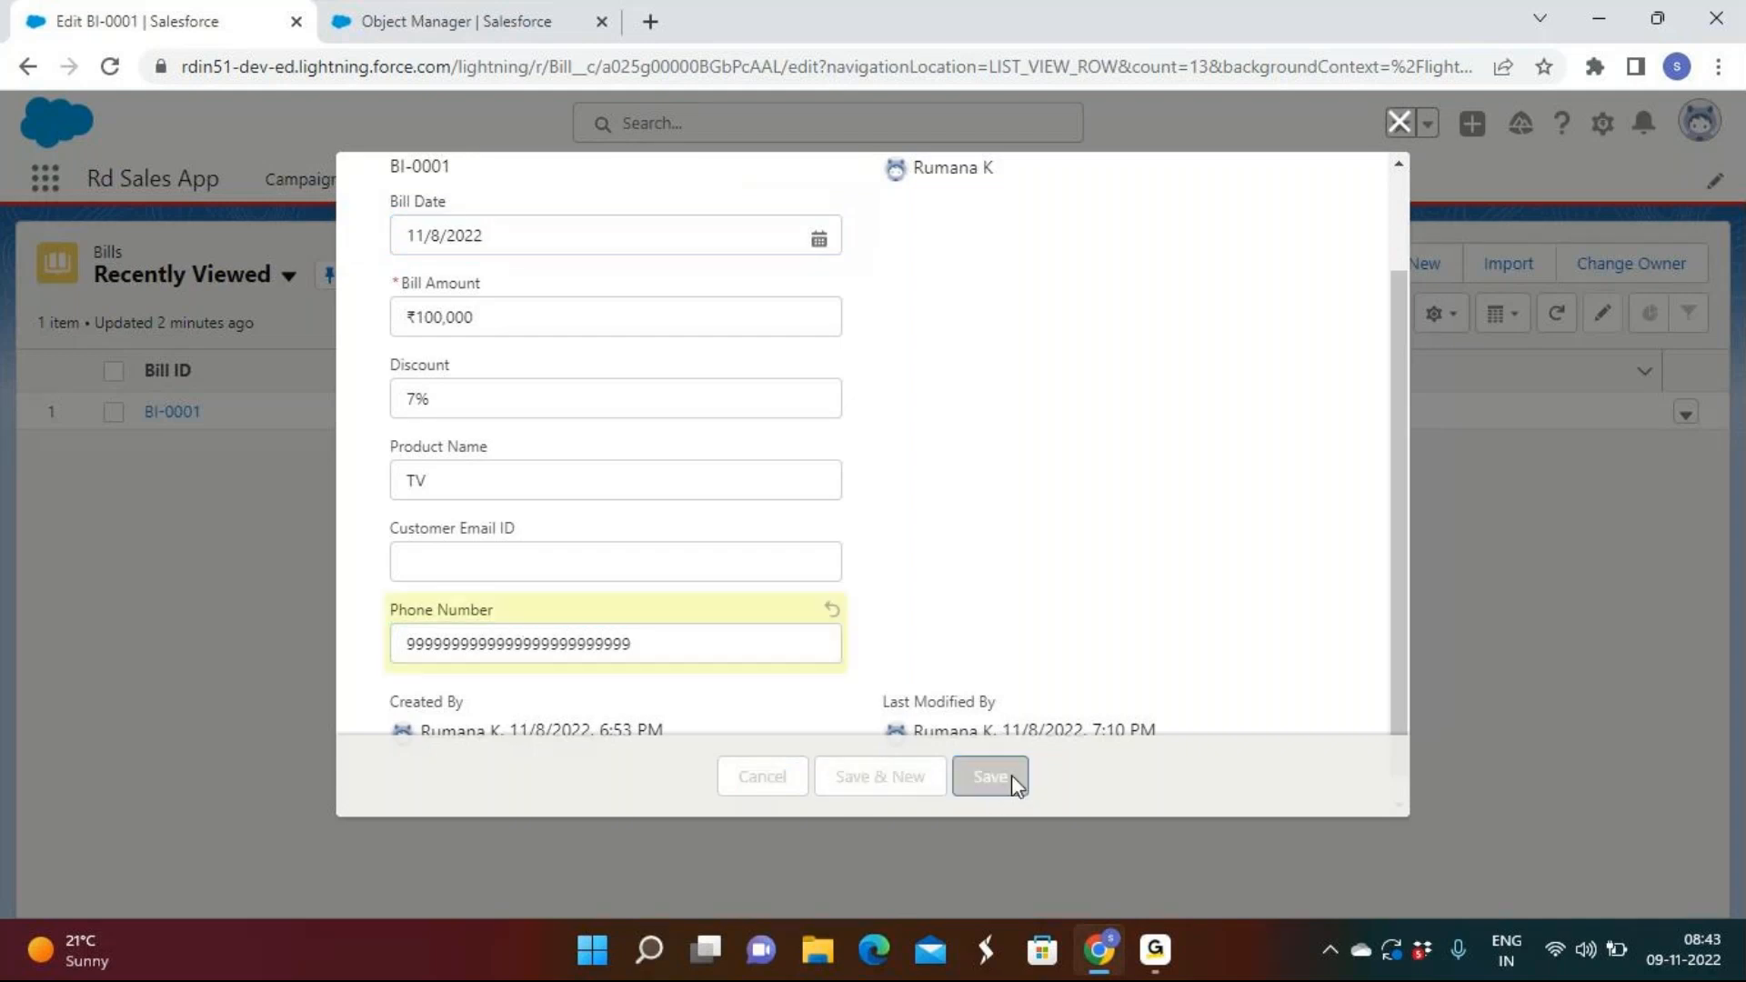
pyautogui.click(899, 635)
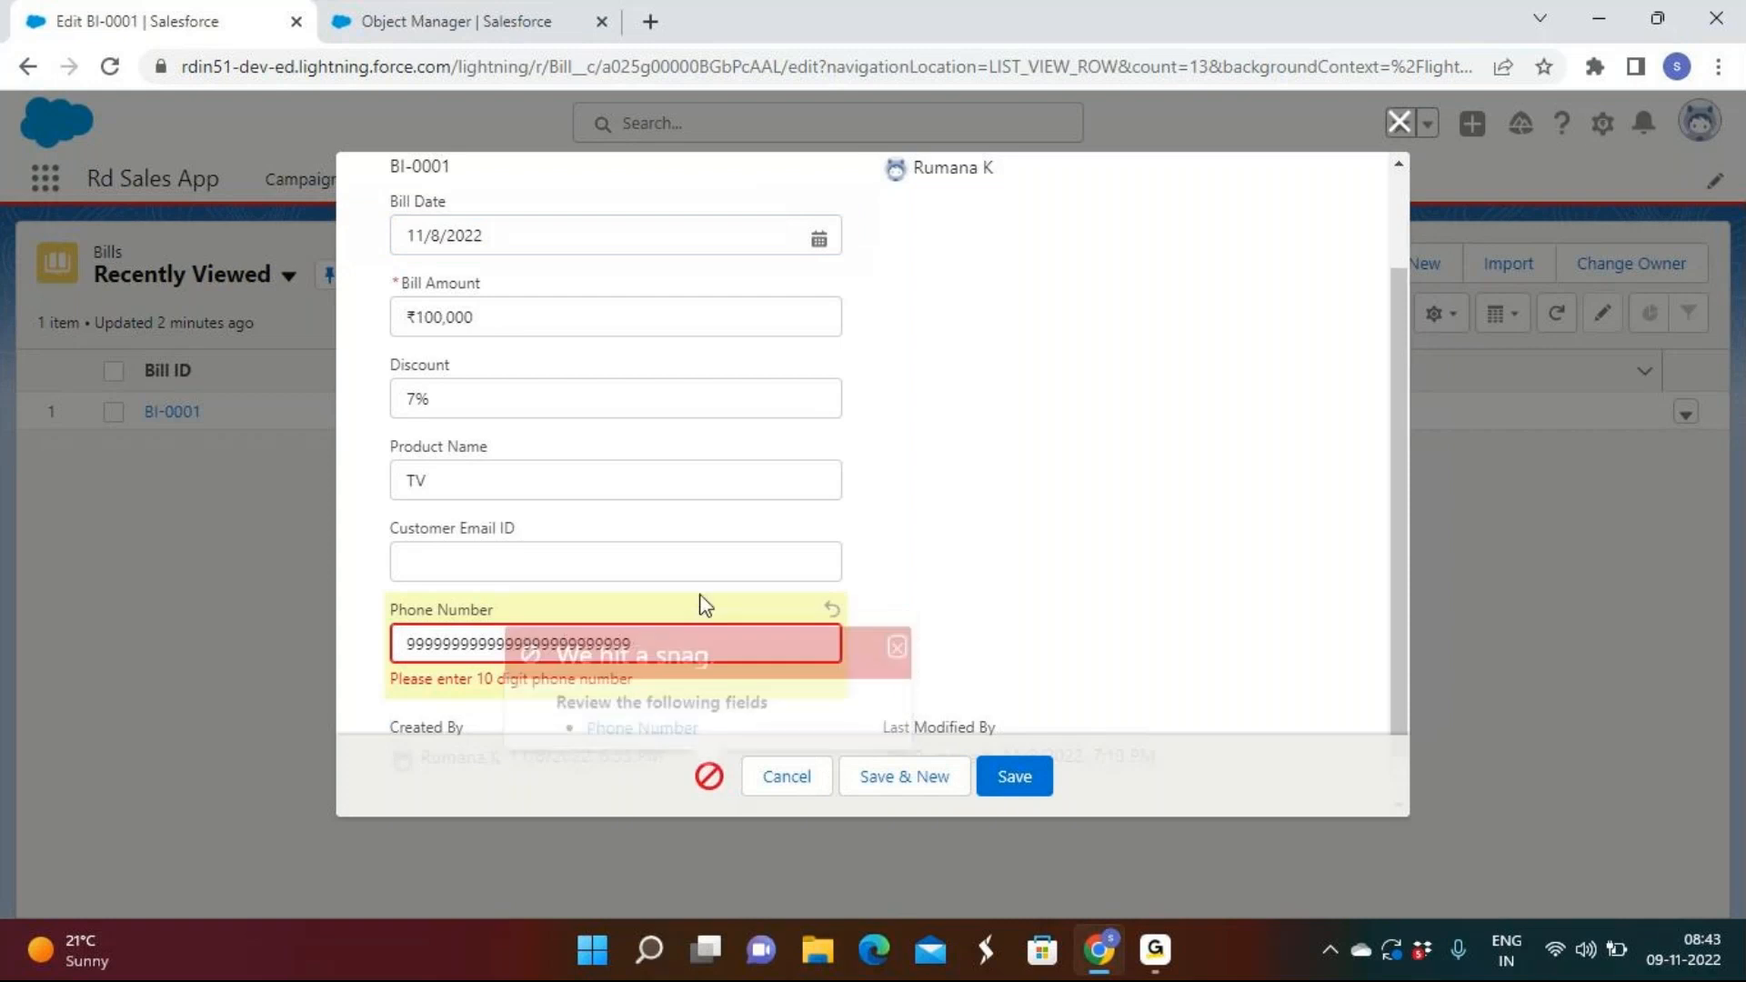
pyautogui.press('BackSpace')
pyautogui.press('BackSpace')
pyautogui.press('BackSpace')
pyautogui.press('BackSpace')
pyautogui.press('BackSpace')
pyautogui.press('BackSpace')
pyautogui.press('BackSpace')
pyautogui.press('BackSpace')
pyautogui.press('BackSpace')
pyautogui.press('BackSpace')
pyautogui.press('BackSpace')
pyautogui.press('BackSpace')
pyautogui.press('BackSpace')
pyautogui.press('BackSpace')
pyautogui.press('BackSpace')
pyautogui.press('BackSpace')
pyautogui.press('BackSpace')
pyautogui.press('BackSpace')
pyautogui.press('BackSpace')
pyautogui.press('BackSpace')
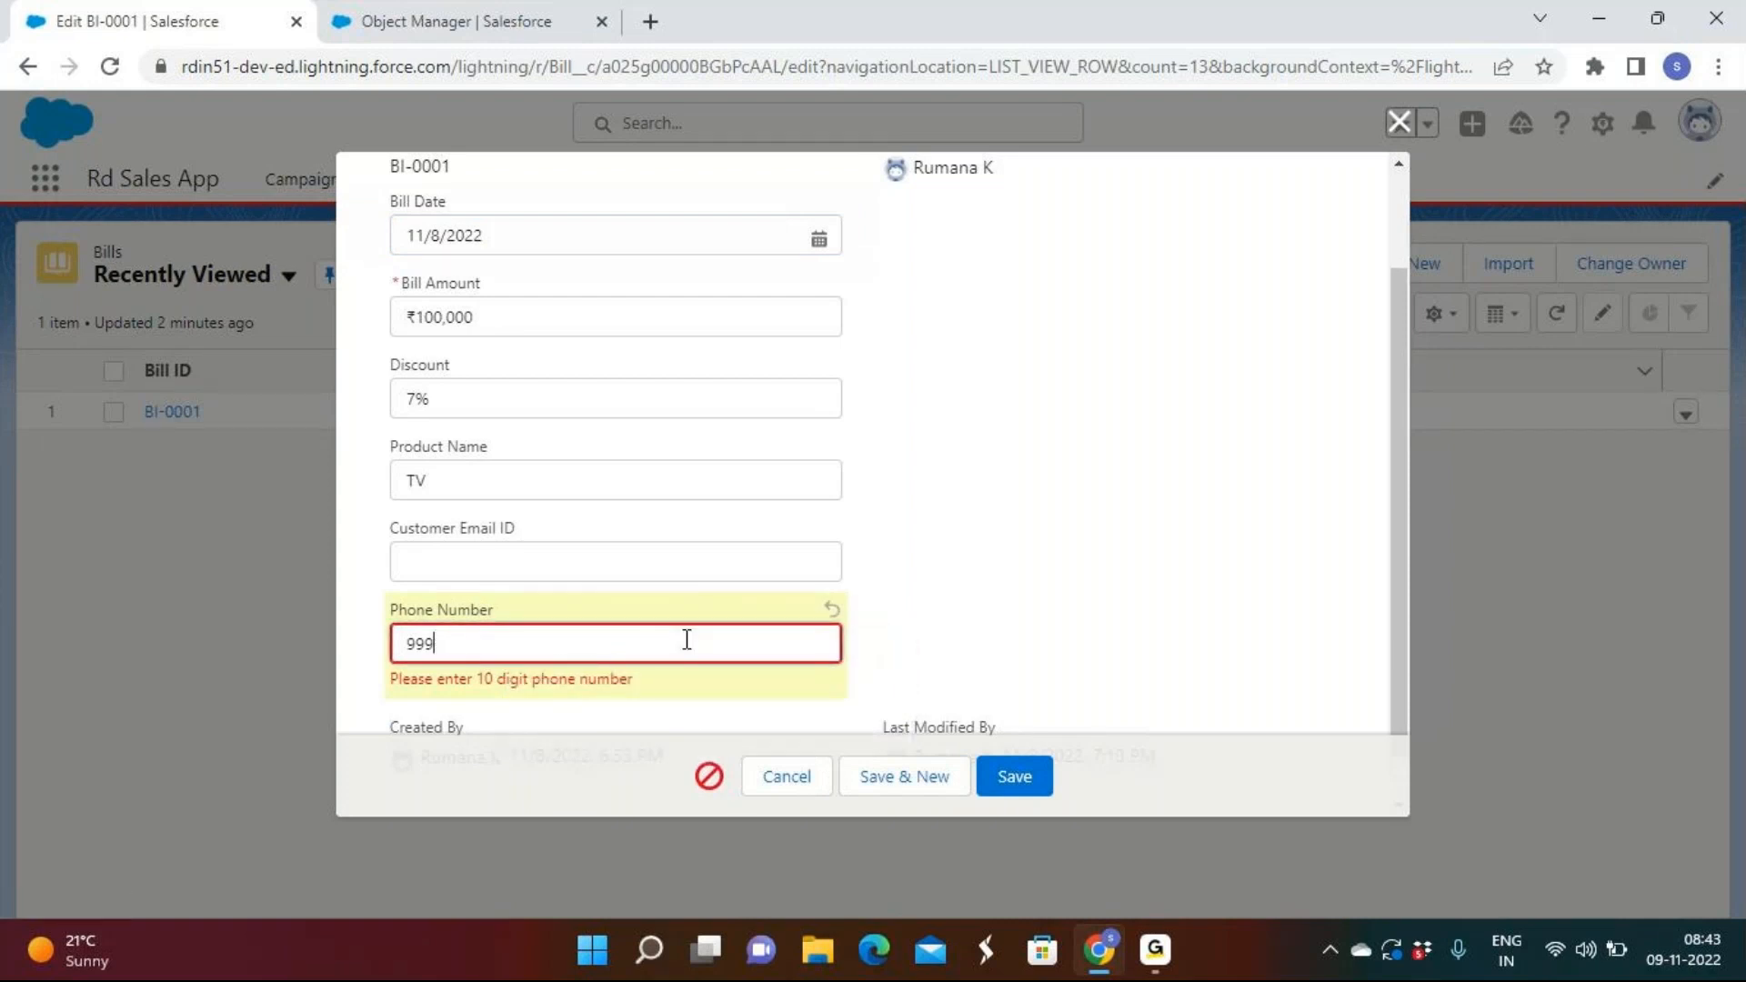
pyautogui.click(1018, 764)
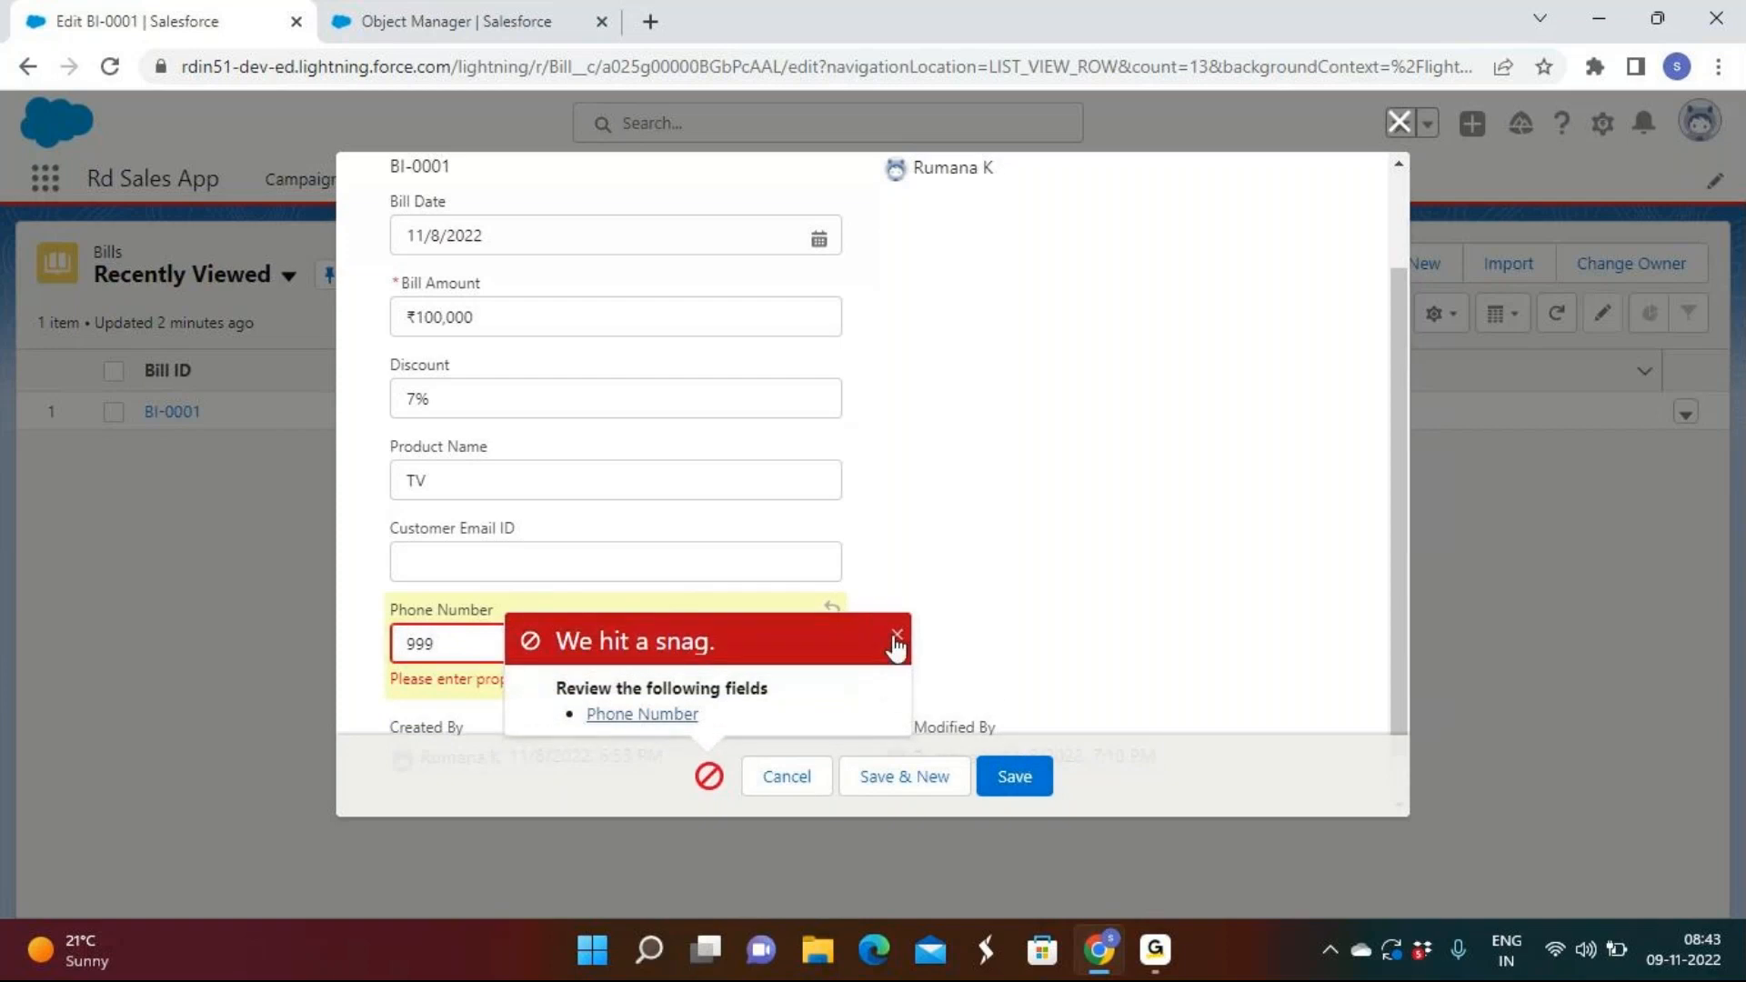
pyautogui.click(896, 639)
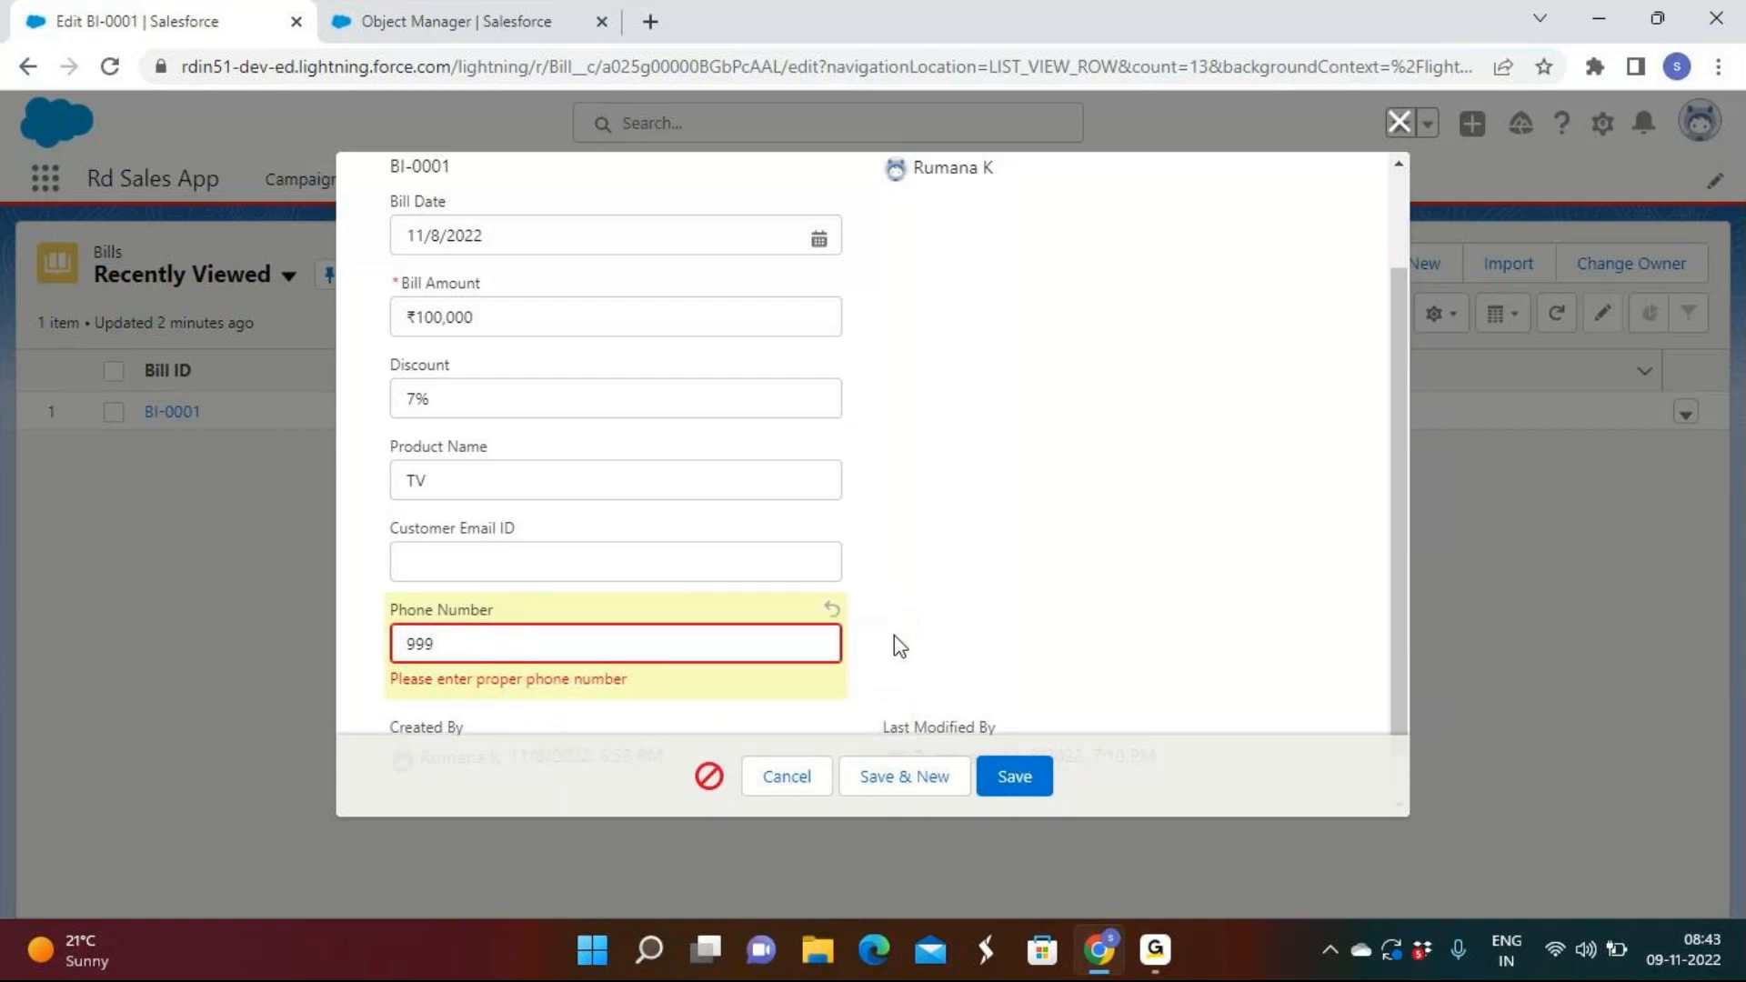
# Save BI-0001 with a valid ten-digit Phone Number and open the record.
pyautogui.click(718, 637)
pyautogui.press('BackSpace')
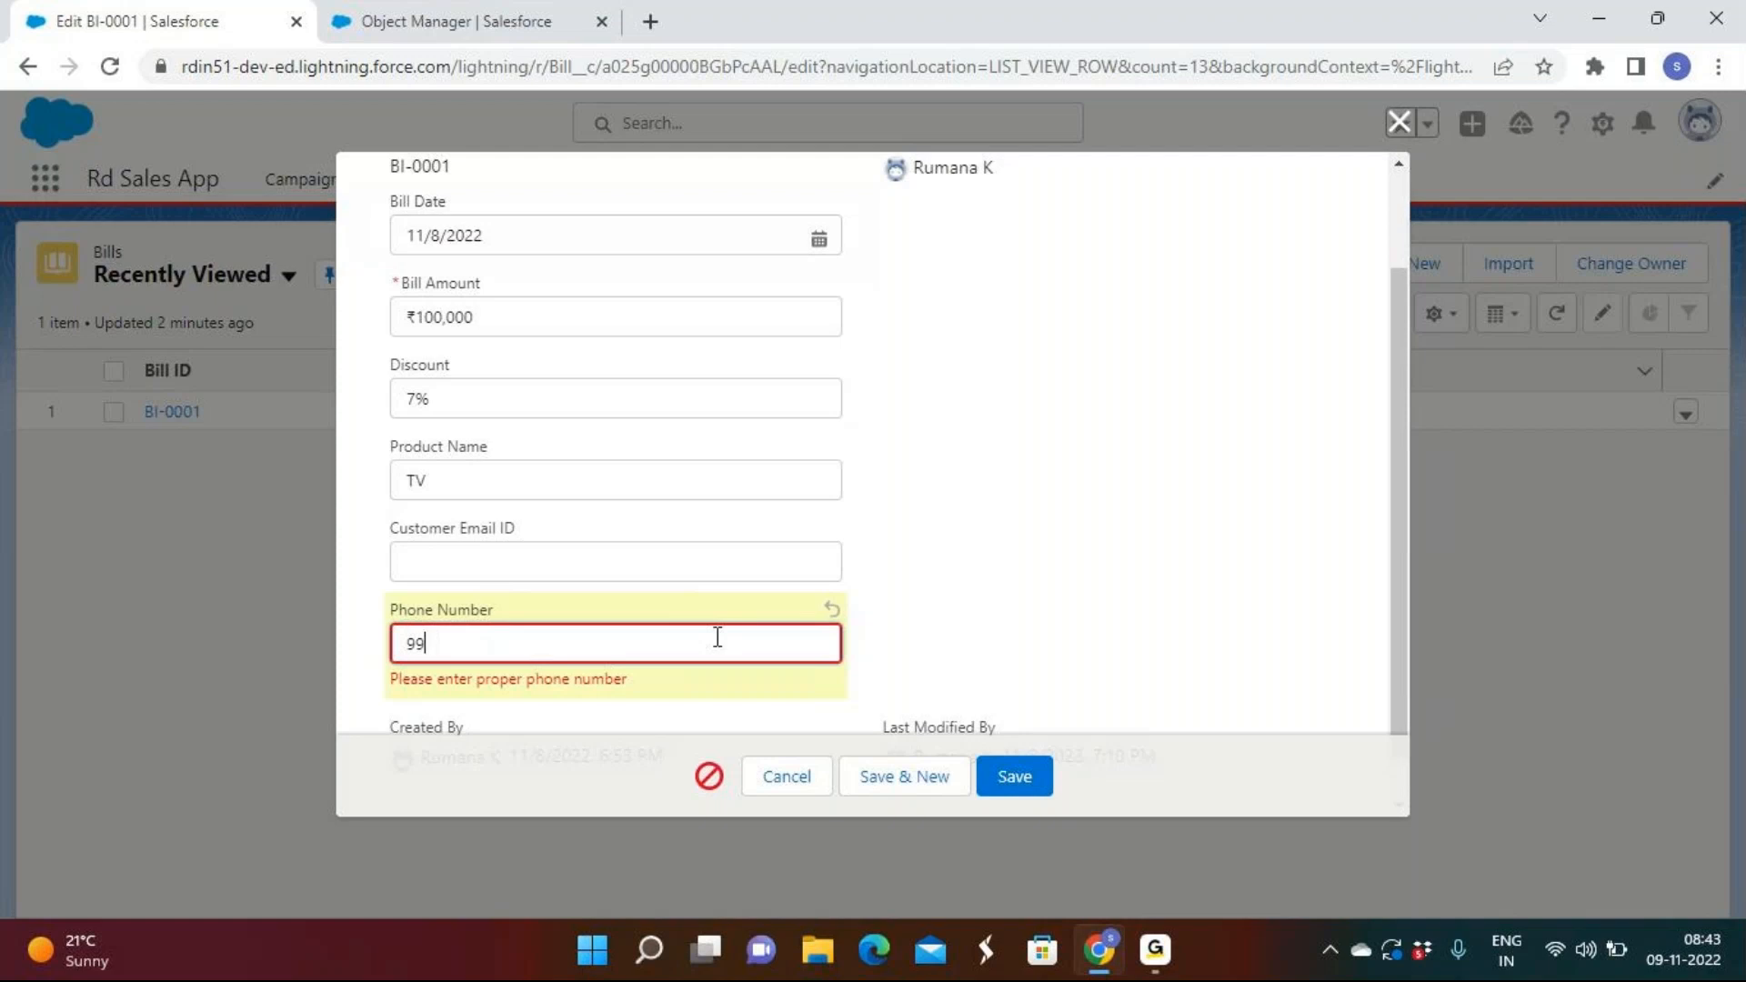
pyautogui.press('BackSpace')
pyautogui.press('BackSpace')
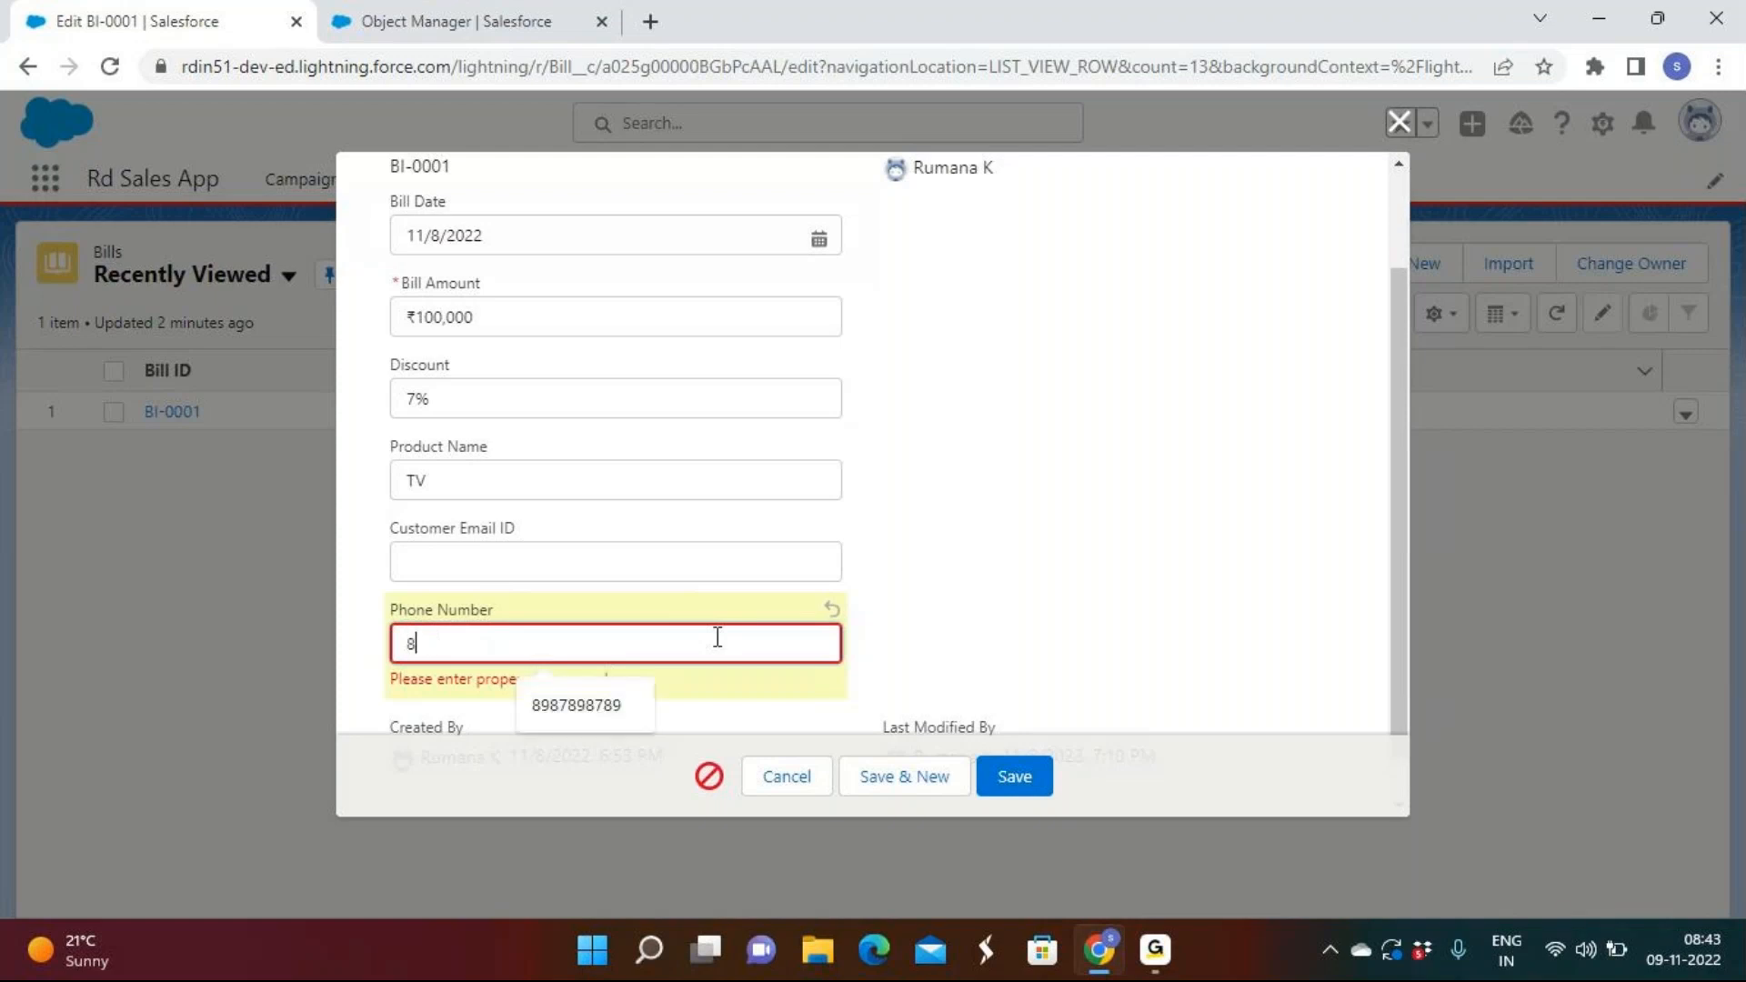
pyautogui.click(1024, 789)
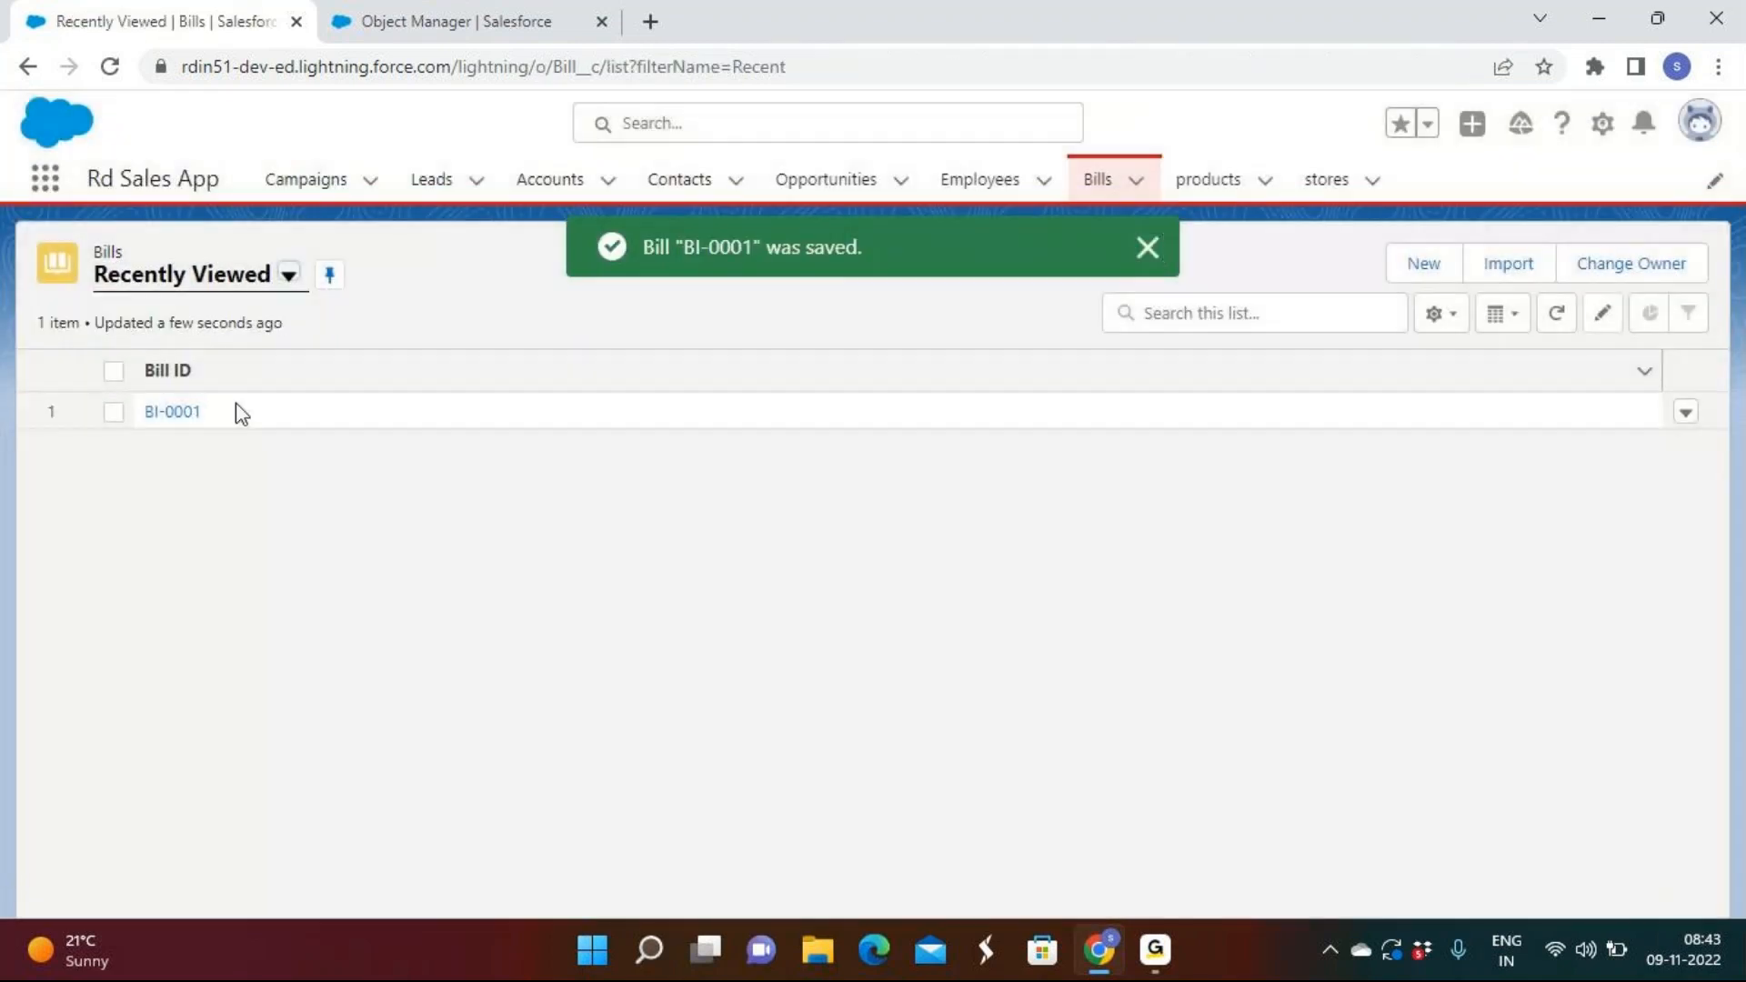
pyautogui.click(172, 417)
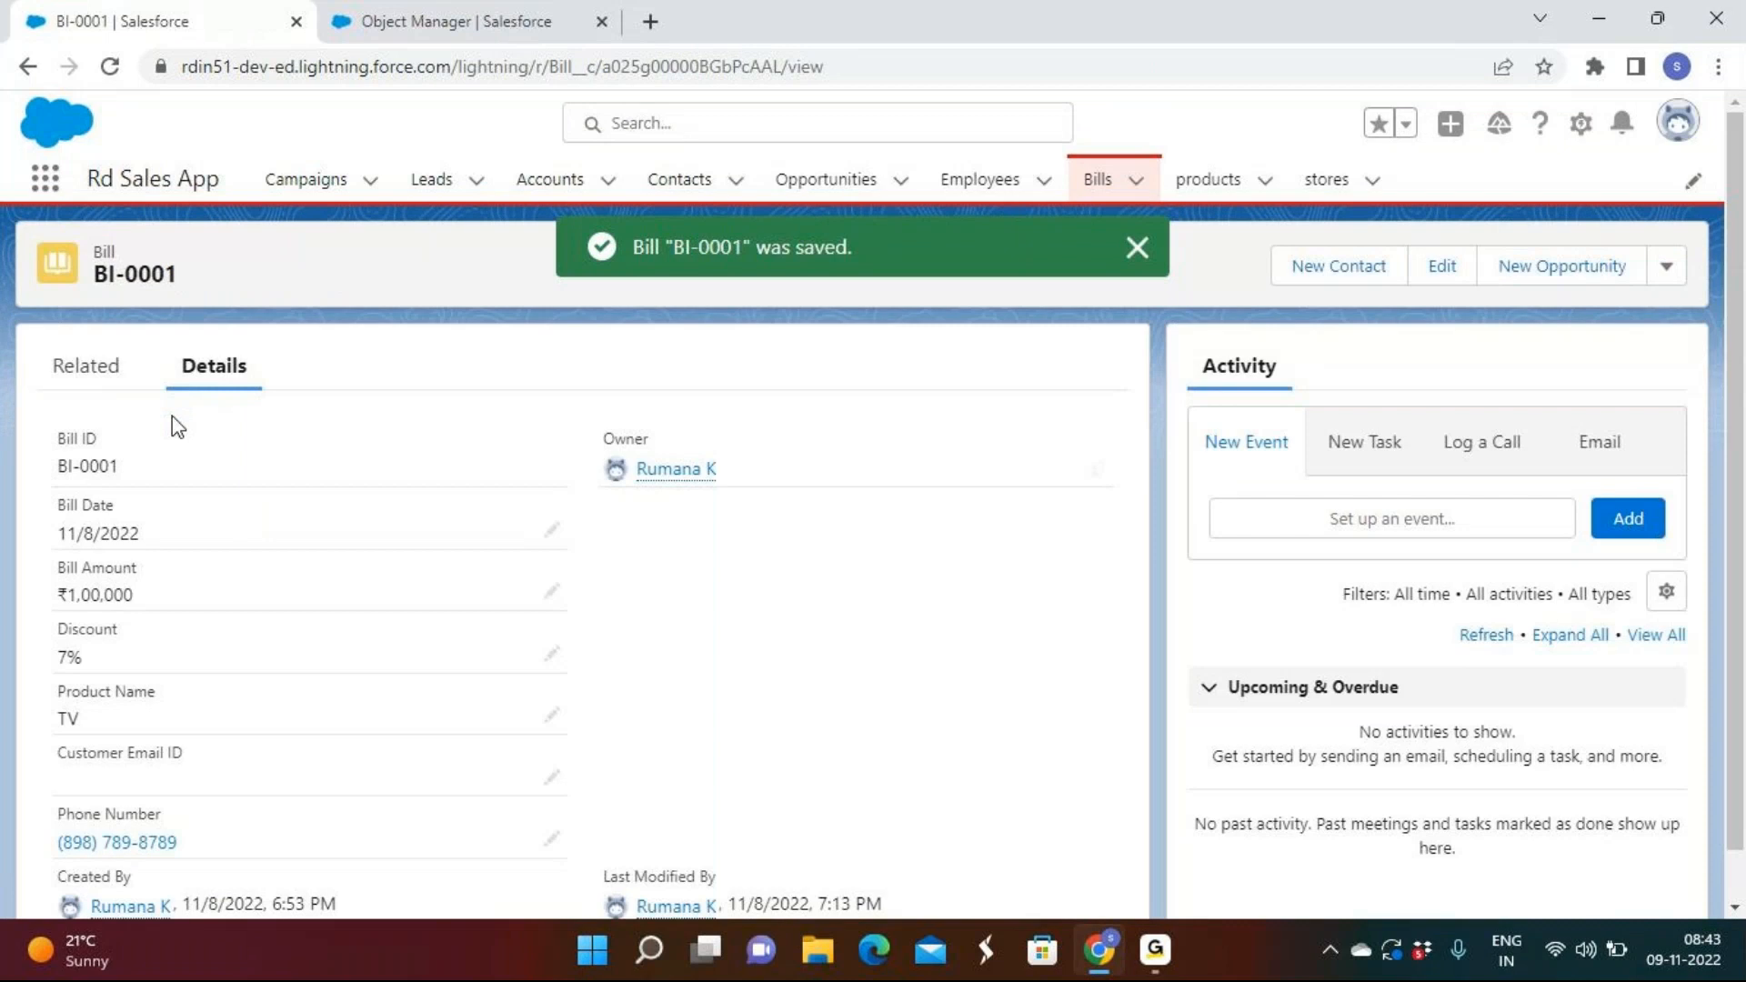
# Review BI-0001's saved details, then return to the phone_number validation rule's detail page.
pyautogui.scroll(-1, 174, 427)
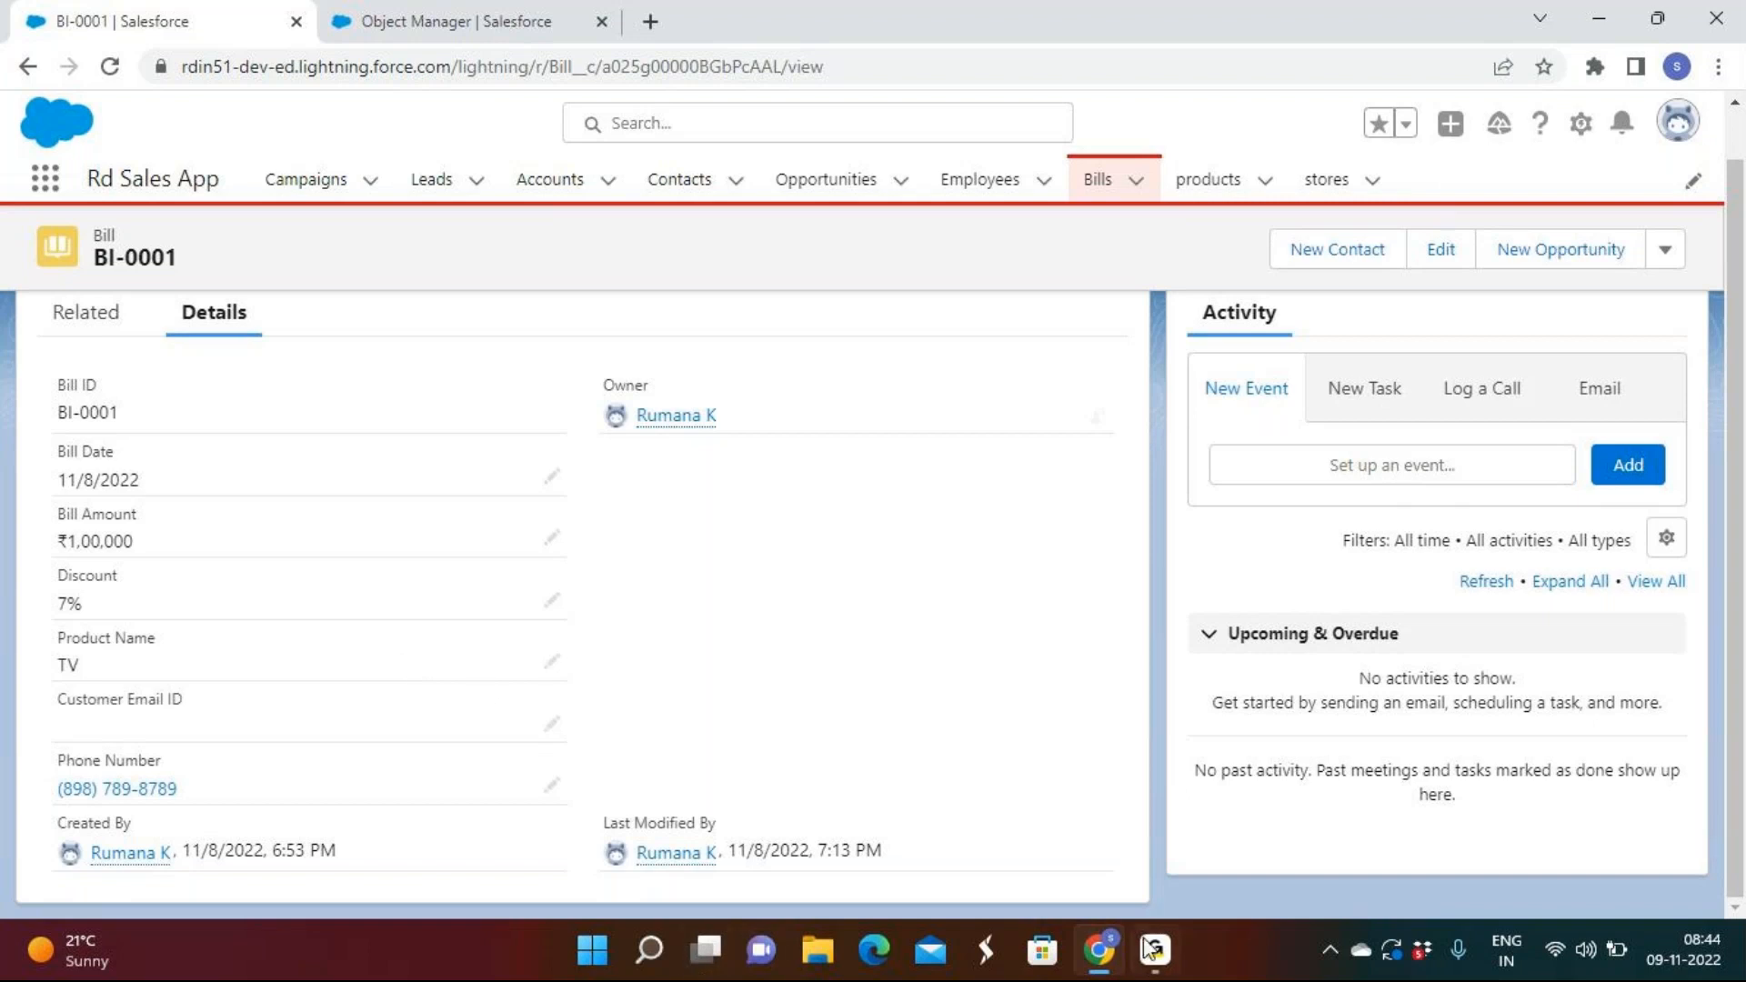
pyautogui.moveTo(1173, 954)
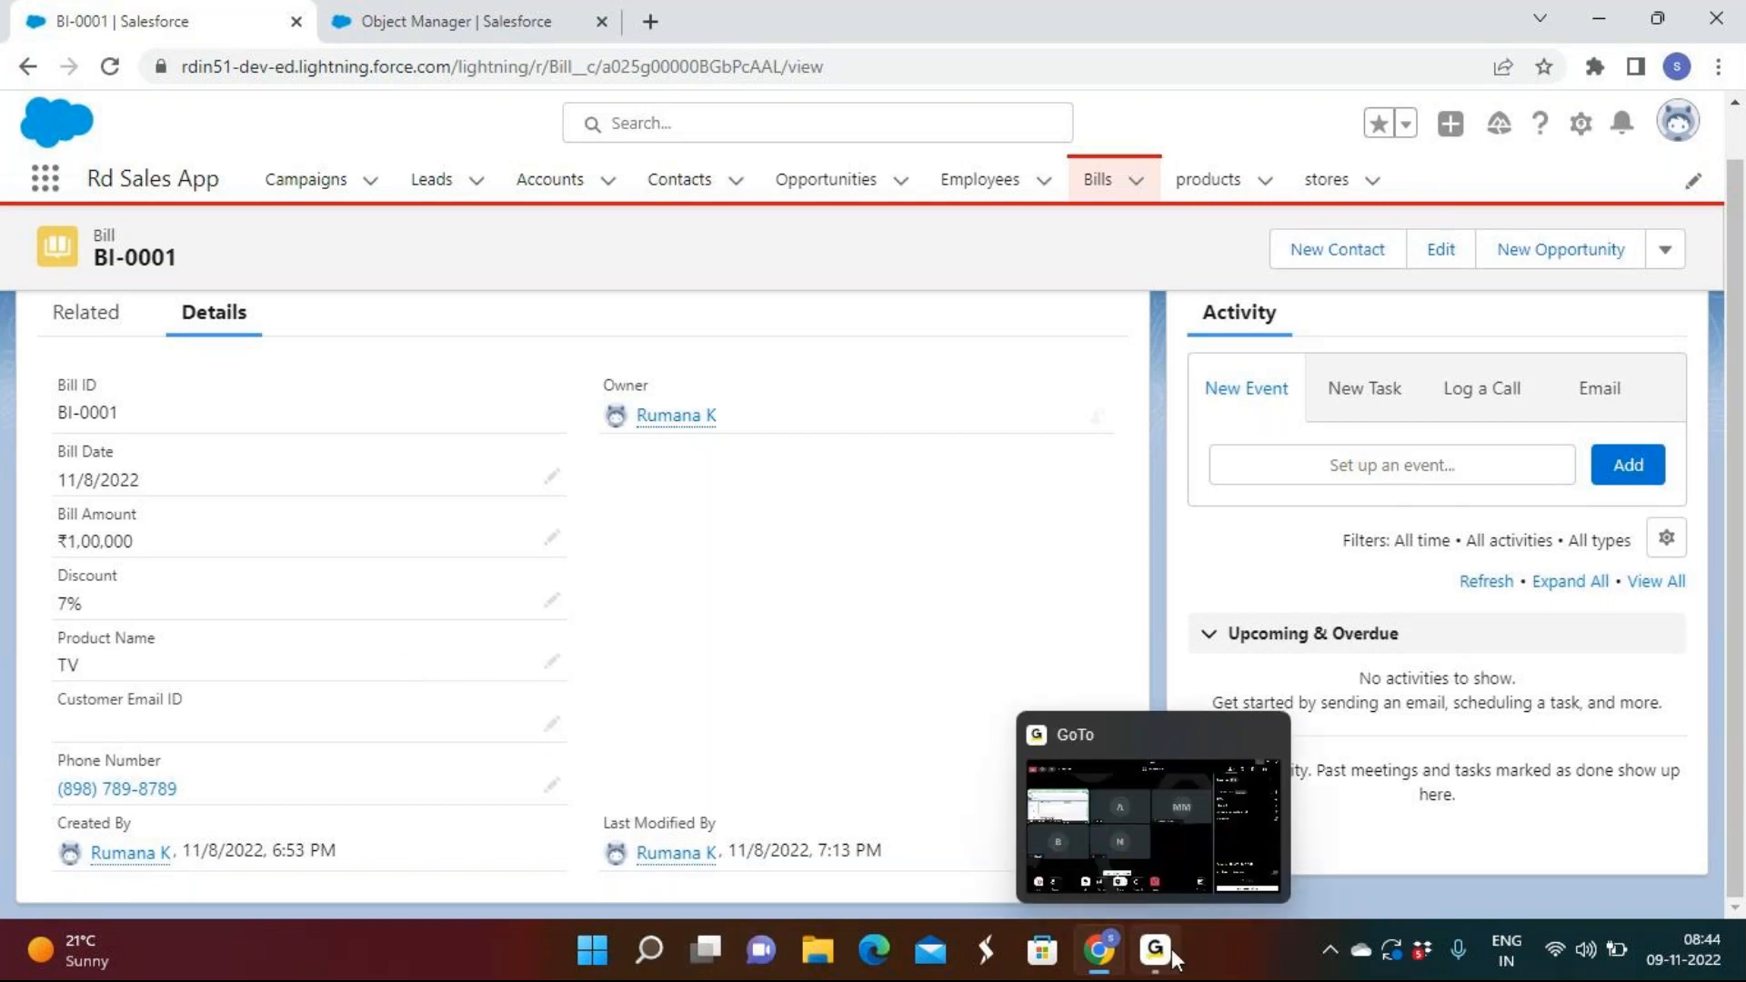
pyautogui.click(1165, 956)
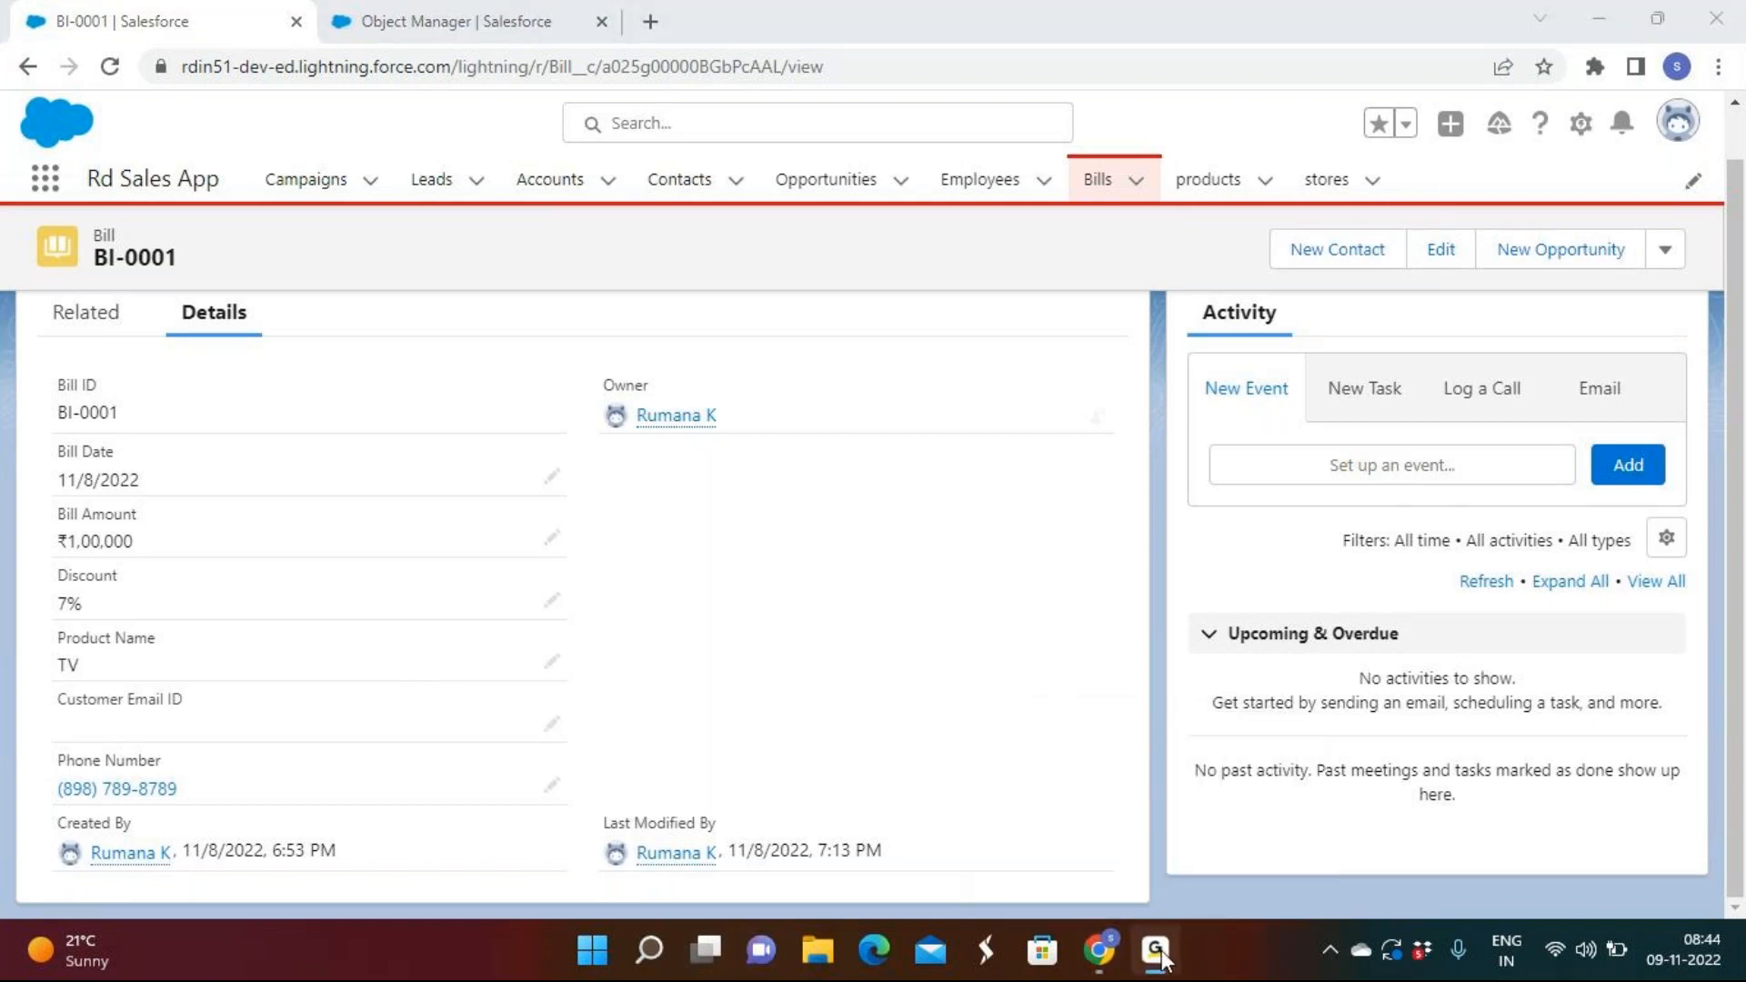
pyautogui.click(1165, 960)
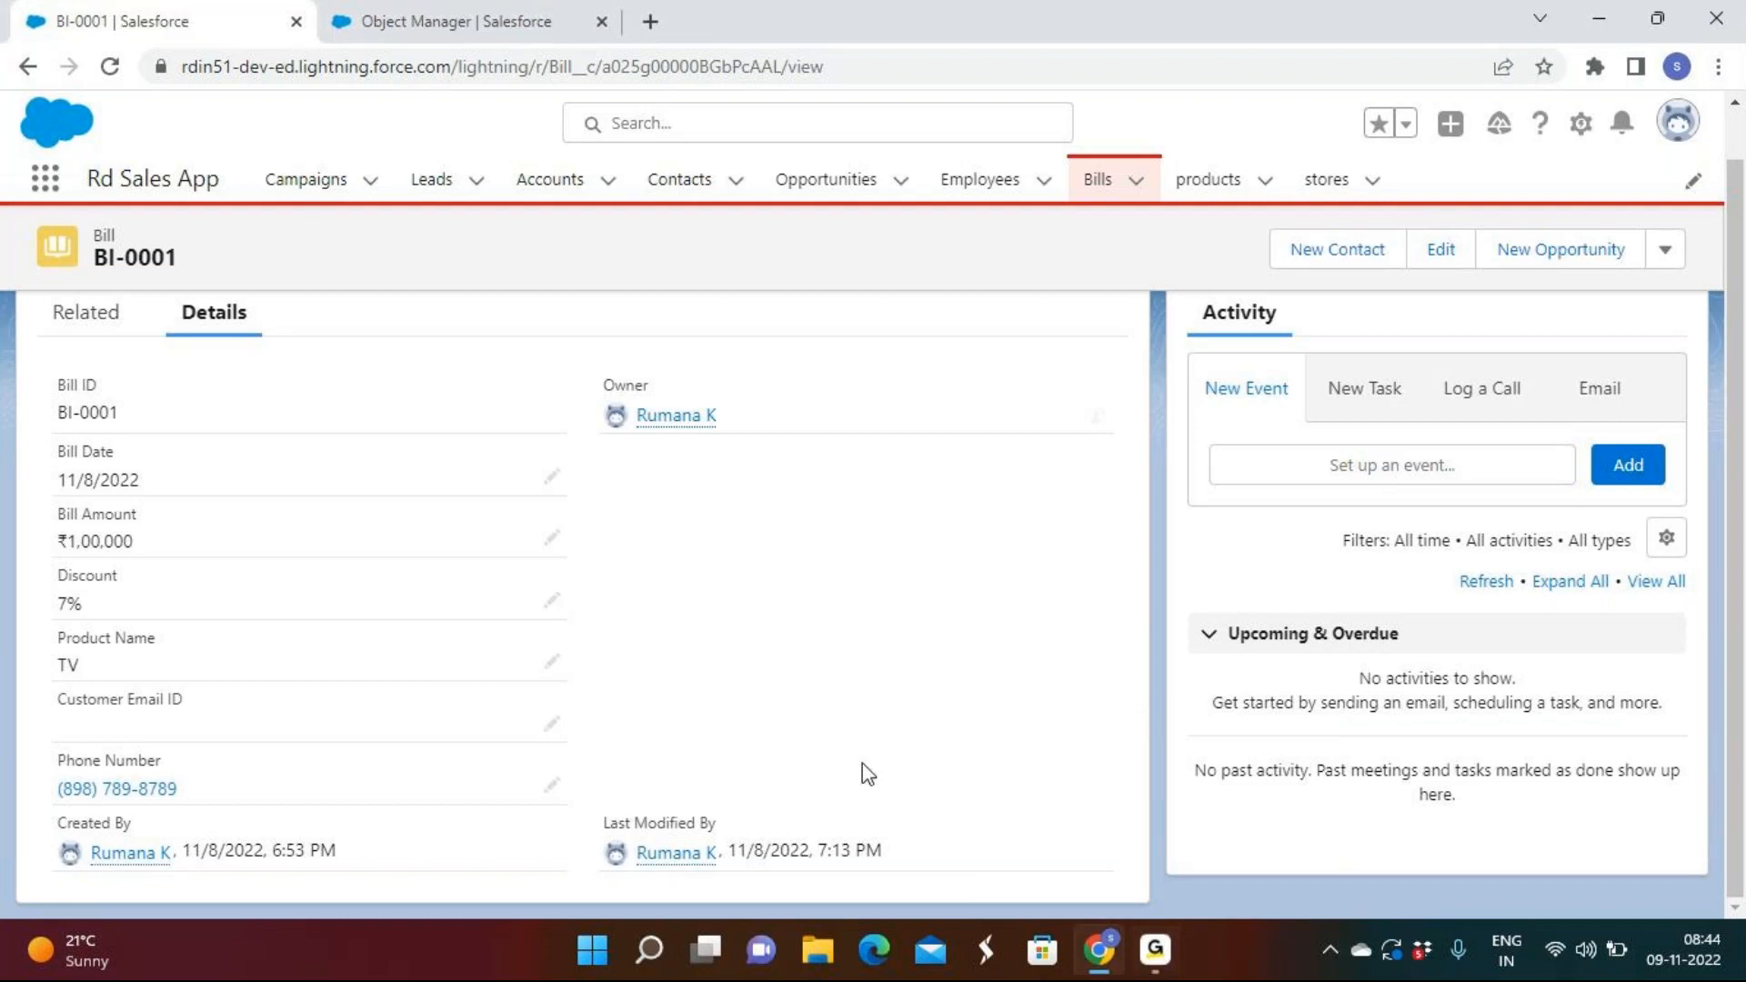
pyautogui.click(389, 21)
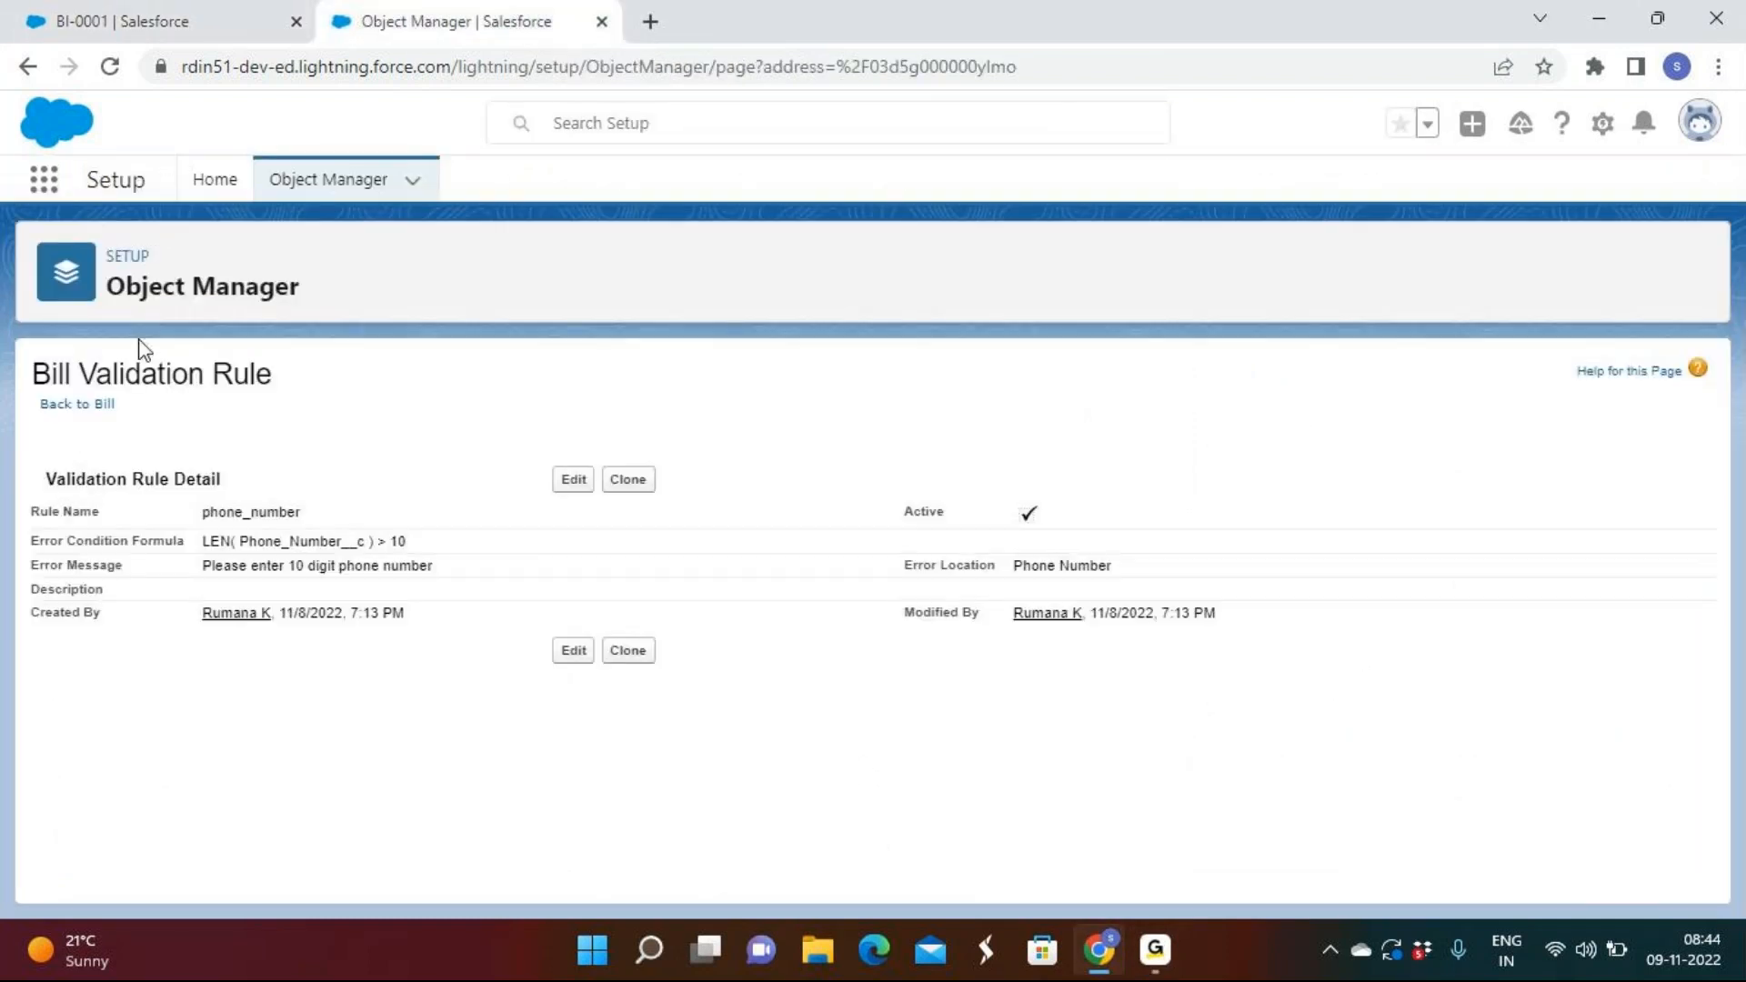
pyautogui.click(1162, 957)
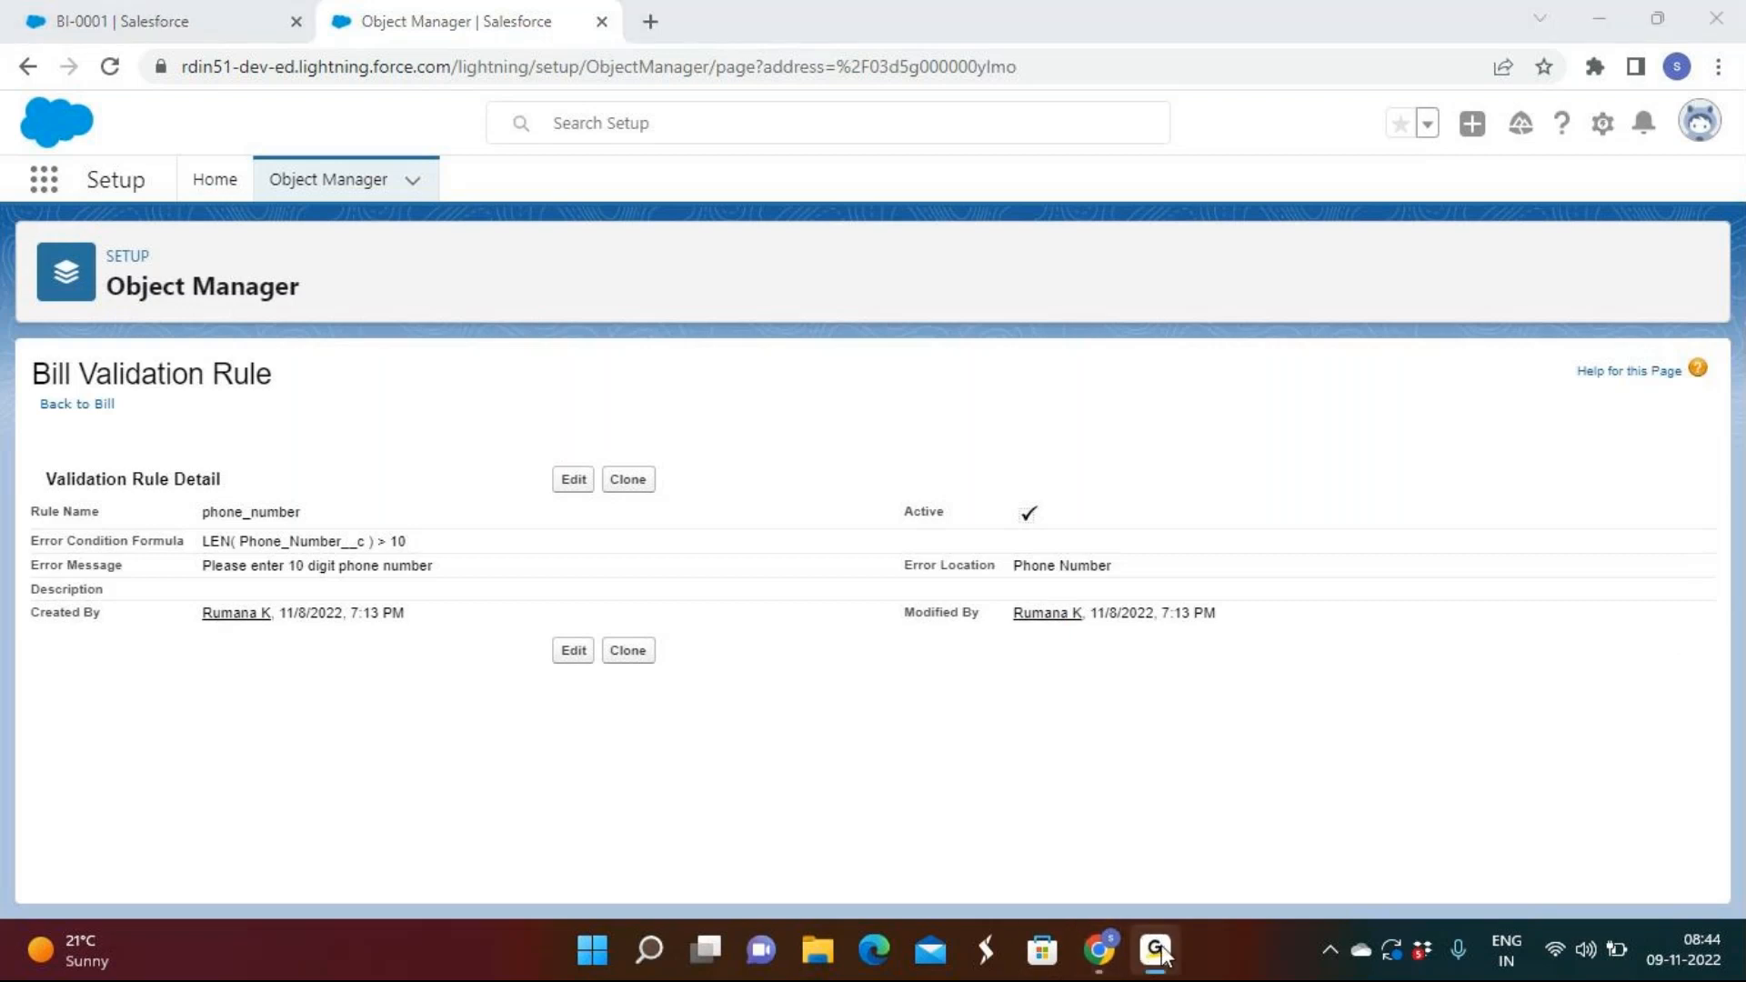